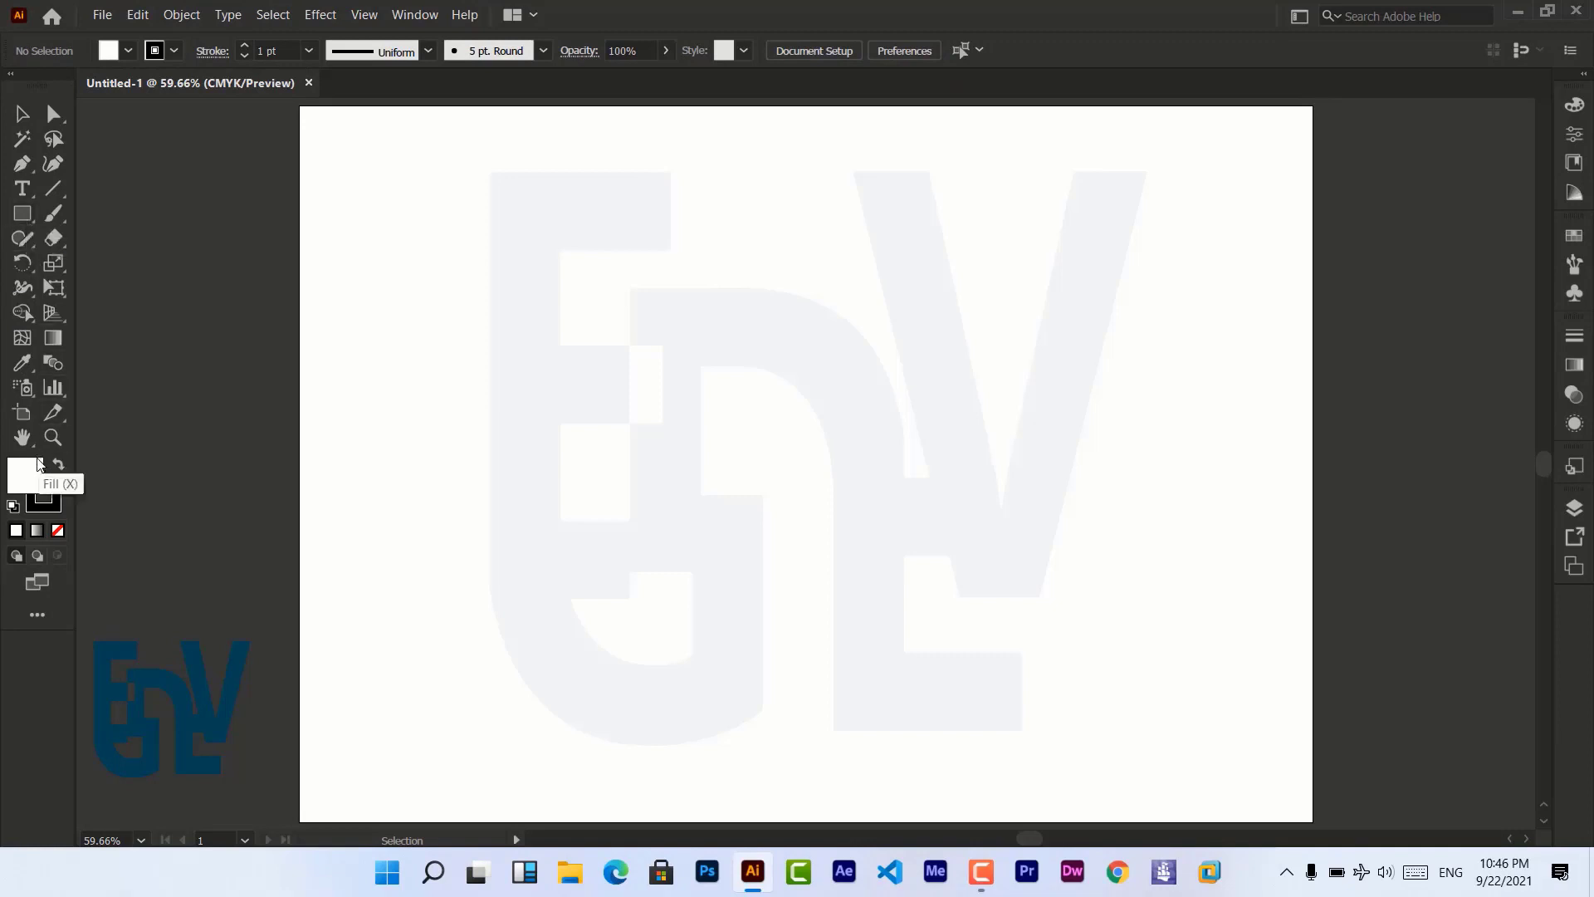
# Bring up the document's collection of available symbols.
pyautogui.click(27, 394)
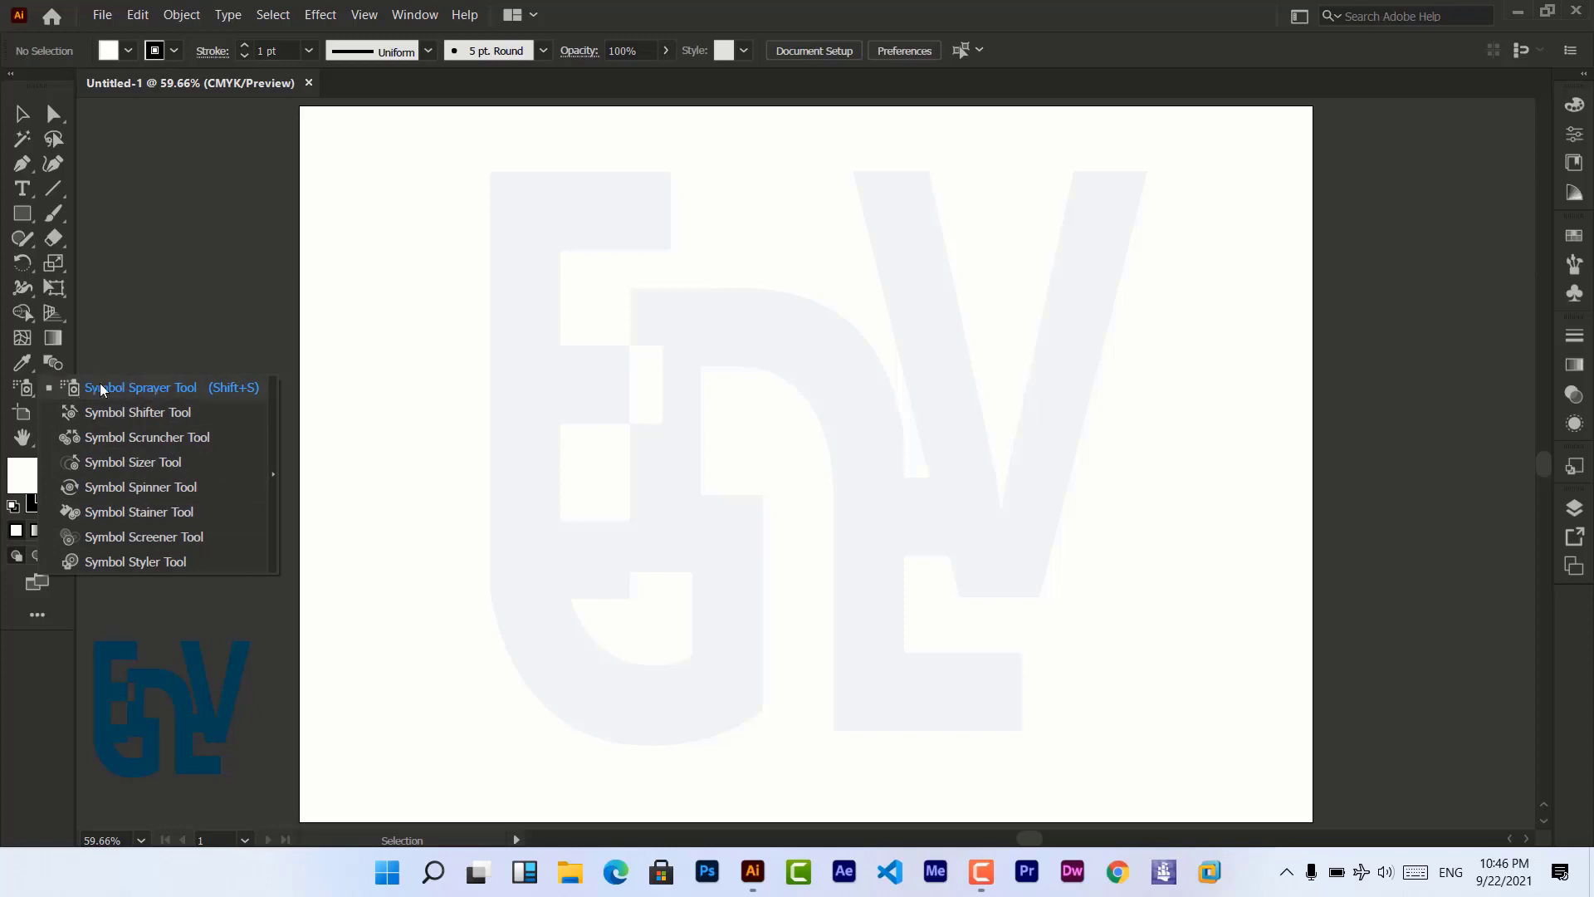
pyautogui.click(1575, 295)
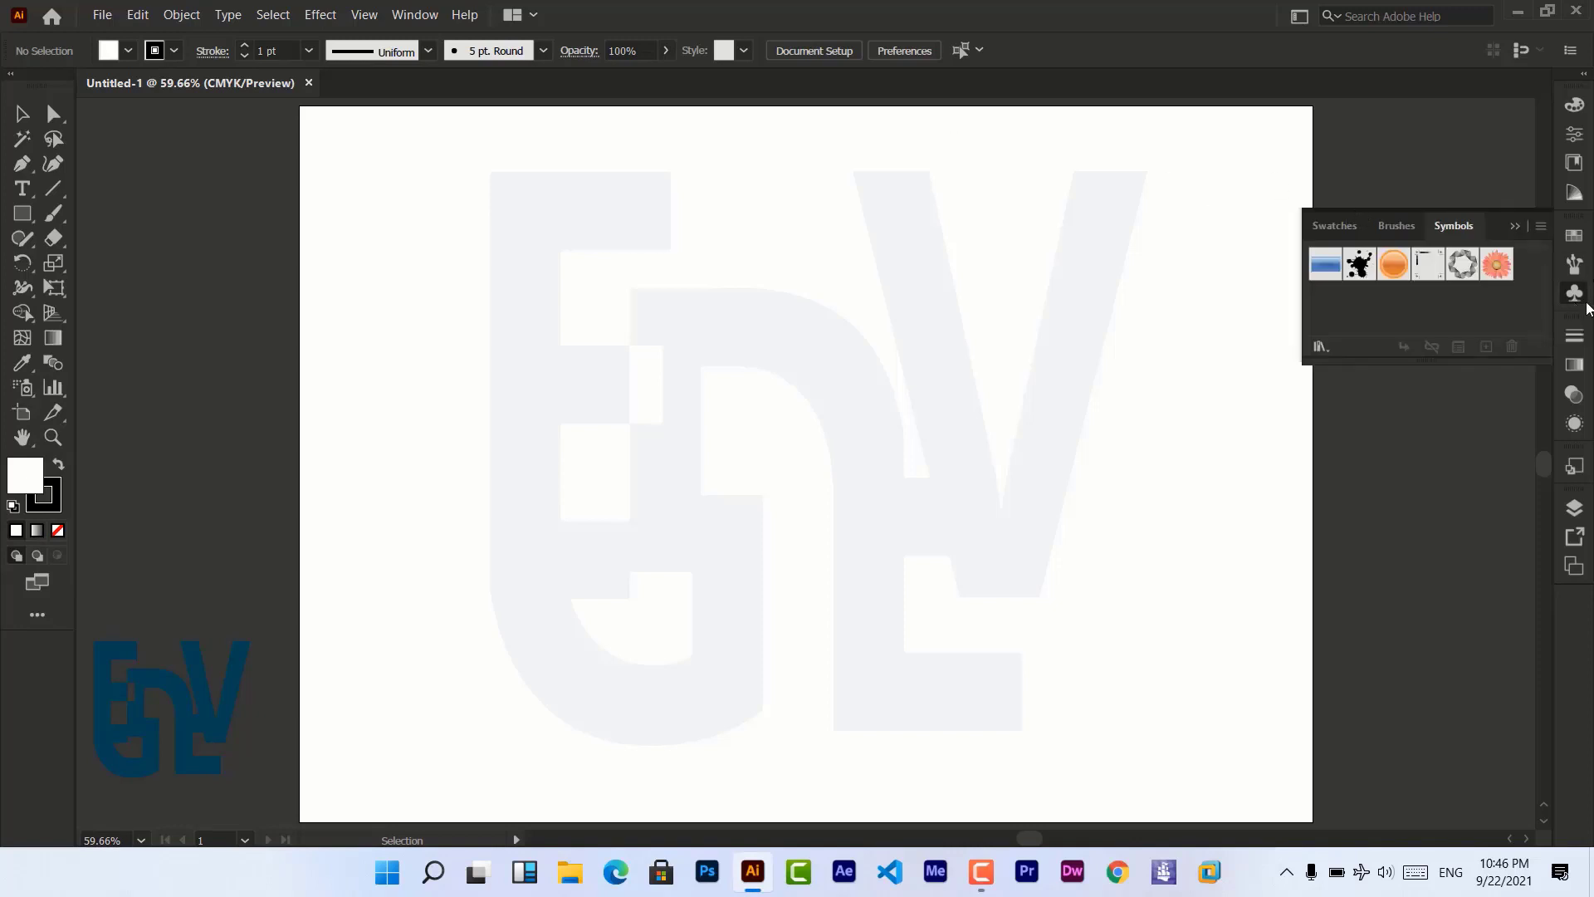
pyautogui.click(1575, 295)
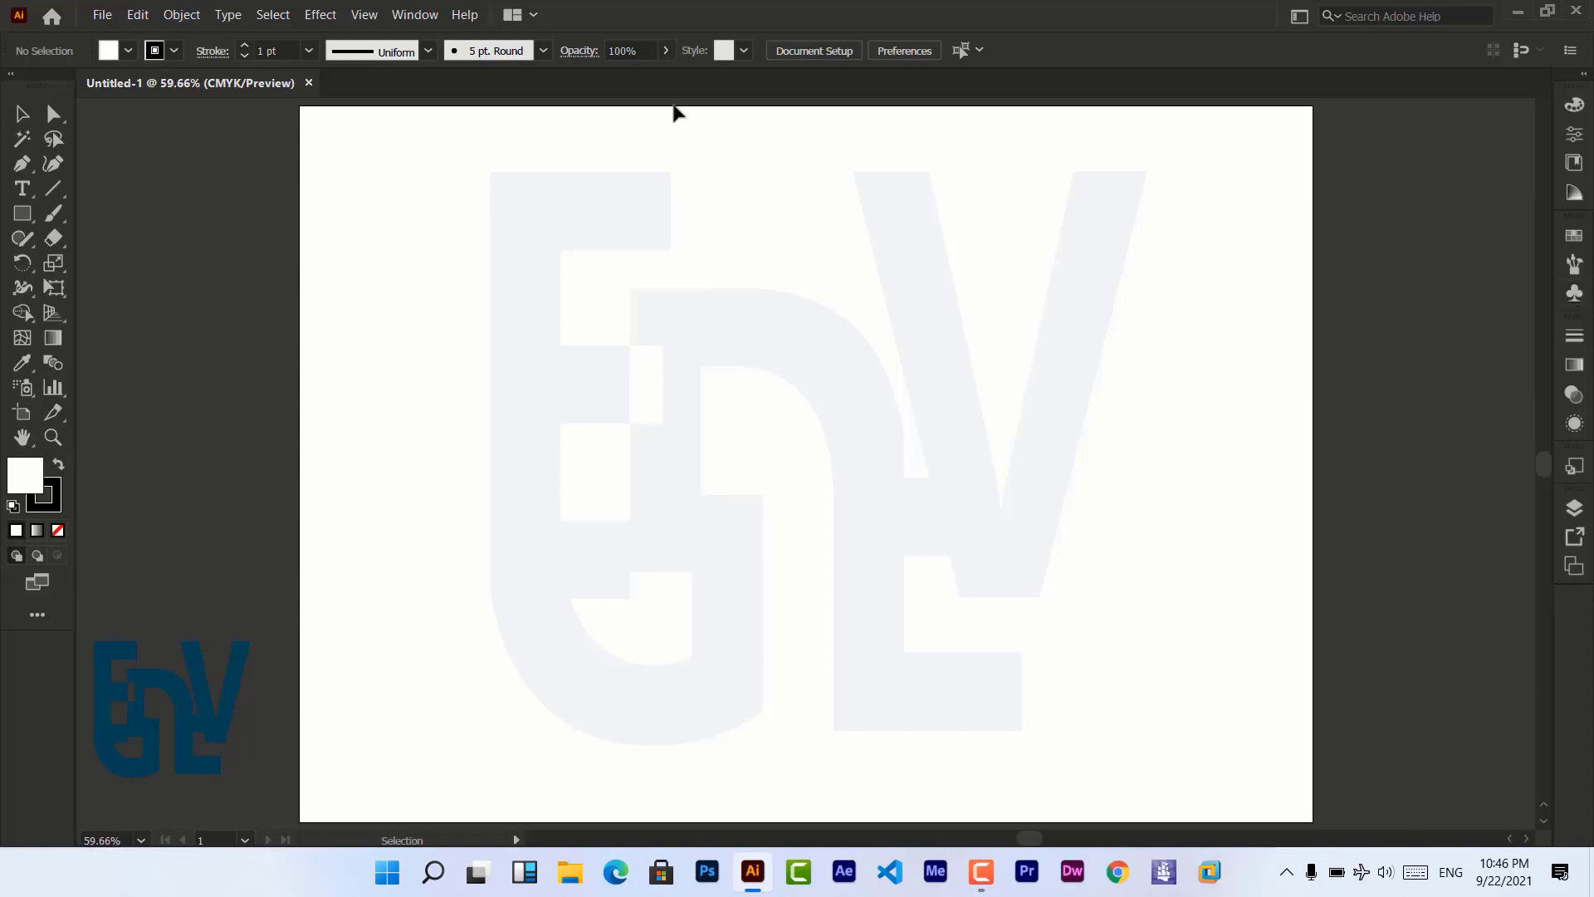
pyautogui.click(415, 15)
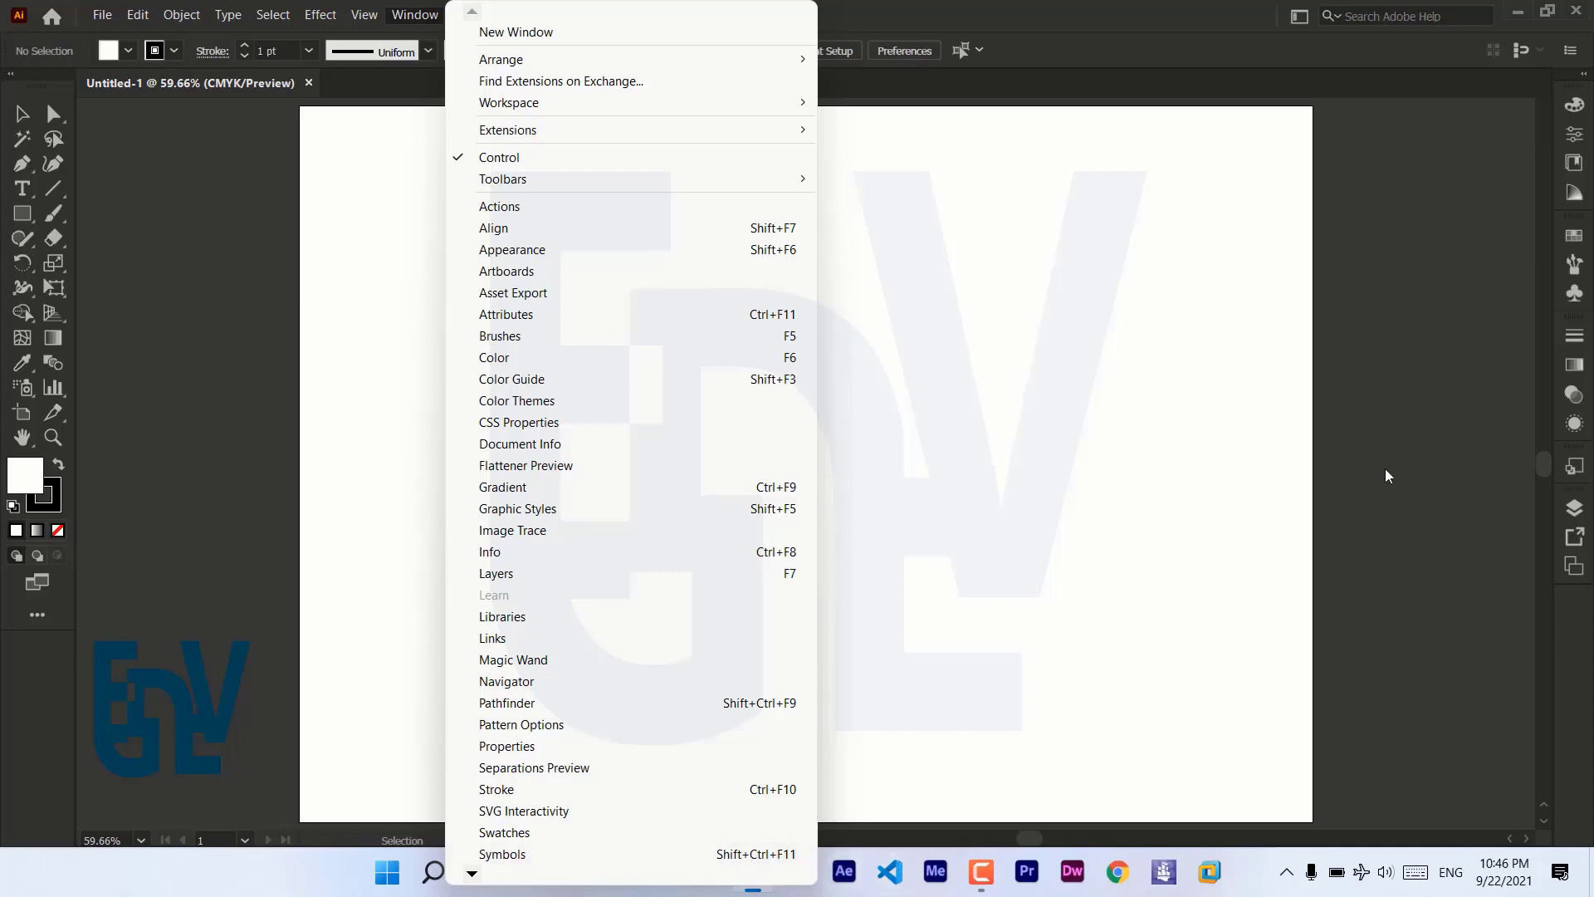
pyautogui.click(1305, 461)
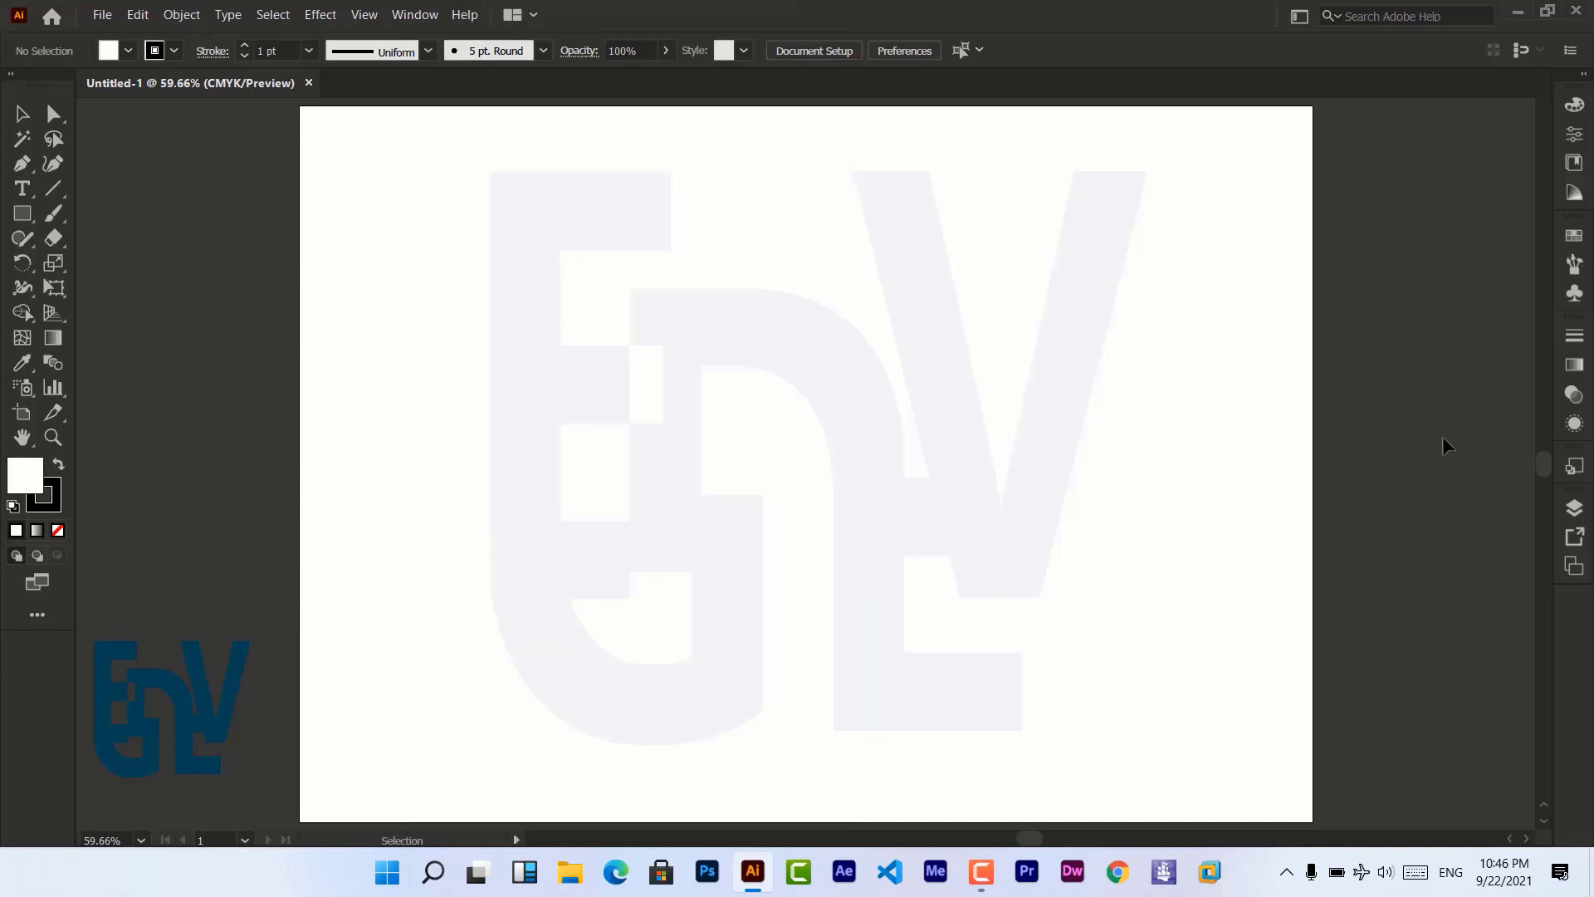
pyautogui.click(1574, 301)
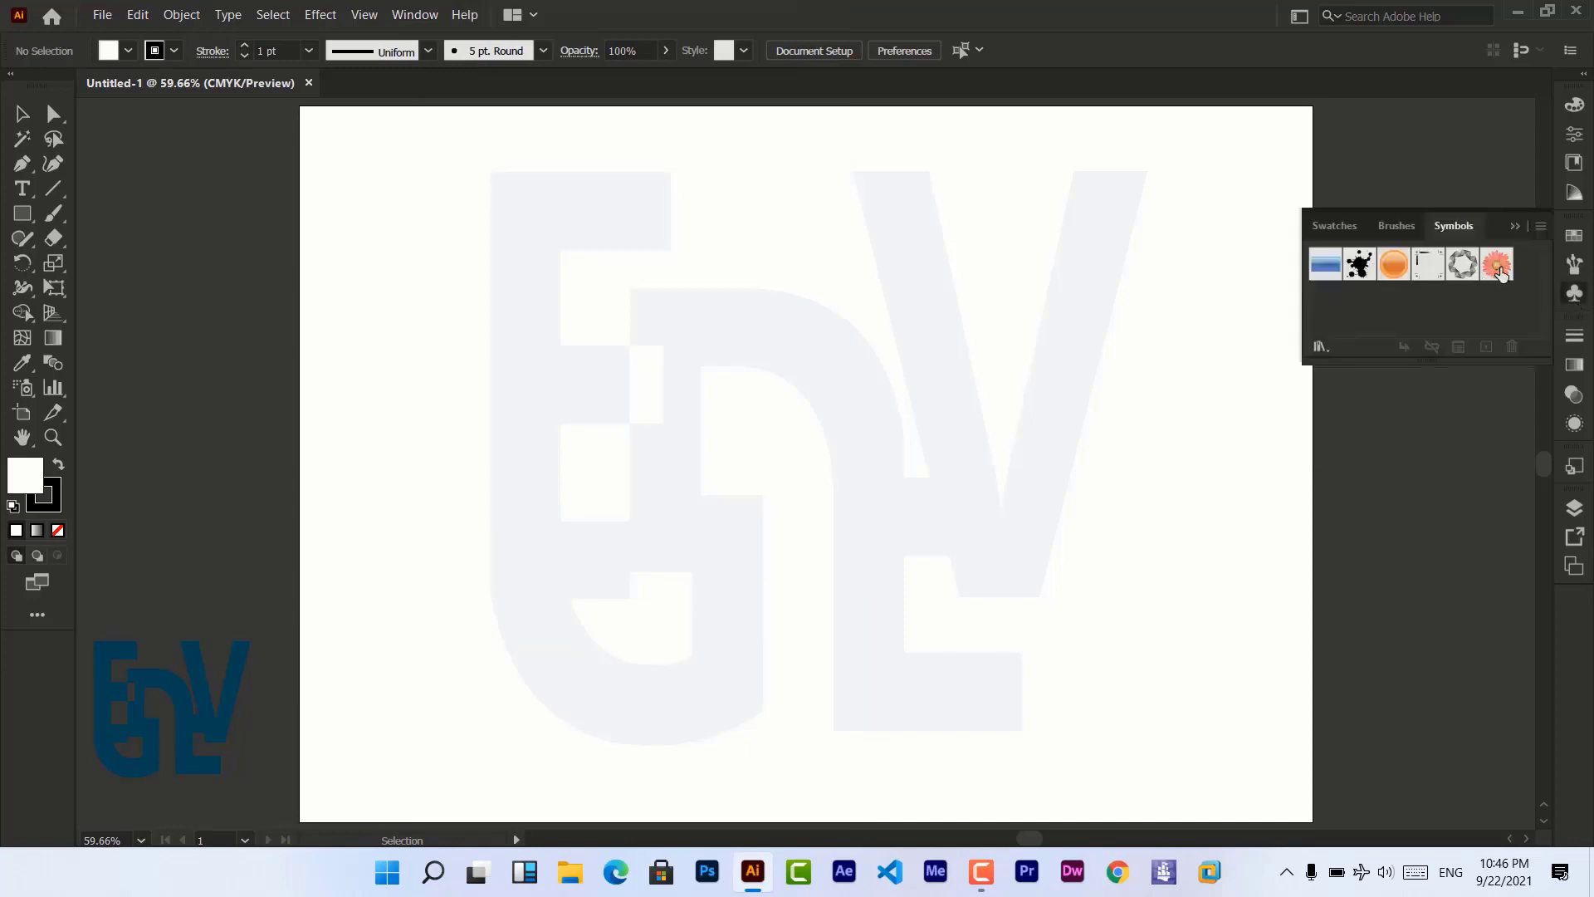
# Place a single Gerbera flower symbol on the artboard and inspect it close up.
pyautogui.moveTo(1497, 270); pyautogui.dragTo(1449, 292)
pyautogui.moveTo(1496, 270); pyautogui.dragTo(564, 407)
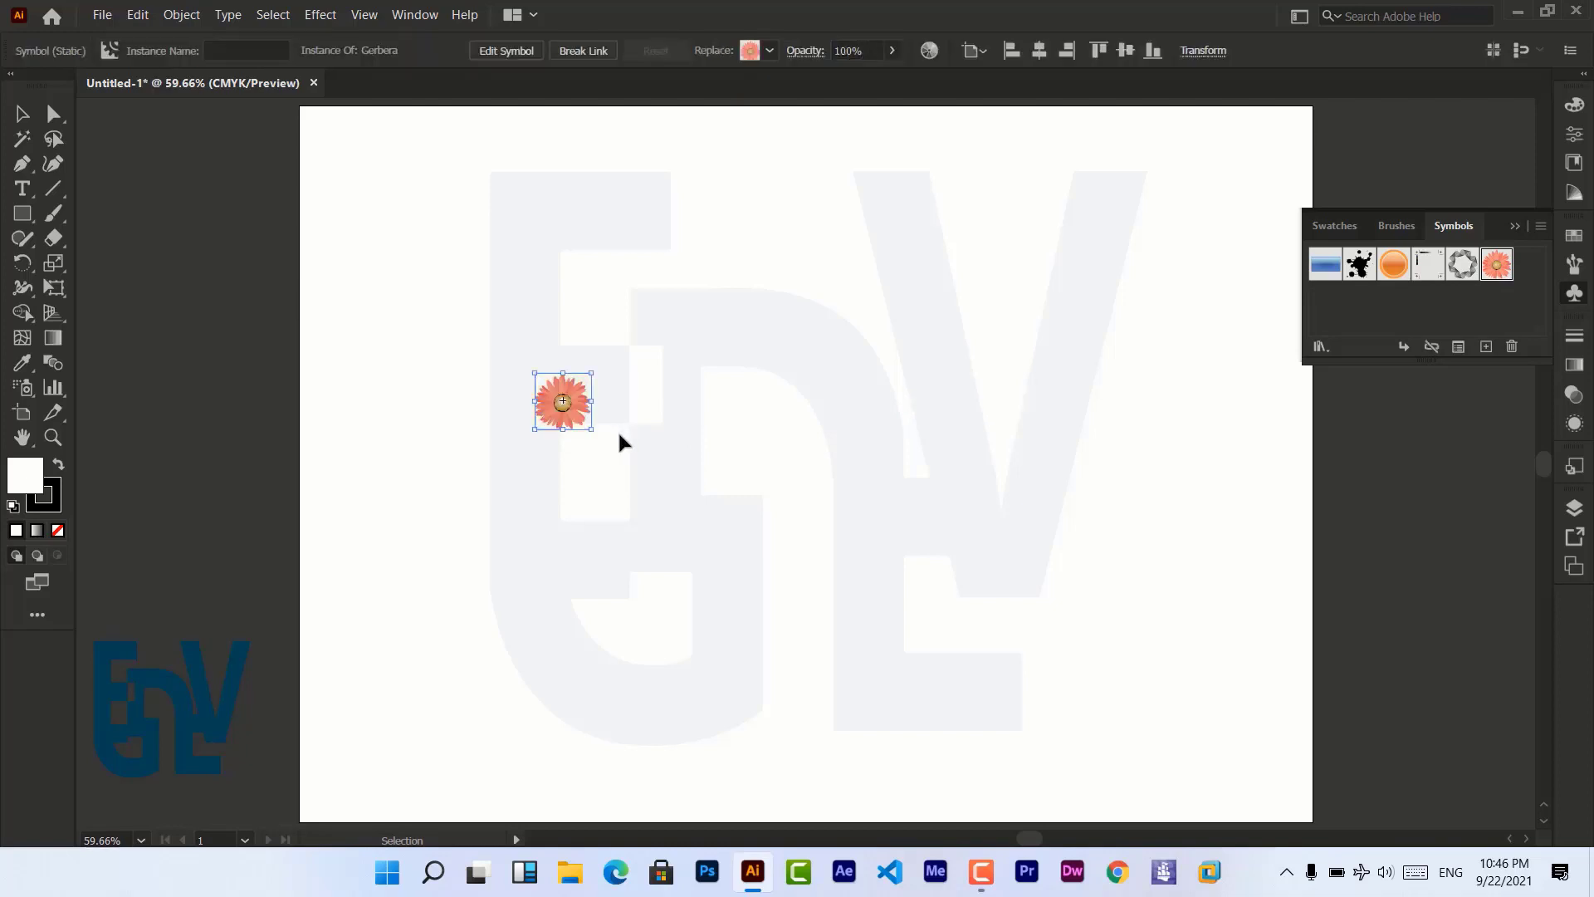
pyautogui.hotkey('ctrl', '+')
pyautogui.hotkey('ctrl', '+')
pyautogui.hotkey('ctrl', '+')
pyautogui.hotkey('ctrl', '+')
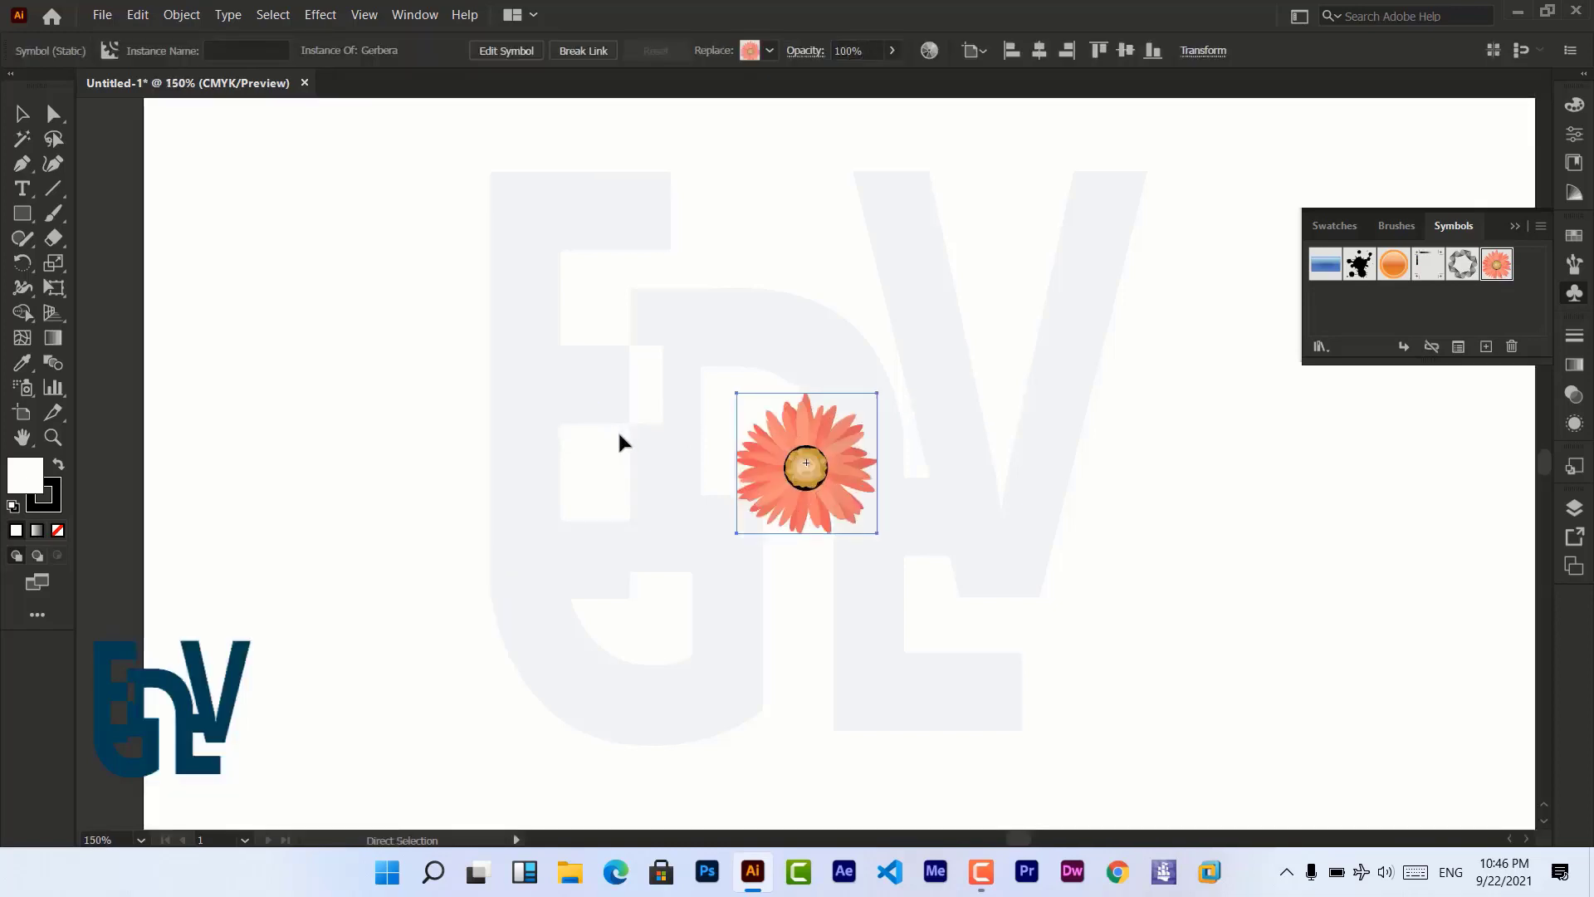
pyautogui.hotkey('ctrl', '0')
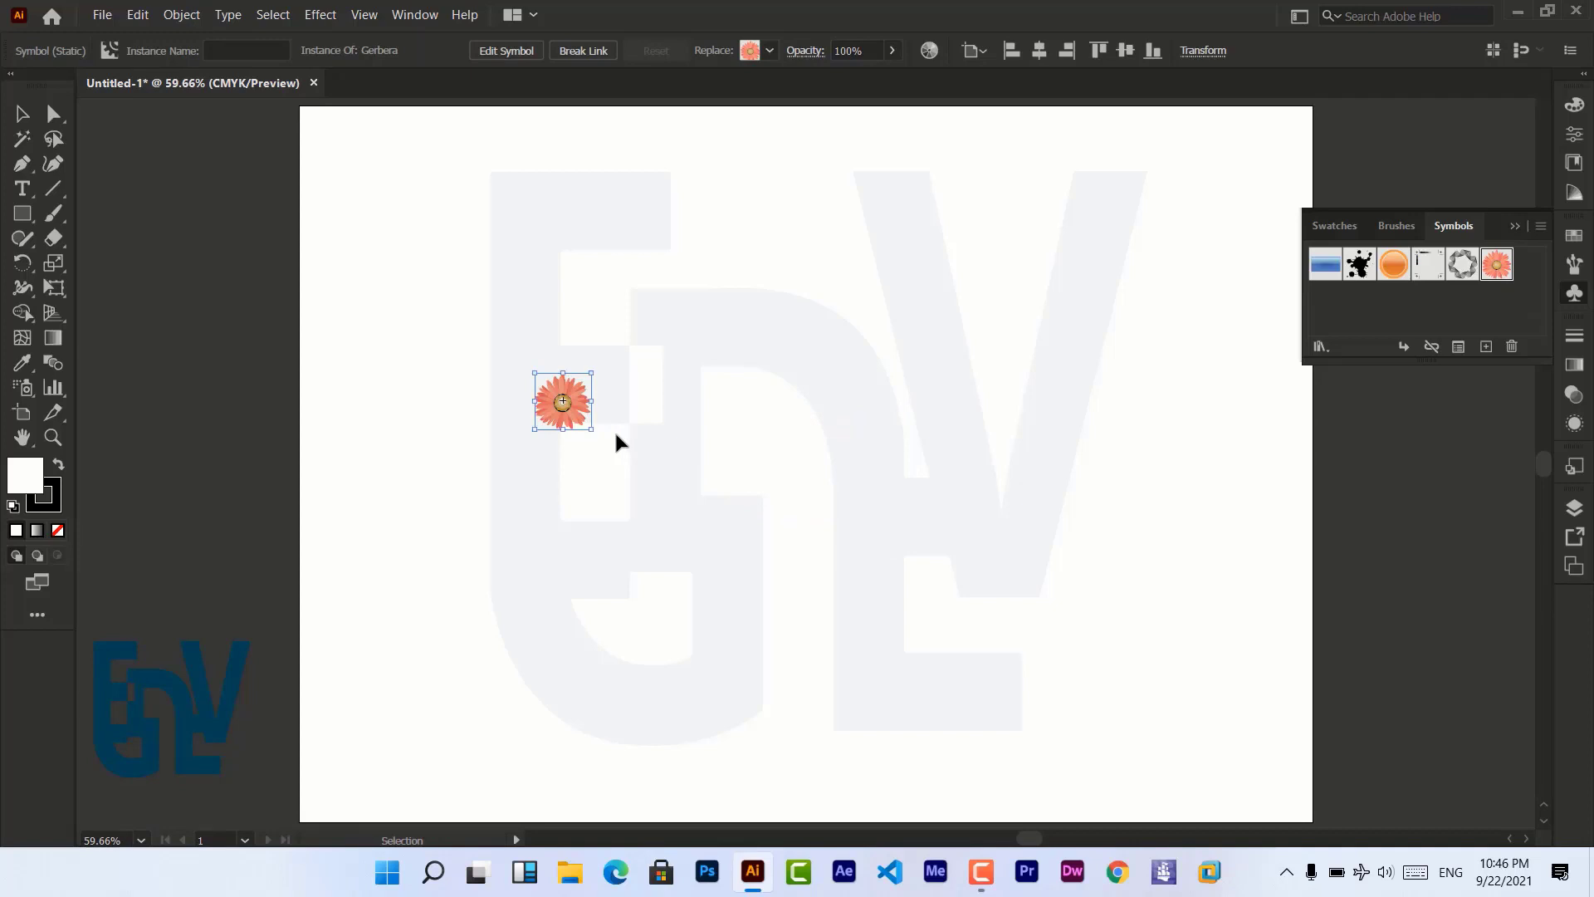
# Try spraying many Gerbera flowers across the artboard with the Symbol Sprayer, and undo the spray.
pyautogui.click(24, 399)
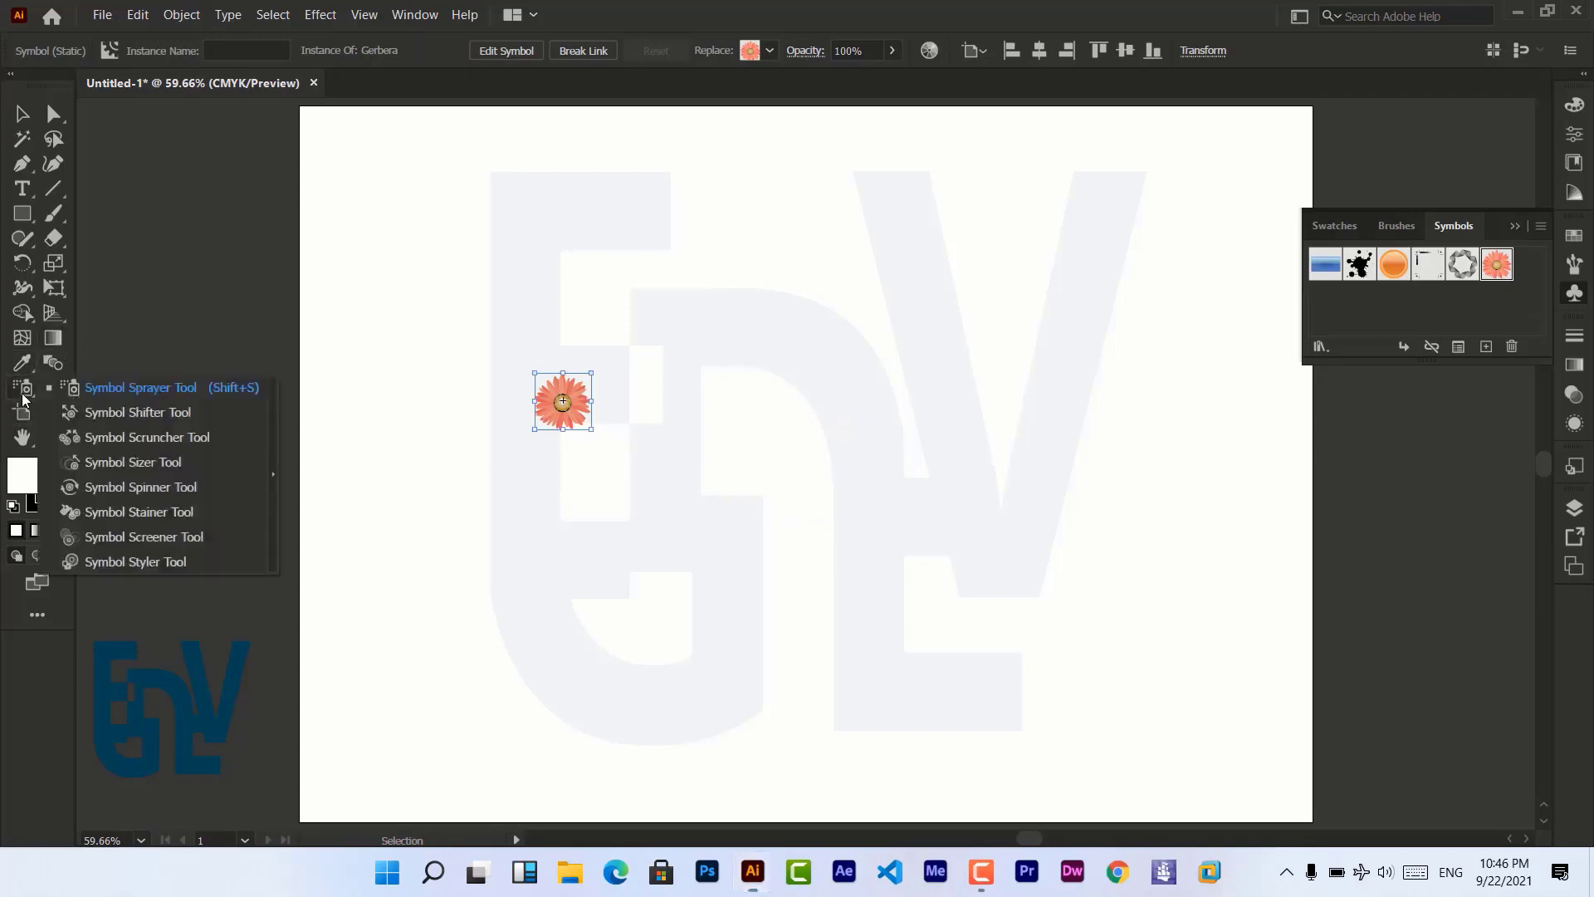
pyautogui.click(166, 387)
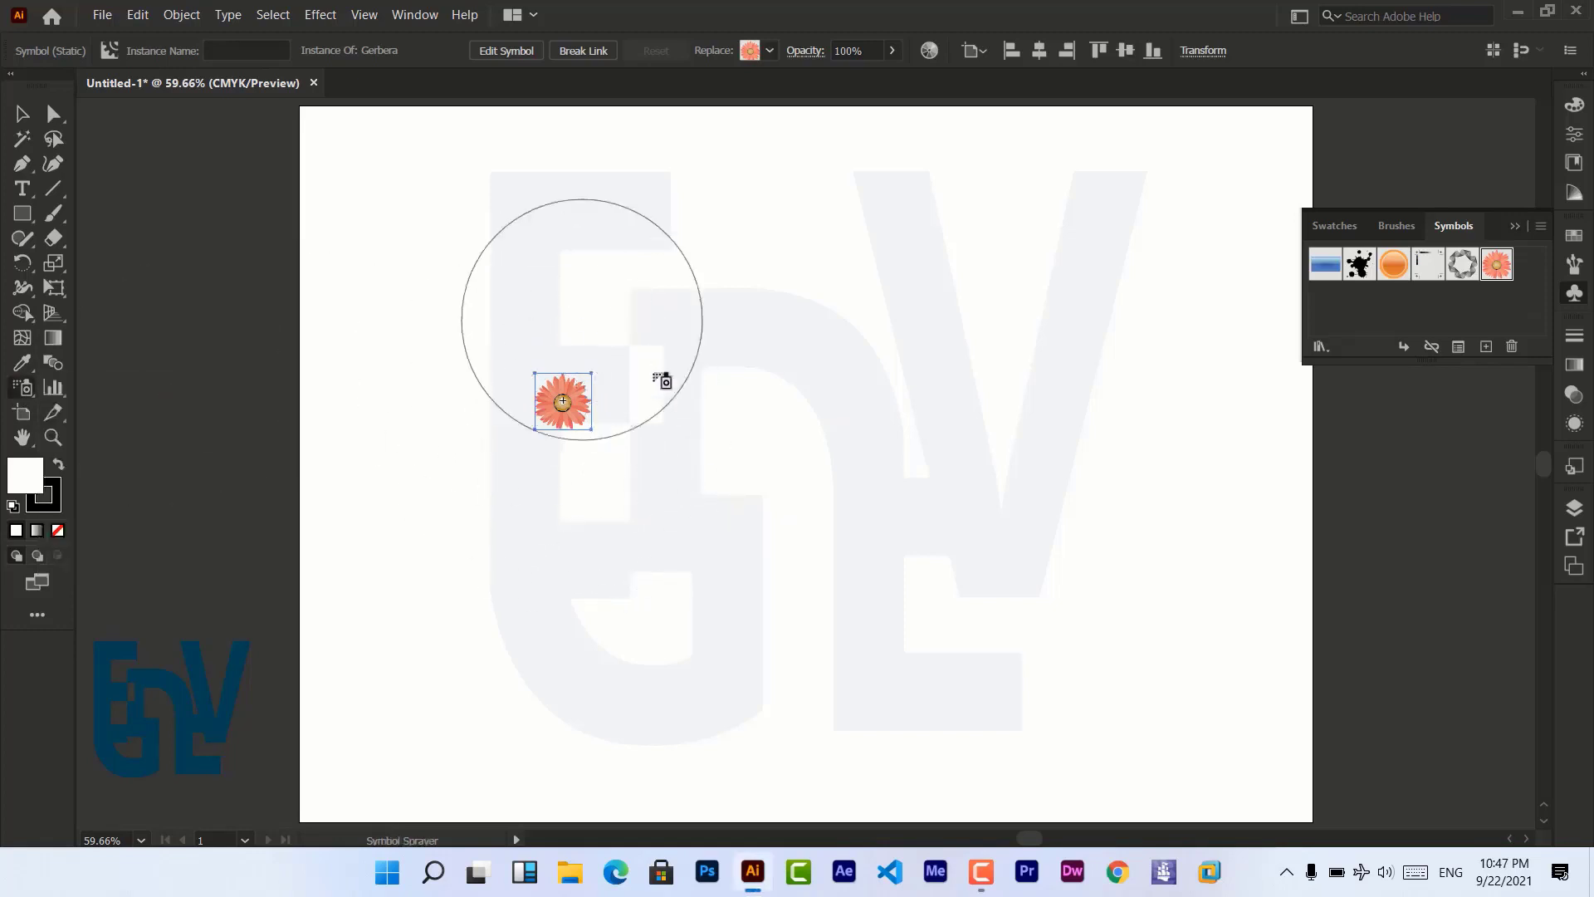
pyautogui.moveTo(660, 417)
pyautogui.mouseDown()
pyautogui.moveTo(633, 362)
pyautogui.moveTo(751, 488)
pyautogui.moveTo(607, 387)
pyautogui.moveTo(892, 518)
pyautogui.moveTo(667, 374)
pyautogui.moveTo(827, 509)
pyautogui.moveTo(956, 411)
pyautogui.moveTo(835, 325)
pyautogui.moveTo(801, 322)
pyautogui.moveTo(783, 424)
pyautogui.moveTo(1016, 457)
pyautogui.moveTo(662, 359)
pyautogui.moveTo(726, 532)
pyautogui.moveTo(718, 302)
pyautogui.moveTo(549, 470)
pyautogui.moveTo(869, 525)
pyautogui.moveTo(832, 445)
pyautogui.moveTo(713, 429)
pyautogui.moveTo(717, 451)
pyautogui.moveTo(693, 450)
pyautogui.moveTo(659, 383)
pyautogui.moveTo(739, 382)
pyautogui.moveTo(797, 338)
pyautogui.moveTo(808, 464)
pyautogui.mouseUp()
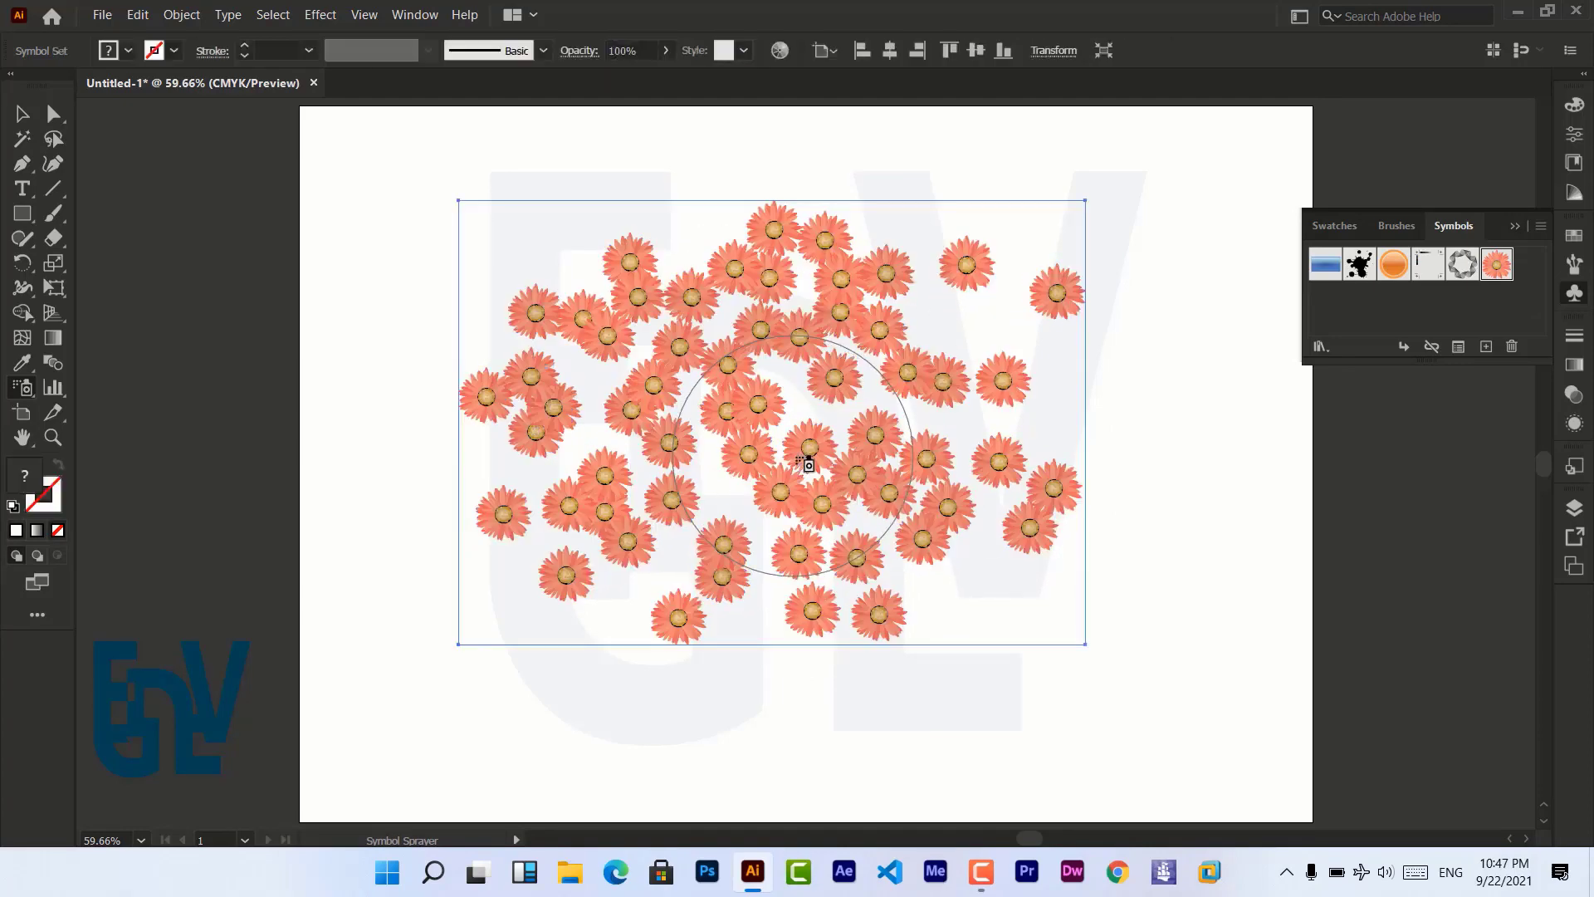
pyautogui.hotkey('ctrl', 'z')
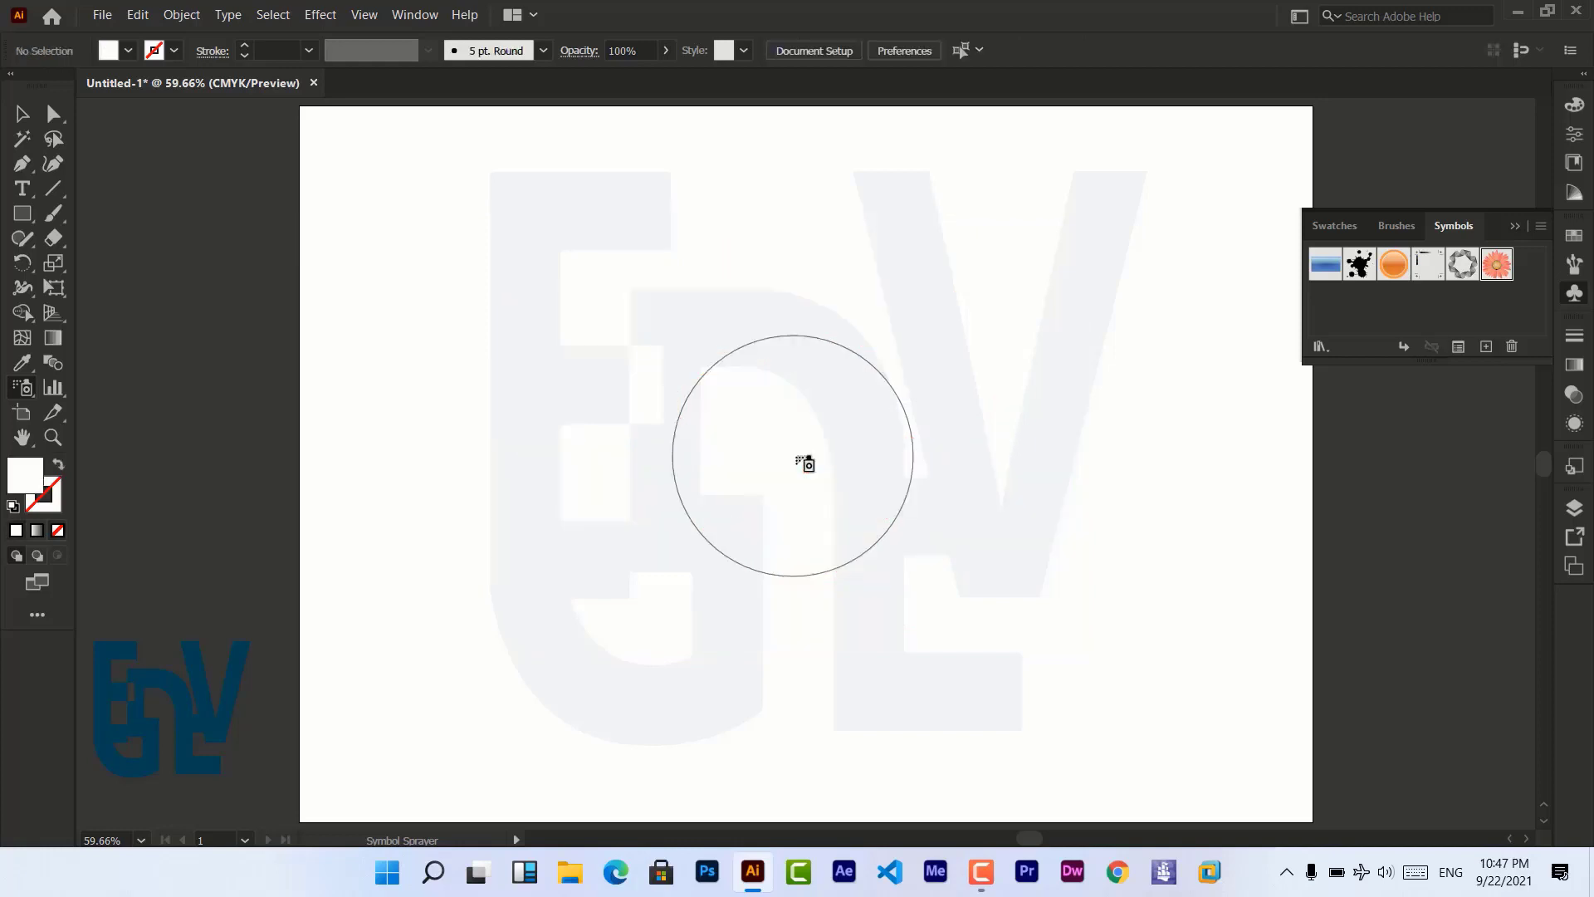
# Draw a square freehand on the artboard and fill it with bright blue.
pyautogui.click(18, 218)
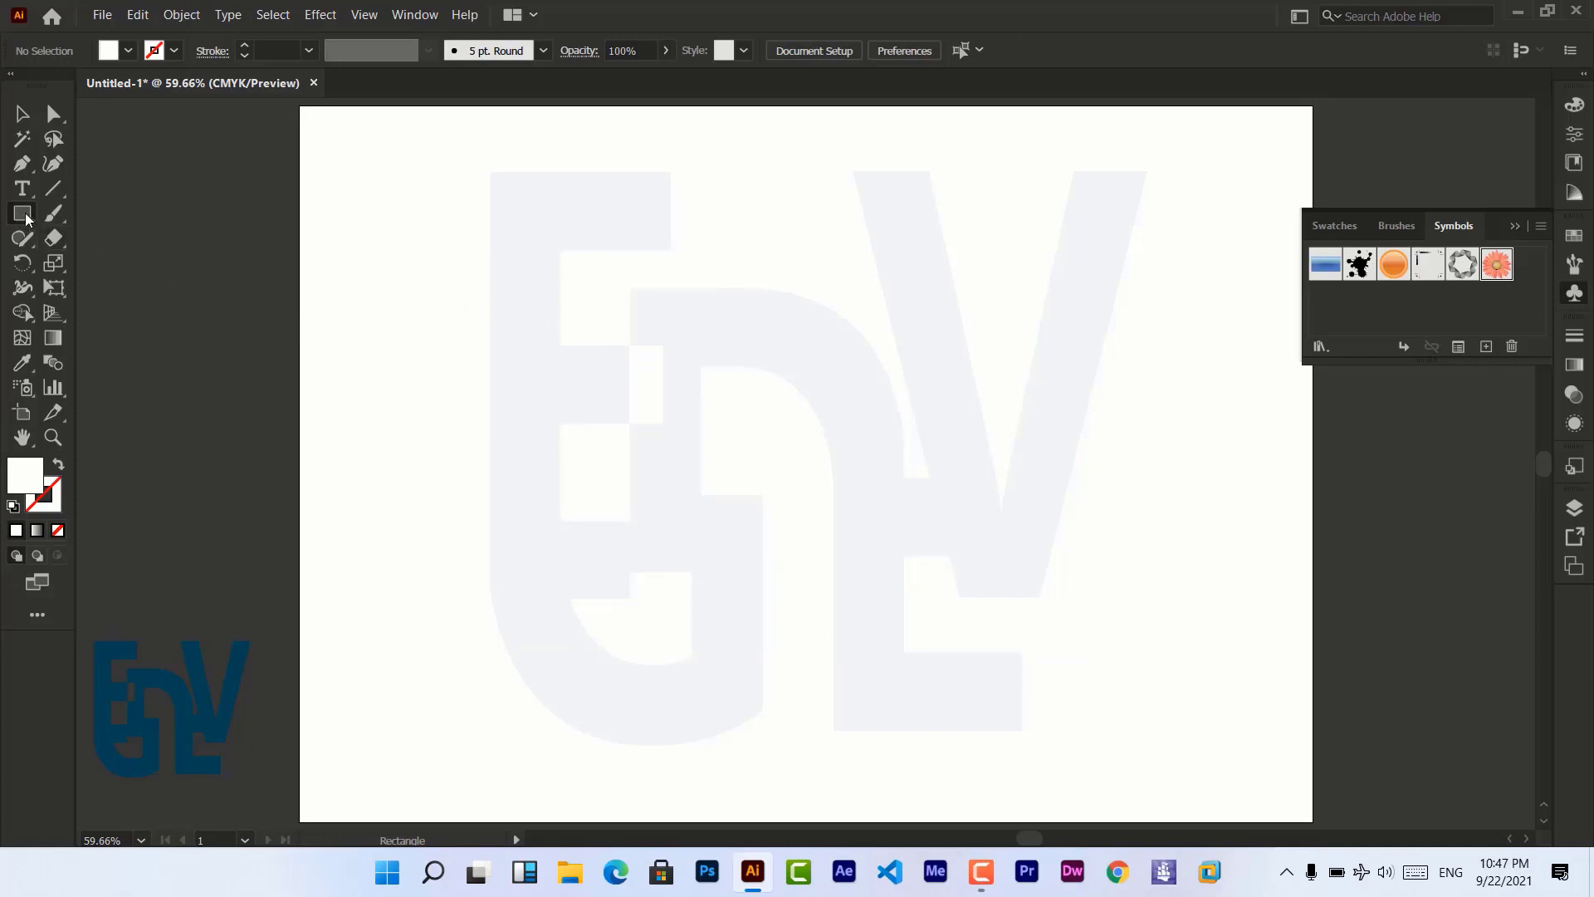
pyautogui.click(433, 322)
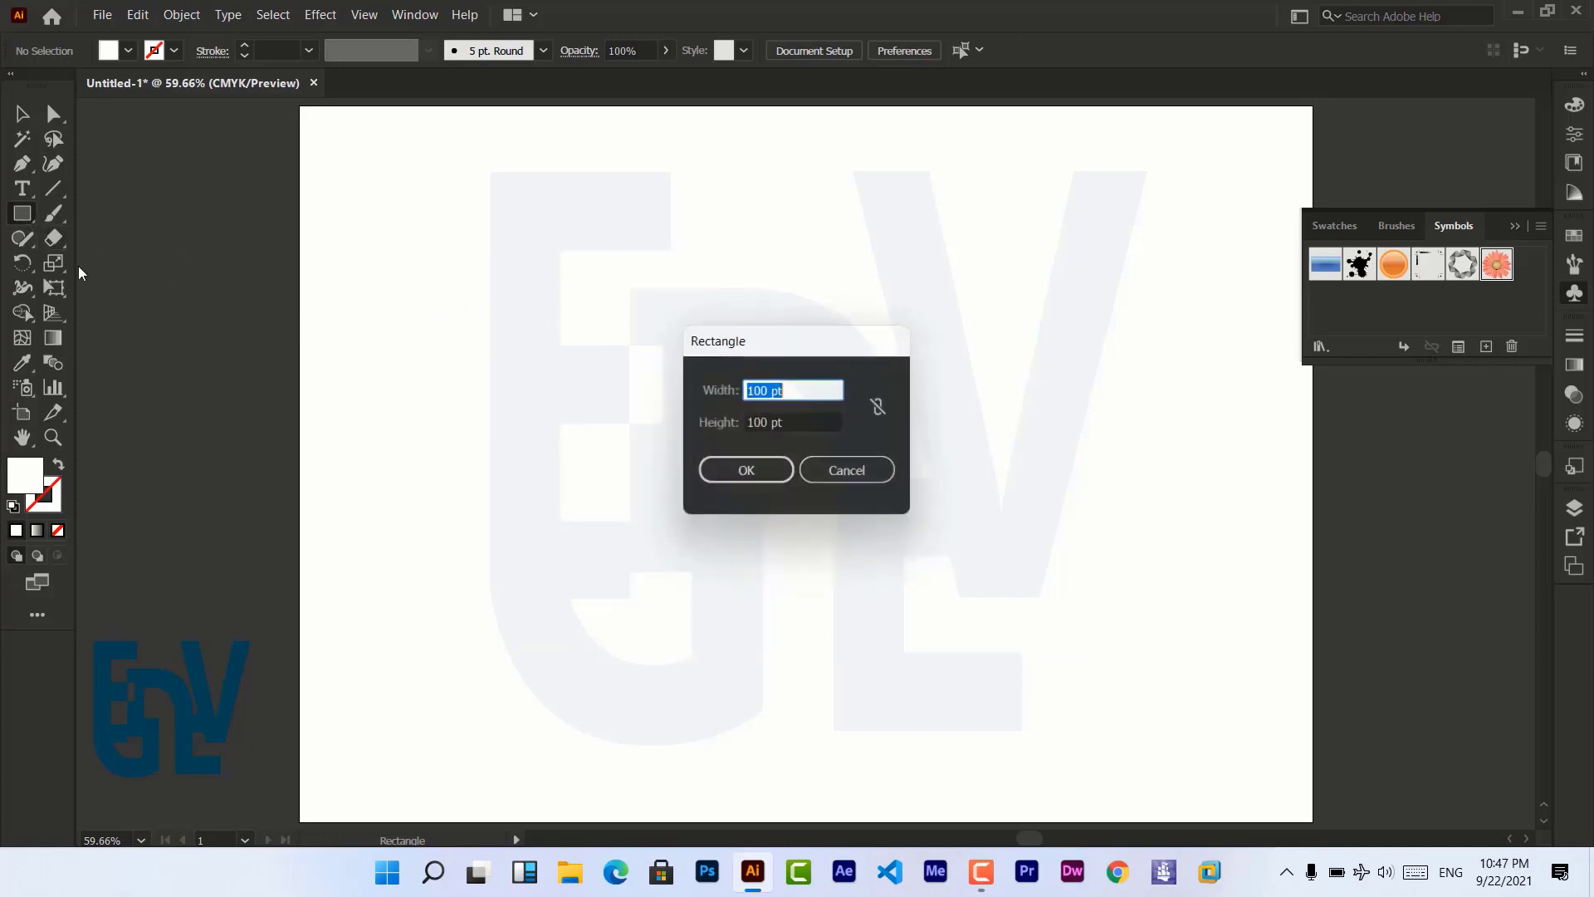
pyautogui.click(834, 479)
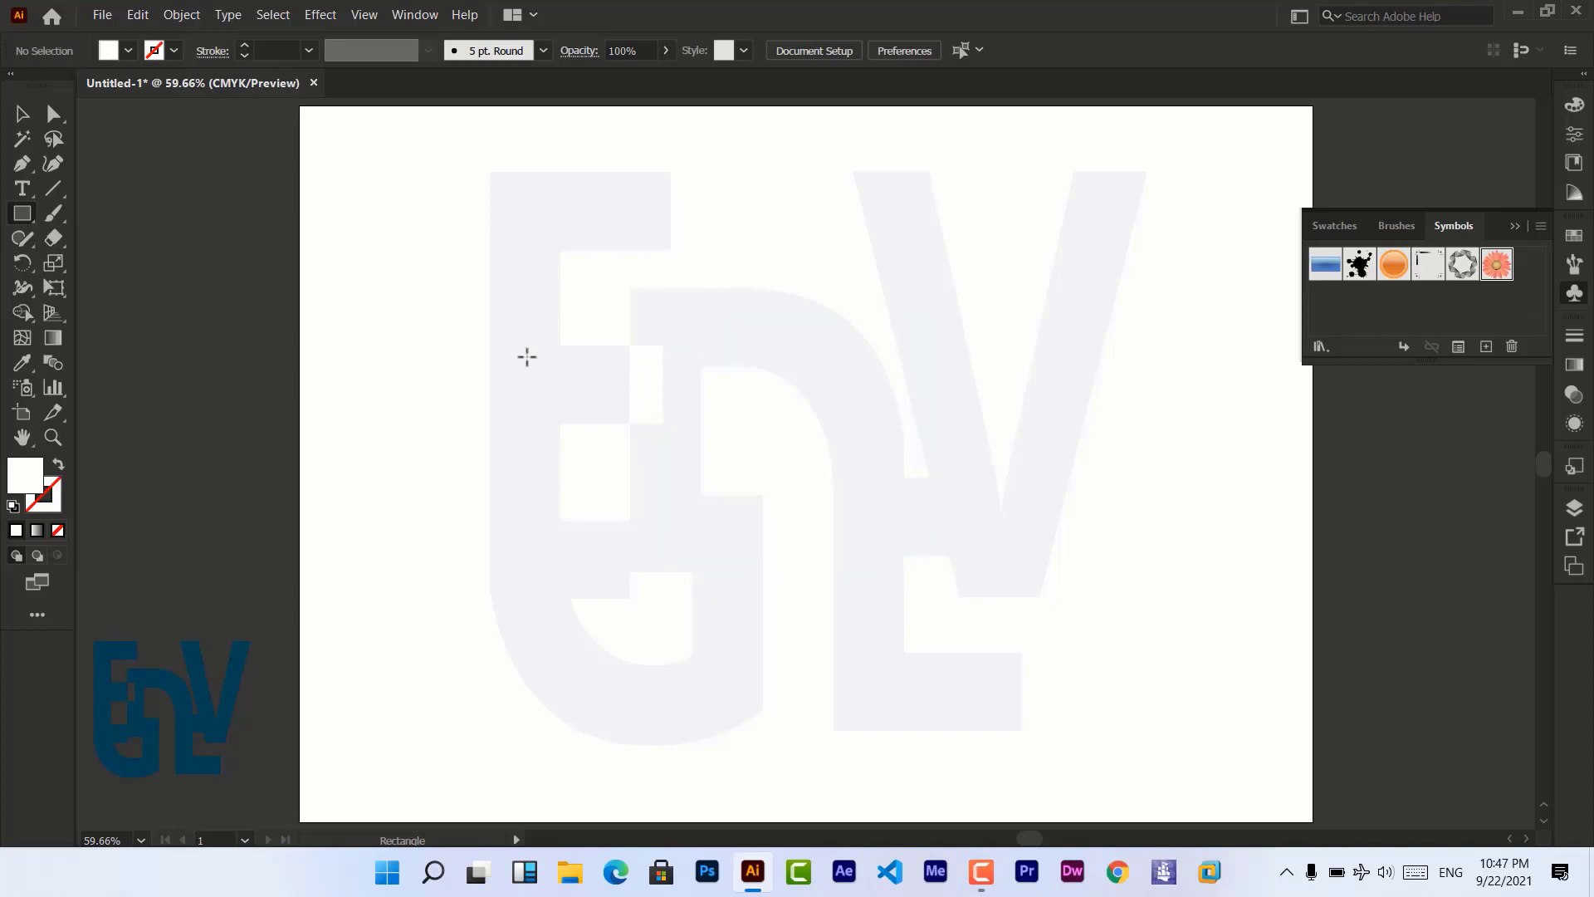
pyautogui.moveTo(527, 358); pyautogui.dragTo(628, 458)
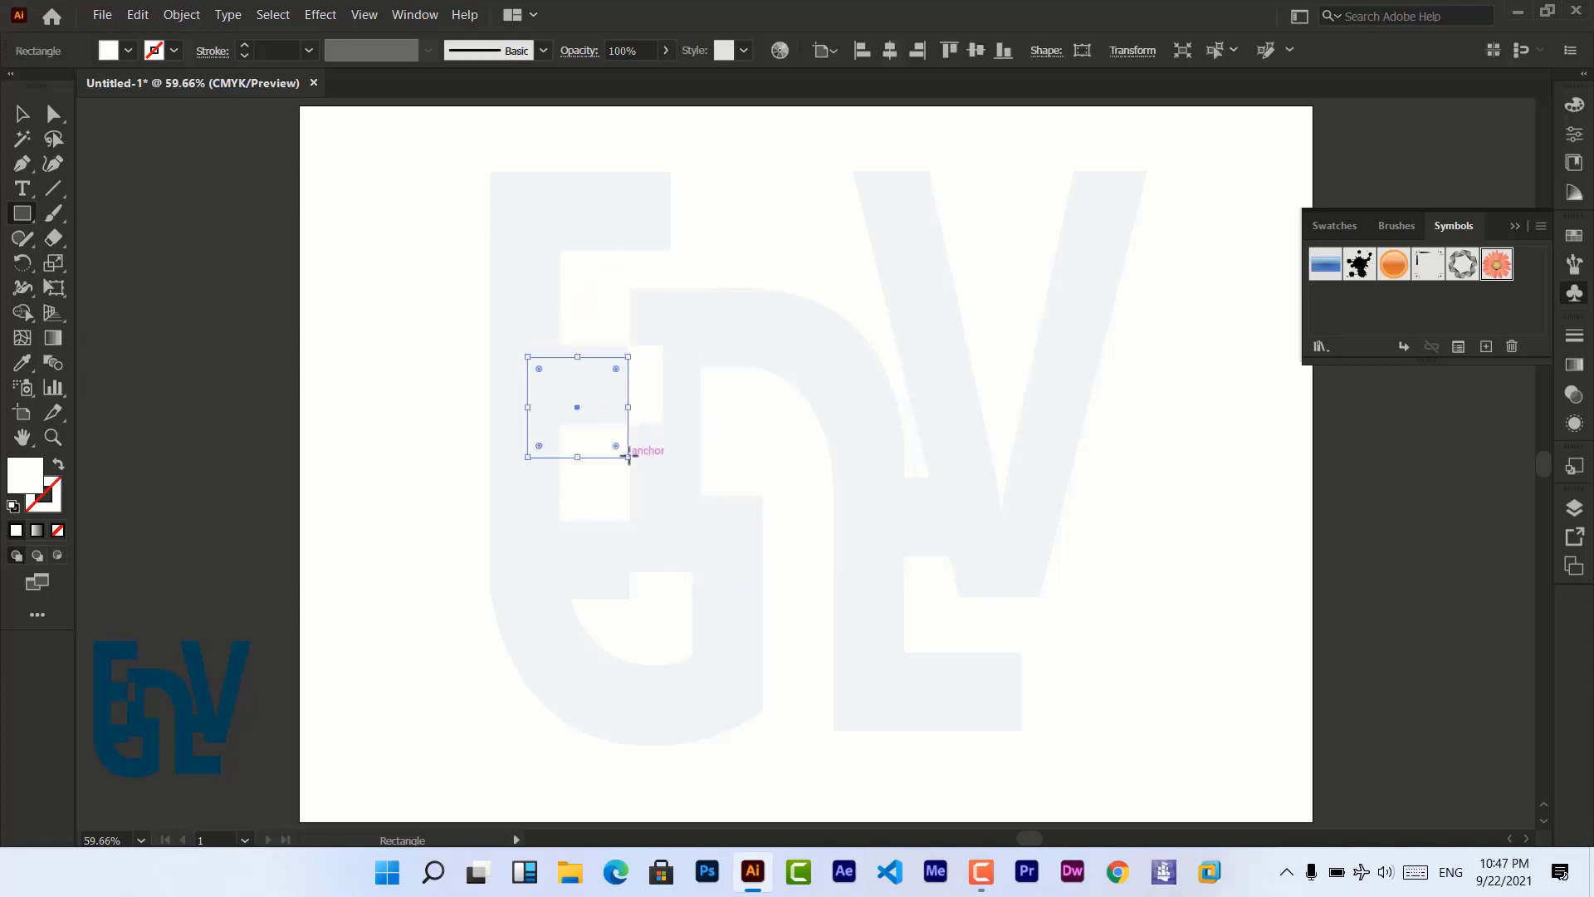
pyautogui.click(128, 51)
pyautogui.click(116, 85)
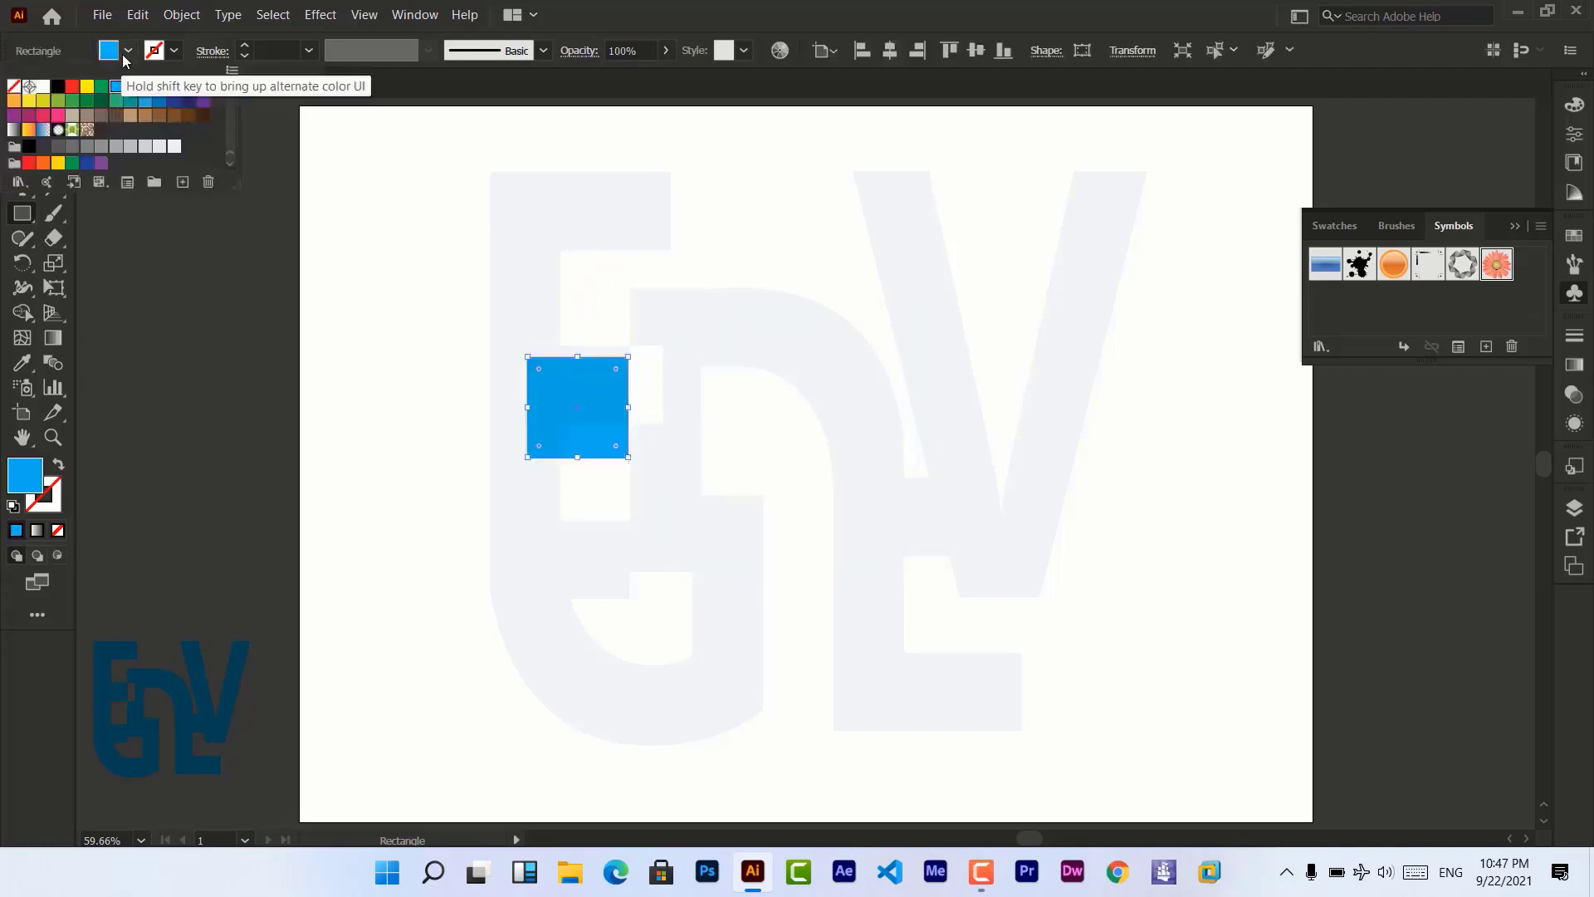
# Define the blue square as a dynamic Movie Clip symbol named New Symbol, and delete the original square.
pyautogui.click(22, 114)
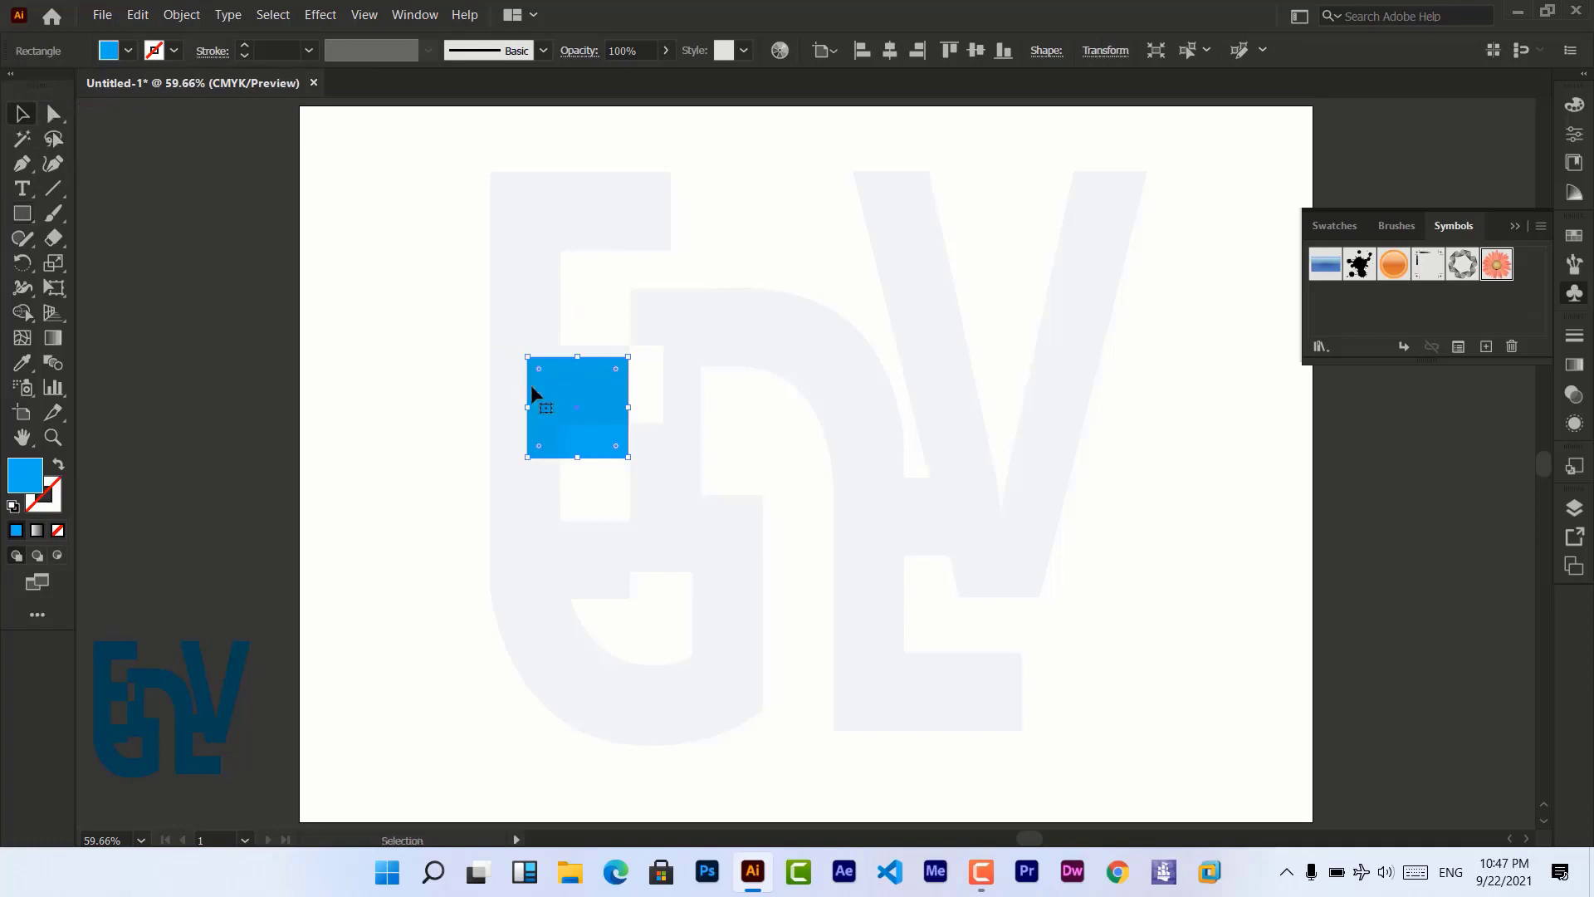
pyautogui.moveTo(568, 421); pyautogui.dragTo(1409, 305)
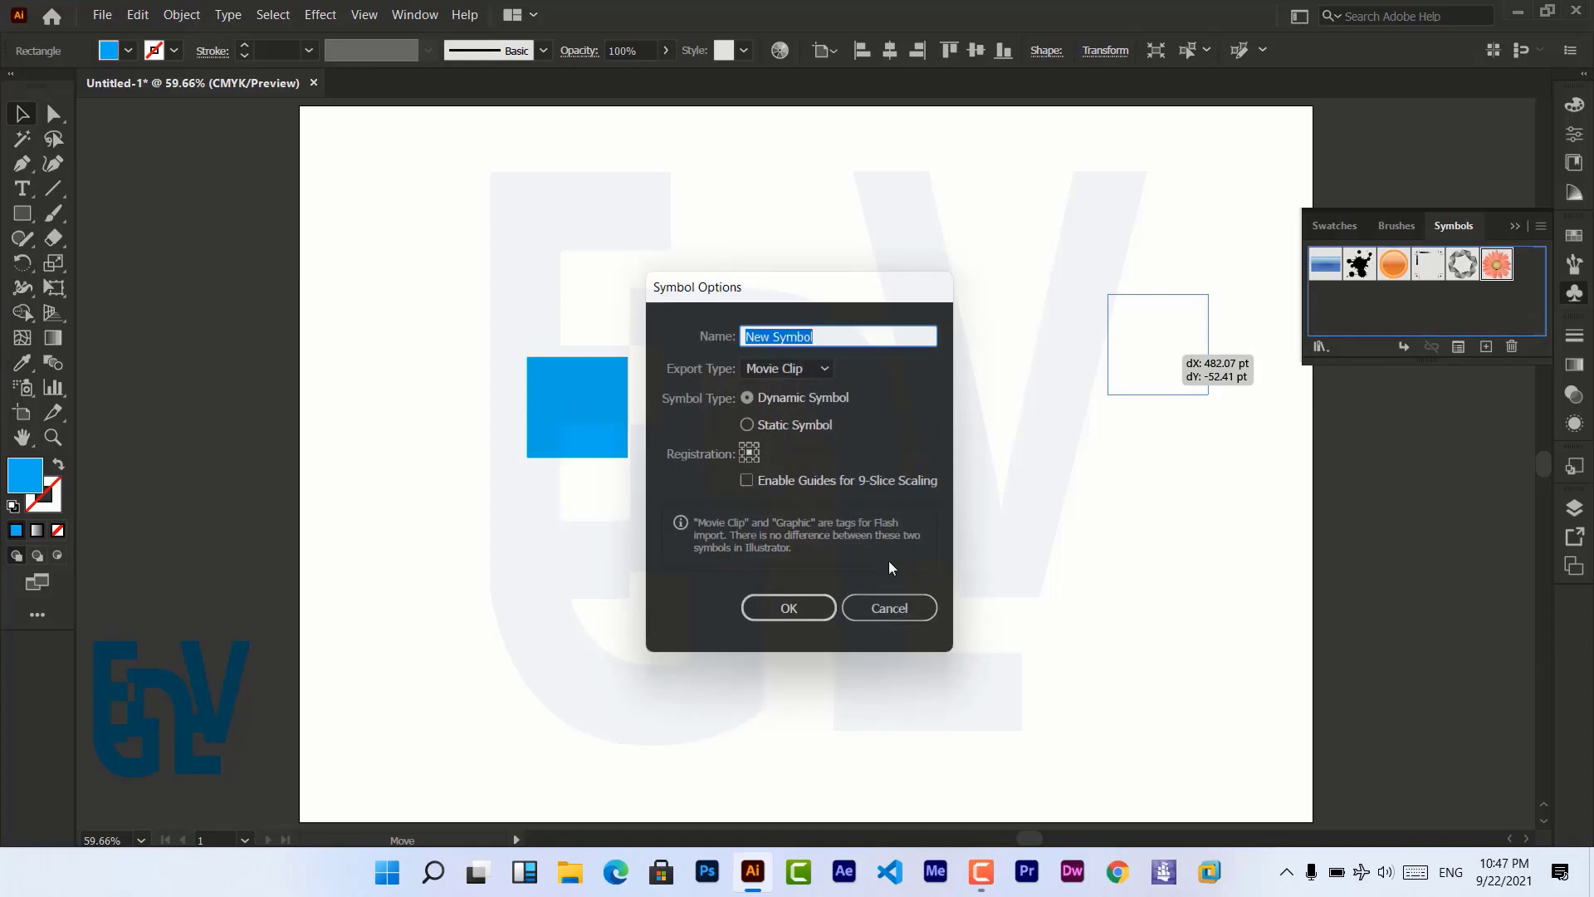
pyautogui.click(790, 603)
pyautogui.press('Delete')
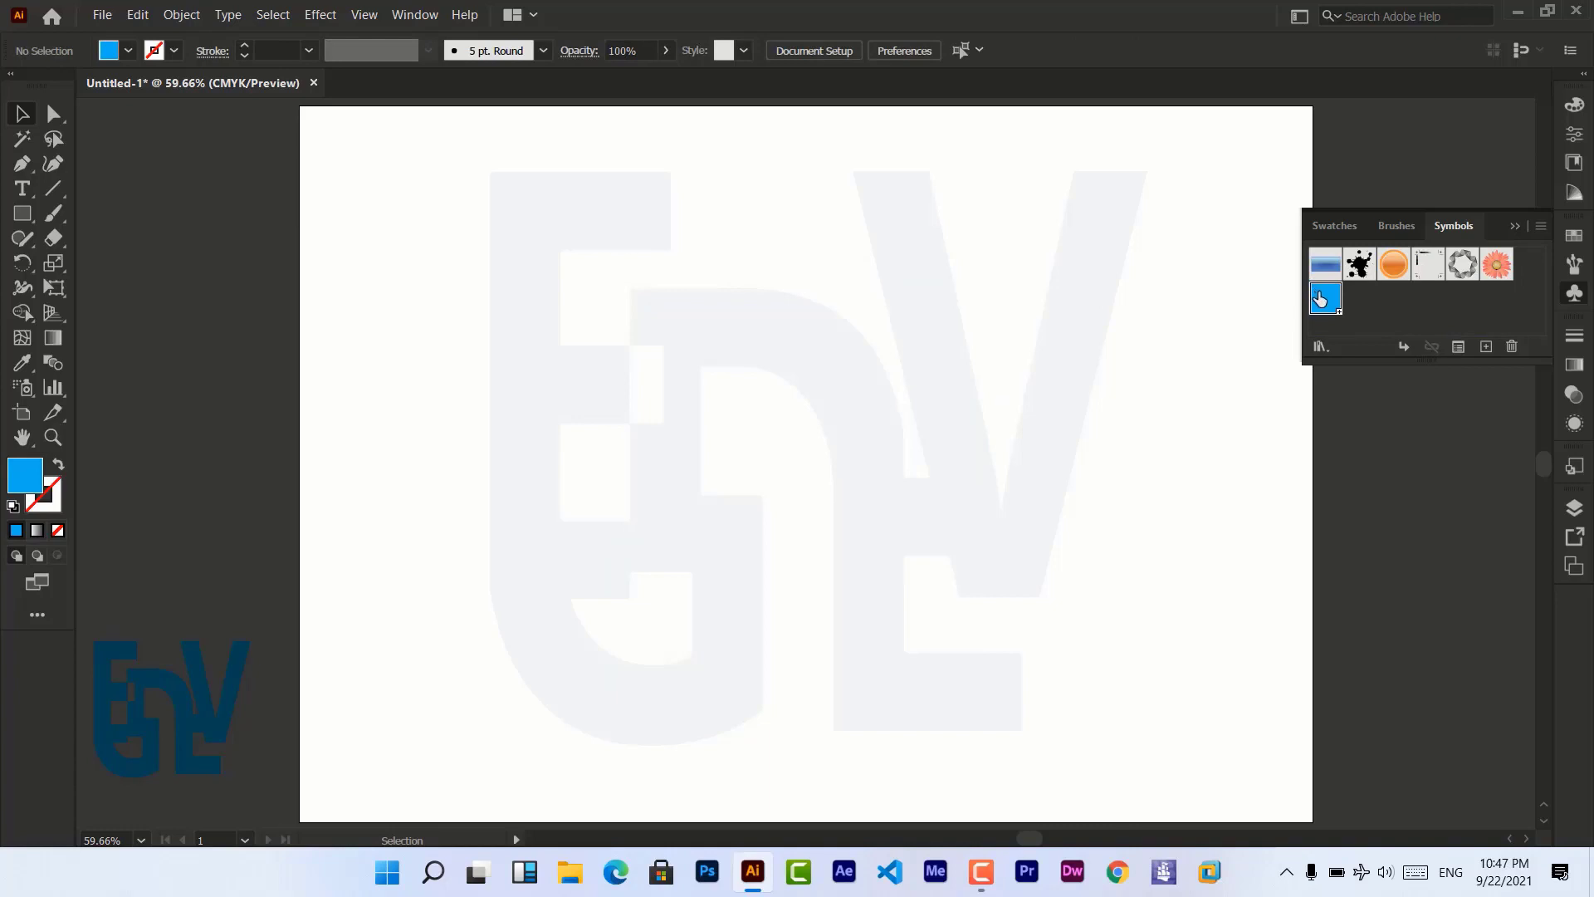
# Place the blue square symbol, test spraying copies of it with the Symbol Sprayer, and clear them from the artboard.
pyautogui.moveTo(1320, 299); pyautogui.dragTo(665, 420)
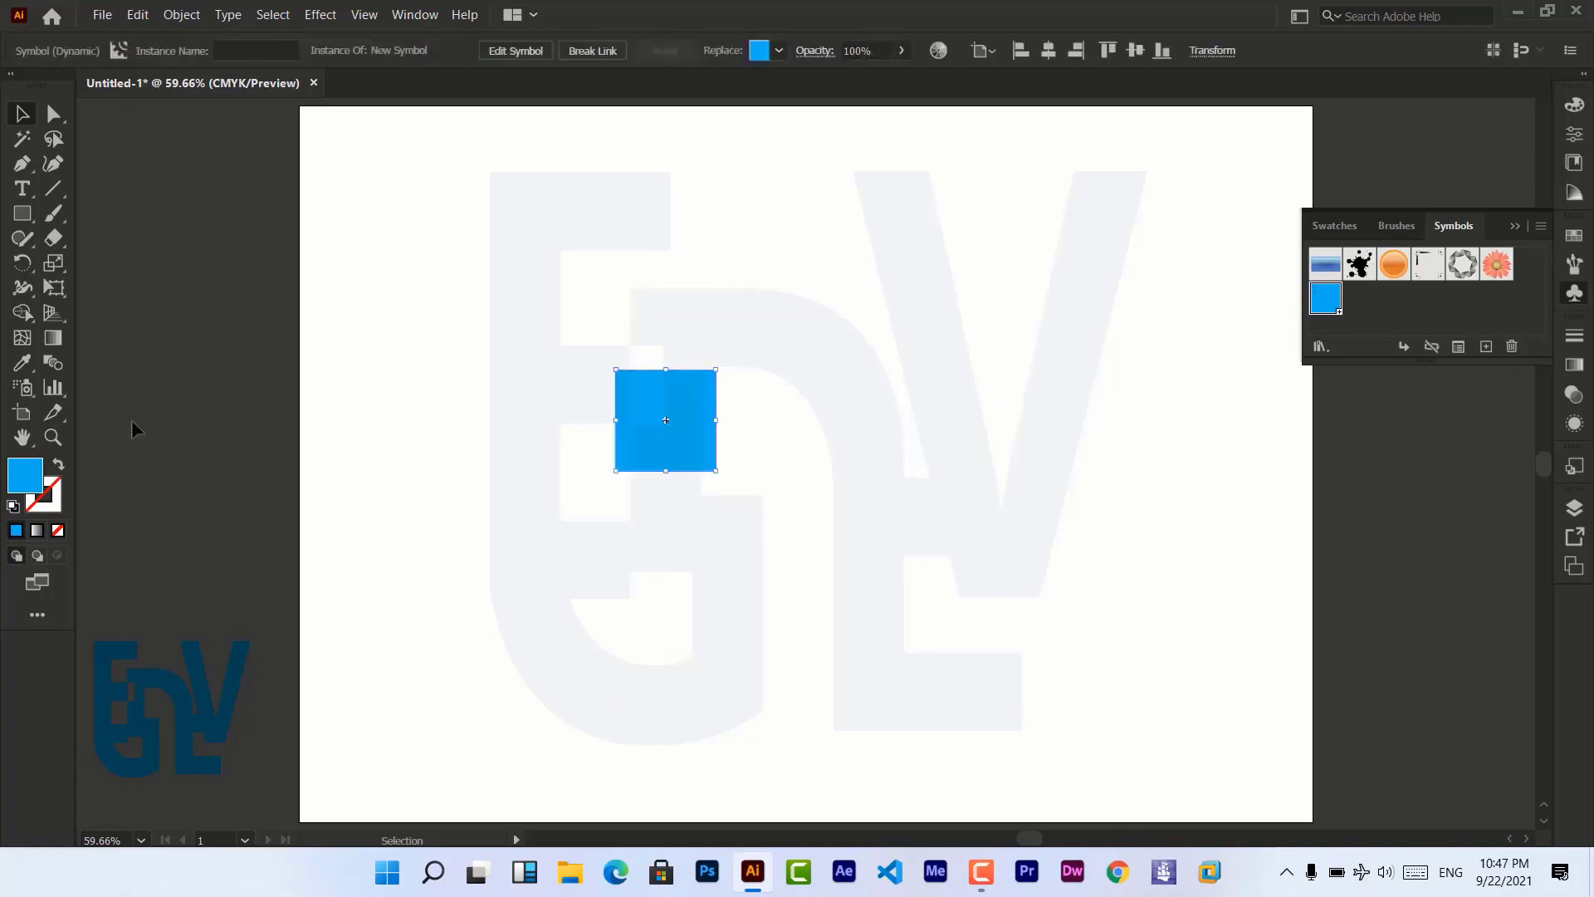
pyautogui.click(22, 387)
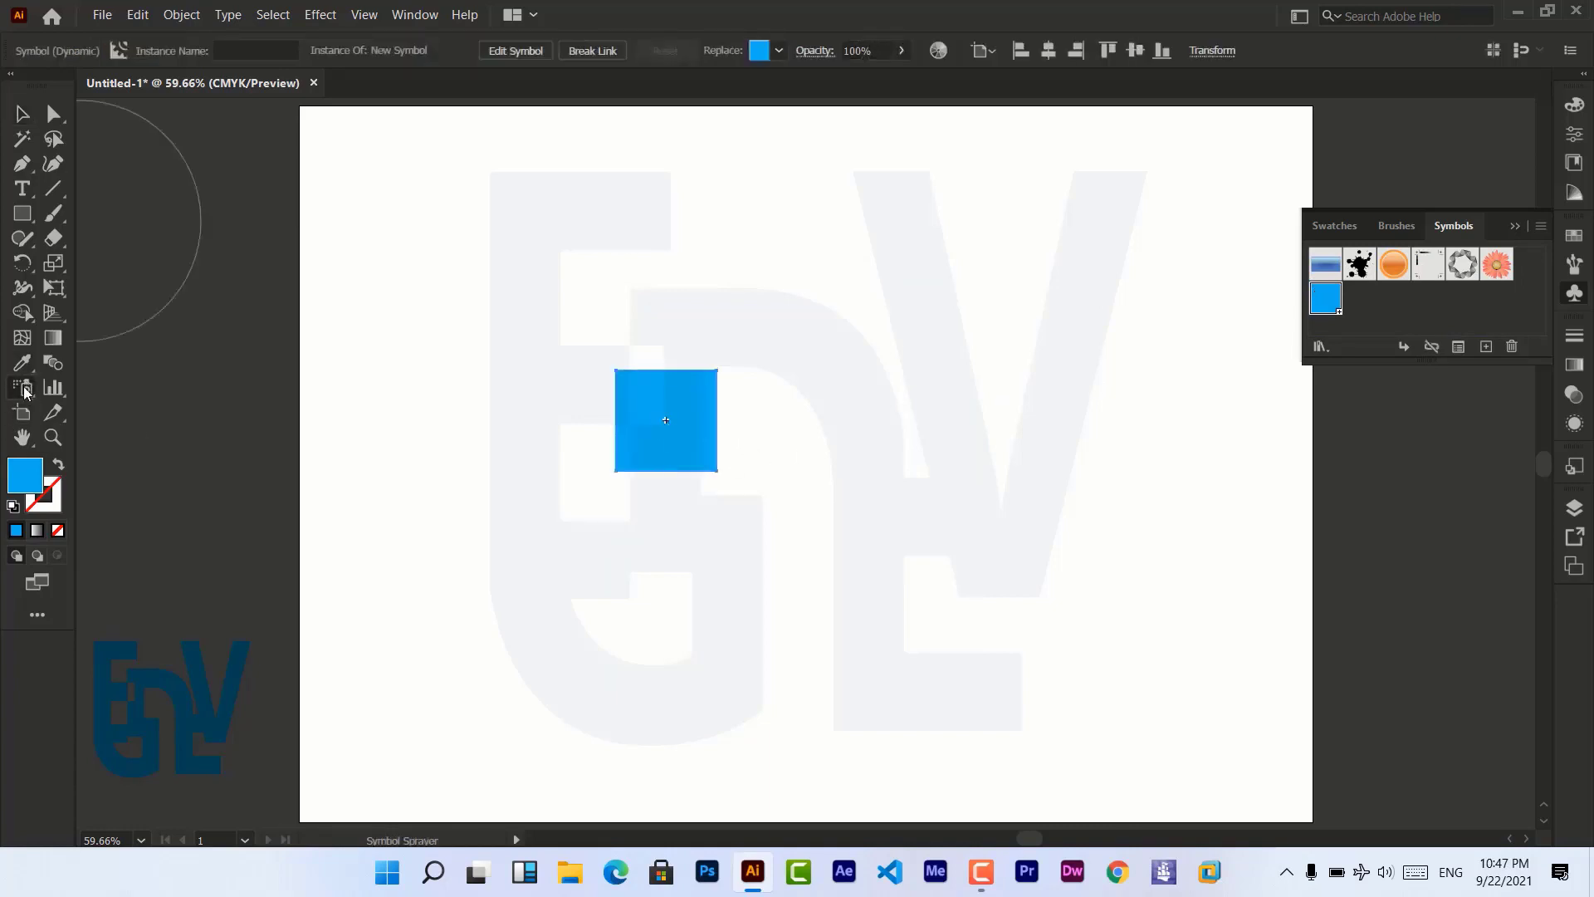
pyautogui.moveTo(716, 434)
pyautogui.mouseDown()
pyautogui.moveTo(875, 437)
pyautogui.moveTo(708, 487)
pyautogui.moveTo(825, 274)
pyautogui.moveTo(609, 455)
pyautogui.moveTo(1020, 434)
pyautogui.moveTo(723, 498)
pyautogui.moveTo(854, 519)
pyautogui.mouseUp()
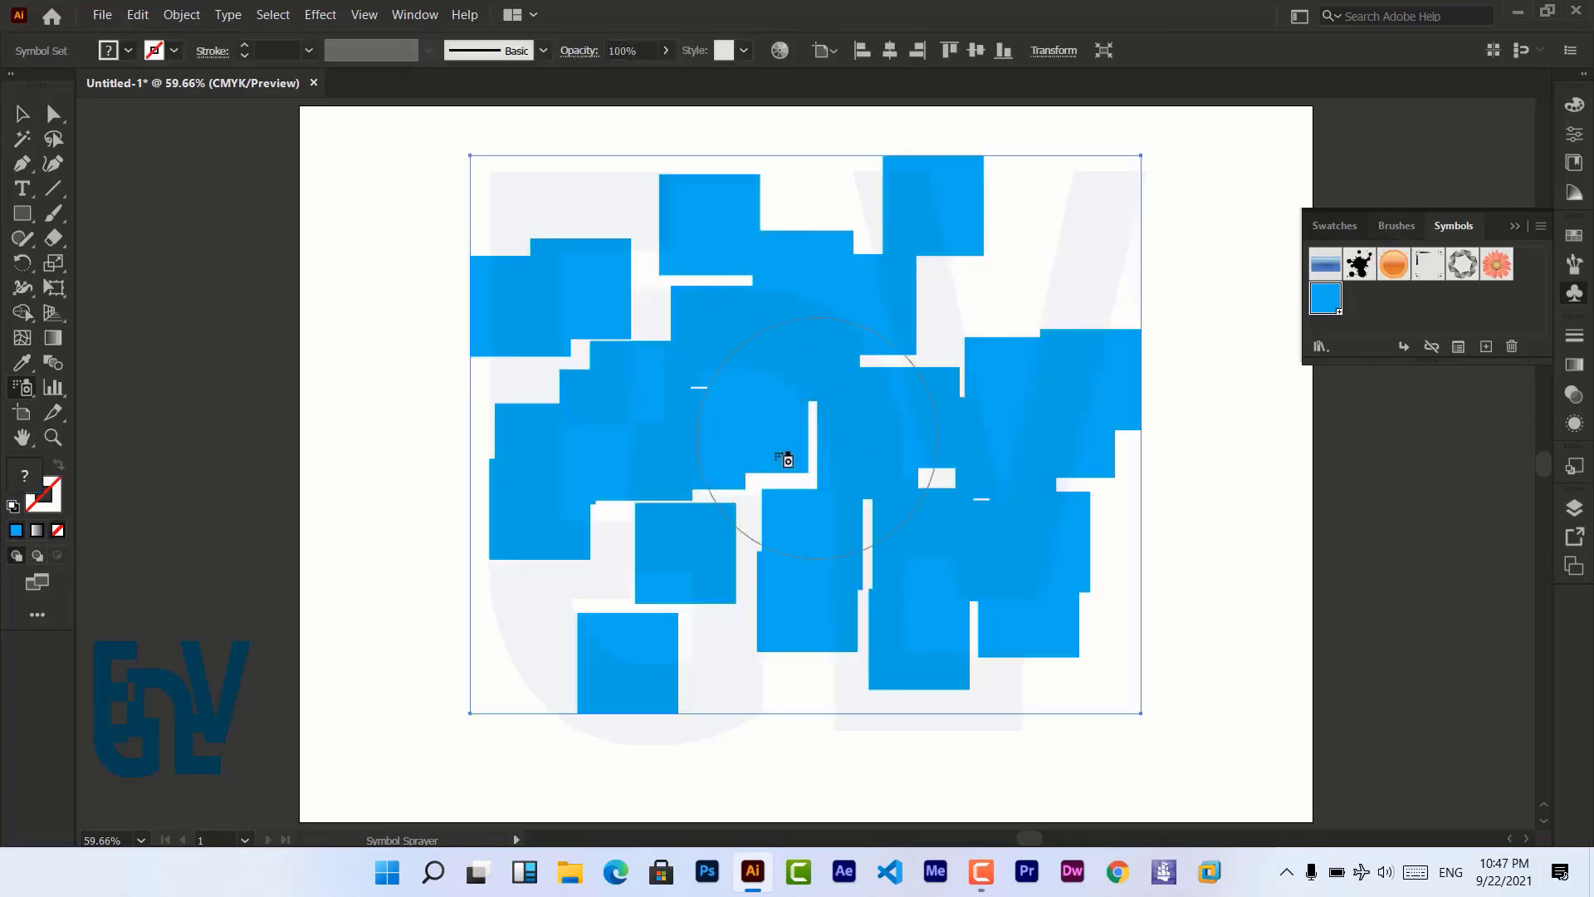
pyautogui.hotkey('ctrl', 'z')
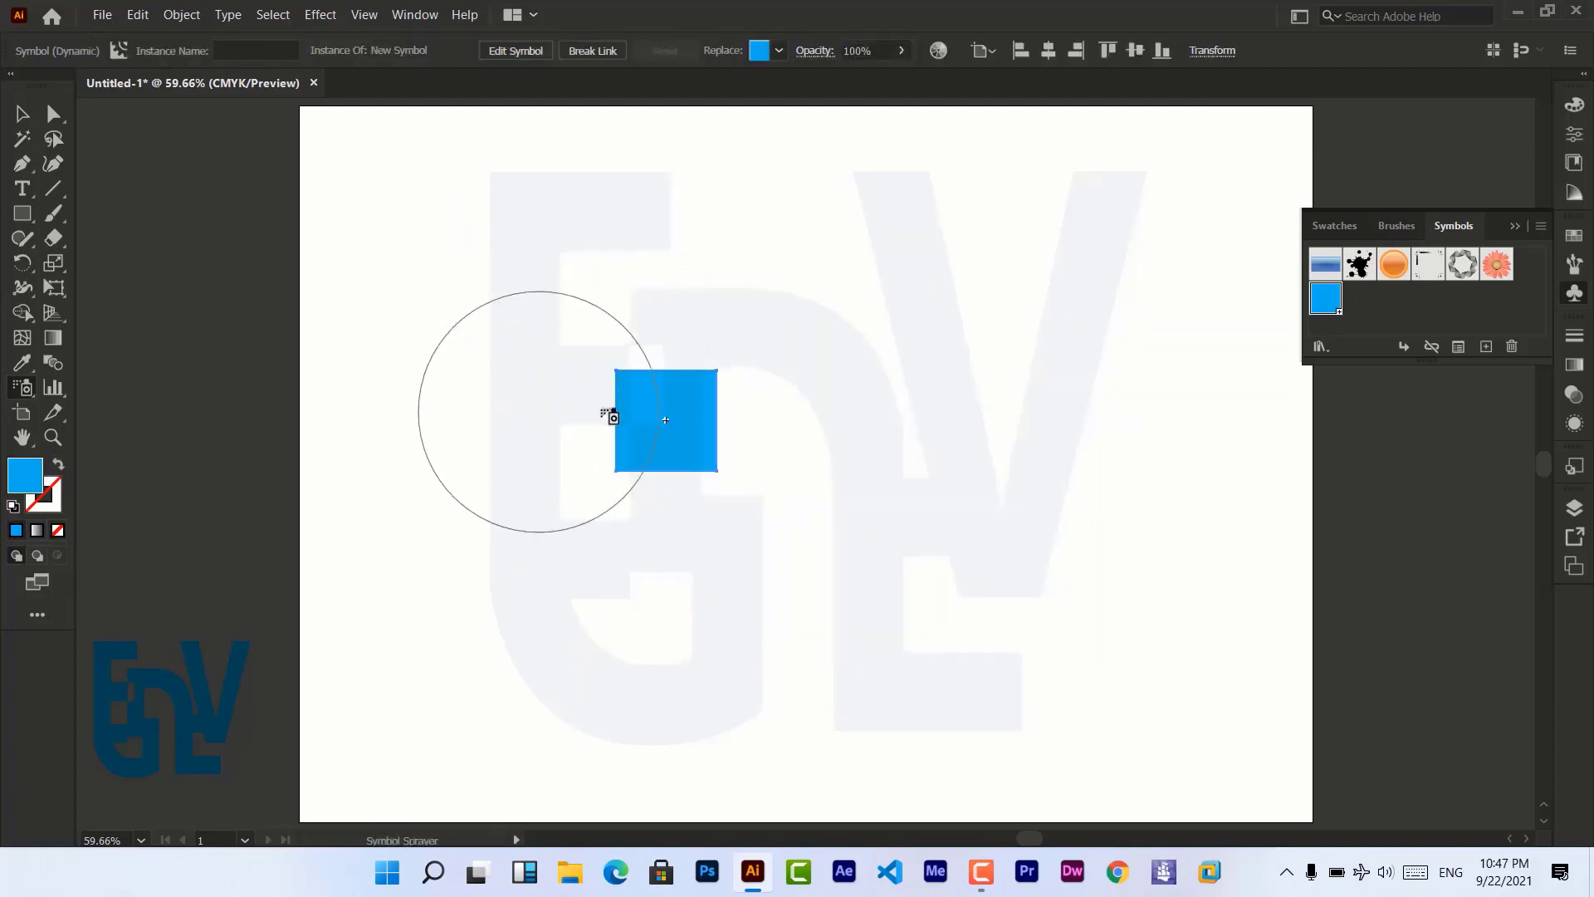
pyautogui.moveTo(608, 412)
pyautogui.mouseDown()
pyautogui.moveTo(734, 440)
pyautogui.moveTo(651, 403)
pyautogui.mouseUp()
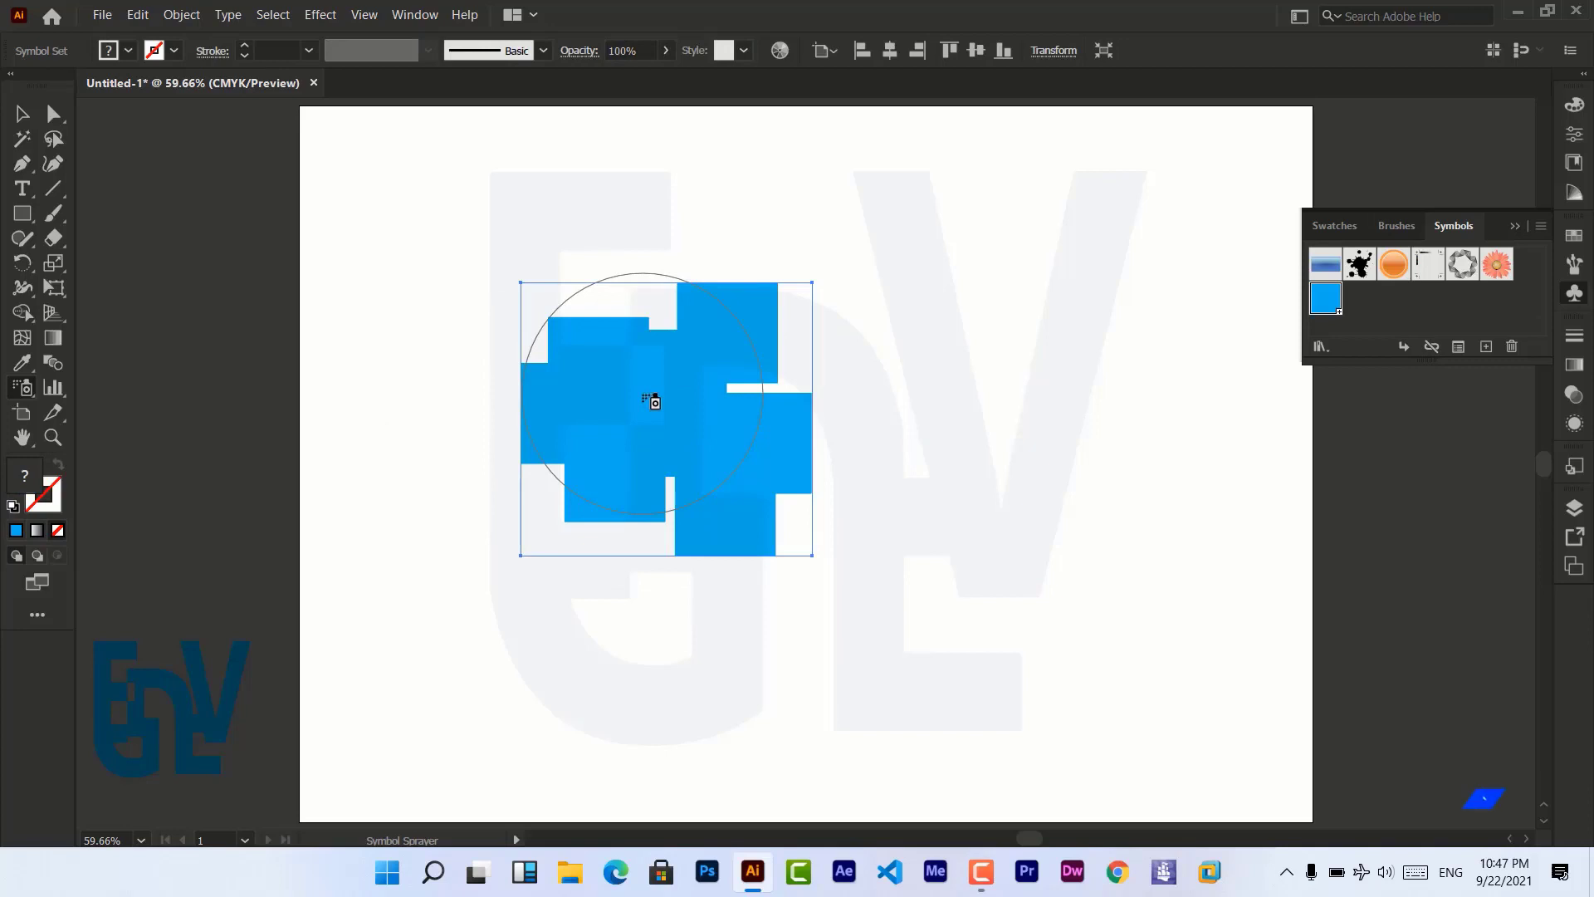
pyautogui.press('Delete')
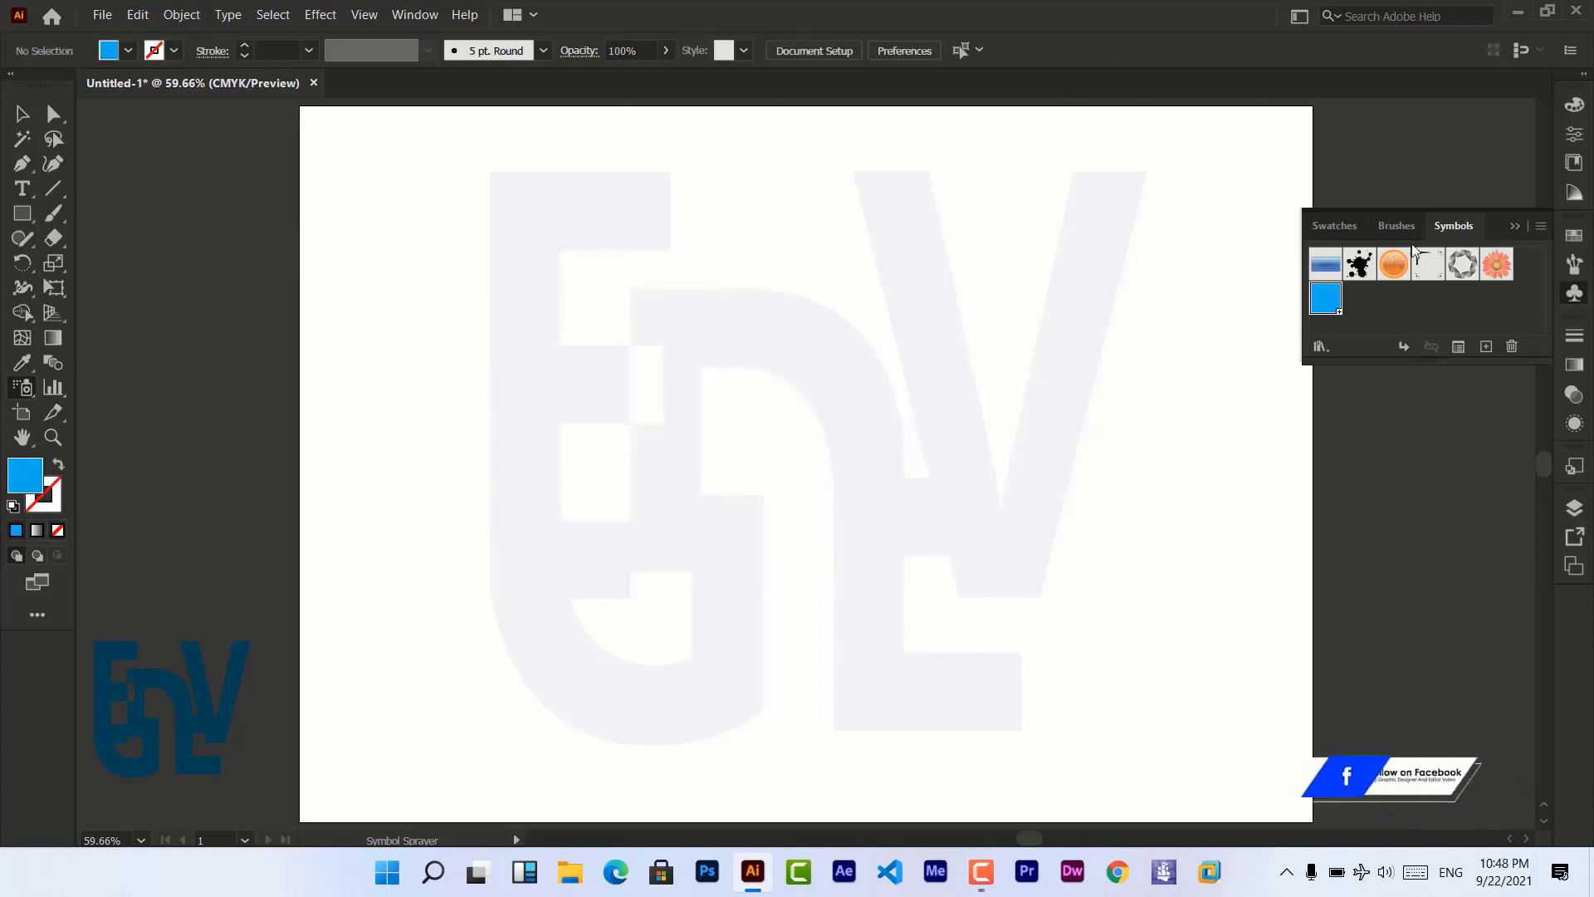
# Spray a scattered set of Gerbera flower symbols across the middle of the artboard.
pyautogui.click(1499, 264)
pyautogui.click(672, 425)
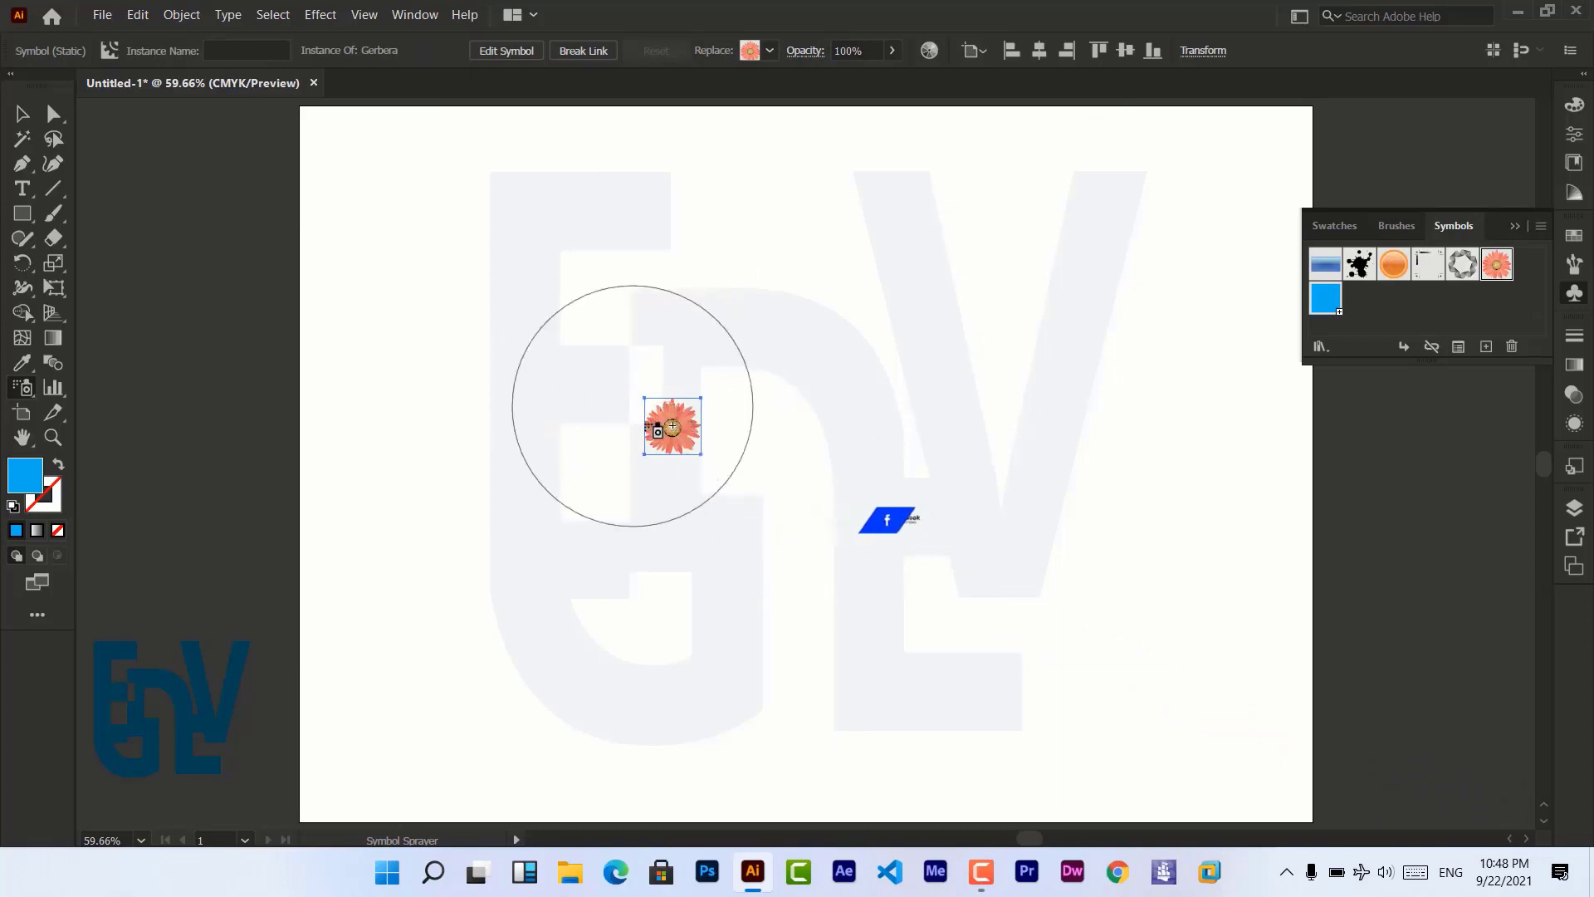
pyautogui.moveTo(645, 424)
pyautogui.mouseDown()
pyautogui.moveTo(608, 497)
pyautogui.moveTo(1007, 402)
pyautogui.moveTo(545, 391)
pyautogui.moveTo(830, 420)
pyautogui.moveTo(775, 428)
pyautogui.mouseUp()
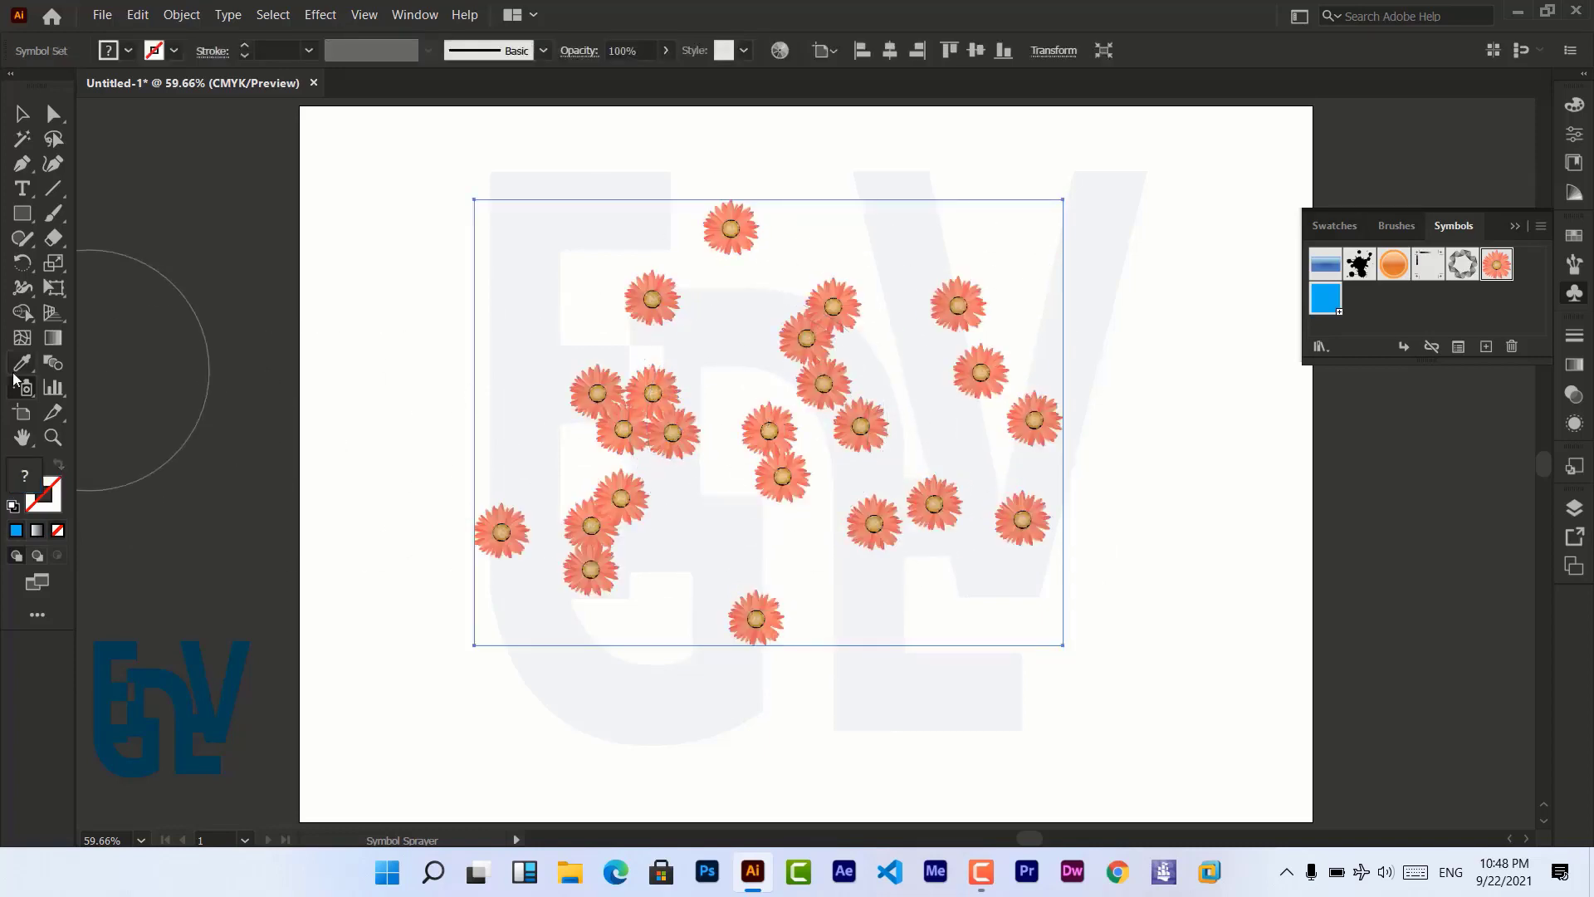
# Push the sprayed flowers outward from the centre into a loose ring with the Symbol Shifter.
pyautogui.moveTo(19, 395); pyautogui.dragTo(92, 413)
pyautogui.moveTo(596, 382)
pyautogui.mouseDown()
pyautogui.moveTo(761, 461)
pyautogui.moveTo(679, 339)
pyautogui.moveTo(770, 495)
pyautogui.moveTo(1013, 446)
pyautogui.moveTo(729, 469)
pyautogui.moveTo(766, 576)
pyautogui.moveTo(961, 528)
pyautogui.moveTo(816, 381)
pyautogui.moveTo(738, 508)
pyautogui.moveTo(823, 524)
pyautogui.moveTo(882, 453)
pyautogui.moveTo(893, 410)
pyautogui.moveTo(874, 389)
pyautogui.moveTo(758, 380)
pyautogui.moveTo(793, 451)
pyautogui.moveTo(649, 415)
pyautogui.moveTo(851, 467)
pyautogui.moveTo(790, 392)
pyautogui.moveTo(654, 429)
pyautogui.moveTo(585, 389)
pyautogui.moveTo(716, 458)
pyautogui.mouseUp()
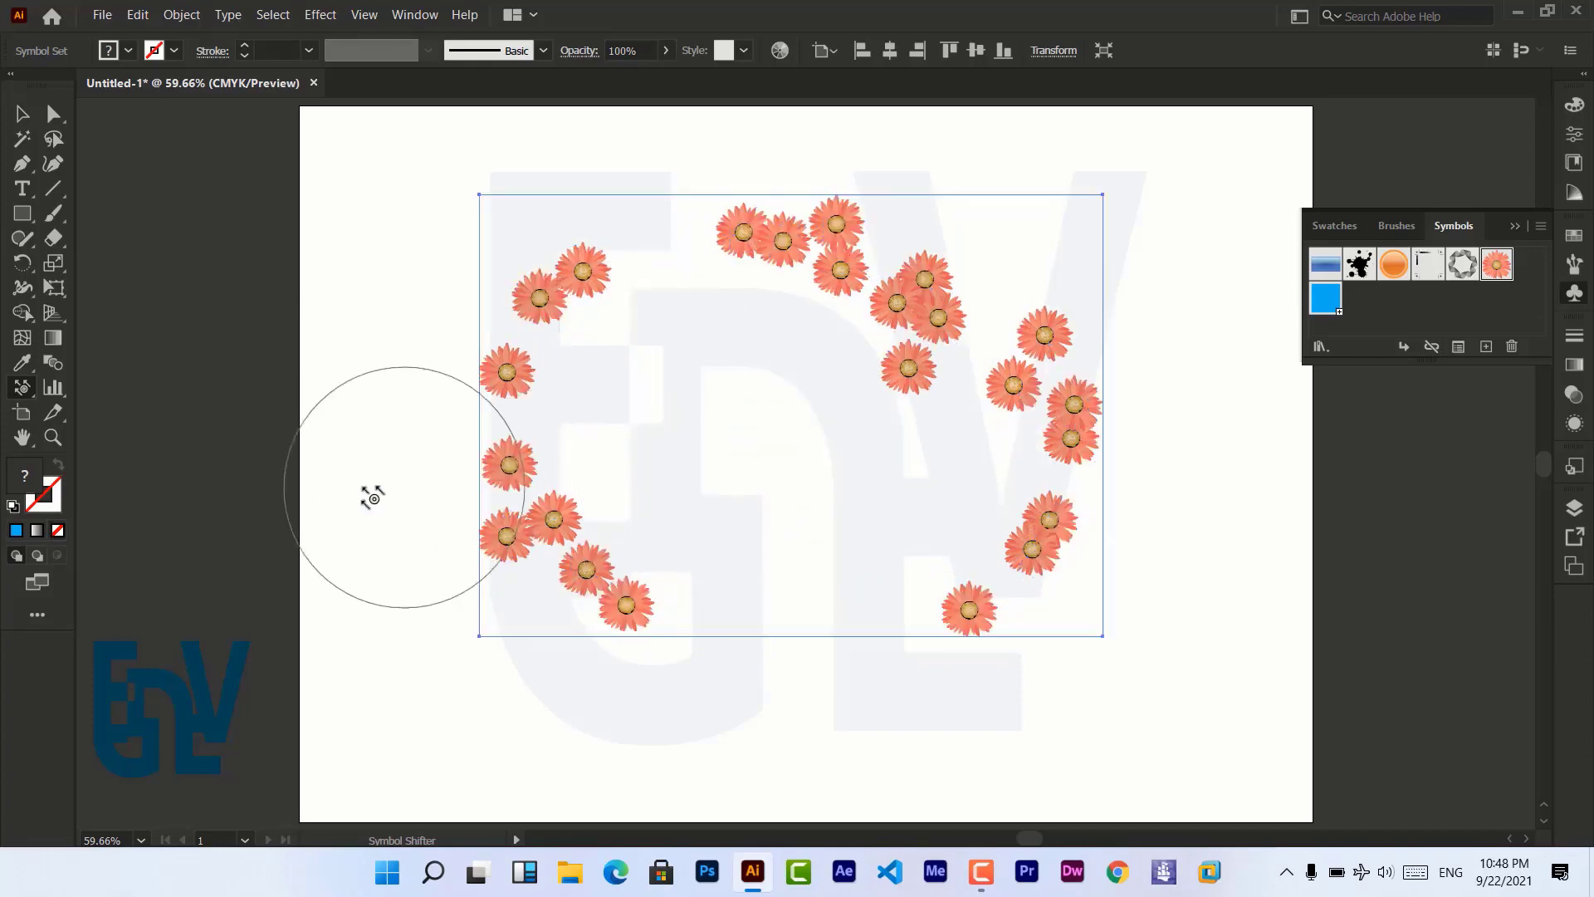
pyautogui.moveTo(989, 291); pyautogui.dragTo(1033, 303)
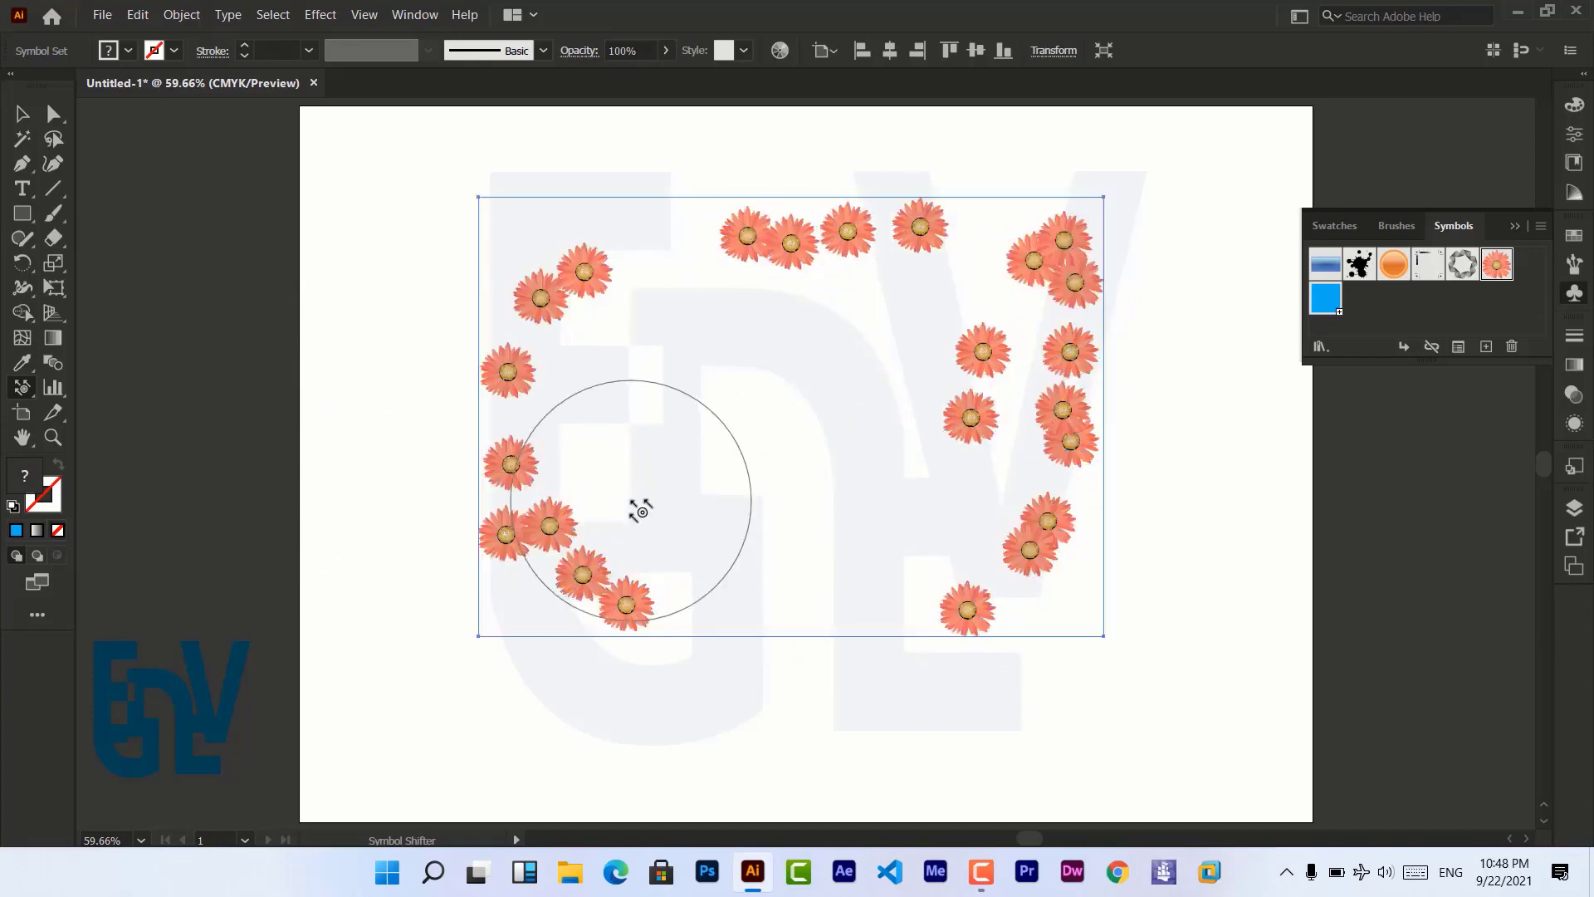
# Pull the flowers in the set slightly closer together with the Symbol Scruncher.
pyautogui.click(19, 394)
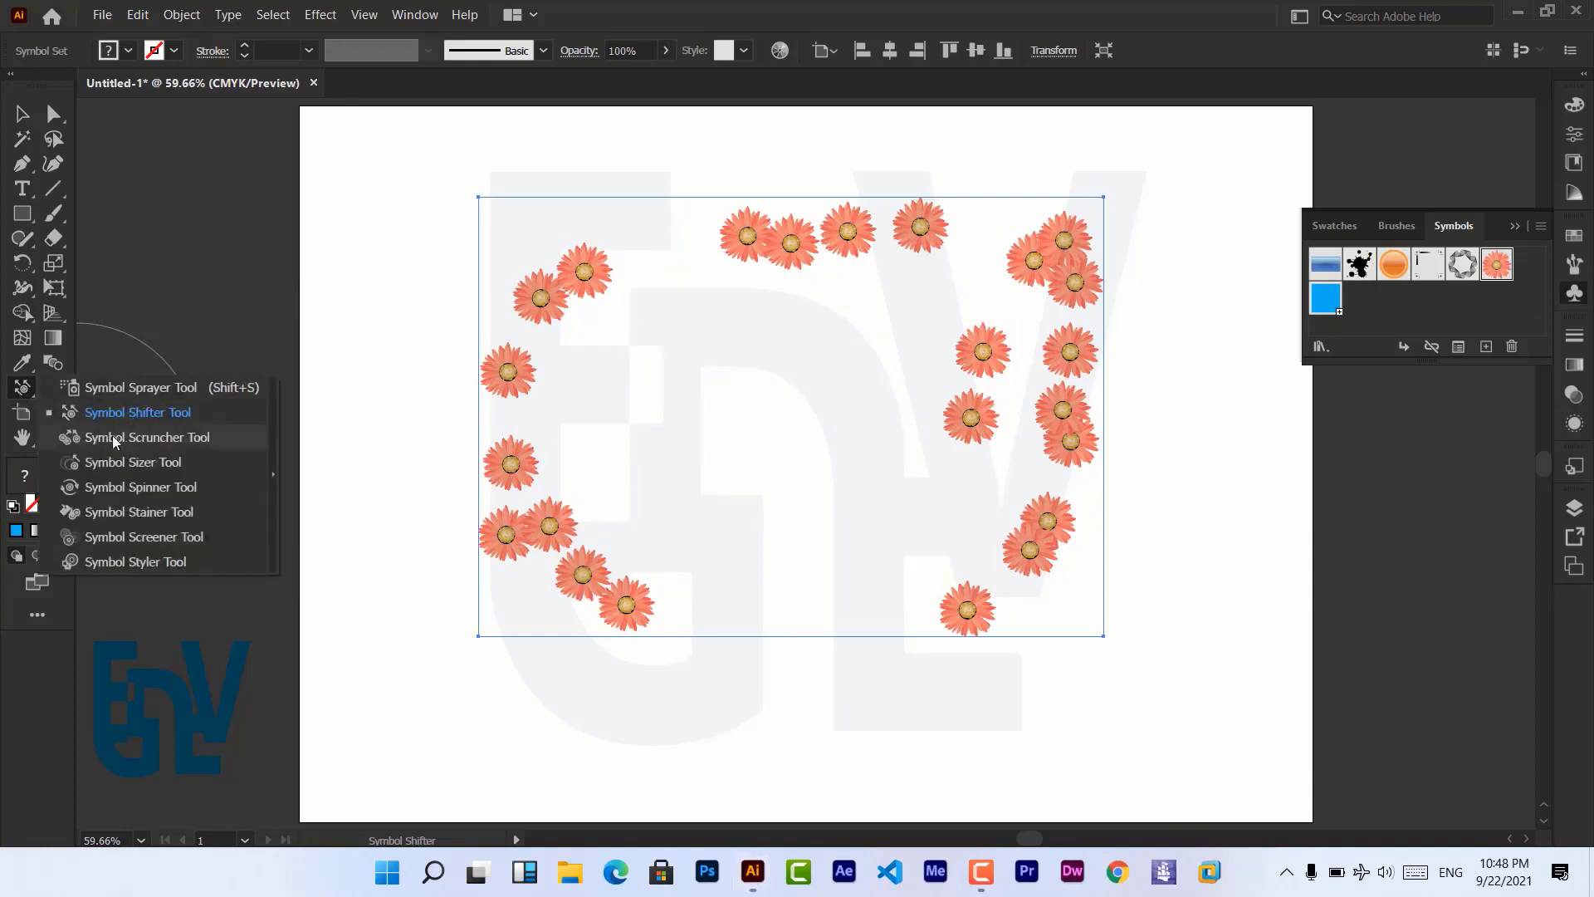
pyautogui.click(141, 437)
pyautogui.moveTo(1028, 348)
pyautogui.mouseDown()
pyautogui.moveTo(1050, 500)
pyautogui.moveTo(1042, 333)
pyautogui.moveTo(1017, 252)
pyautogui.moveTo(616, 224)
pyautogui.moveTo(855, 178)
pyautogui.moveTo(842, 228)
pyautogui.moveTo(684, 255)
pyautogui.moveTo(912, 259)
pyautogui.moveTo(779, 274)
pyautogui.mouseUp()
pyautogui.moveTo(590, 317)
pyautogui.mouseDown()
pyautogui.moveTo(558, 356)
pyautogui.moveTo(527, 490)
pyautogui.moveTo(510, 419)
pyautogui.moveTo(307, 465)
pyautogui.mouseUp()
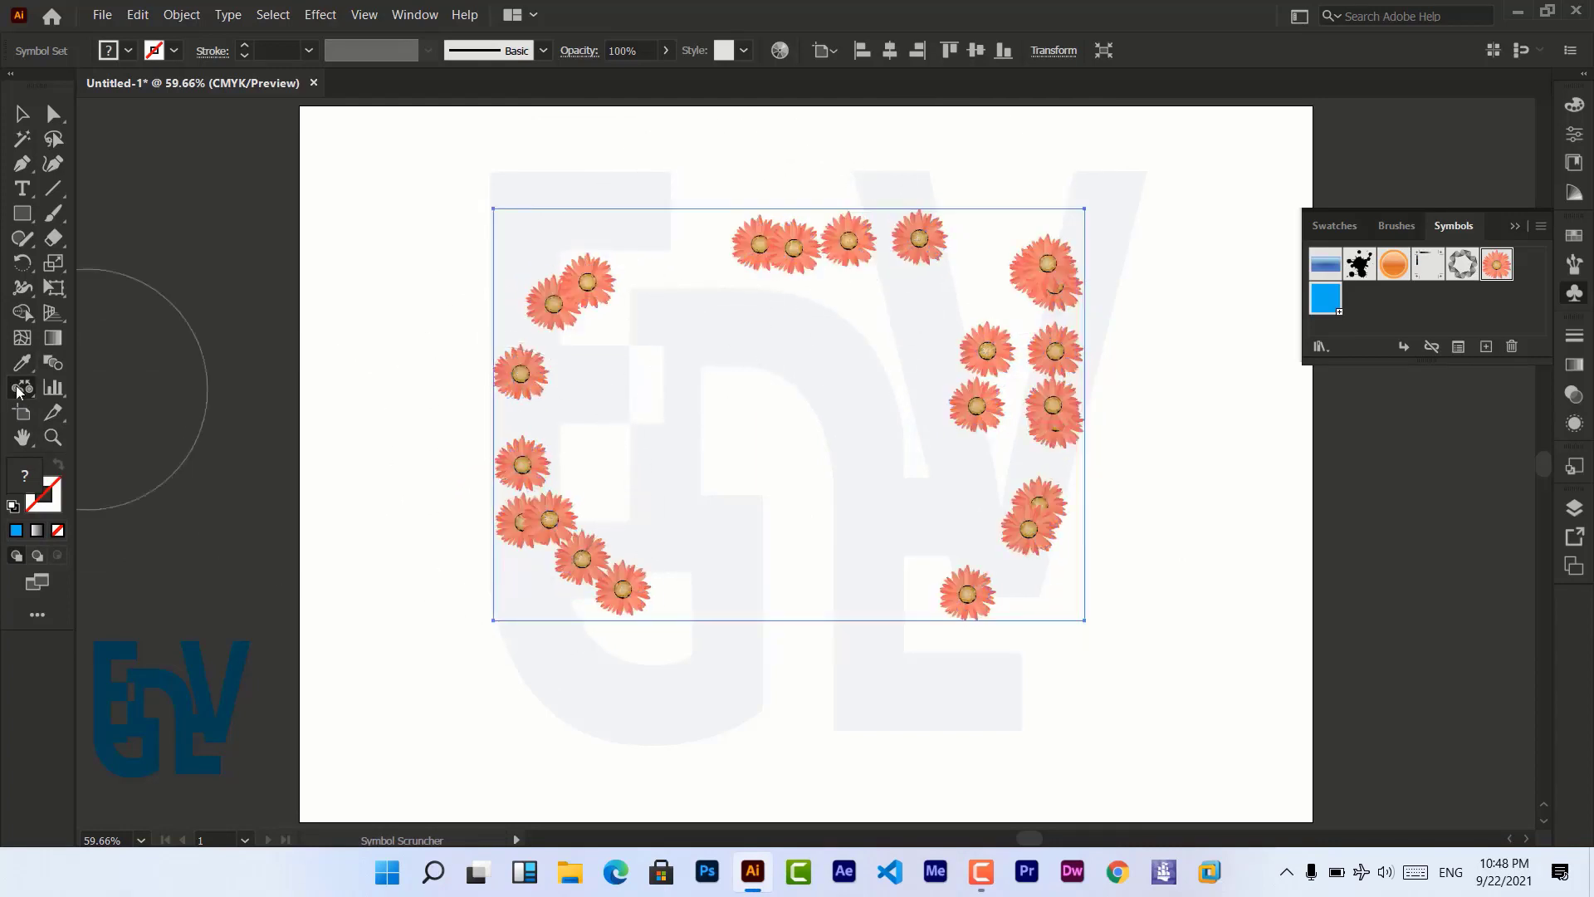
# Enlarge the flowers around the ring with the Symbol Sizer, making those on the right side largest.
pyautogui.moveTo(23, 386); pyautogui.dragTo(131, 462)
pyautogui.moveTo(591, 292); pyautogui.dragTo(558, 381)
pyautogui.moveTo(635, 313)
pyautogui.mouseDown()
pyautogui.moveTo(985, 274)
pyautogui.moveTo(1010, 598)
pyautogui.moveTo(655, 445)
pyautogui.moveTo(592, 371)
pyautogui.moveTo(645, 520)
pyautogui.moveTo(712, 544)
pyautogui.moveTo(840, 292)
pyautogui.moveTo(866, 357)
pyautogui.moveTo(701, 355)
pyautogui.mouseUp()
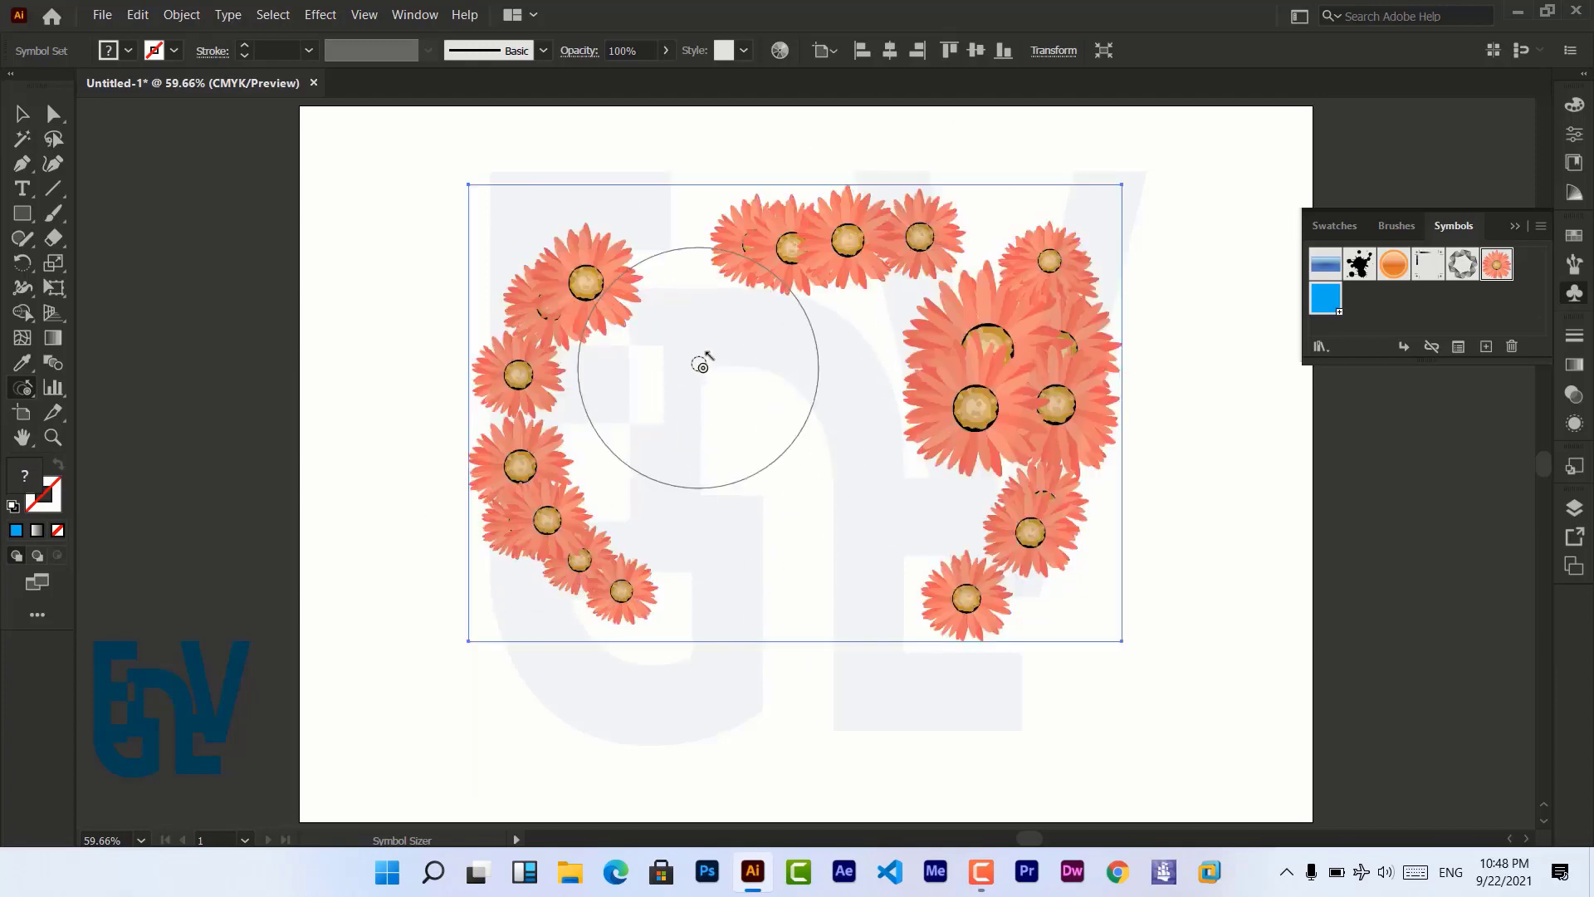
# Rotate the flowers in the symbol set with the Symbol Spinner.
pyautogui.moveTo(18, 391); pyautogui.dragTo(98, 486)
pyautogui.moveTo(588, 272)
pyautogui.mouseDown()
pyautogui.moveTo(614, 299)
pyautogui.moveTo(552, 352)
pyautogui.moveTo(791, 365)
pyautogui.moveTo(788, 260)
pyautogui.moveTo(623, 357)
pyautogui.moveTo(966, 442)
pyautogui.moveTo(1036, 255)
pyautogui.moveTo(912, 429)
pyautogui.moveTo(699, 579)
pyautogui.moveTo(853, 414)
pyautogui.moveTo(865, 273)
pyautogui.moveTo(648, 406)
pyautogui.moveTo(614, 518)
pyautogui.moveTo(666, 320)
pyautogui.mouseUp()
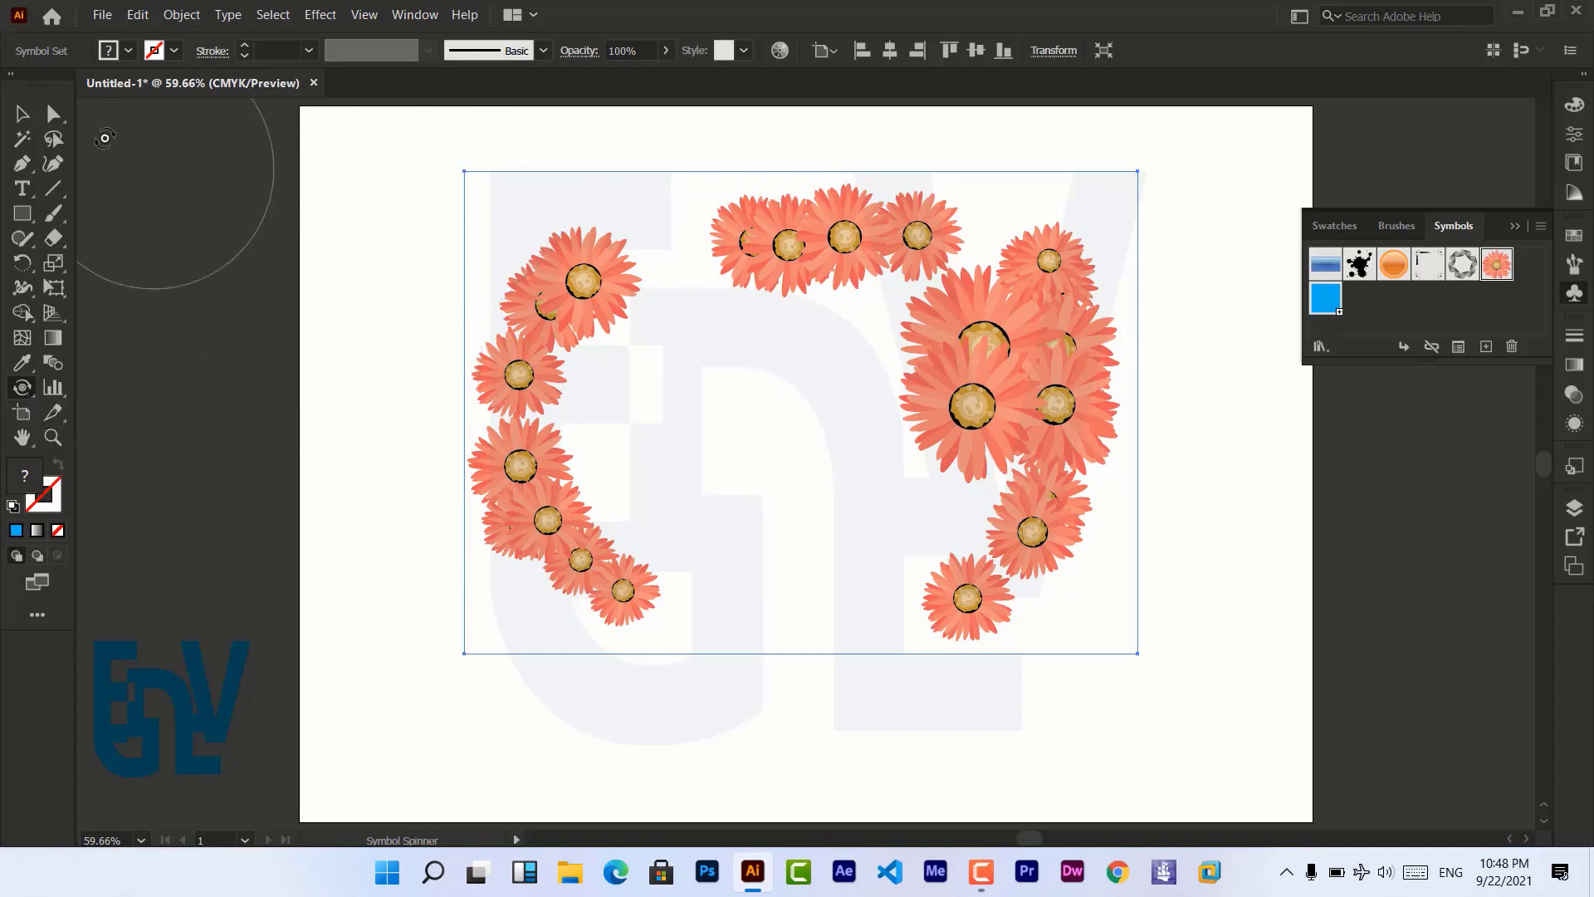
# Rotate the whole flower symbol set slightly counter-clockwise.
pyautogui.click(23, 114)
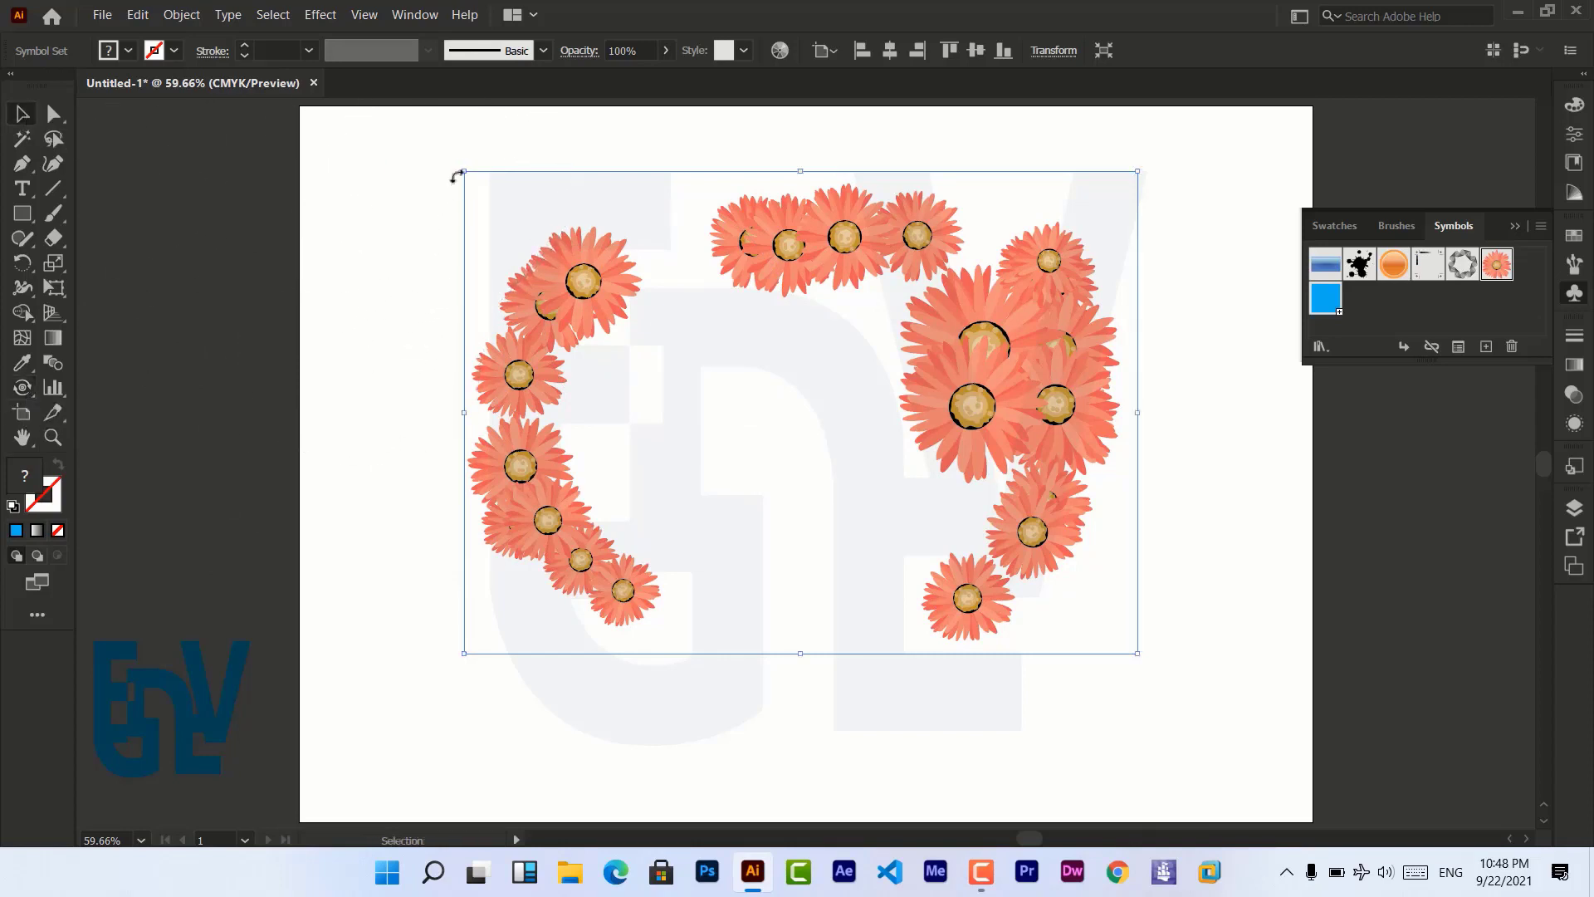
pyautogui.moveTo(456, 172); pyautogui.dragTo(415, 179)
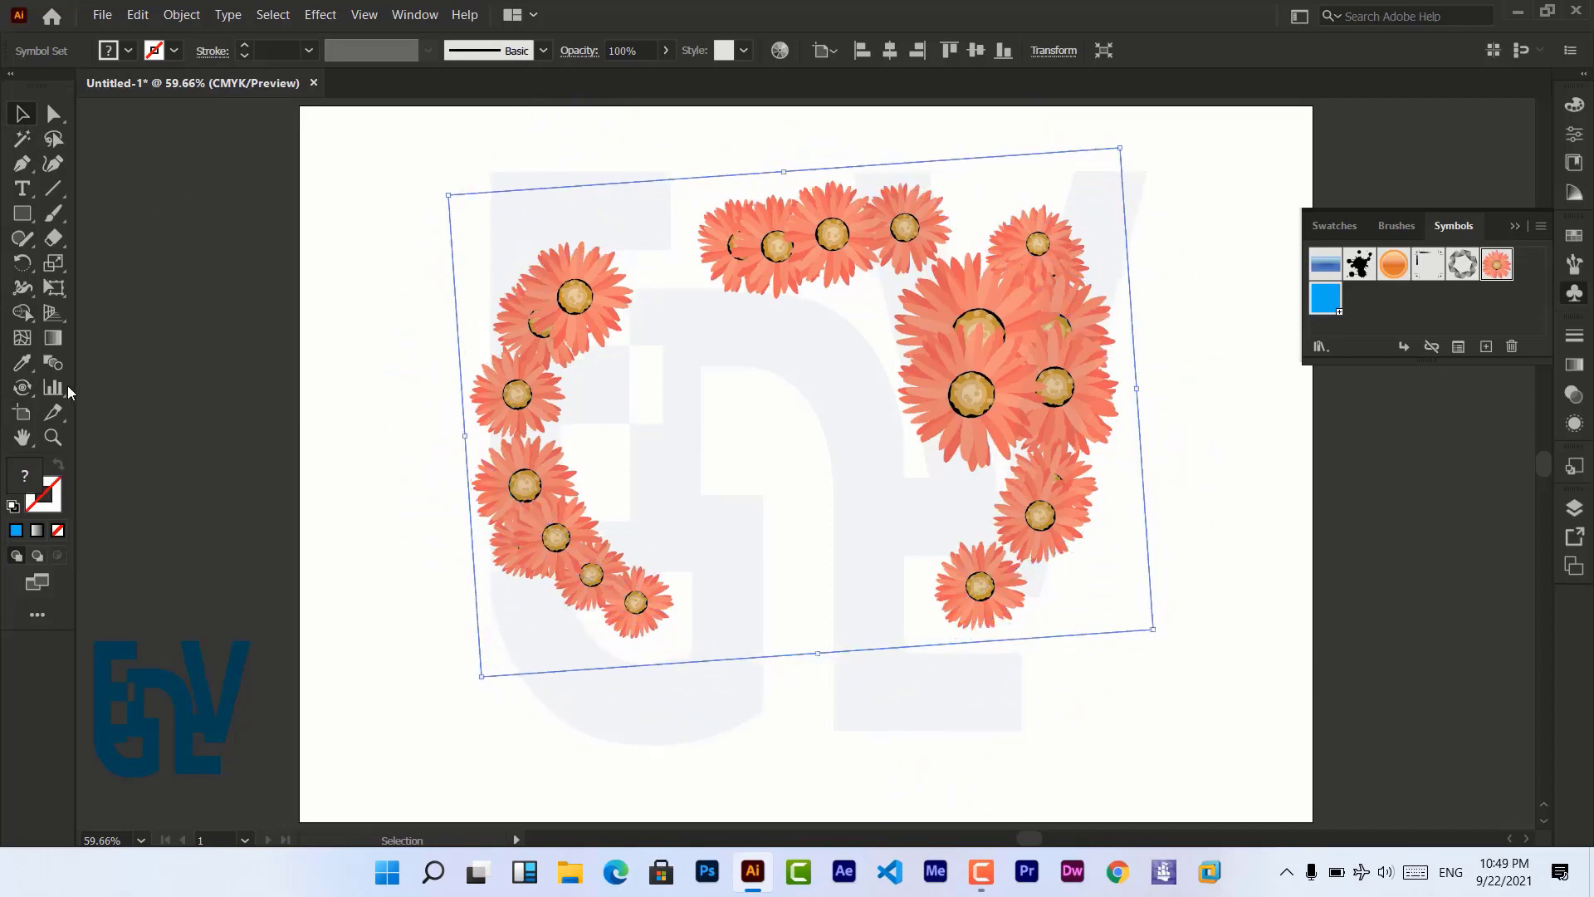
# Tint most of the flowers blue with the Symbol Stainer and fade the upper and side flowers with the Symbol Screener.
pyautogui.click(26, 393)
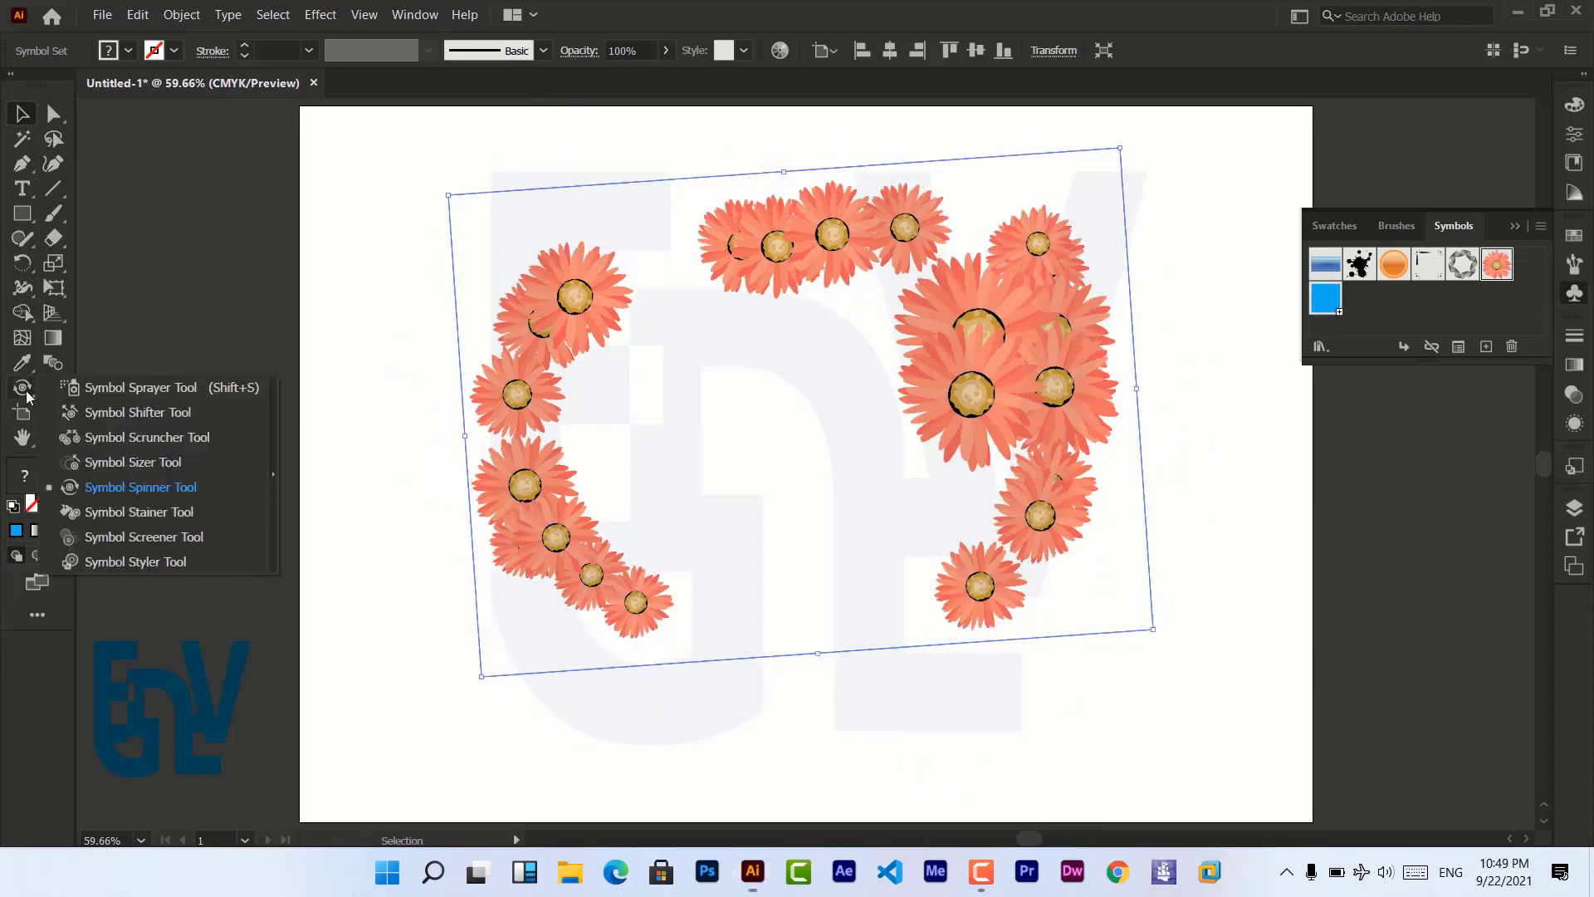
pyautogui.click(97, 518)
pyautogui.moveTo(571, 324)
pyautogui.mouseDown()
pyautogui.moveTo(530, 432)
pyautogui.moveTo(621, 351)
pyautogui.moveTo(543, 376)
pyautogui.moveTo(659, 425)
pyautogui.moveTo(599, 379)
pyautogui.moveTo(883, 261)
pyautogui.moveTo(1051, 286)
pyautogui.moveTo(1013, 274)
pyautogui.moveTo(1016, 320)
pyautogui.moveTo(922, 256)
pyautogui.moveTo(952, 311)
pyautogui.moveTo(924, 257)
pyautogui.moveTo(928, 329)
pyautogui.moveTo(957, 299)
pyautogui.mouseUp()
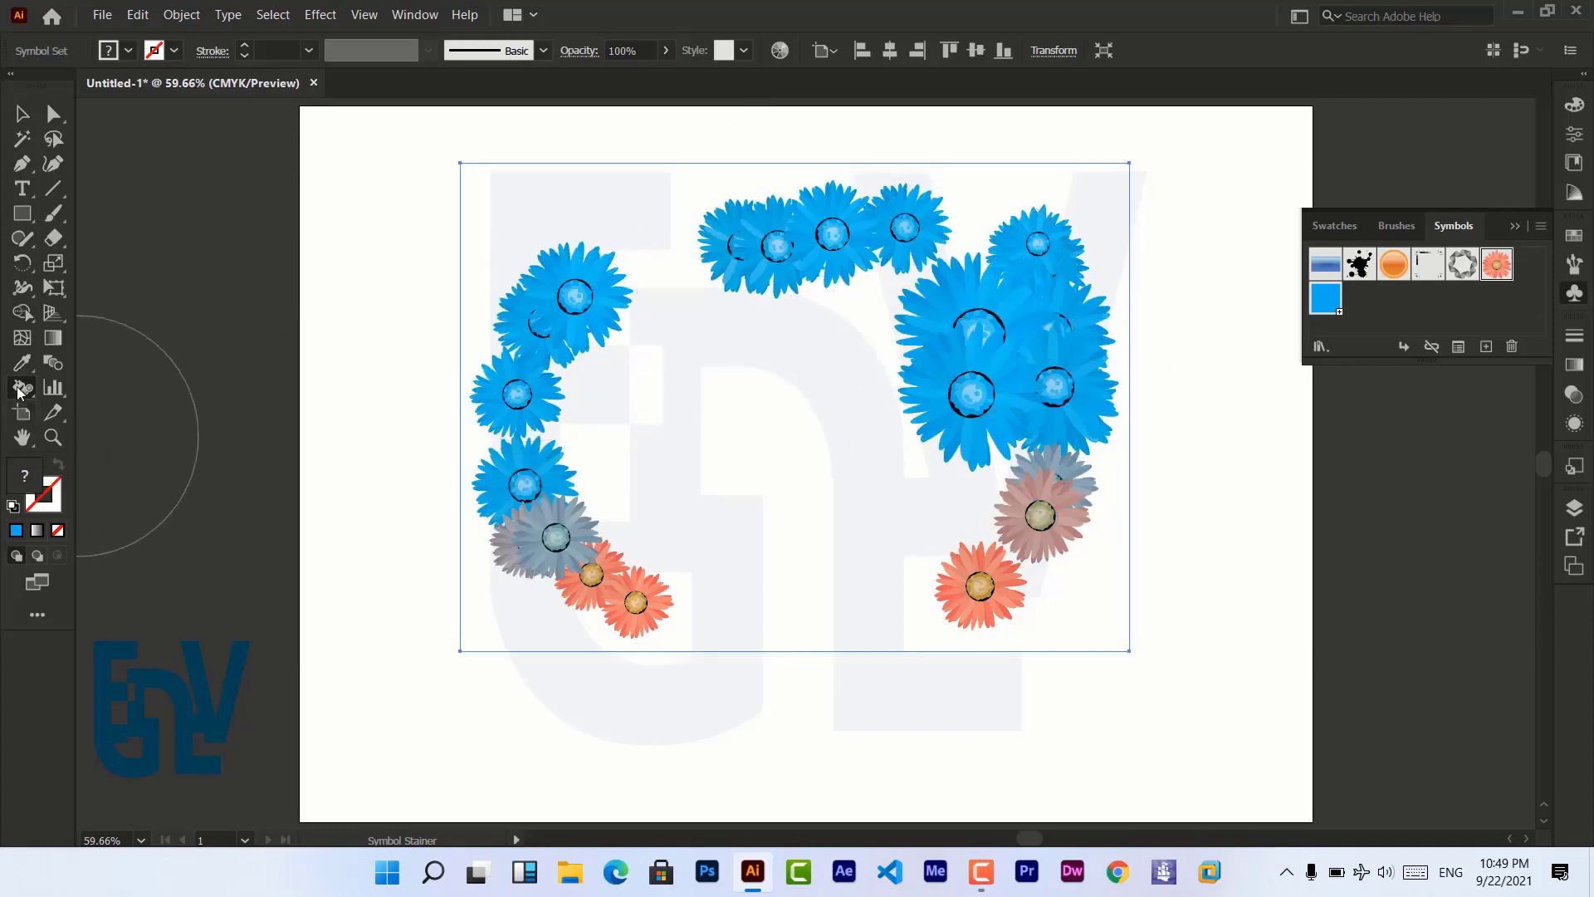
pyautogui.moveTo(18, 392); pyautogui.dragTo(89, 541)
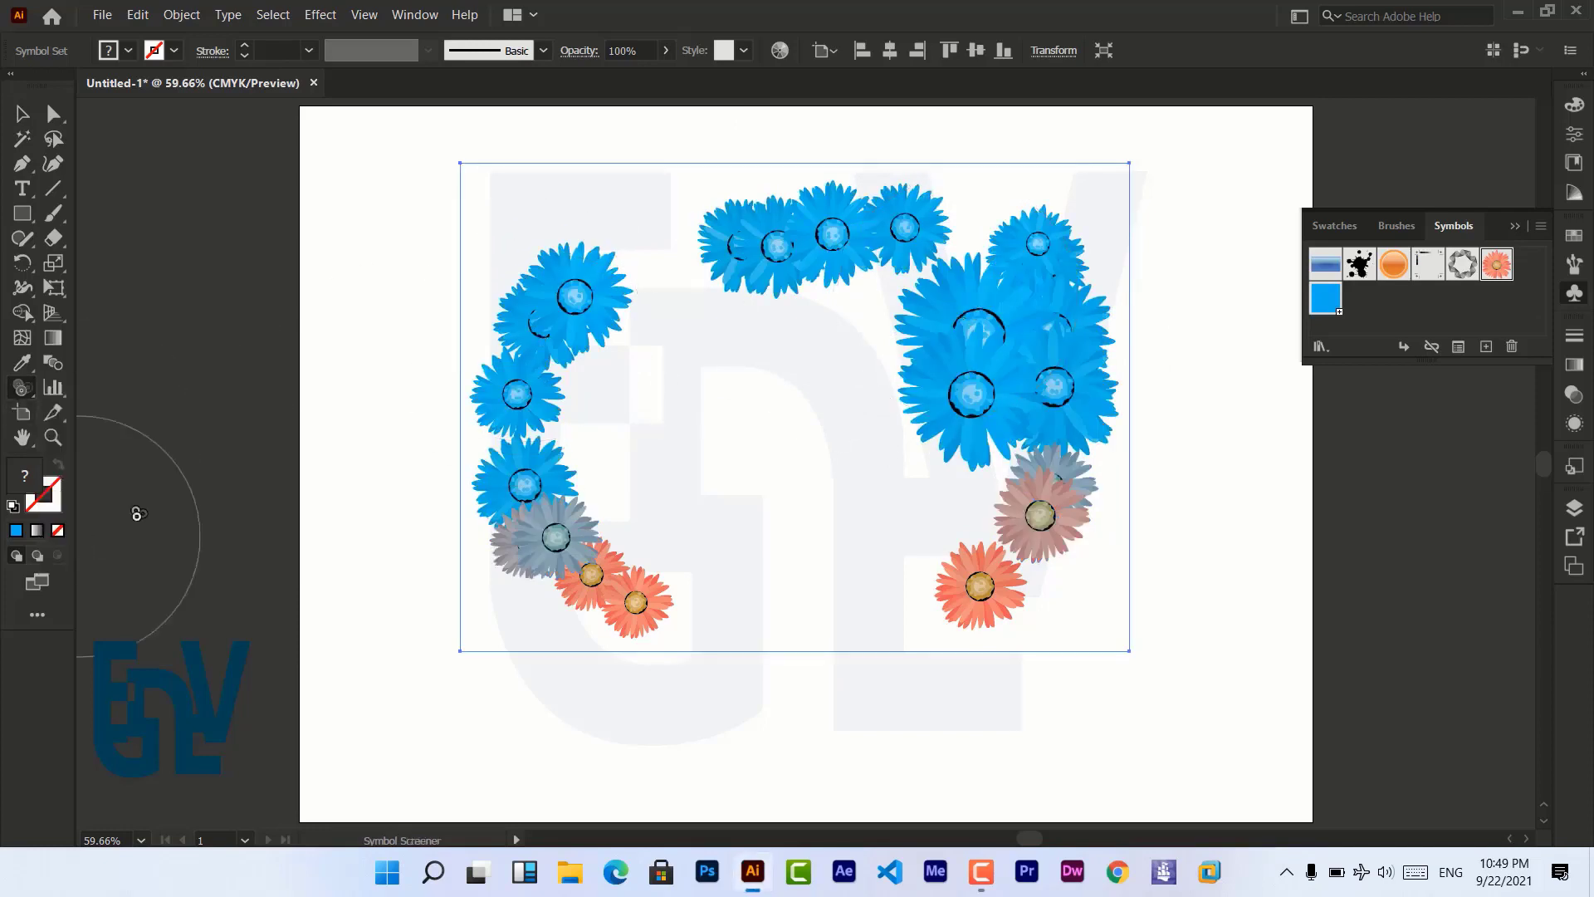
pyautogui.moveTo(543, 289)
pyautogui.mouseDown()
pyautogui.moveTo(953, 188)
pyautogui.moveTo(869, 223)
pyautogui.moveTo(979, 301)
pyautogui.moveTo(950, 314)
pyautogui.moveTo(730, 243)
pyautogui.mouseUp()
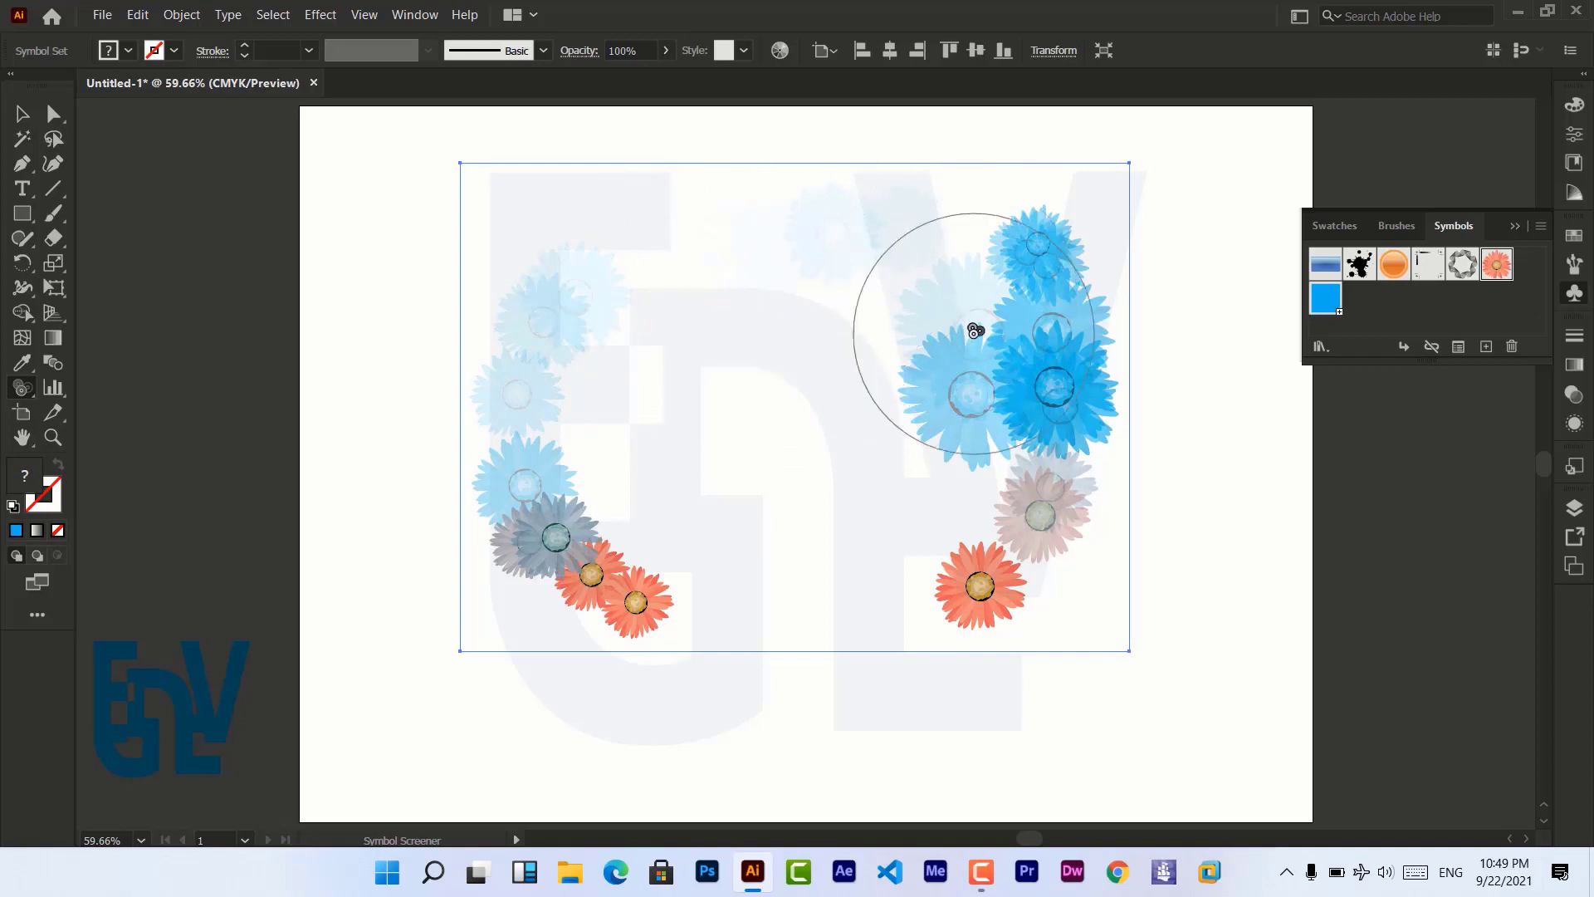
# Try to apply a style to the faded flowers in the set with the Symbol Styler.
pyautogui.click(15, 391)
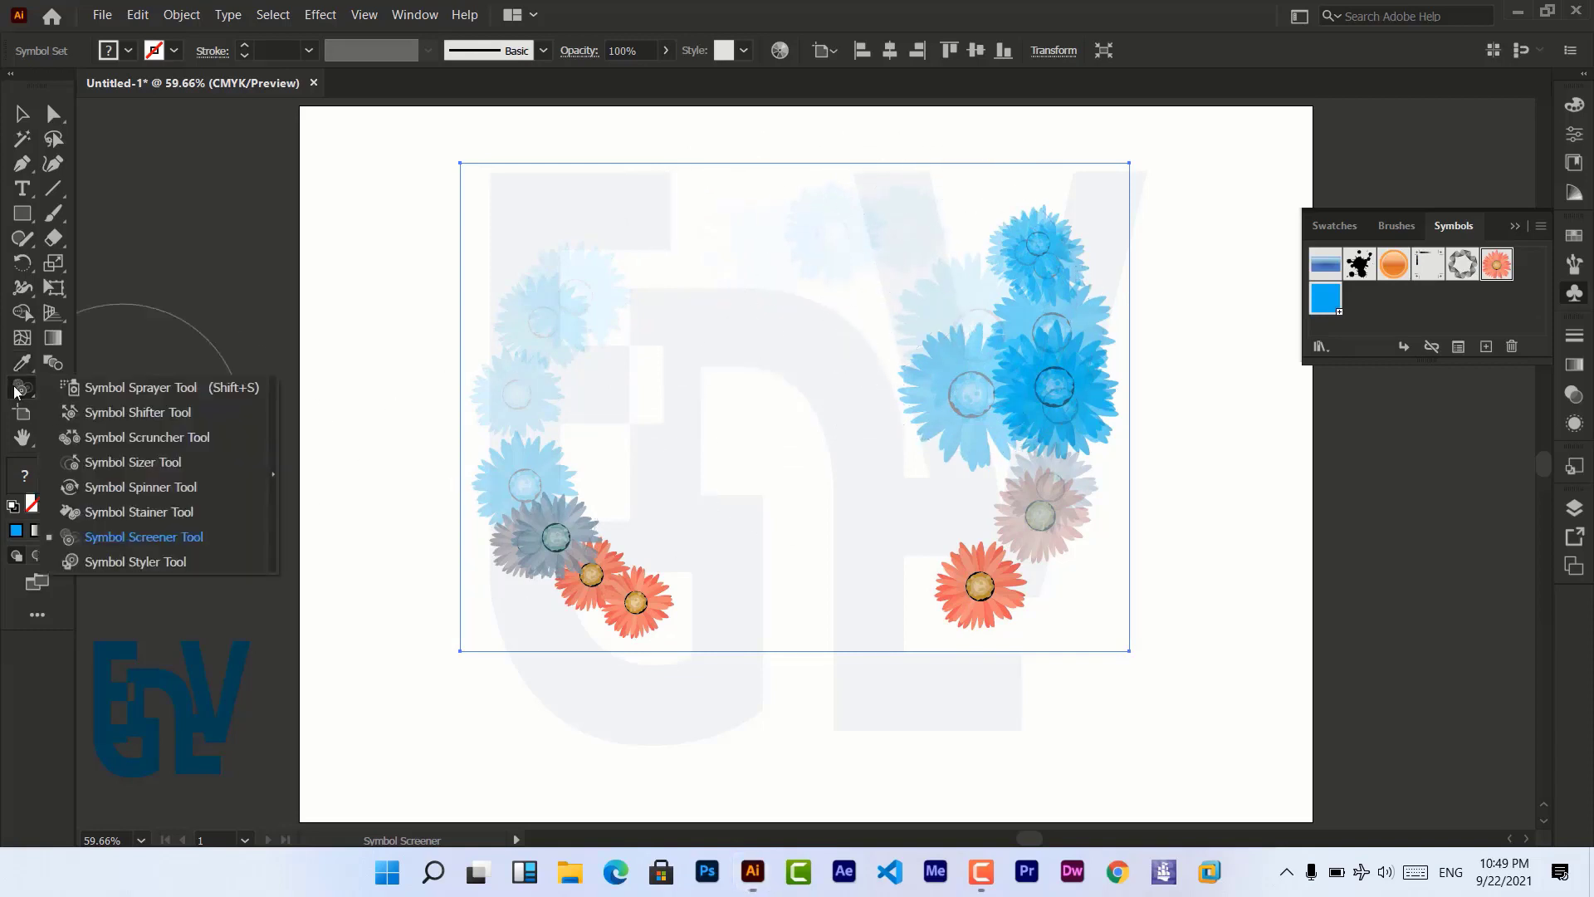
pyautogui.click(119, 571)
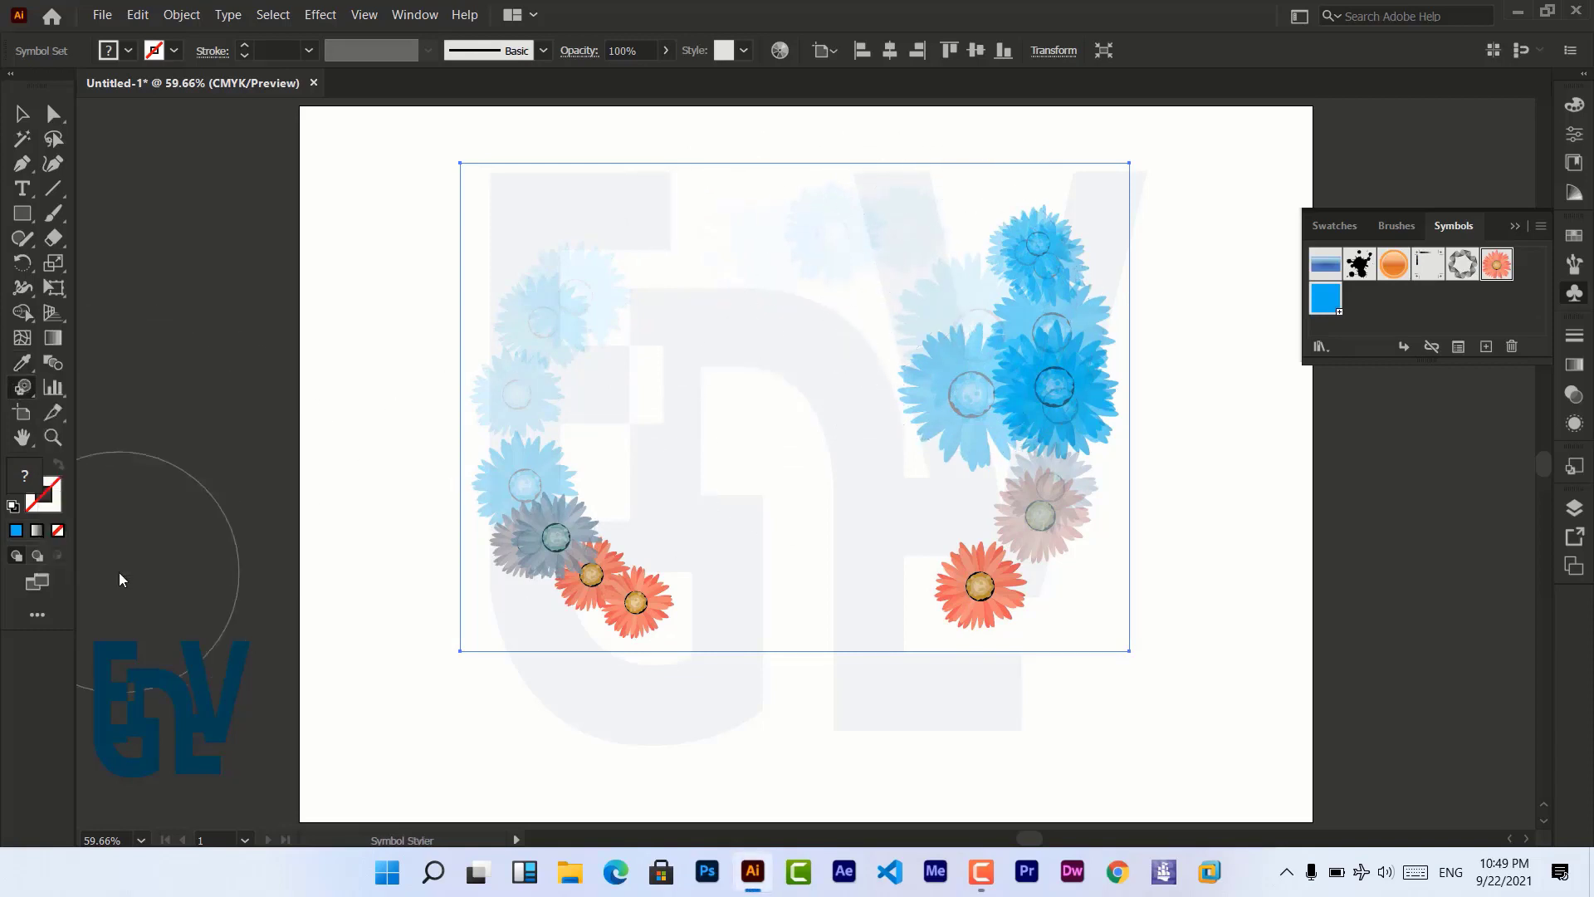
pyautogui.click(564, 320)
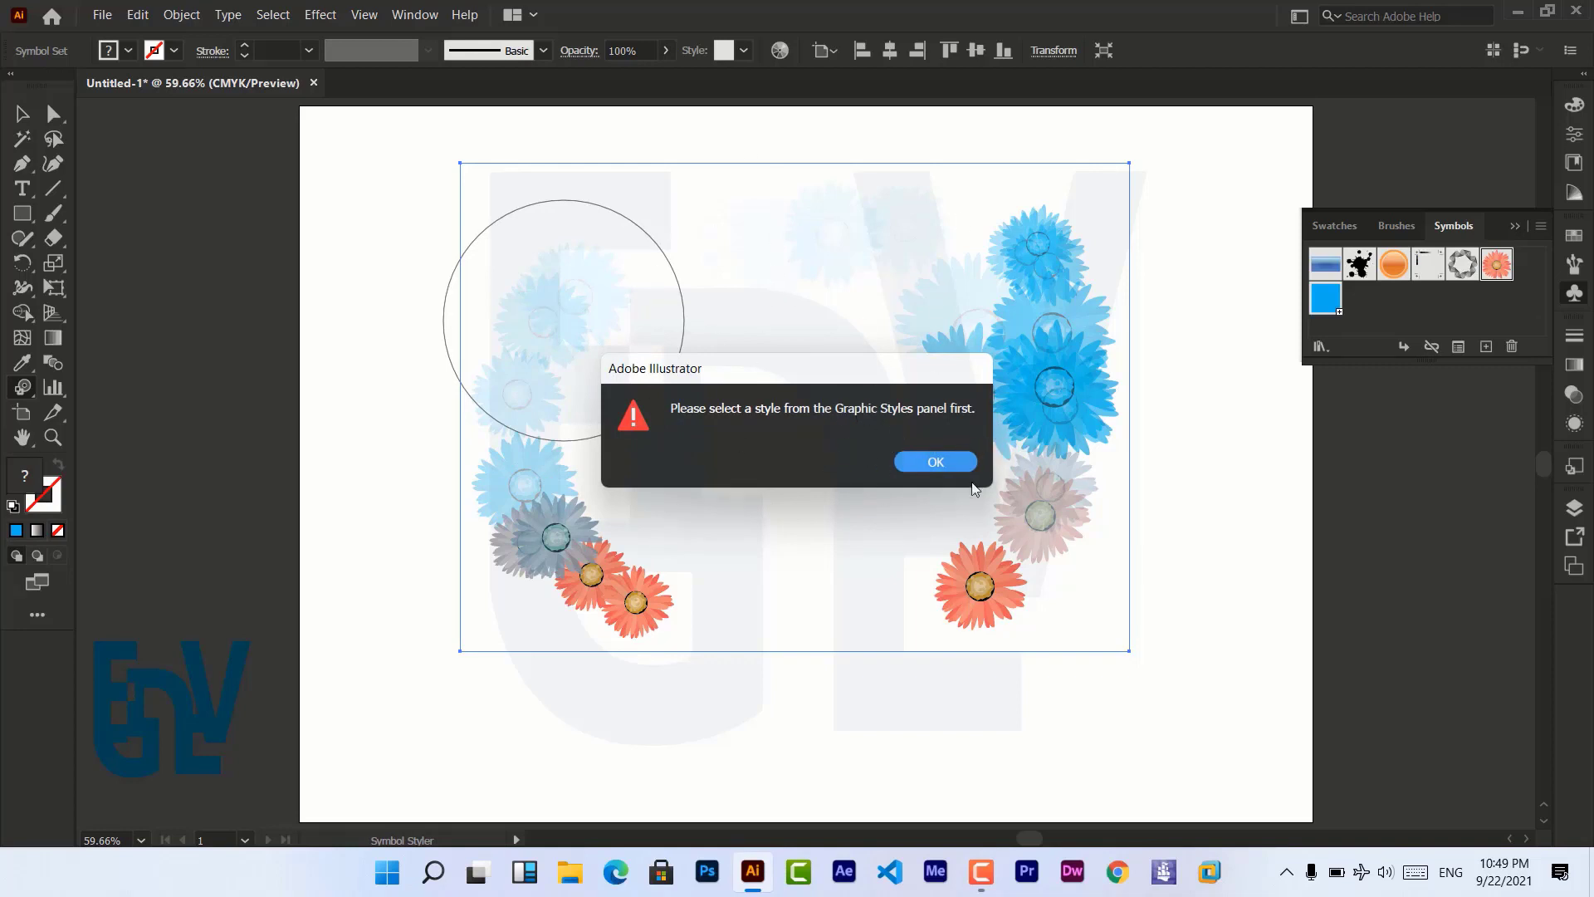
pyautogui.click(937, 464)
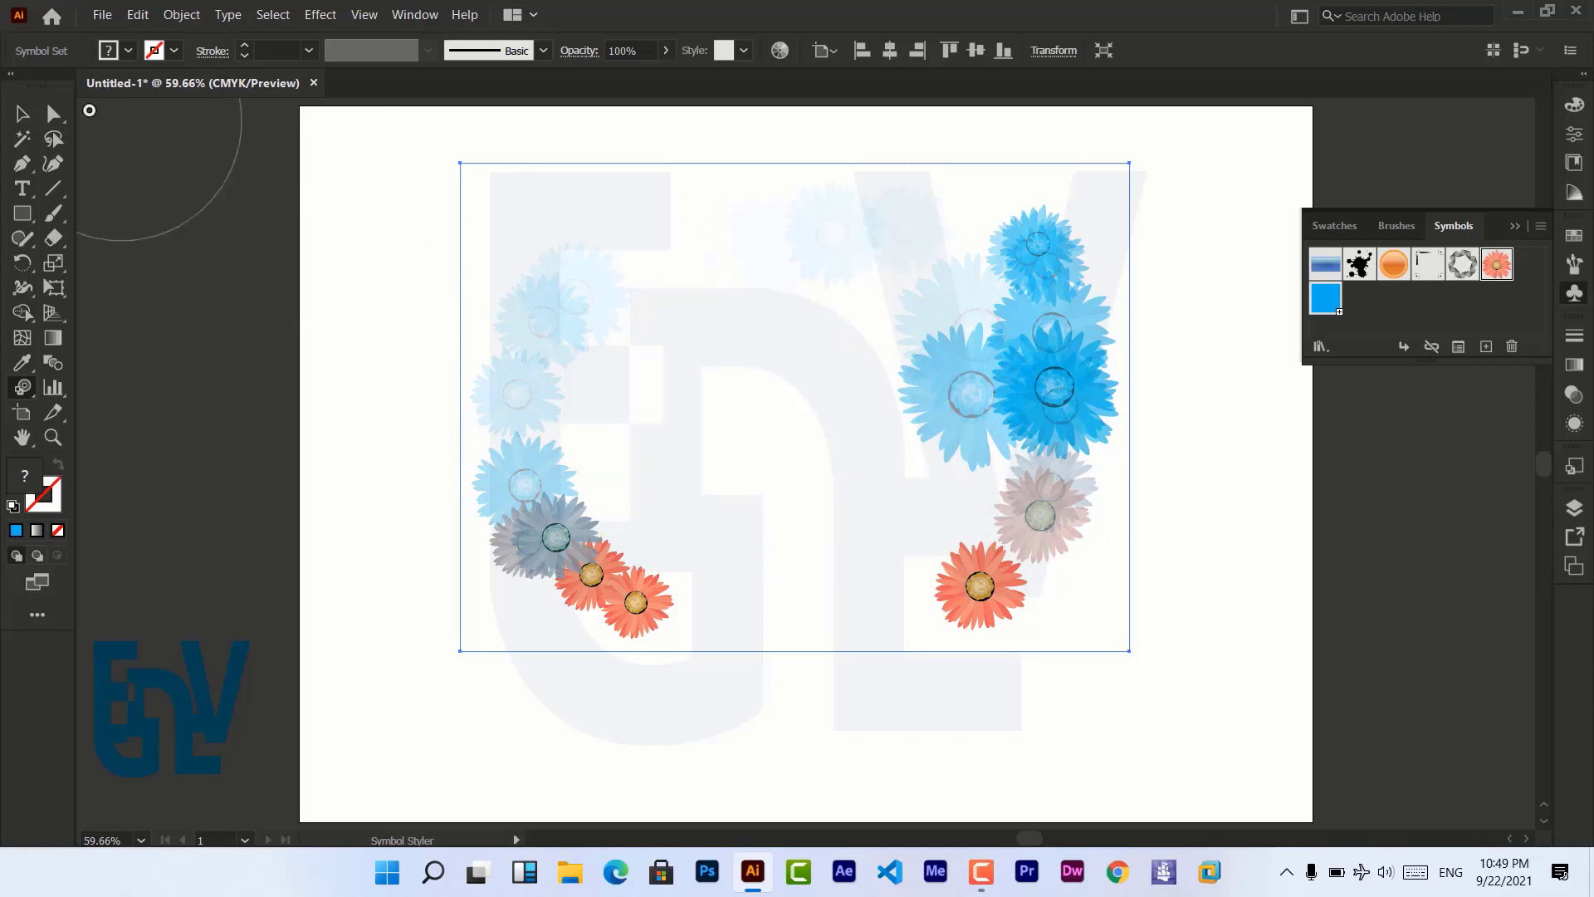
# Delete the flower symbol set from the artboard.
pyautogui.click(20, 116)
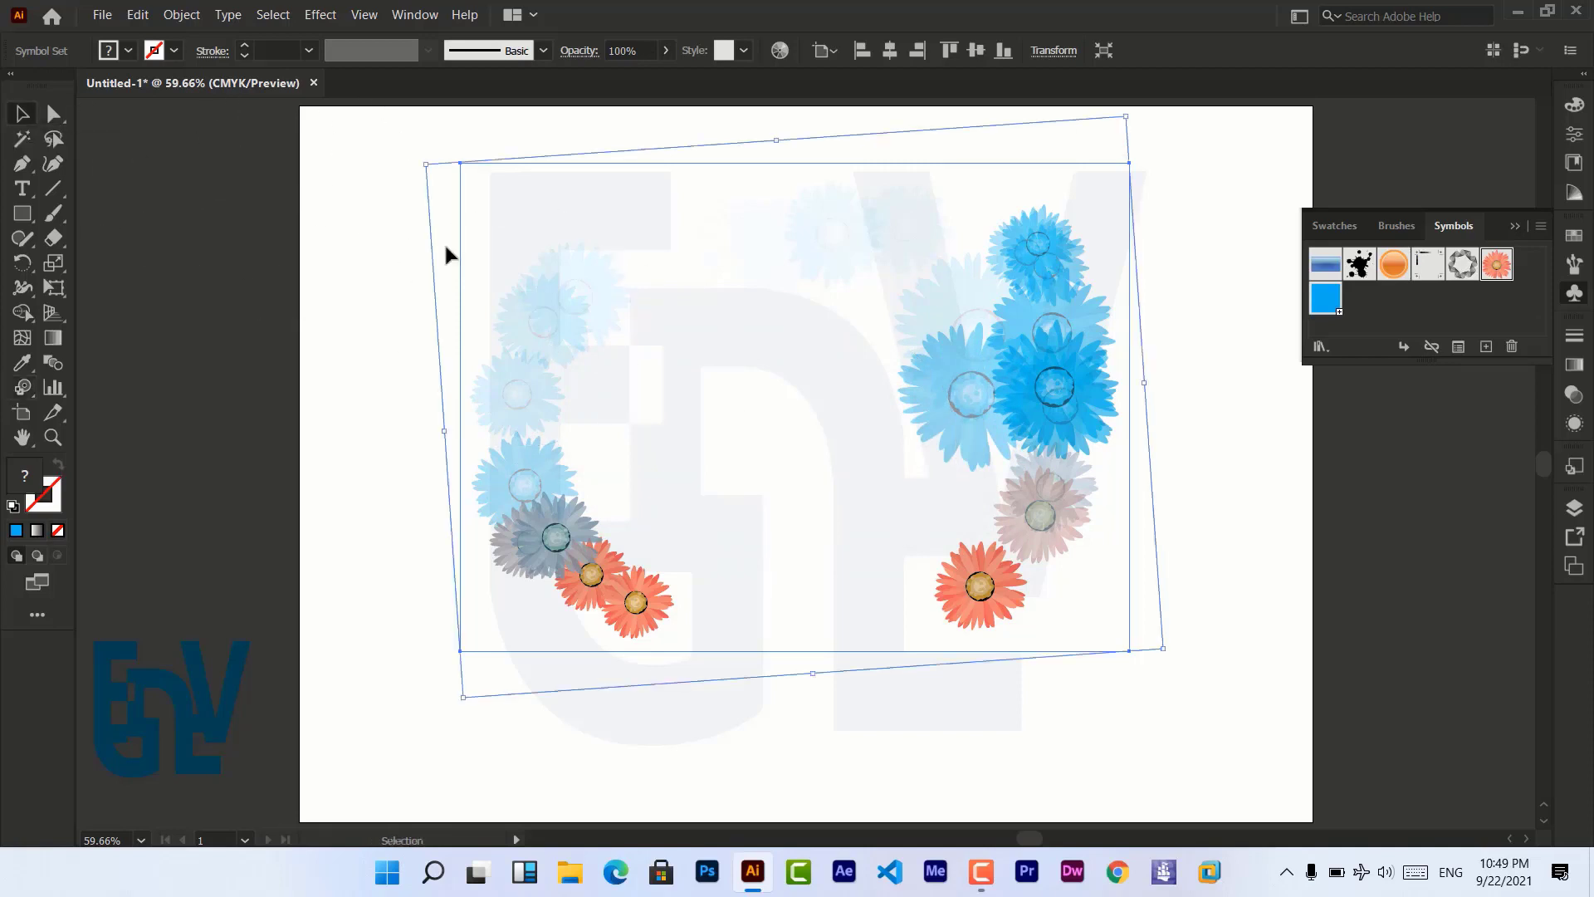
pyautogui.press('Delete')
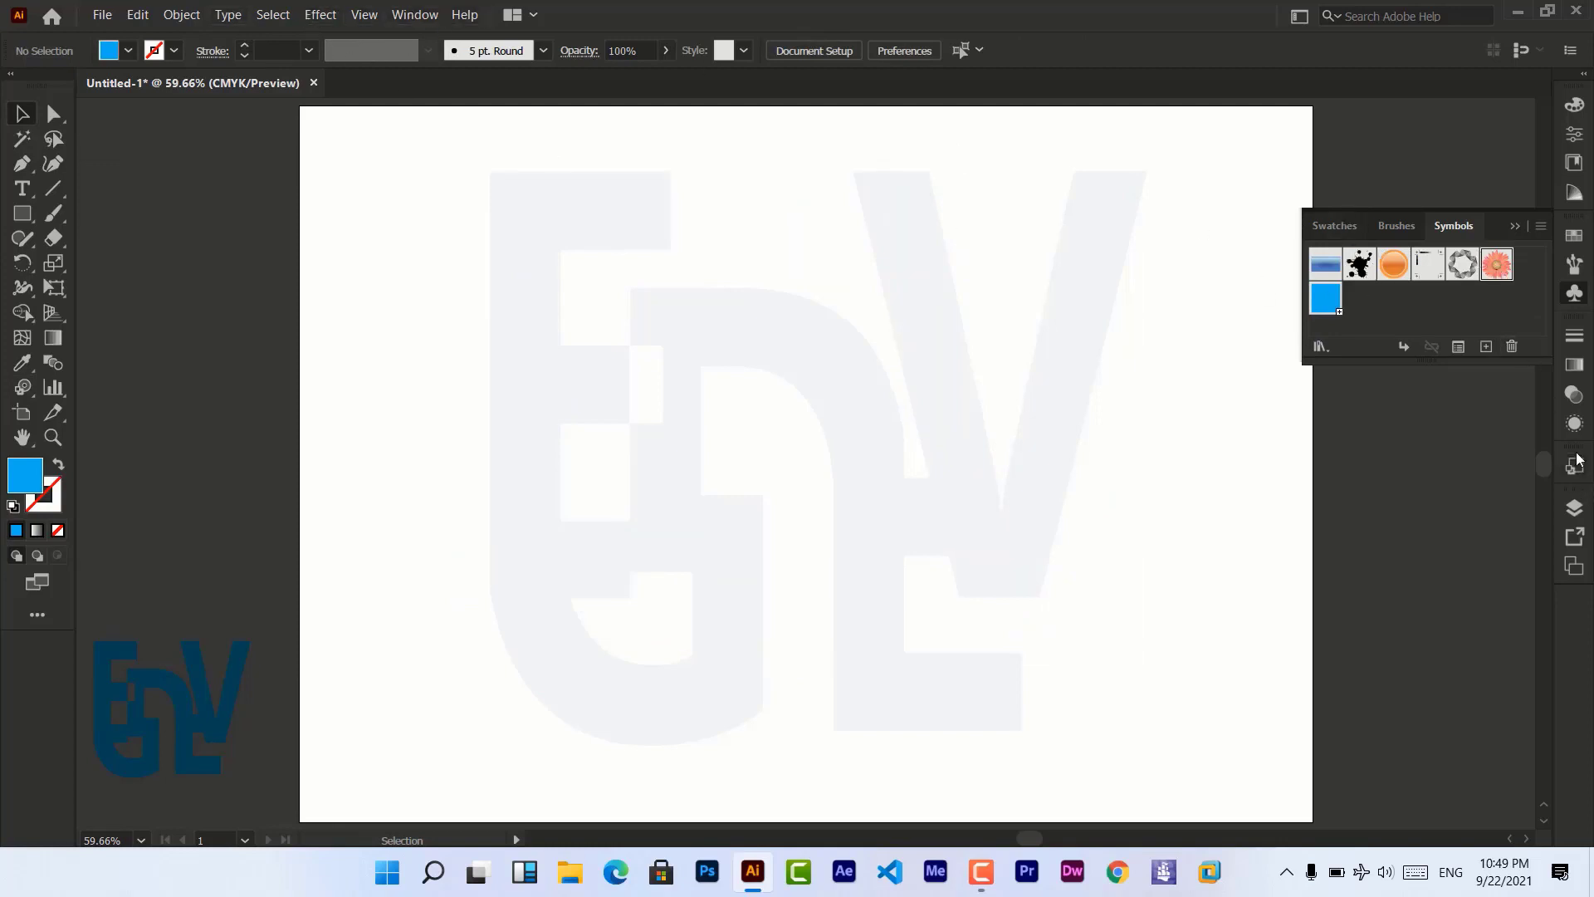
# Find the Graphic Styles collection and look over the available styles.
pyautogui.click(1574, 424)
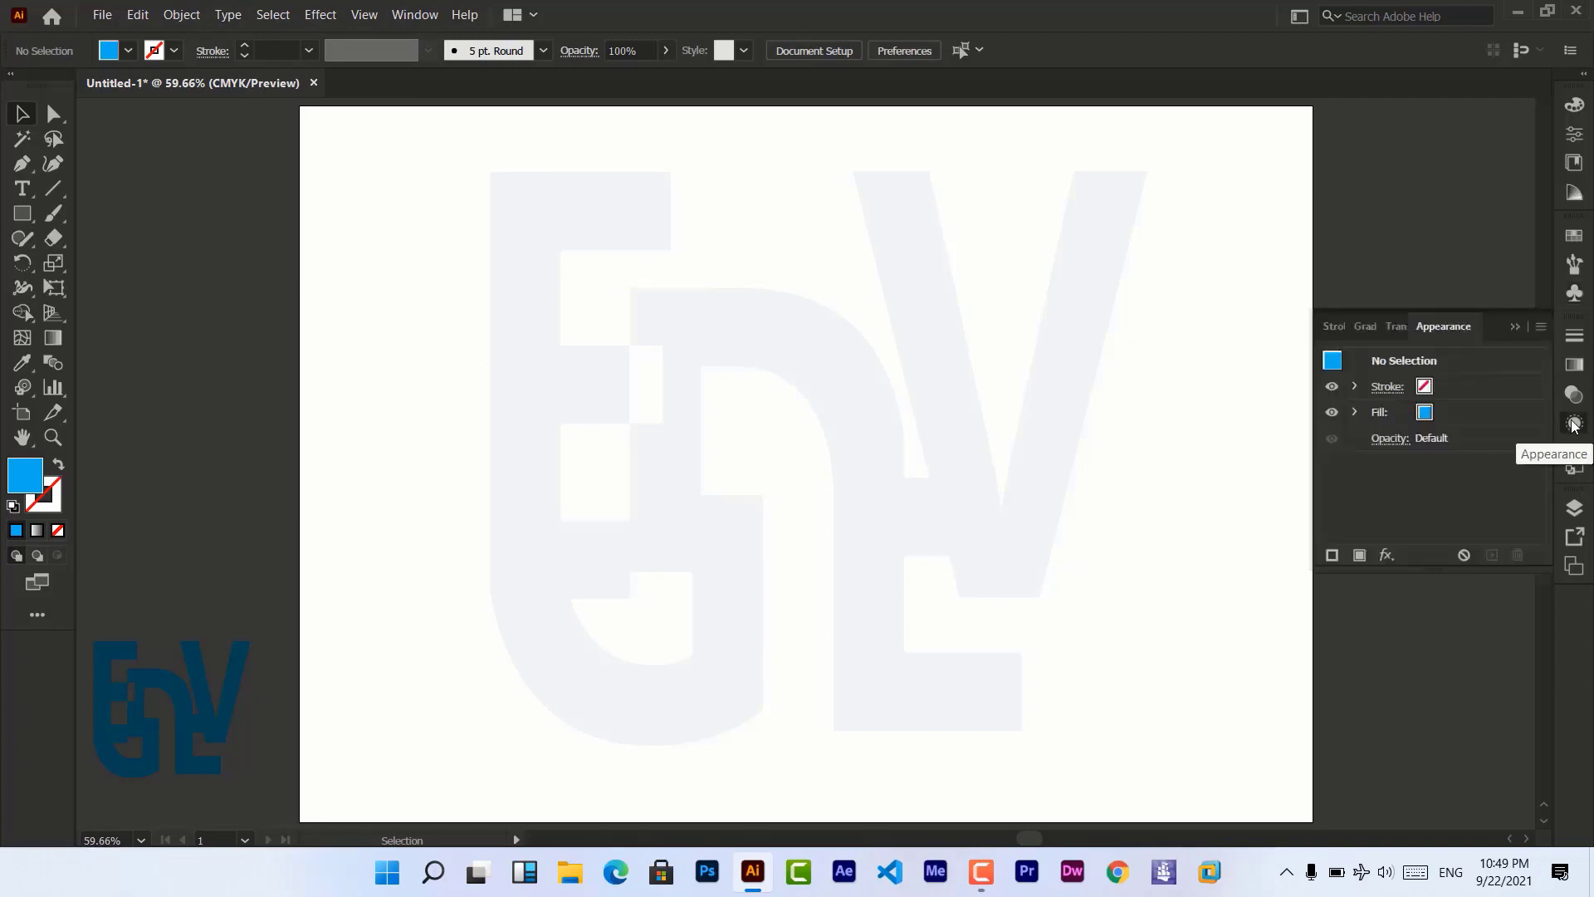
pyautogui.click(1574, 424)
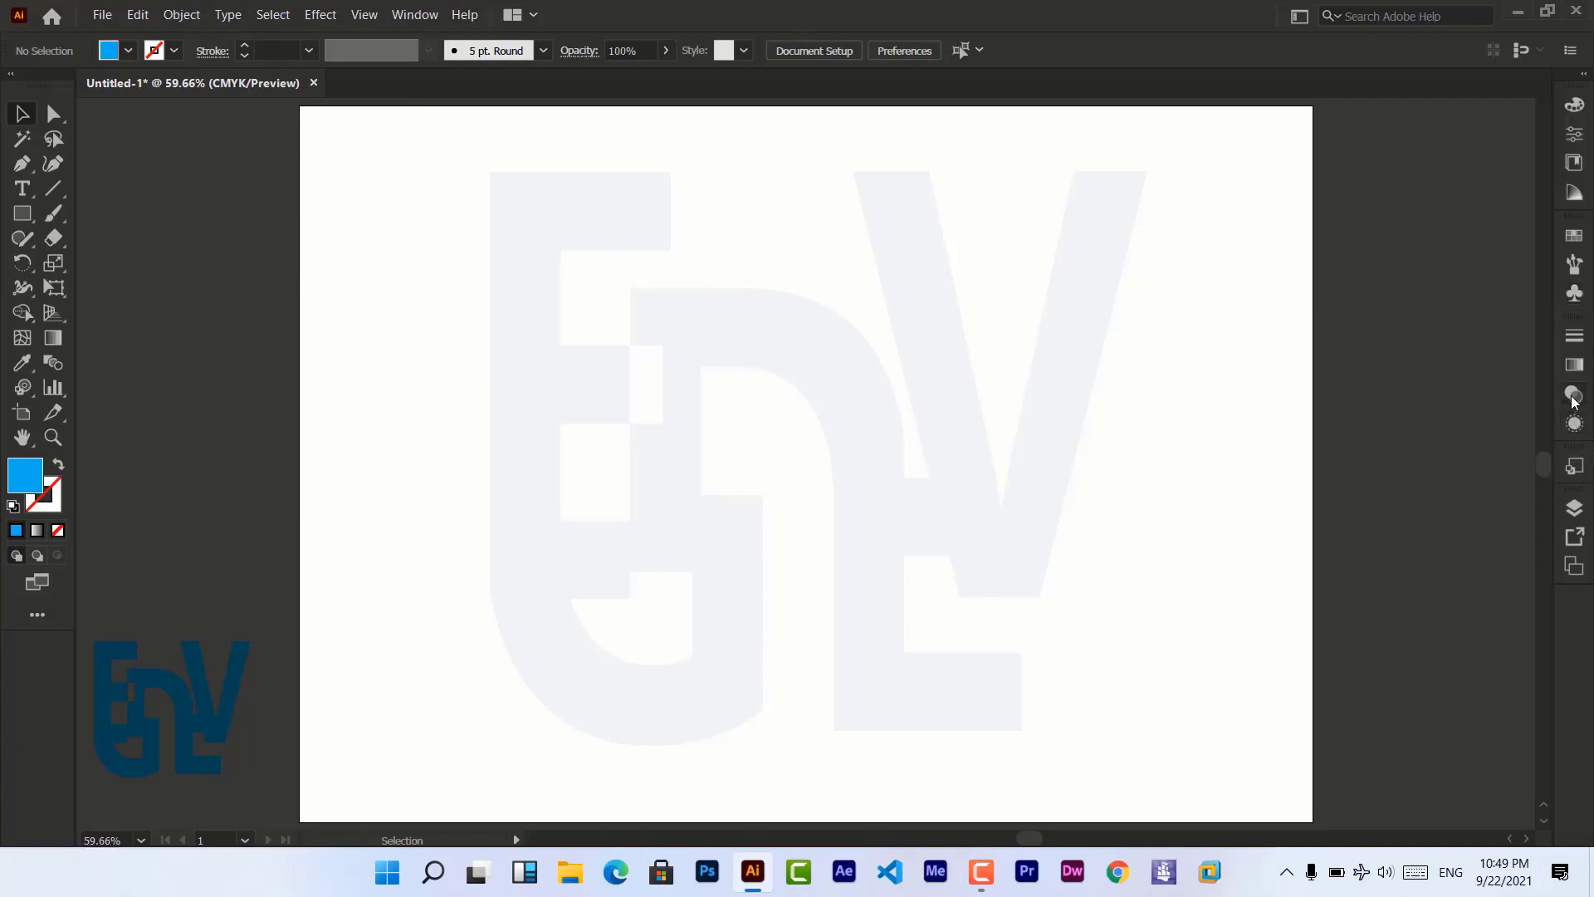
pyautogui.click(414, 16)
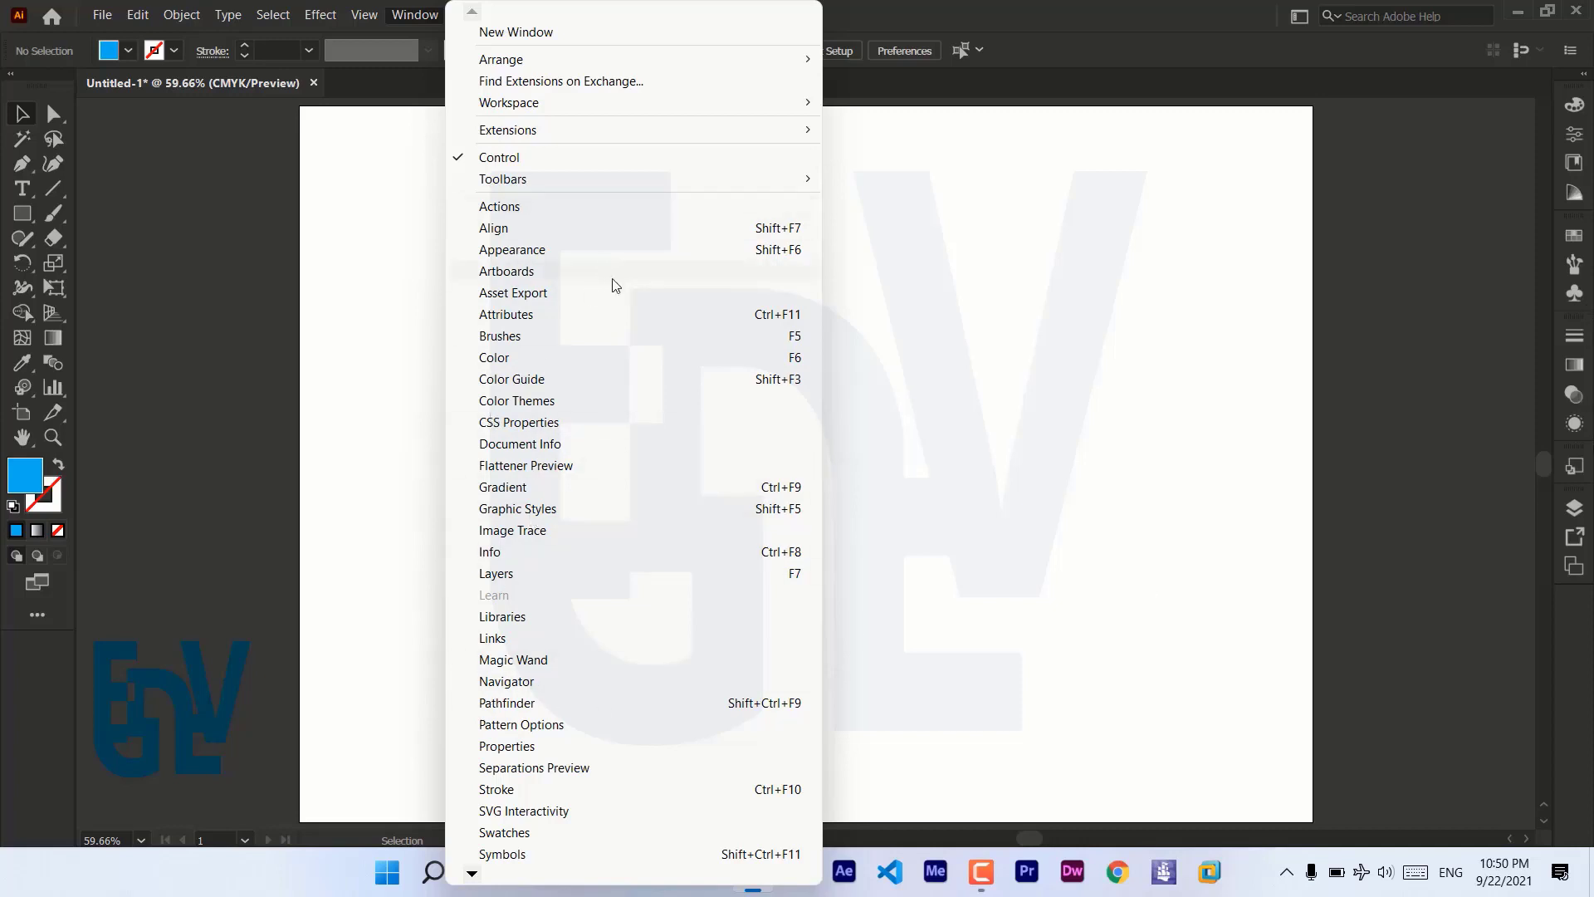
pyautogui.click(567, 509)
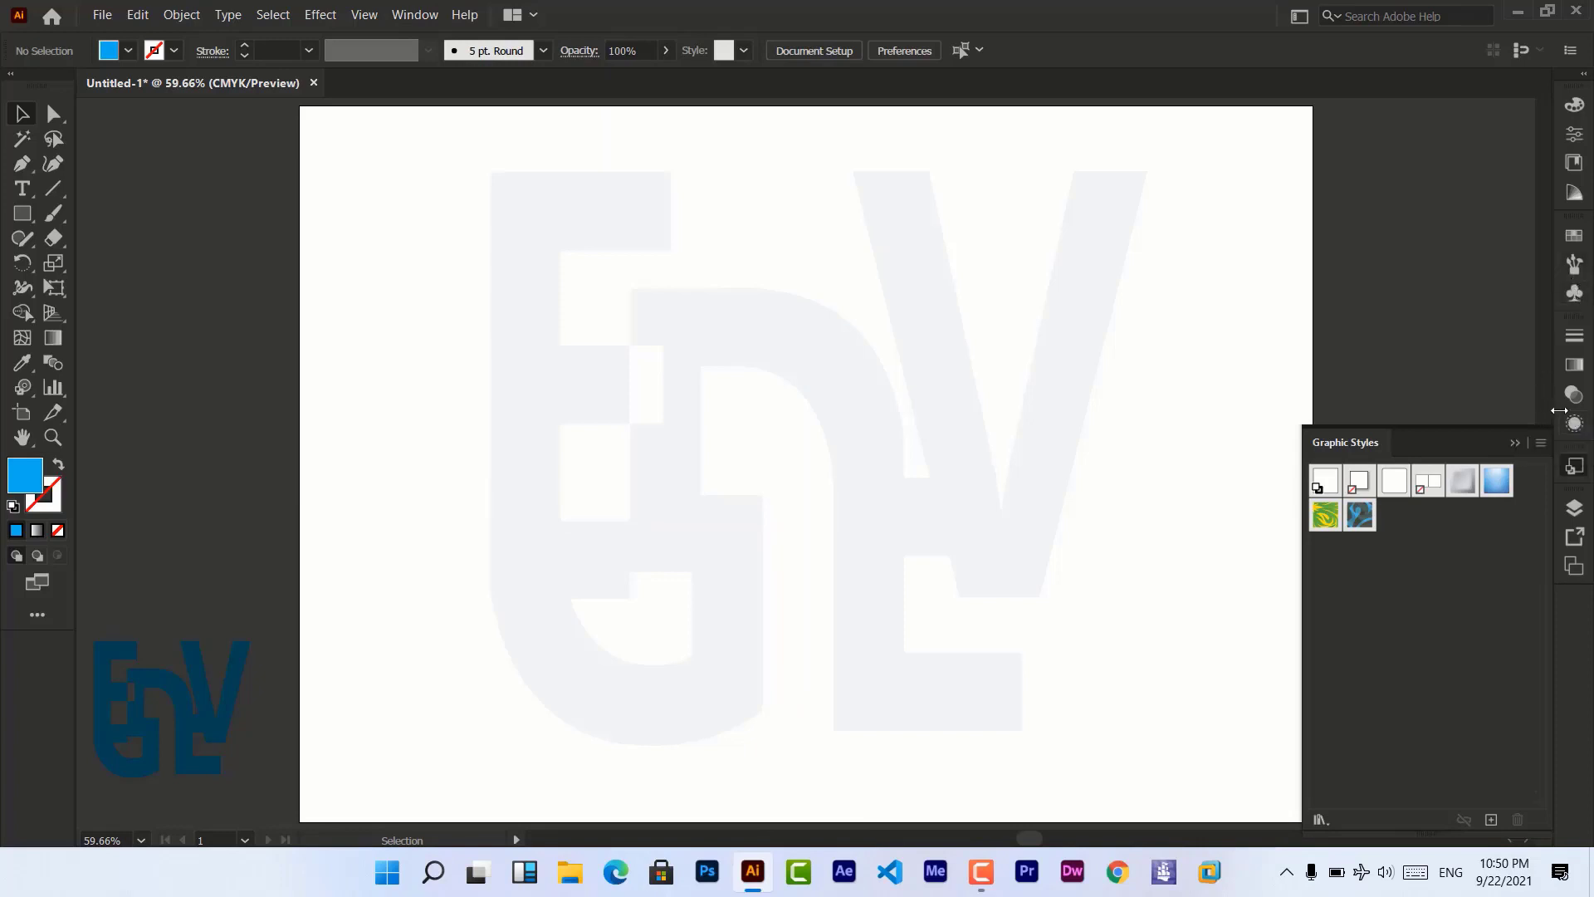
pyautogui.click(1574, 470)
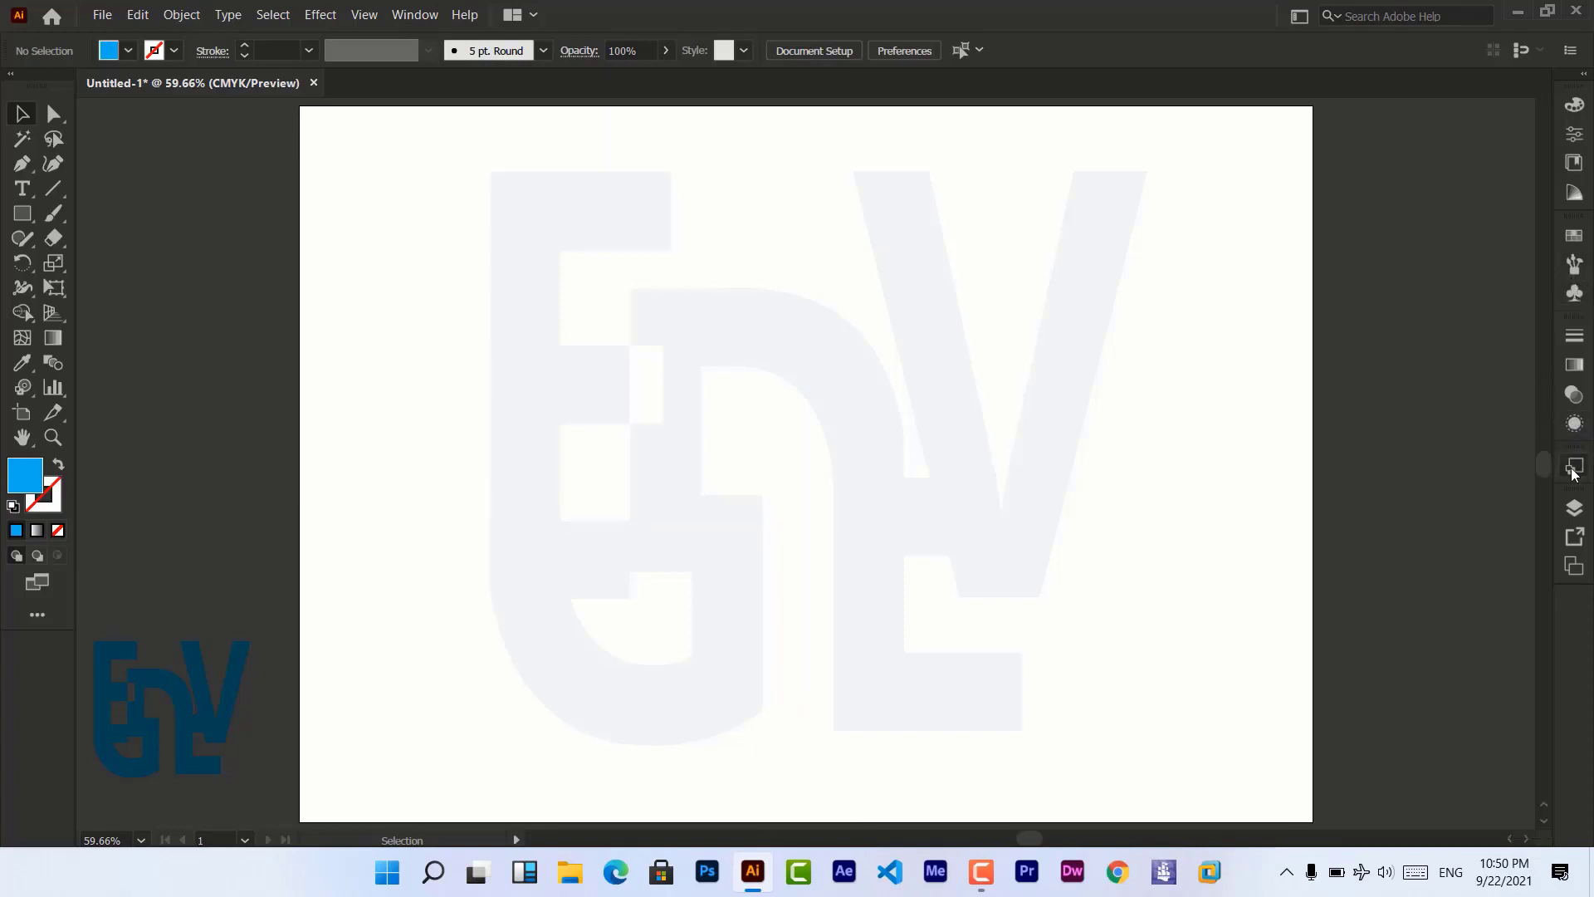
pyautogui.click(1574, 470)
pyautogui.click(1574, 469)
# Place a single Gerbera symbol instance on the artboard, slightly left of its centre.
pyautogui.click(1567, 295)
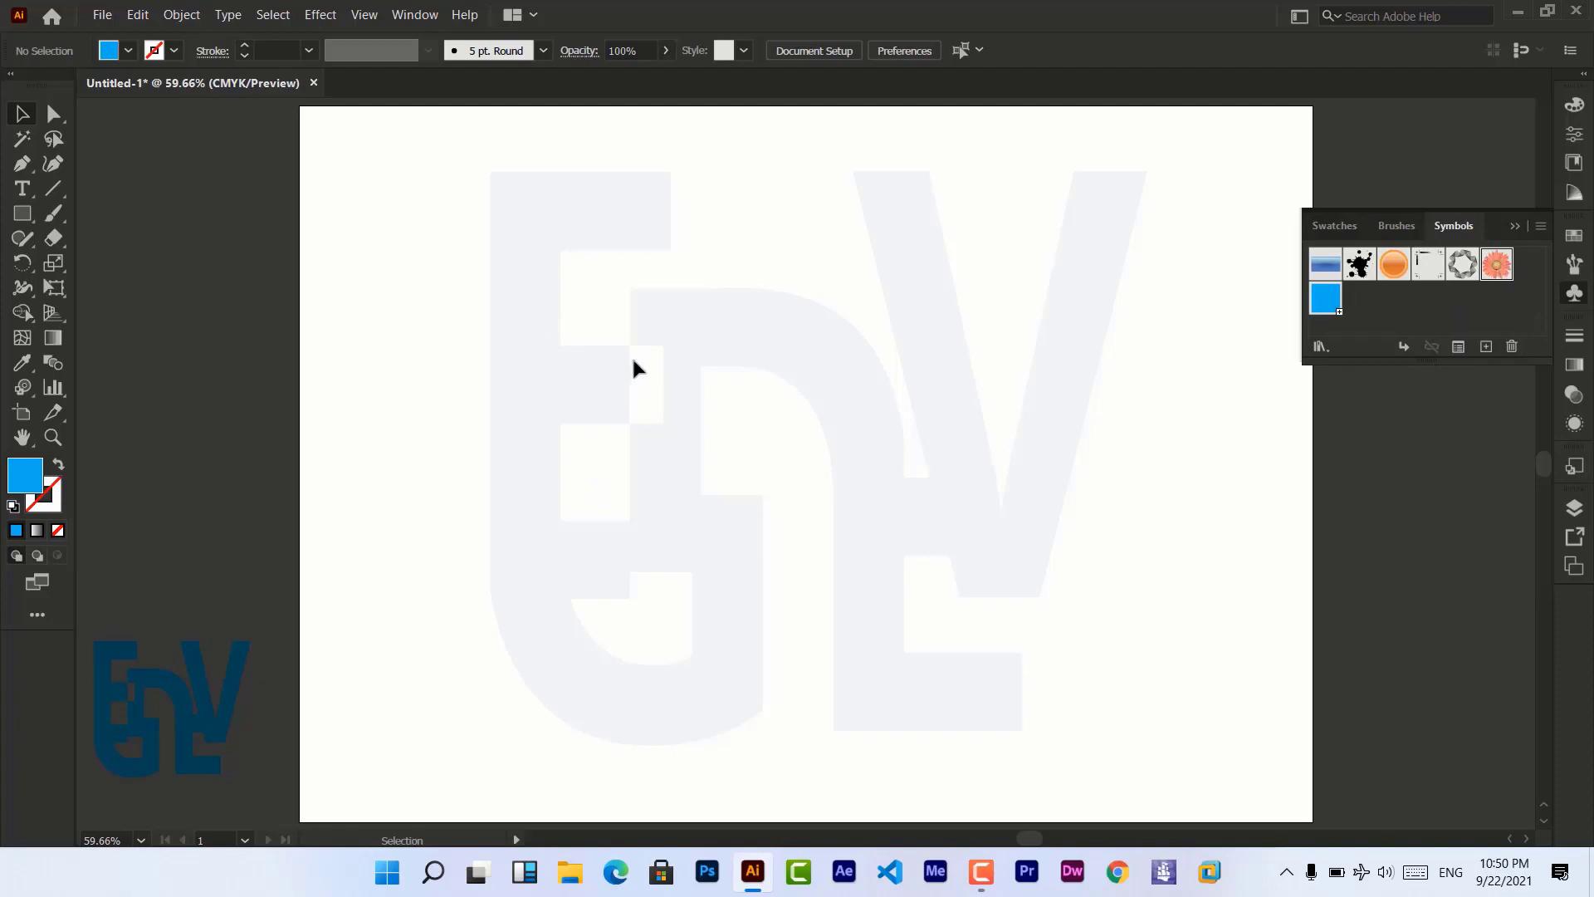
pyautogui.moveTo(1496, 264); pyautogui.dragTo(807, 526)
pyautogui.moveTo(647, 368); pyautogui.dragTo(661, 472)
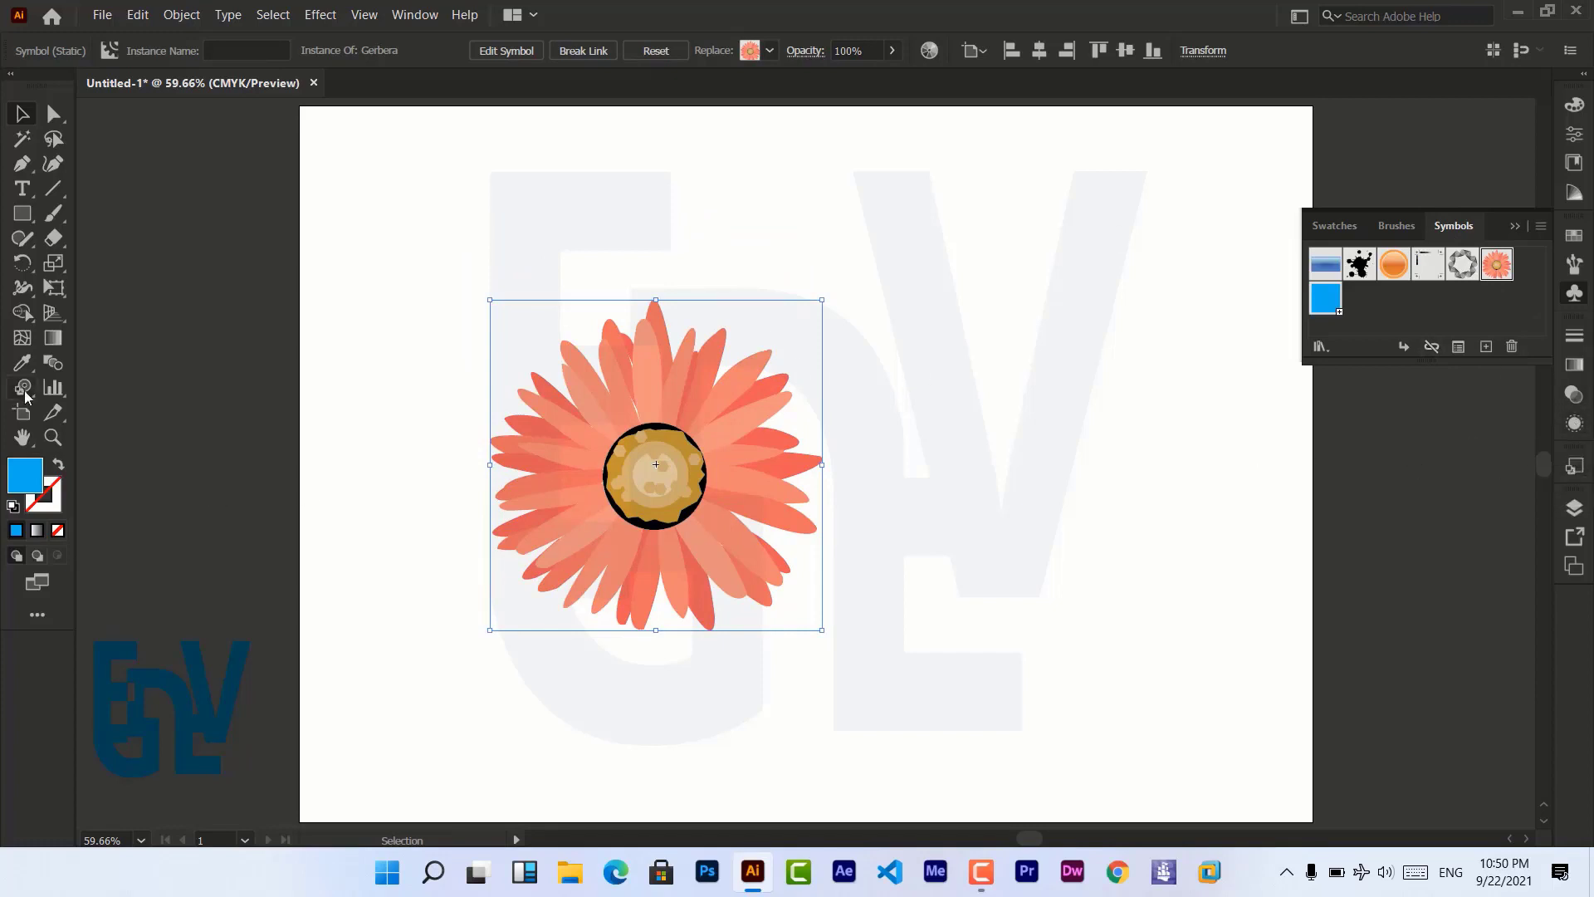
# Apply the blue graphic style to the Gerbera instance with the Symbol Styler.
pyautogui.moveTo(25, 396)
pyautogui.mouseDown()
pyautogui.moveTo(92, 490)
pyautogui.moveTo(97, 565)
pyautogui.mouseUp()
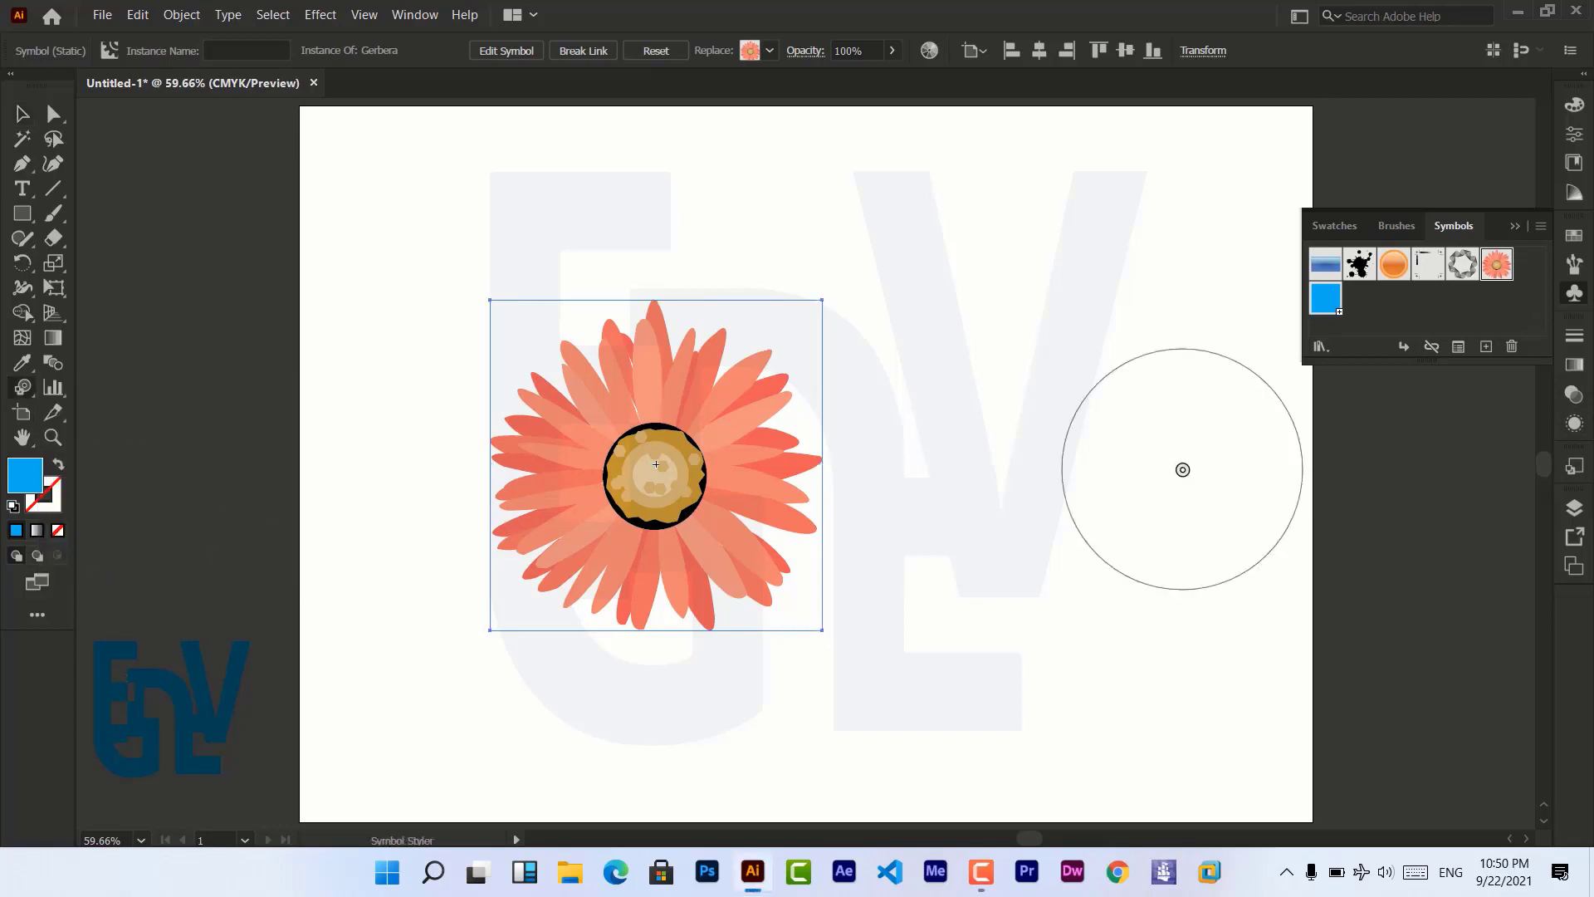
pyautogui.click(1575, 467)
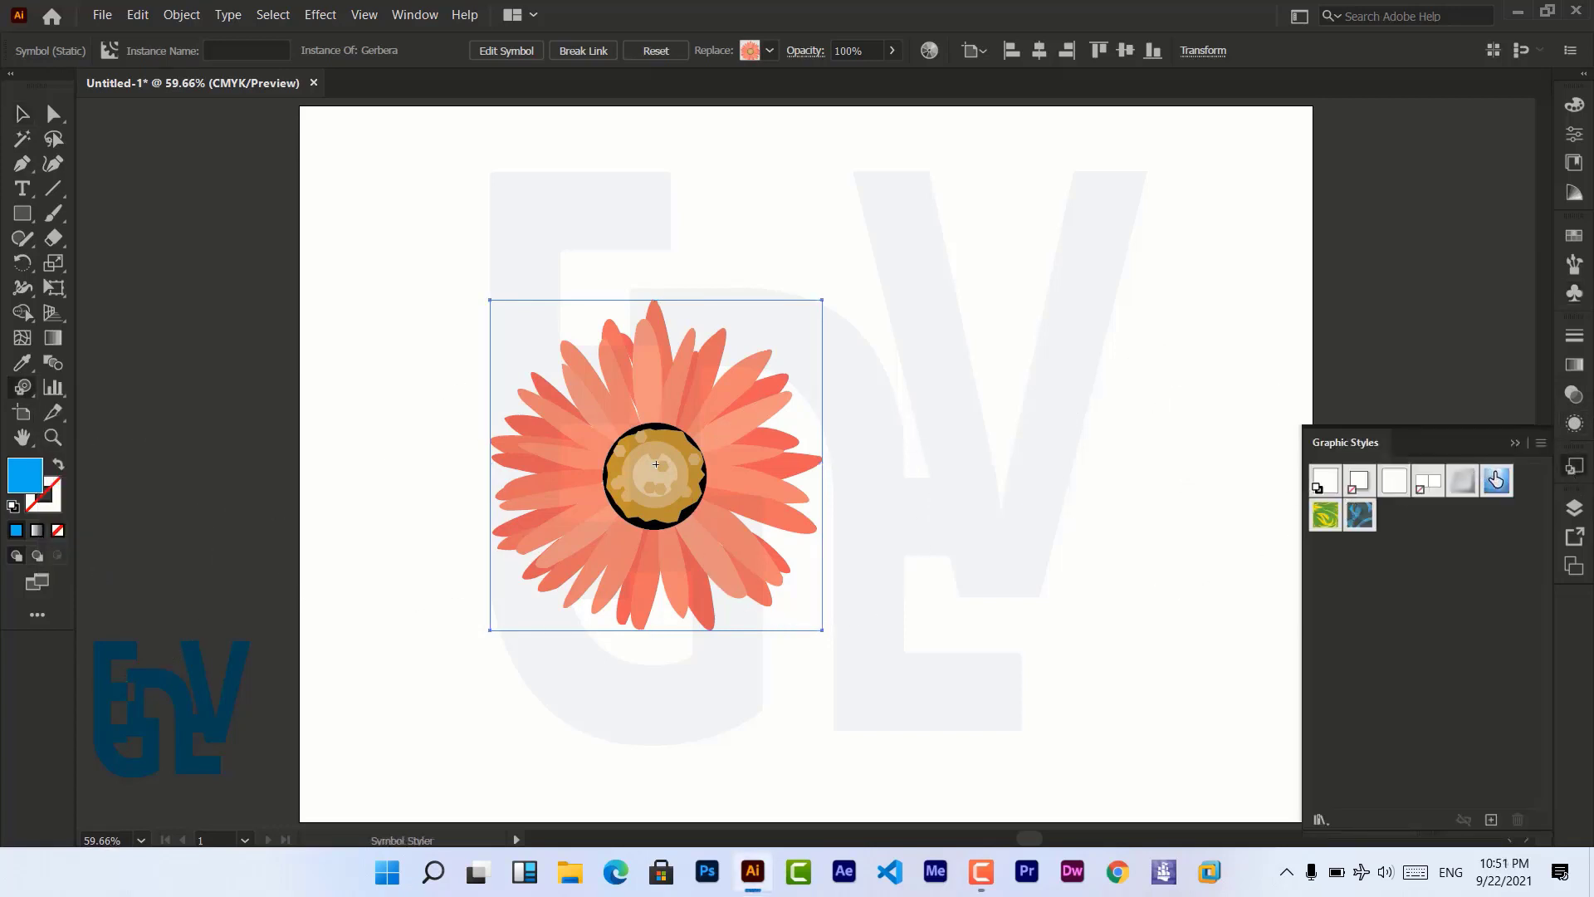
pyautogui.click(1496, 479)
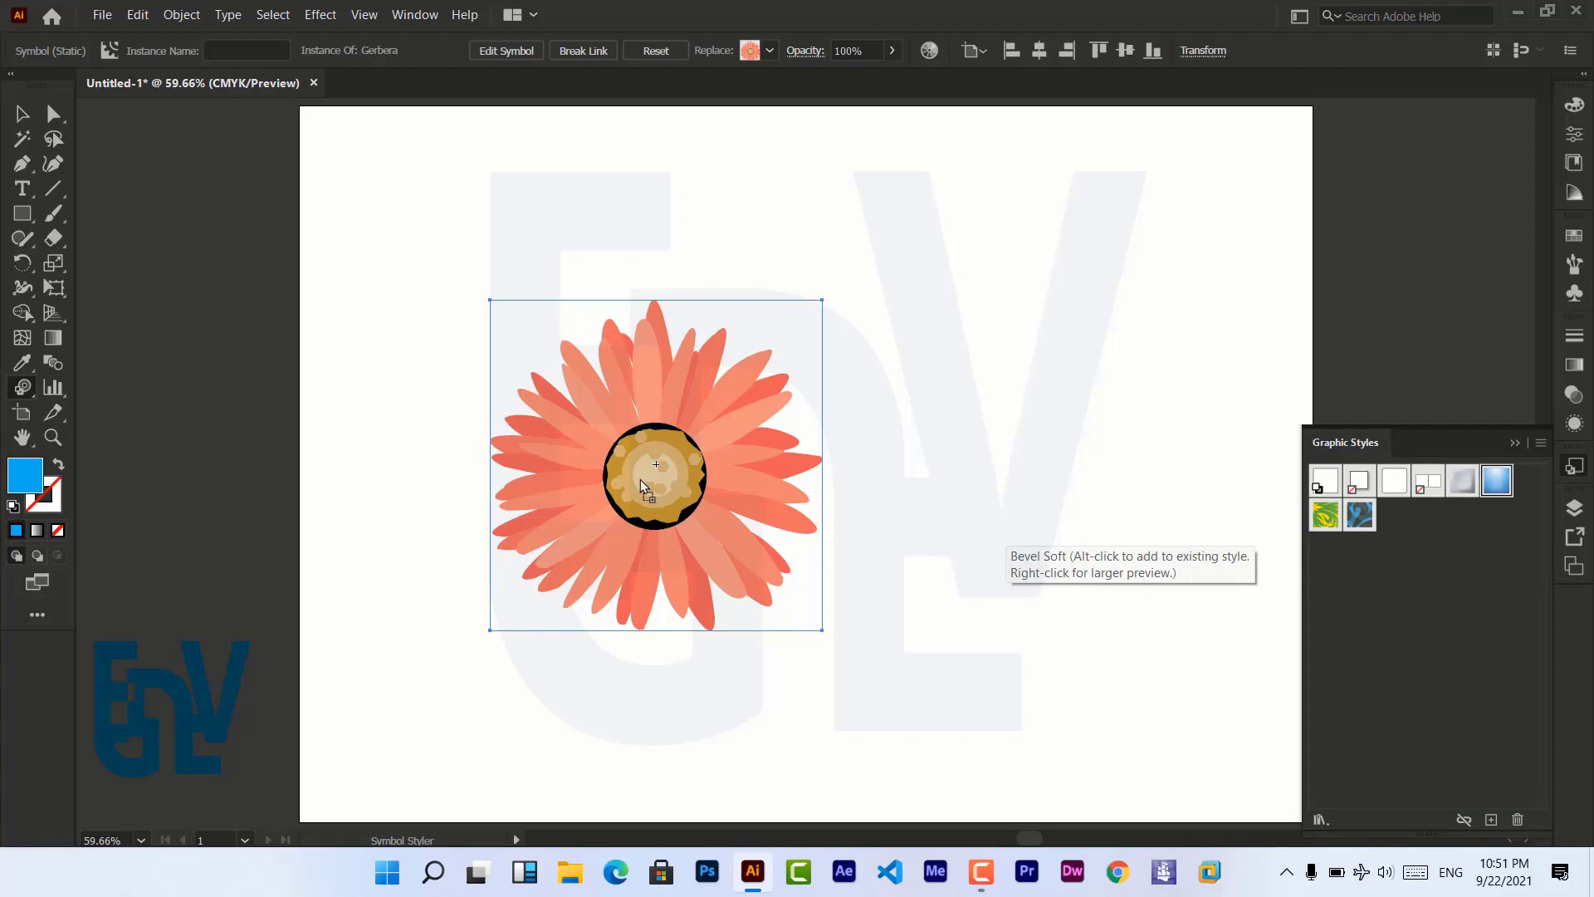
pyautogui.click(640, 480)
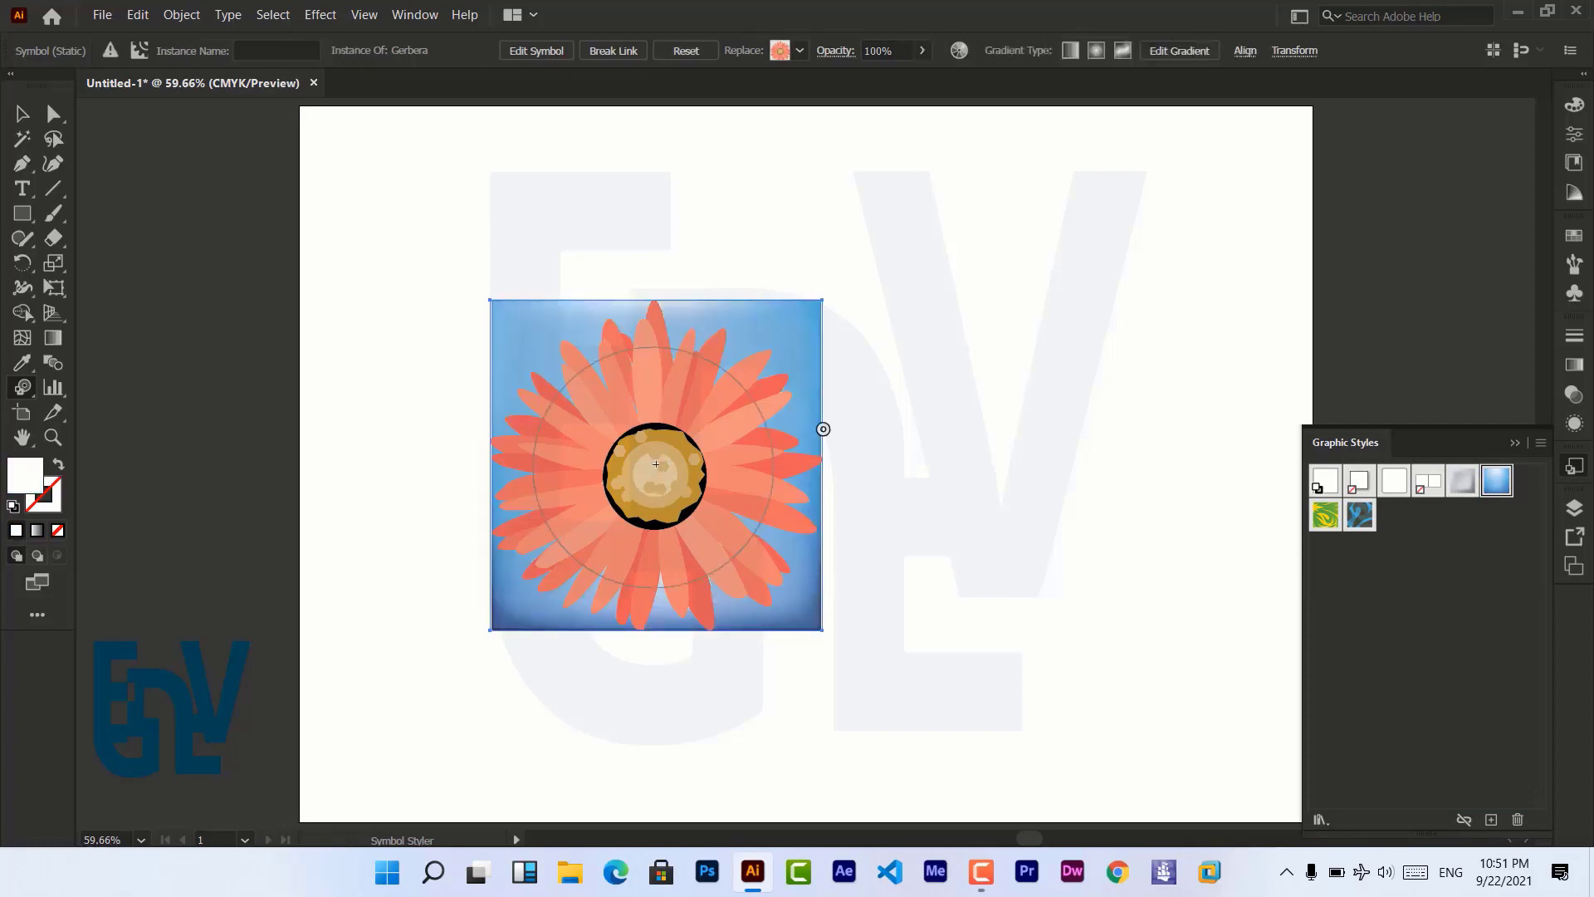
# Switch the Gerbera instance to the grey bevelled graphic style and reposition it left of the artboard's centre.
pyautogui.click(24, 117)
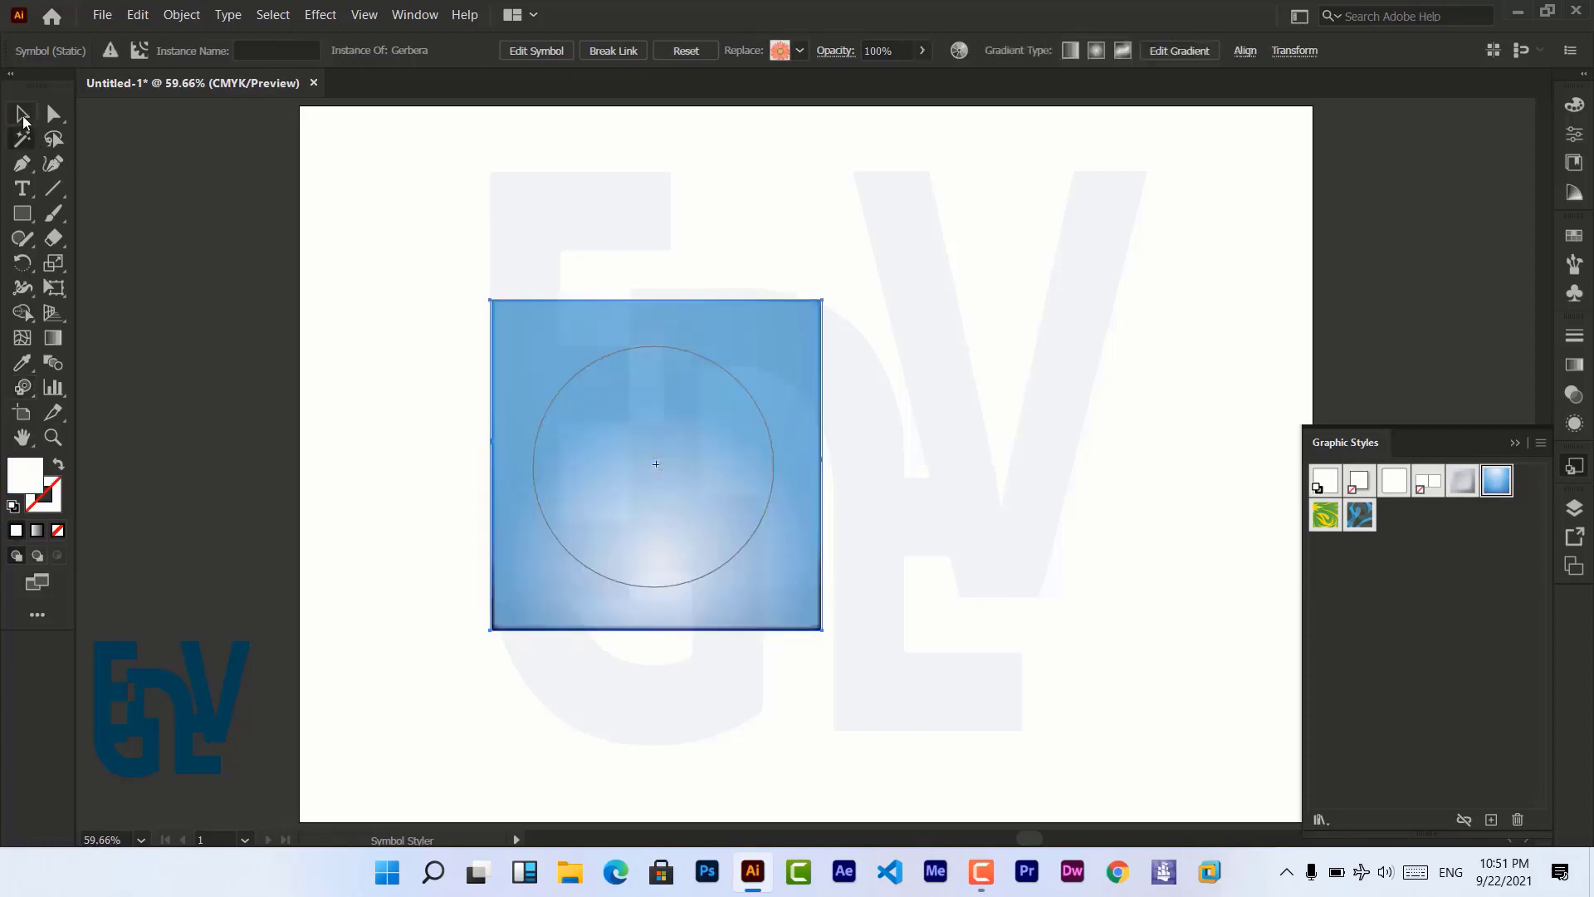
pyautogui.click(390, 299)
pyautogui.moveTo(612, 402); pyautogui.dragTo(849, 312)
pyautogui.moveTo(936, 366); pyautogui.dragTo(510, 479)
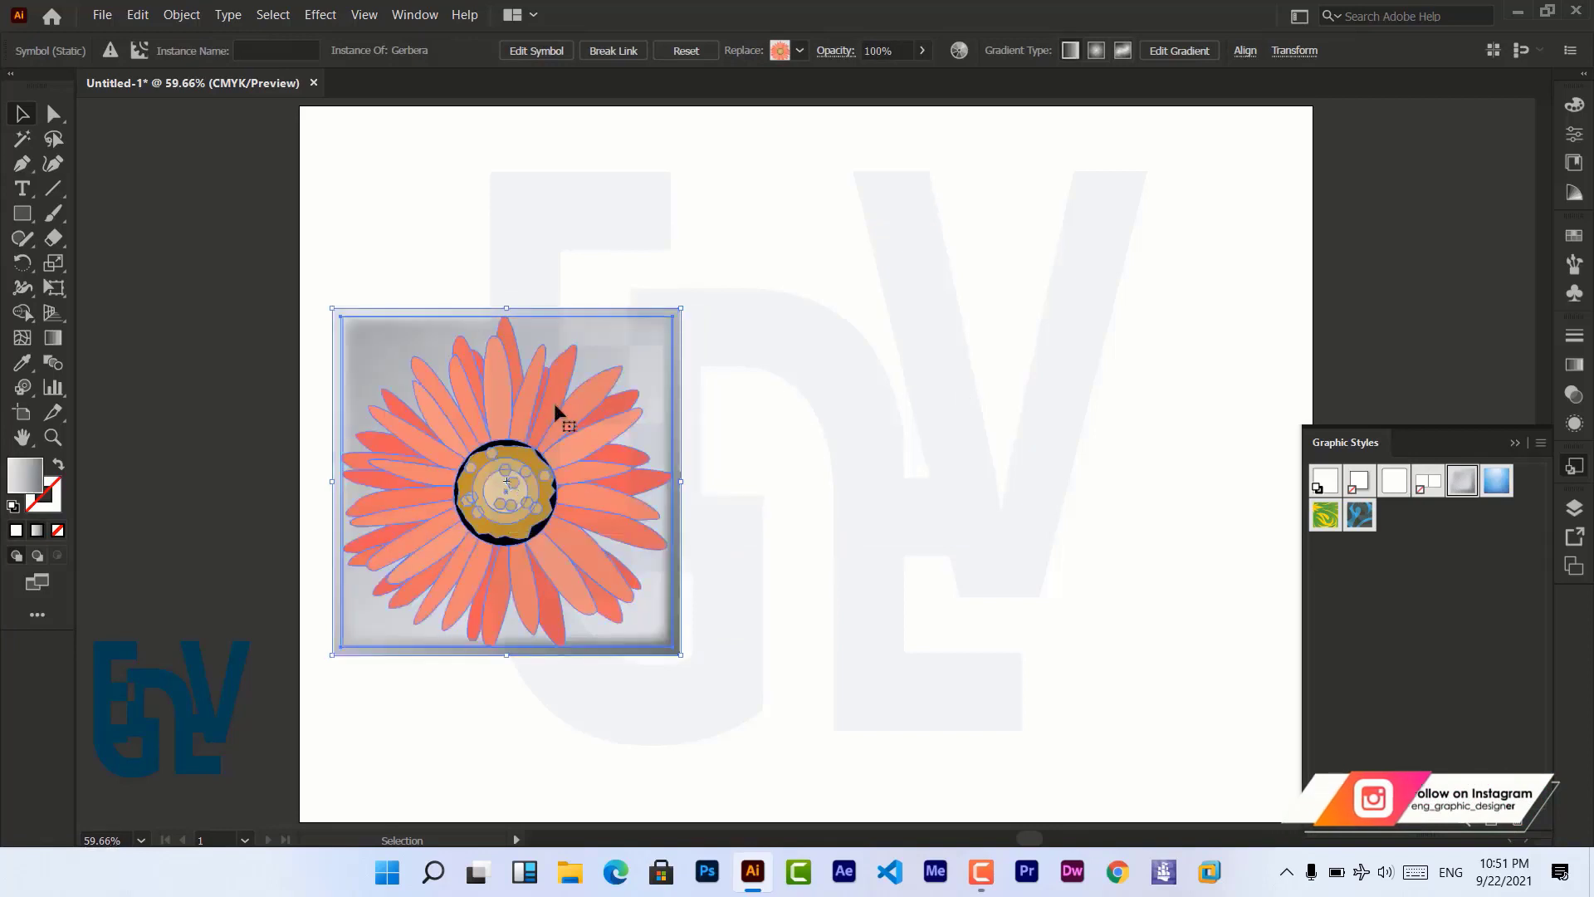
pyautogui.click(806, 384)
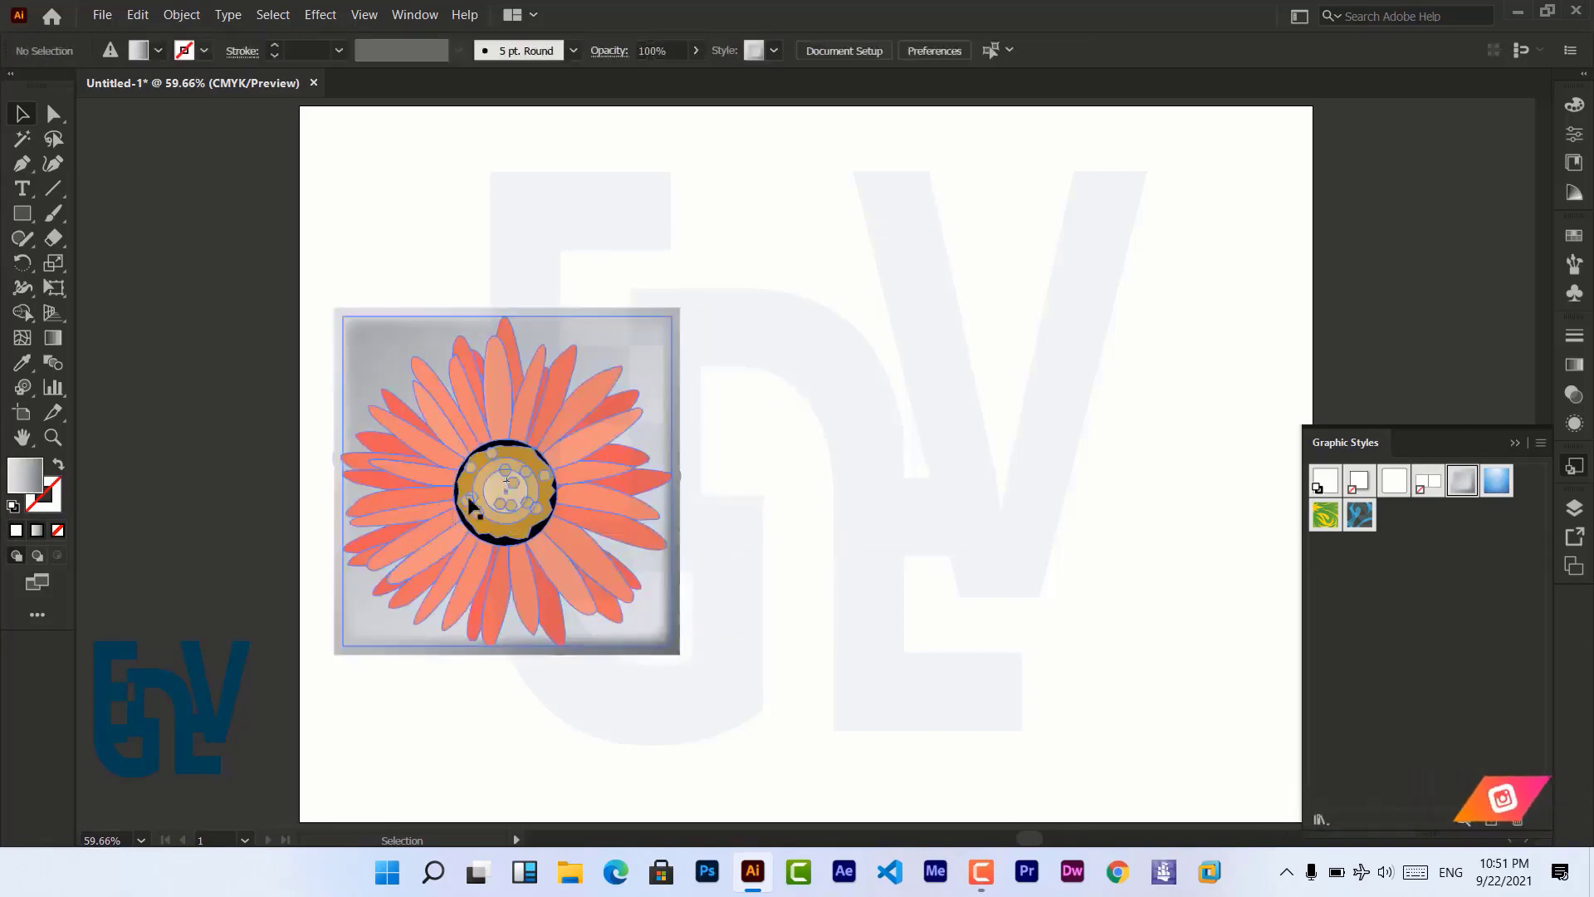
pyautogui.moveTo(472, 504); pyautogui.dragTo(512, 503)
pyautogui.click(888, 352)
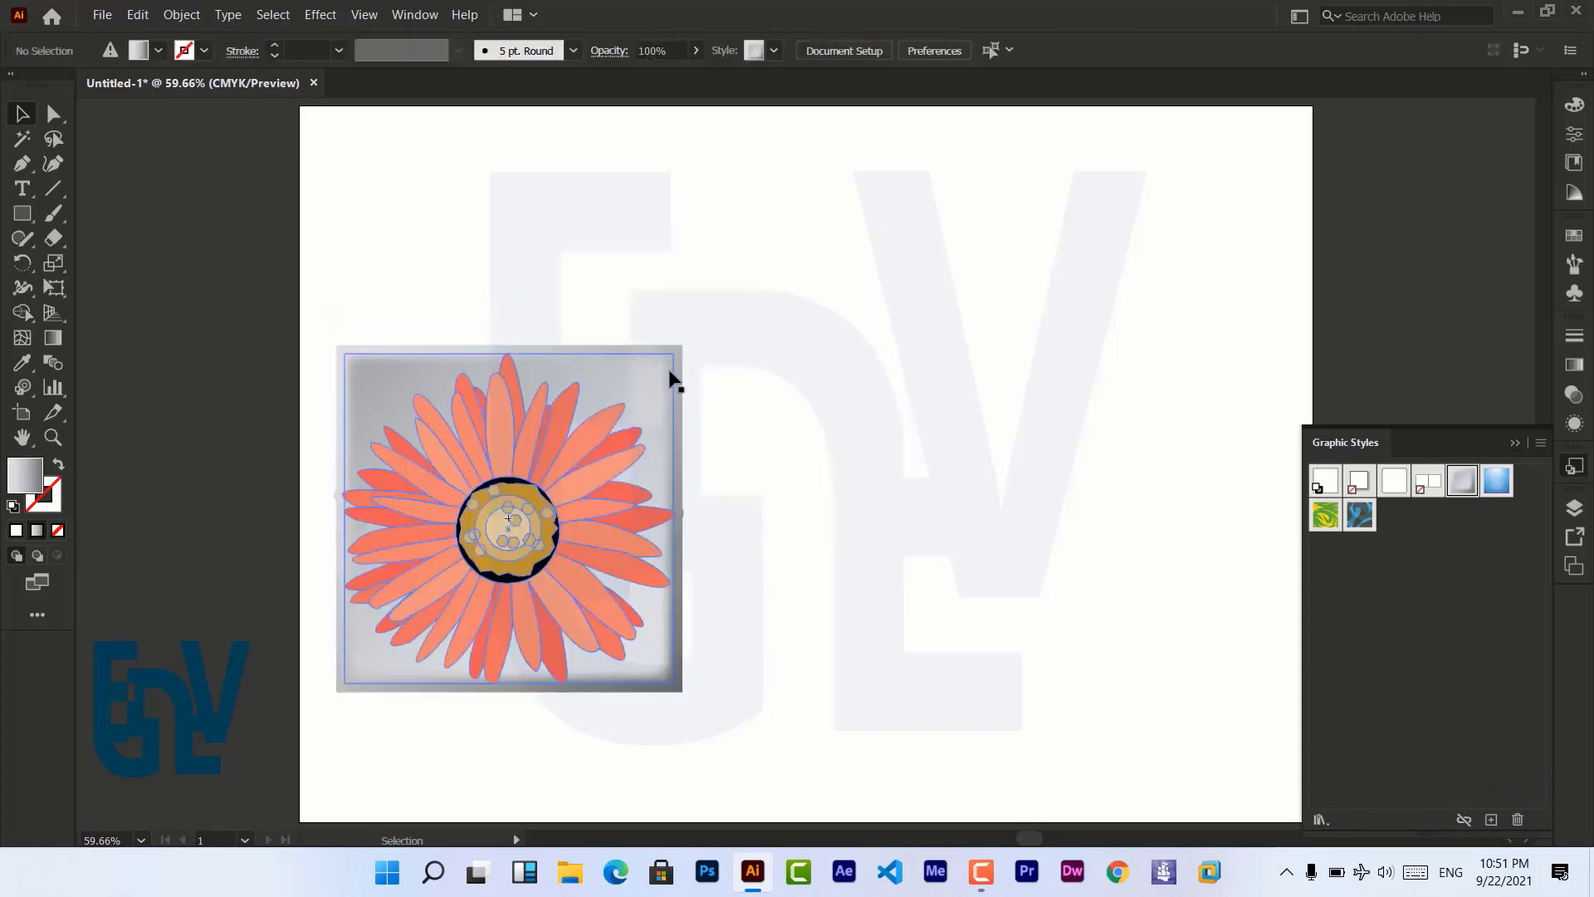
pyautogui.moveTo(674, 381); pyautogui.dragTo(788, 347)
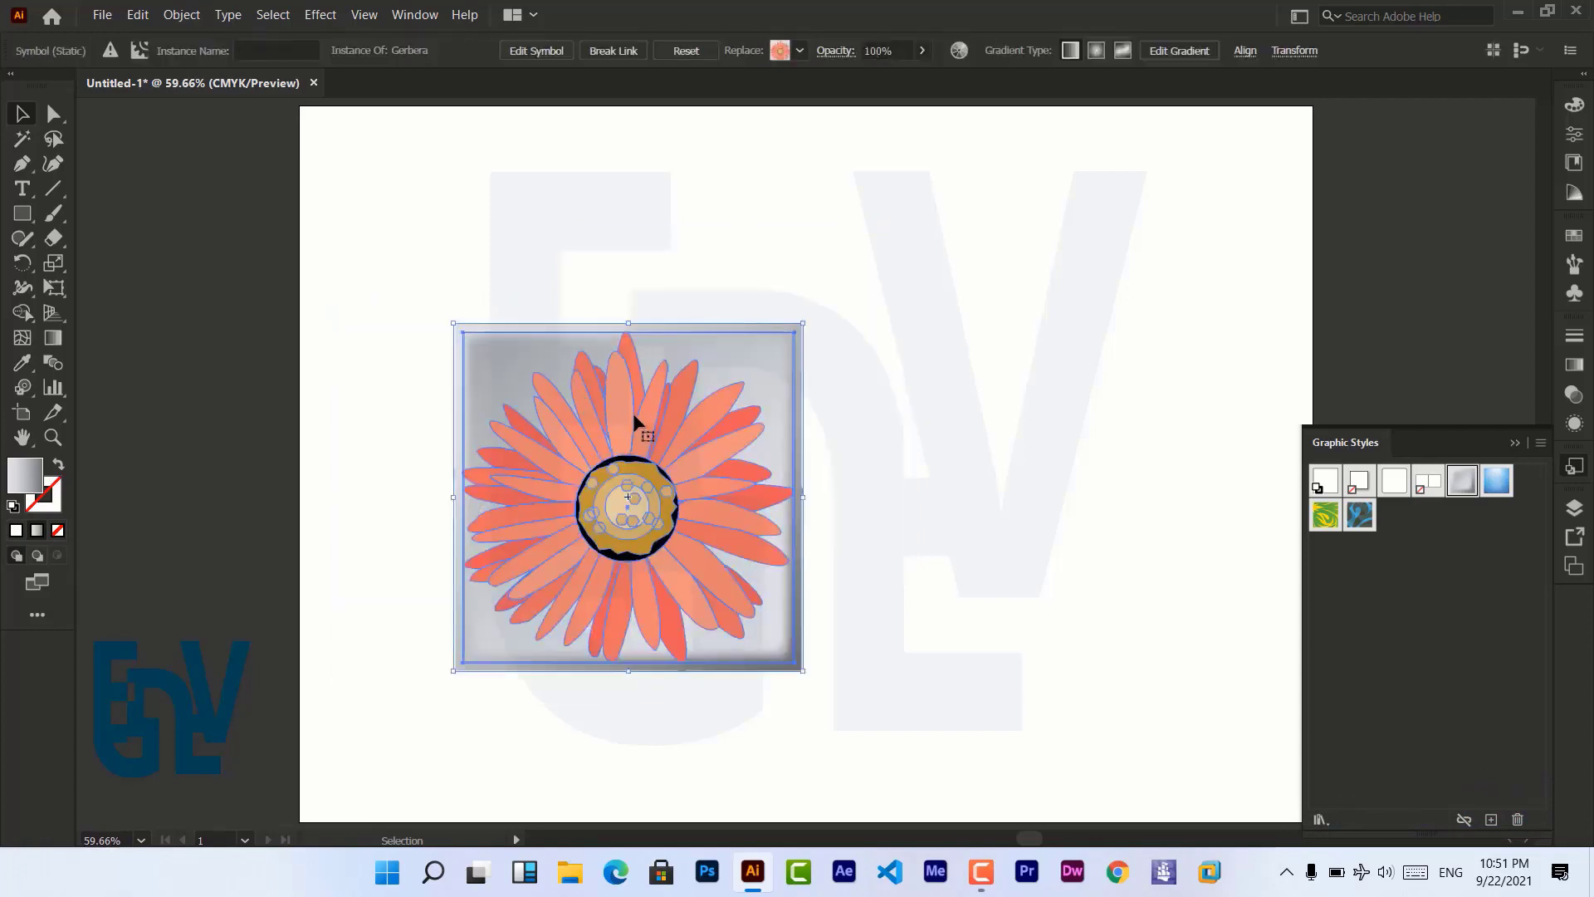
# Apply the plain white graphic style with a black outline to the Gerbera, and delete the flower.
pyautogui.click(1394, 481)
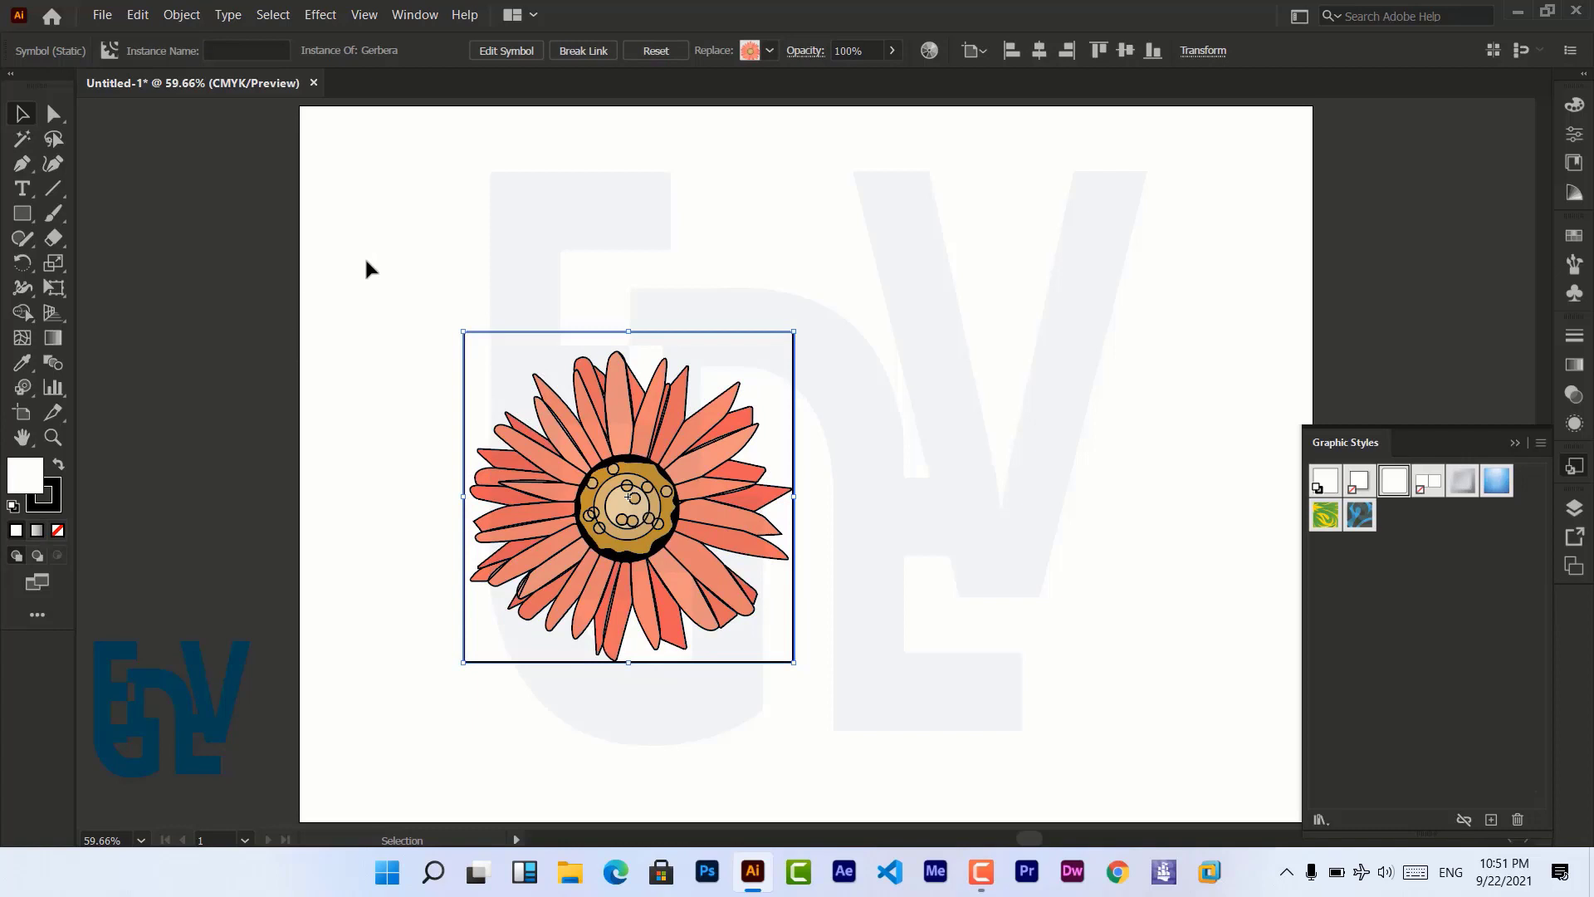
pyautogui.press('Delete')
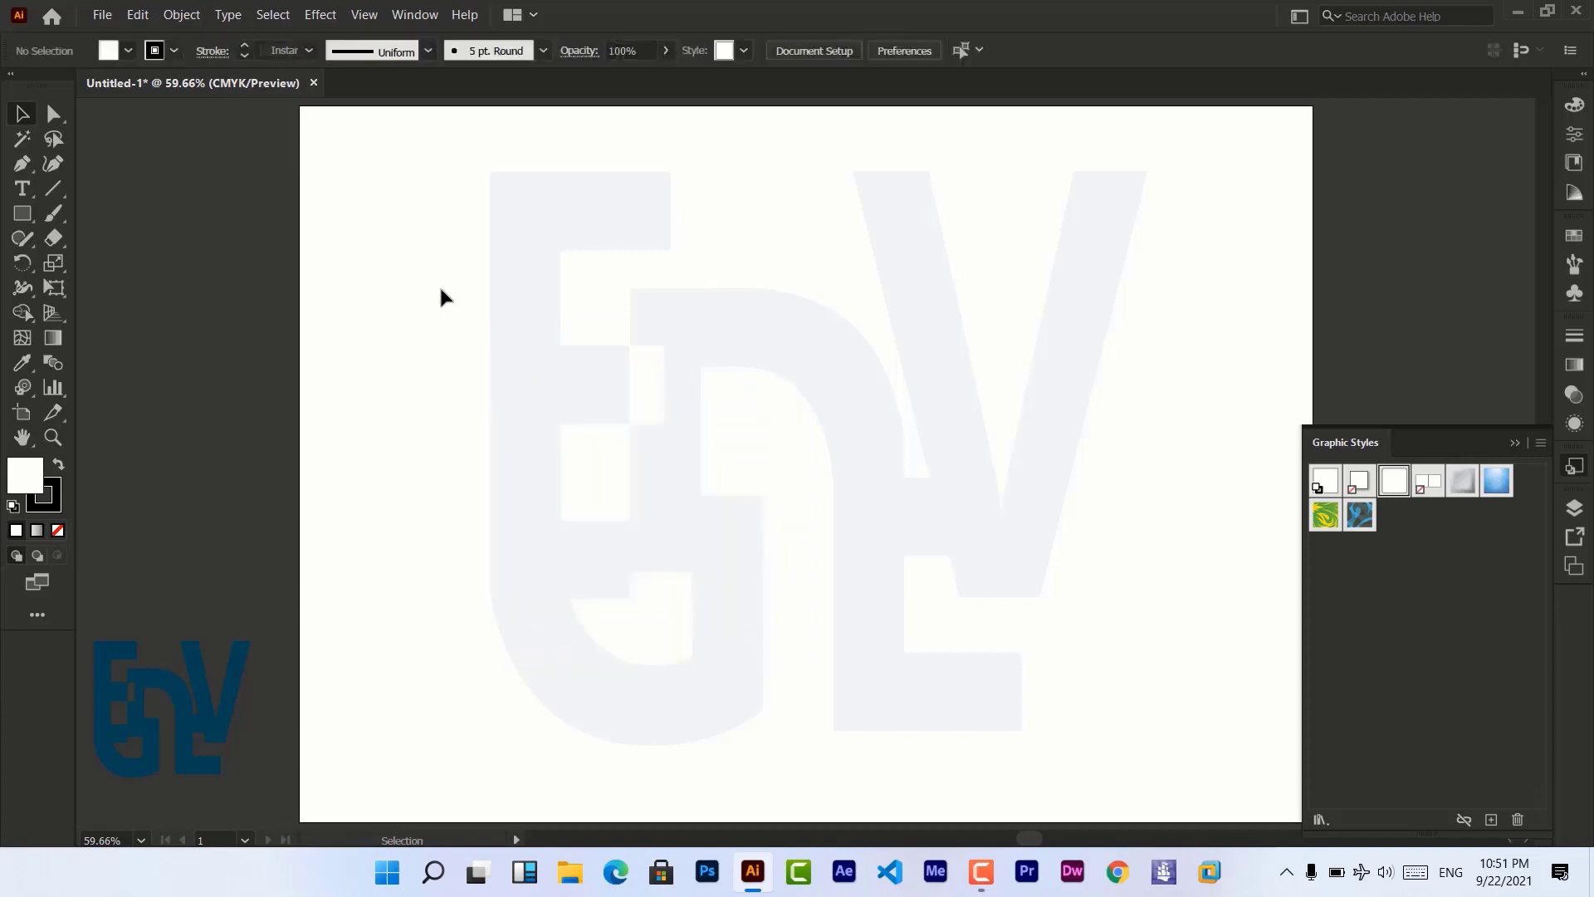
# Draw a column graph across the middle of the artboard with the Column Graph tool and move its data window off the graph.
pyautogui.click(52, 394)
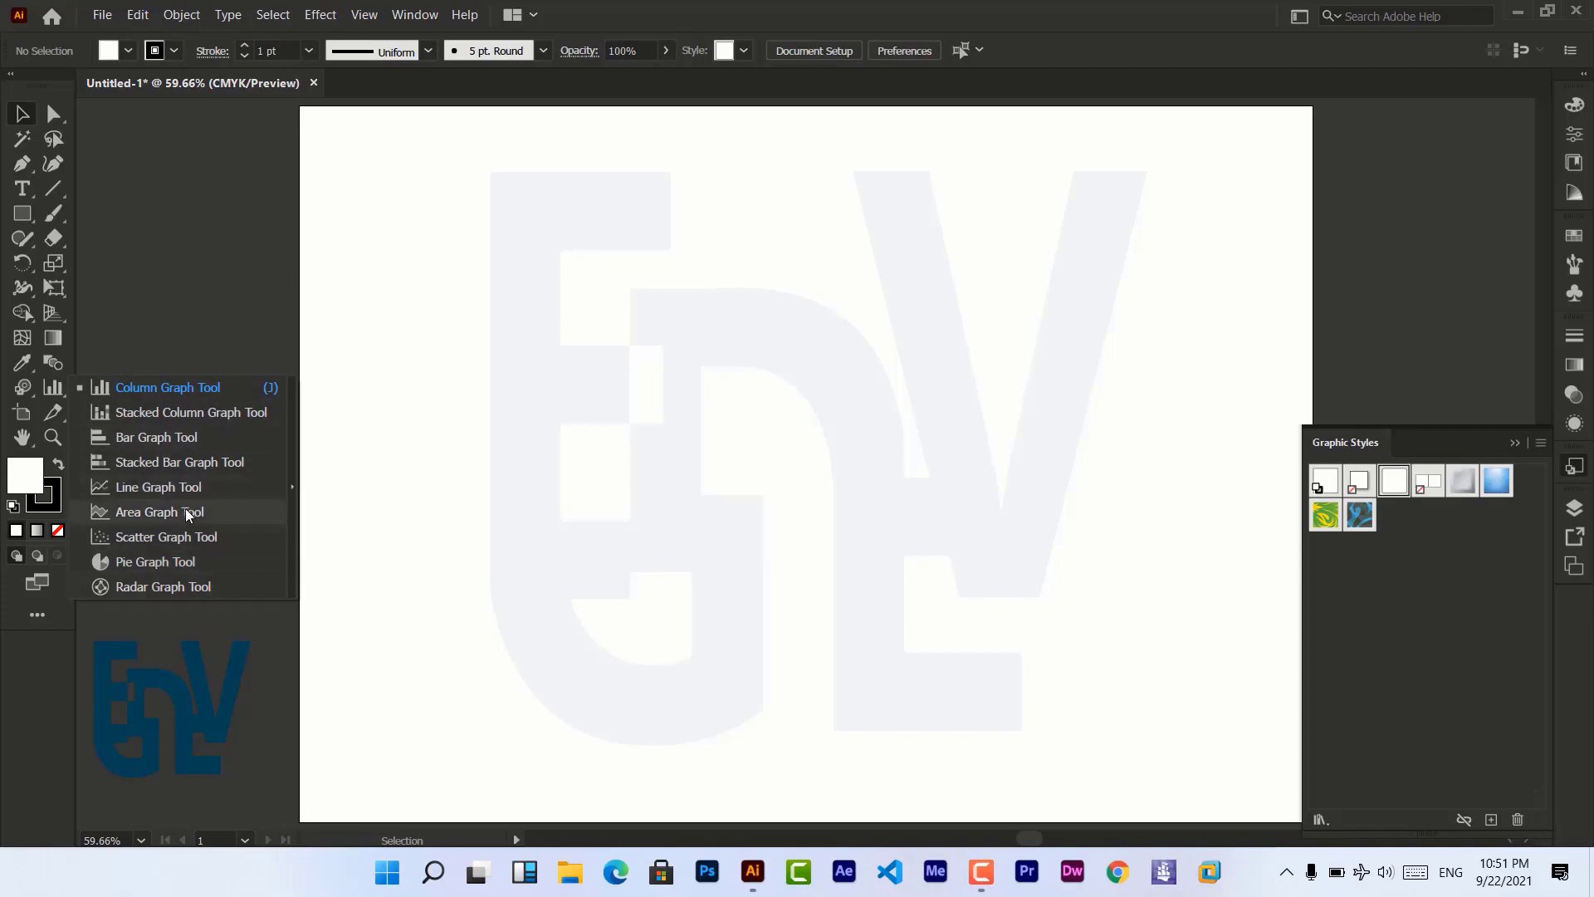
pyautogui.click(1512, 443)
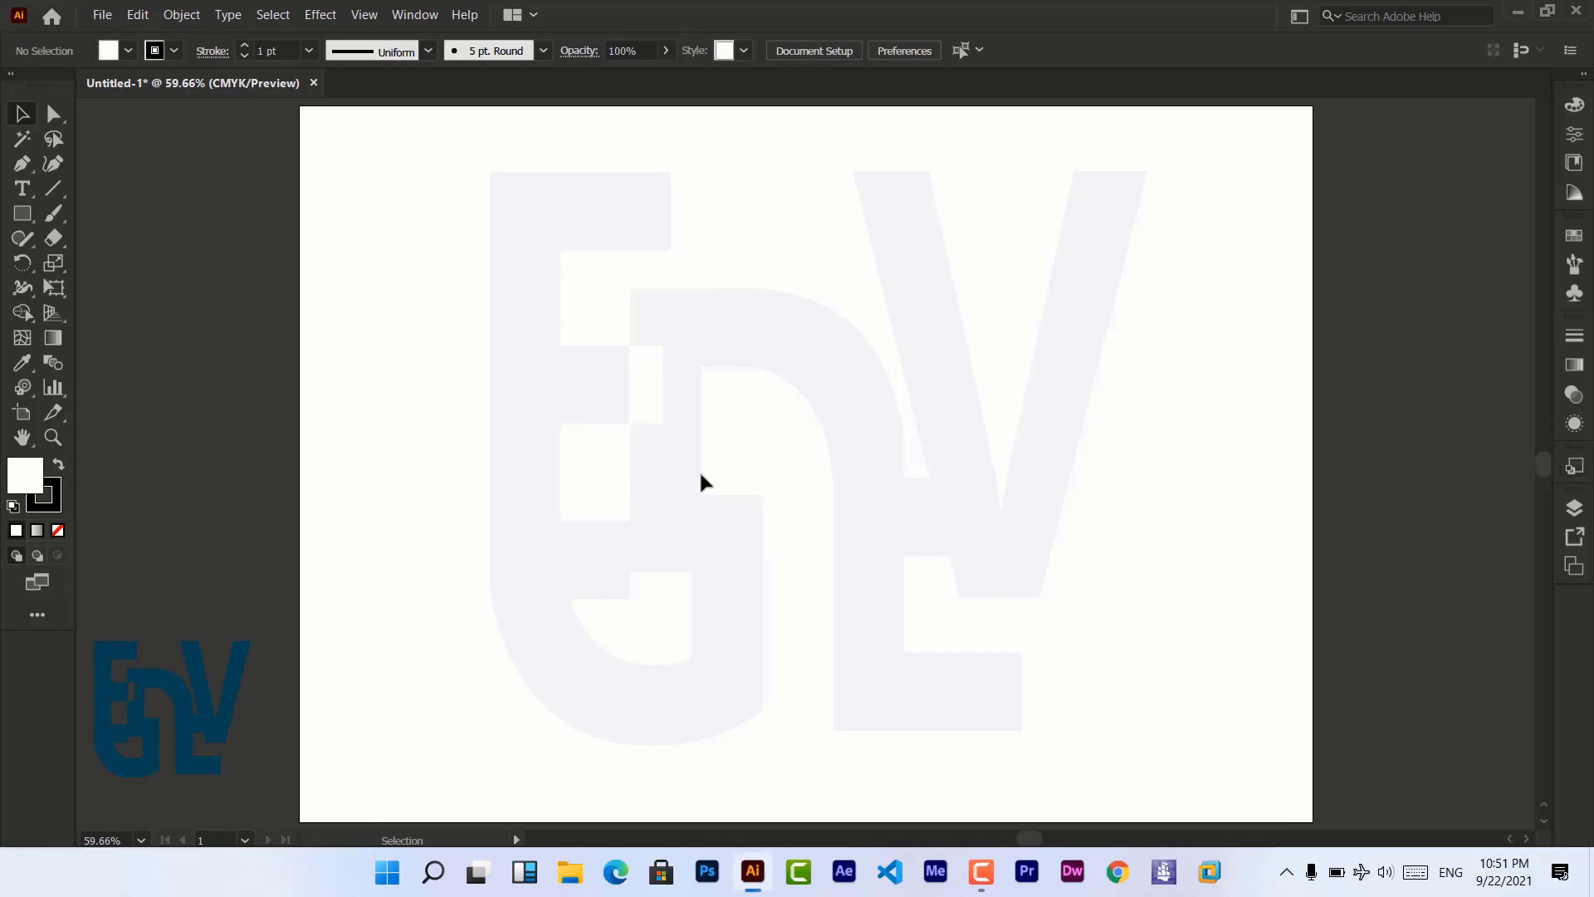
pyautogui.click(60, 387)
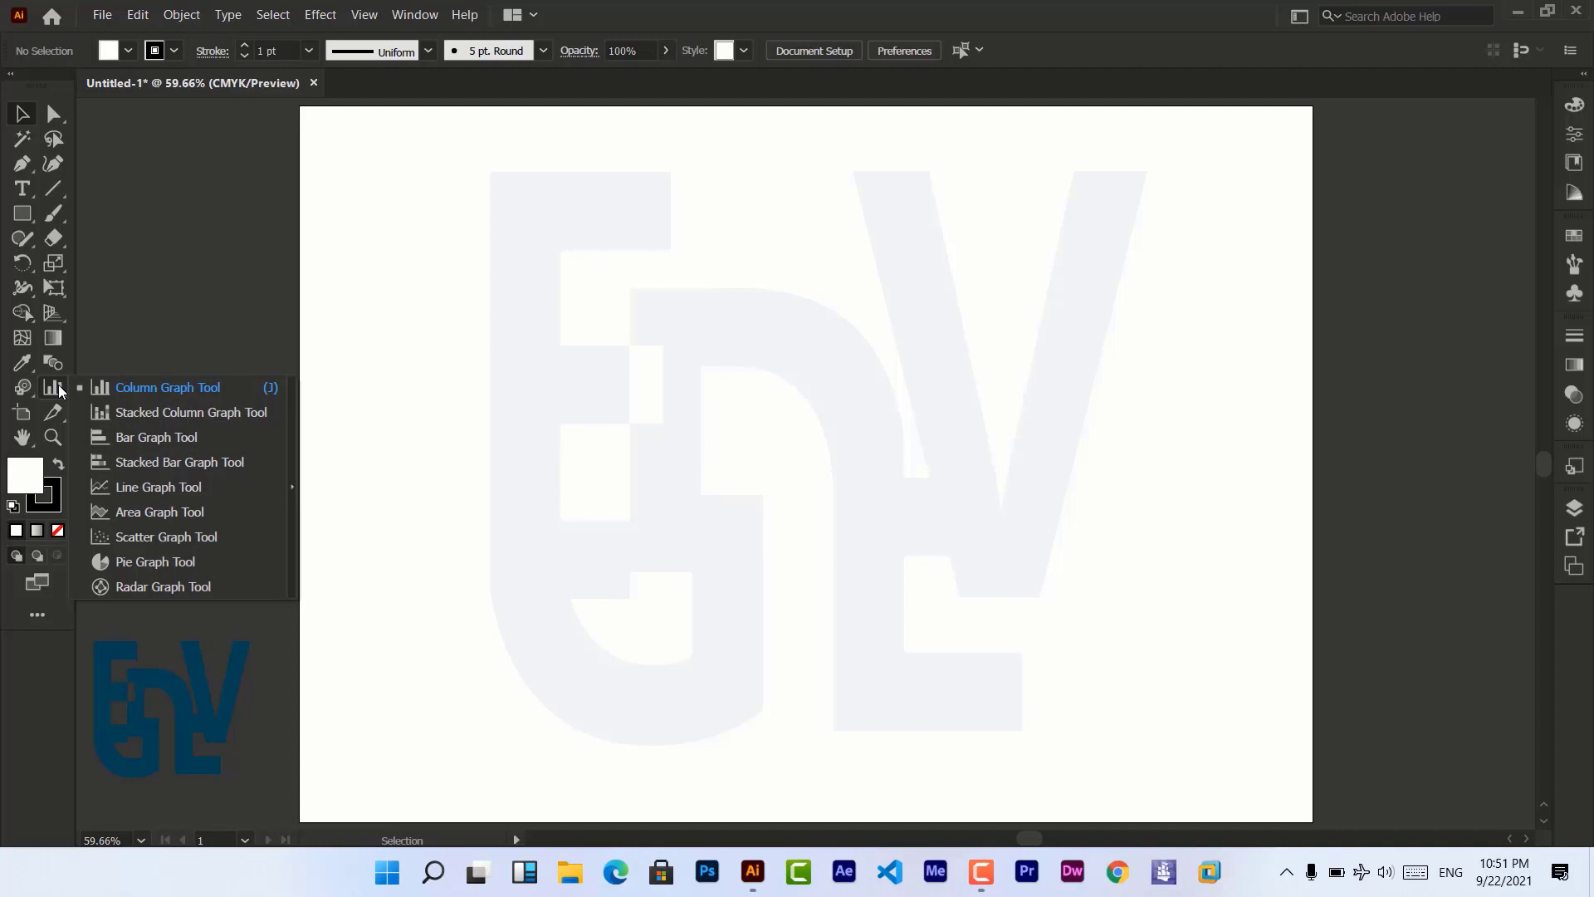
pyautogui.click(148, 386)
pyautogui.moveTo(418, 292); pyautogui.dragTo(935, 638)
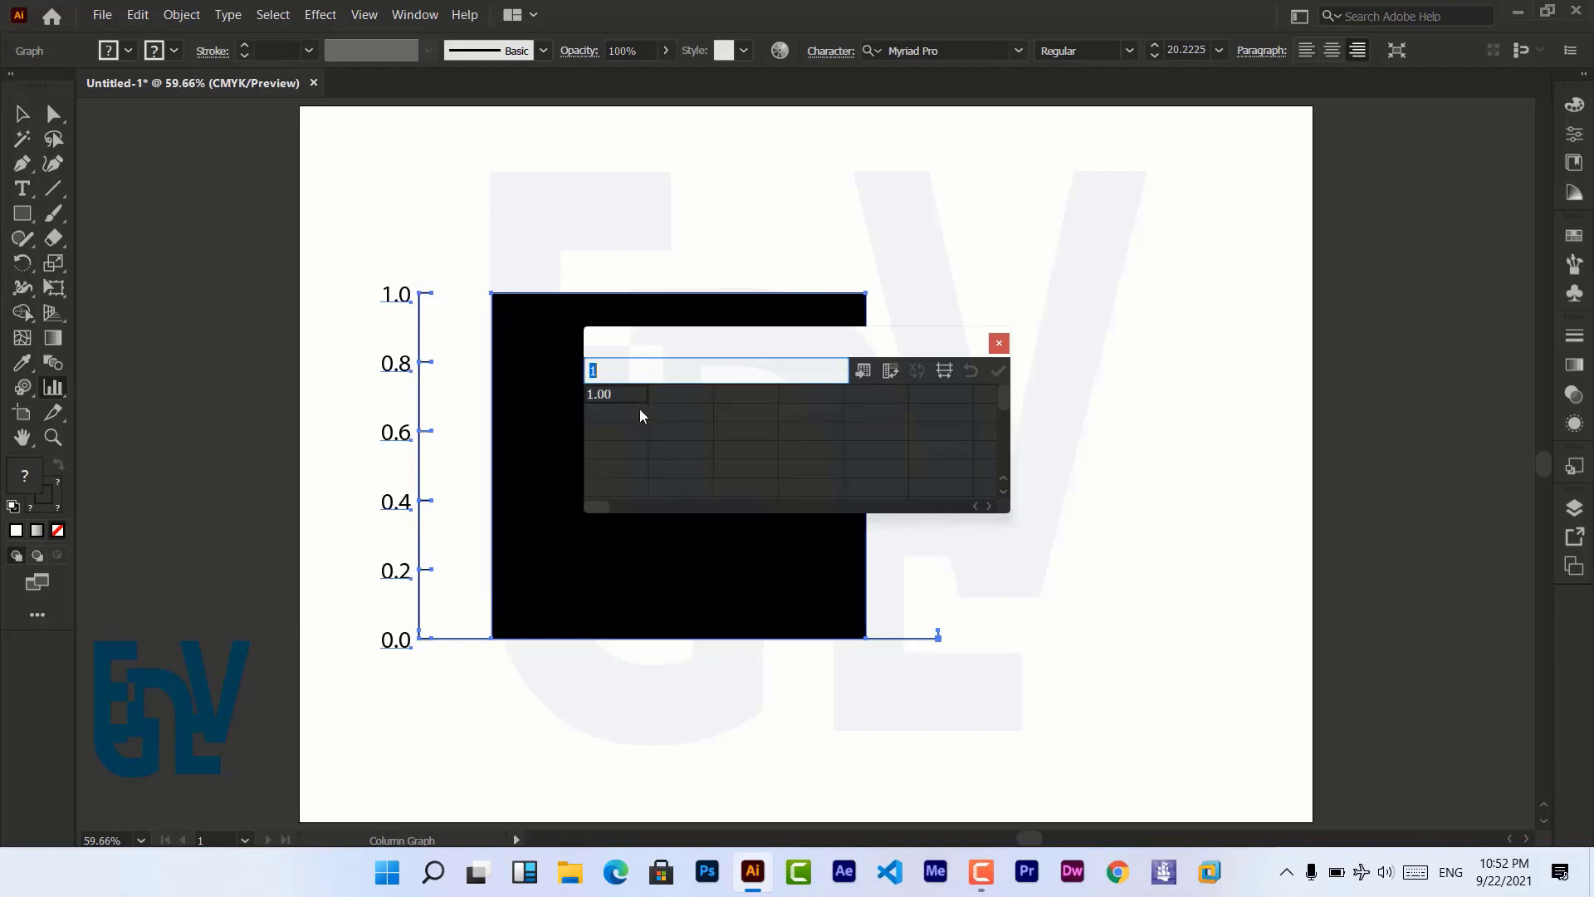
pyautogui.moveTo(698, 349); pyautogui.dragTo(982, 218)
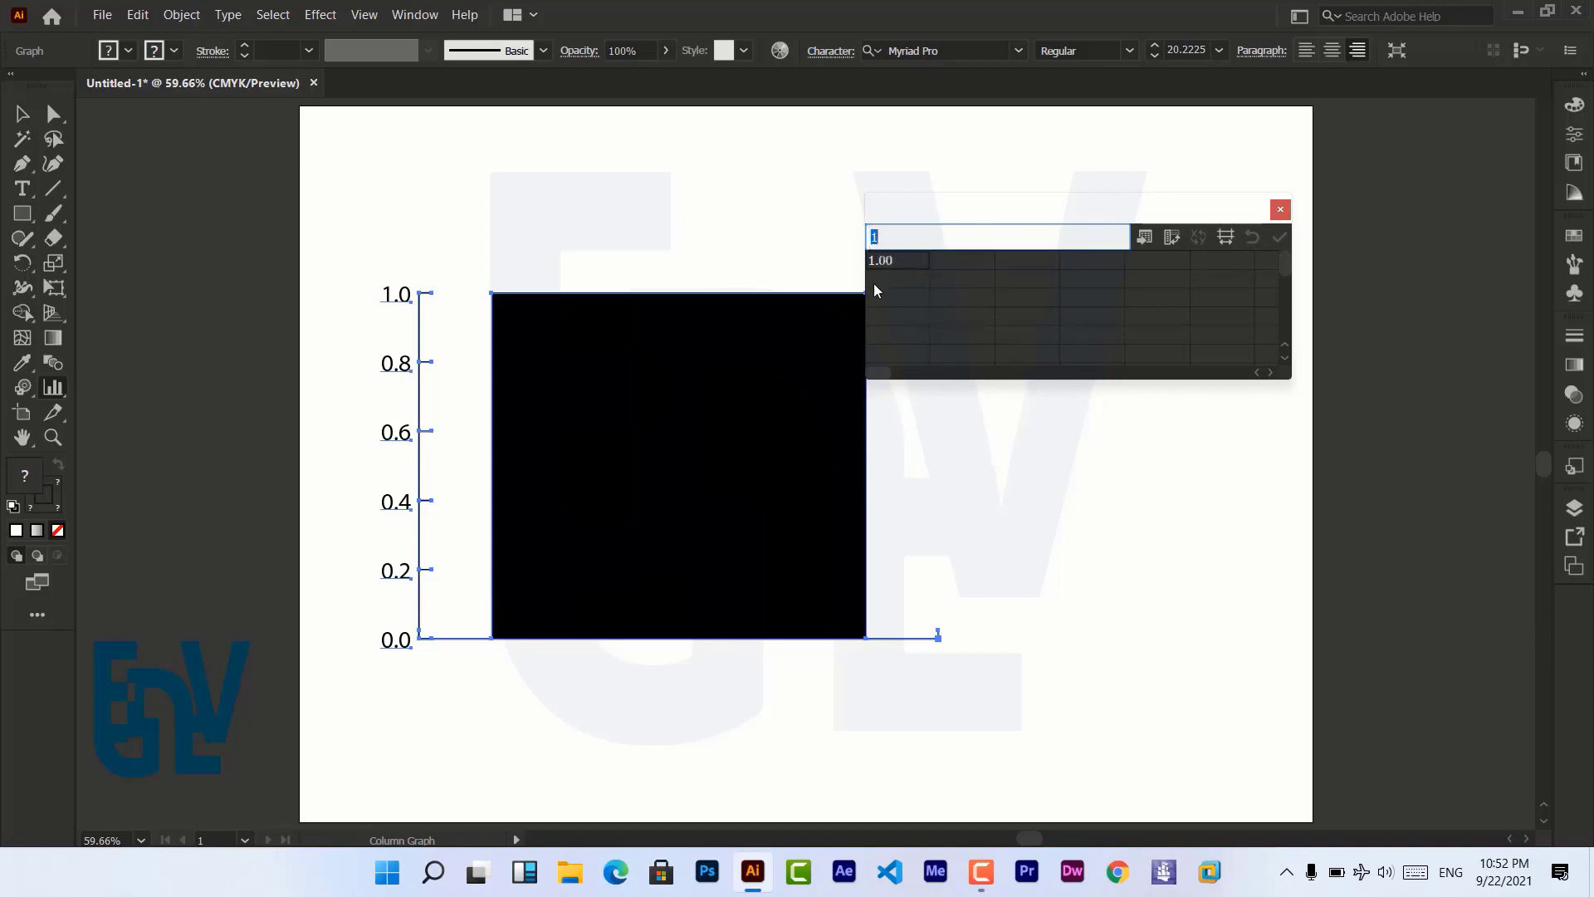
# Enter 98, 76 and 30 in the first three cells of the graph data's first row.
pyautogui.write('98')
pyautogui.click(954, 263)
pyautogui.write('76')
pyautogui.press('Return')
pyautogui.click(1033, 264)
pyautogui.write('76')
pyautogui.press('BackSpace')
pyautogui.press('BackSpace')
pyautogui.write('30')
pyautogui.press('Return')
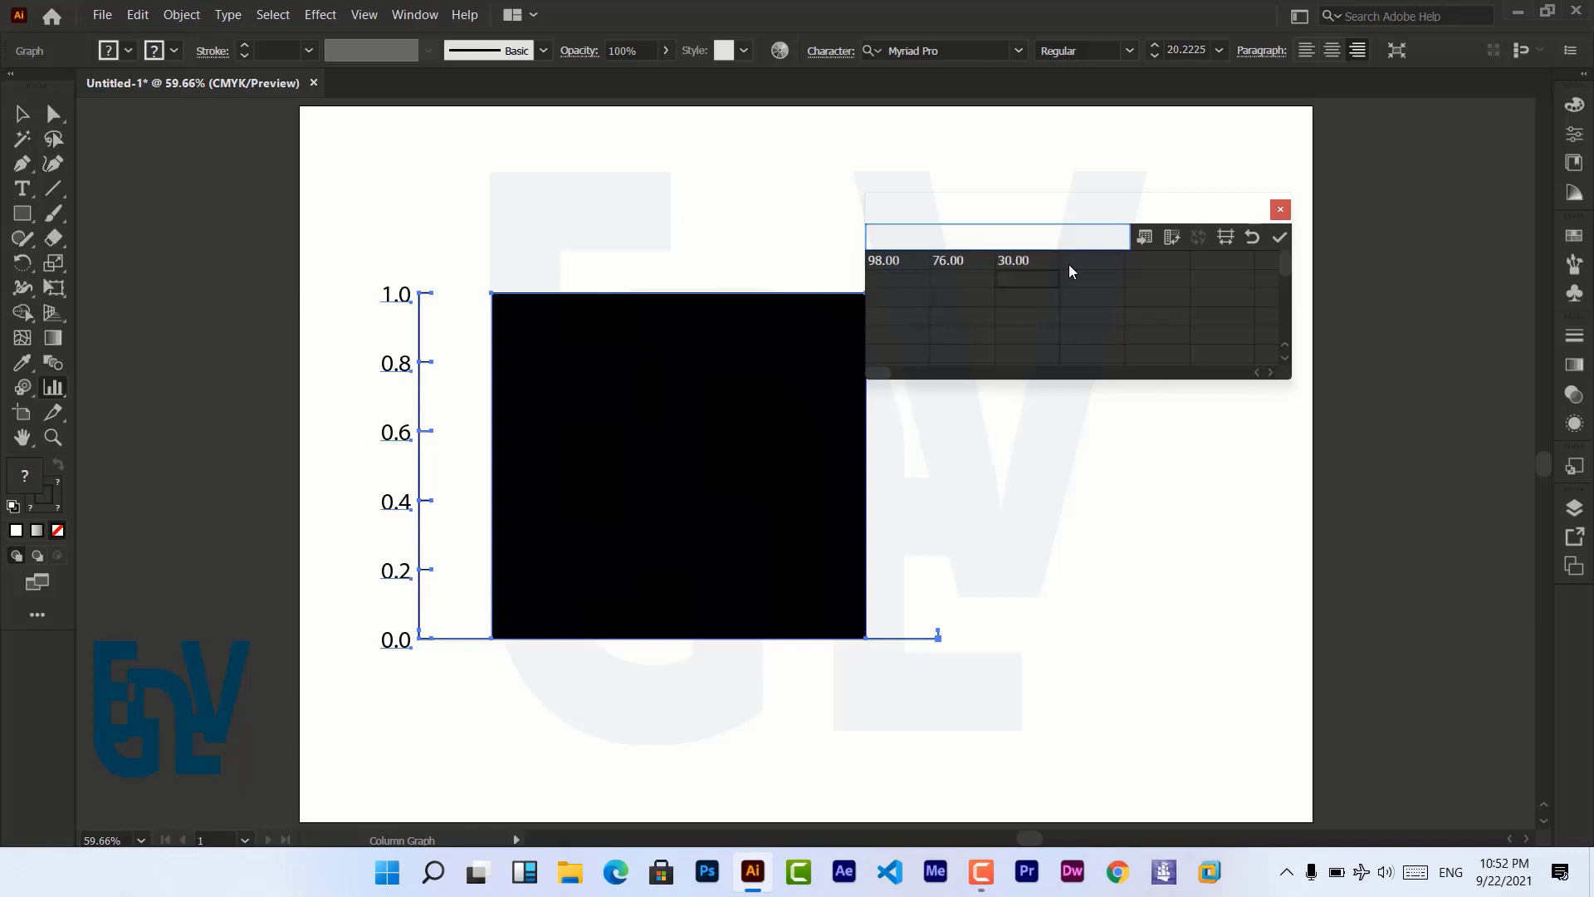
# Enter 43 and 90 in the fourth and fifth cells of the graph data's first row.
pyautogui.click(1074, 264)
pyautogui.write('43')
pyautogui.press('Return')
pyautogui.click(1146, 264)
pyautogui.write('90')
pyautogui.press('Return')
# Enter 54 and 87 in the third and fourth rows of the first column, apply the data and close the data window.
pyautogui.click(893, 295)
pyautogui.write('54')
pyautogui.press('Return')
pyautogui.write('87')
pyautogui.press('Return')
pyautogui.click(1279, 238)
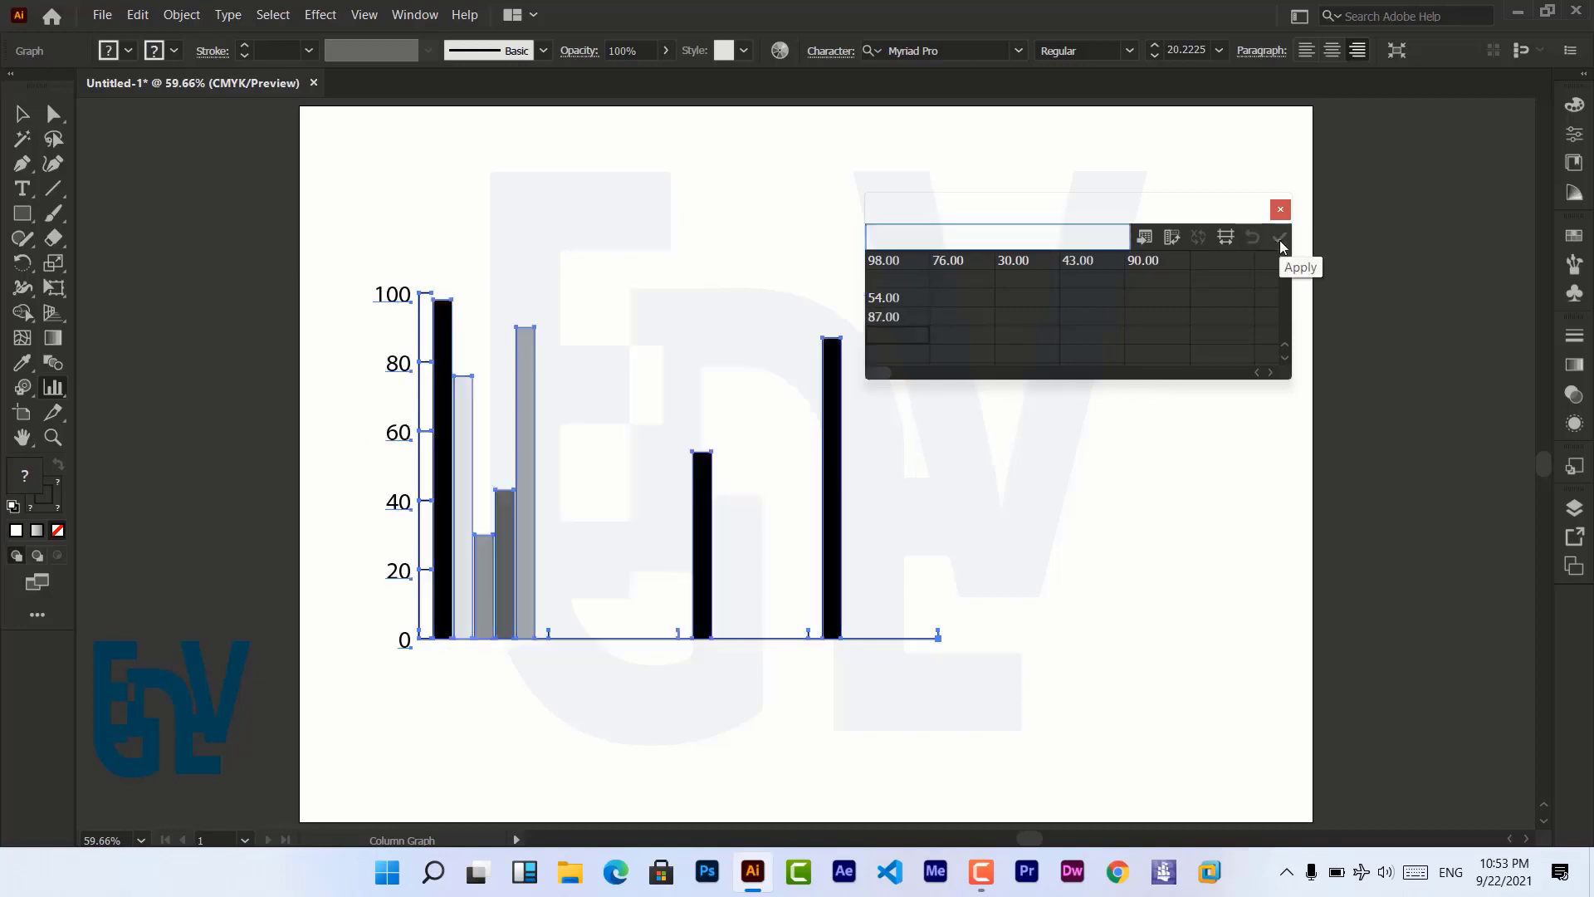
pyautogui.click(1280, 209)
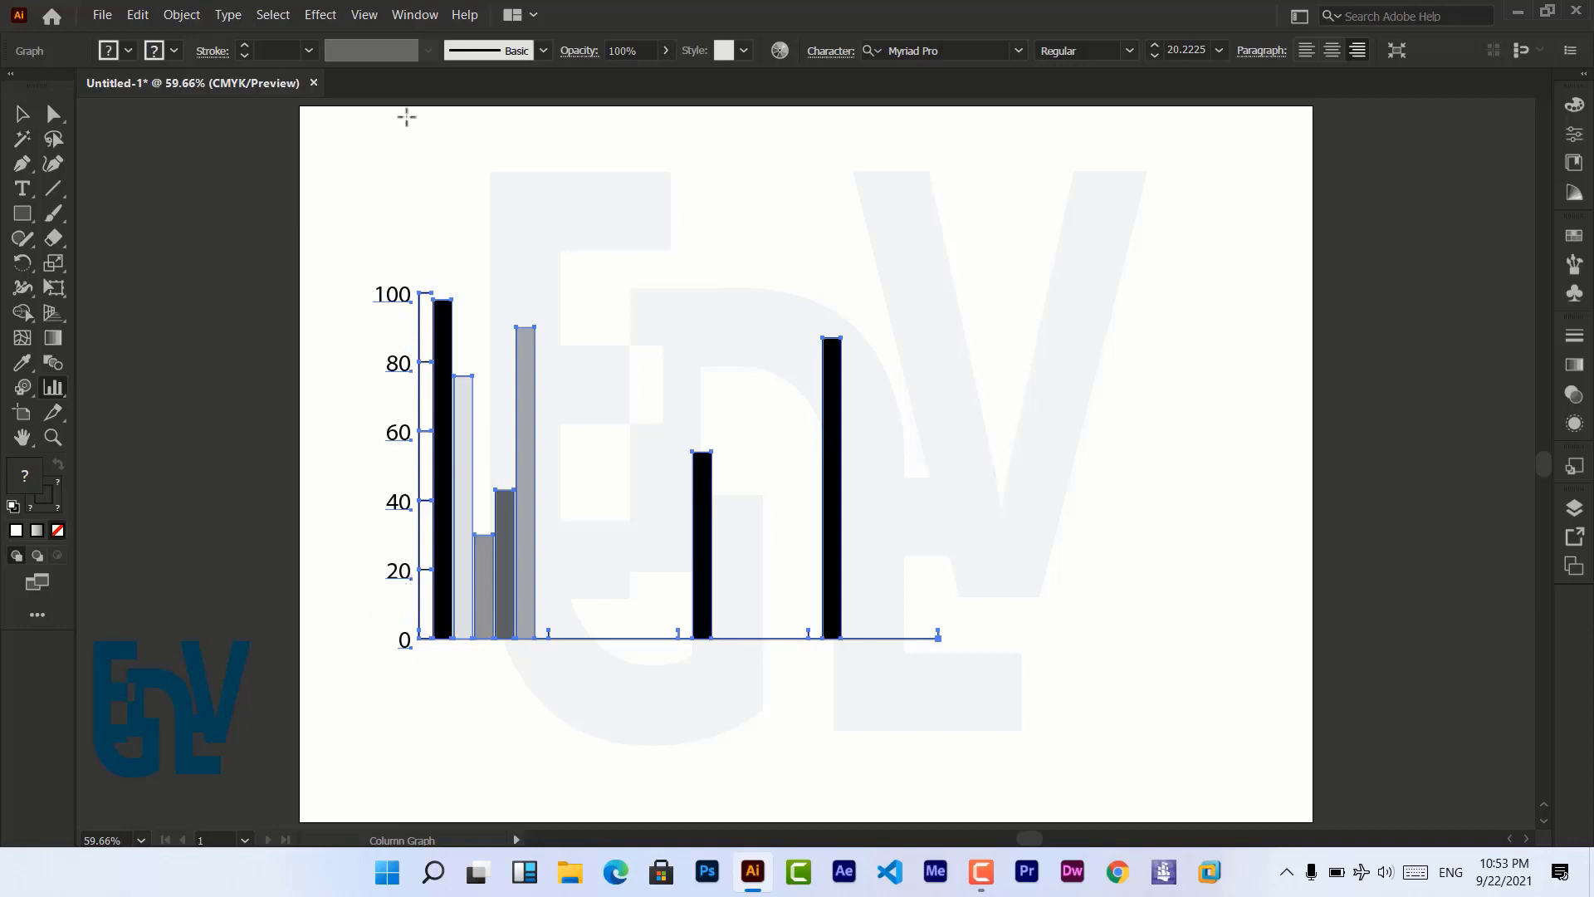
# Convert the column graph to a stacked column graph.
pyautogui.doubleClick(55, 389)
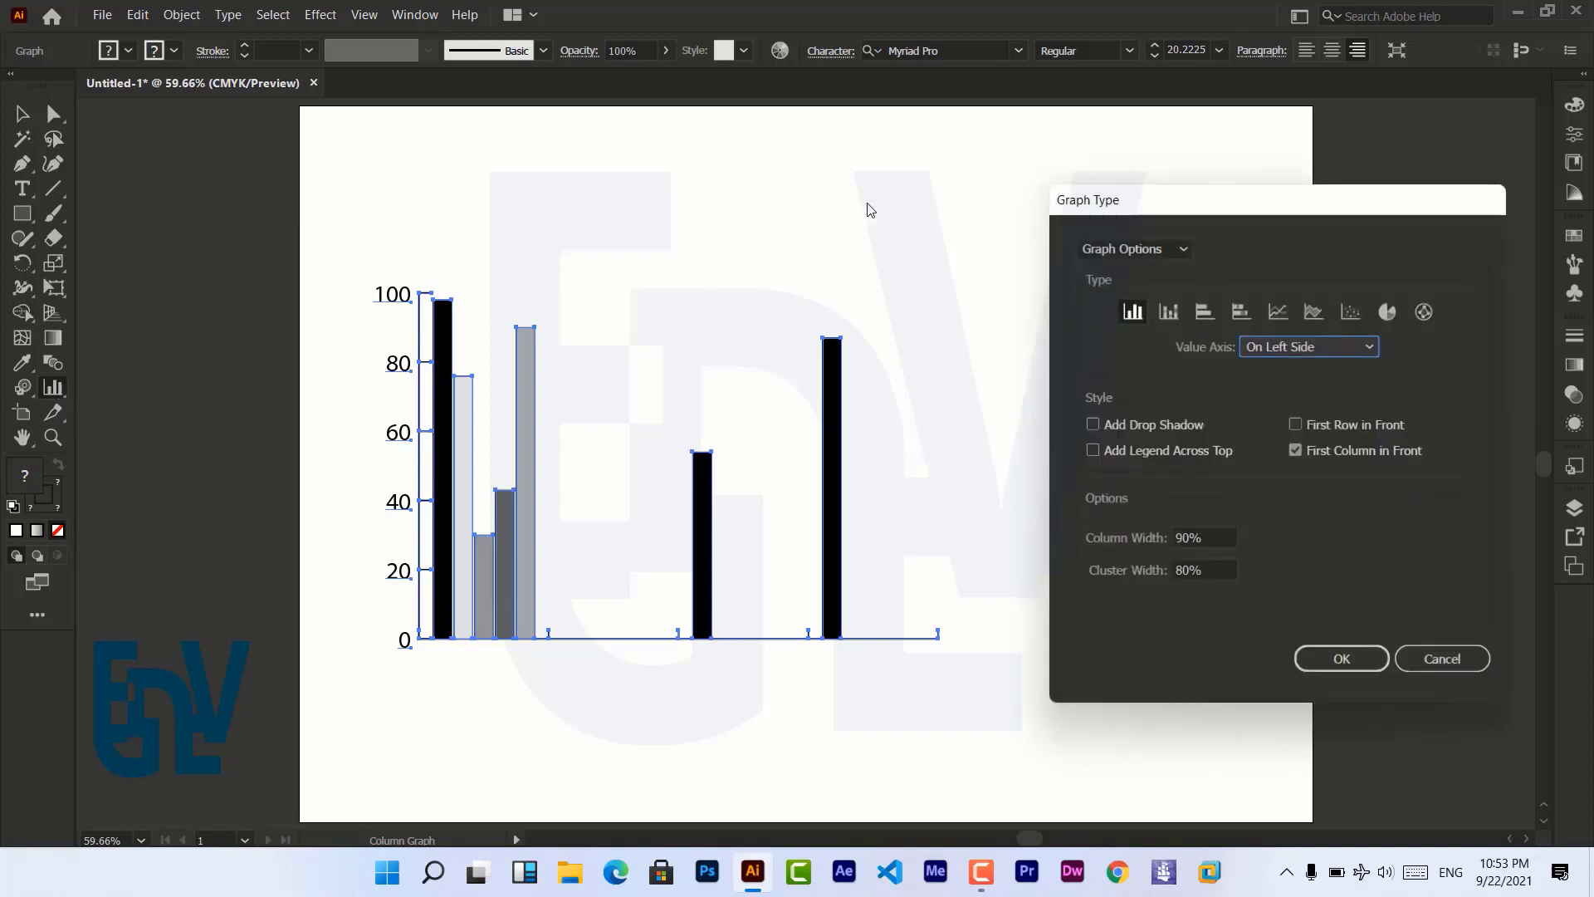
pyautogui.click(1168, 313)
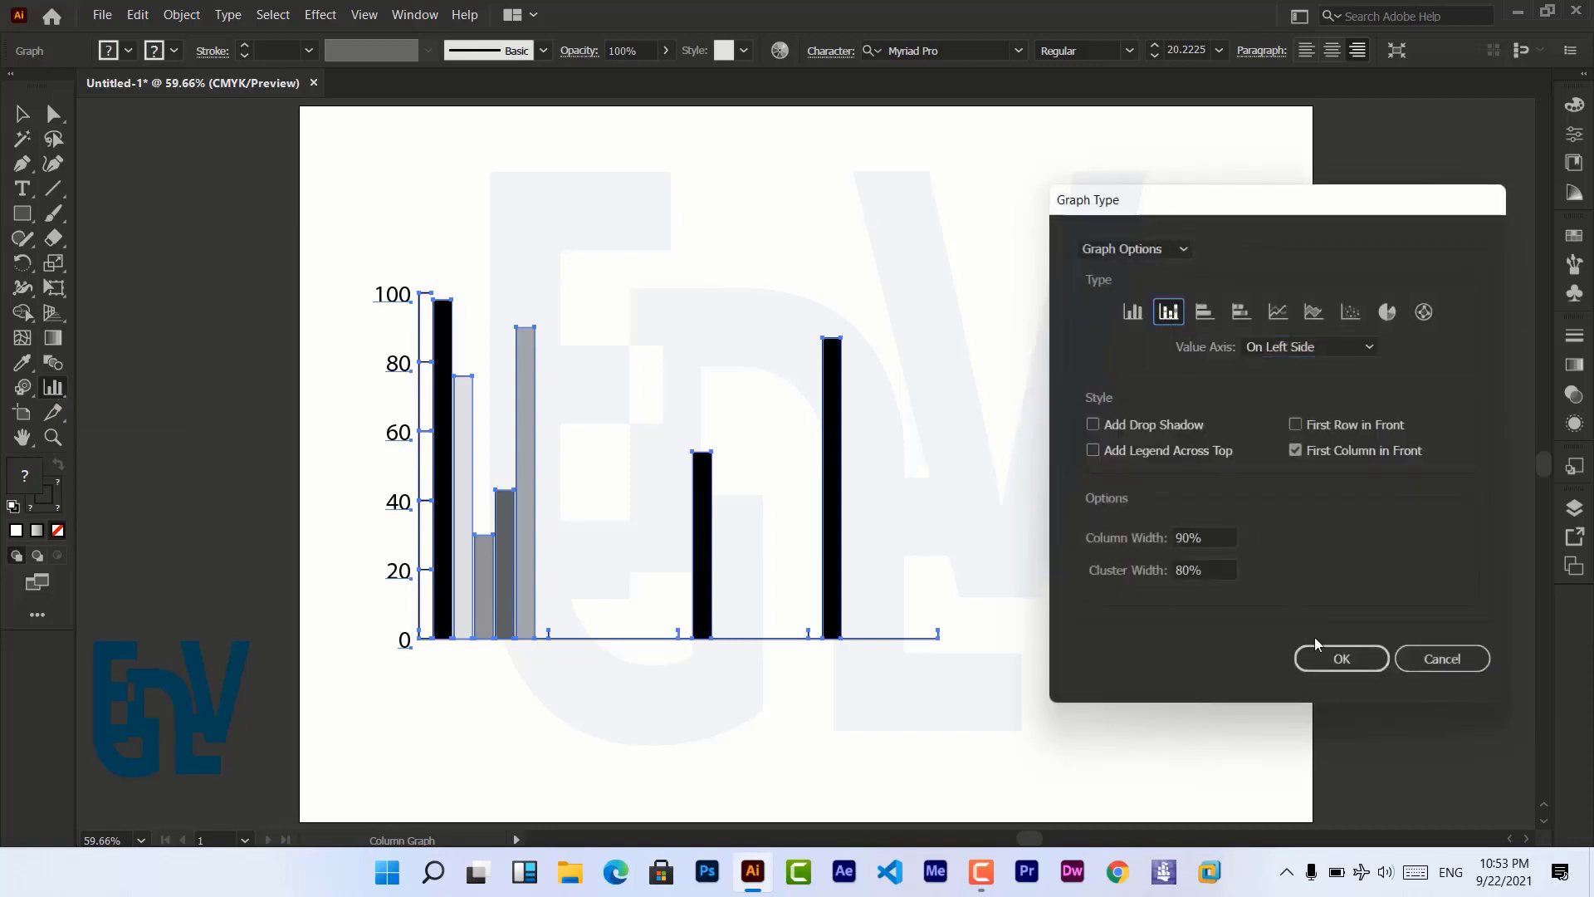
pyautogui.click(1330, 660)
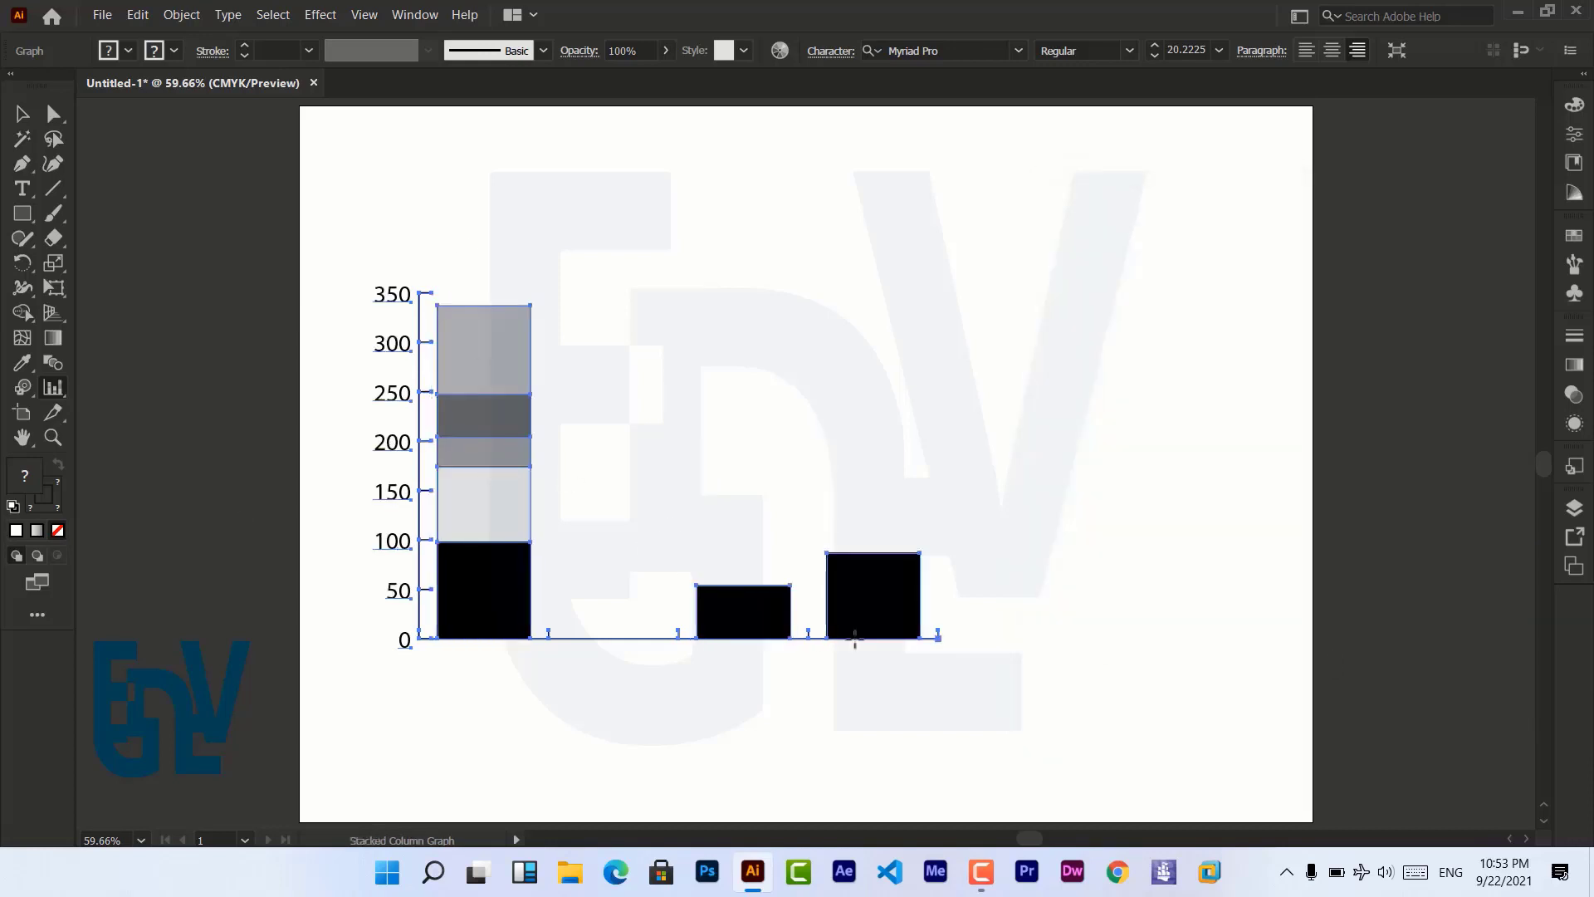
# Change the stacked column graph to a bar graph.
pyautogui.click(55, 392)
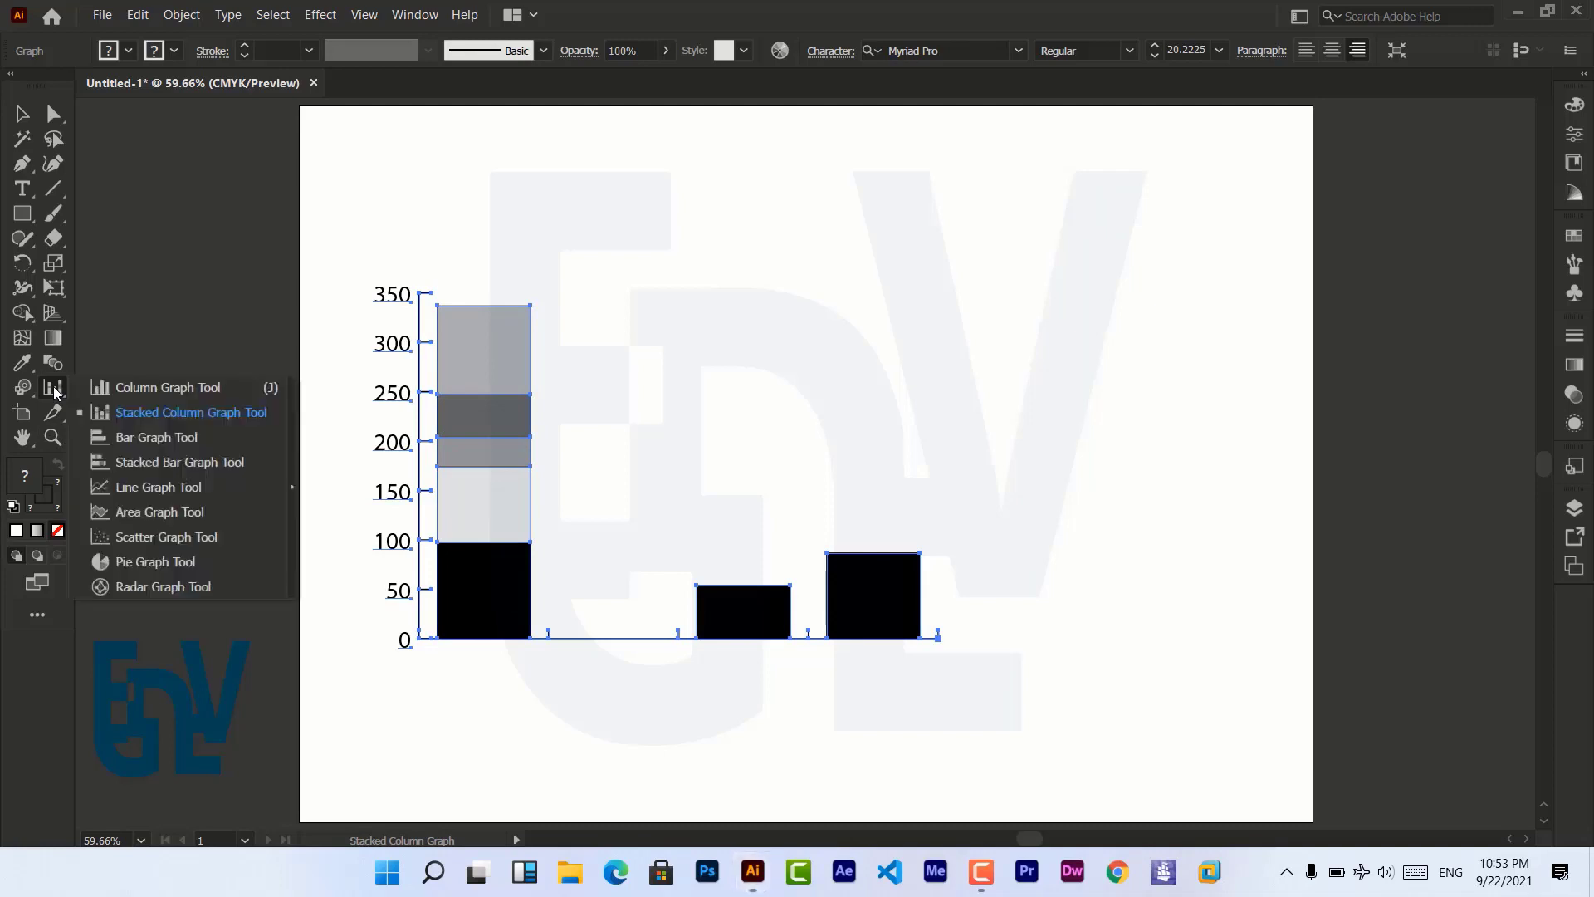
pyautogui.doubleClick(54, 392)
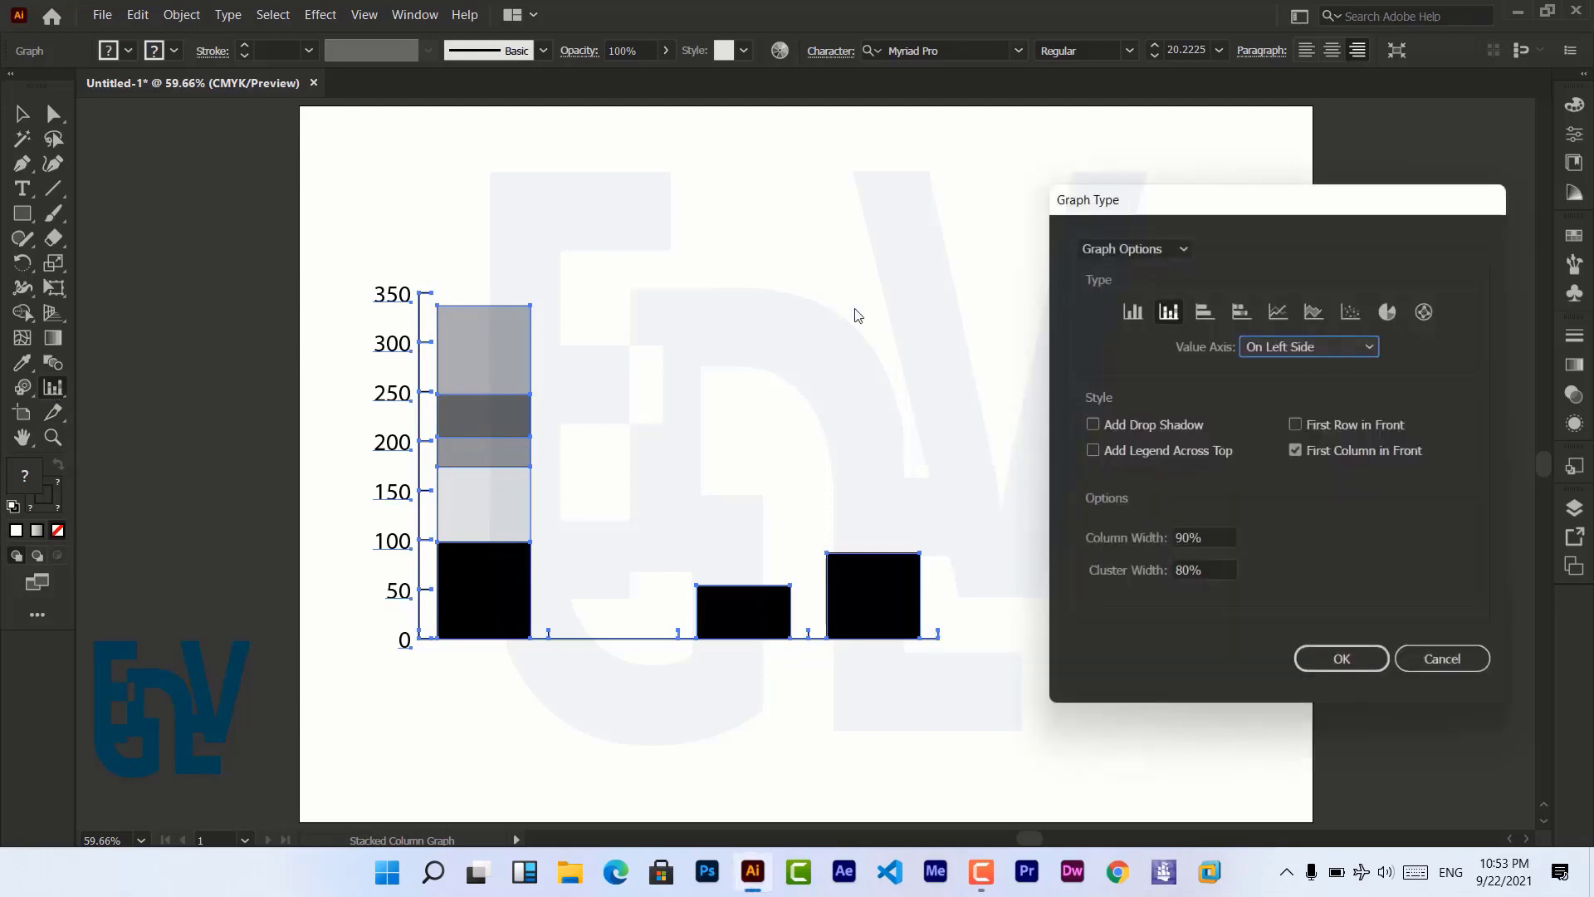
pyautogui.click(1204, 312)
pyautogui.click(1339, 659)
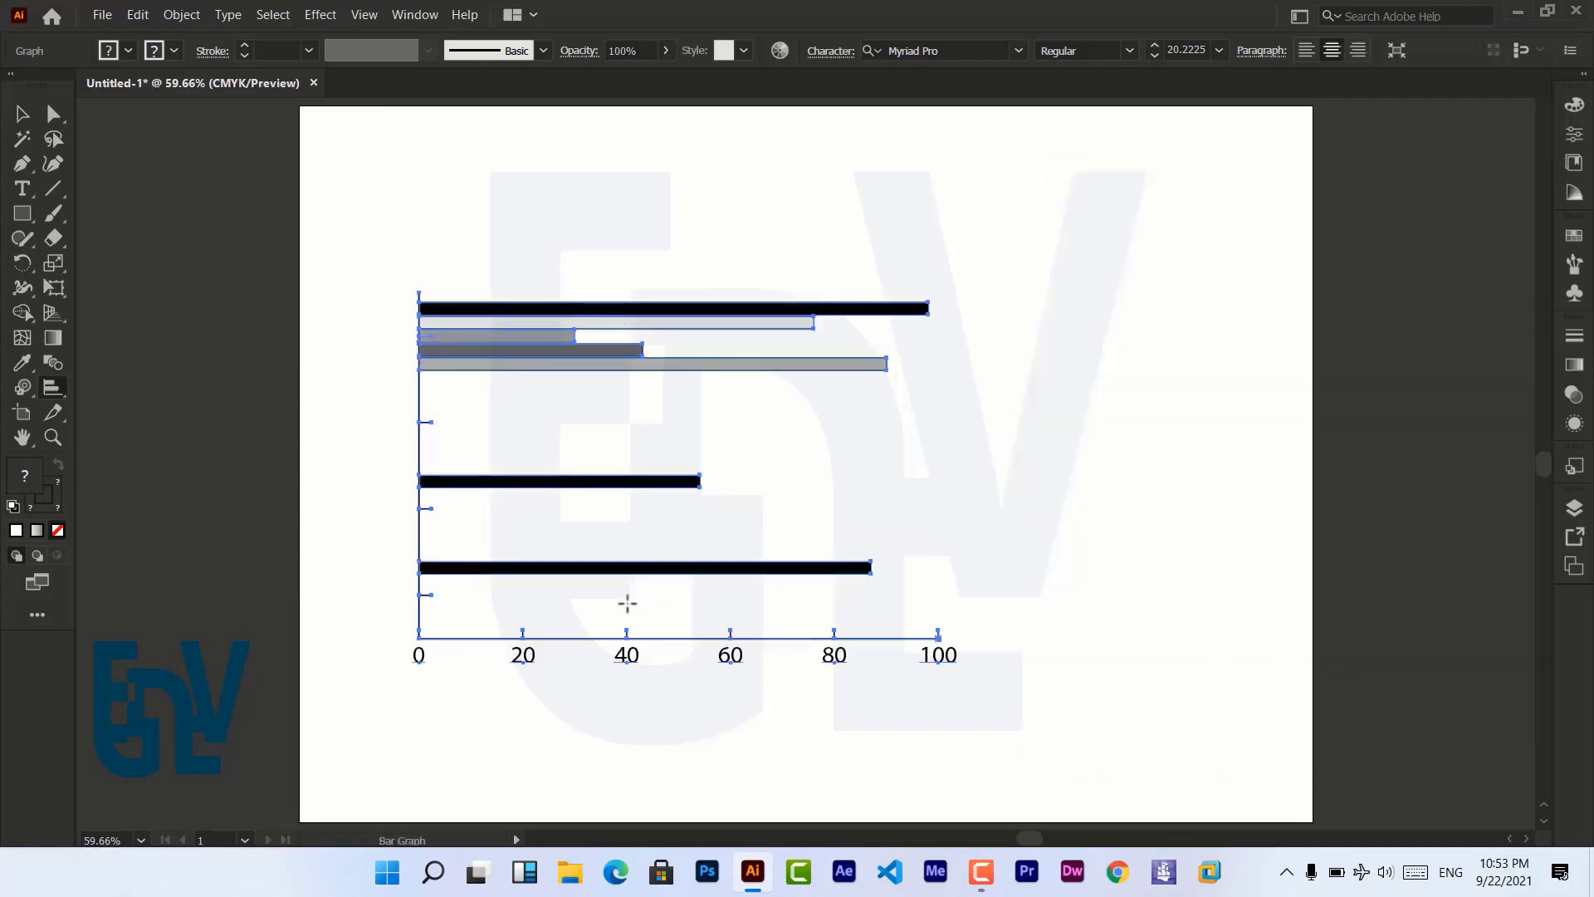
# Switch the bar graph to the stacked bar type.
pyautogui.doubleClick(50, 386)
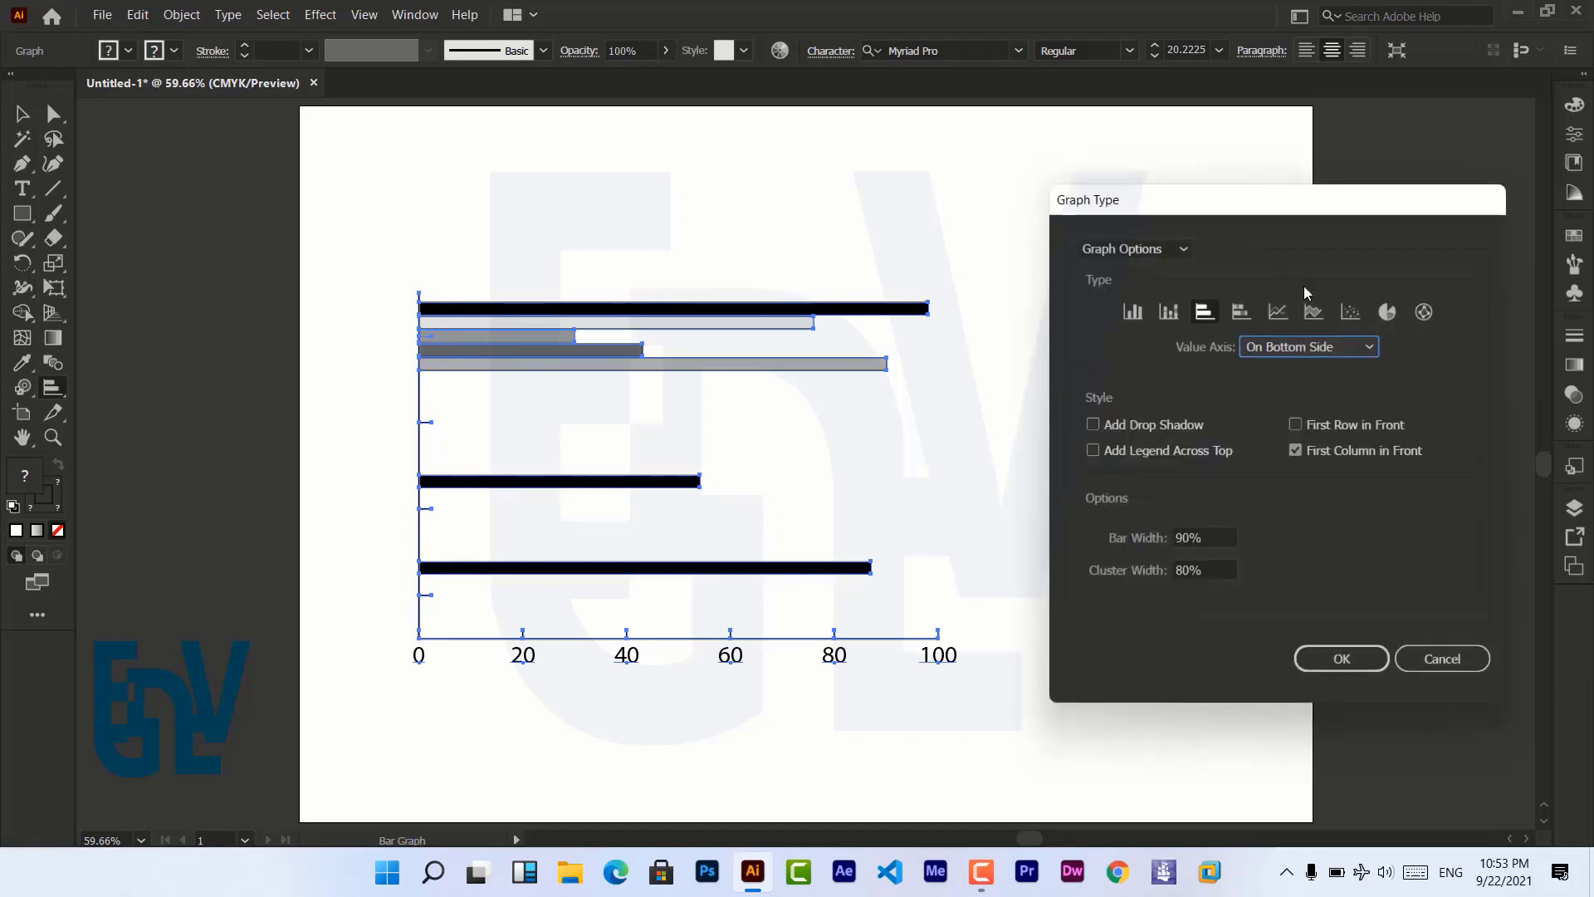
pyautogui.click(1243, 317)
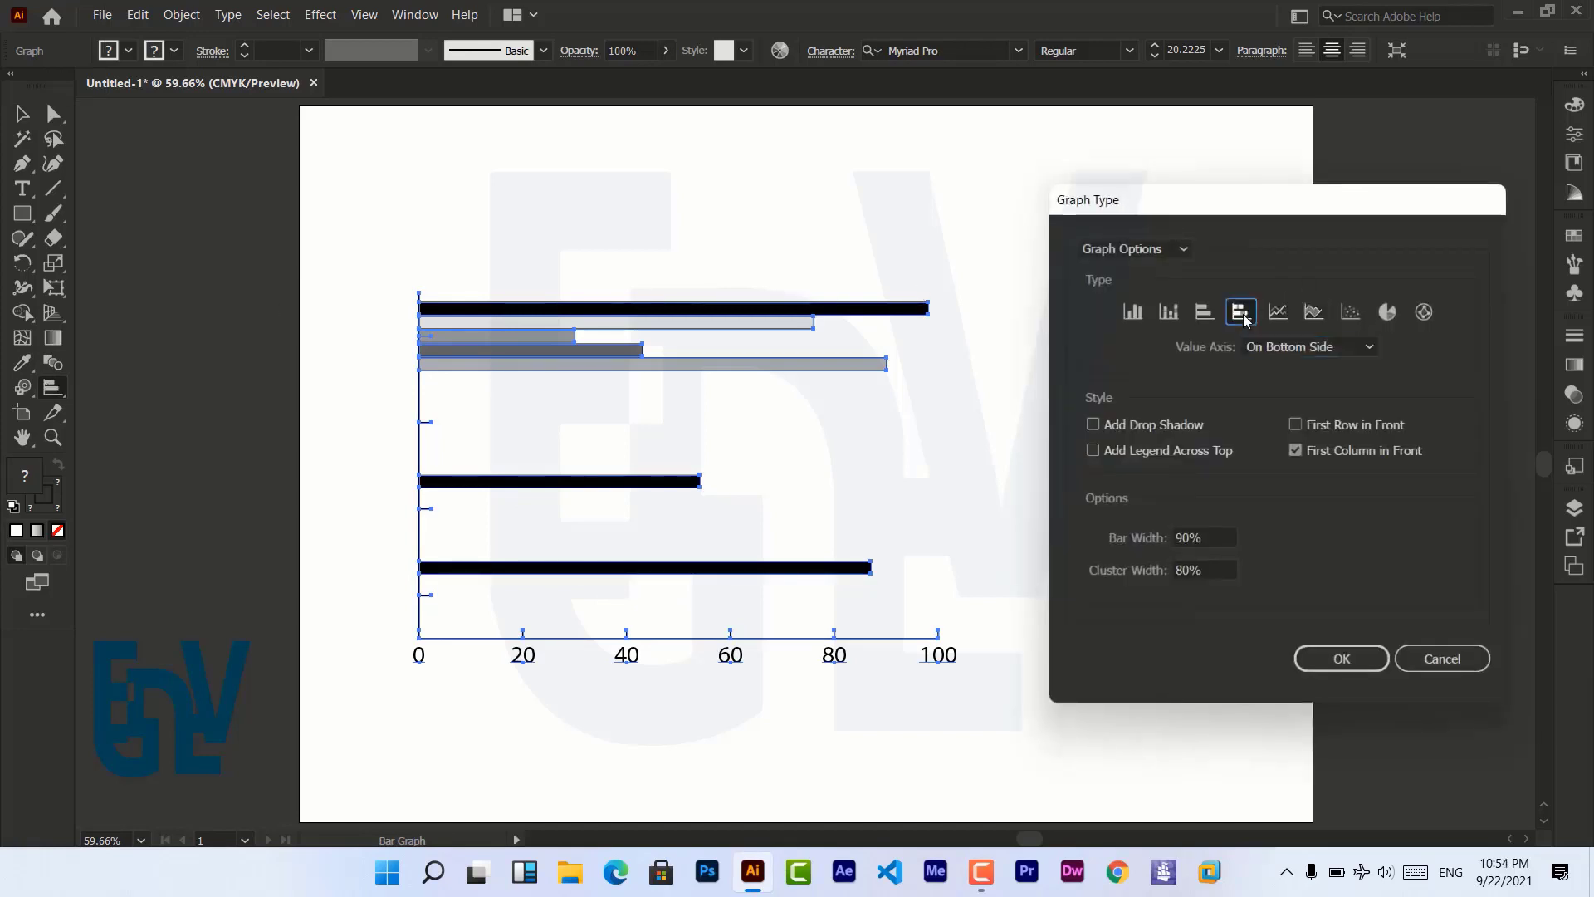
pyautogui.click(1341, 658)
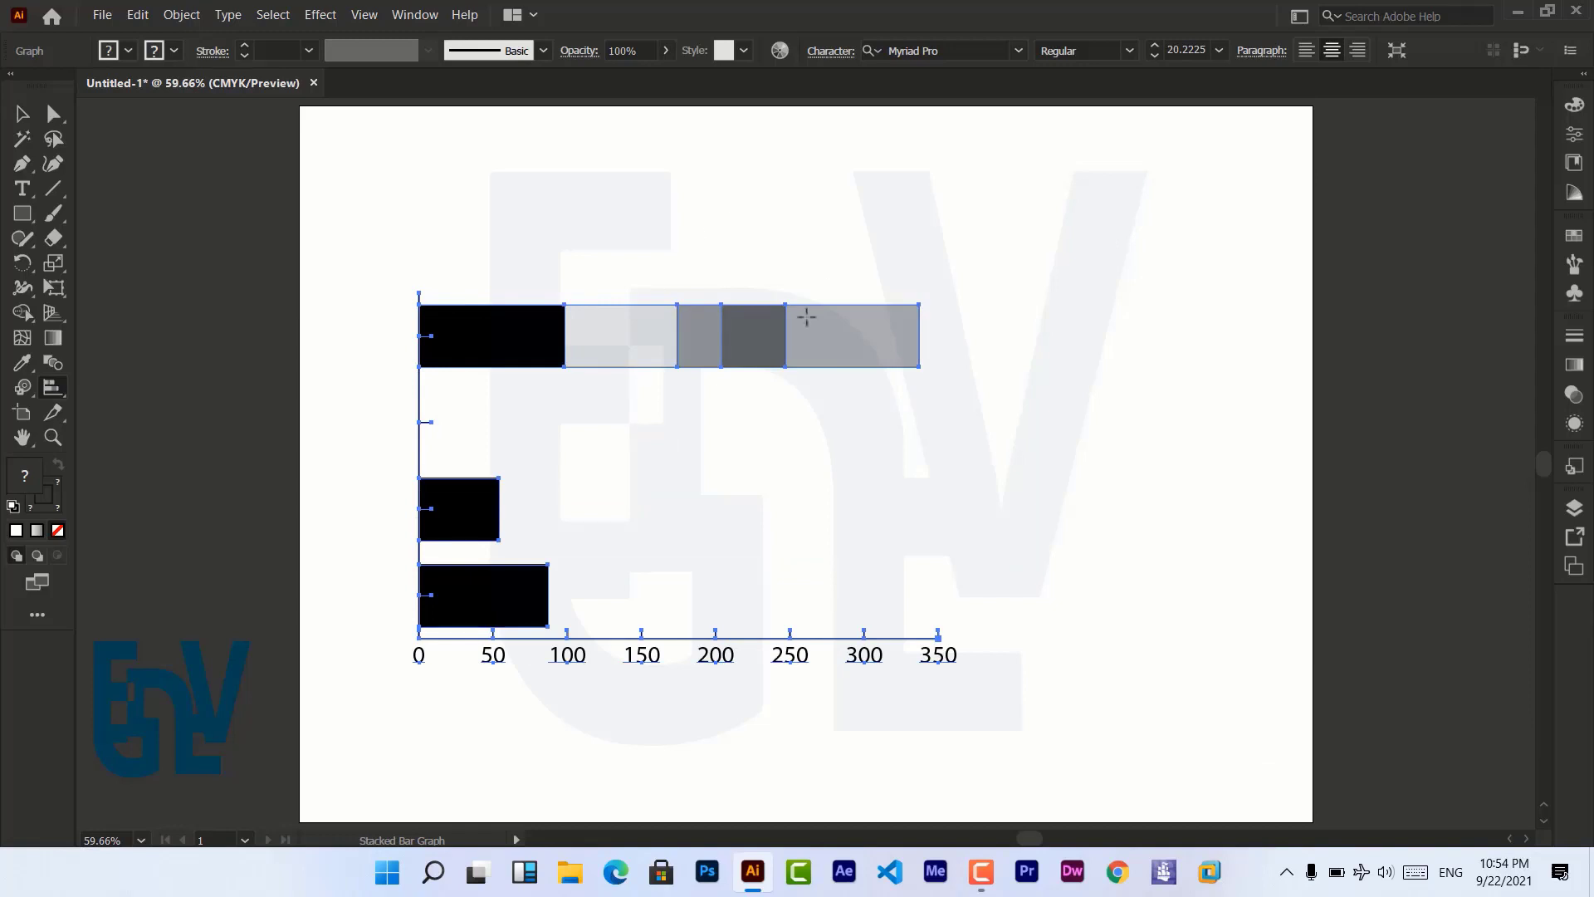
# Convert the stacked bar graph to a line graph.
pyautogui.doubleClick(52, 392)
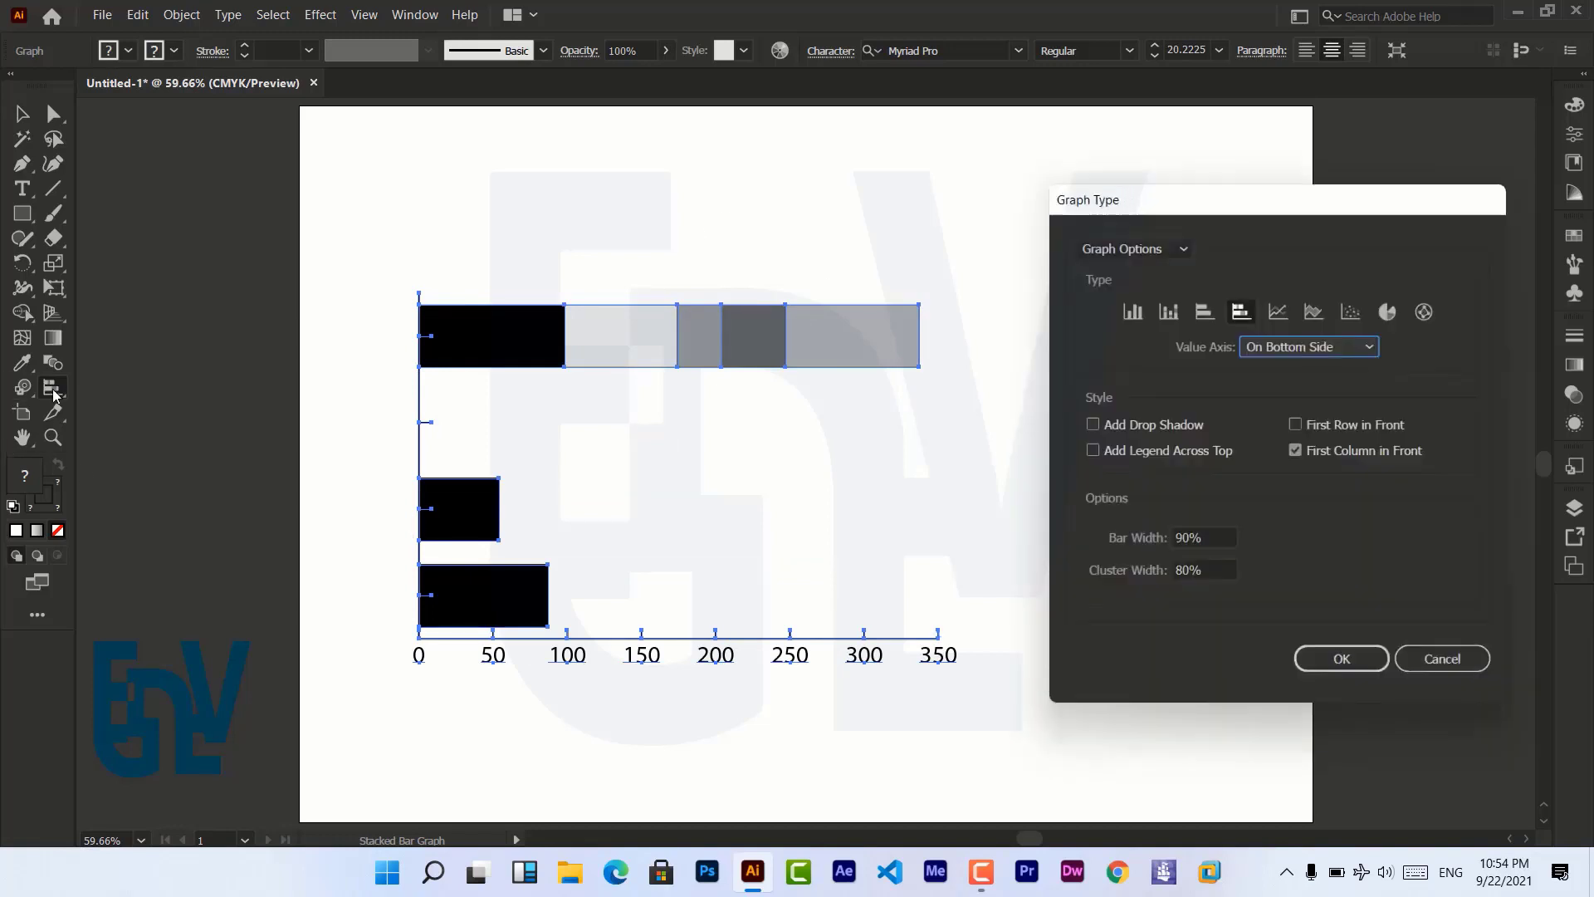
pyautogui.click(1277, 312)
pyautogui.click(1355, 664)
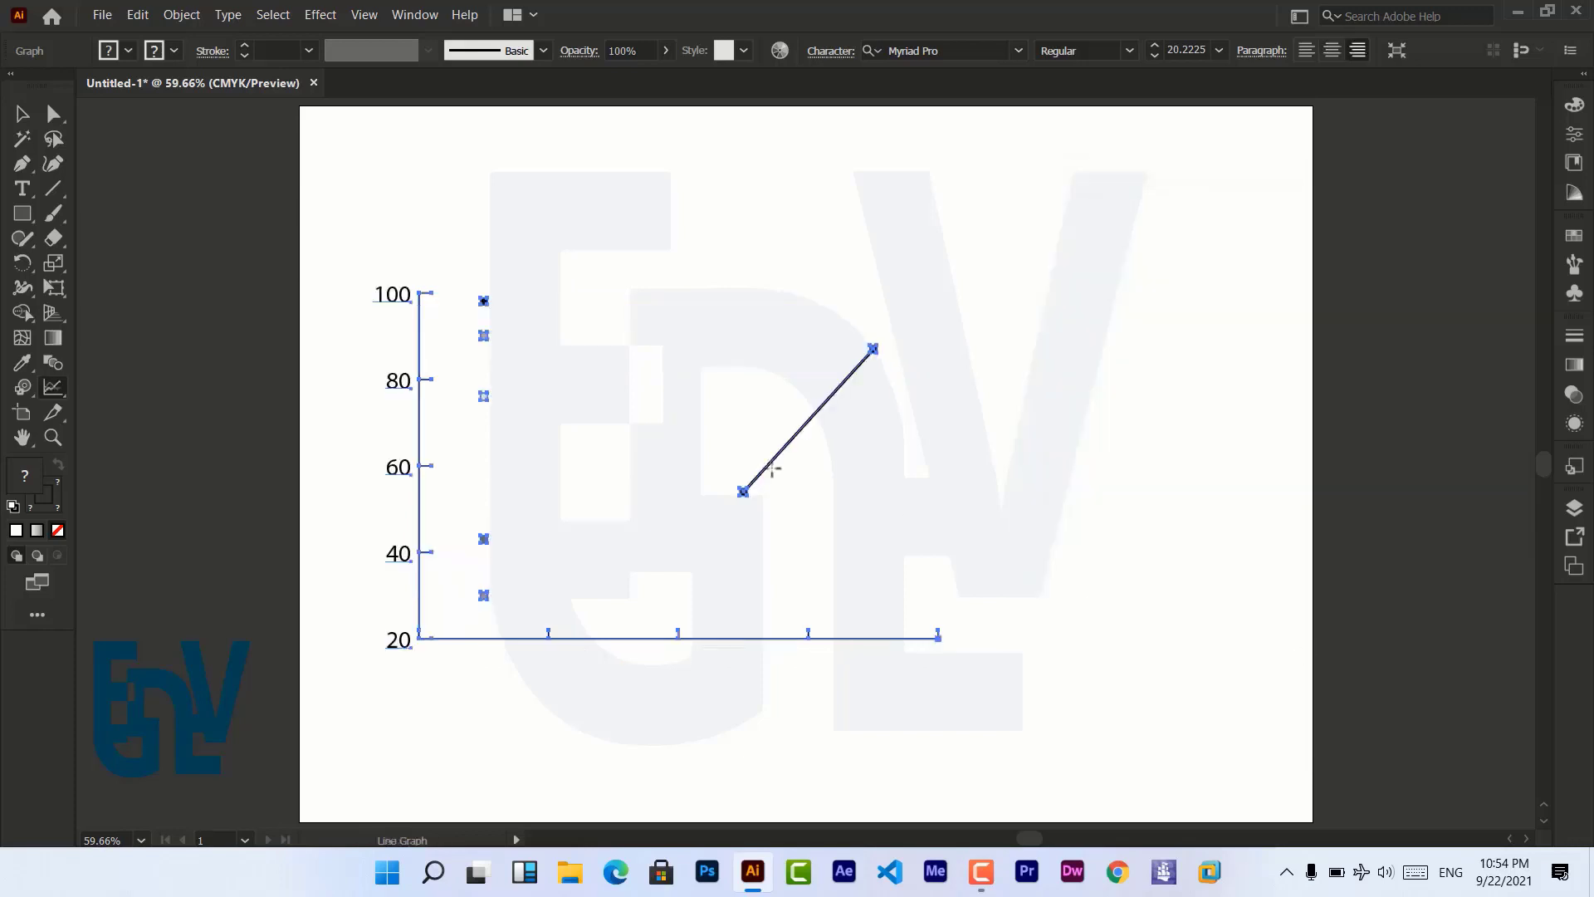
# Change the line graph to a scatter graph, and convert that to a pie graph.
pyautogui.doubleClick(51, 392)
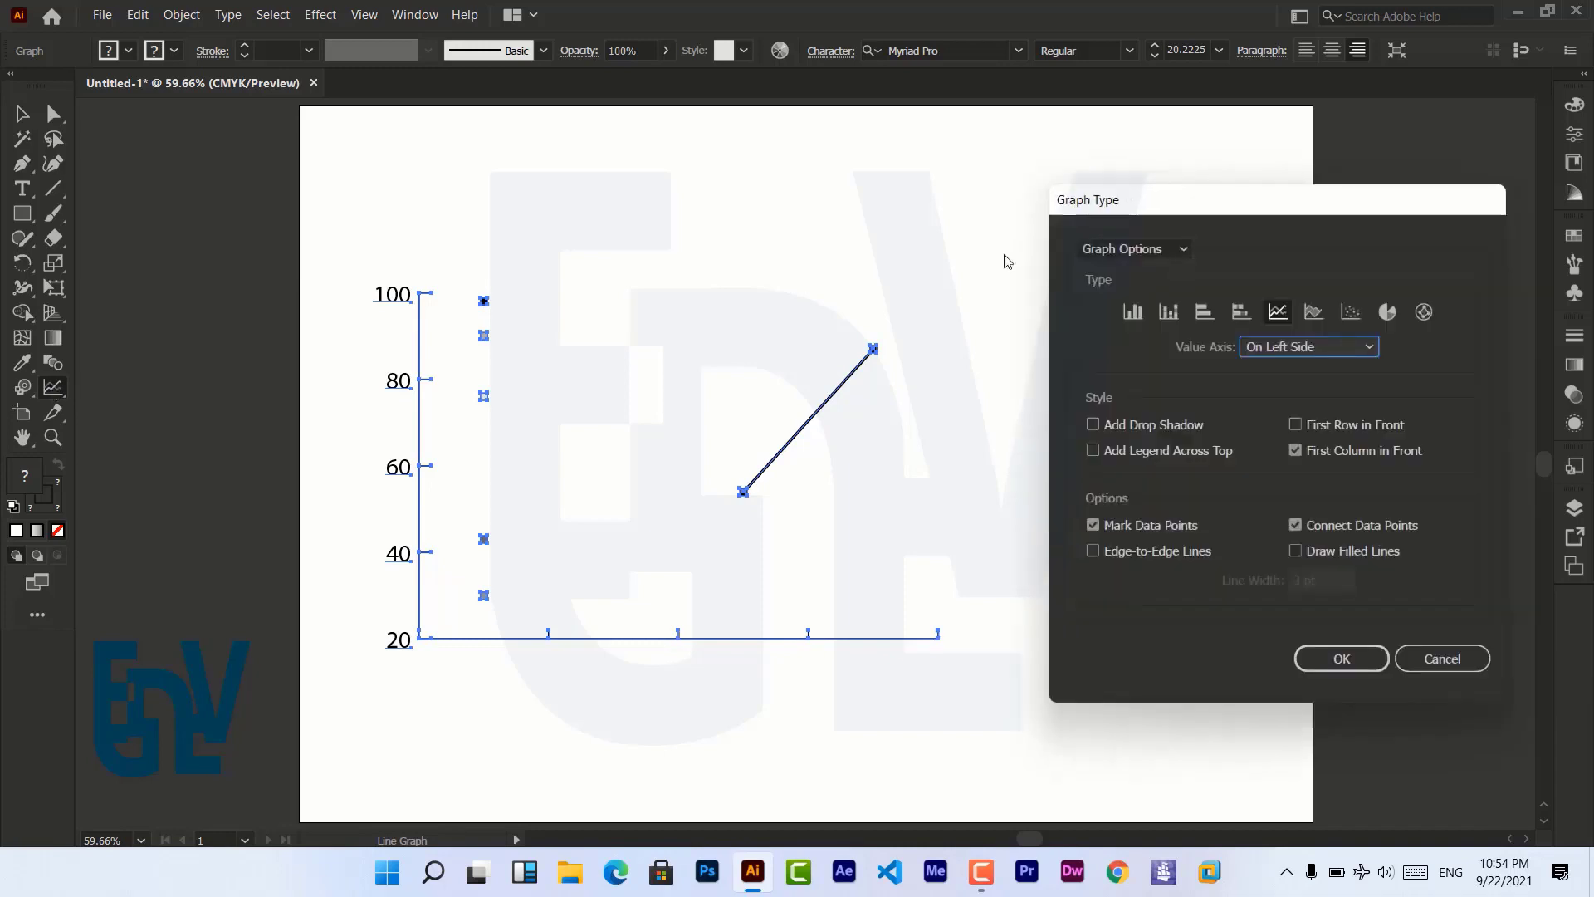
pyautogui.click(1345, 658)
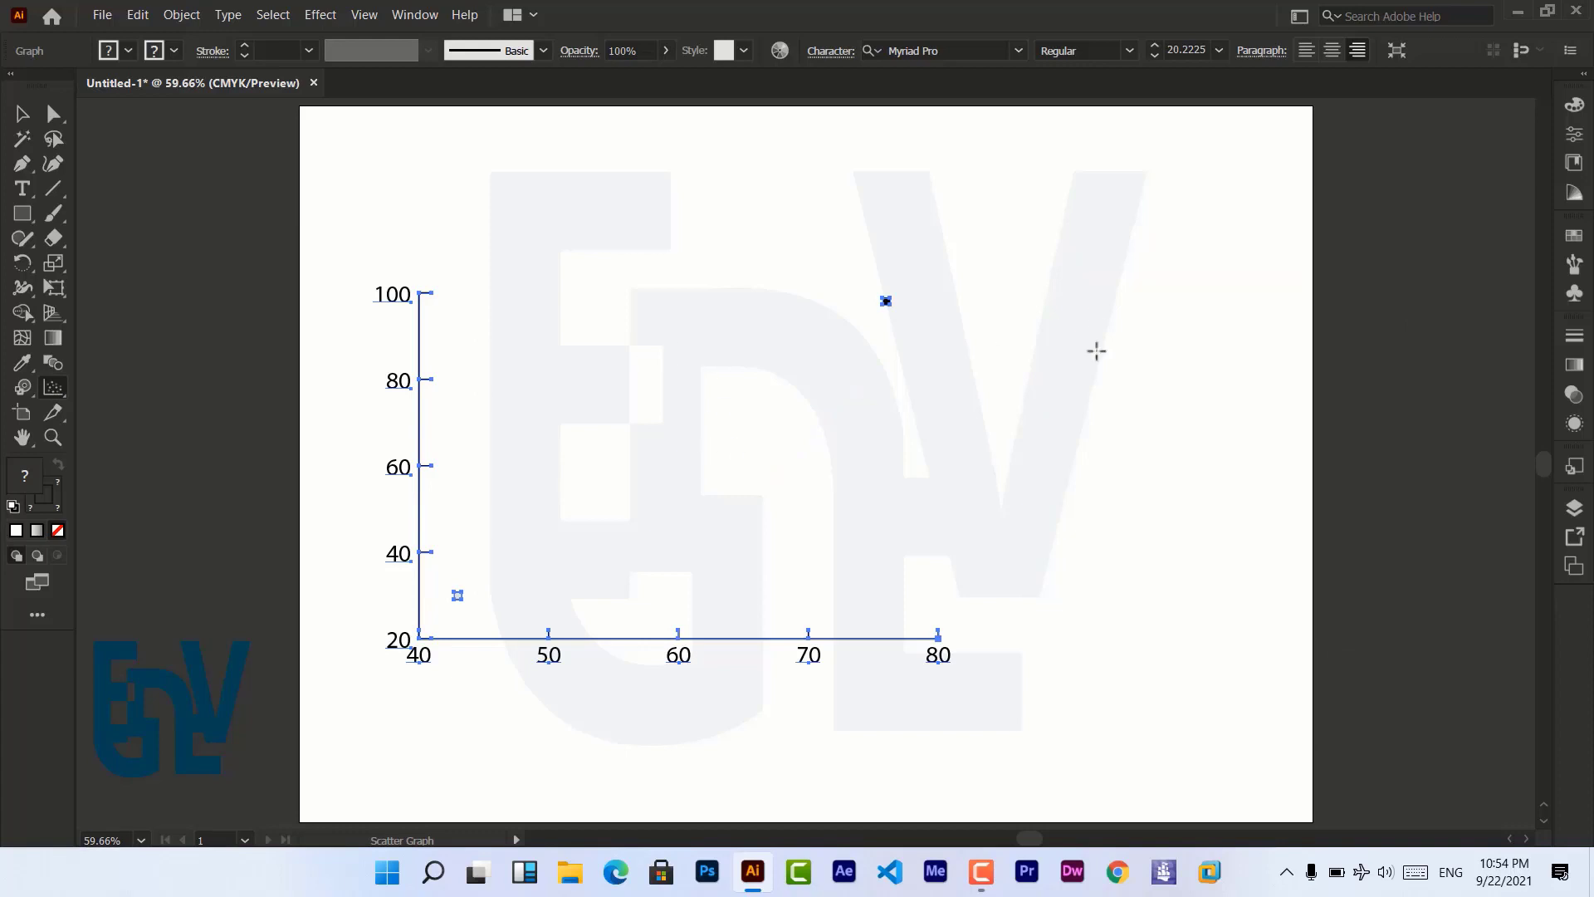
pyautogui.doubleClick(48, 395)
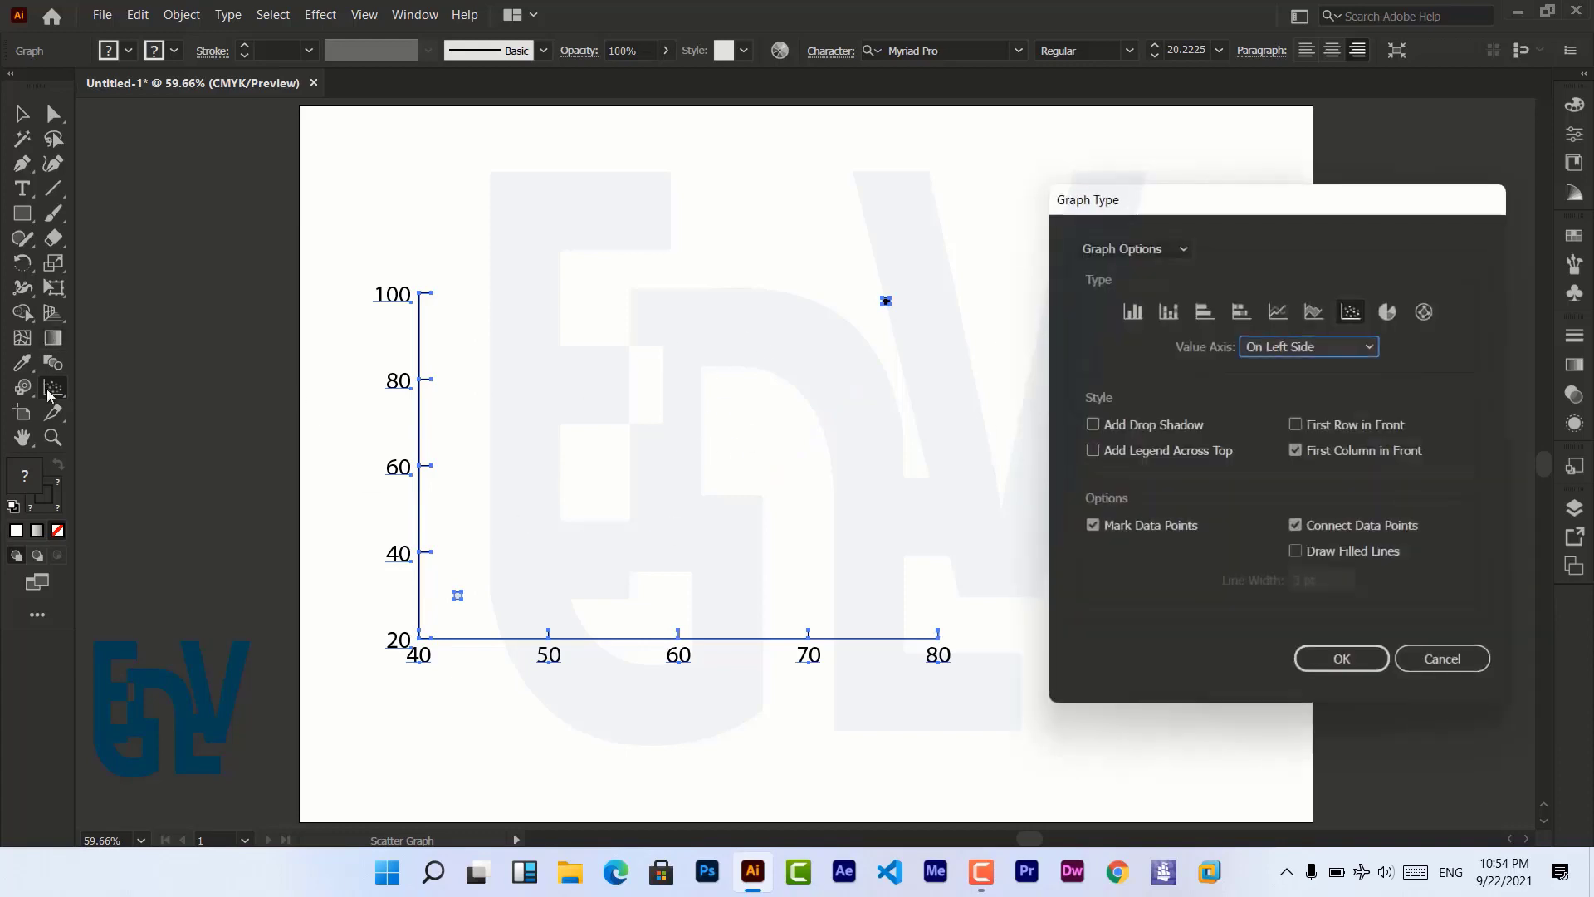
pyautogui.click(1388, 316)
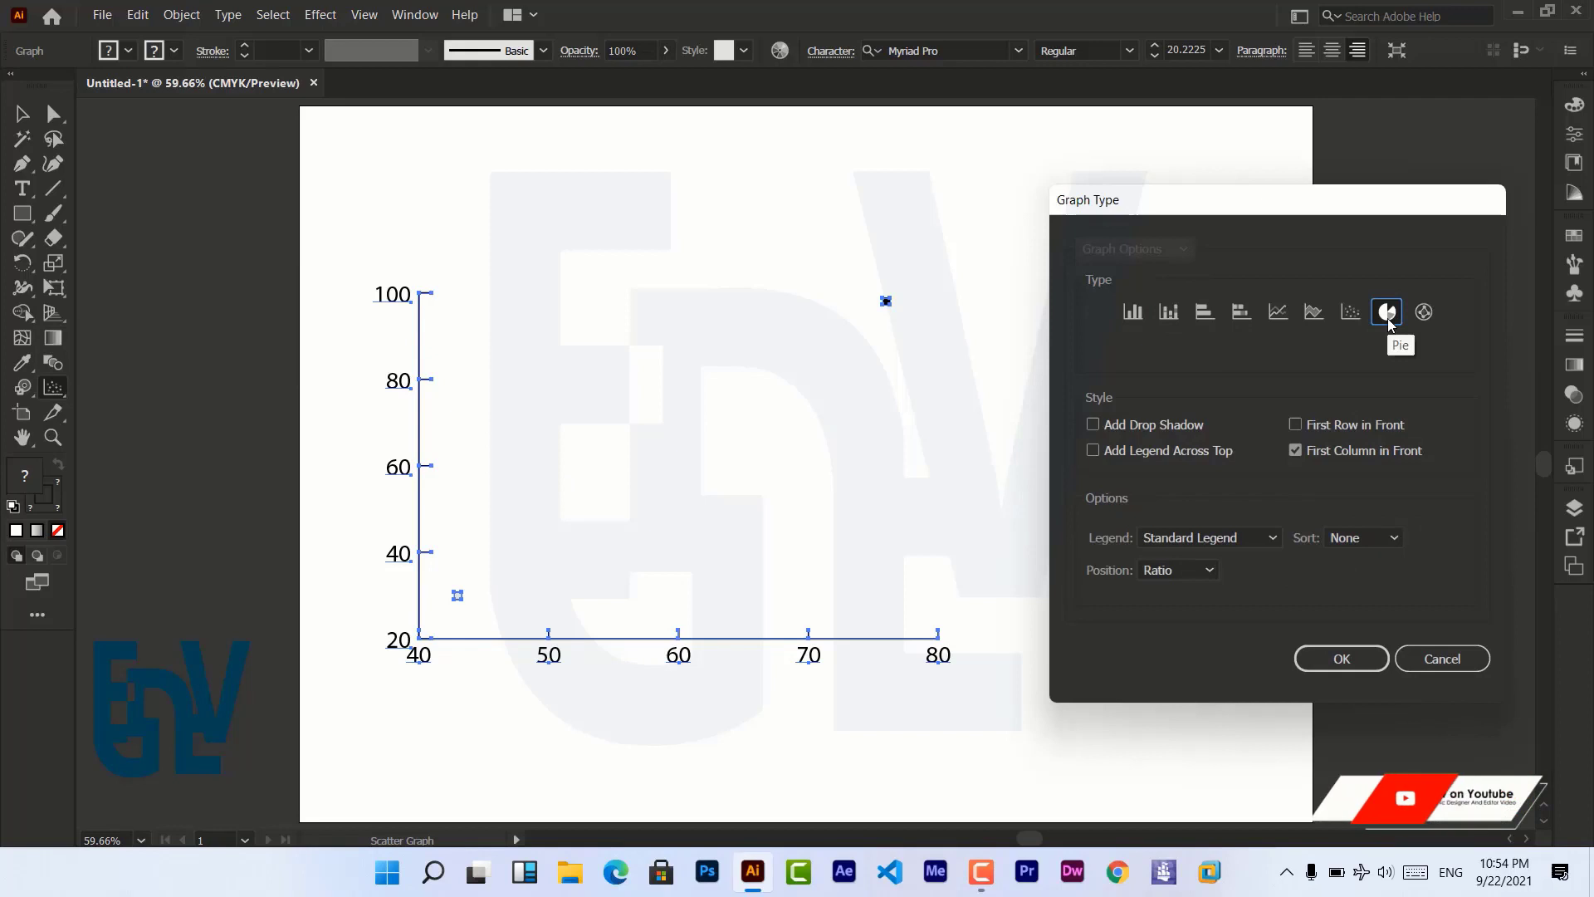
pyautogui.click(1341, 658)
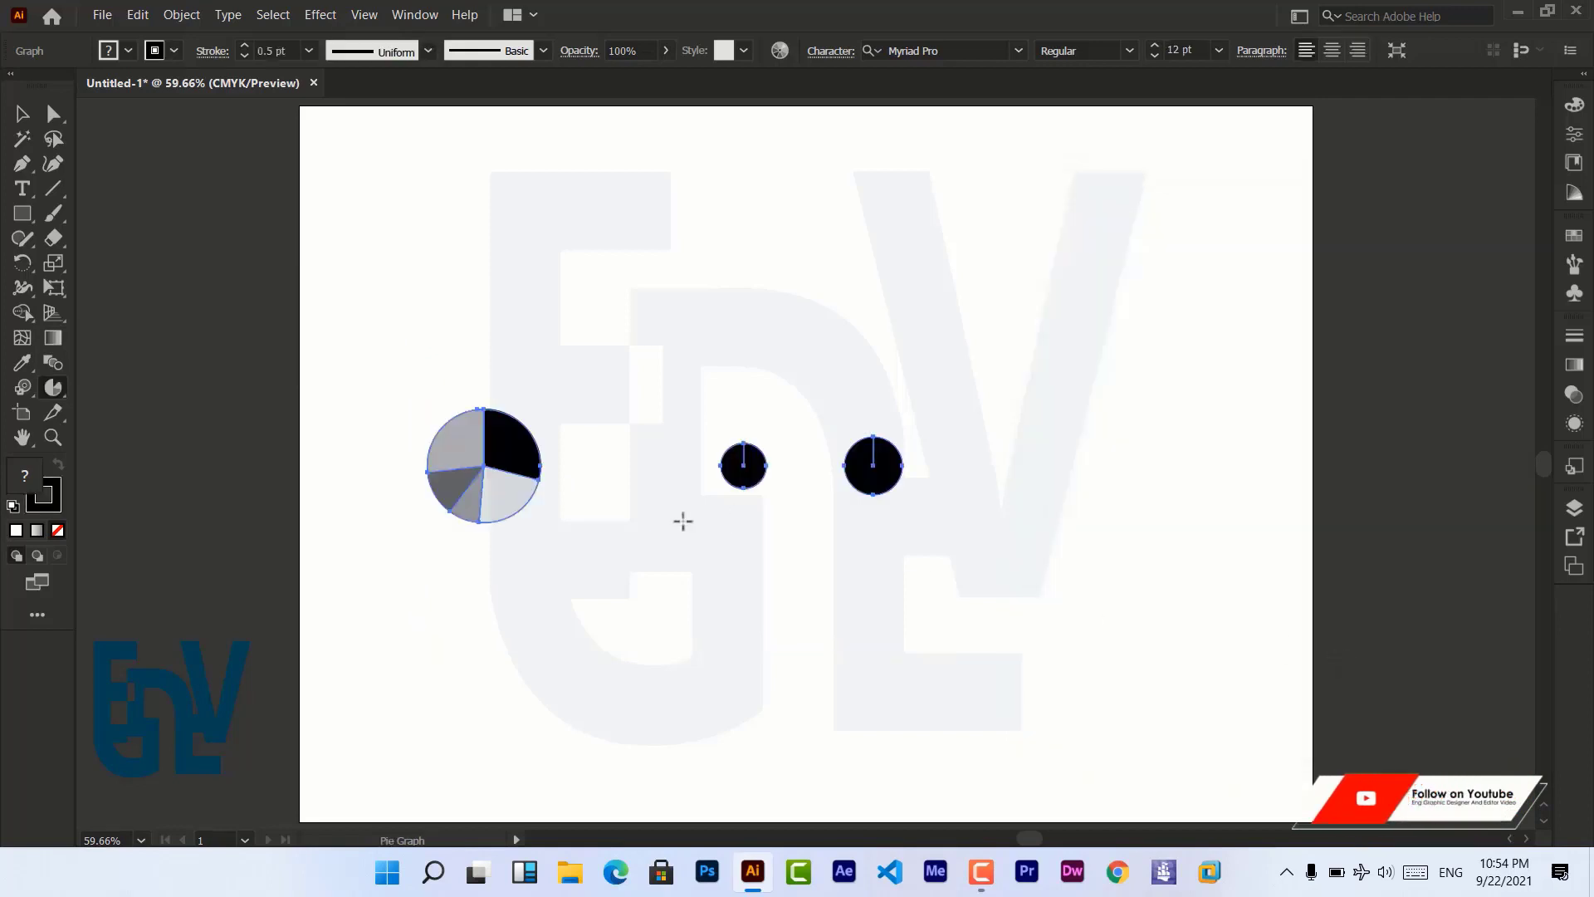
# Inspect the pie graph's slices up close and convert the graph to a radar graph.
pyautogui.hotkey('ctrl', '=')
pyautogui.hotkey('ctrl', '=')
pyautogui.hotkey('ctrl', '=')
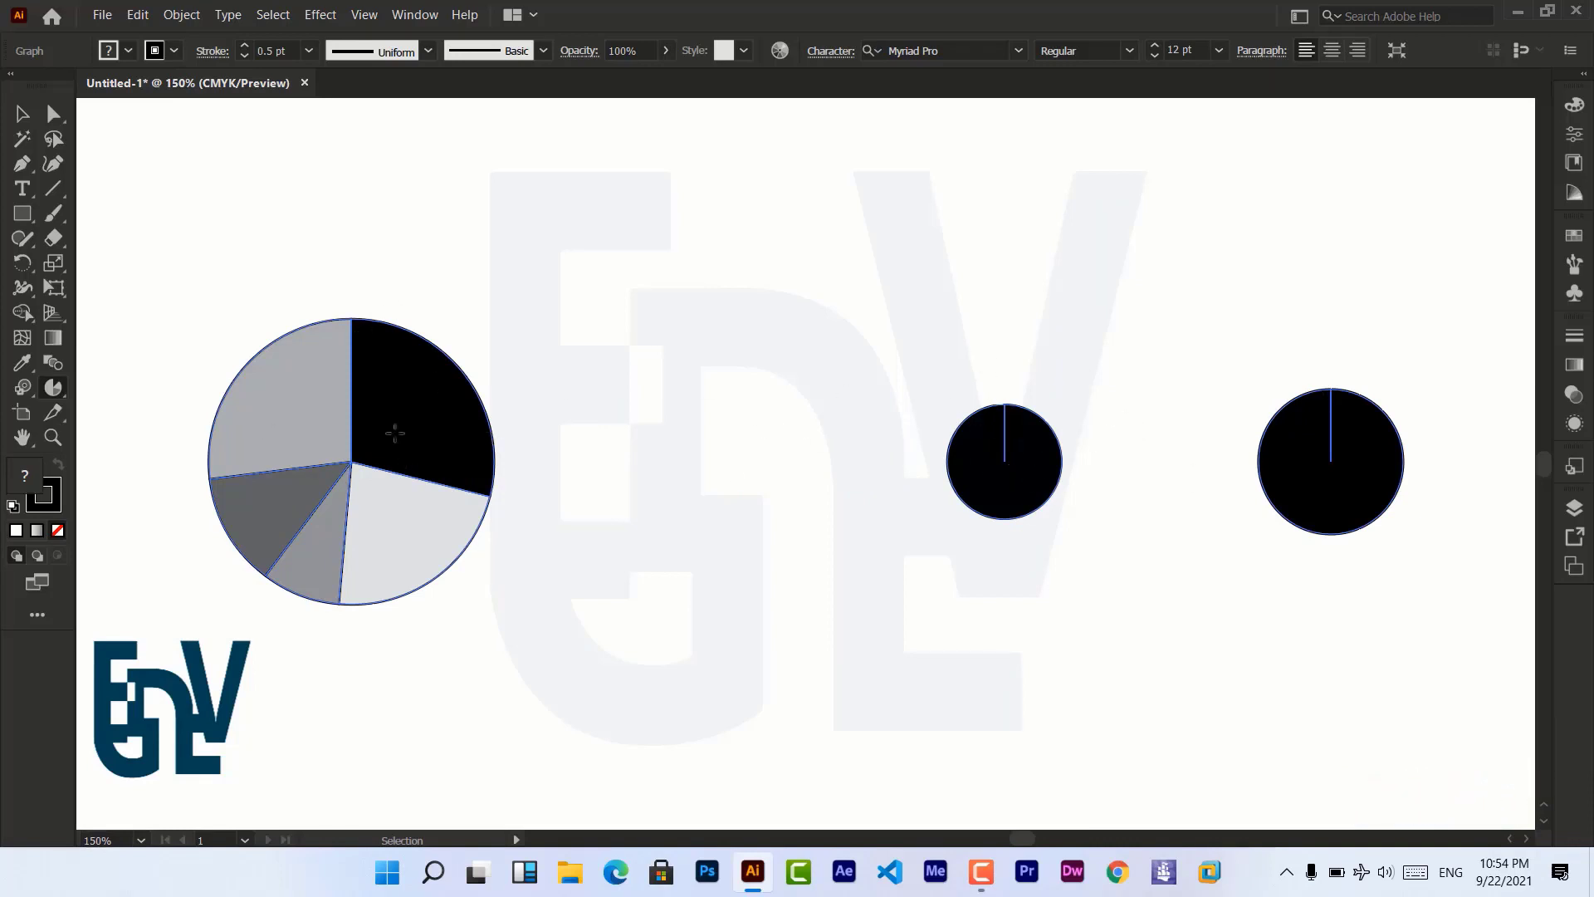
pyautogui.hotkey('ctrl', '-')
pyautogui.hotkey('ctrl', '-')
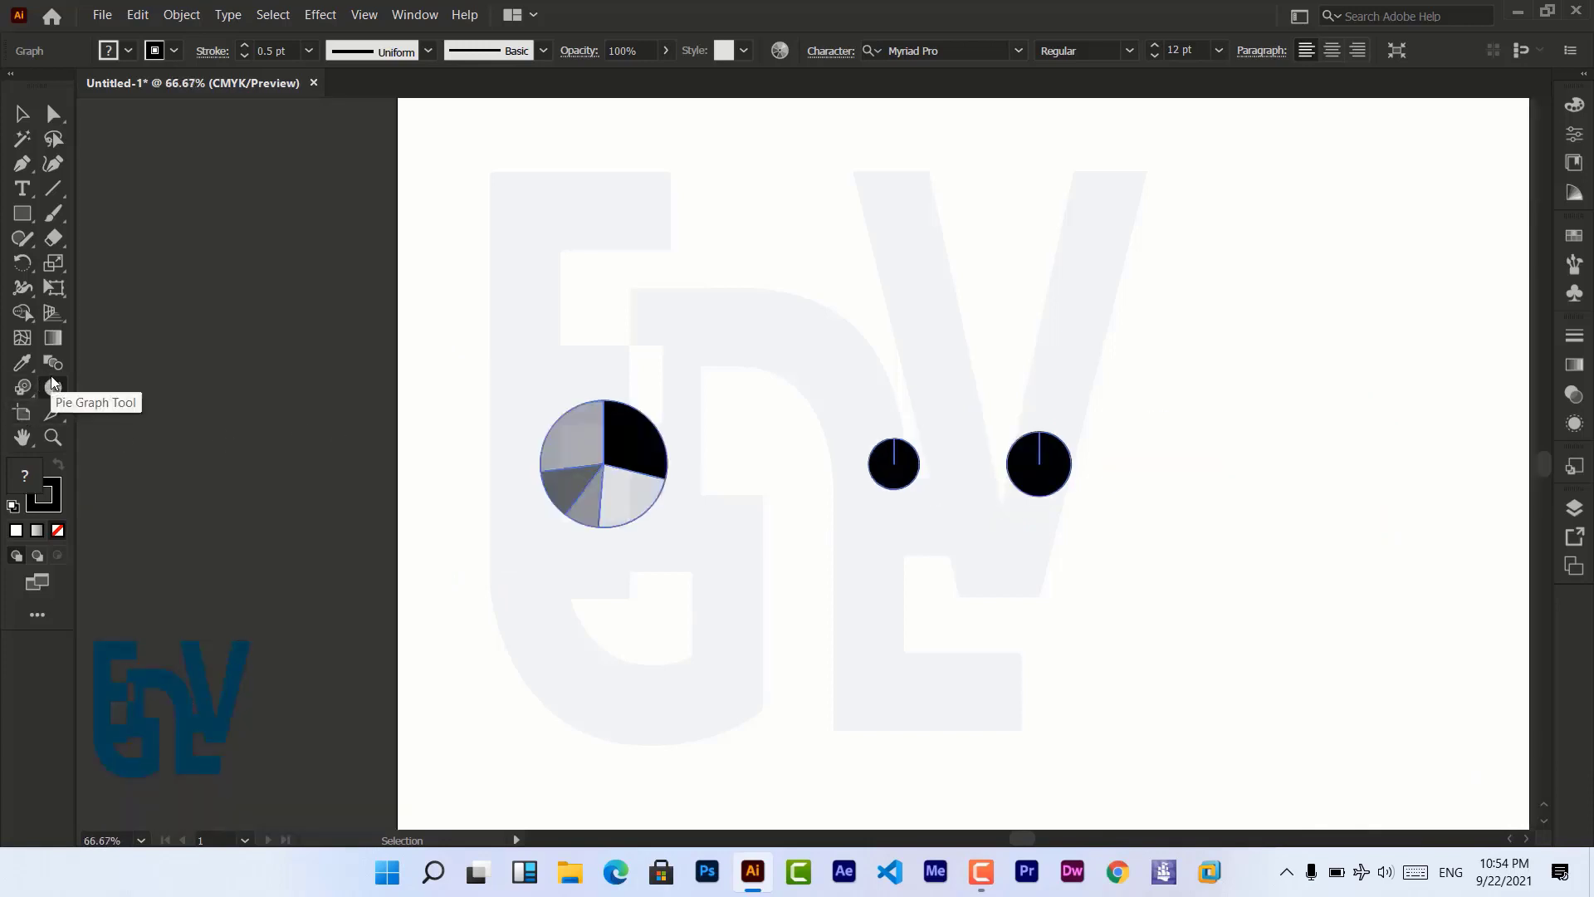
pyautogui.hotkey('ctrl', '0')
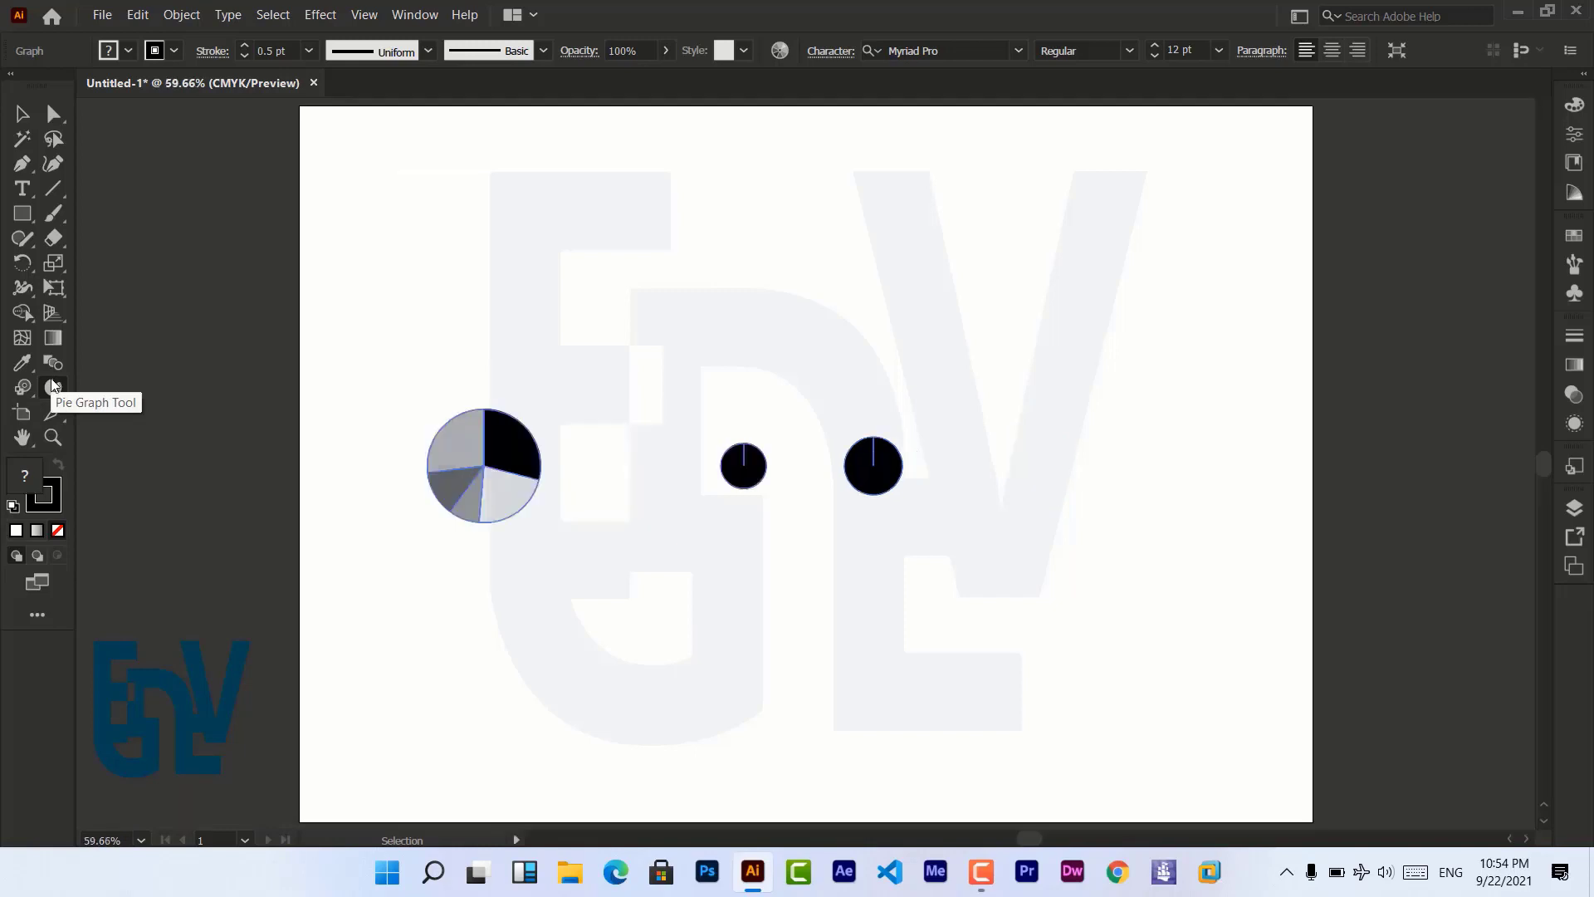
pyautogui.click(52, 388)
pyautogui.doubleClick(51, 385)
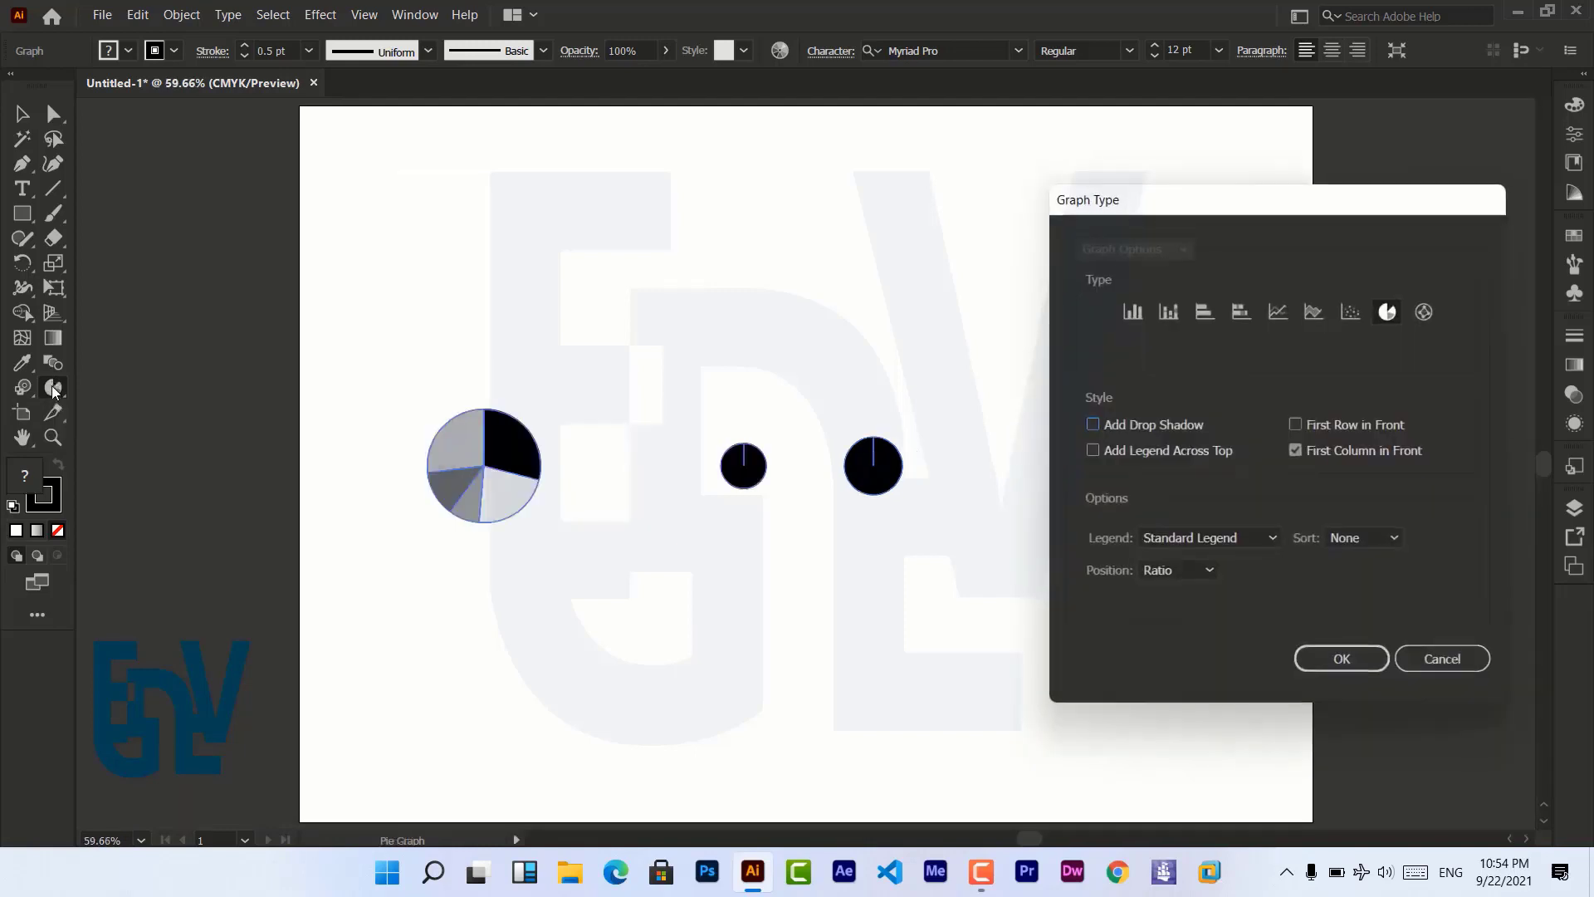
pyautogui.click(1422, 311)
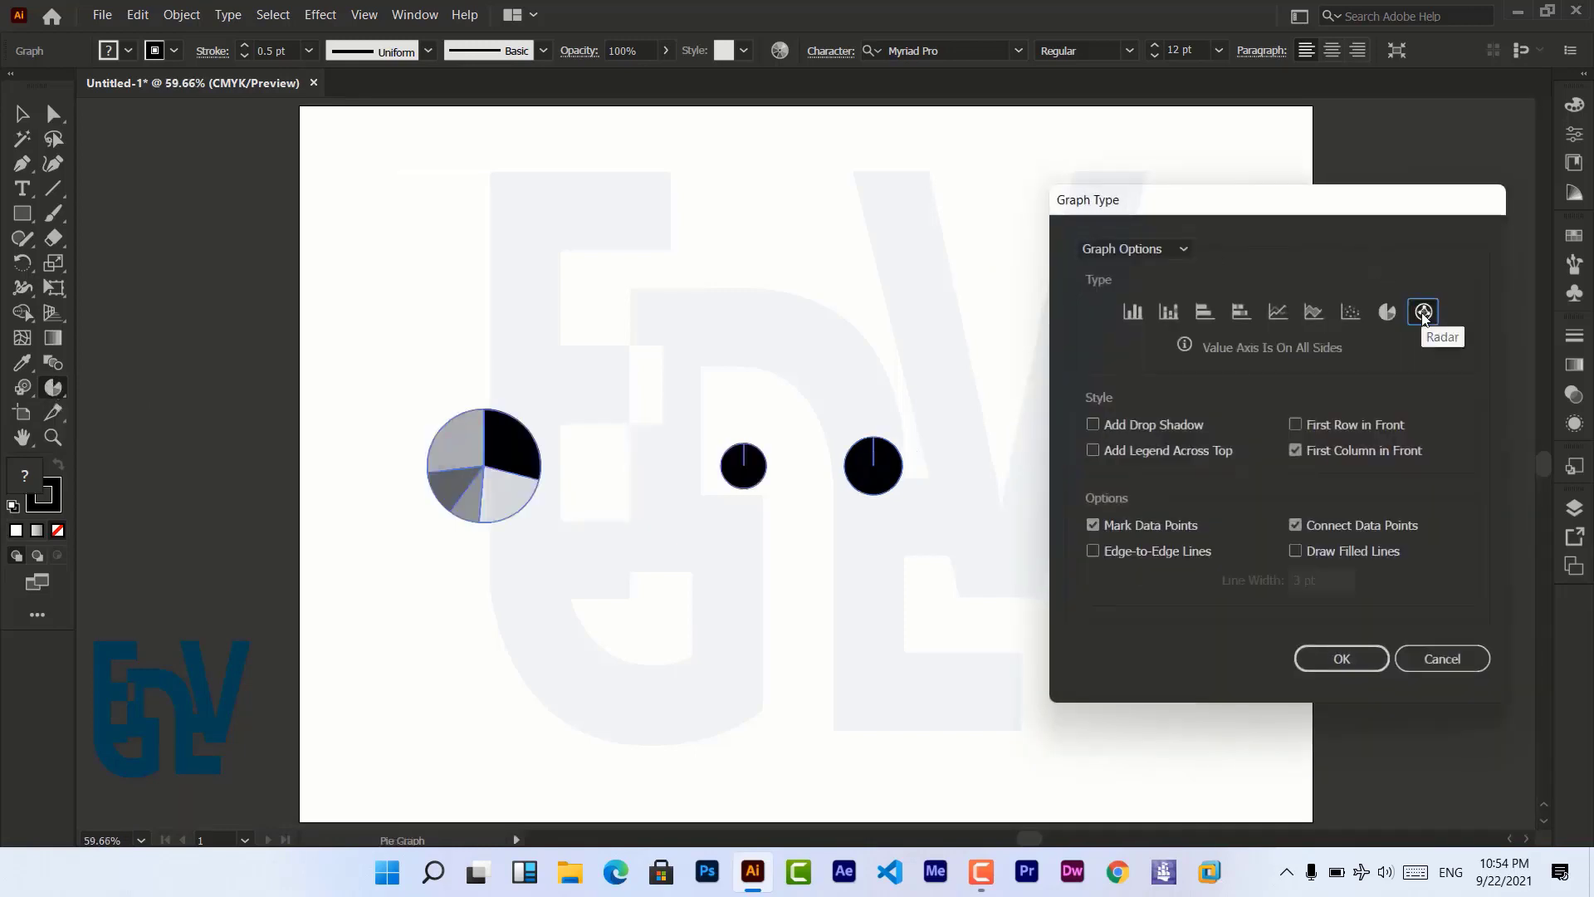
pyautogui.click(1346, 653)
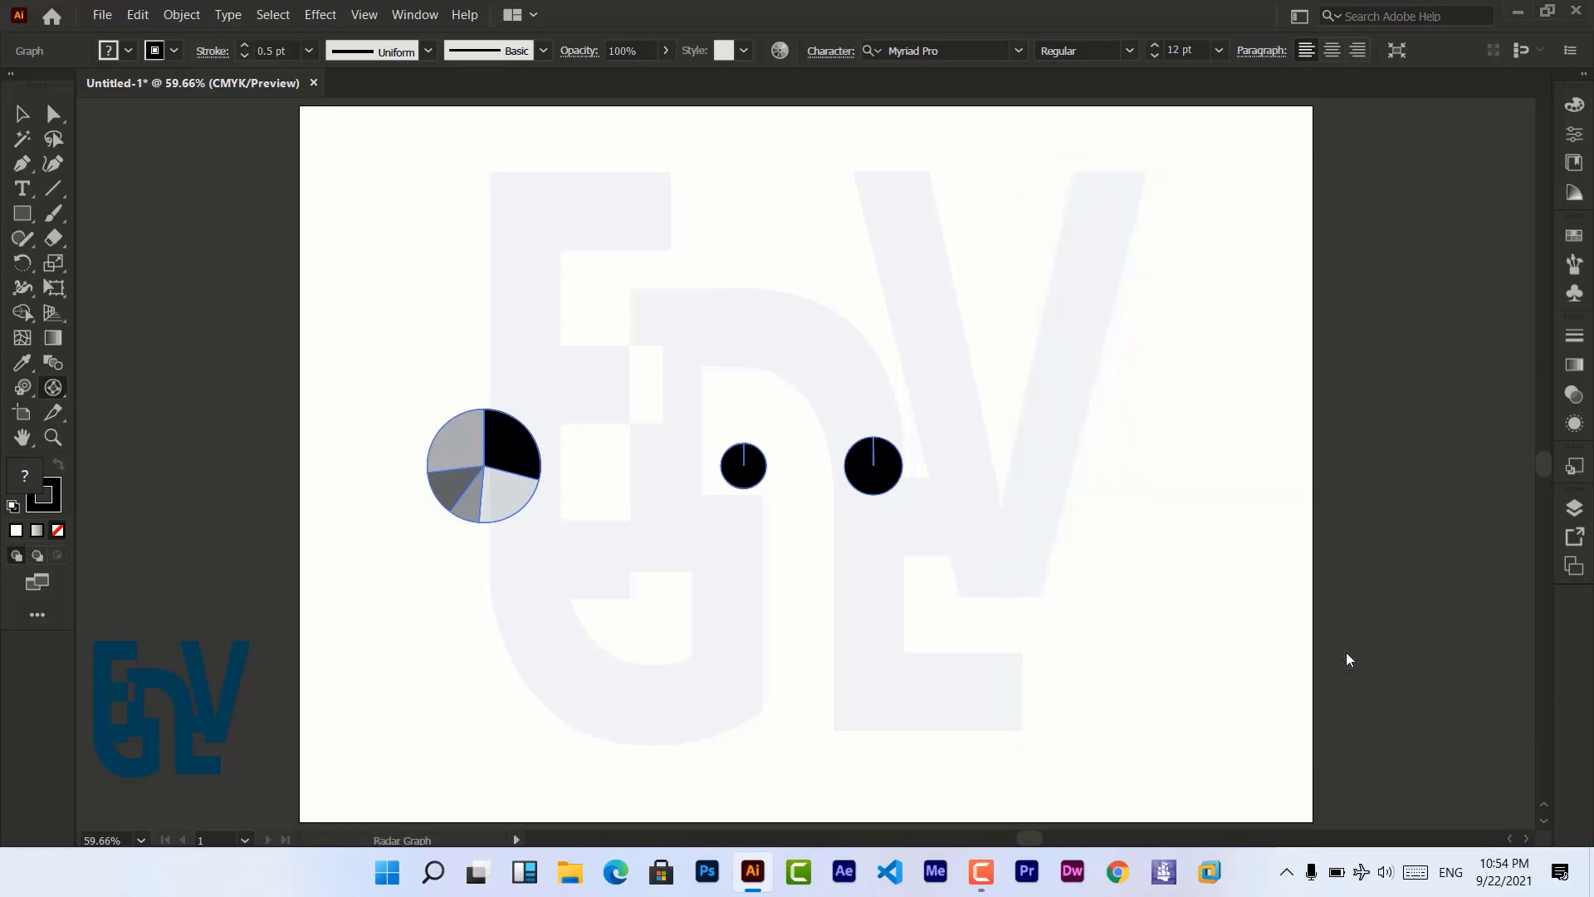
# Examine the radar graph at actual size and delete it from the artboard.
pyautogui.hotkey('ctrl', '1')
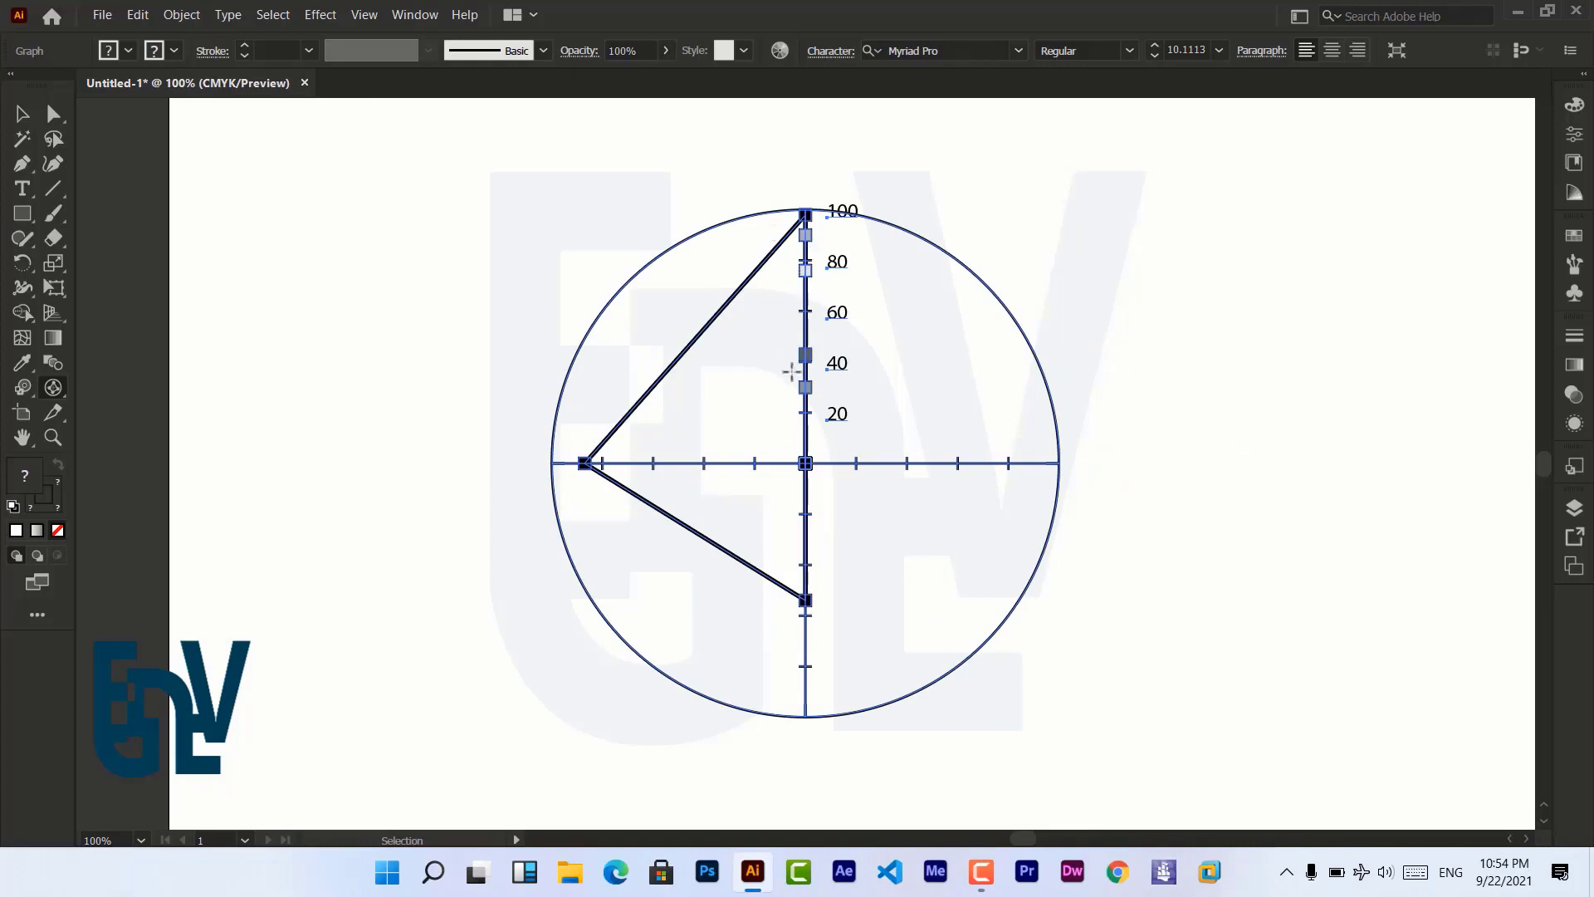
pyautogui.hotkey('ctrl', '-')
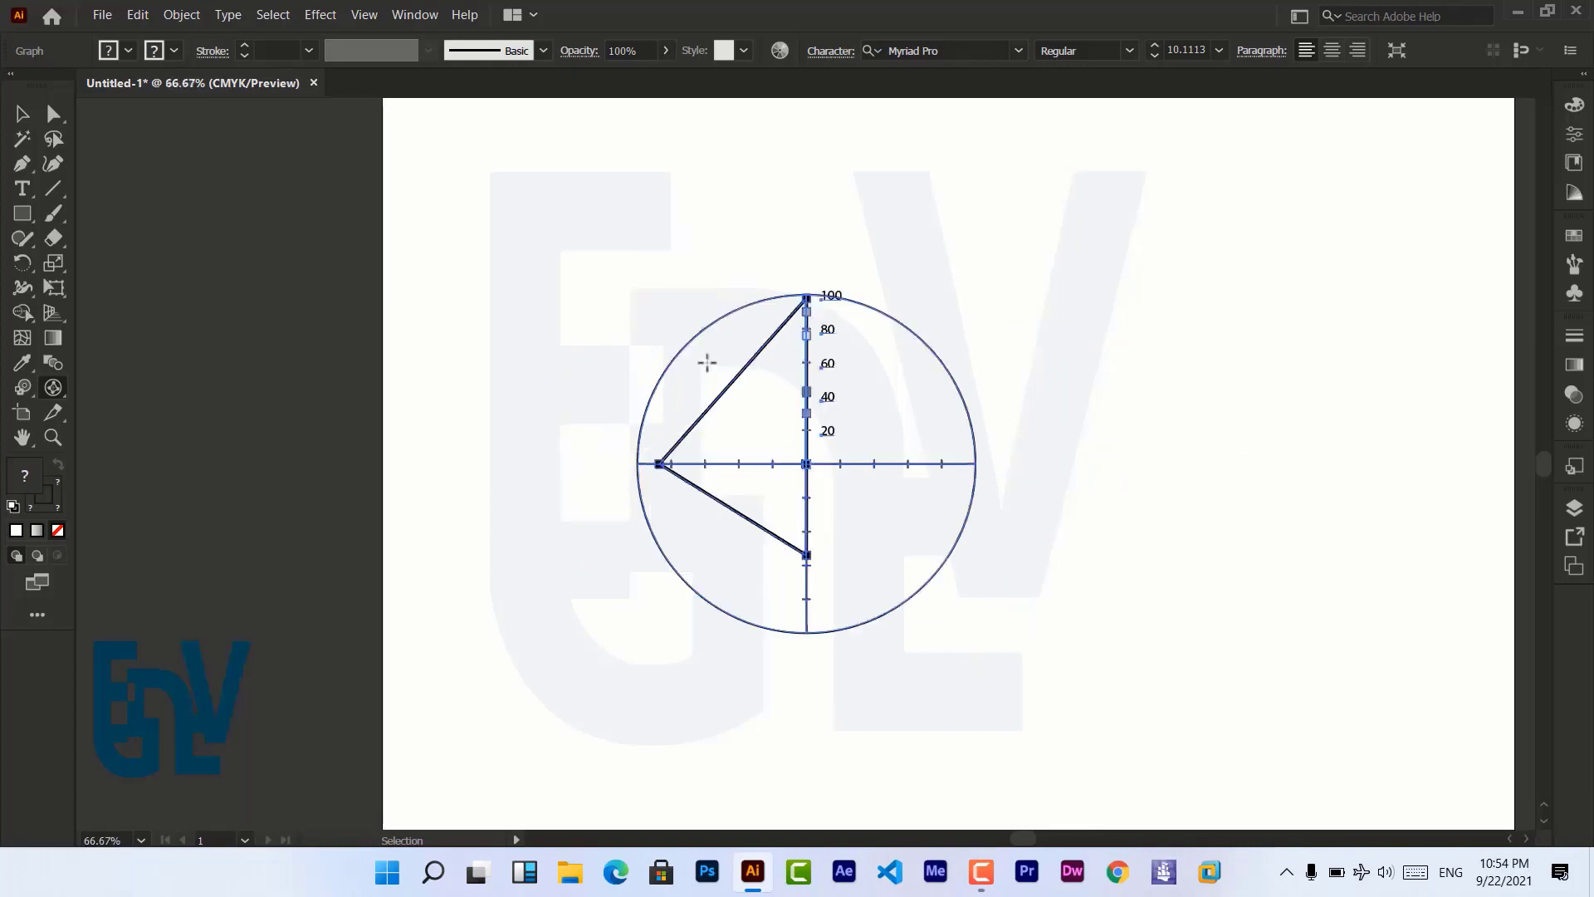
pyautogui.hotkey('ctrl', '0')
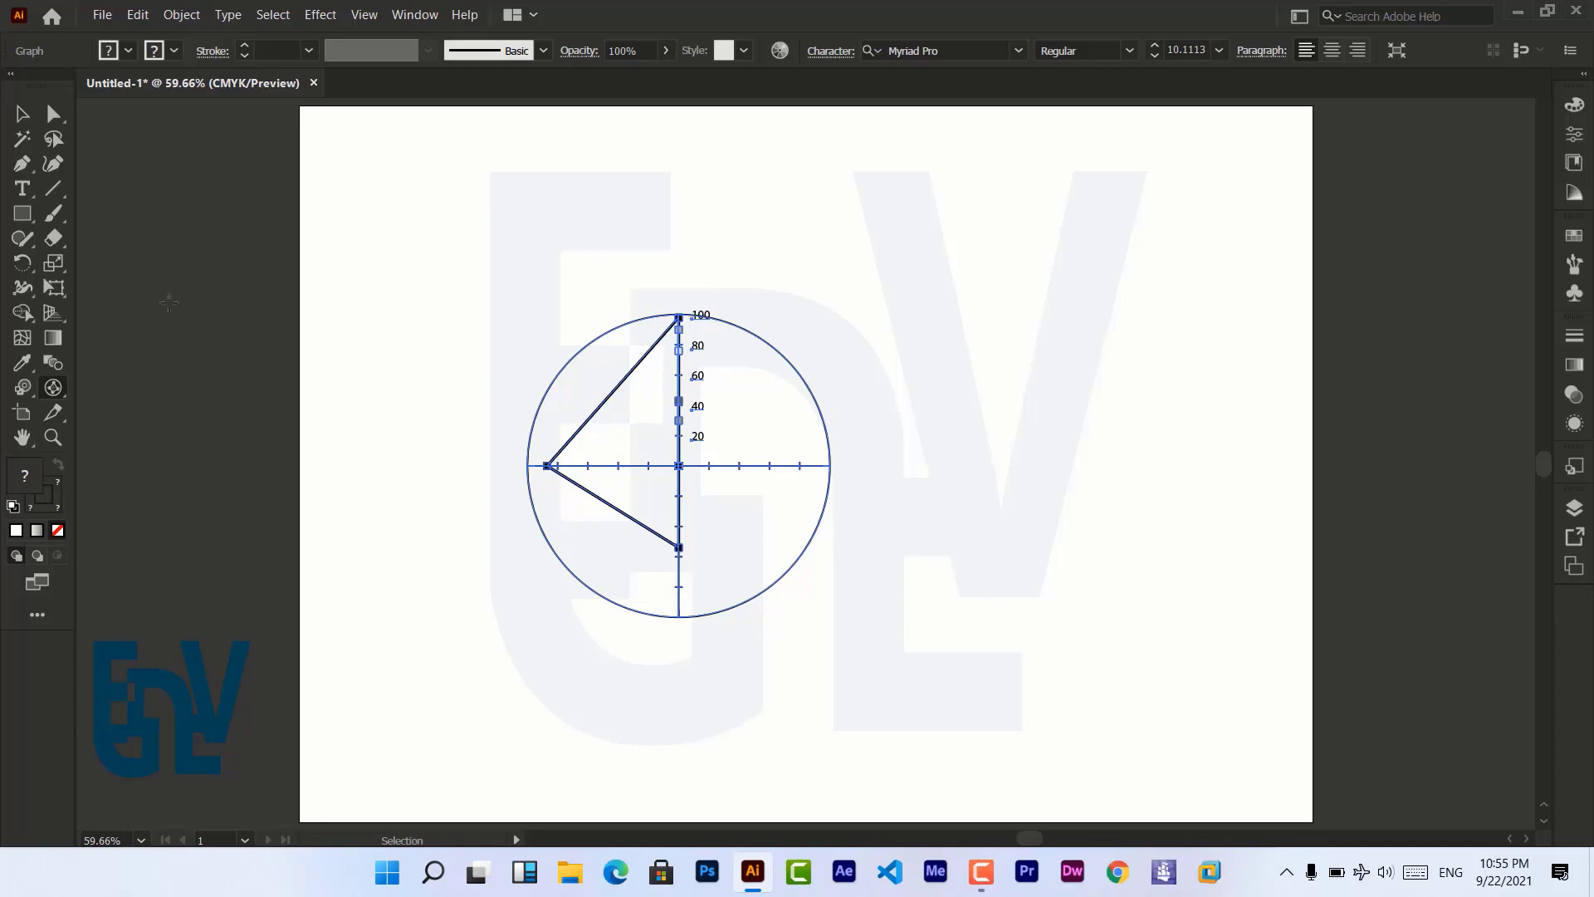
pyautogui.click(57, 391)
pyautogui.press('Delete')
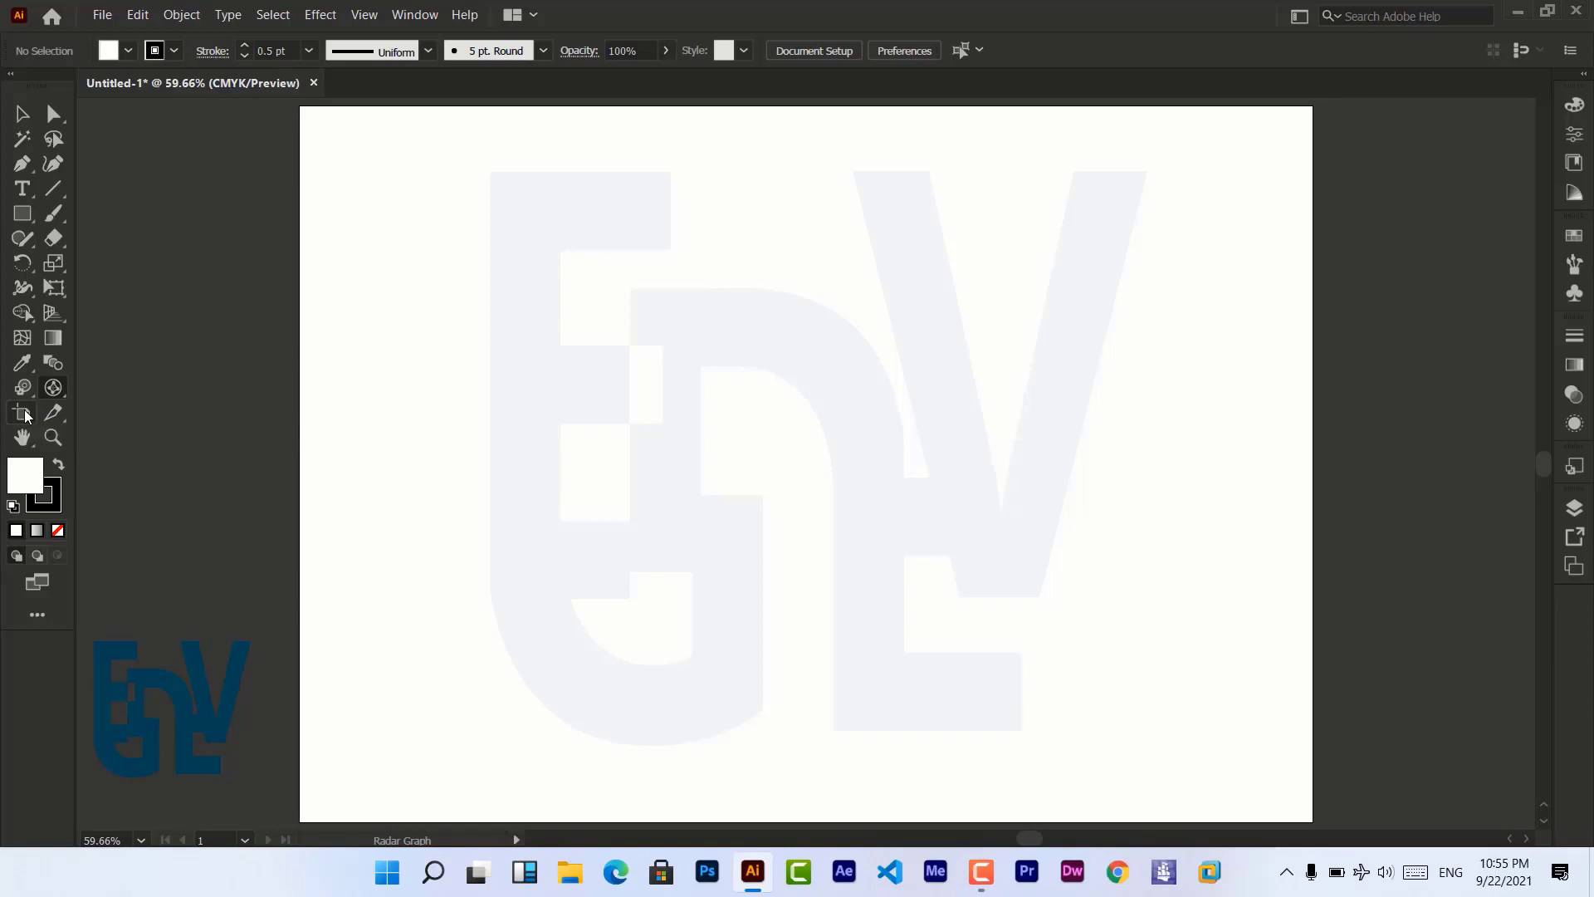
# Shrink Artboard 1 from its left and top edges to about 660 by 396 pt, and try to narrow it from its right edge.
pyautogui.click(22, 413)
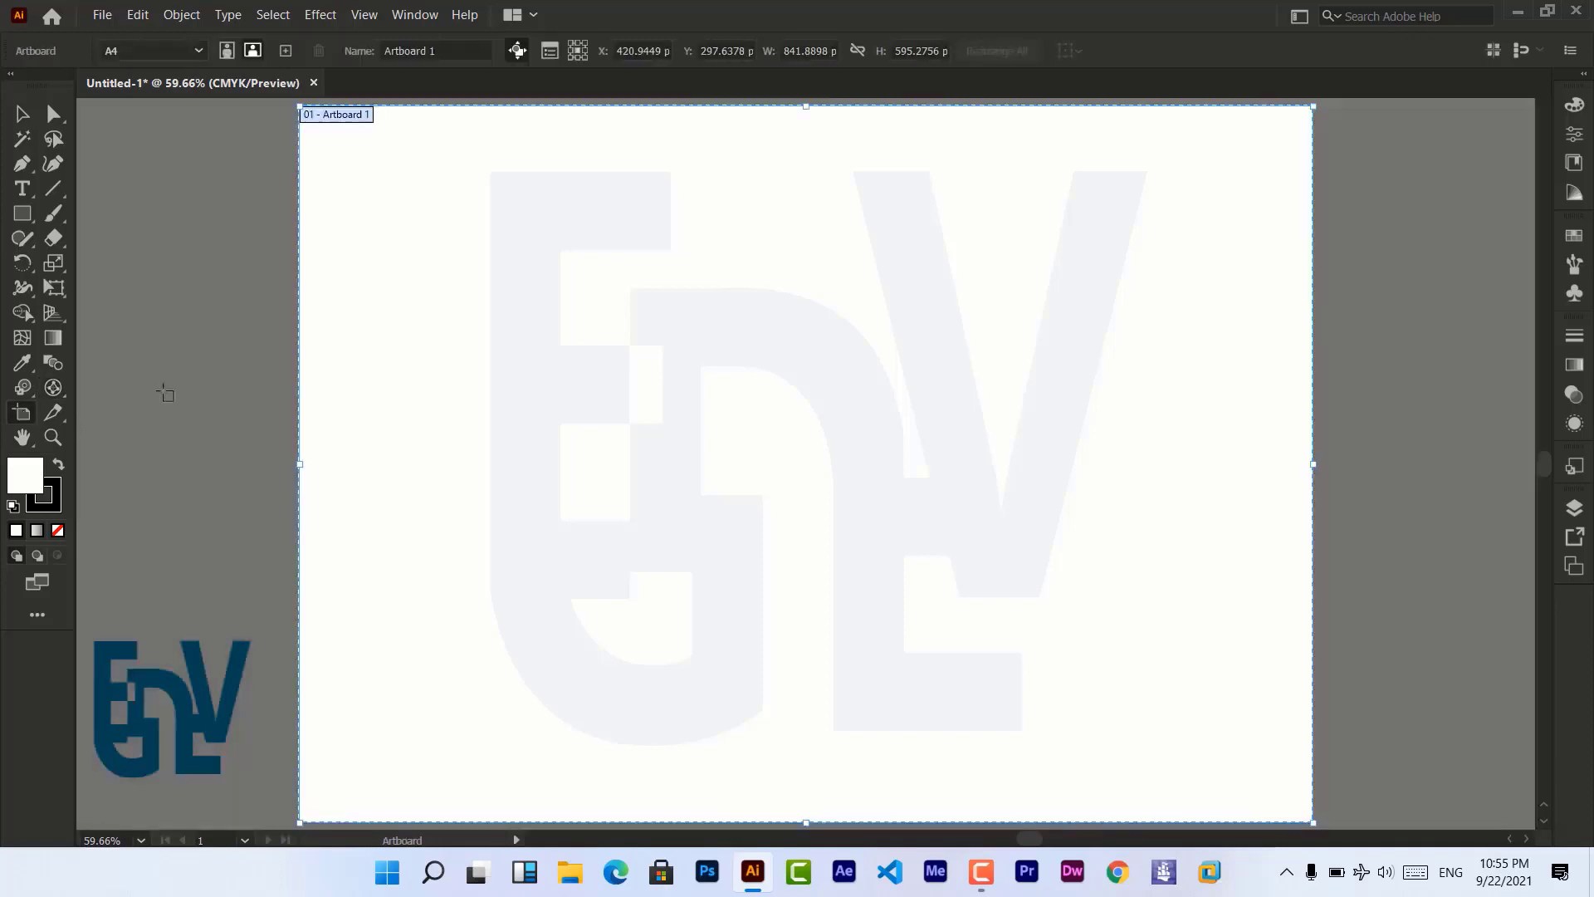
pyautogui.click(23, 115)
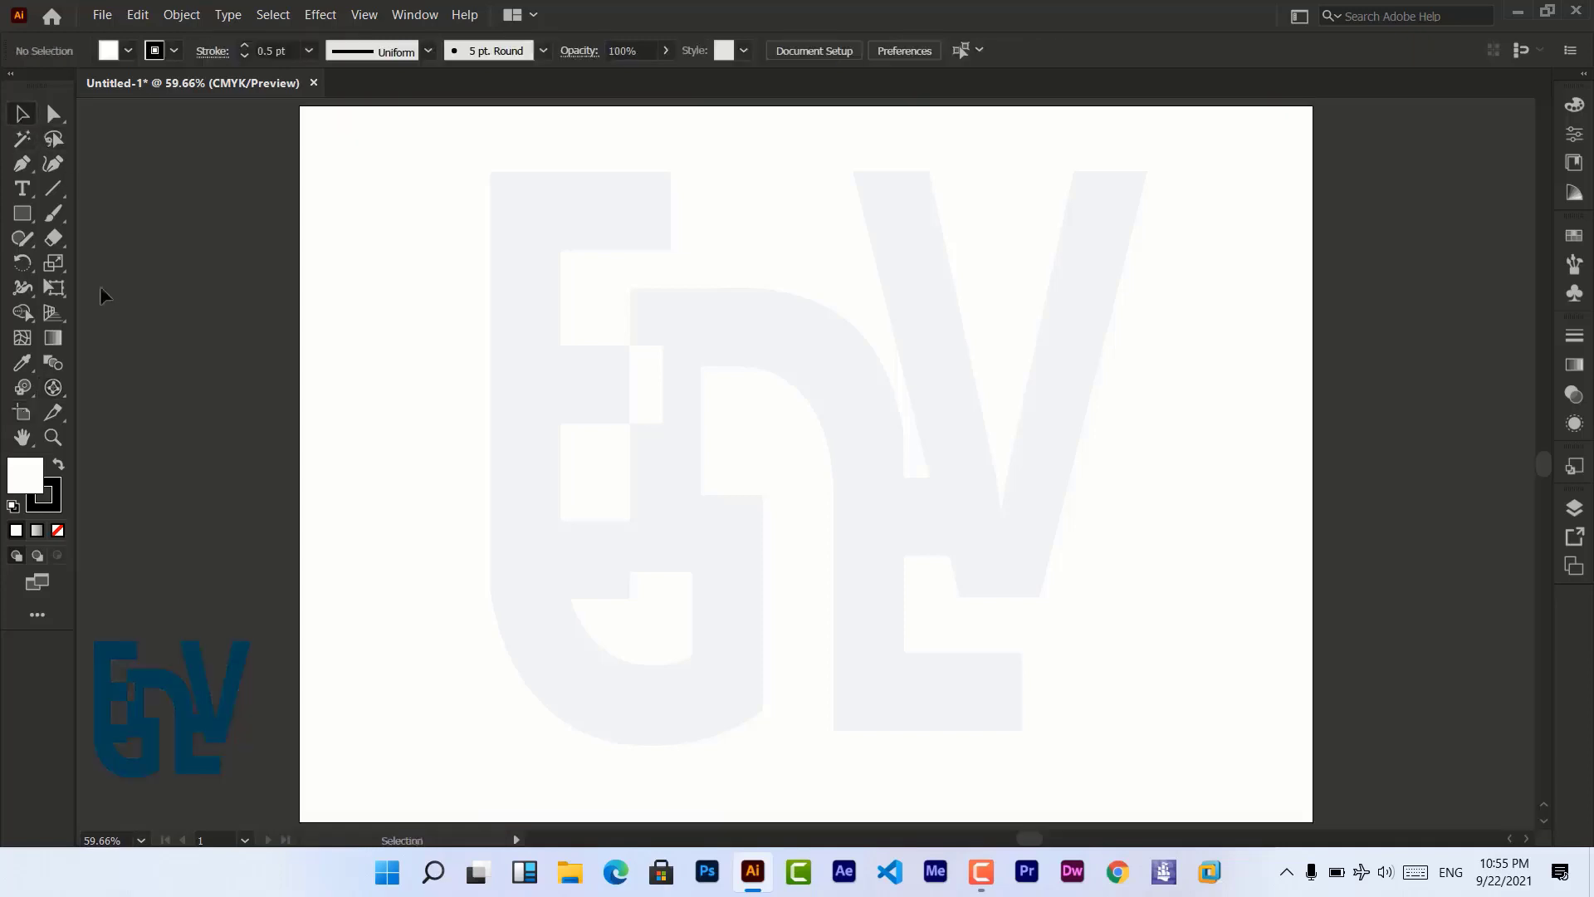
pyautogui.click(22, 414)
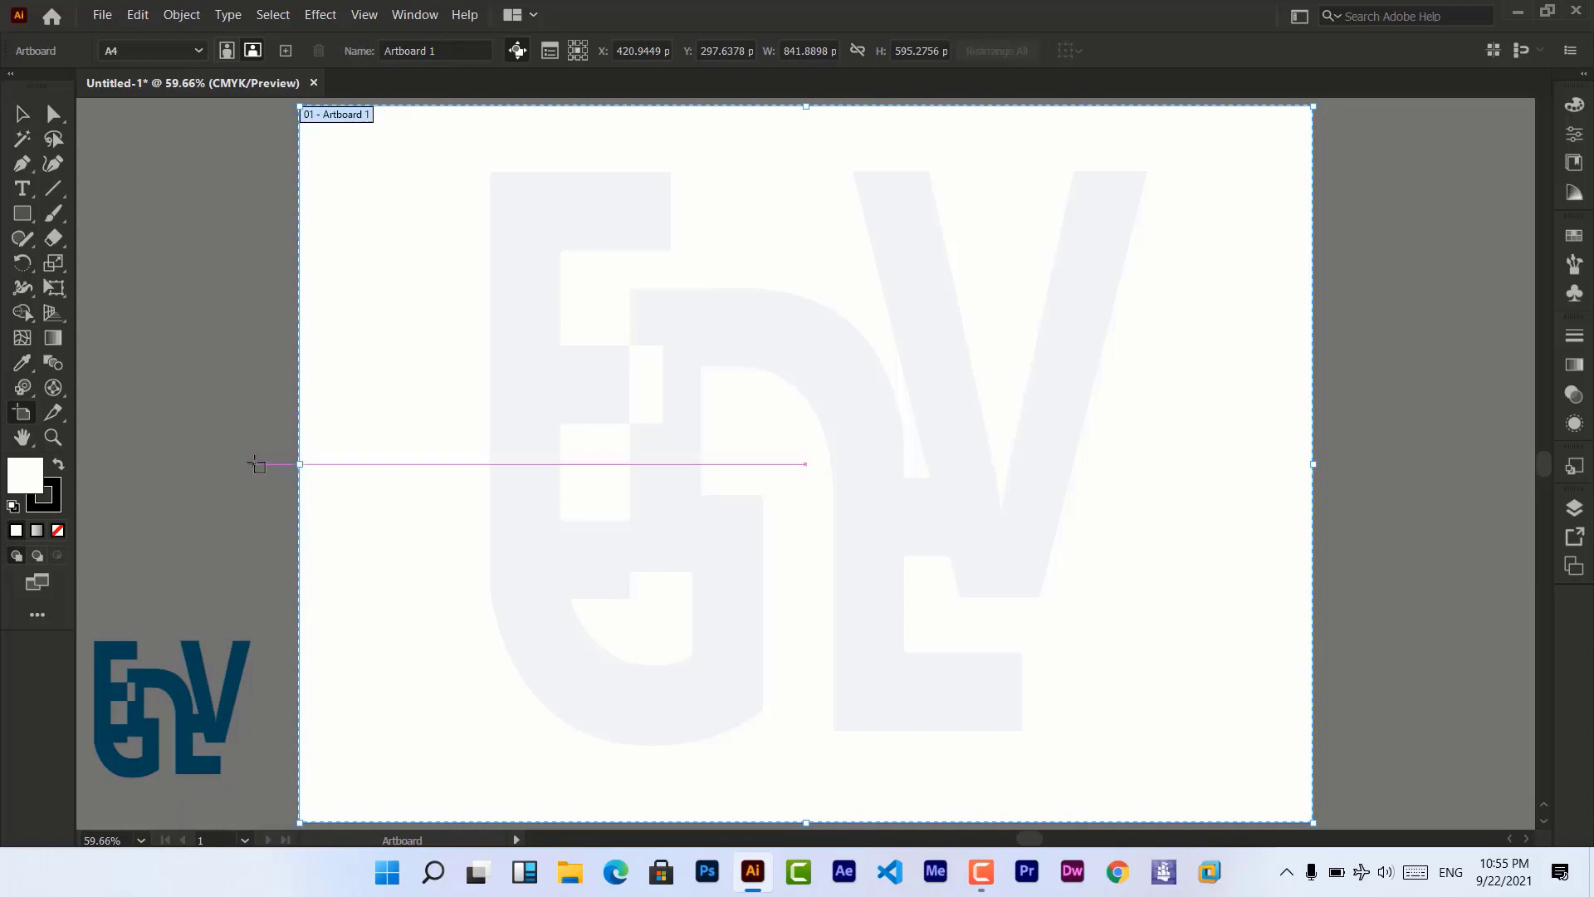
pyautogui.moveTo(301, 463); pyautogui.dragTo(519, 488)
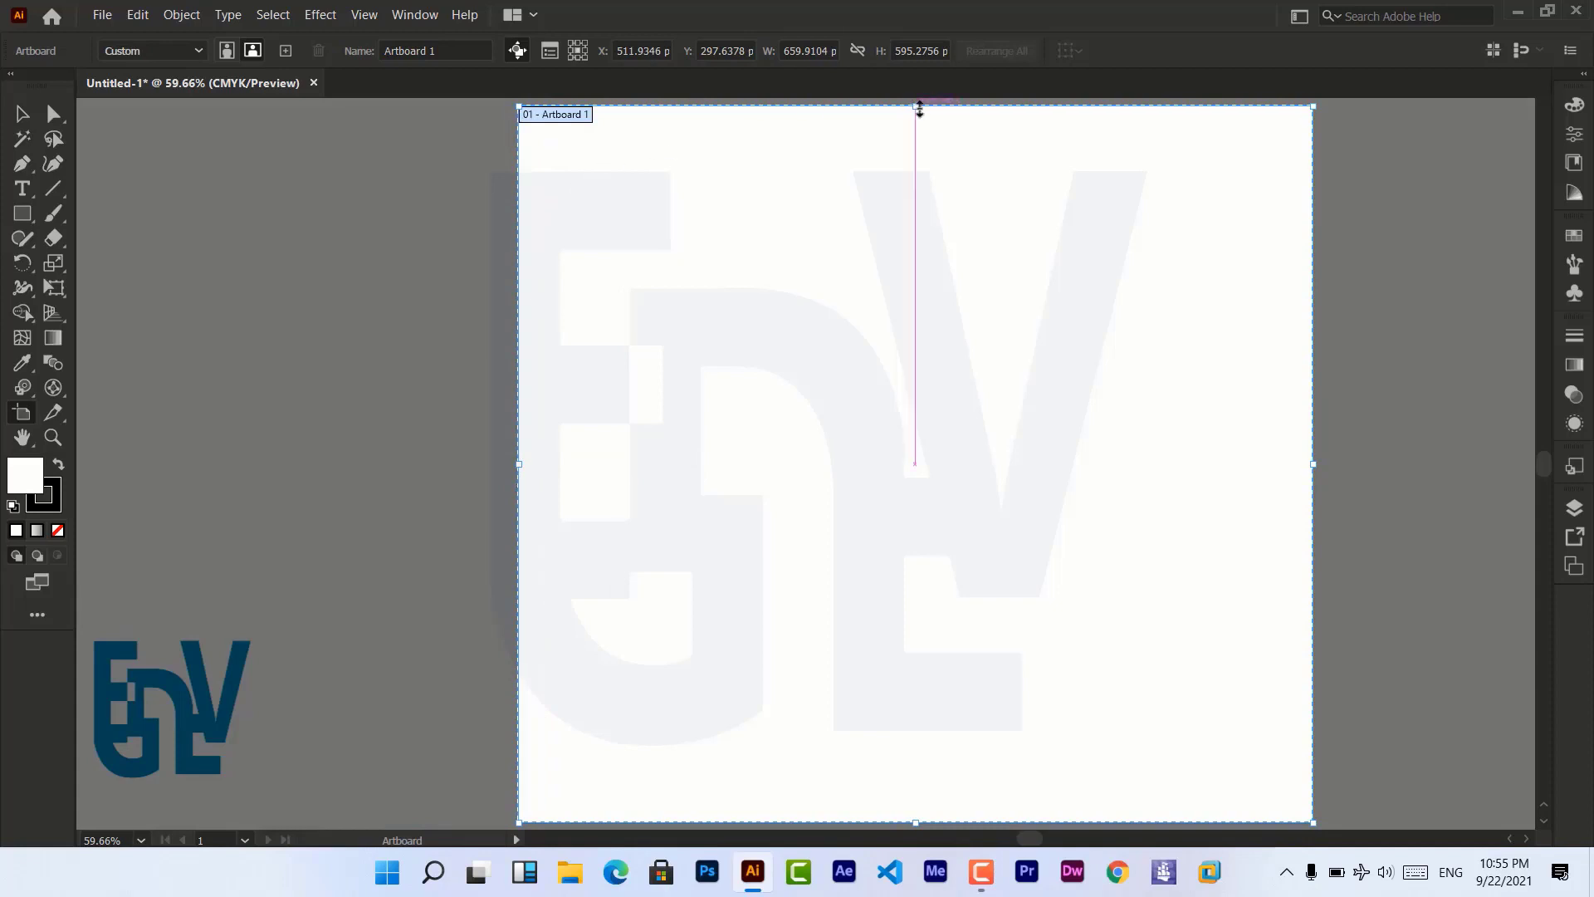
pyautogui.moveTo(919, 108); pyautogui.dragTo(916, 345)
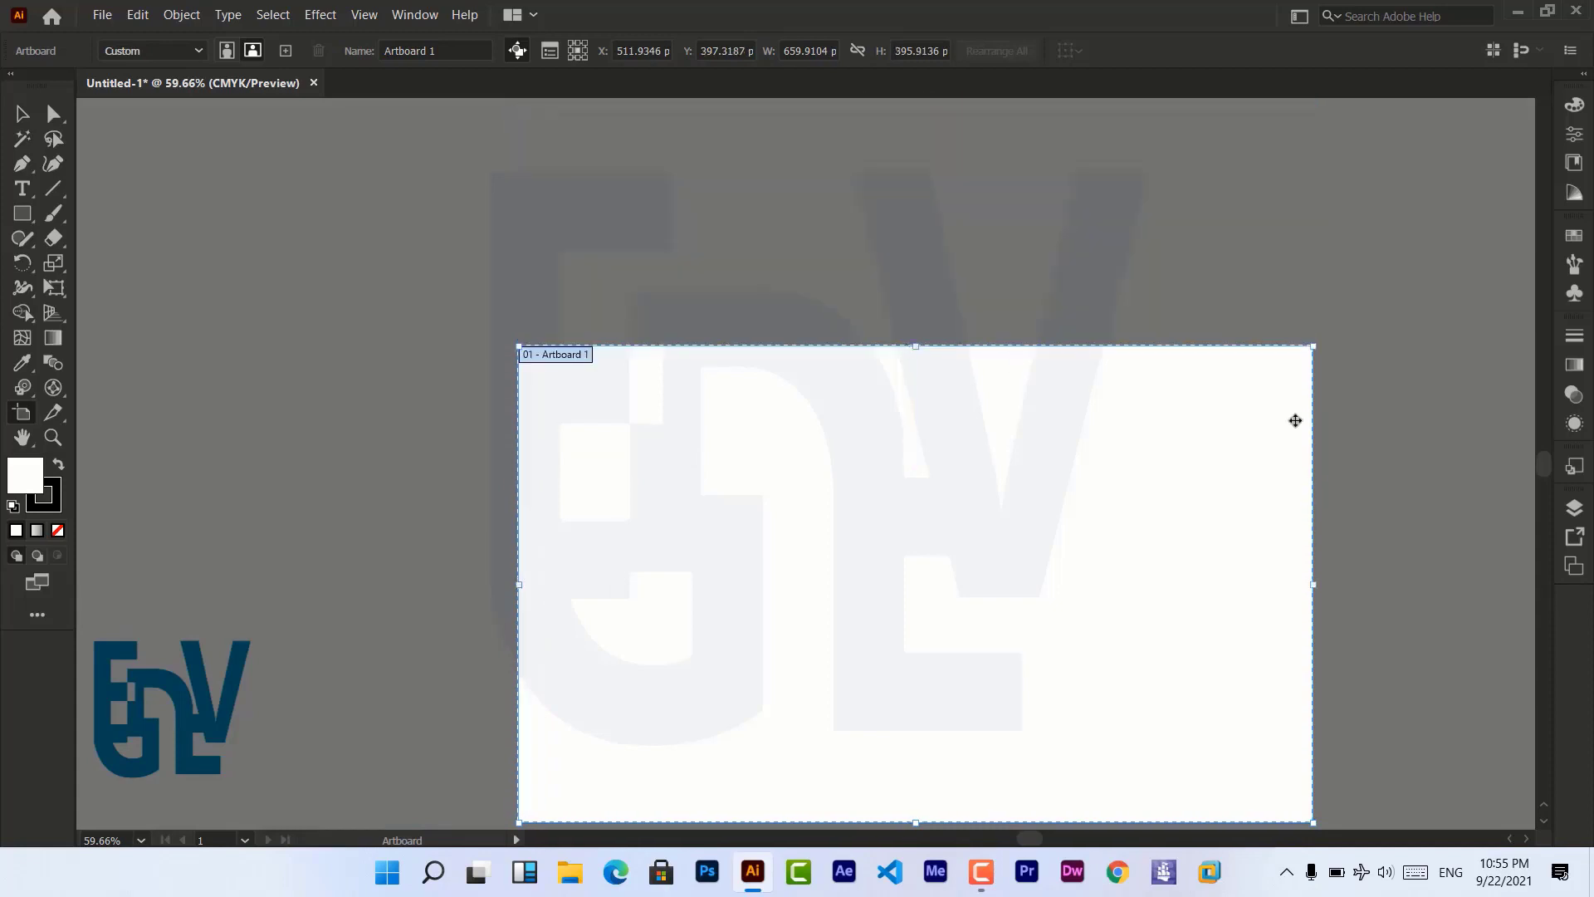
pyautogui.moveTo(1316, 584); pyautogui.dragTo(1162, 598)
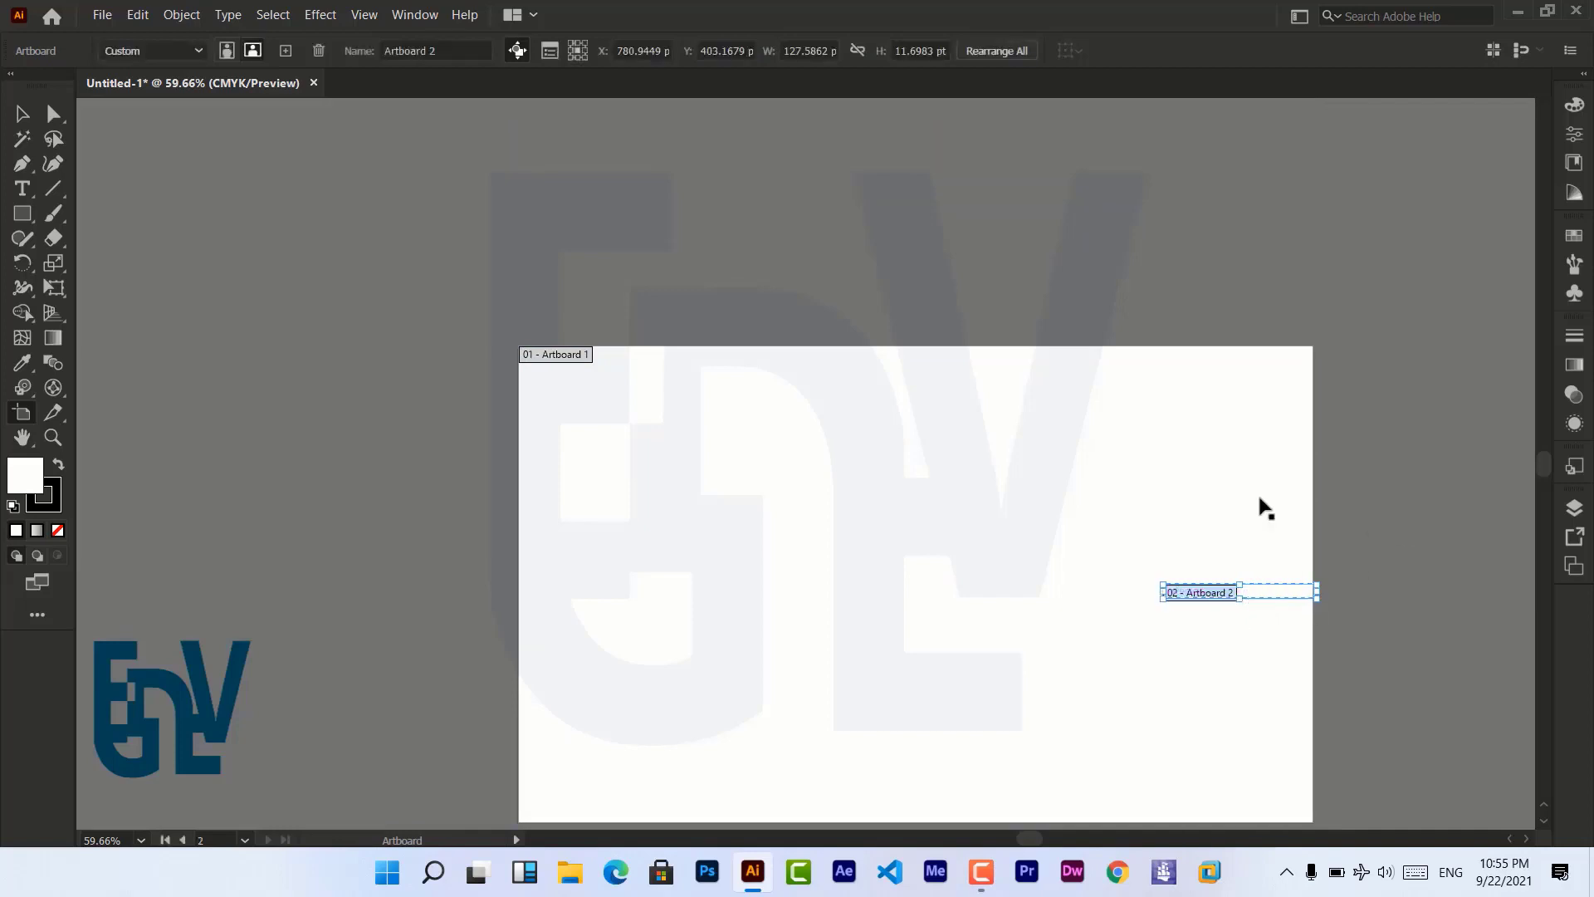
# Check Artboard 2's options, and shrink Artboard 1 from its top and right edges to about 156 by 38 pt.
pyautogui.press('Return')
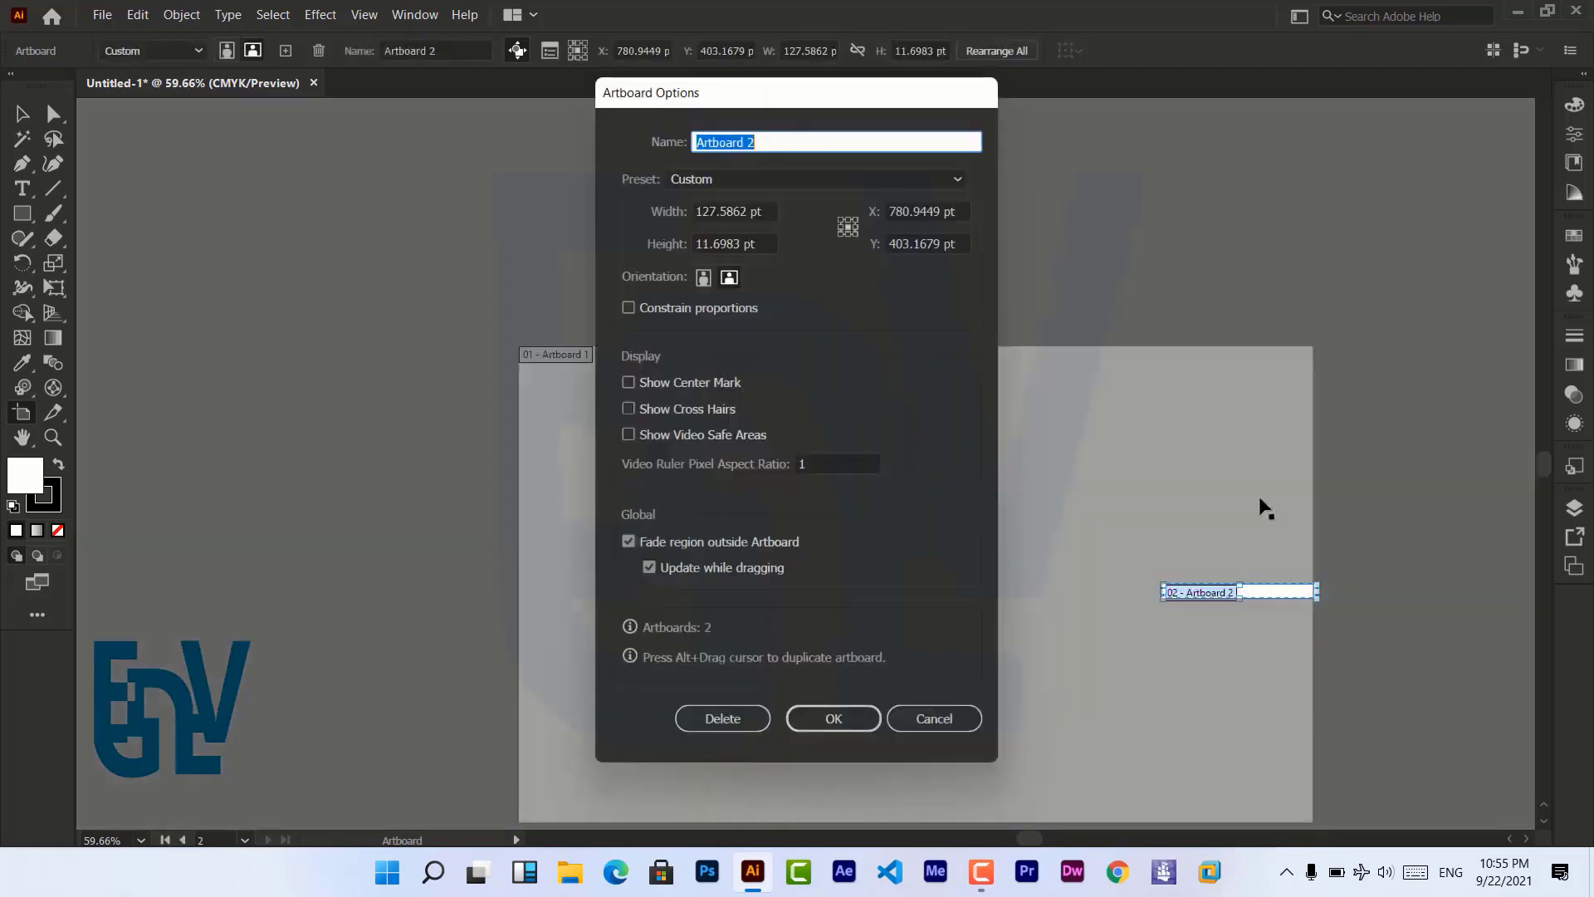
pyautogui.click(832, 718)
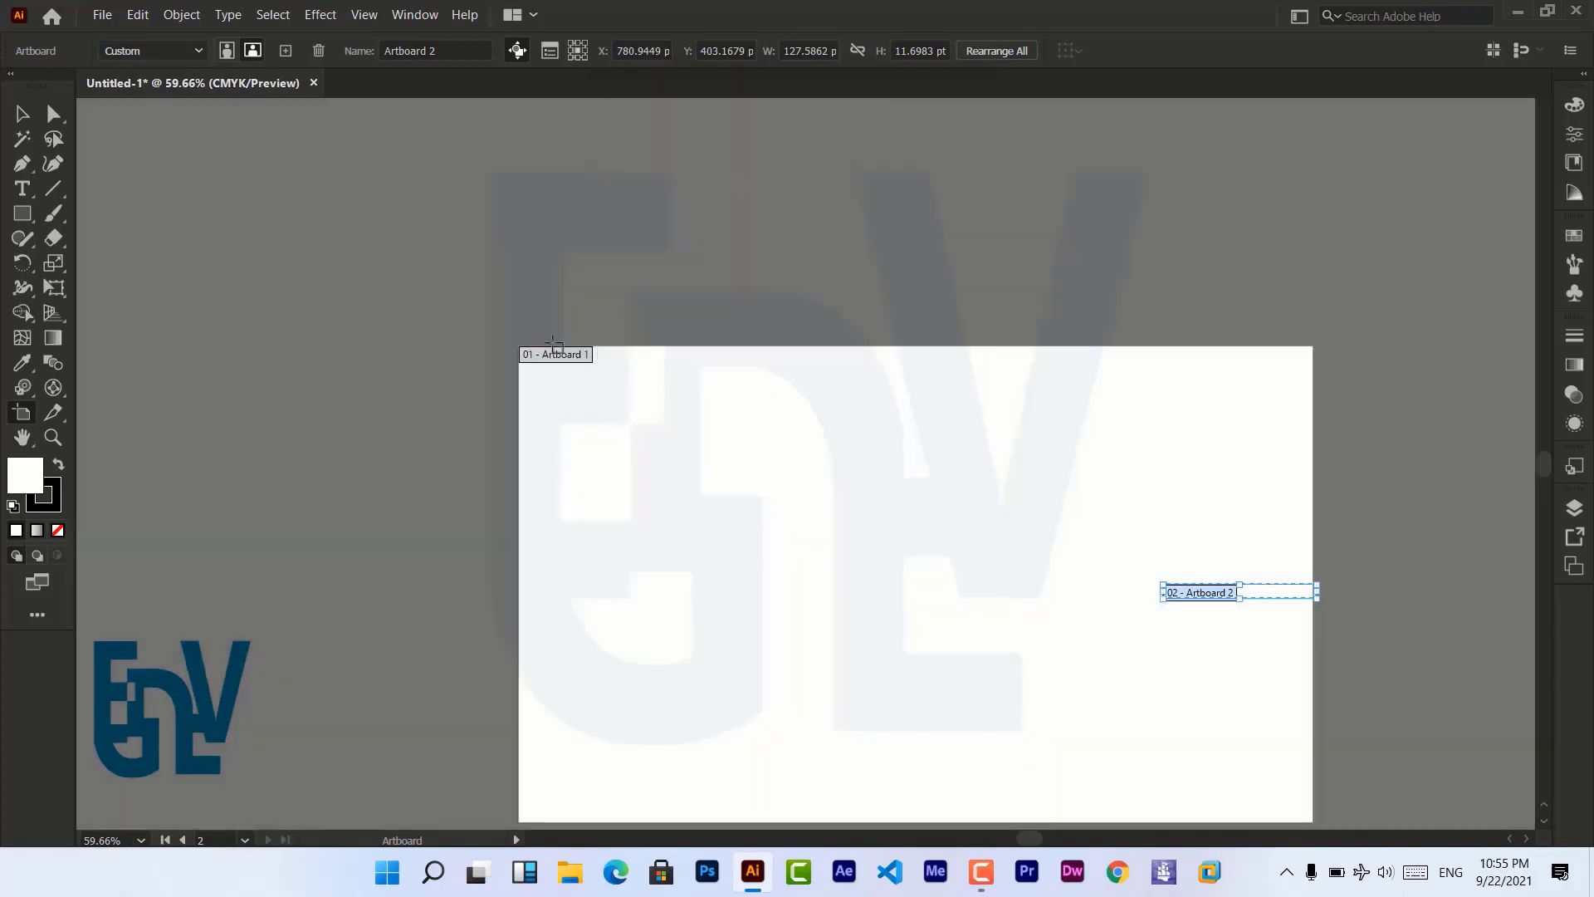
pyautogui.click(552, 354)
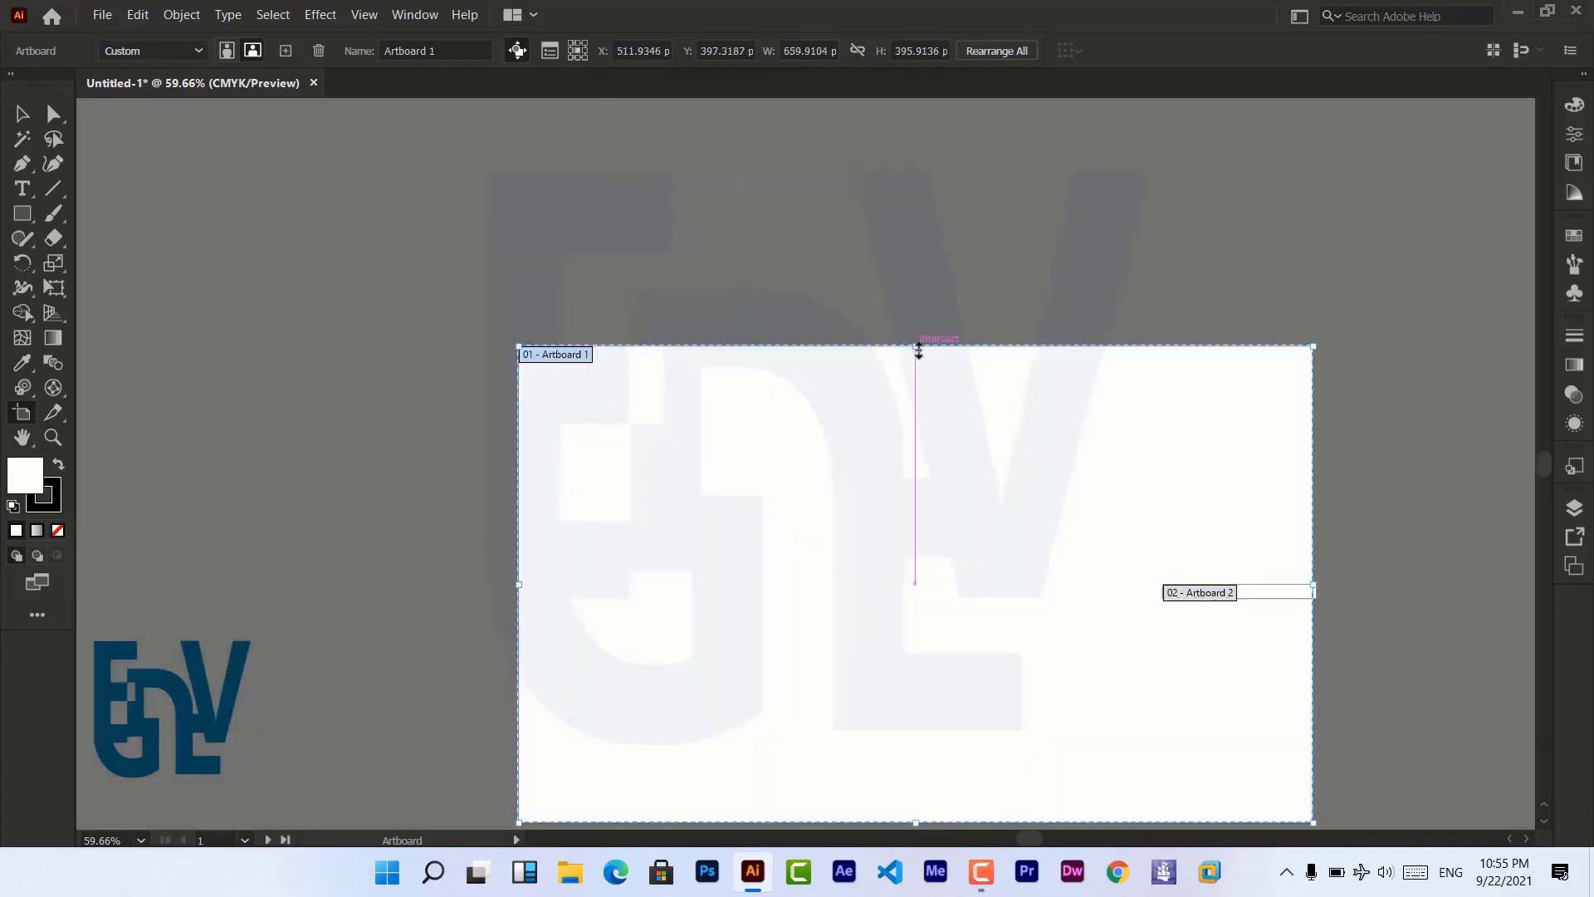
pyautogui.moveTo(918, 349); pyautogui.dragTo(916, 562)
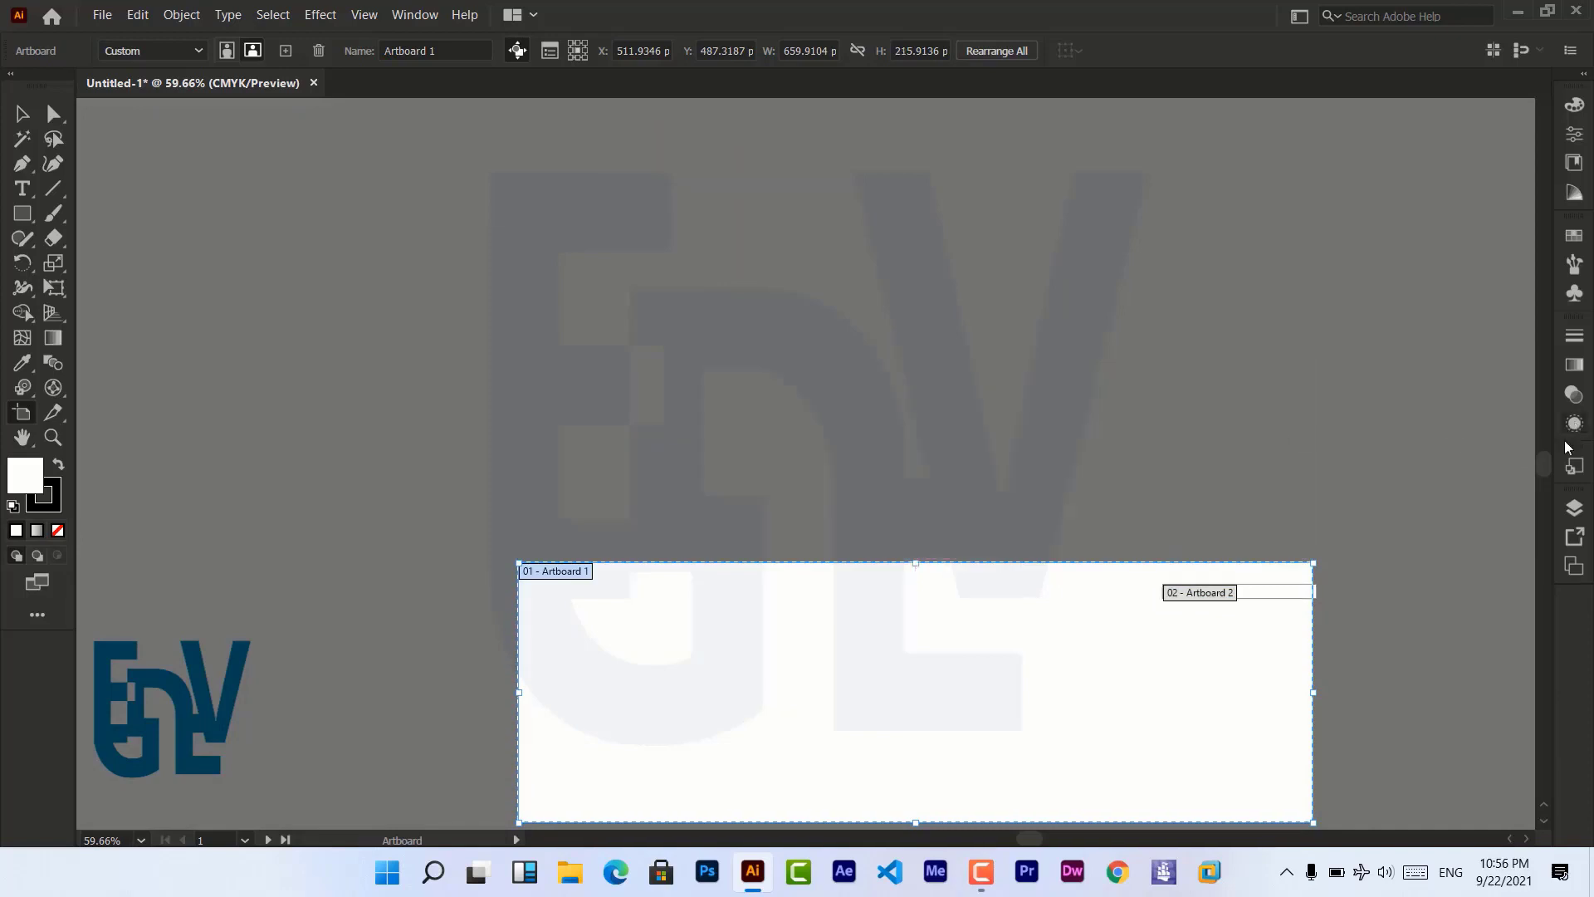
pyautogui.moveTo(1547, 470)
pyautogui.mouseDown()
pyautogui.moveTo(1544, 508)
pyautogui.moveTo(1544, 475)
pyautogui.mouseUp()
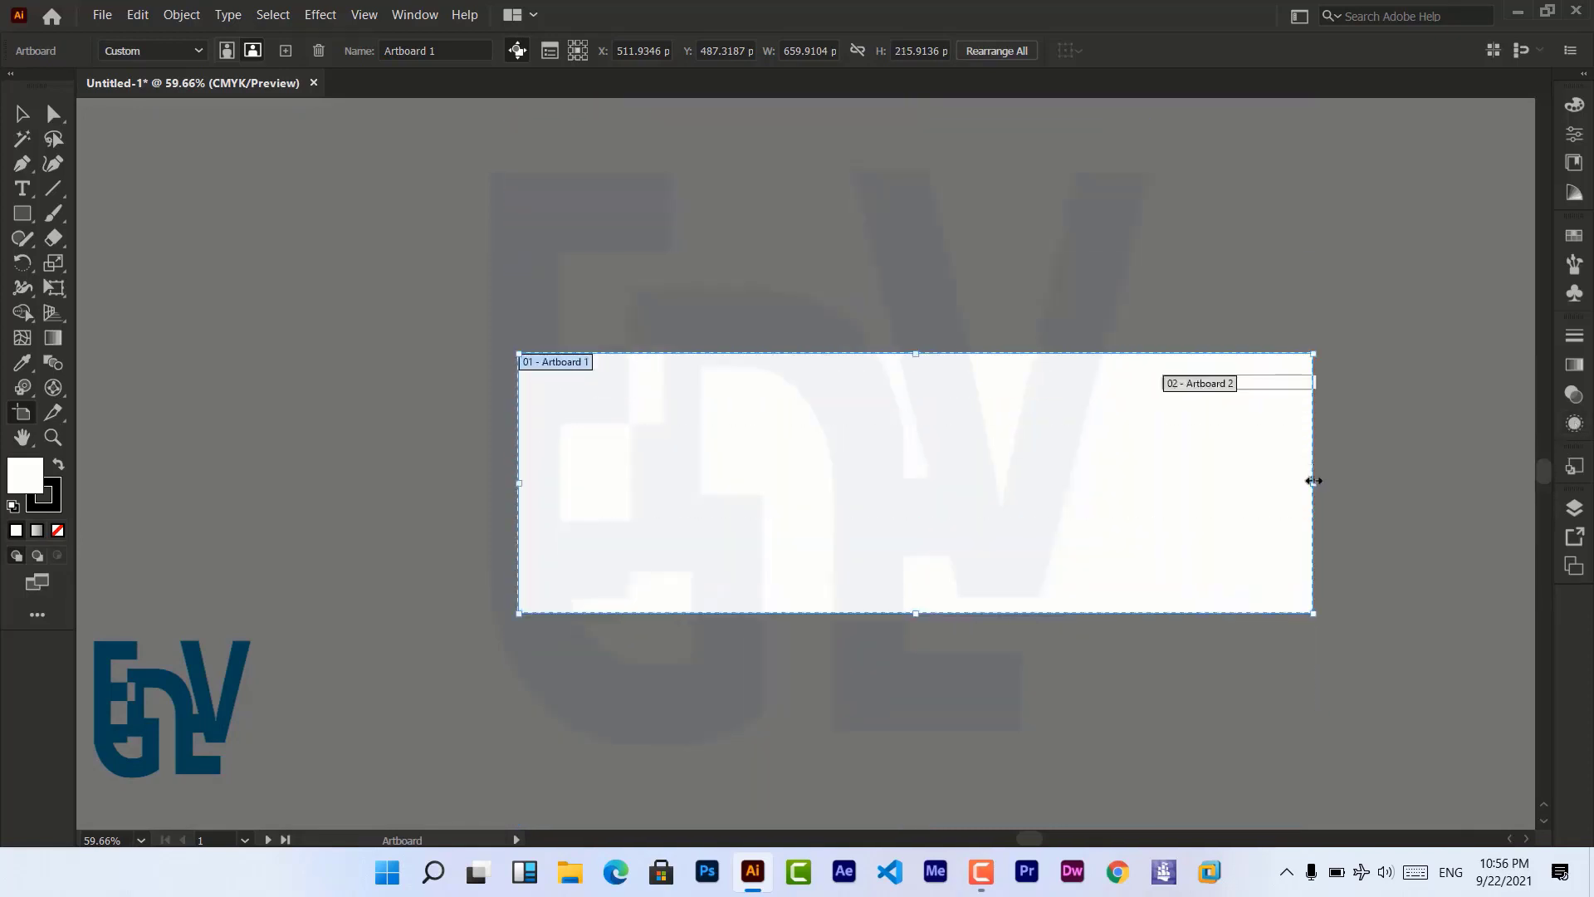
pyautogui.moveTo(1313, 480); pyautogui.dragTo(706, 407)
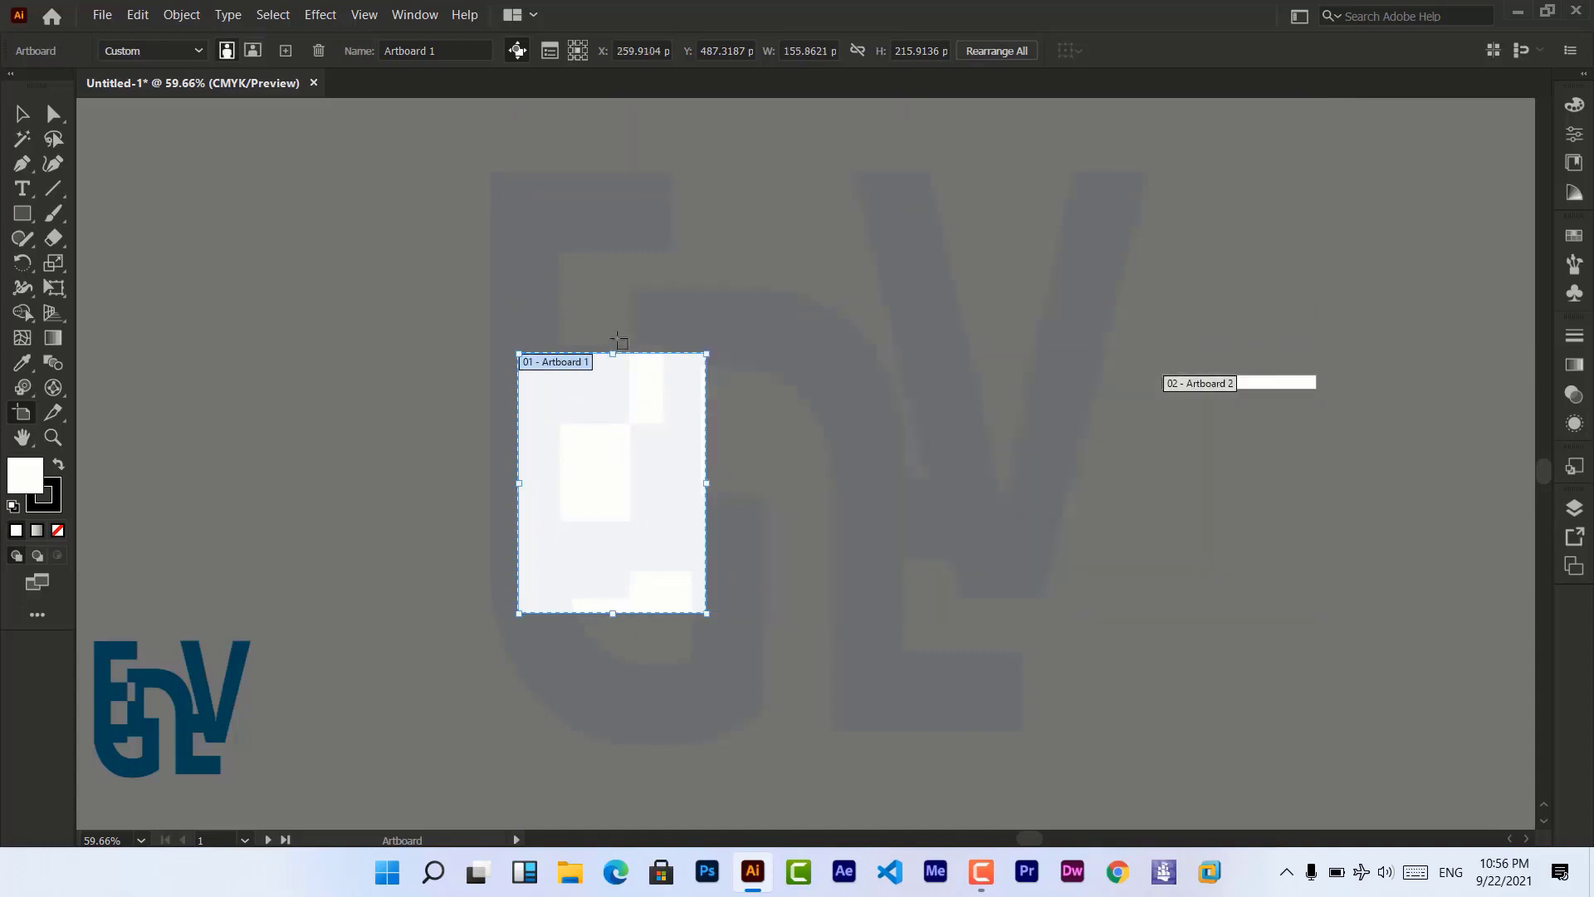
pyautogui.moveTo(616, 354); pyautogui.dragTo(613, 569)
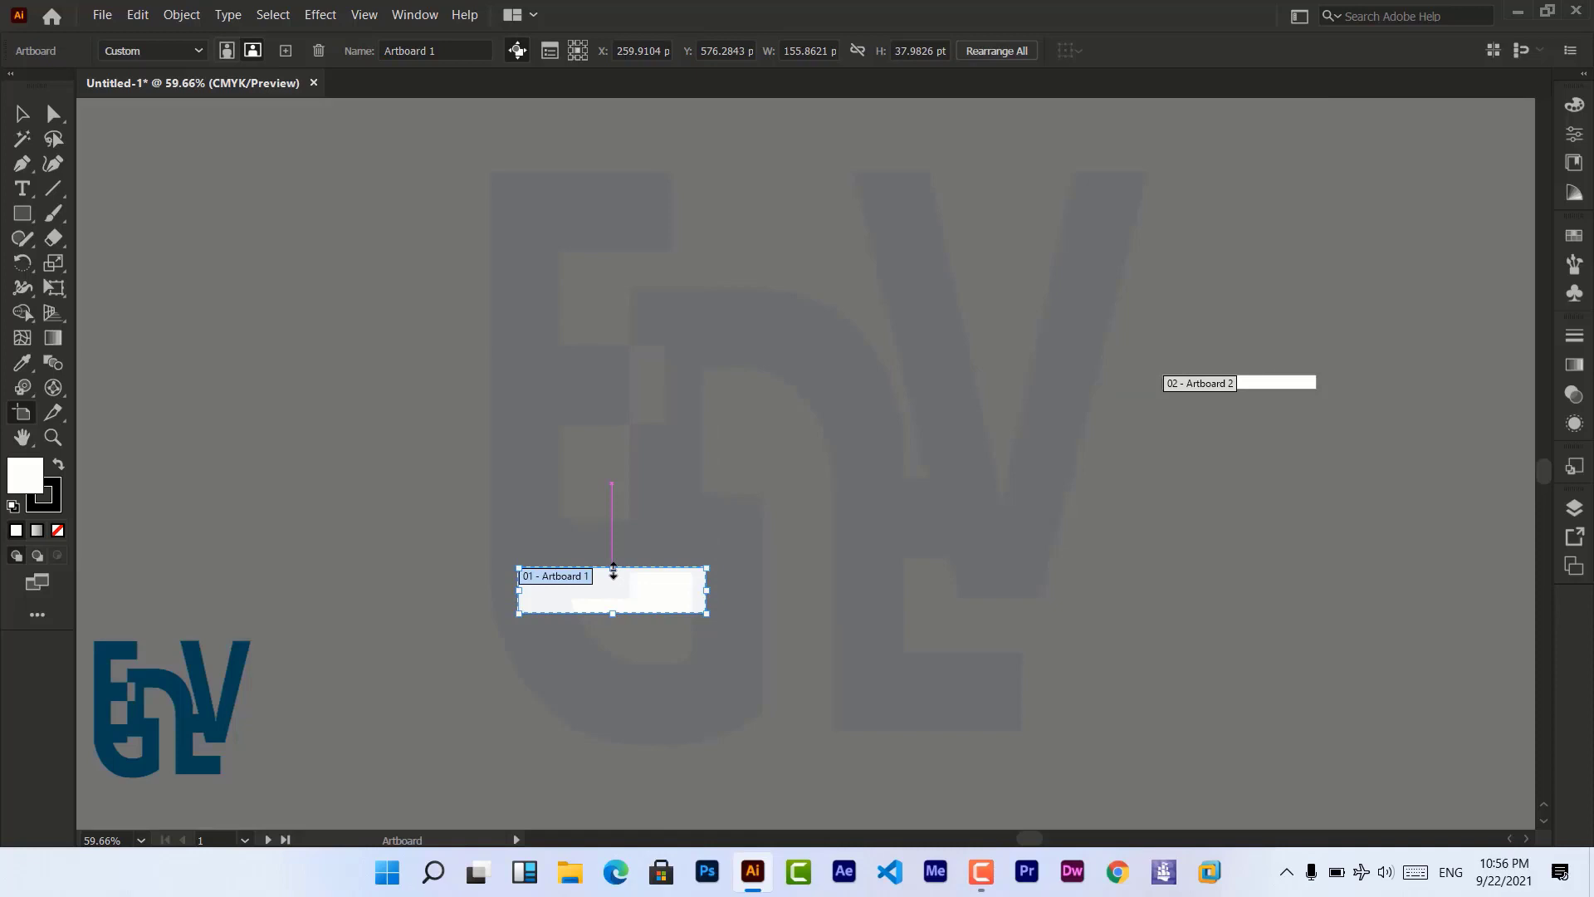
# Undo the artboard changes, the graph deletion and the latest graph conversions, back to the scatter graph.
pyautogui.hotkey('ctrl', 'z')
pyautogui.hotkey('ctrl', 'z')
pyautogui.hotkey('ctrl', 'z')
pyautogui.hotkey('ctrl', 'z')
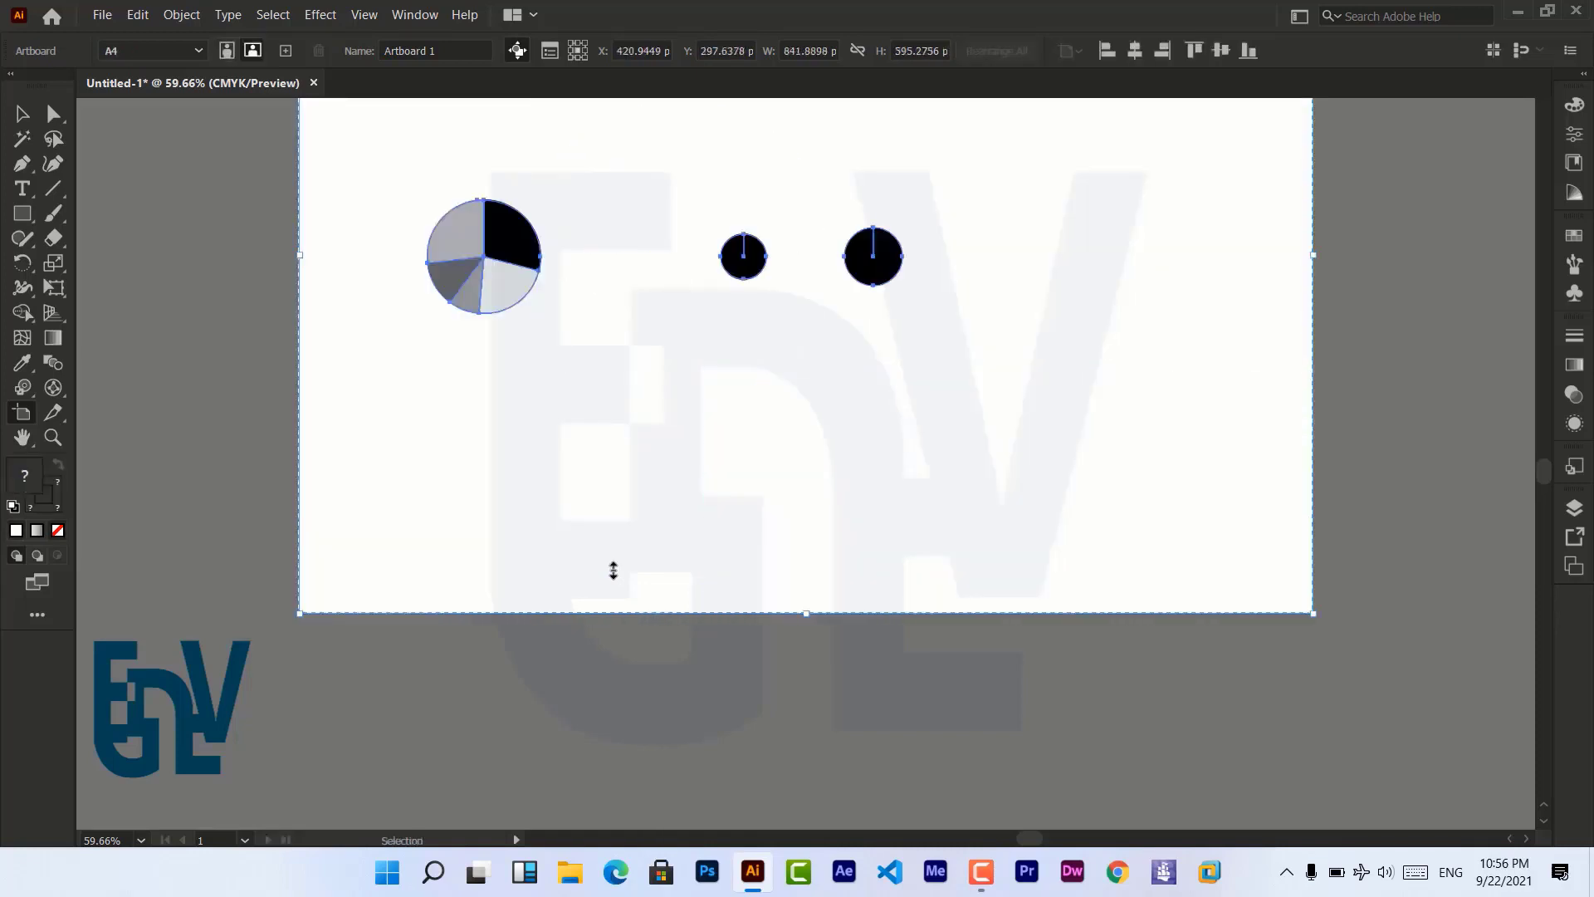
pyautogui.hotkey('ctrl', 'z')
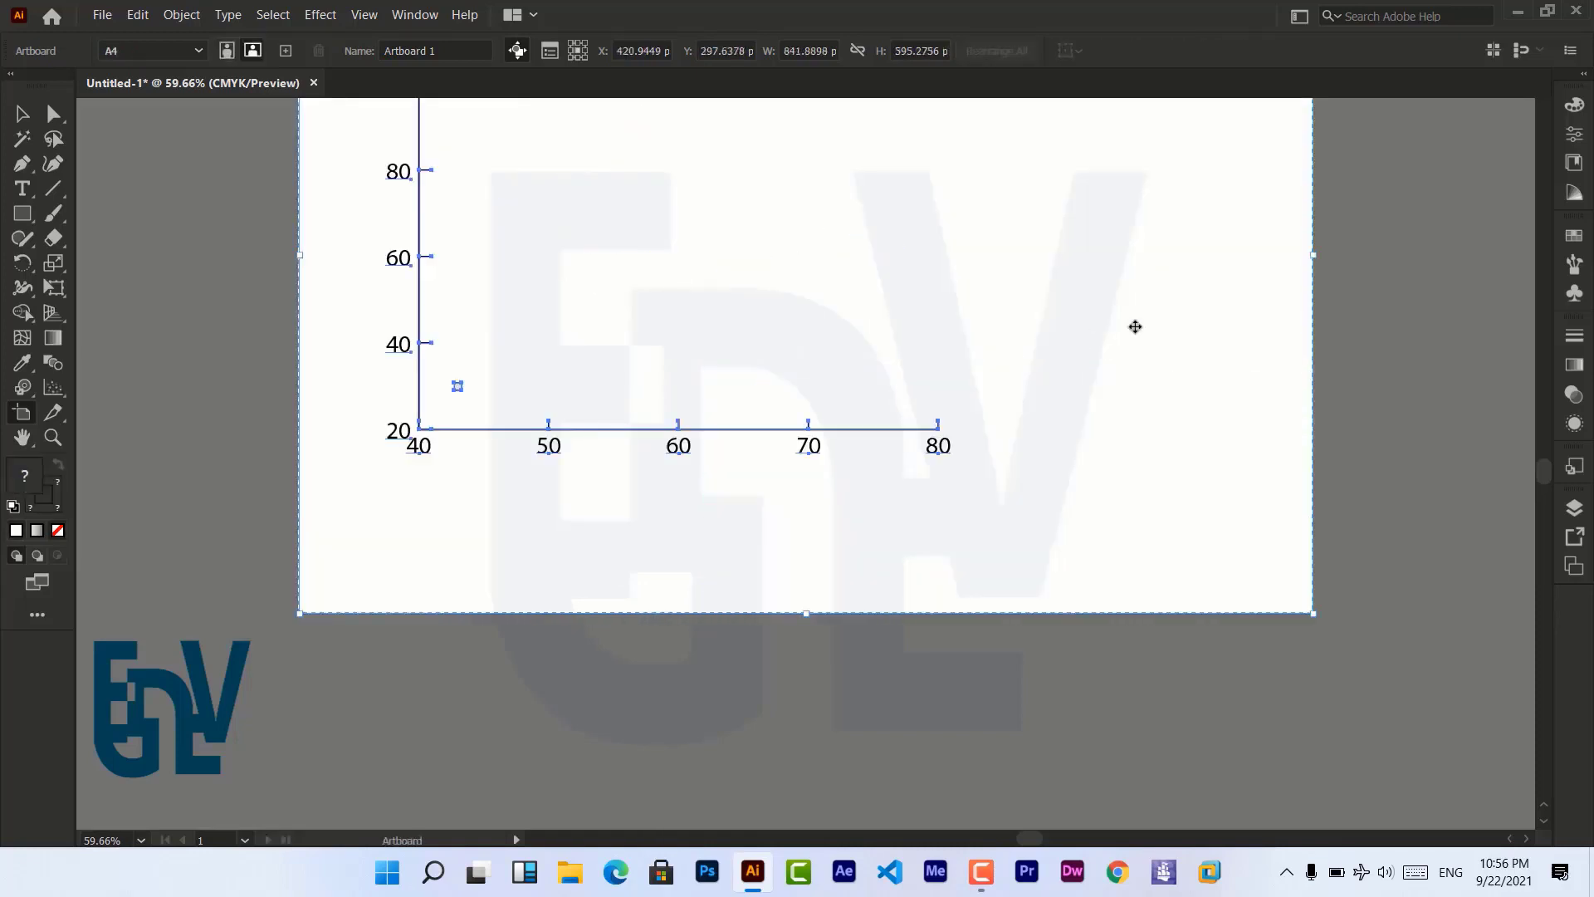
# Delete the selected scatter graph from the artboard.
pyautogui.moveTo(1544, 473)
pyautogui.mouseDown()
pyautogui.moveTo(1542, 452)
pyautogui.moveTo(1542, 471)
pyautogui.mouseUp()
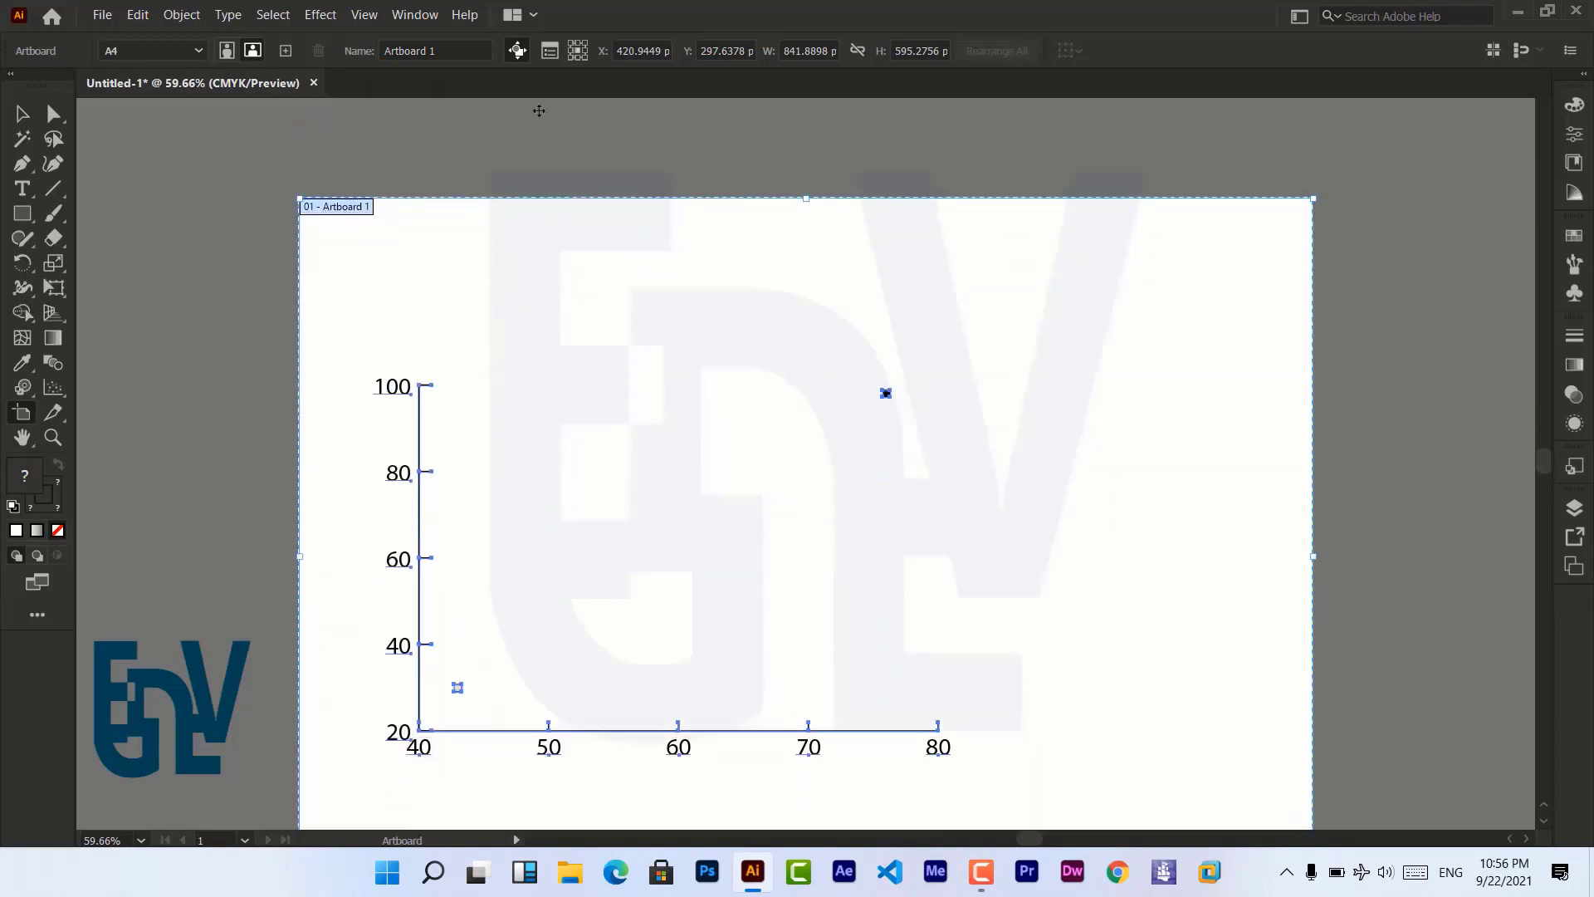
pyautogui.click(25, 118)
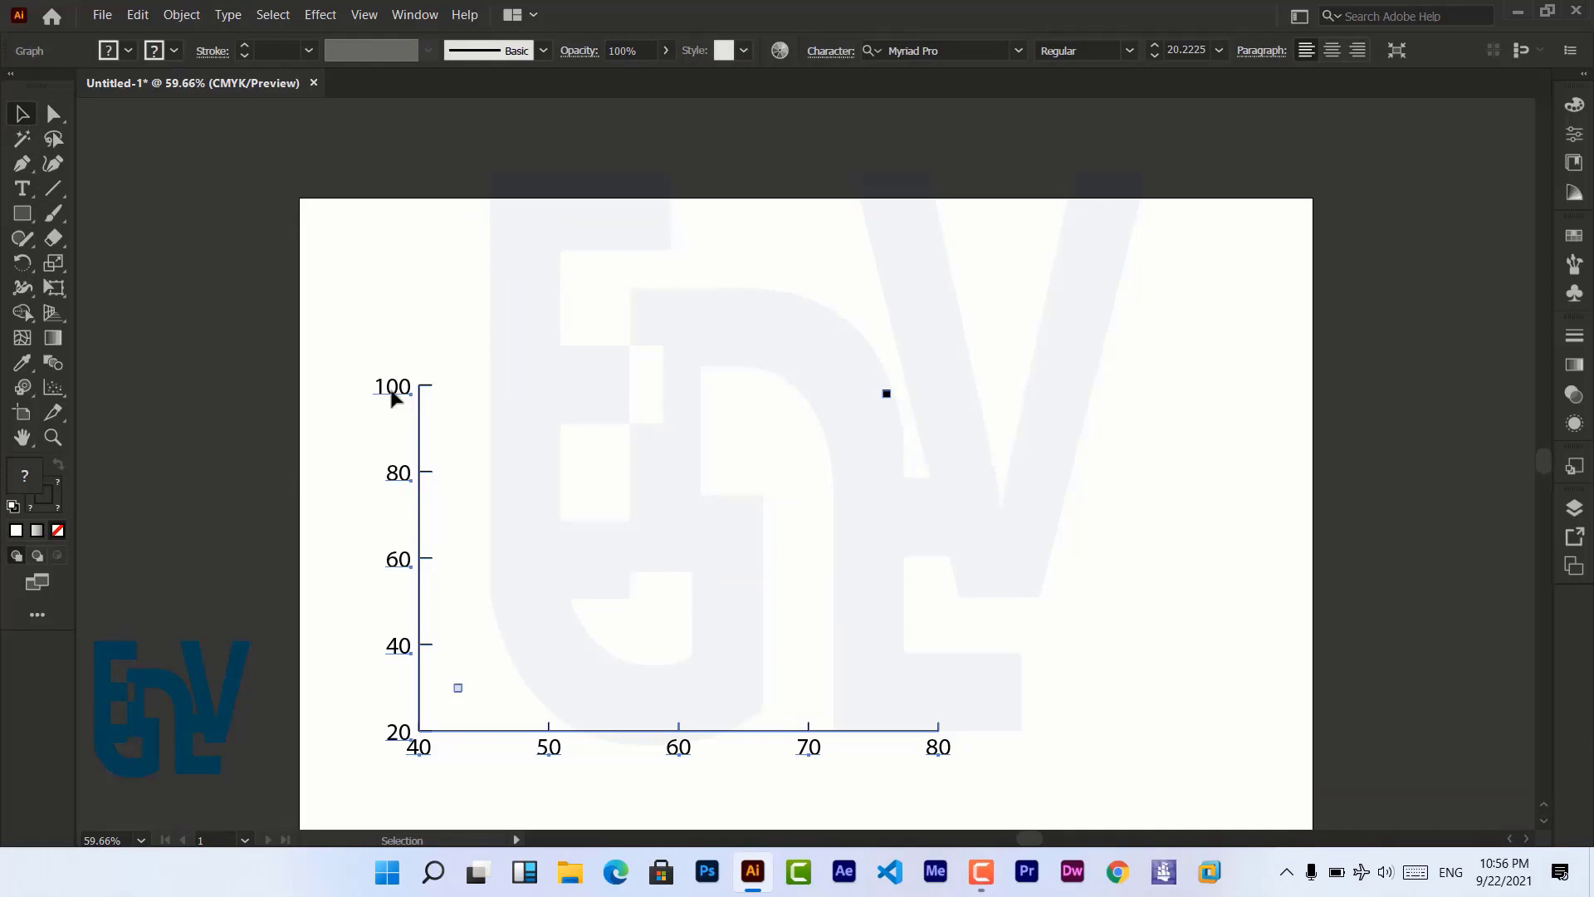
pyautogui.press('Delete')
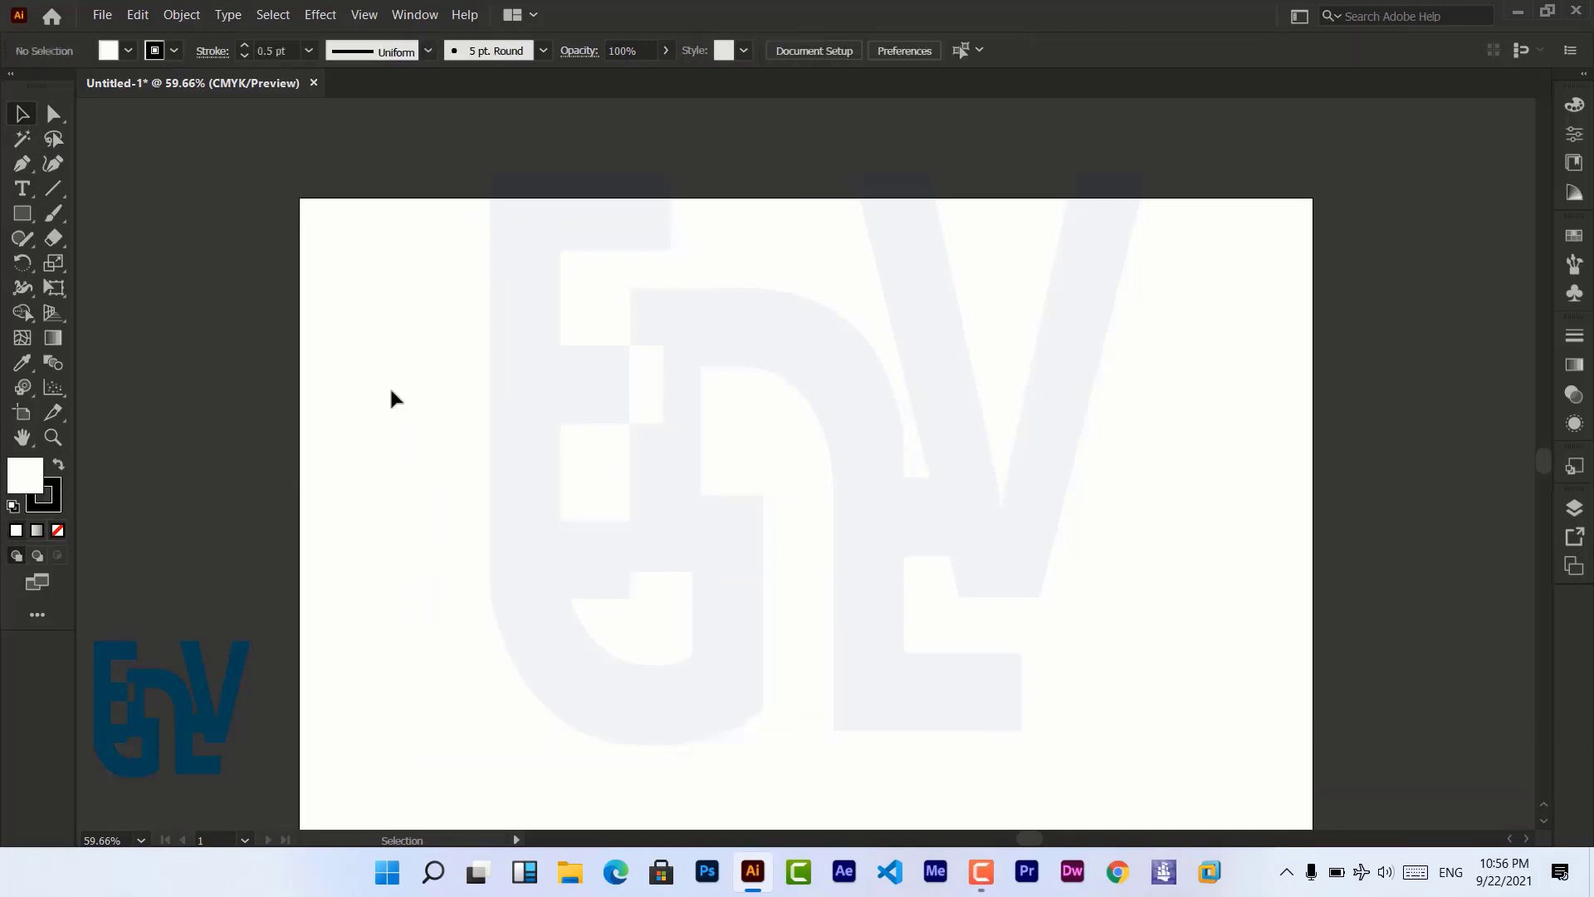
# Draw two slices with the Slice tool, one in the artboard's upper left area and a larger one against its right edge.
pyautogui.click(52, 419)
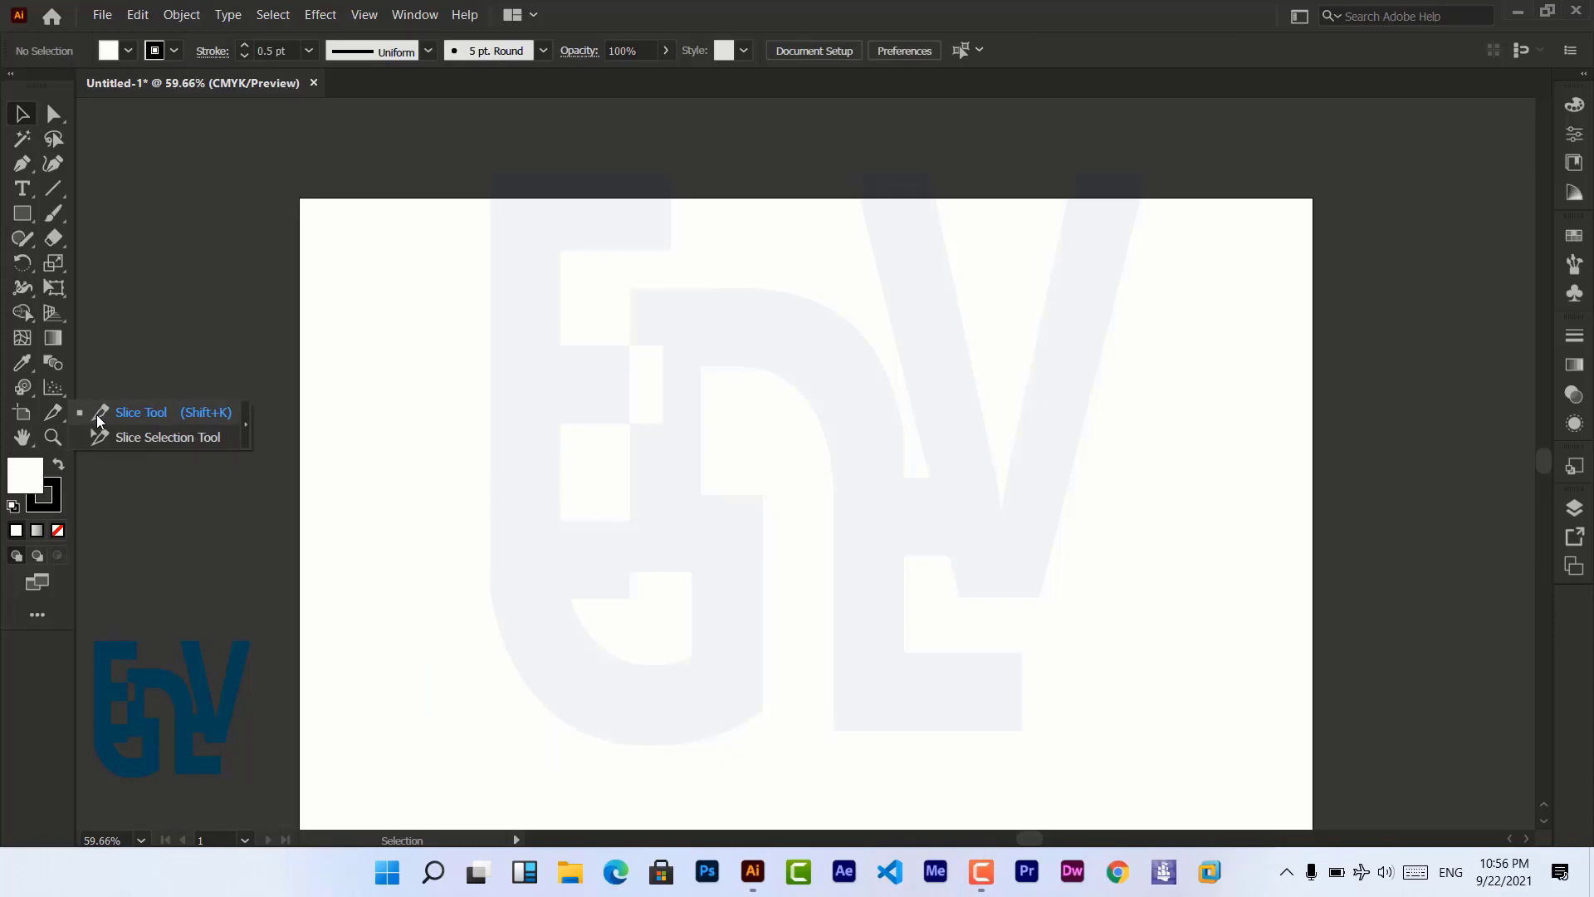
pyautogui.click(144, 423)
pyautogui.moveTo(368, 299); pyautogui.dragTo(726, 467)
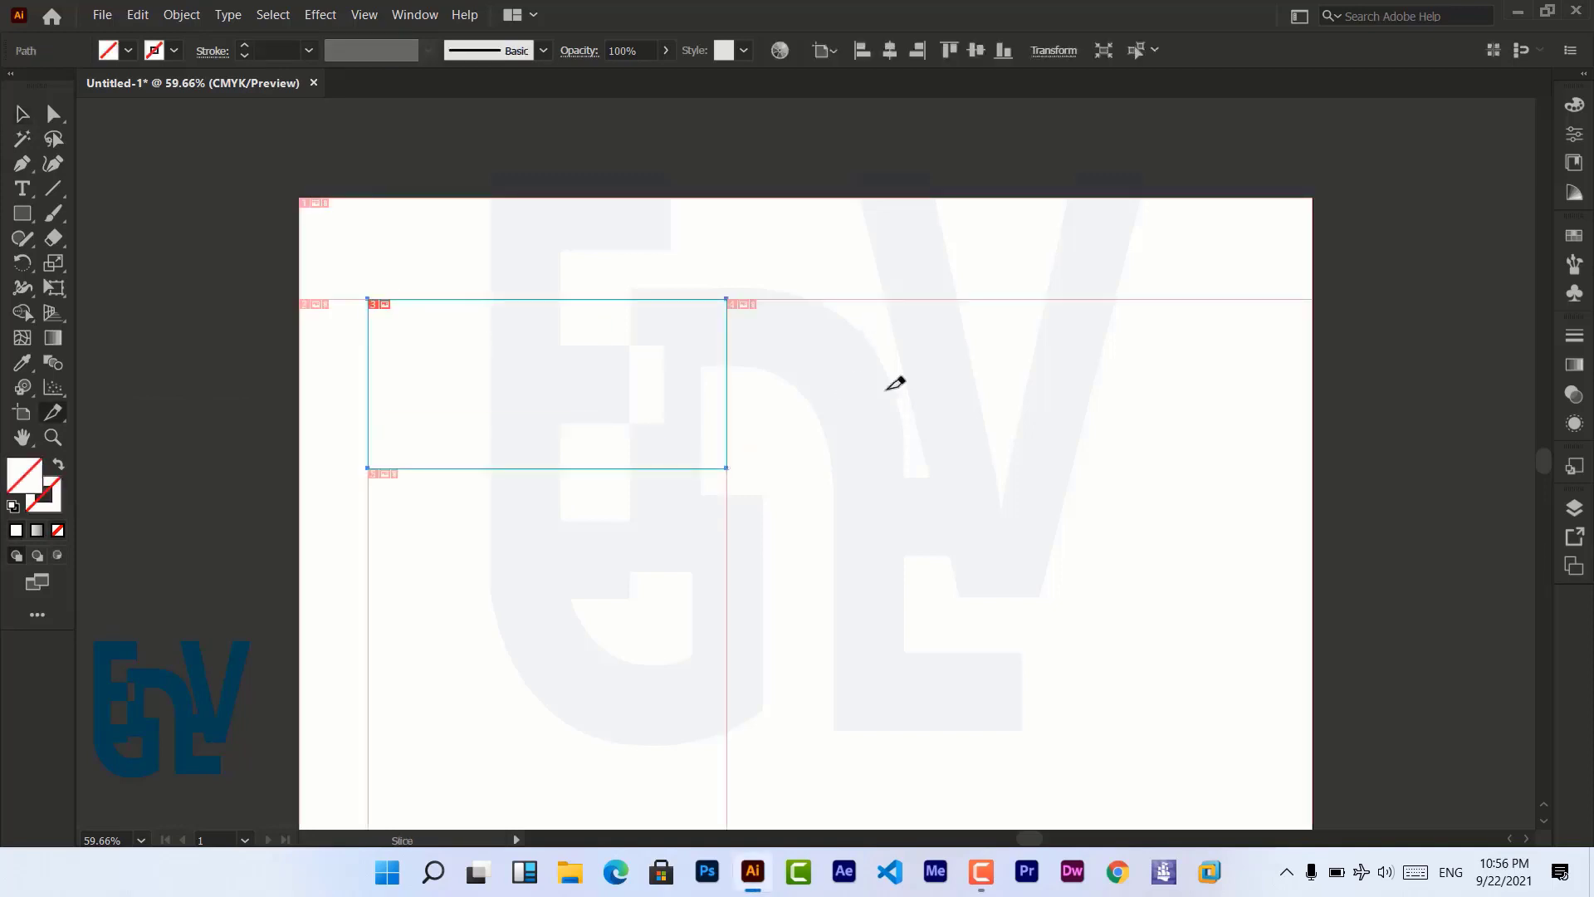
pyautogui.moveTo(886, 297); pyautogui.dragTo(1311, 641)
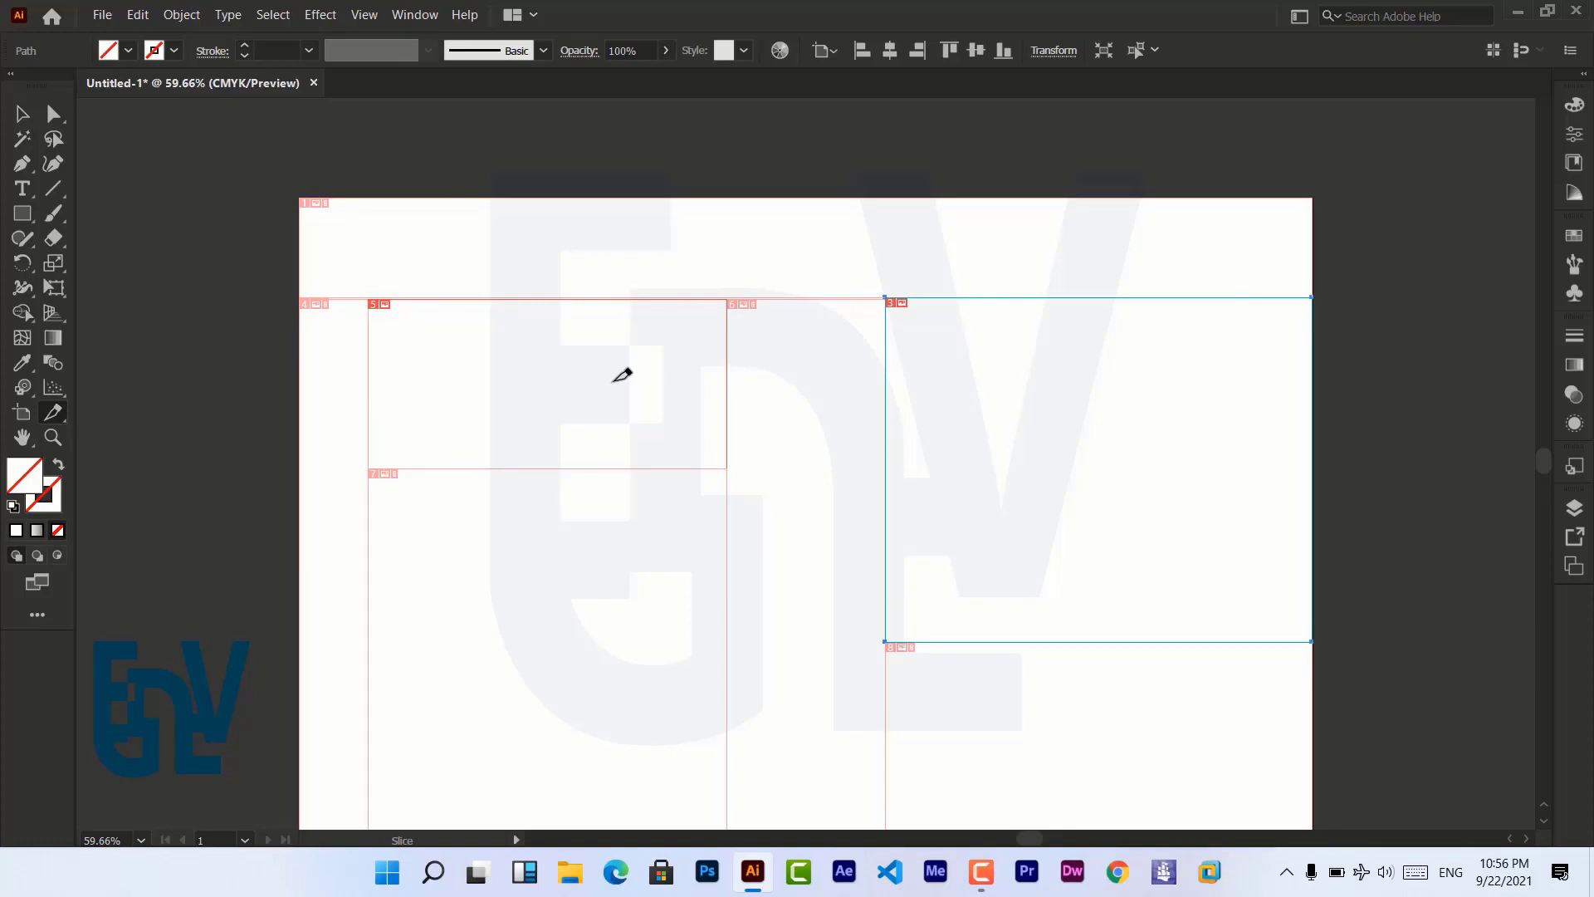
pyautogui.click(21, 119)
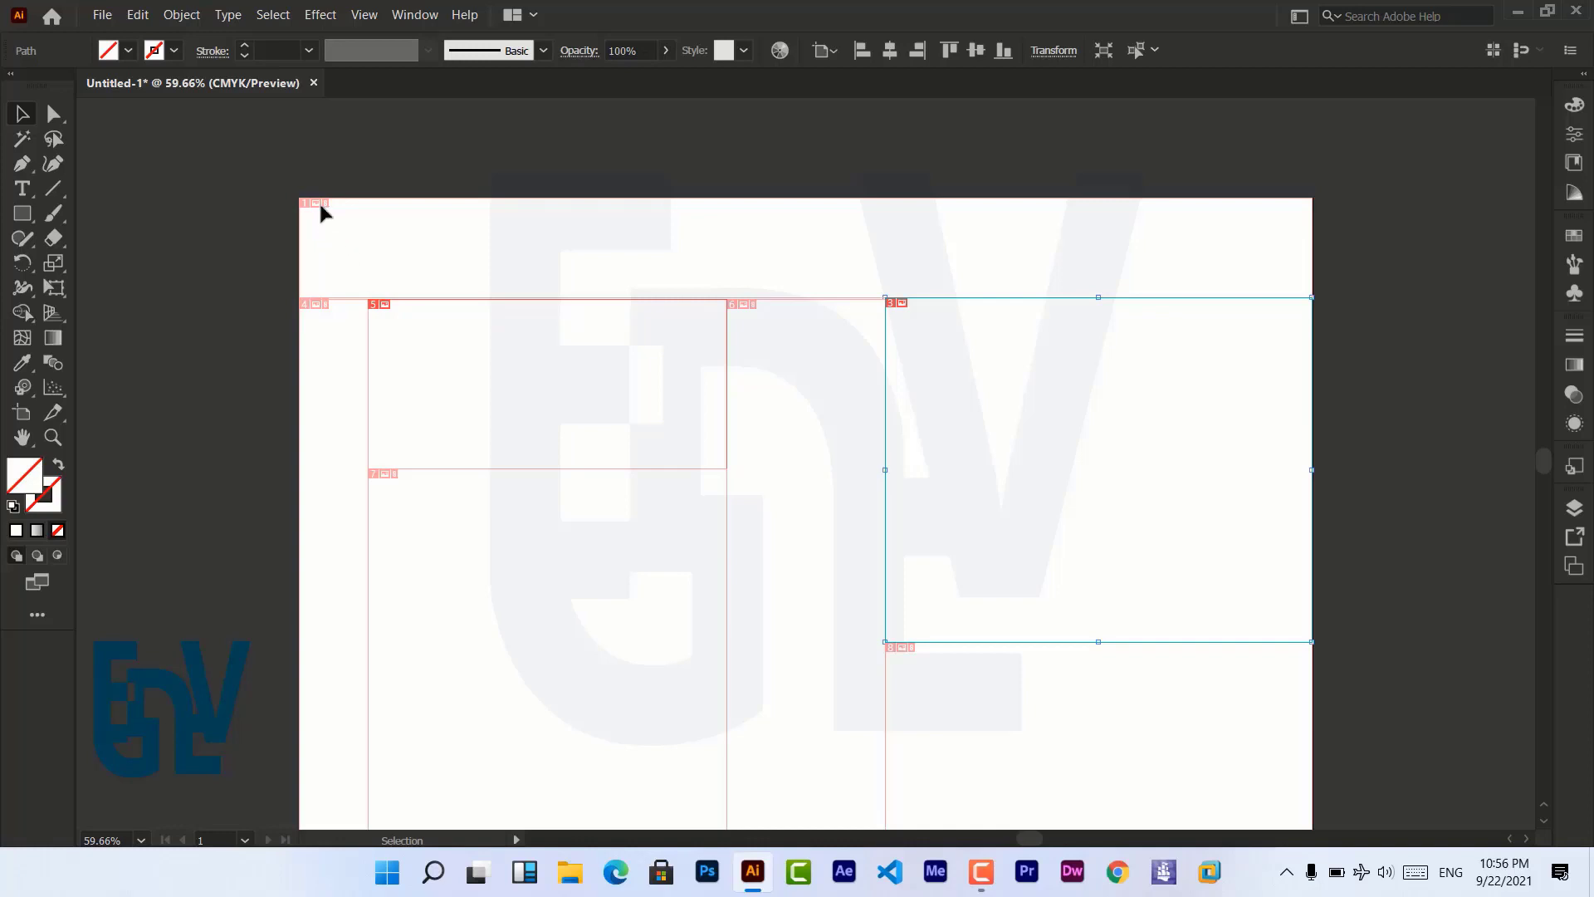
# Undo both slices and leave the artboard empty, without the scatter graph.
pyautogui.hotkey('ctrl', 'z')
pyautogui.hotkey('ctrl', 'z')
pyautogui.hotkey('ctrl', 'z')
pyautogui.hotkey('ctrl', 'z')
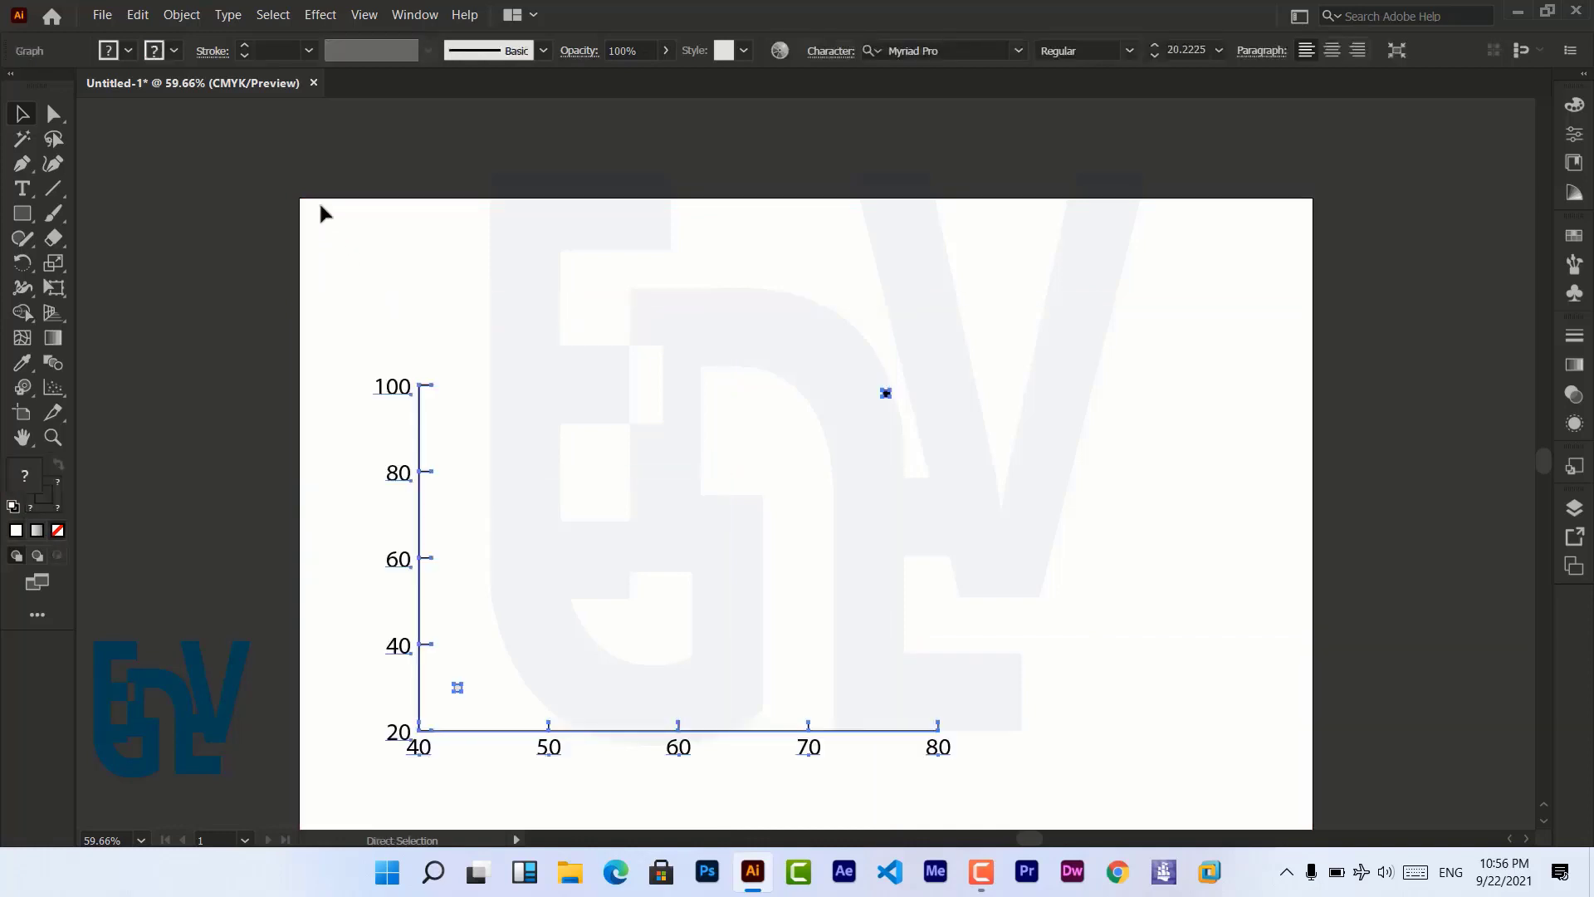
pyautogui.hotkey('ctrl', 'z')
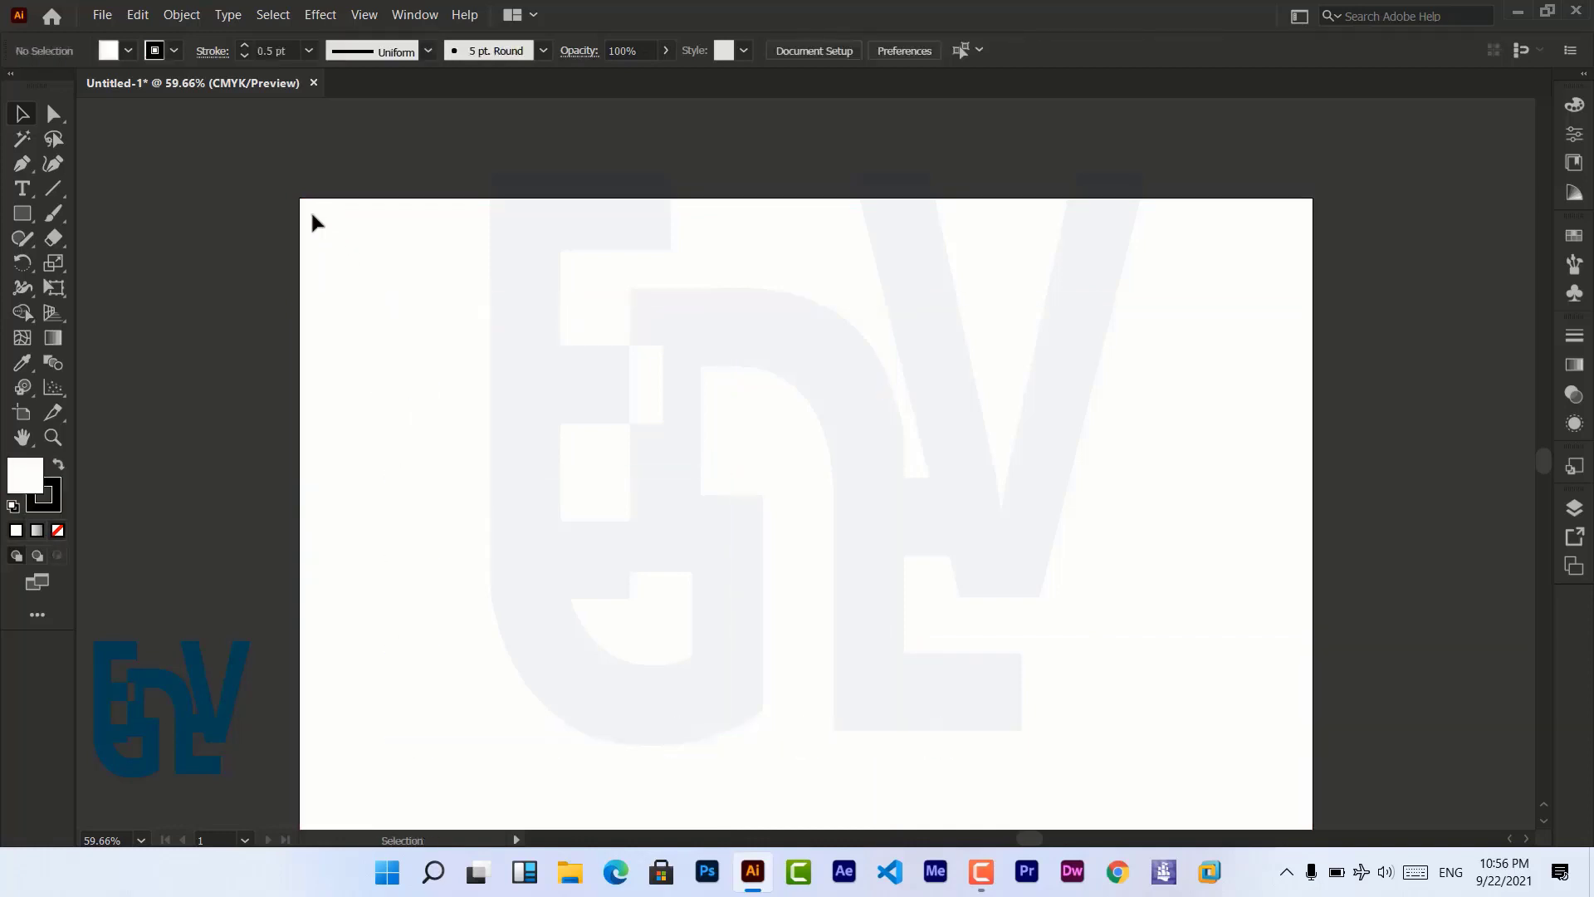
# Try the Slice Selection tool across the middle of the empty artboard.
pyautogui.click(53, 411)
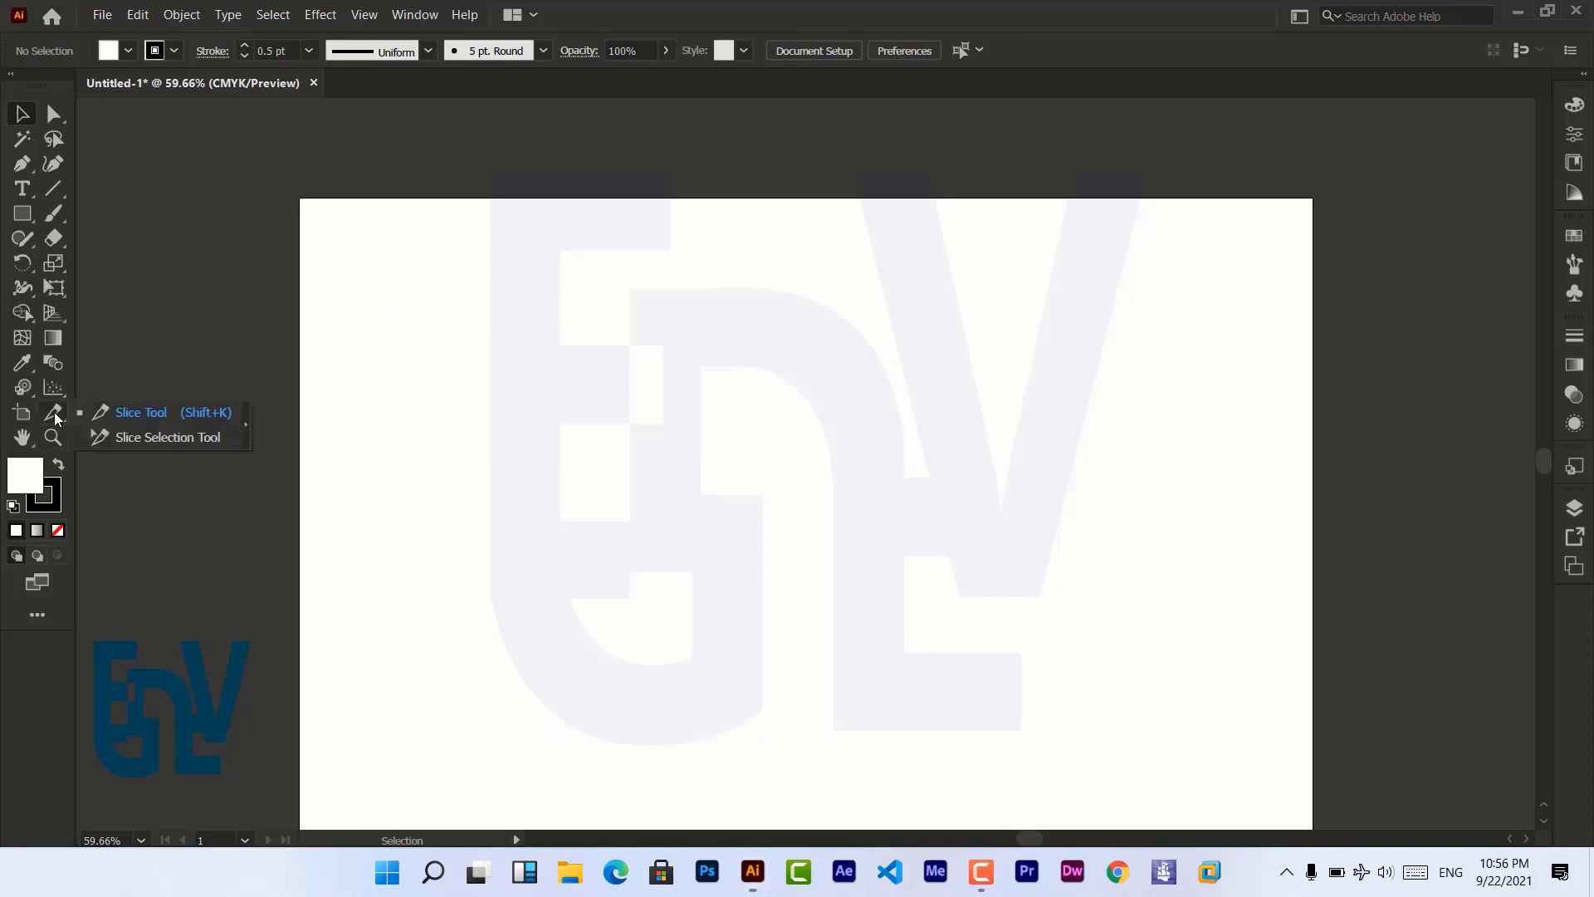
pyautogui.click(182, 437)
pyautogui.moveTo(515, 355); pyautogui.dragTo(774, 592)
pyautogui.moveTo(565, 346); pyautogui.dragTo(928, 589)
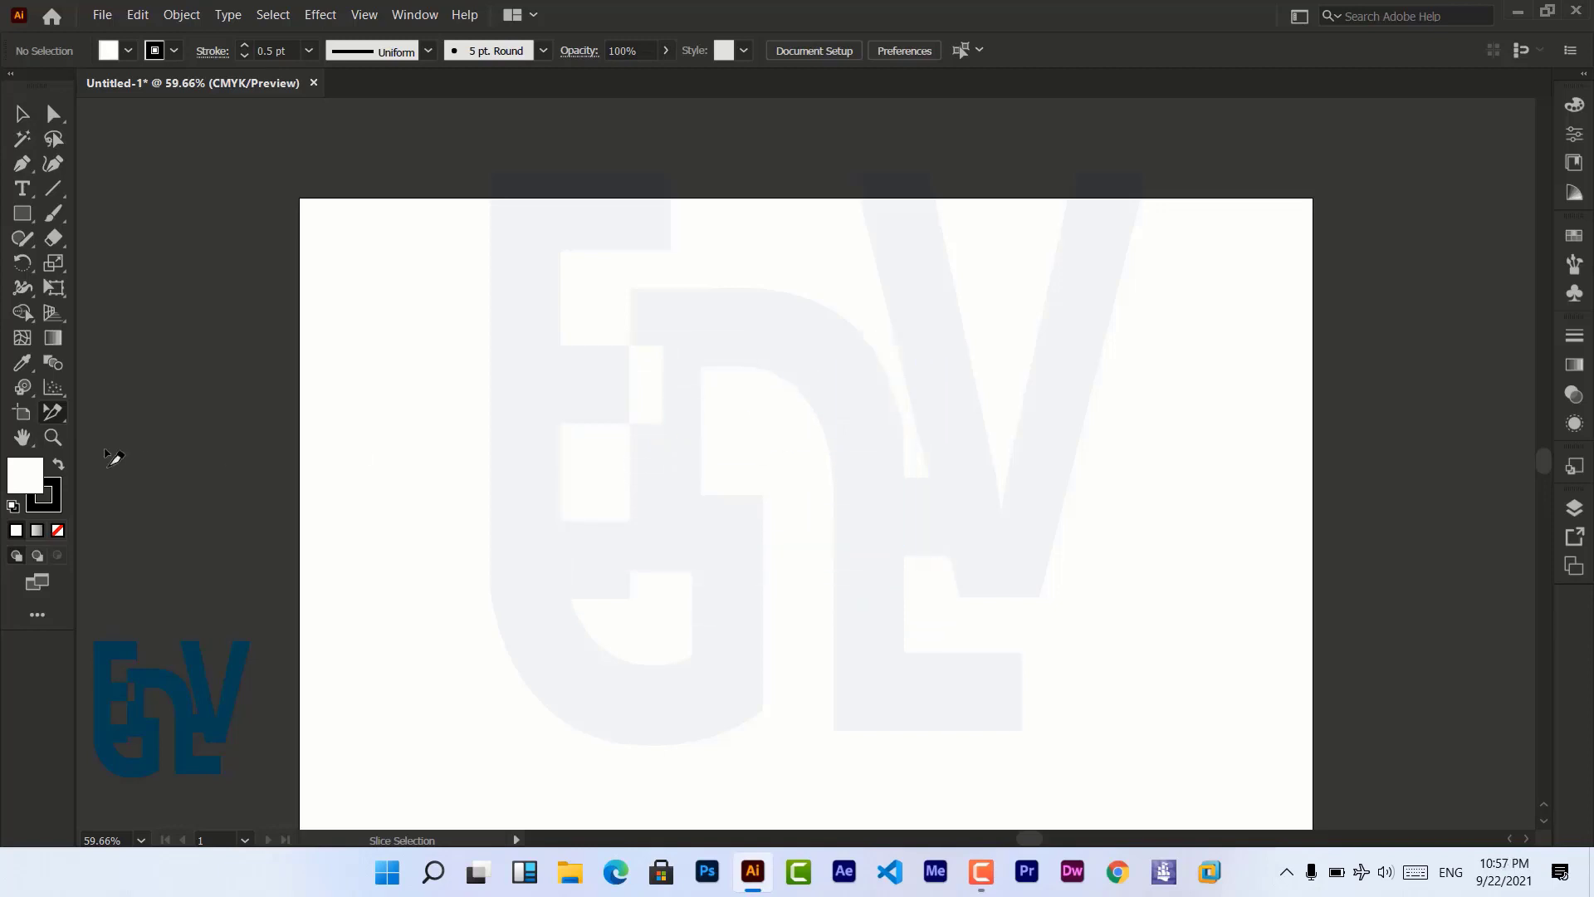
# Examine the artboard's edges at 100% with the Hand tool, and fit the whole artboard in the window.
pyautogui.click(22, 438)
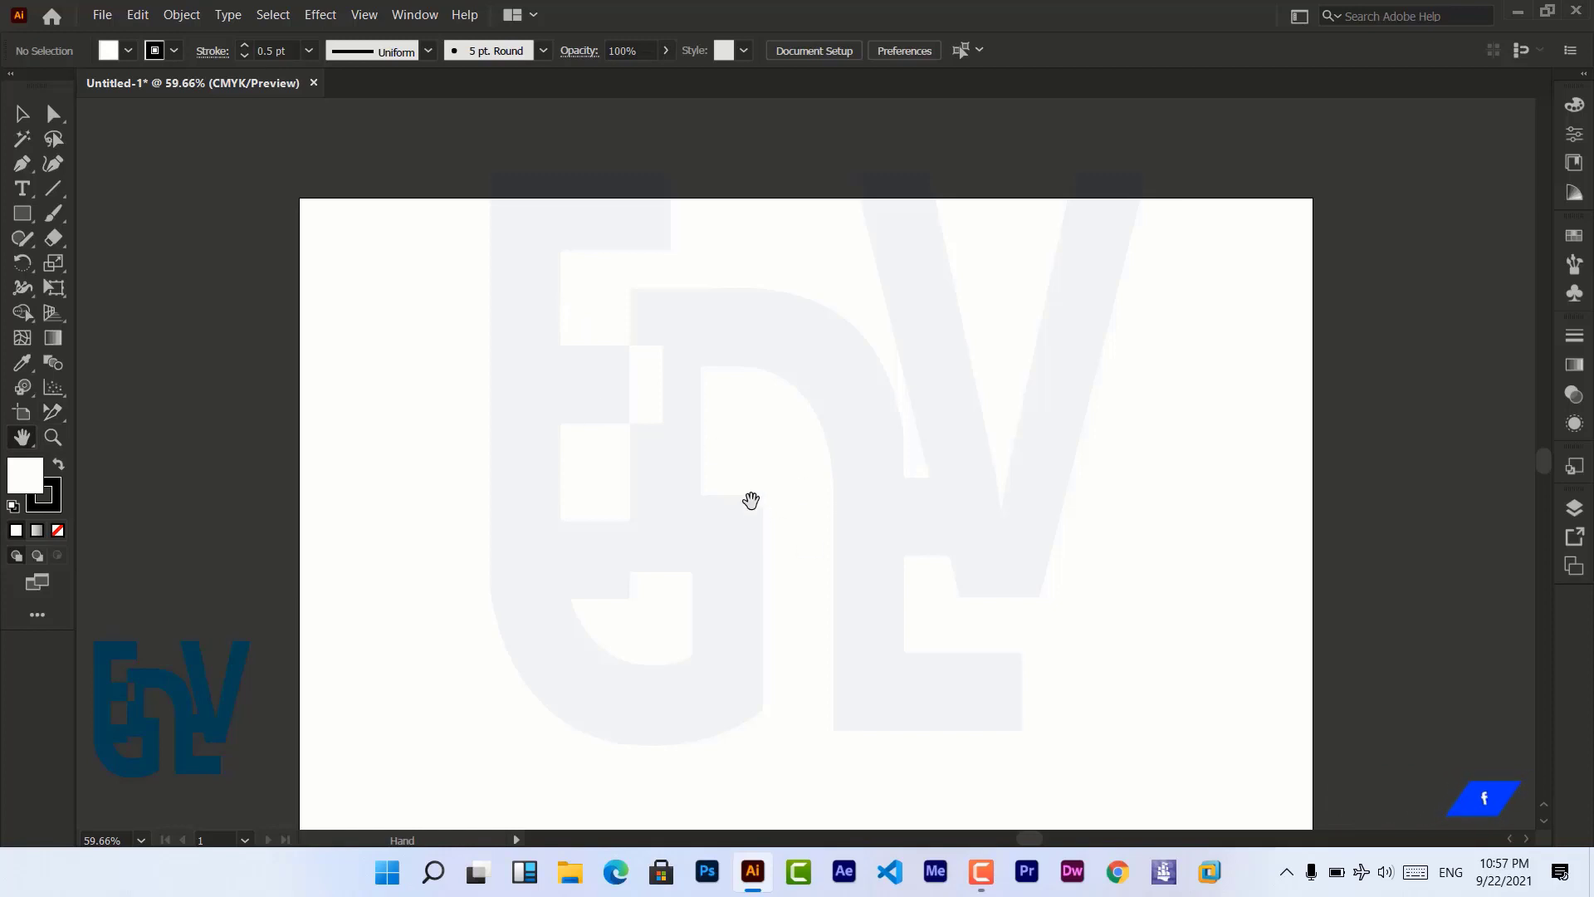
pyautogui.hotkey('ctrl', '=')
pyautogui.hotkey('ctrl', '1')
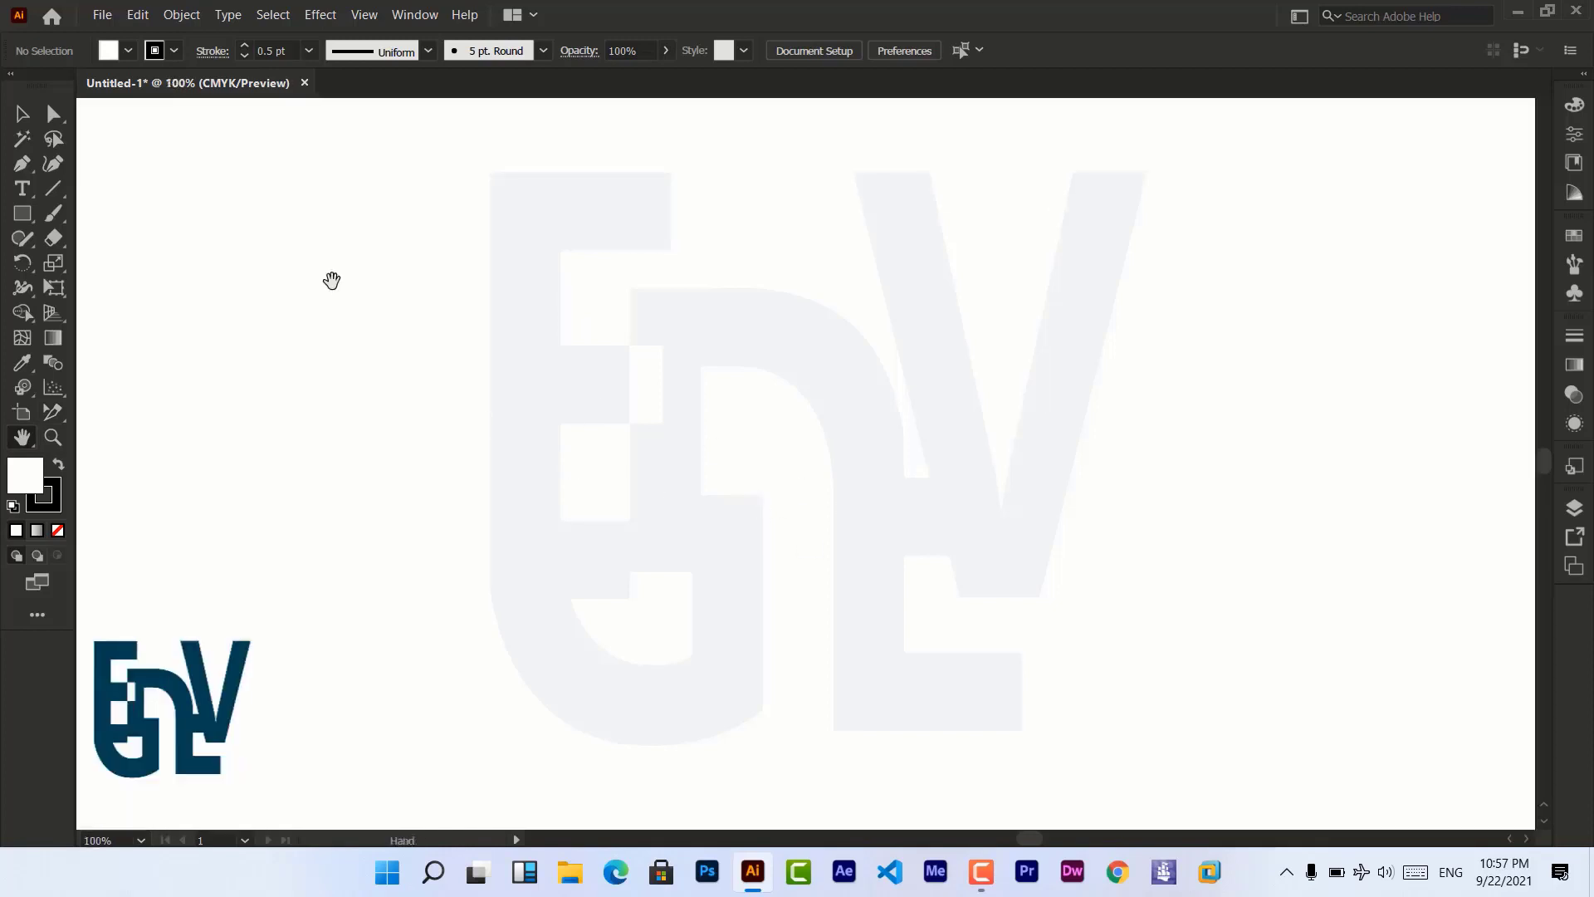
pyautogui.moveTo(121, 161); pyautogui.dragTo(520, 495)
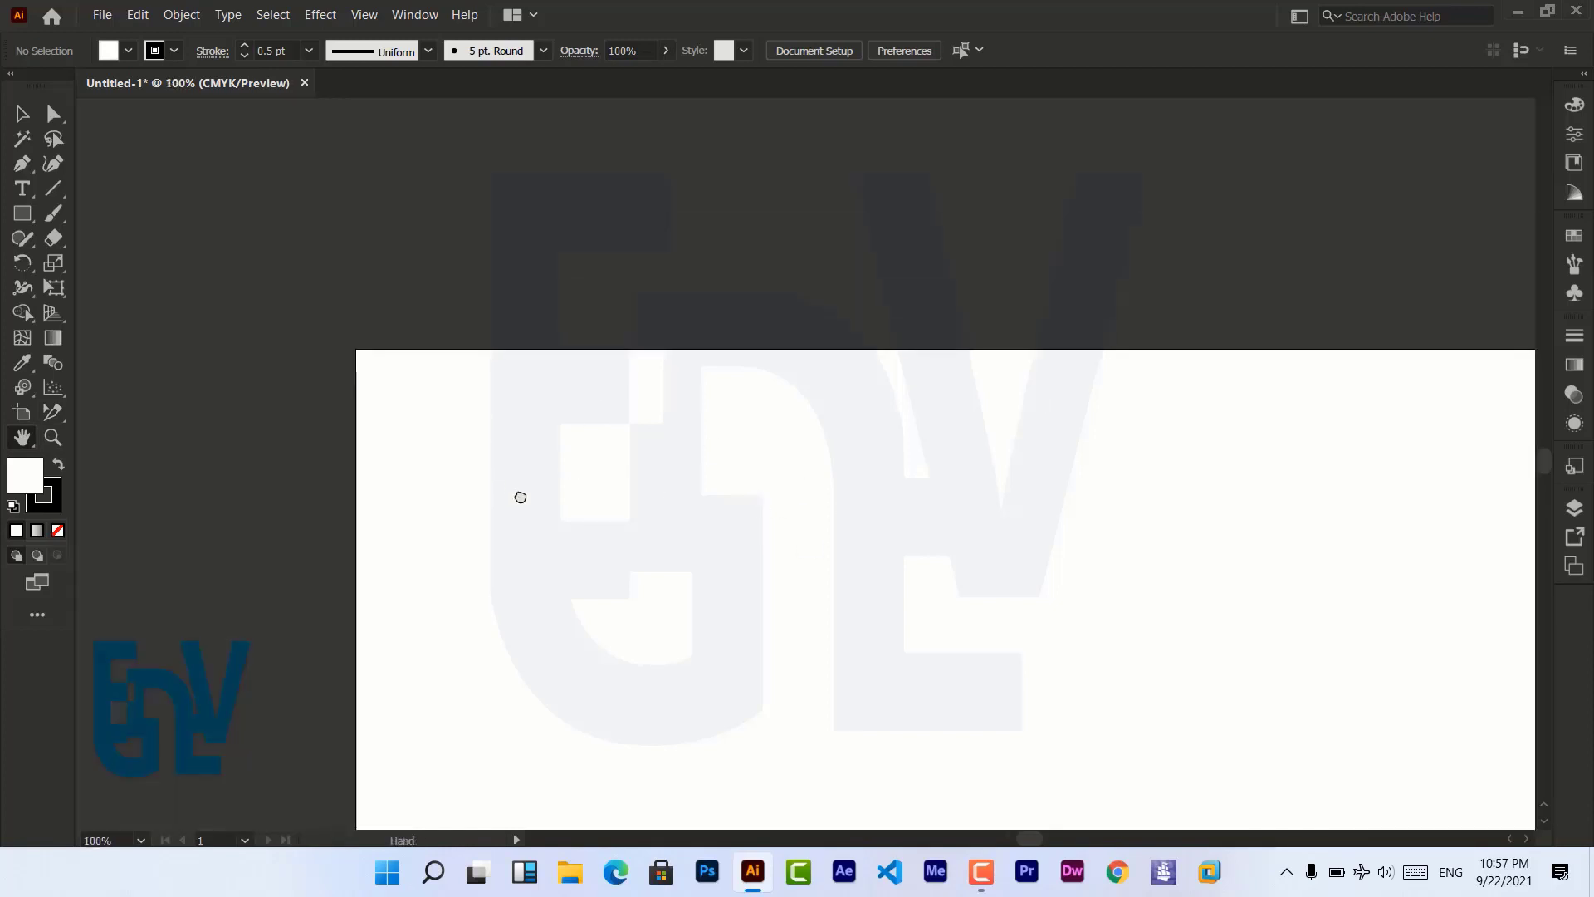
pyautogui.moveTo(656, 485); pyautogui.dragTo(189, 404)
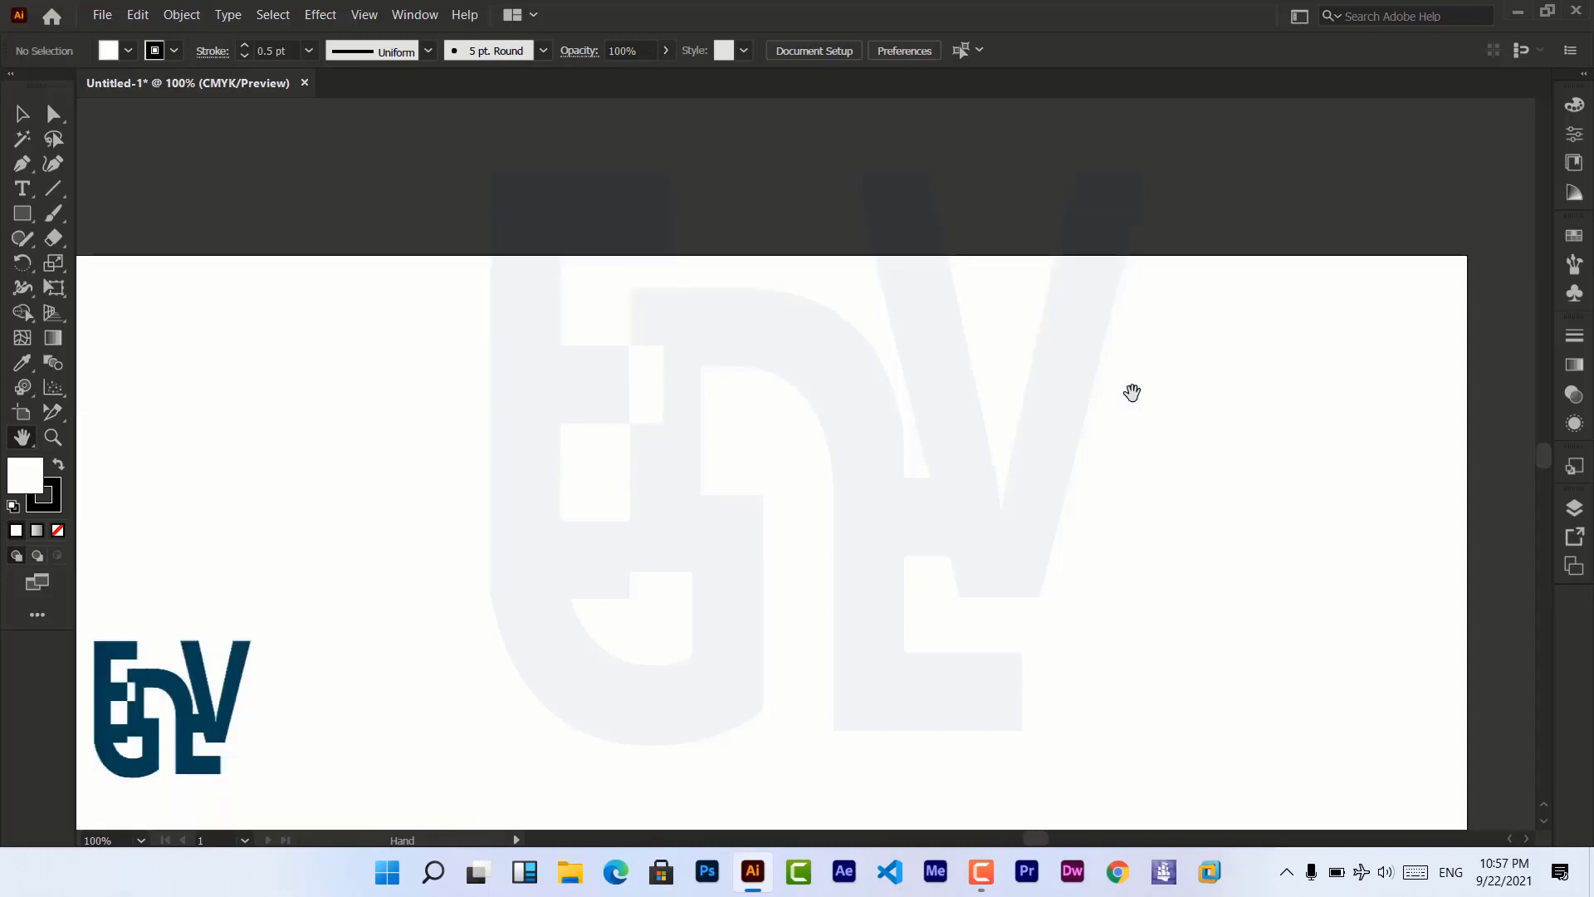
pyautogui.moveTo(1131, 393); pyautogui.dragTo(555, 380)
pyautogui.moveTo(648, 532); pyautogui.dragTo(747, 96)
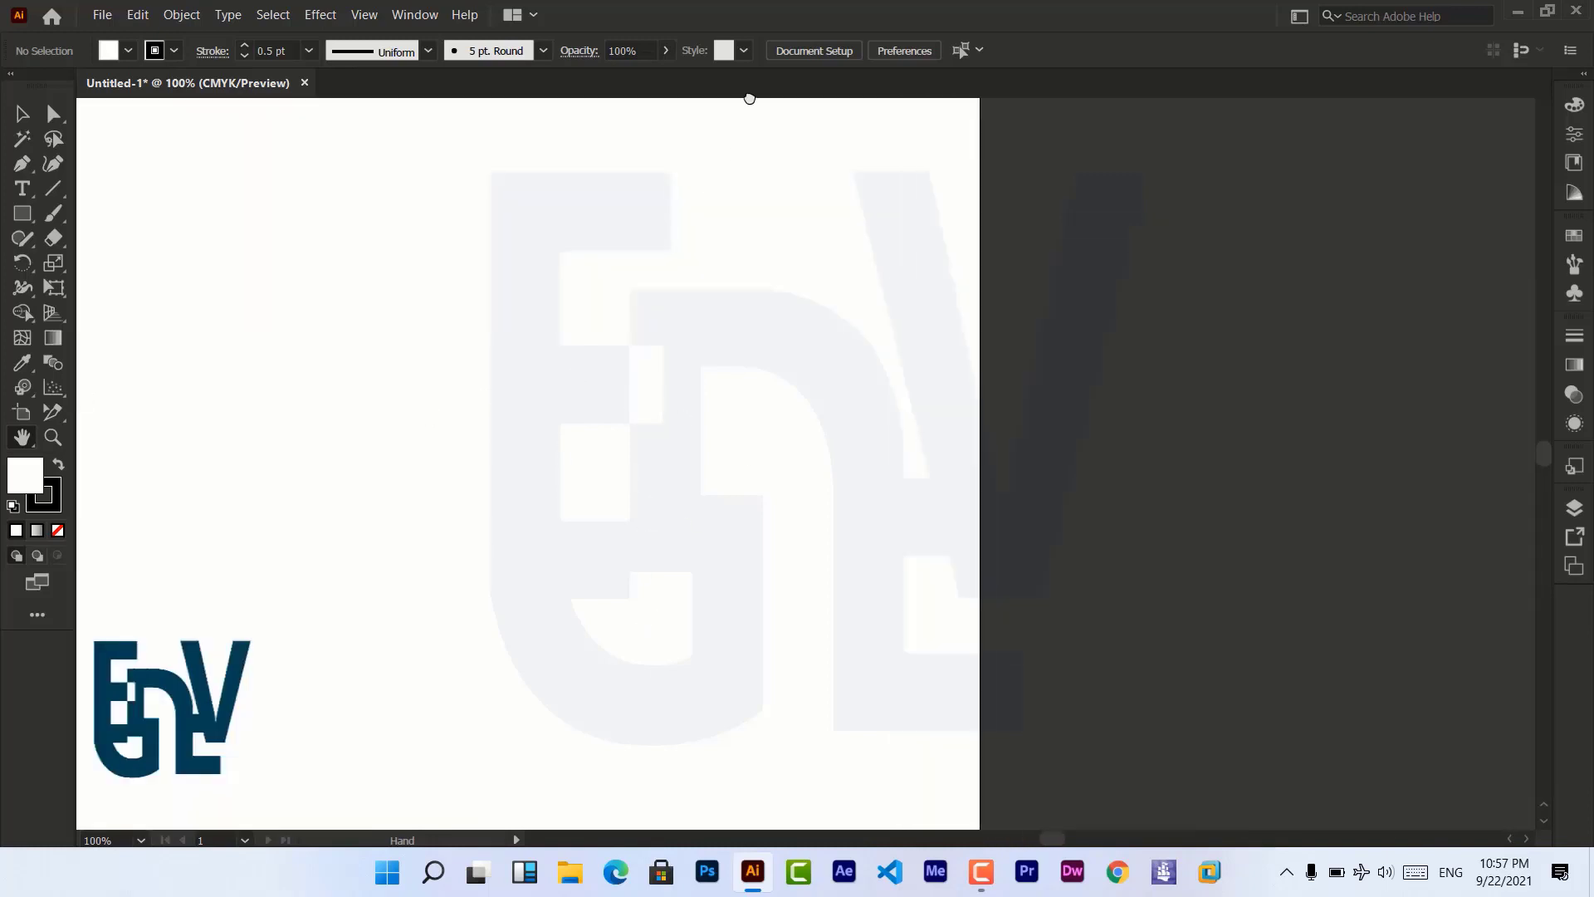
pyautogui.moveTo(803, 409); pyautogui.dragTo(1041, 303)
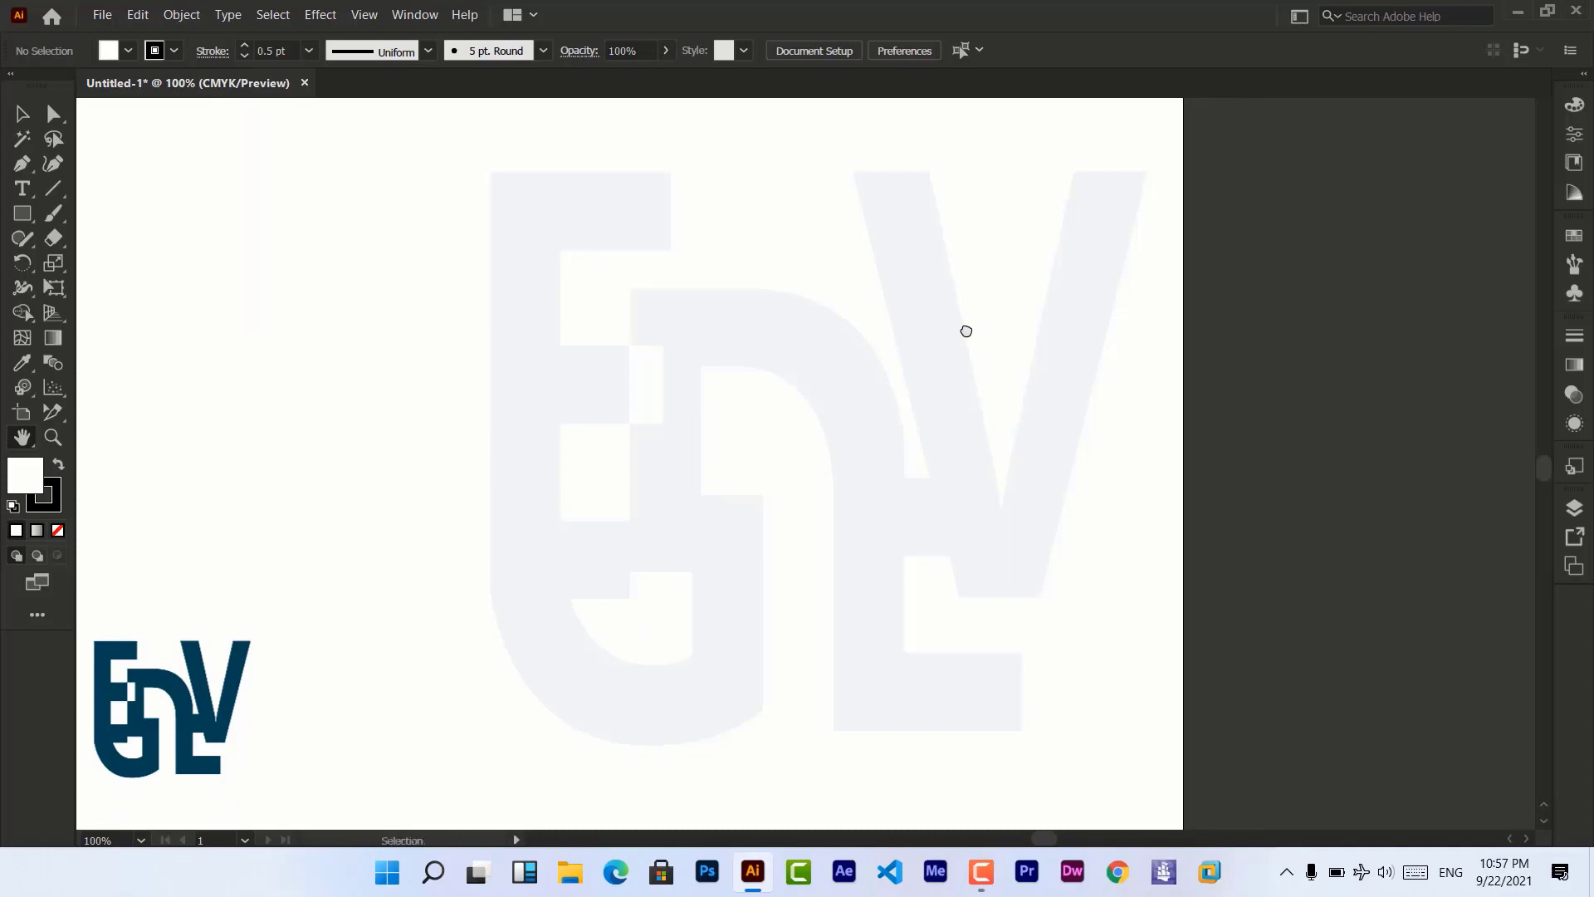
pyautogui.hotkey('ctrl', '0')
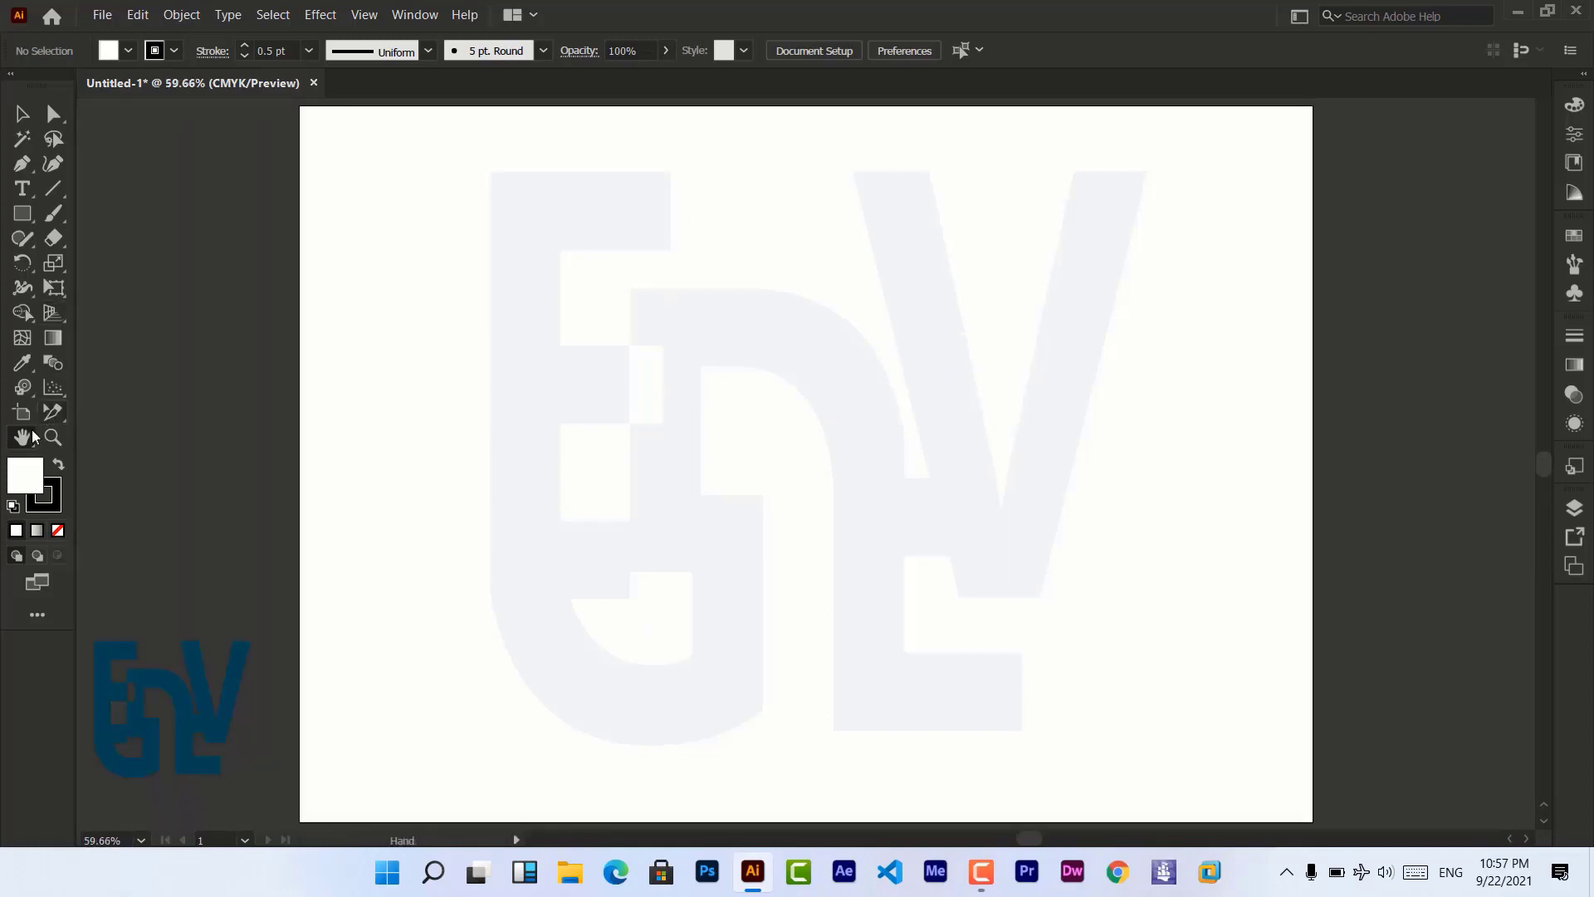
# Draw a rectangle in the artboard's upper left area, fill it with light blue and deselect it.
pyautogui.click(23, 213)
pyautogui.moveTo(430, 286); pyautogui.dragTo(681, 487)
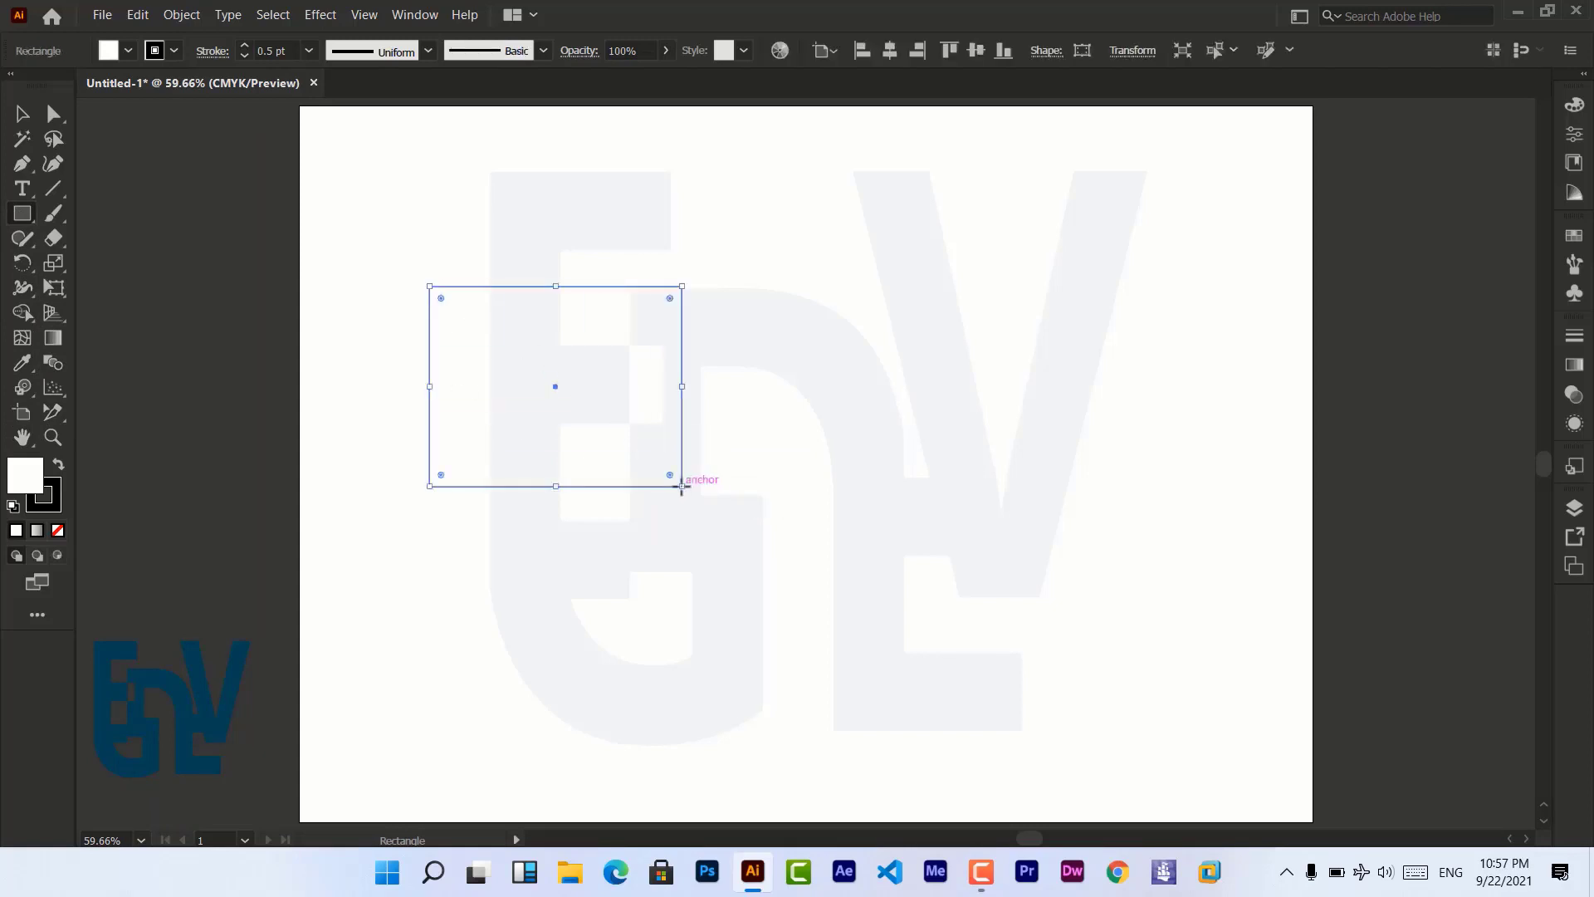
pyautogui.click(128, 52)
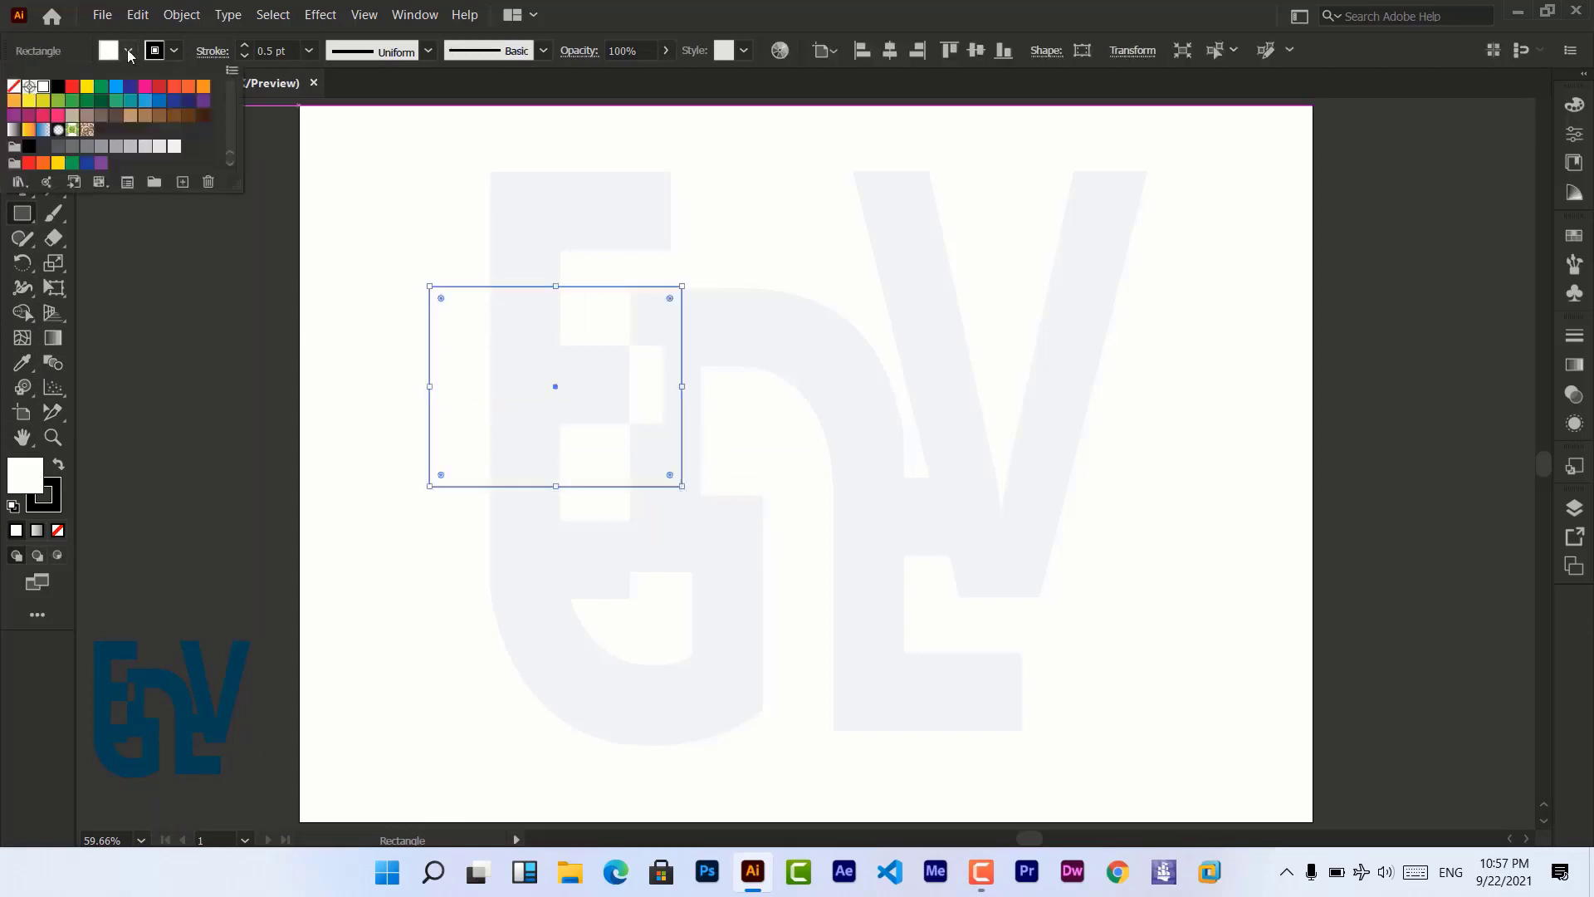
pyautogui.click(116, 86)
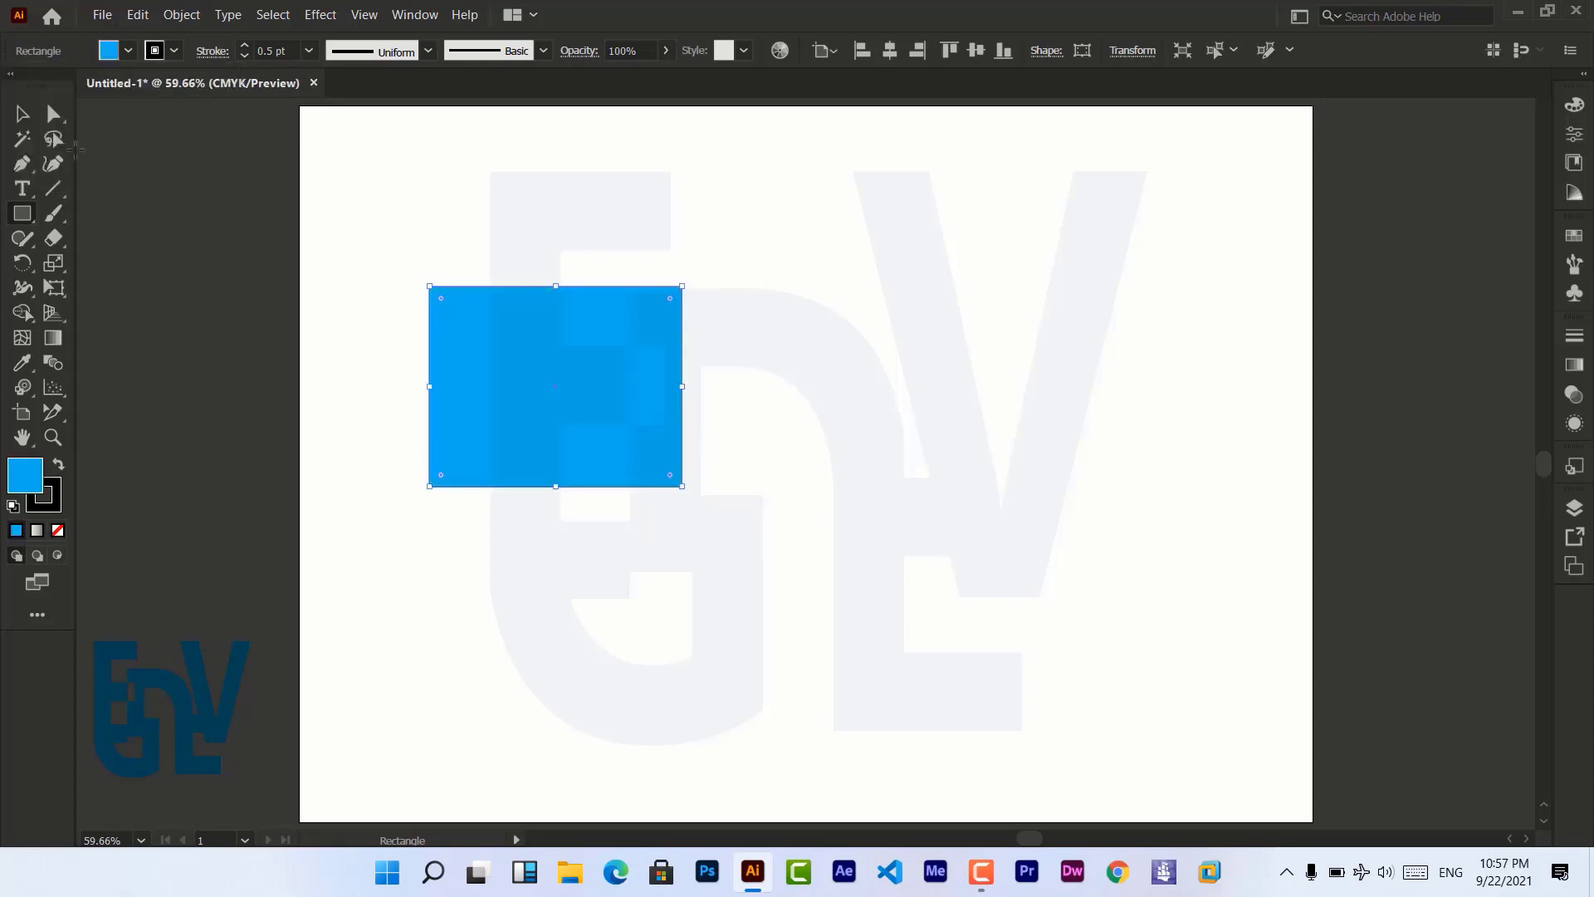
pyautogui.click(22, 114)
pyautogui.click(129, 253)
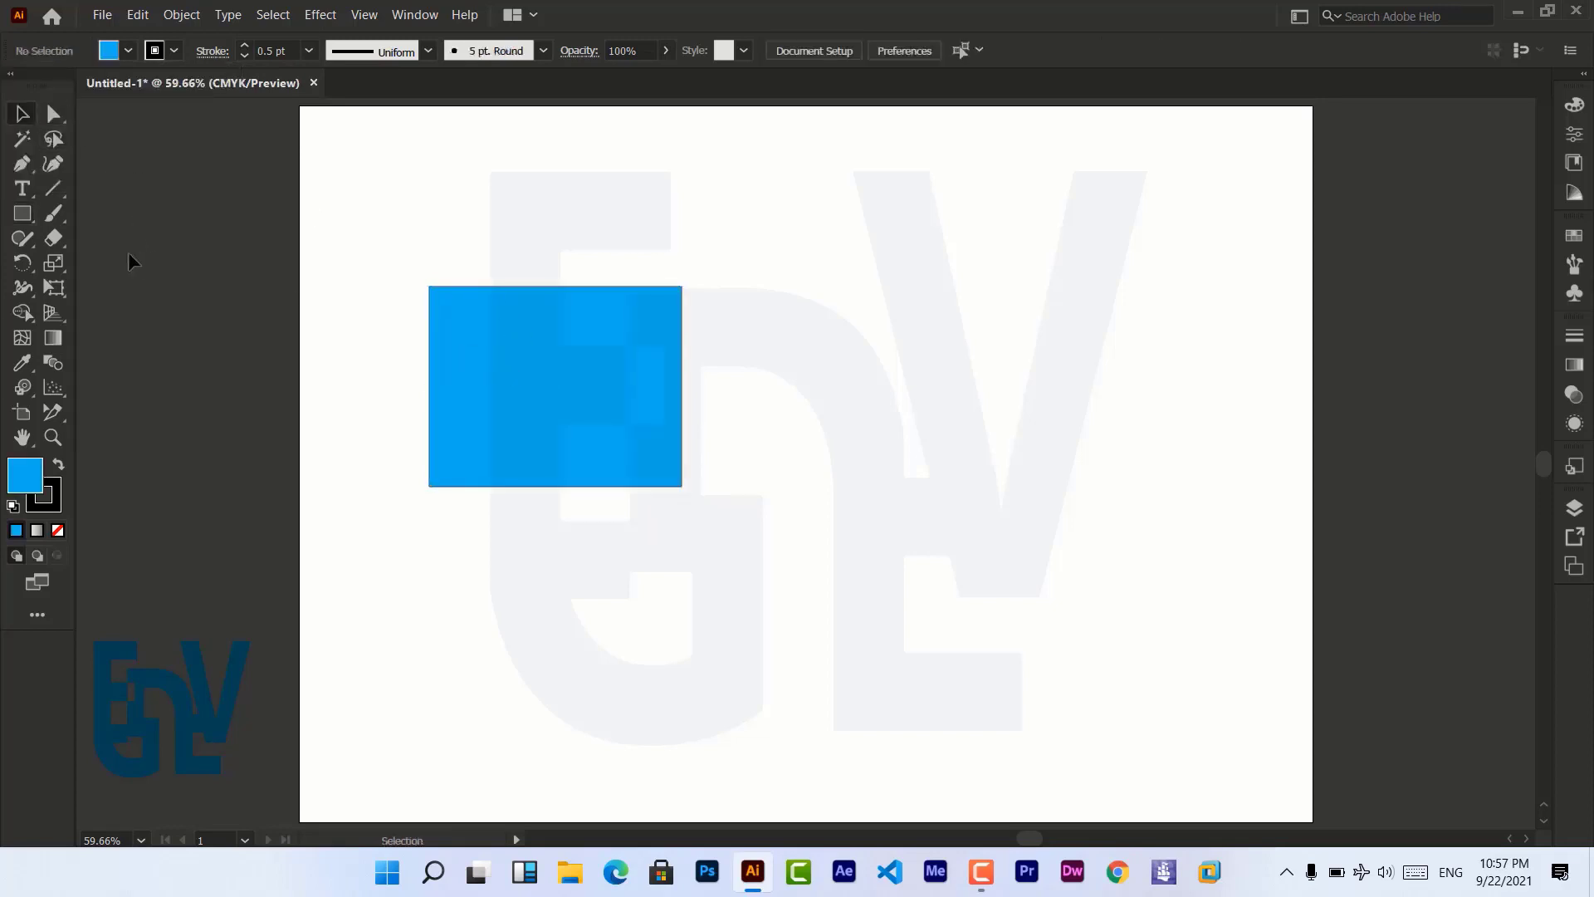
# Examine the artboard and blue rectangle at magnifications up to 200%, and return to 66.67%.
pyautogui.hotkey('ctrl', '=')
pyautogui.hotkey('ctrl', '=')
pyautogui.hotkey('ctrl', '=')
pyautogui.hotkey('ctrl', '=')
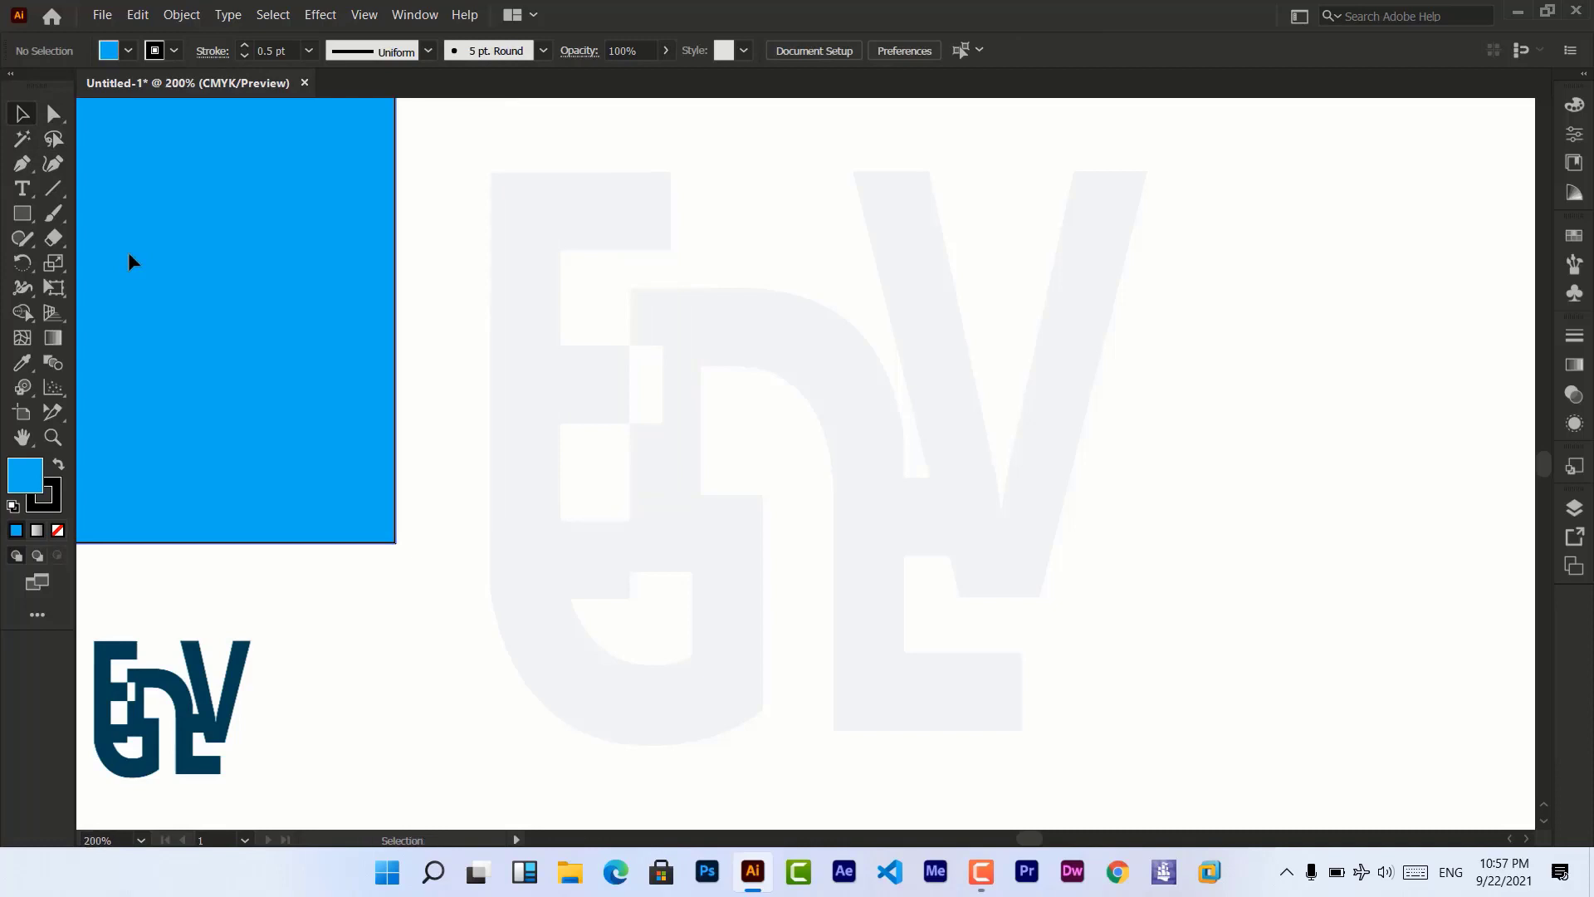
pyautogui.press('ctrl')
pyautogui.hotkey('ctrl', '-')
pyautogui.hotkey('ctrl', '-')
pyautogui.hotkey('ctrl', '-')
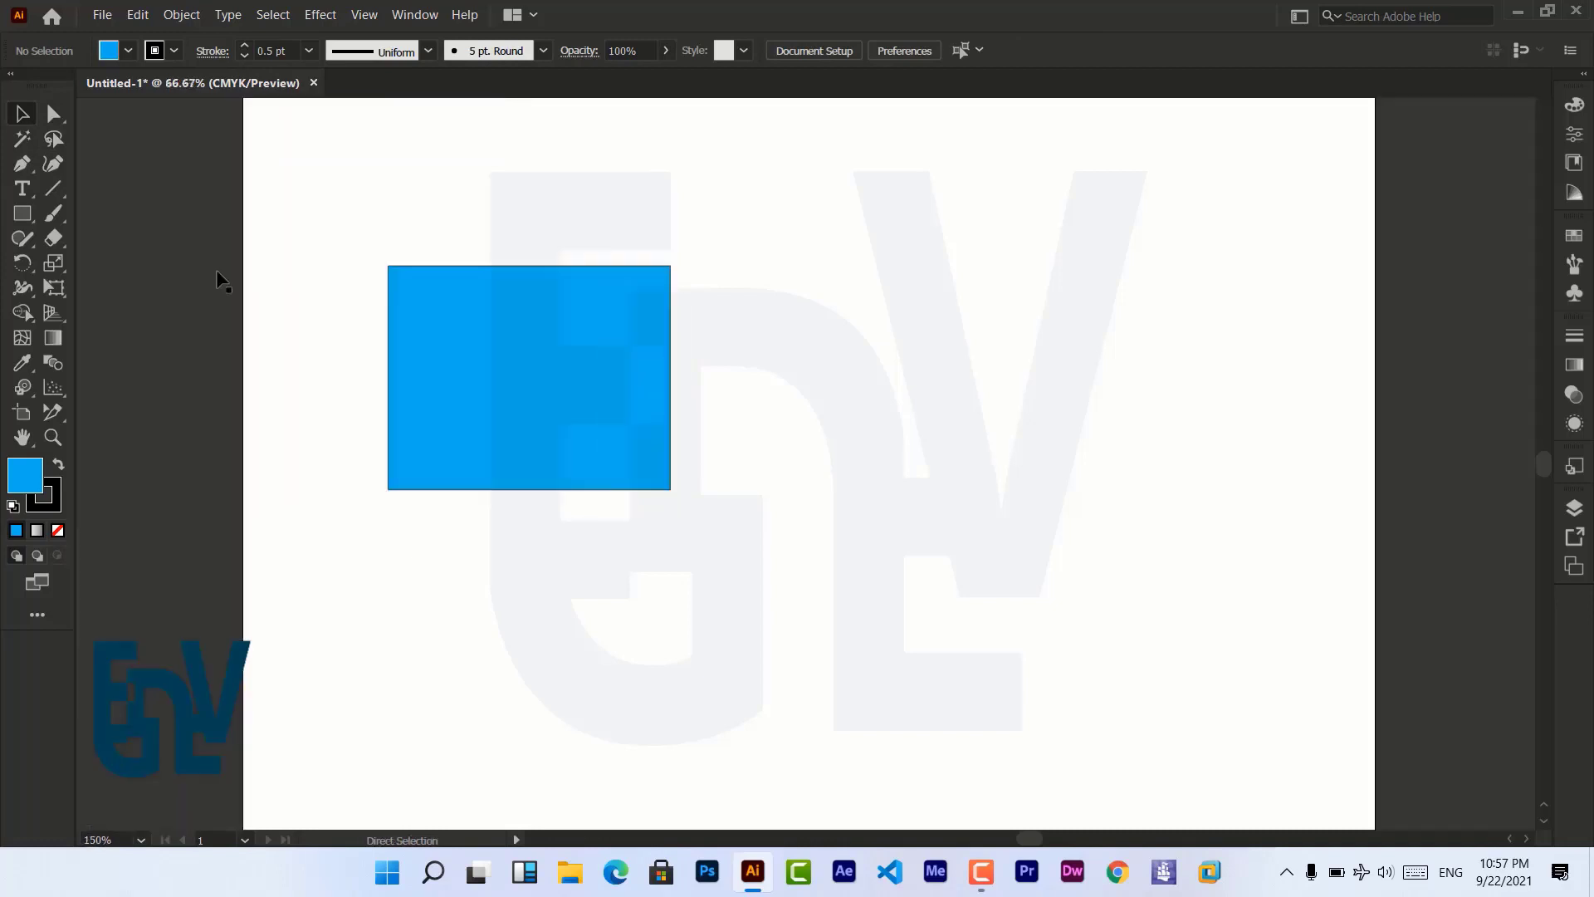
# Select the blue rectangle and zoom in on it to 100%.
pyautogui.click(405, 276)
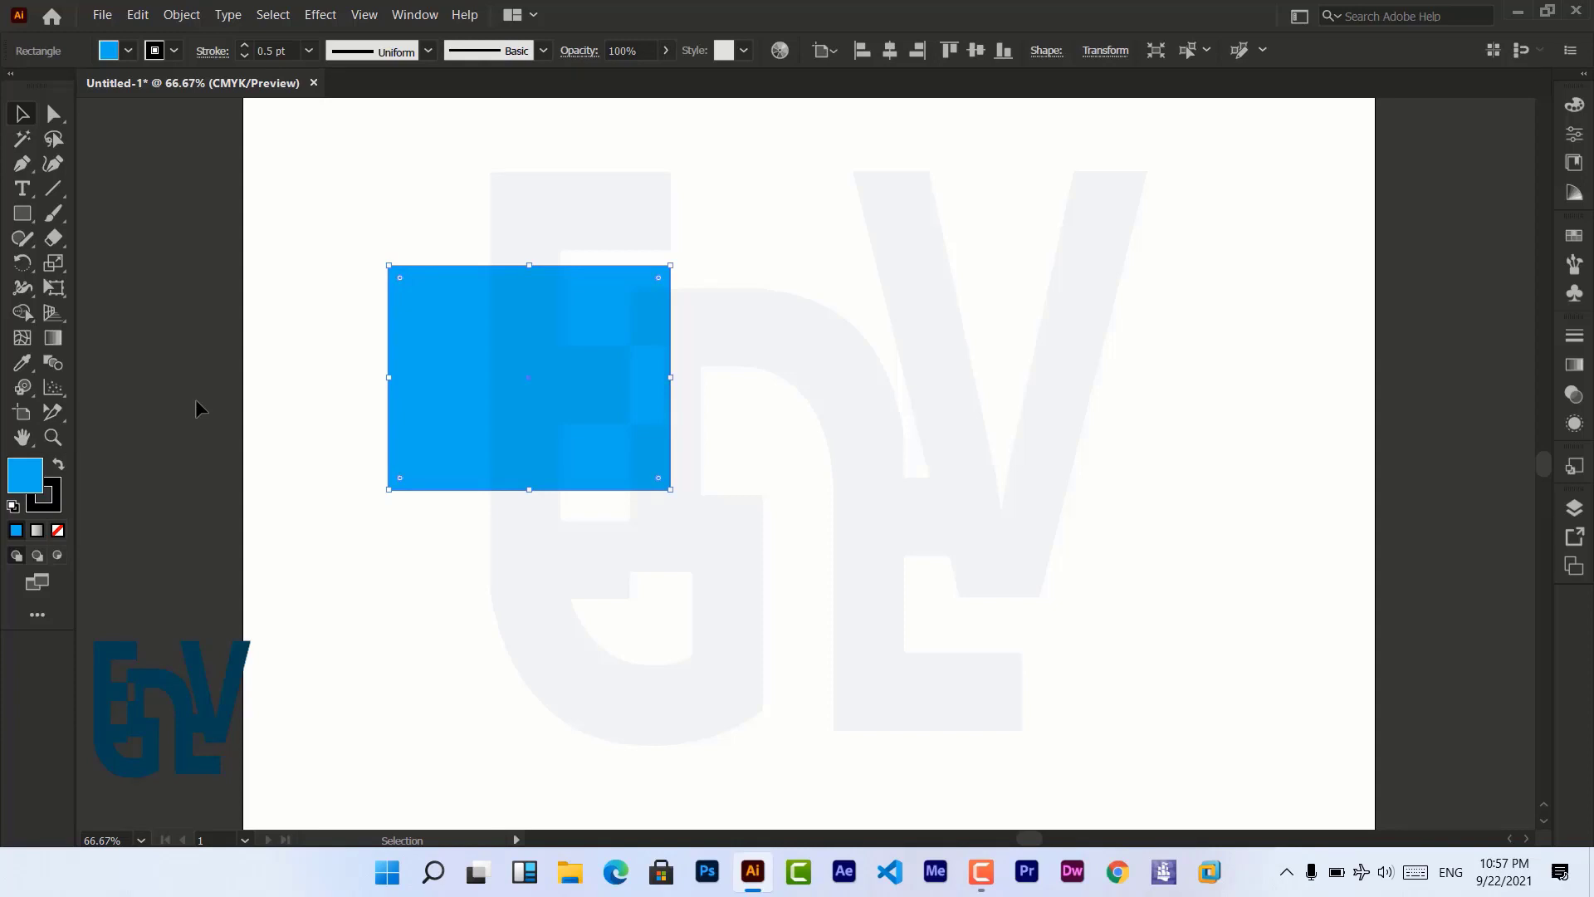
pyautogui.press('a')
pyautogui.hotkey('ctrl', '+')
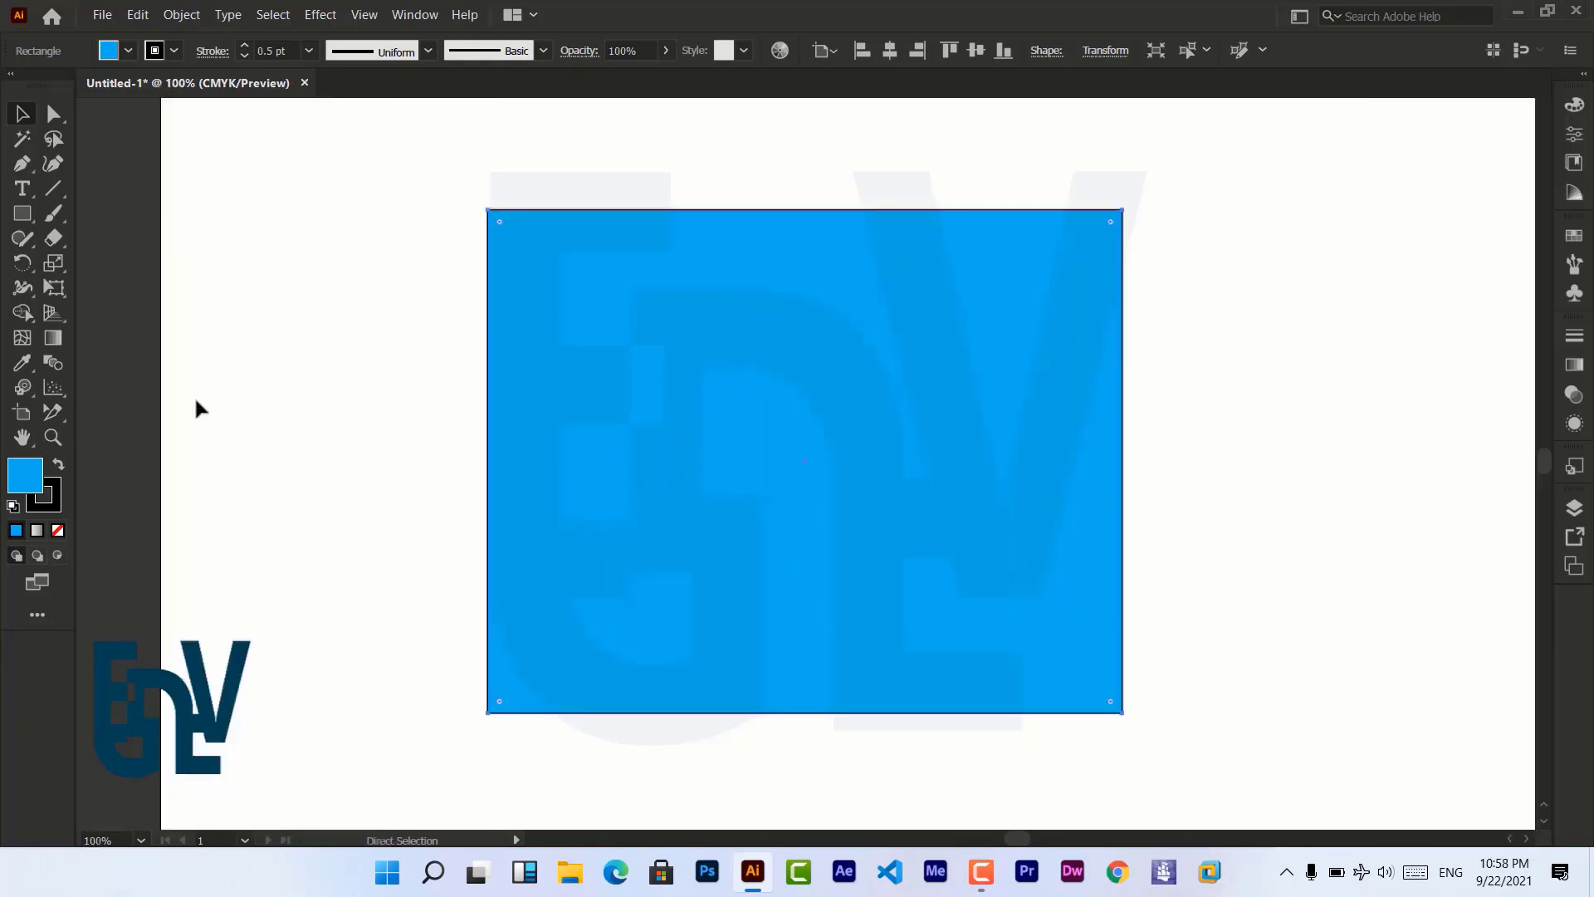
# Examine the blue rectangle and the artboard's edge with the Zoom tool at magnifications up to 800%, and return to 100%.
pyautogui.hotkey('ctrl', '+')
pyautogui.hotkey('ctrl', '-')
pyautogui.hotkey('ctrl', '-')
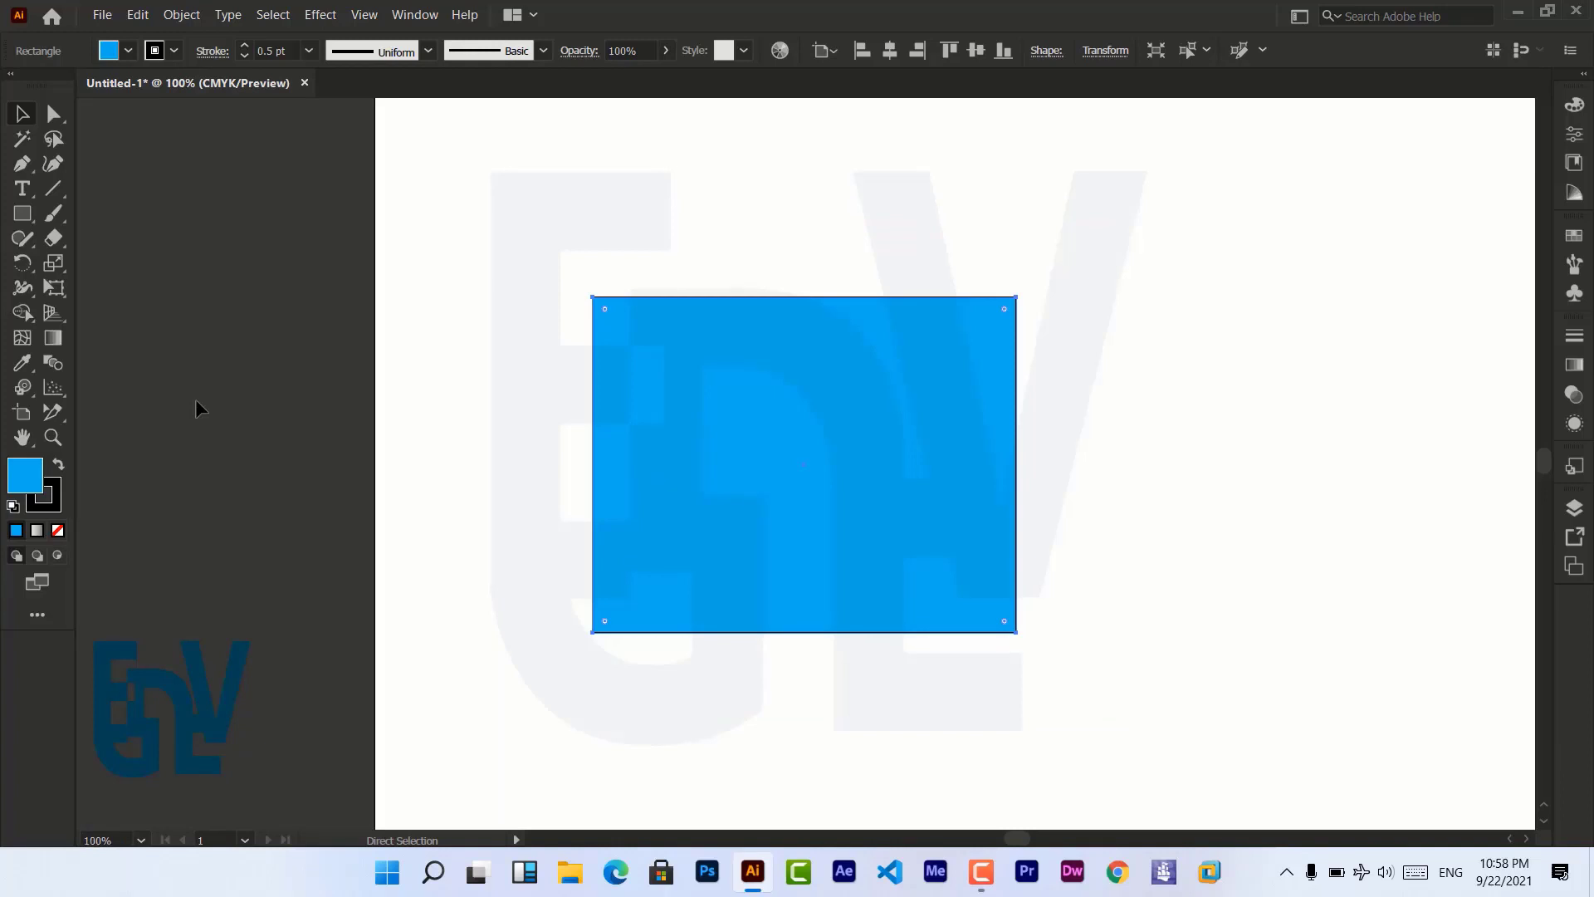
pyautogui.hotkey('ctrl', '+')
pyautogui.press('v')
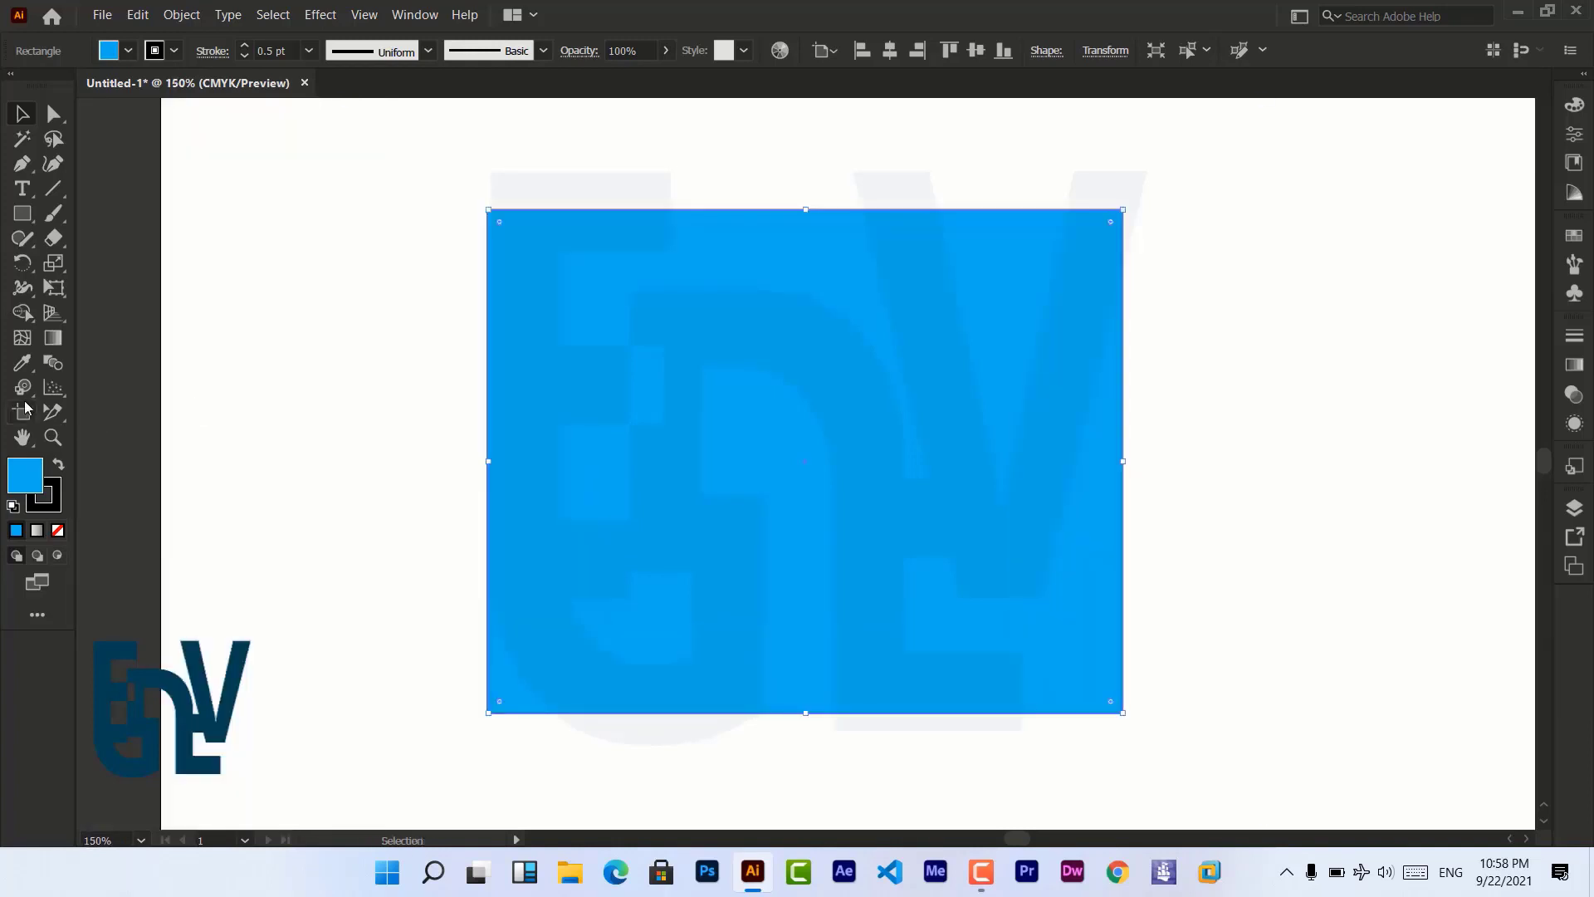
pyautogui.click(53, 436)
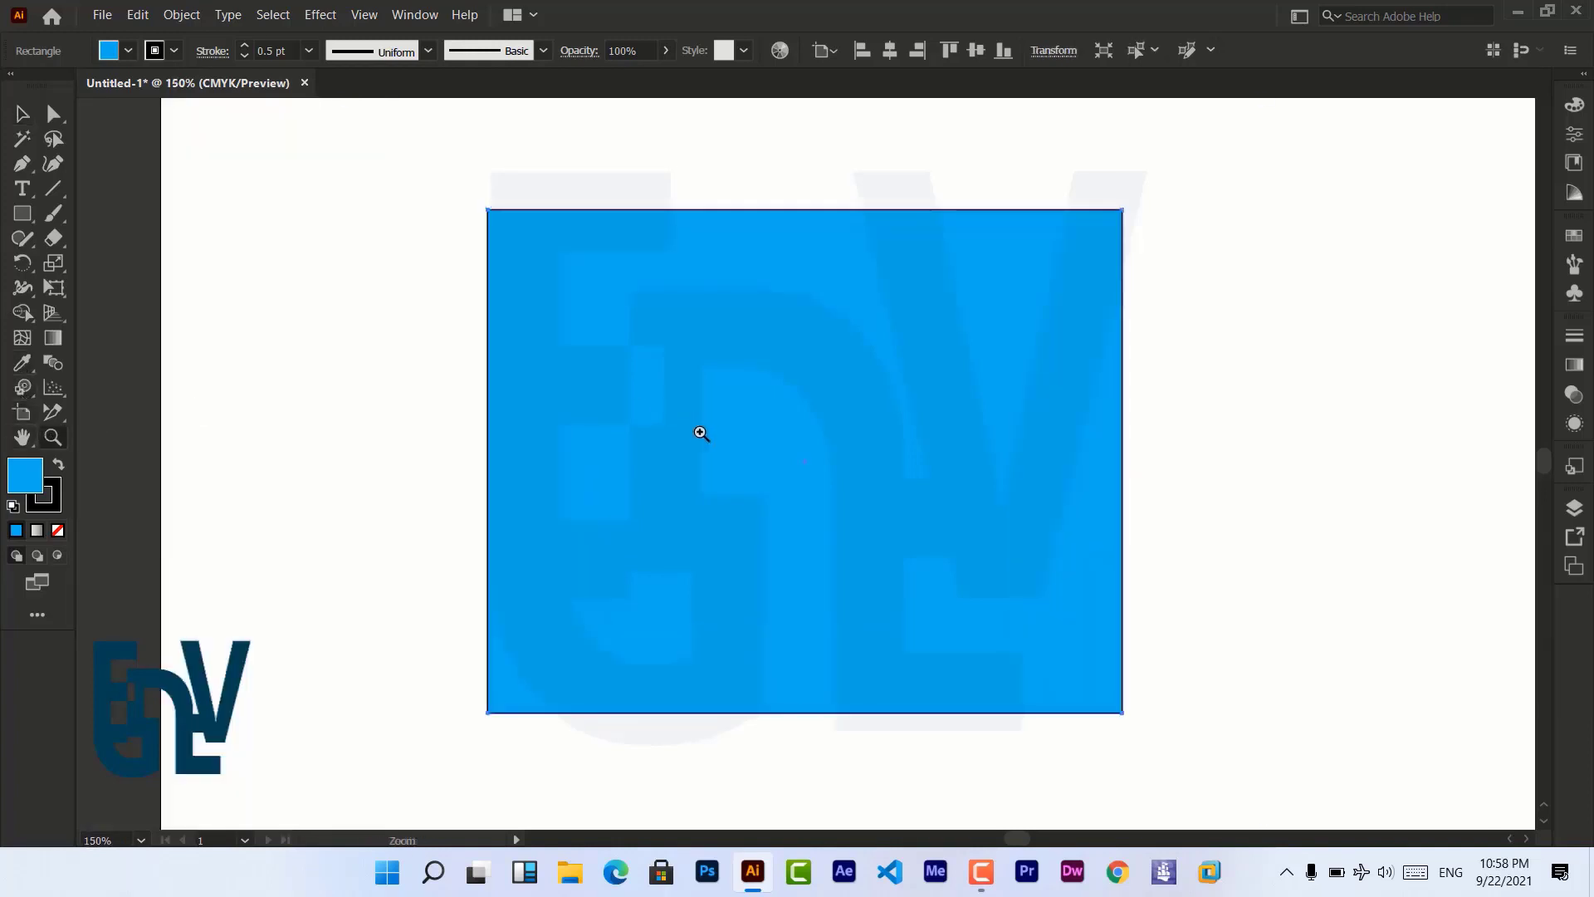
pyautogui.click(700, 432)
pyautogui.click(523, 173)
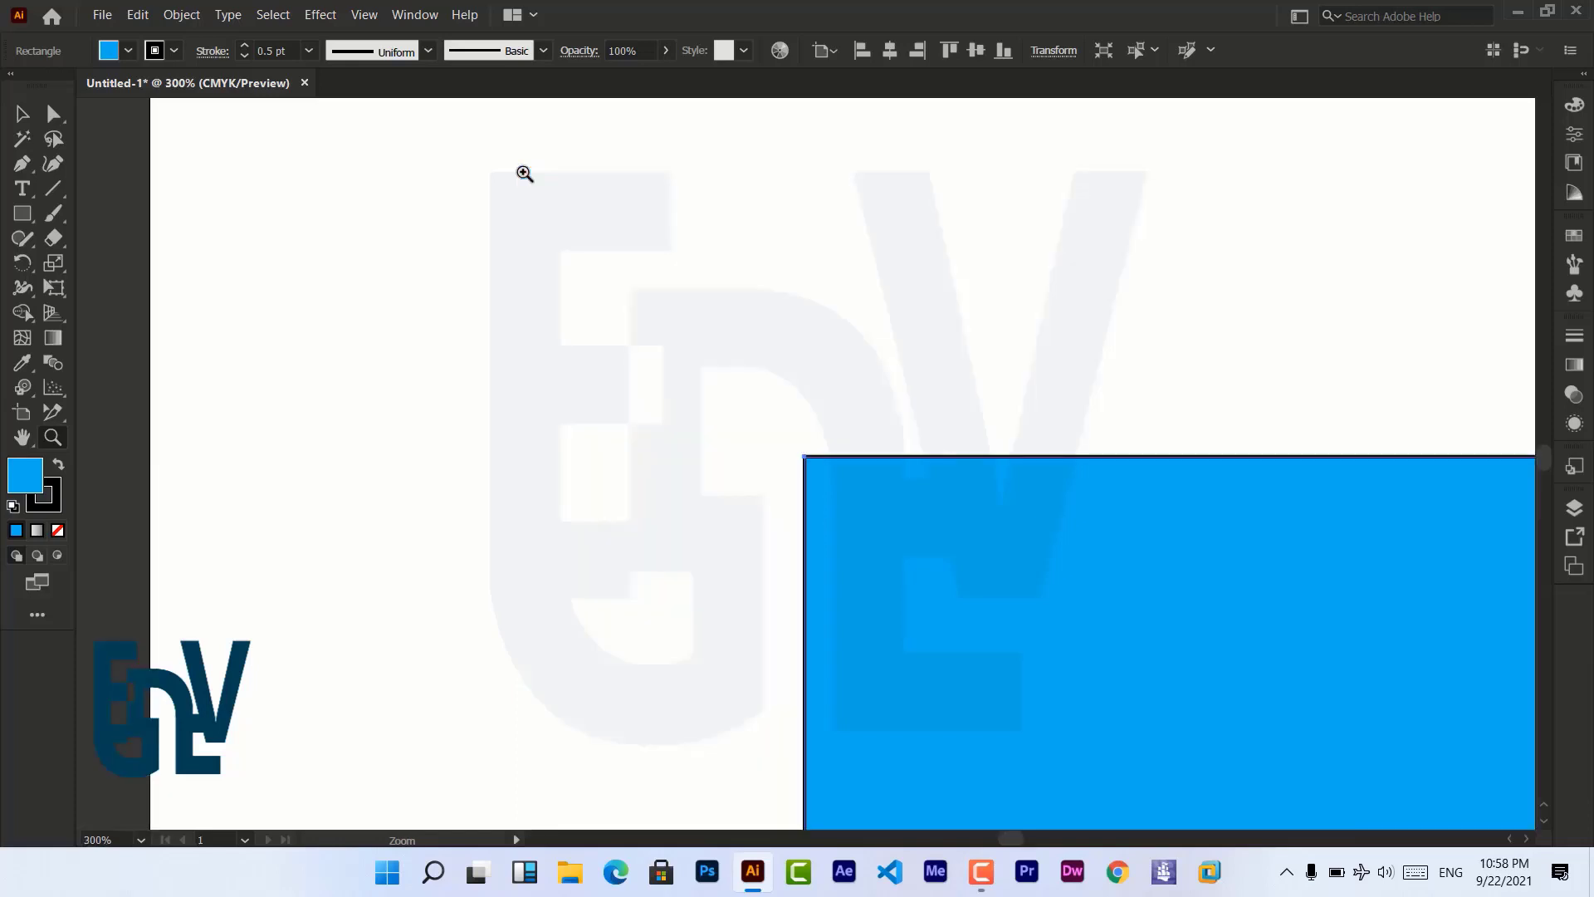
pyautogui.click(523, 173)
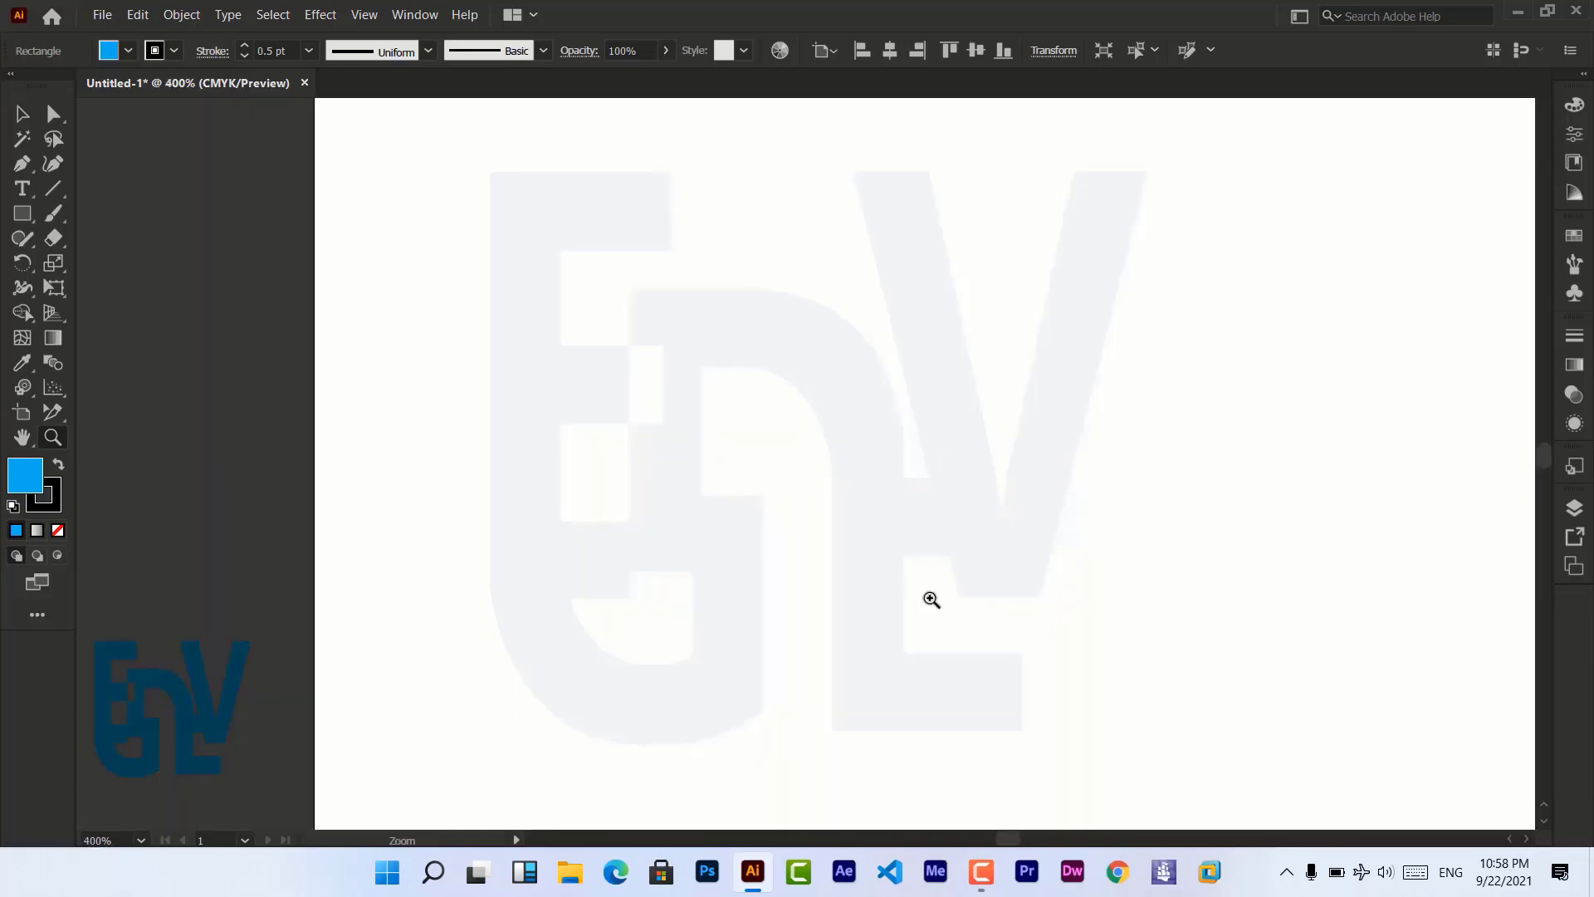
pyautogui.click(303, 161)
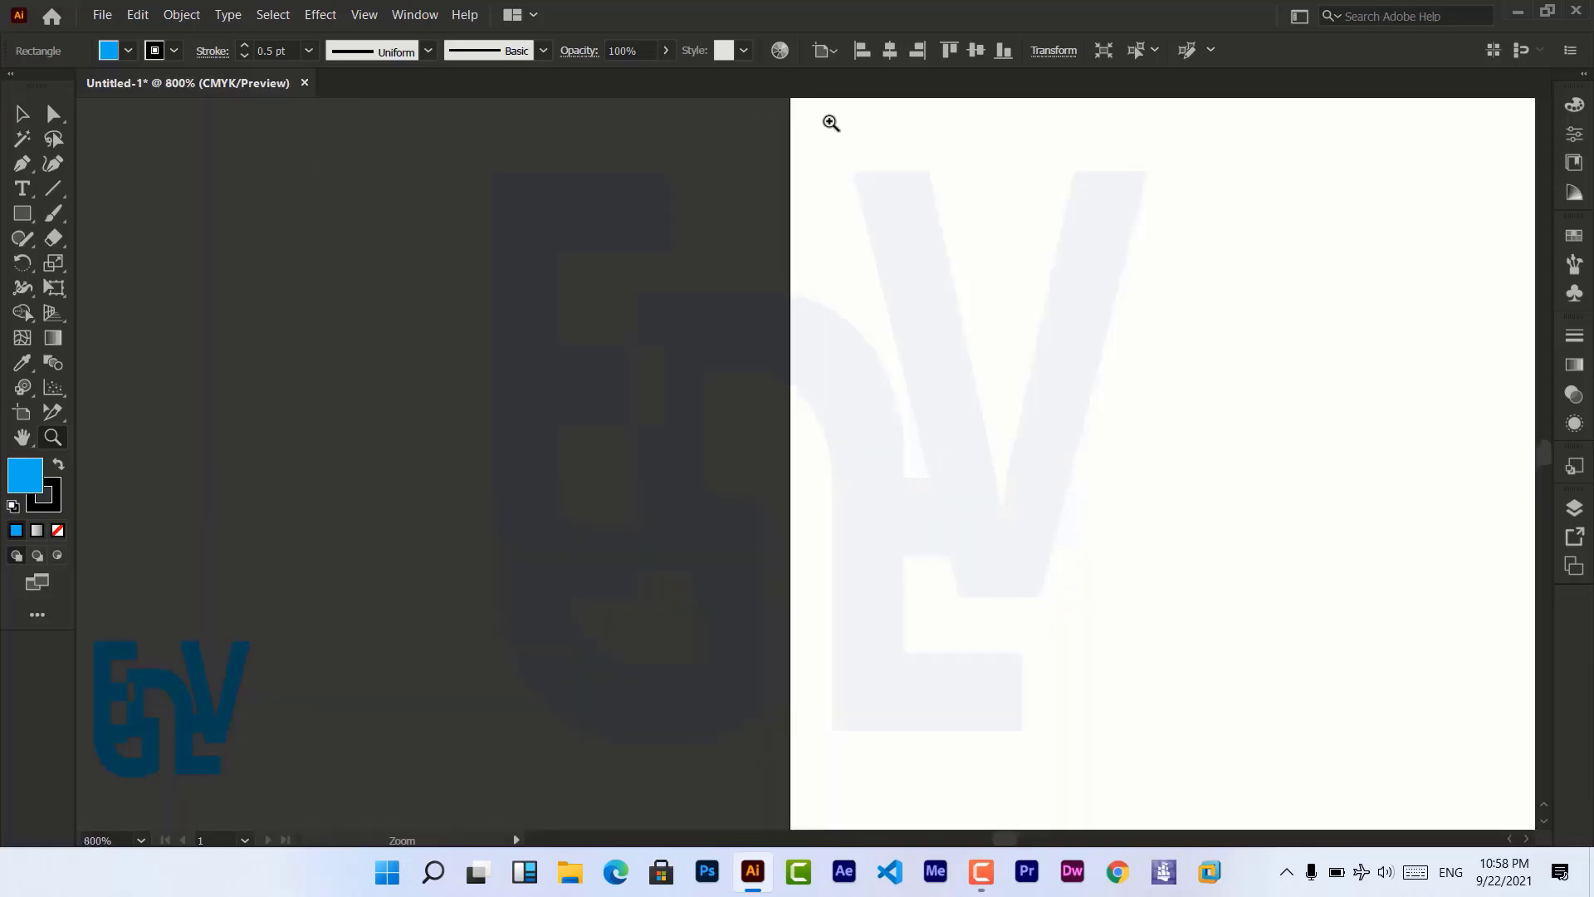
pyautogui.keyDown('alt'); pyautogui.click(780, 377); pyautogui.keyUp('alt')
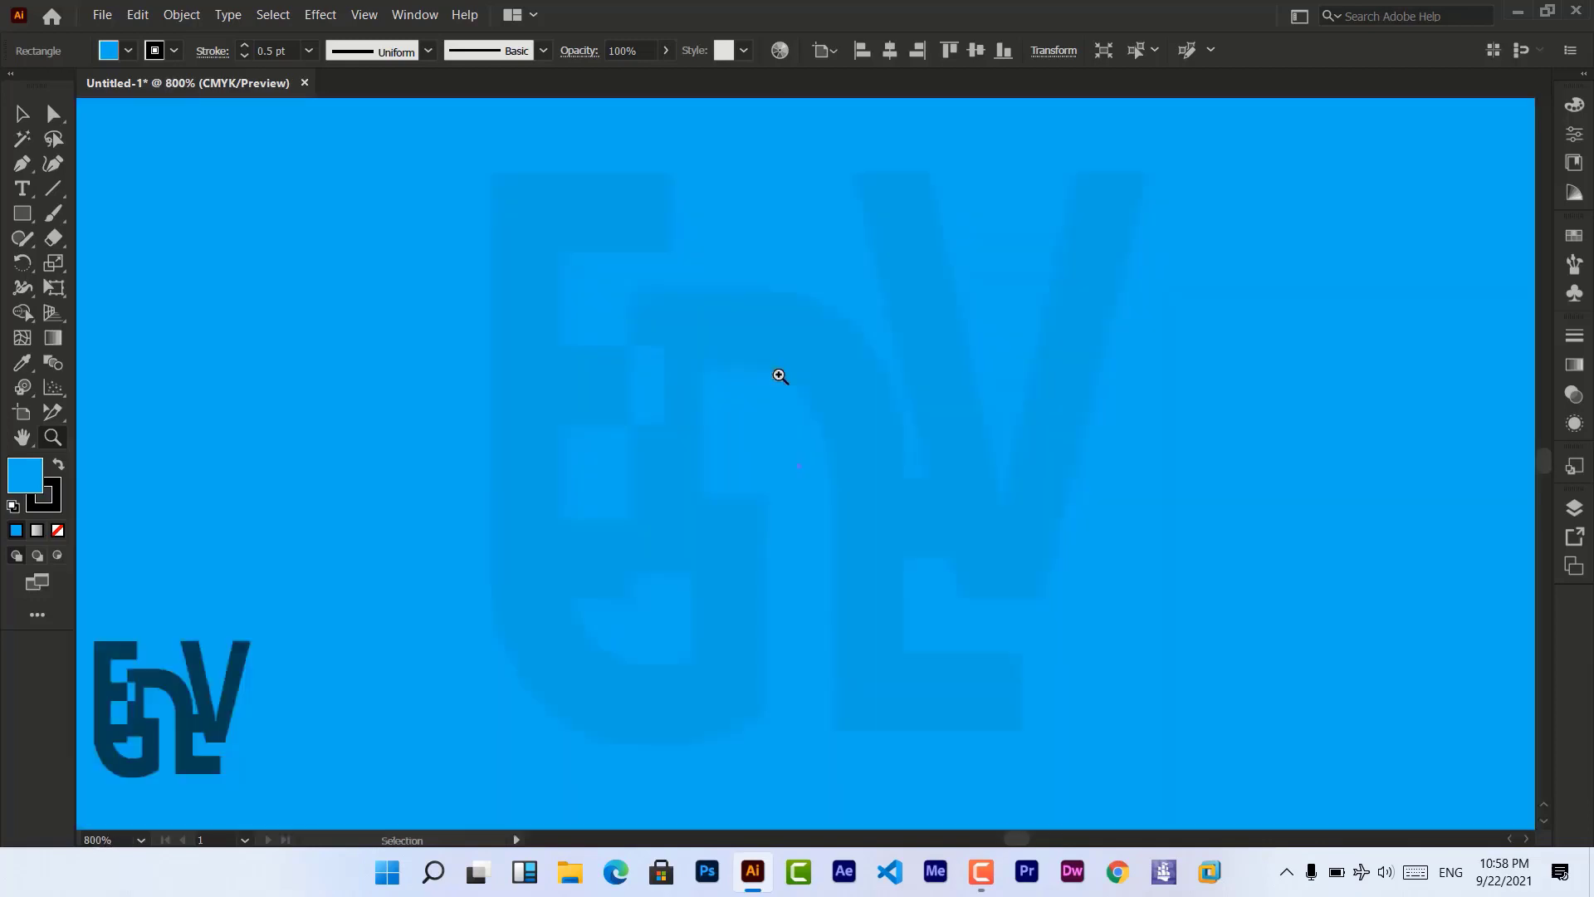
pyautogui.keyDown('alt'); pyautogui.click(780, 376); pyautogui.keyUp('alt')
pyautogui.keyDown('alt'); pyautogui.click(779, 375); pyautogui.keyUp('alt')
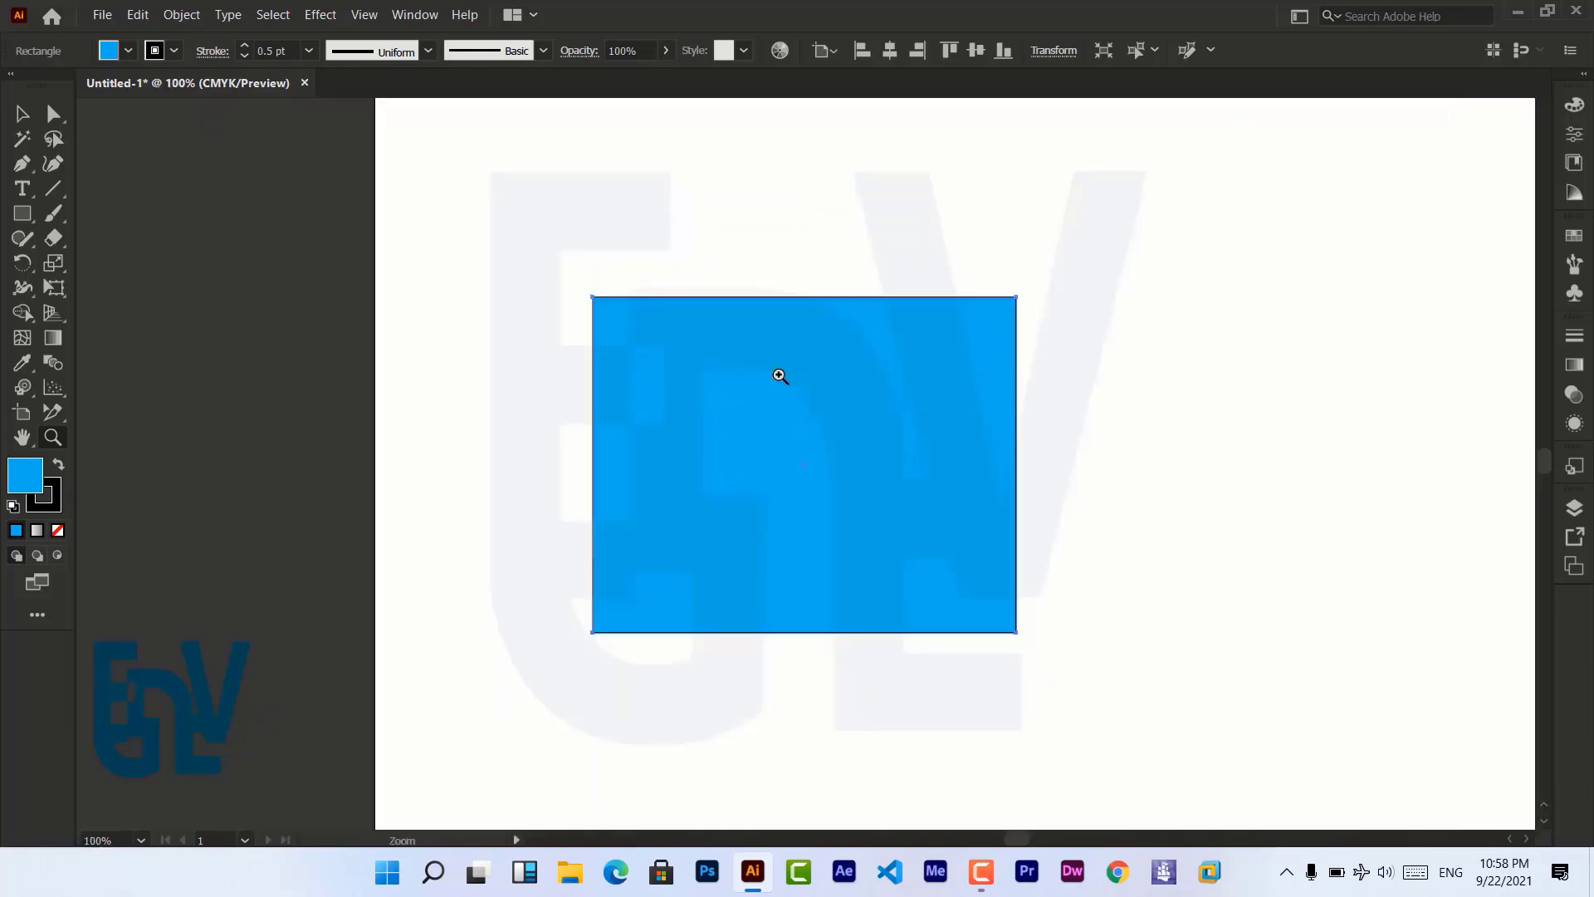
# Examine the blue rectangle's upper left corner at 300% with the Zoom tool, and zoom back out to 66.67%.
pyautogui.click(590, 298)
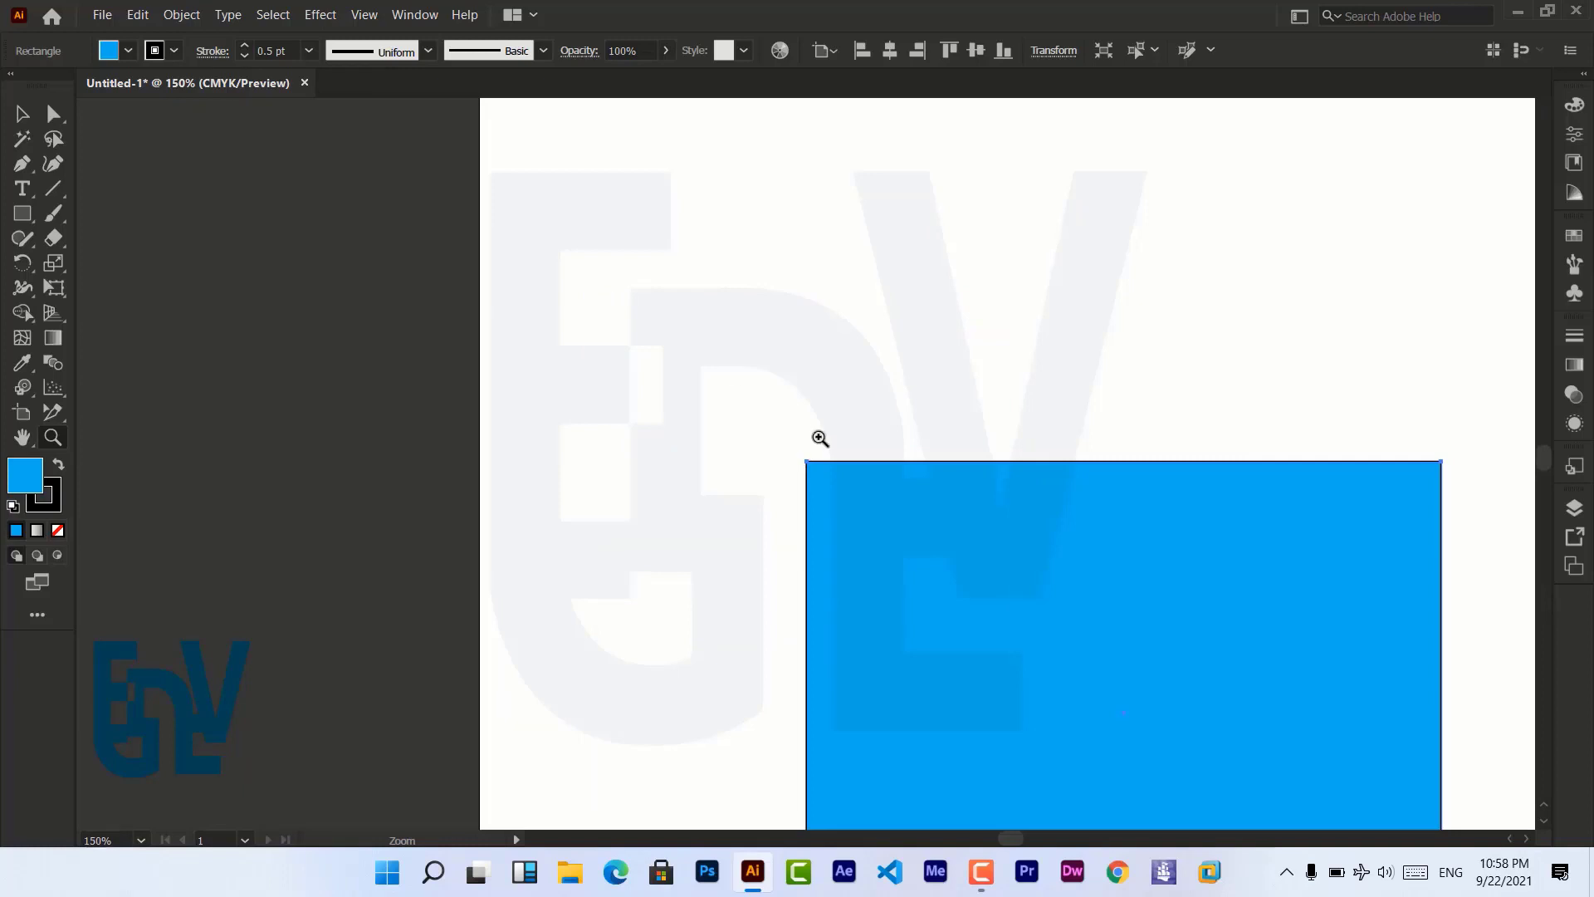
pyautogui.click(808, 466)
pyautogui.click(808, 466)
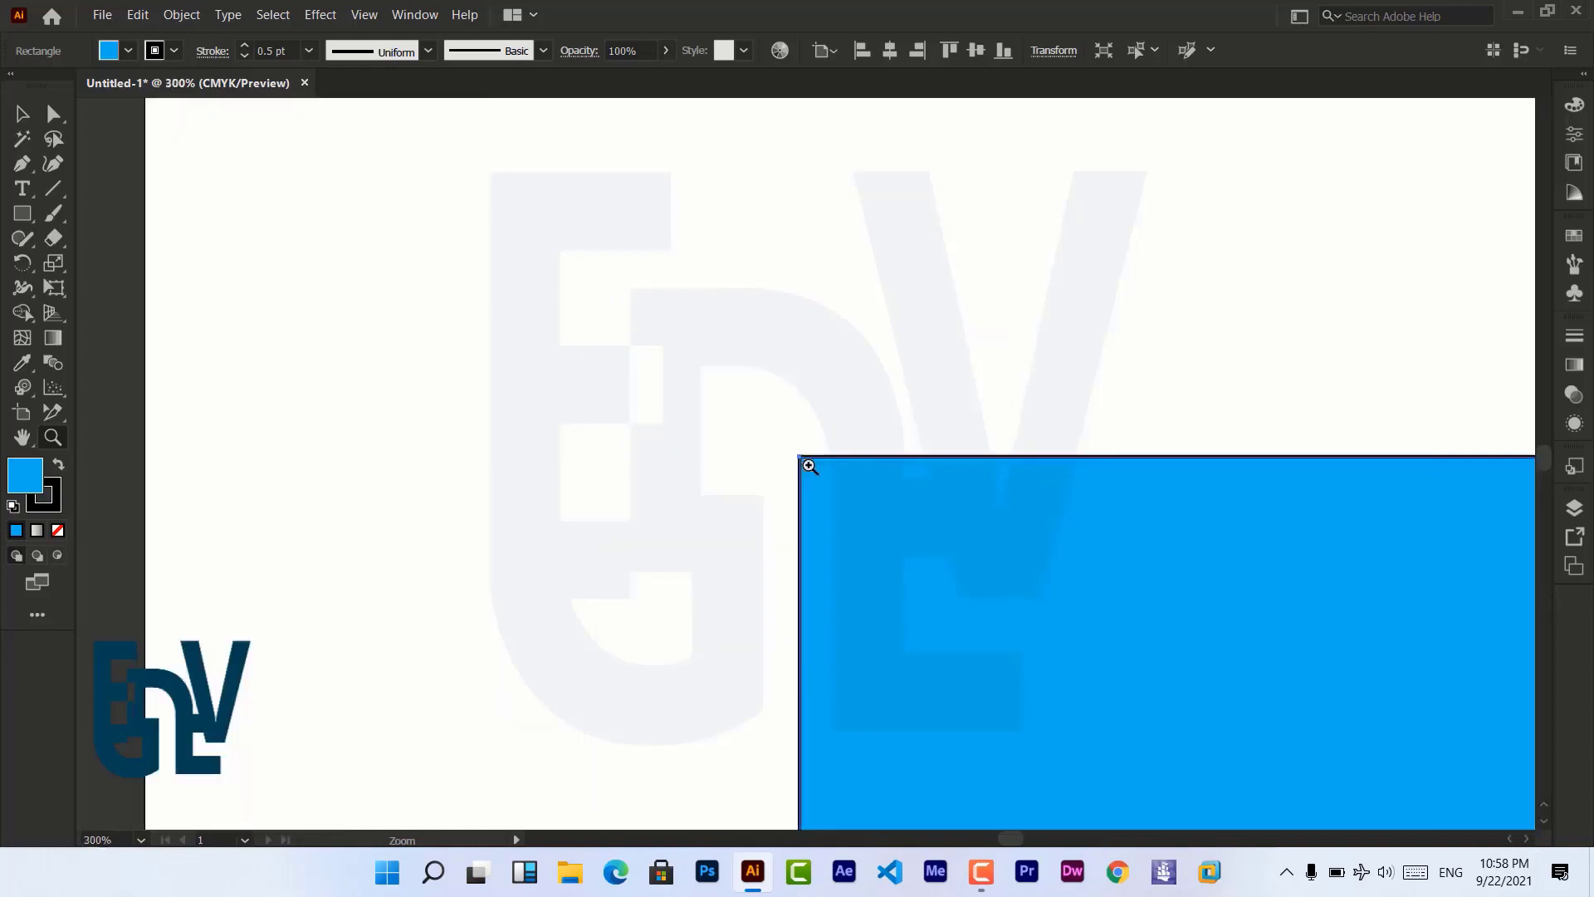
pyautogui.click(808, 467)
pyautogui.keyDown('alt'); pyautogui.click(810, 467); pyautogui.keyUp('alt')
pyautogui.keyDown('alt'); pyautogui.click(809, 467); pyautogui.keyUp('alt')
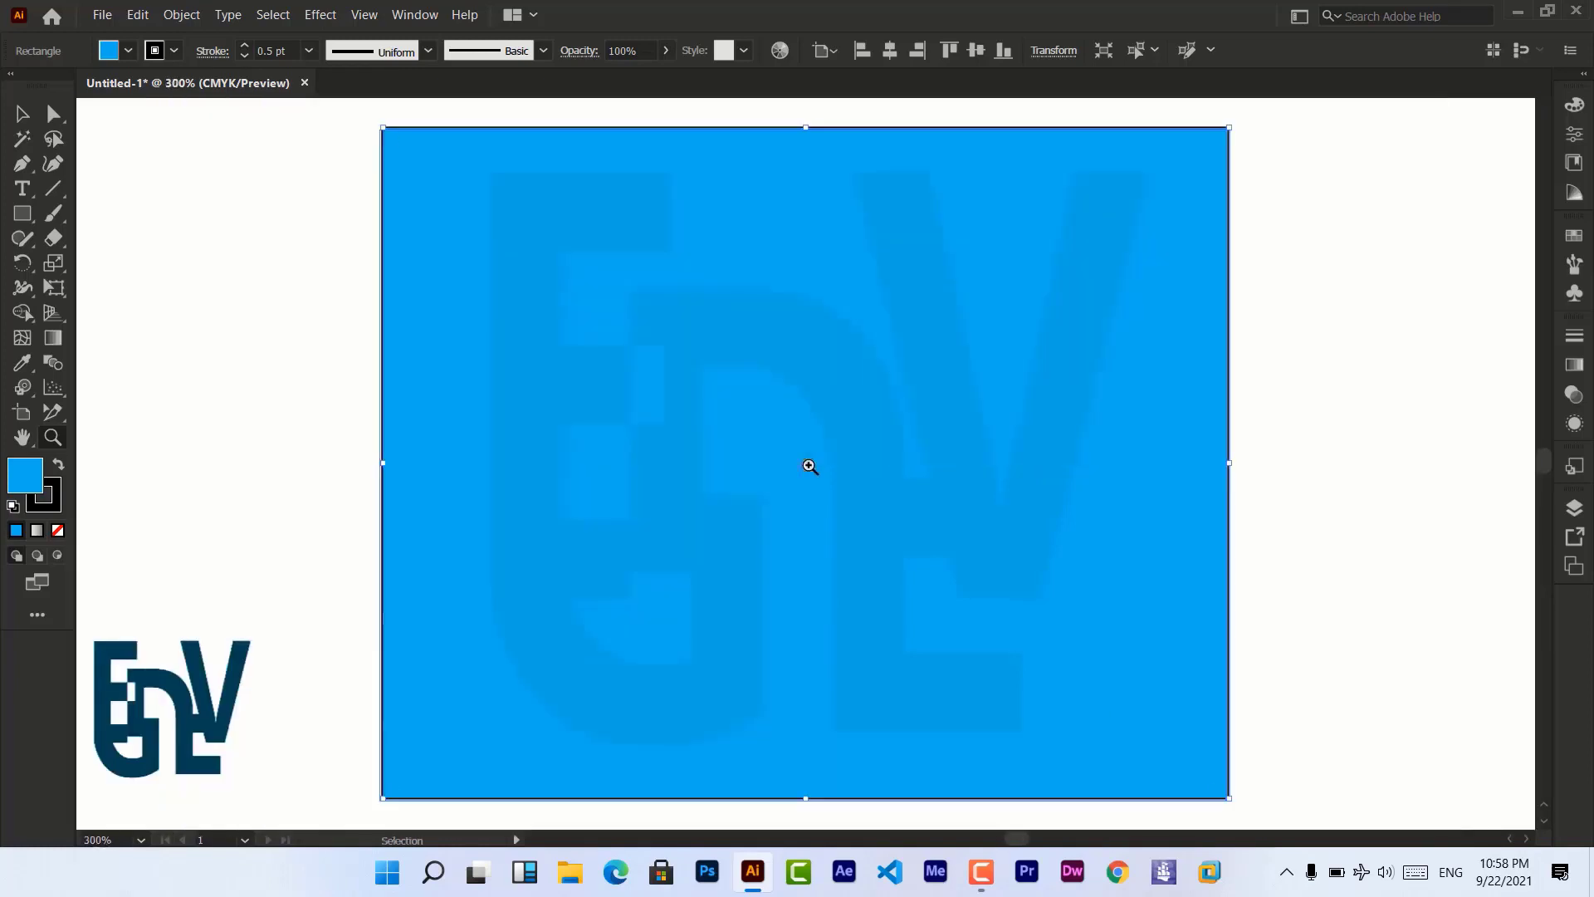
pyautogui.keyDown('alt'); pyautogui.click(810, 466); pyautogui.keyUp('alt')
pyautogui.keyDown('alt'); pyautogui.click(809, 467); pyautogui.keyUp('alt')
pyautogui.keyDown('alt'); pyautogui.click(809, 467); pyautogui.keyUp('alt')
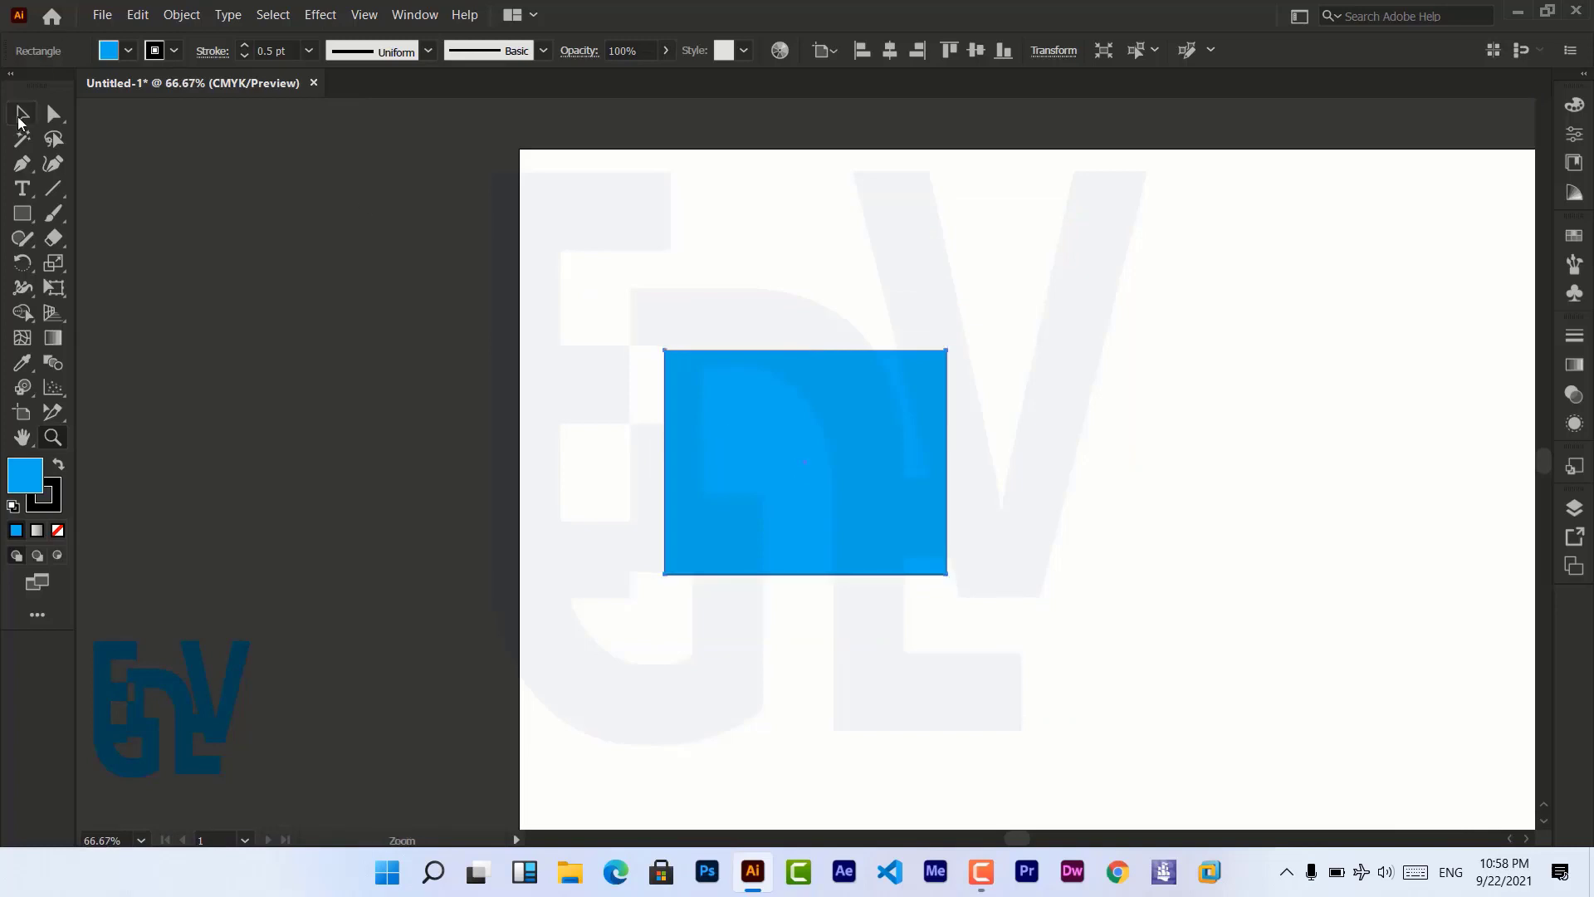
# Delete the blue rectangle and fit the whole artboard in the window.
pyautogui.click(22, 114)
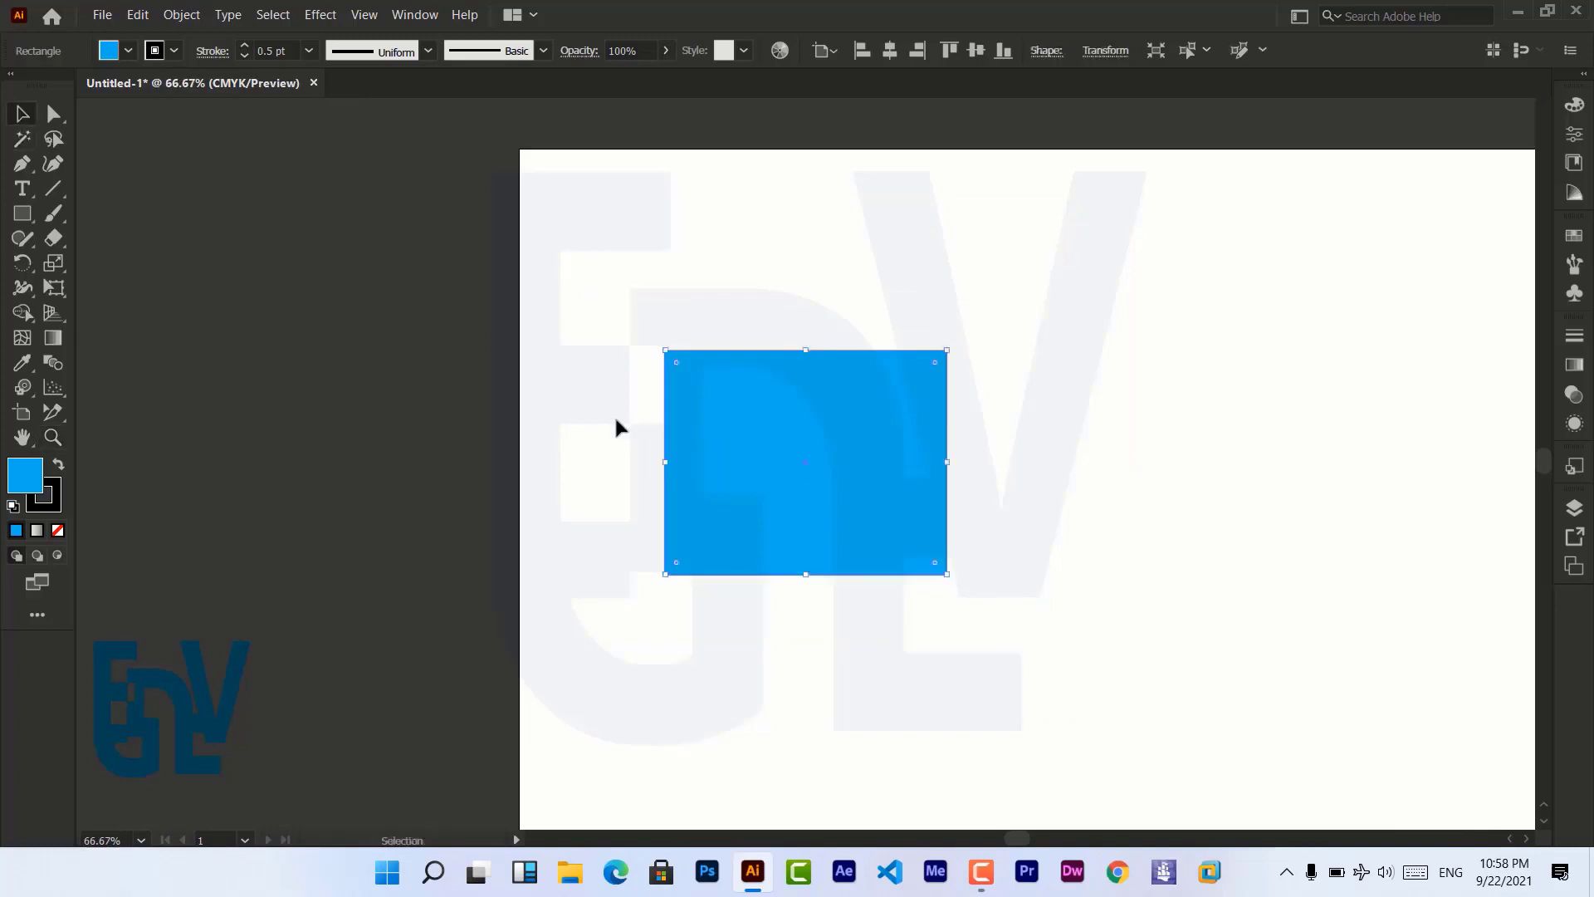
pyautogui.press('Delete')
pyautogui.hotkey('ctrl', '0')
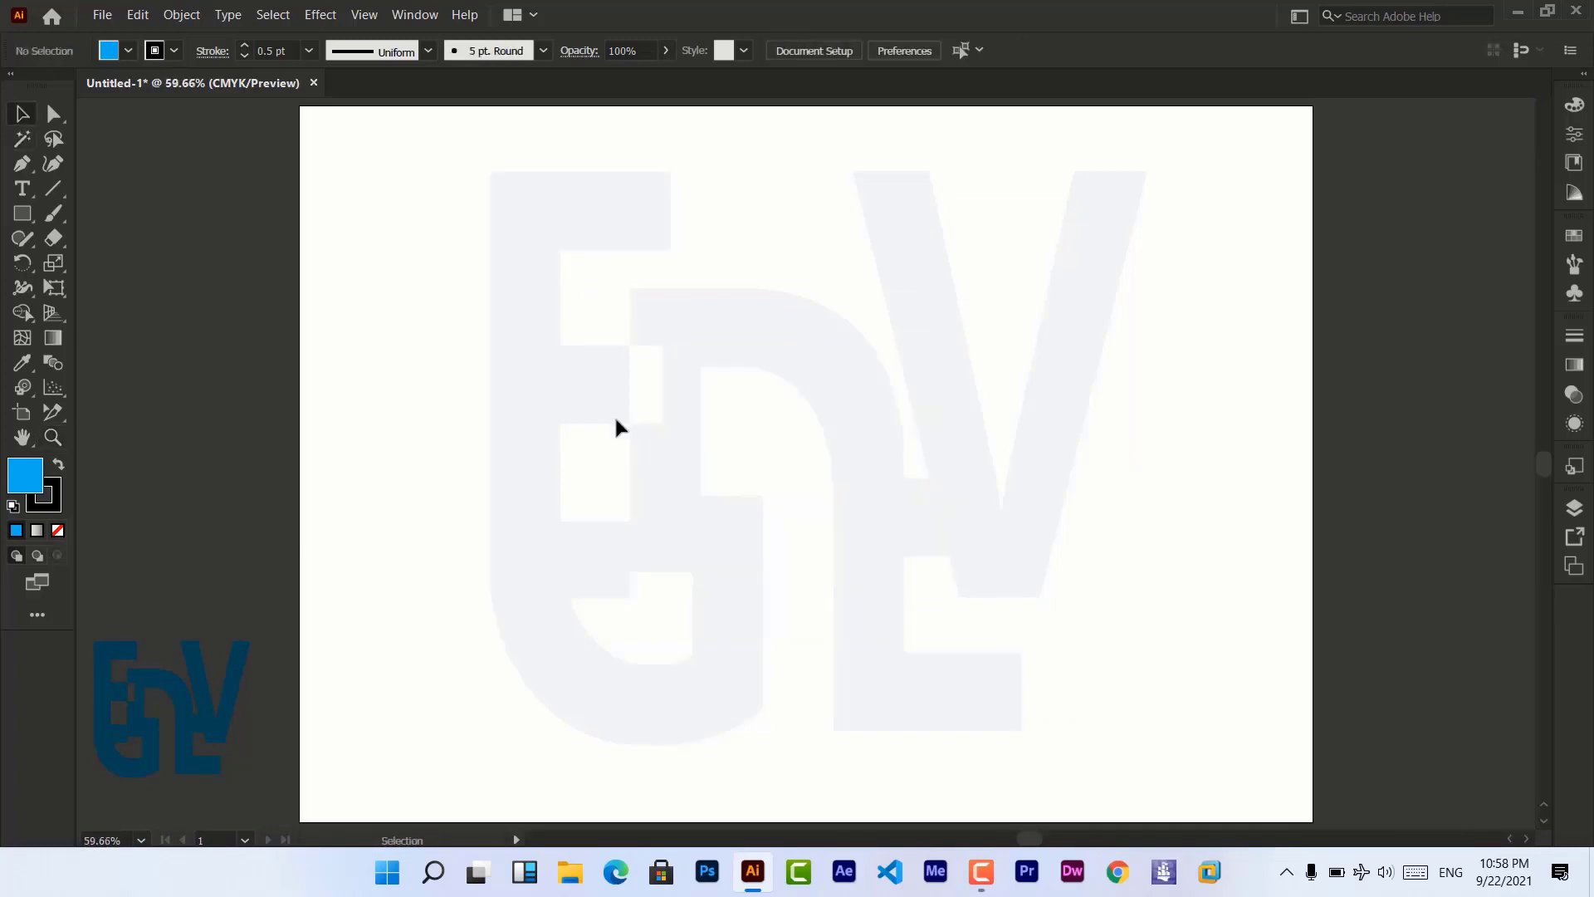
# Swap the fill and stroke colours with nothing selected, and swap them back.
pyautogui.click(59, 468)
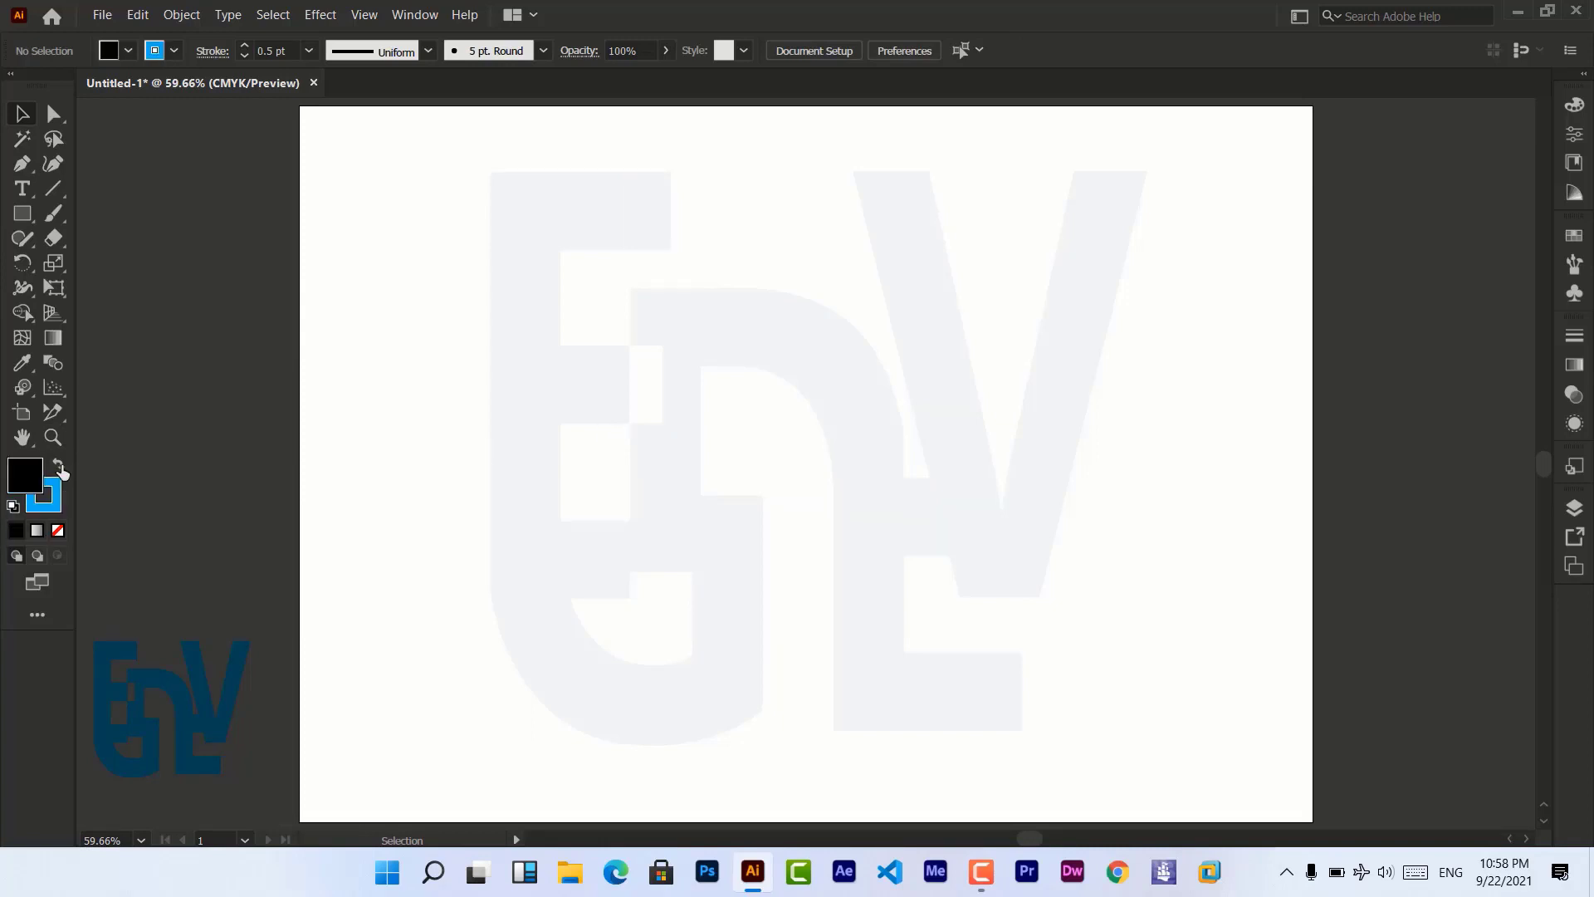
pyautogui.click(62, 468)
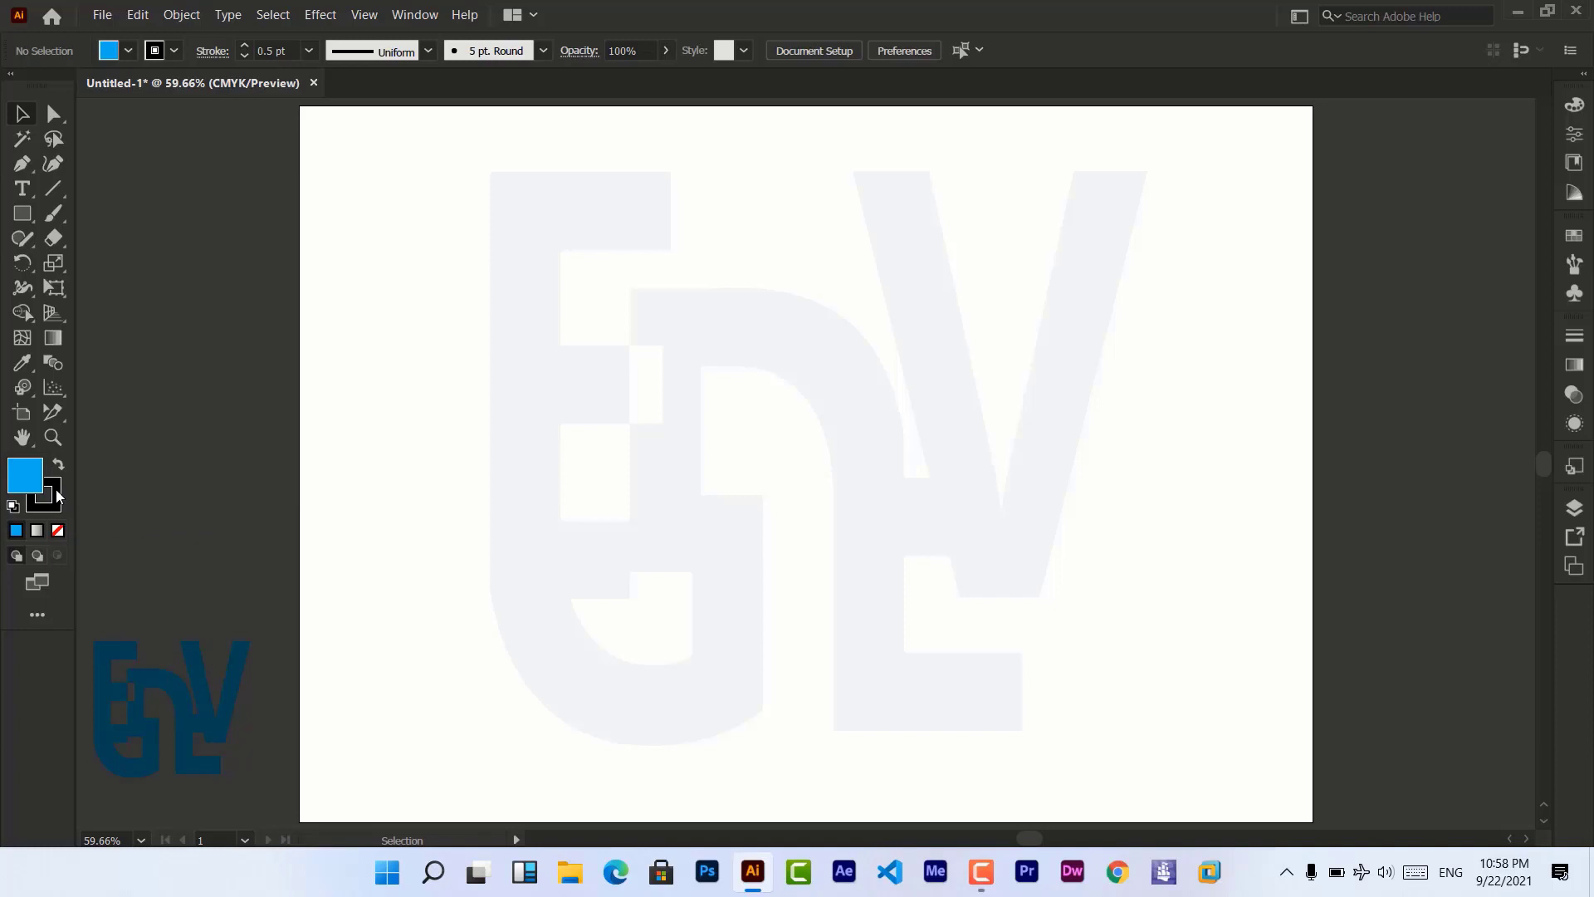
# Draw a nearly square rectangle in the left half of the artboard and fill it with pink.
pyautogui.click(23, 218)
pyautogui.moveTo(436, 317); pyautogui.dragTo(743, 595)
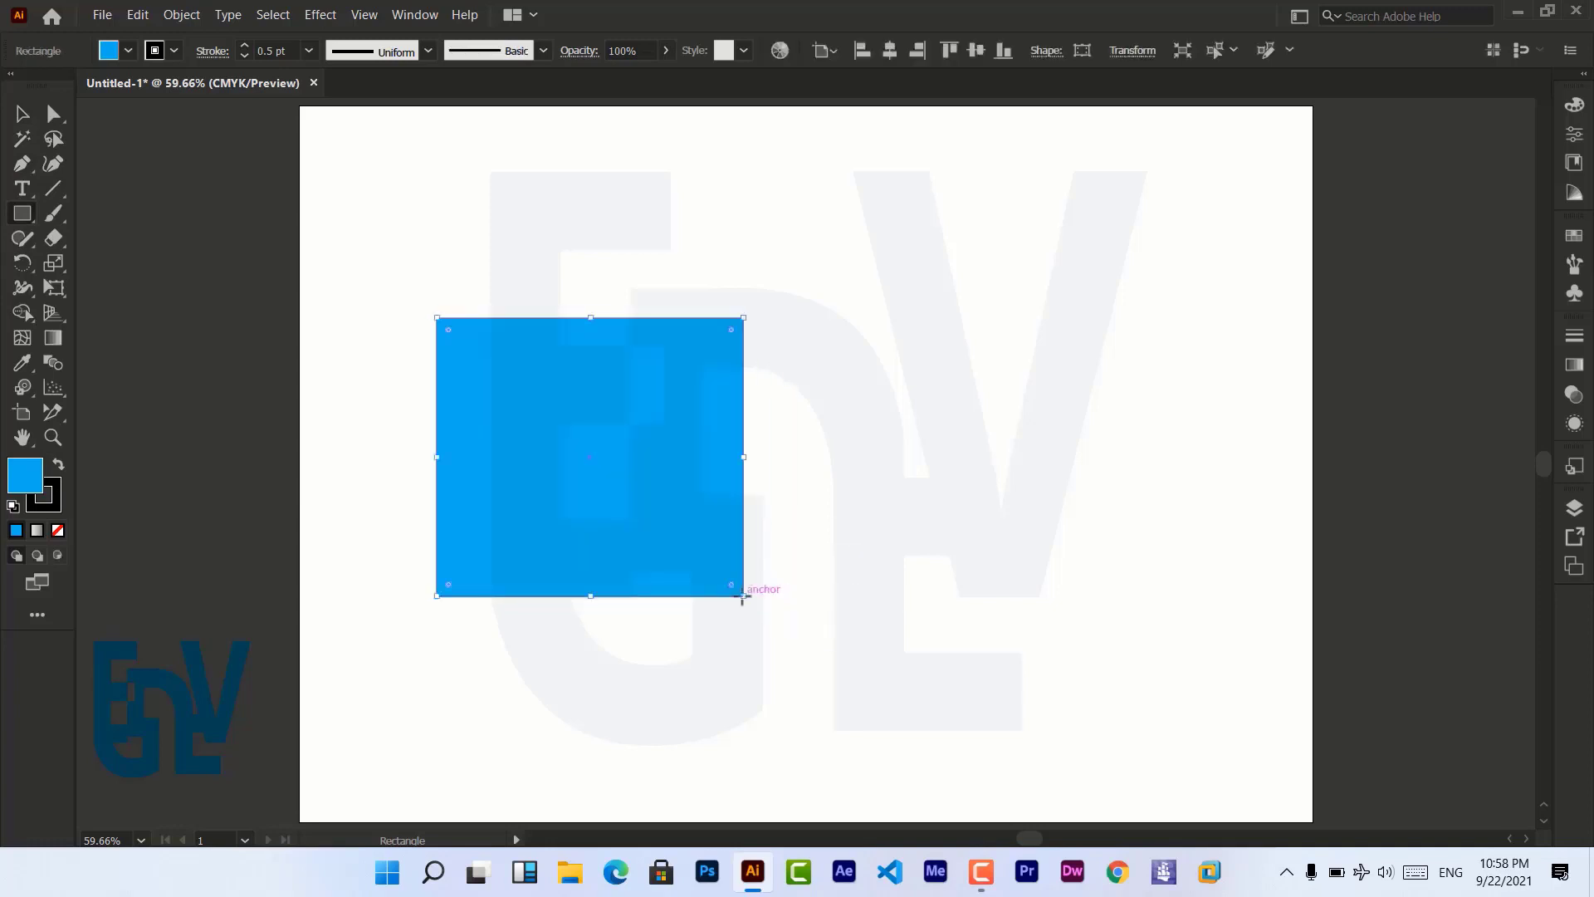
pyautogui.click(129, 52)
pyautogui.click(145, 86)
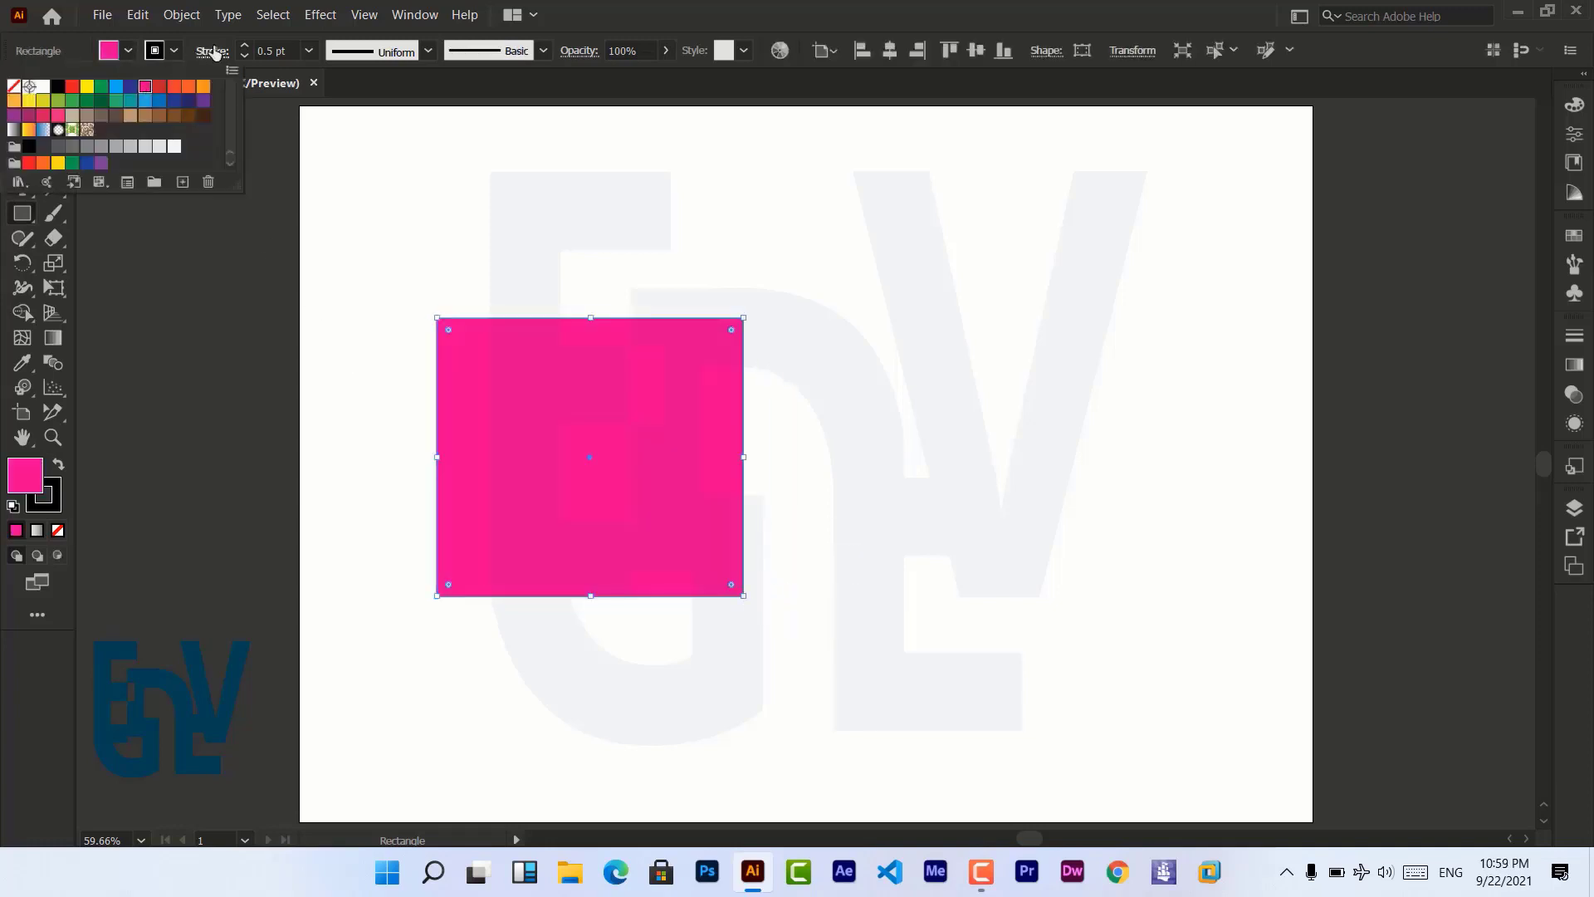
# Set the pink rectangle's stroke weight to 10 pt.
pyautogui.click(245, 48)
pyautogui.click(244, 47)
pyautogui.click(245, 48)
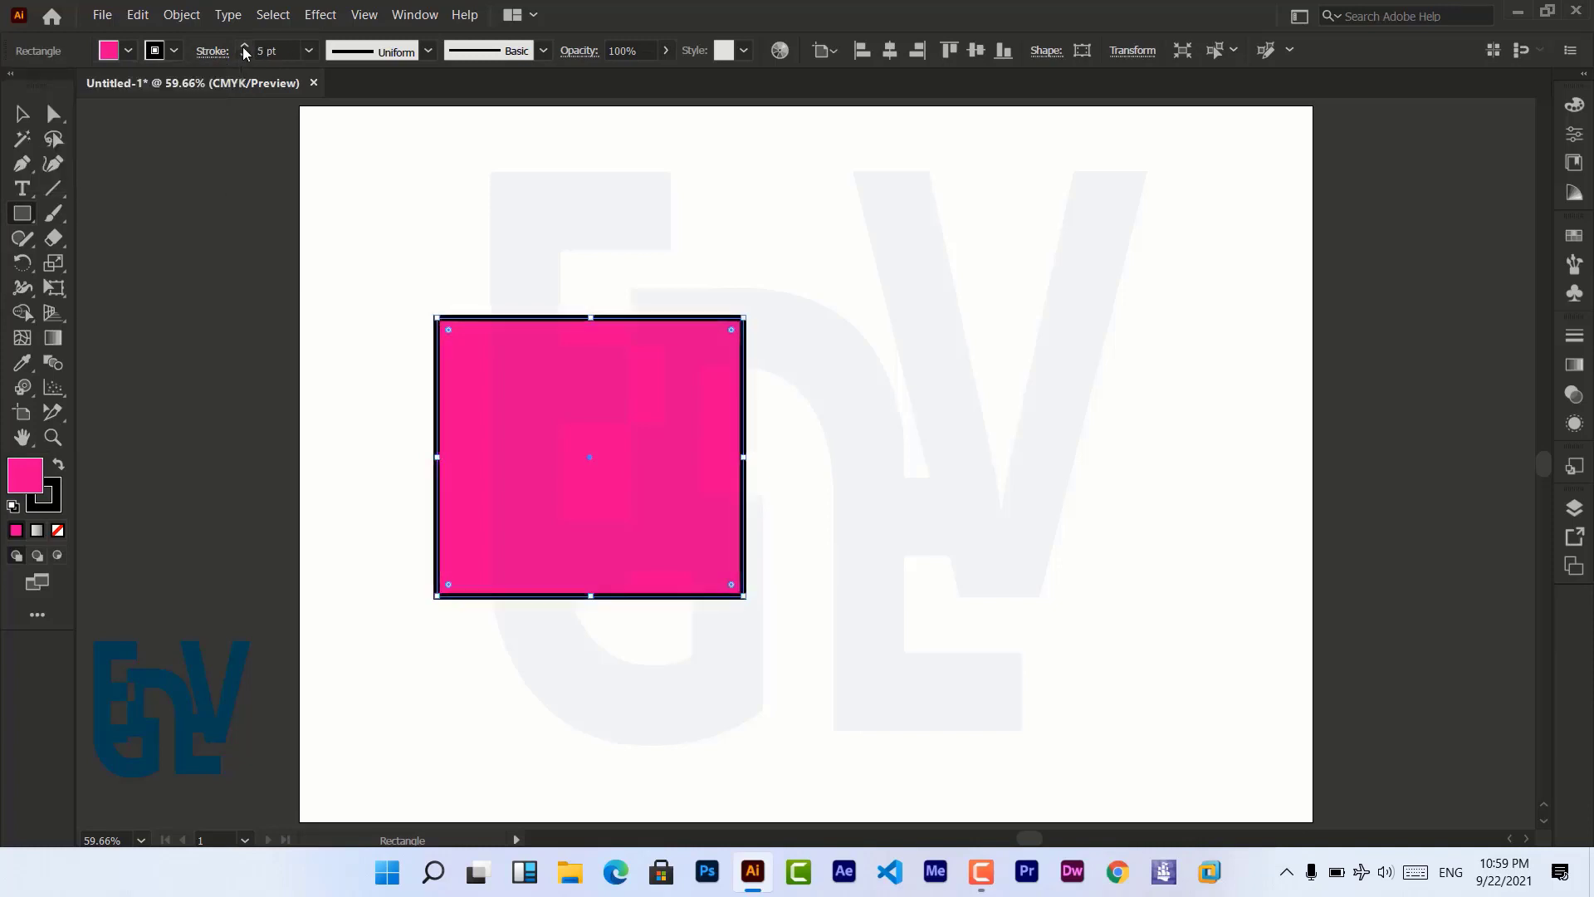
pyautogui.click(245, 47)
pyautogui.click(245, 47)
pyautogui.click(245, 48)
pyautogui.click(245, 48)
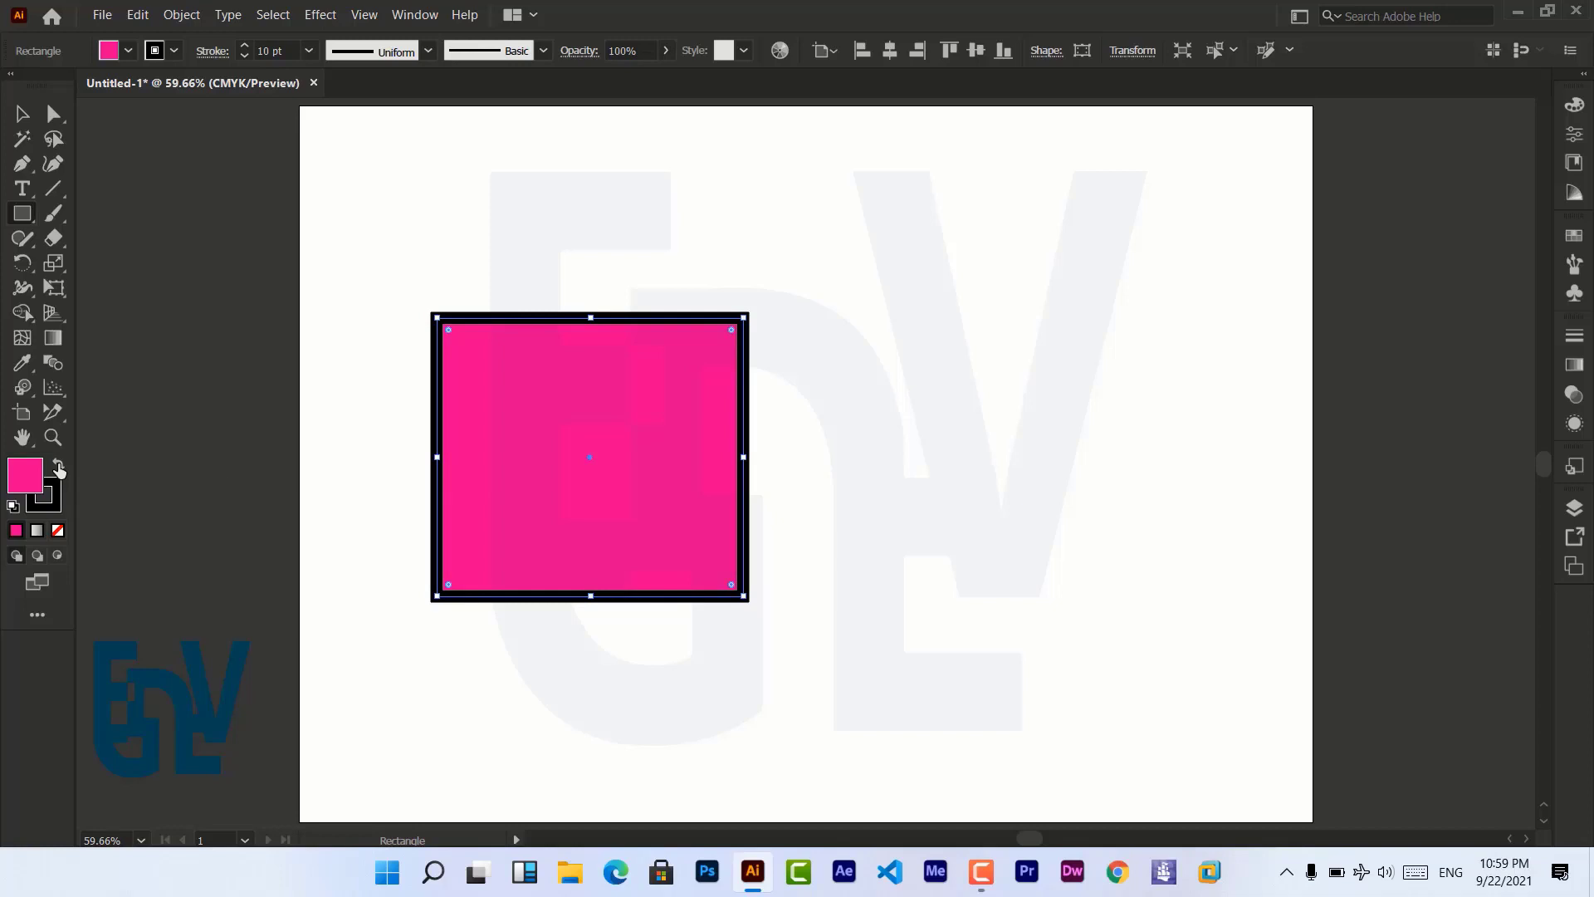
# Swap the rectangle's fill and stroke colours back and forth several times, ending with the pink fill and black stroke.
pyautogui.click(59, 469)
pyautogui.click(59, 469)
pyautogui.click(59, 469)
pyautogui.click(59, 469)
pyautogui.click(59, 469)
pyautogui.click(58, 469)
# Move the pink rectangle a little up and to the left on the artboard with the Selection tool.
pyautogui.click(29, 124)
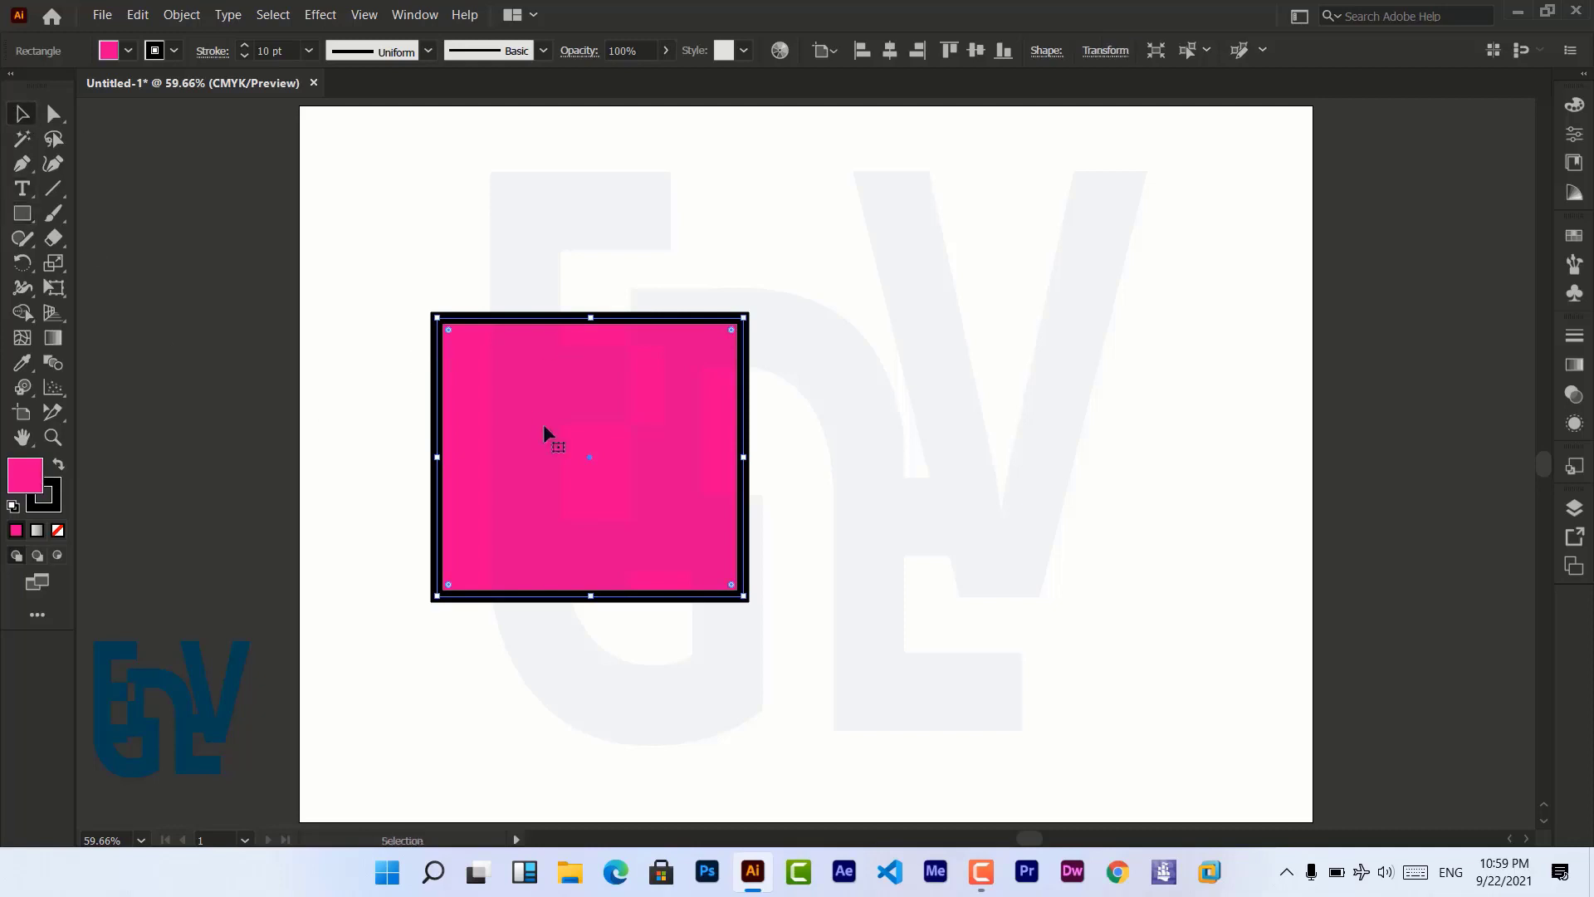
pyautogui.moveTo(543, 425); pyautogui.dragTo(508, 389)
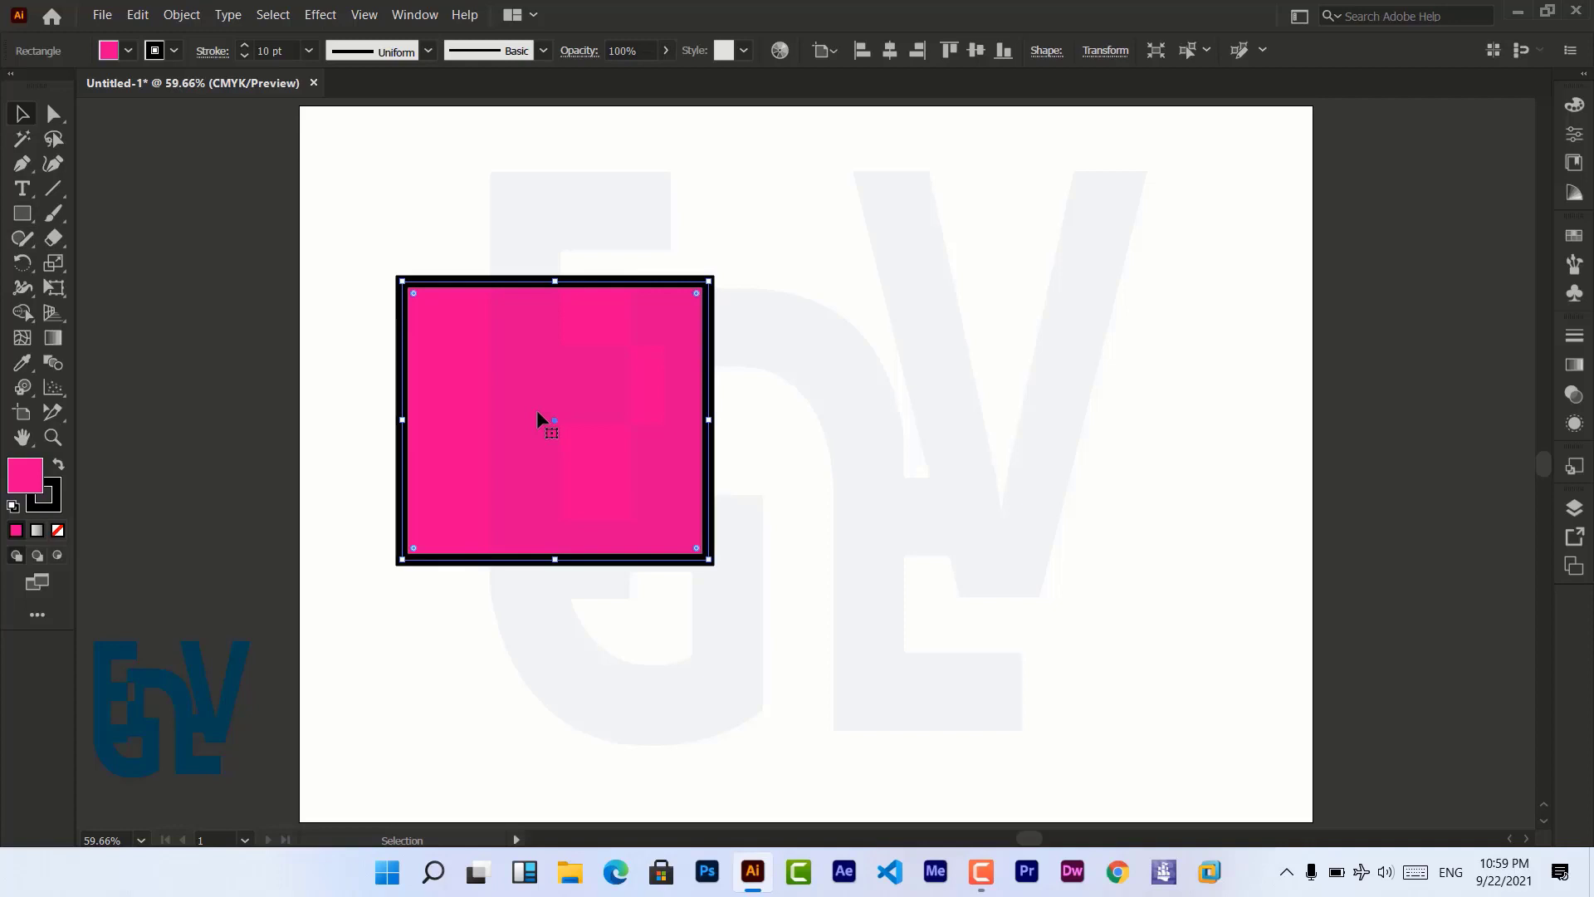
pyautogui.moveTo(530, 382)
pyautogui.mouseDown()
pyautogui.moveTo(511, 380)
pyautogui.moveTo(521, 352)
pyautogui.mouseUp()
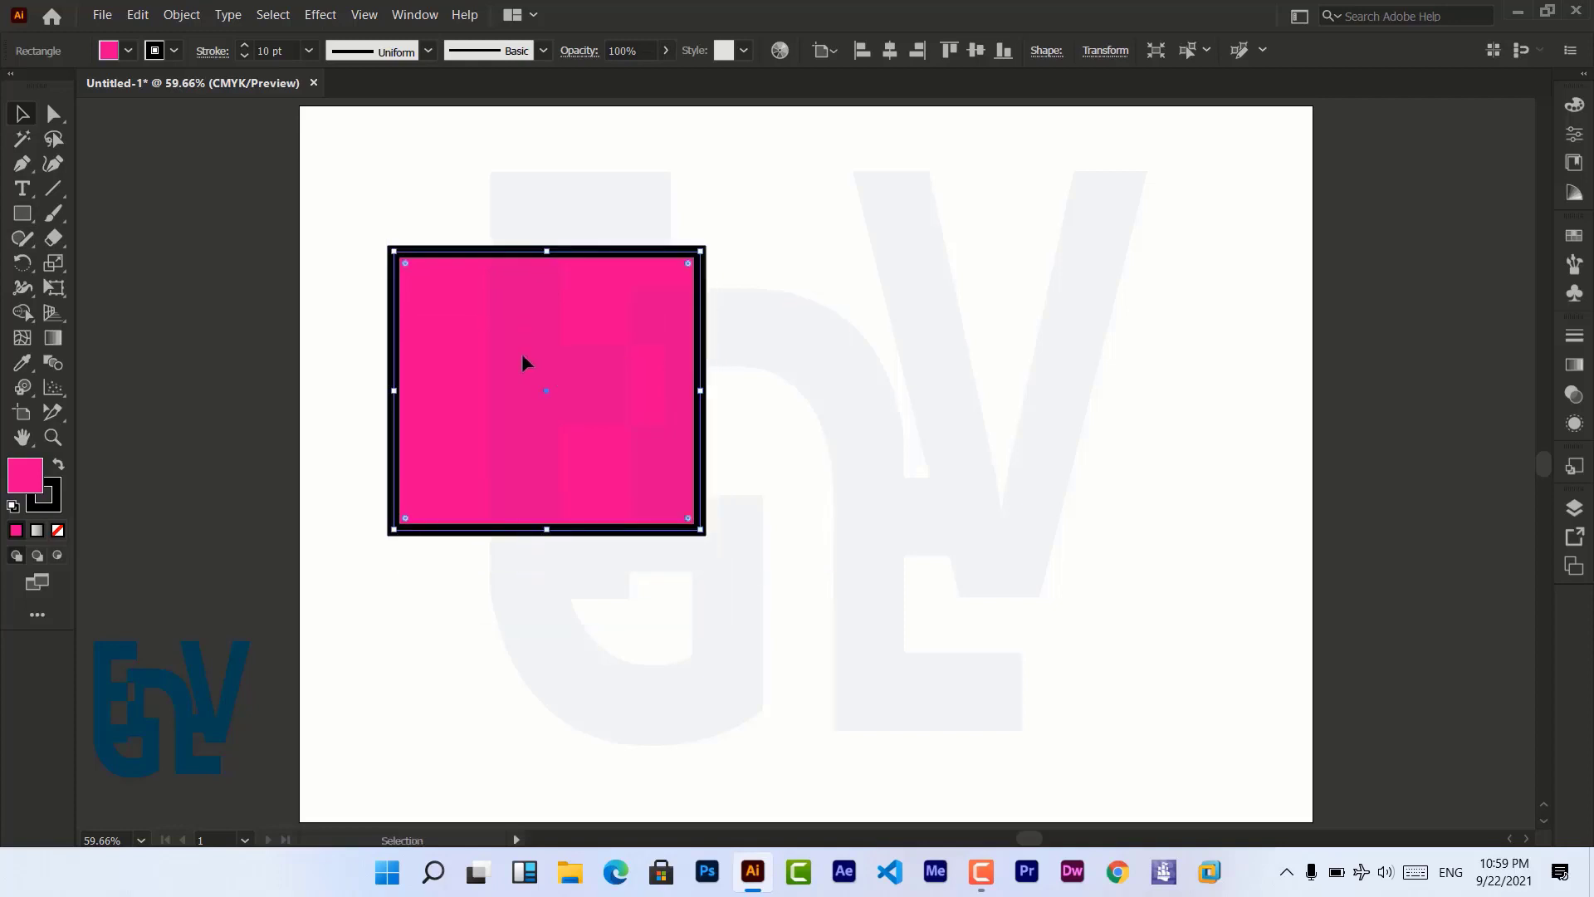
# Swap the rectangle to a black fill with a pink stroke, and swap the colours back.
pyautogui.click(59, 467)
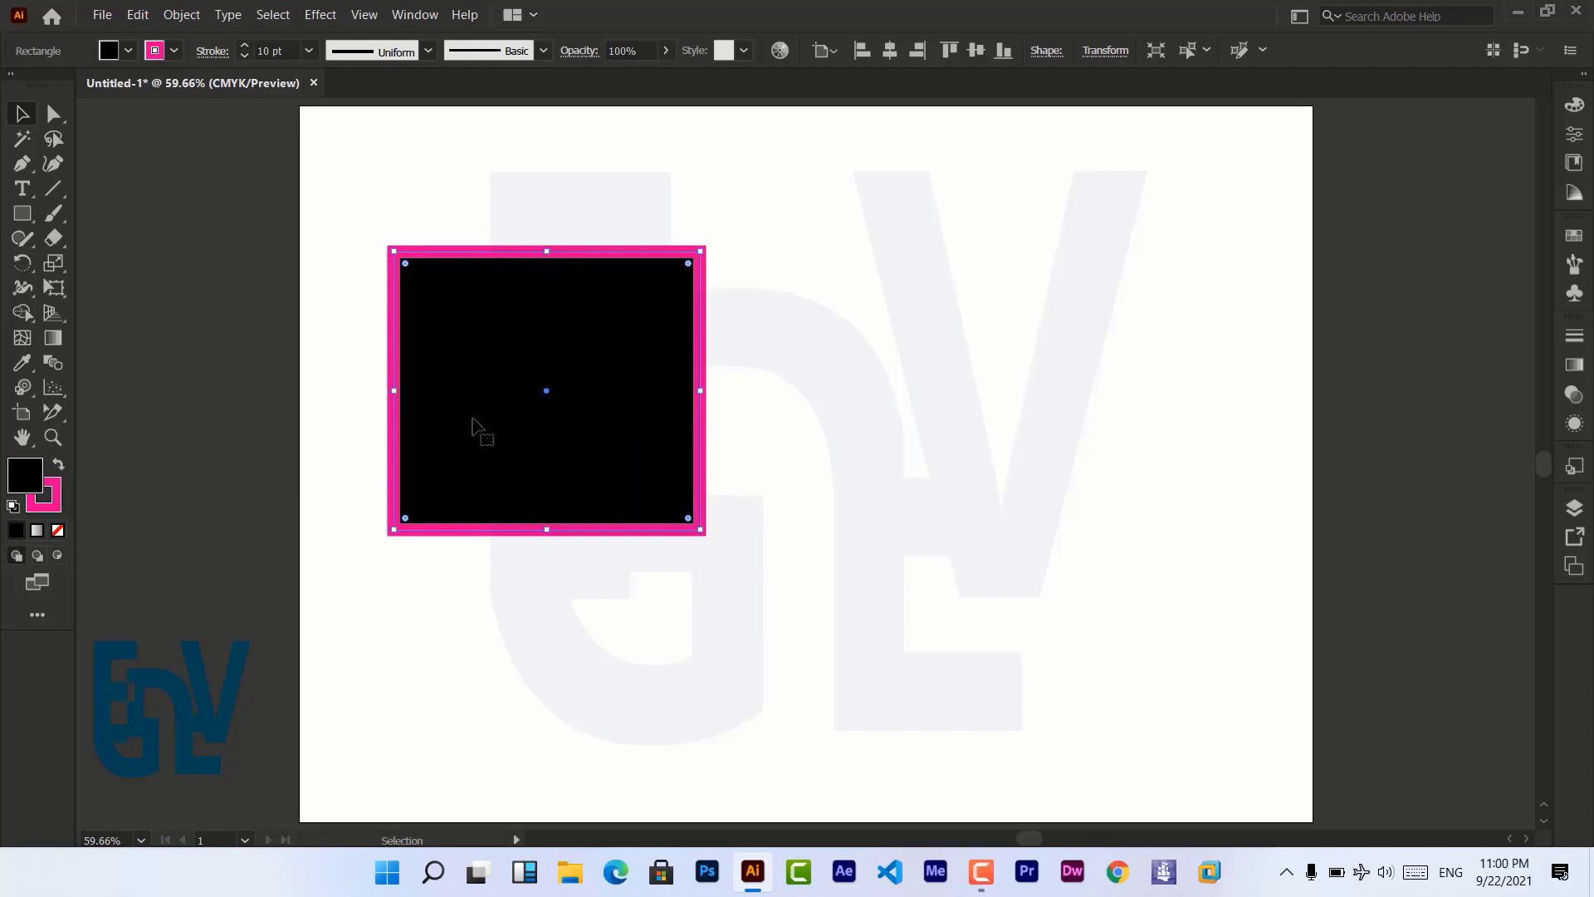
pyautogui.click(58, 466)
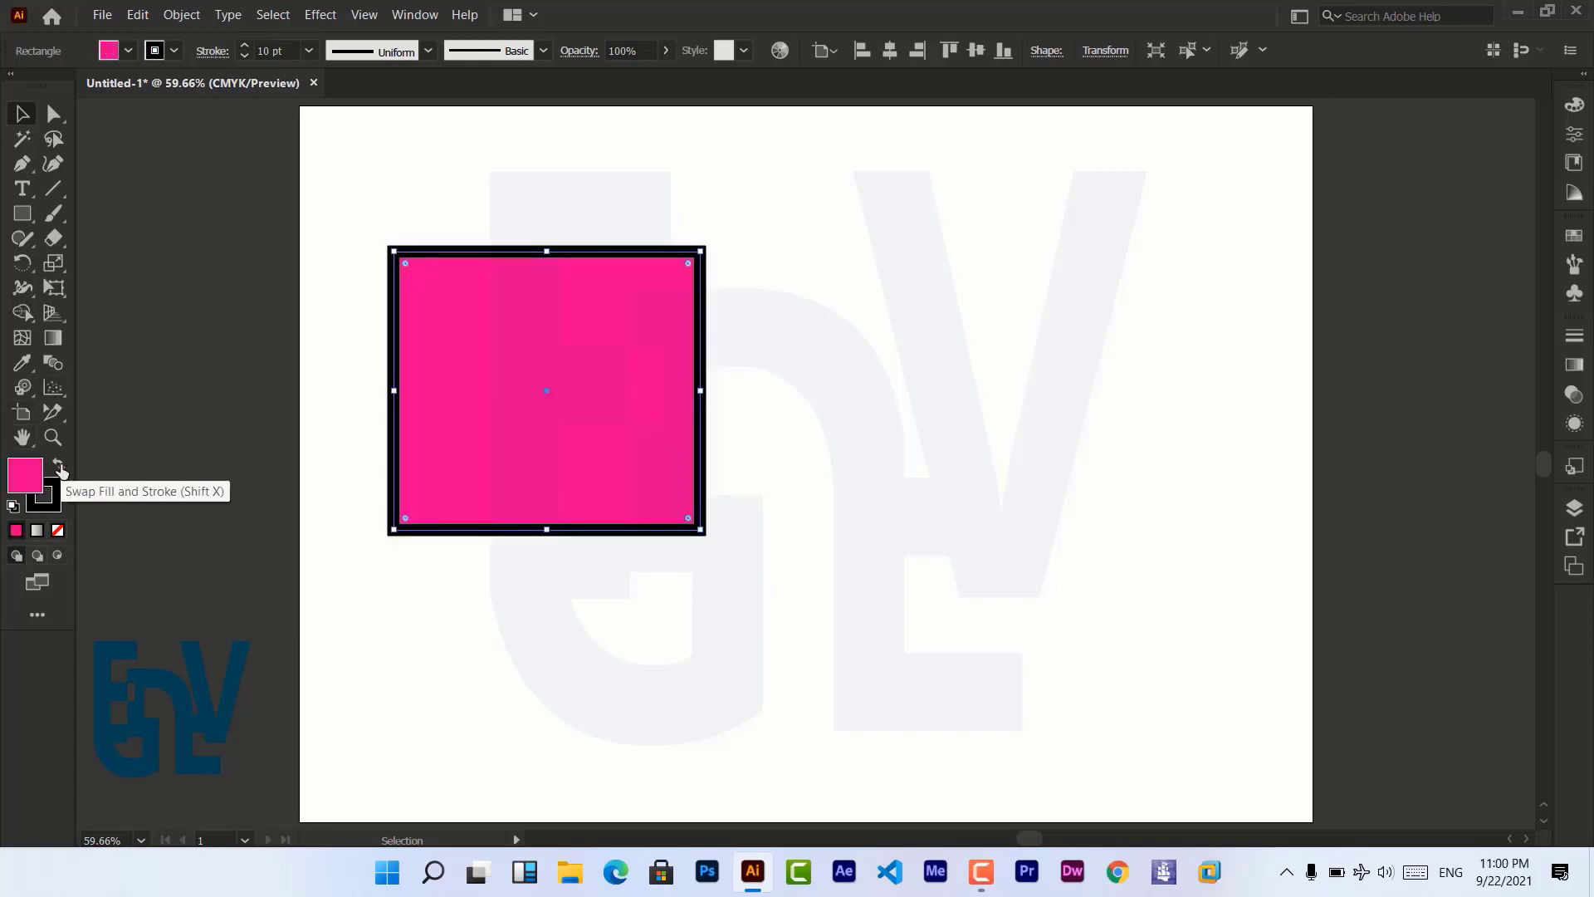
# Move the rectangle slightly down and to the right, and reset it to the default fill and stroke.
pyautogui.moveTo(595, 386); pyautogui.dragTo(627, 411)
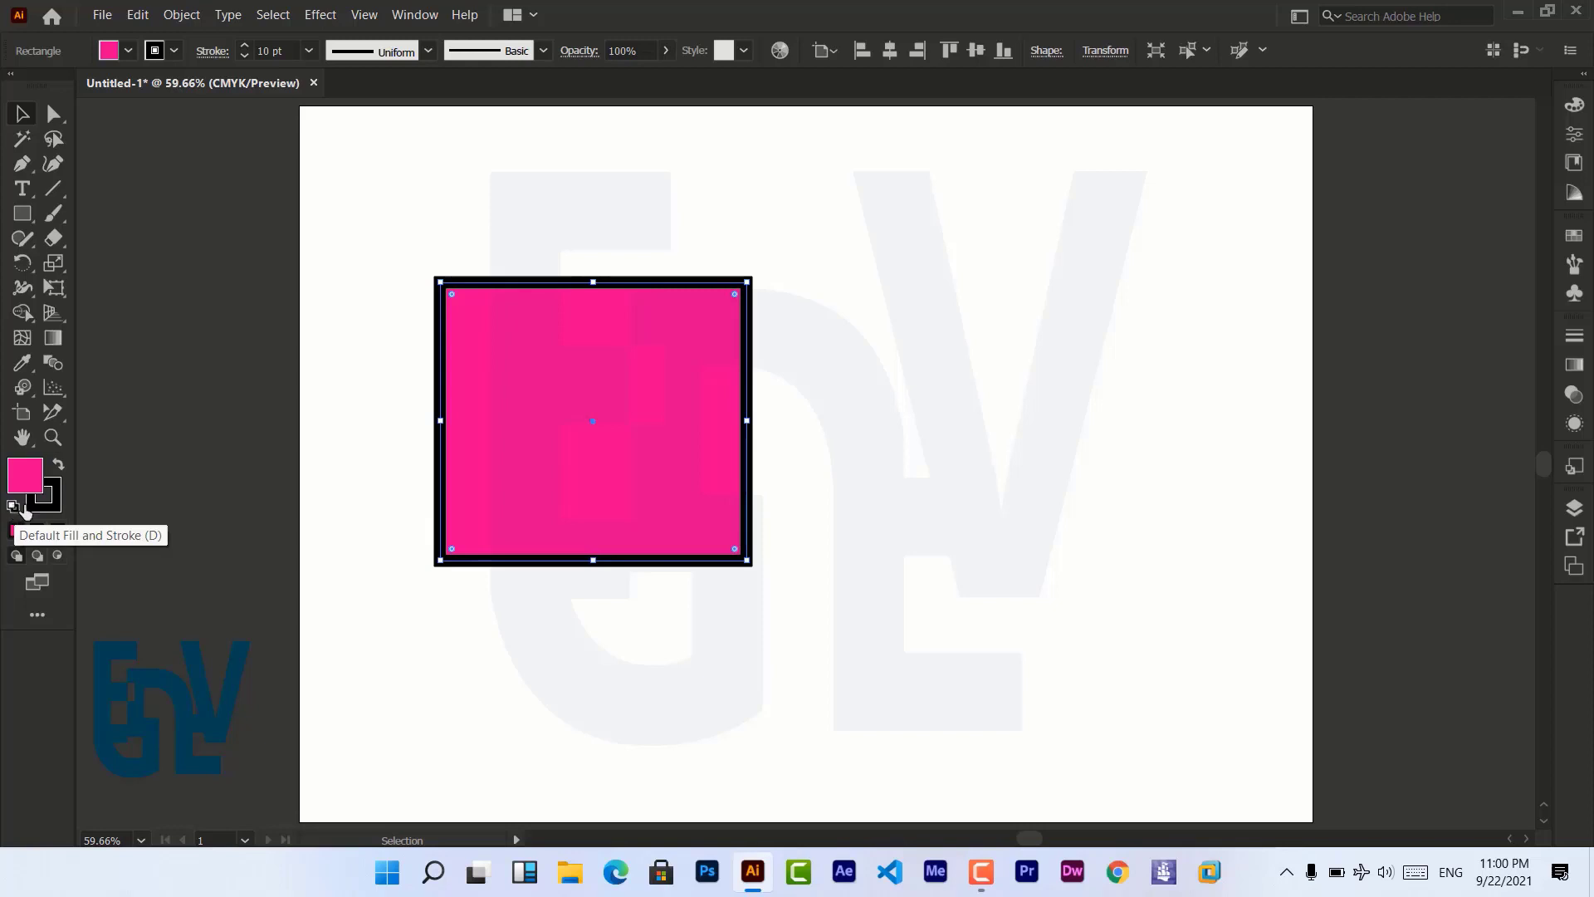
pyautogui.press('d')
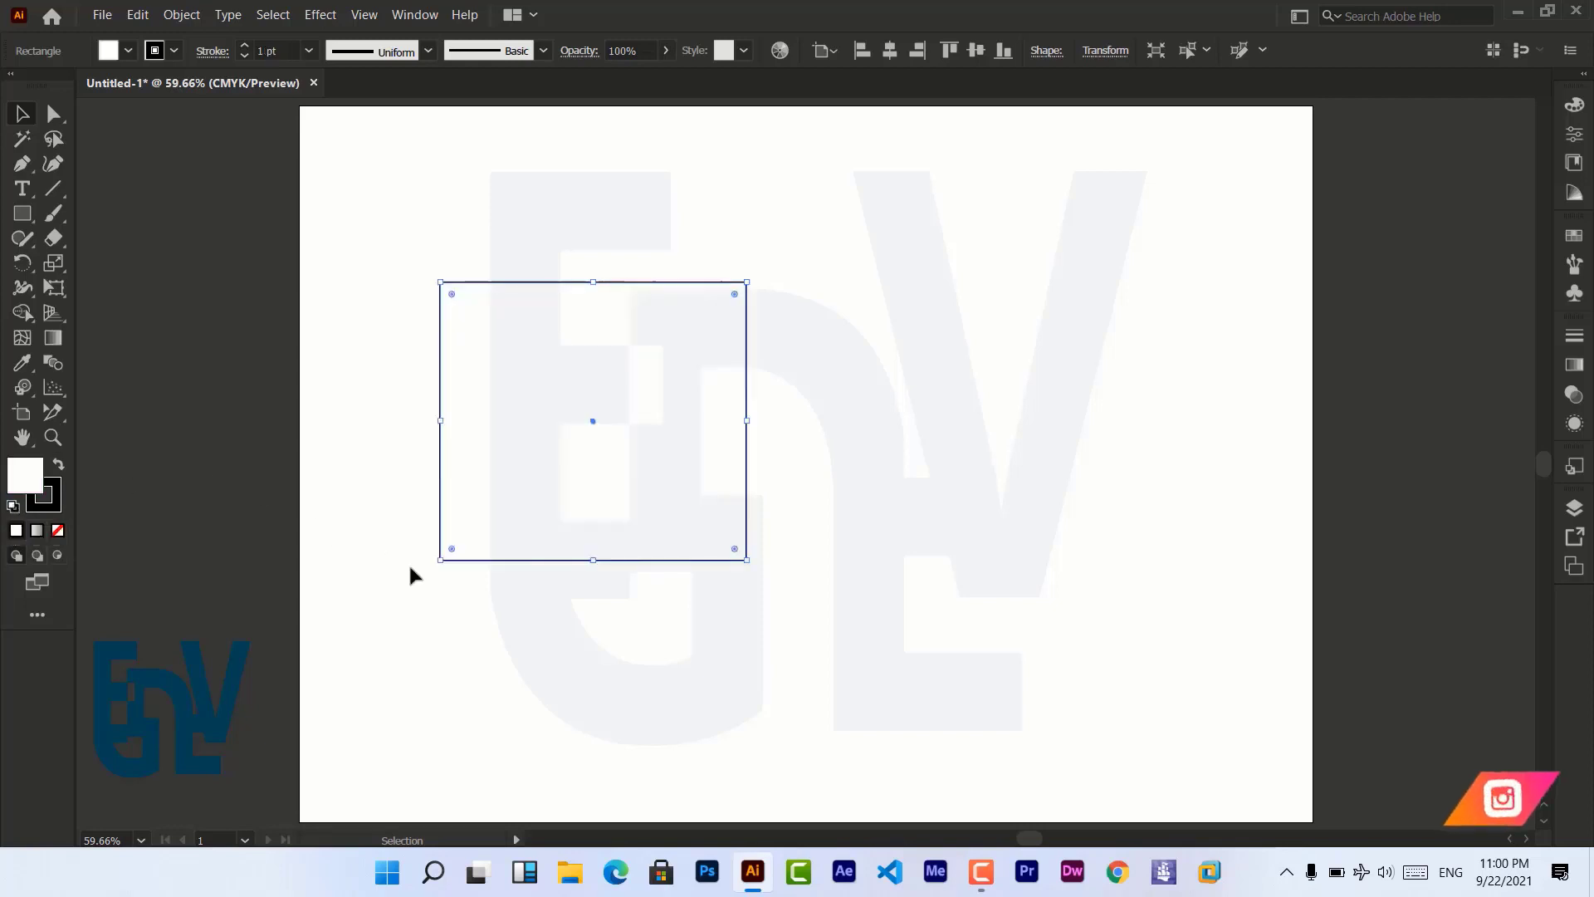
# Fill the rectangle with pink again and set its stroke weight to 3 pt.
pyautogui.click(123, 54)
pyautogui.click(144, 88)
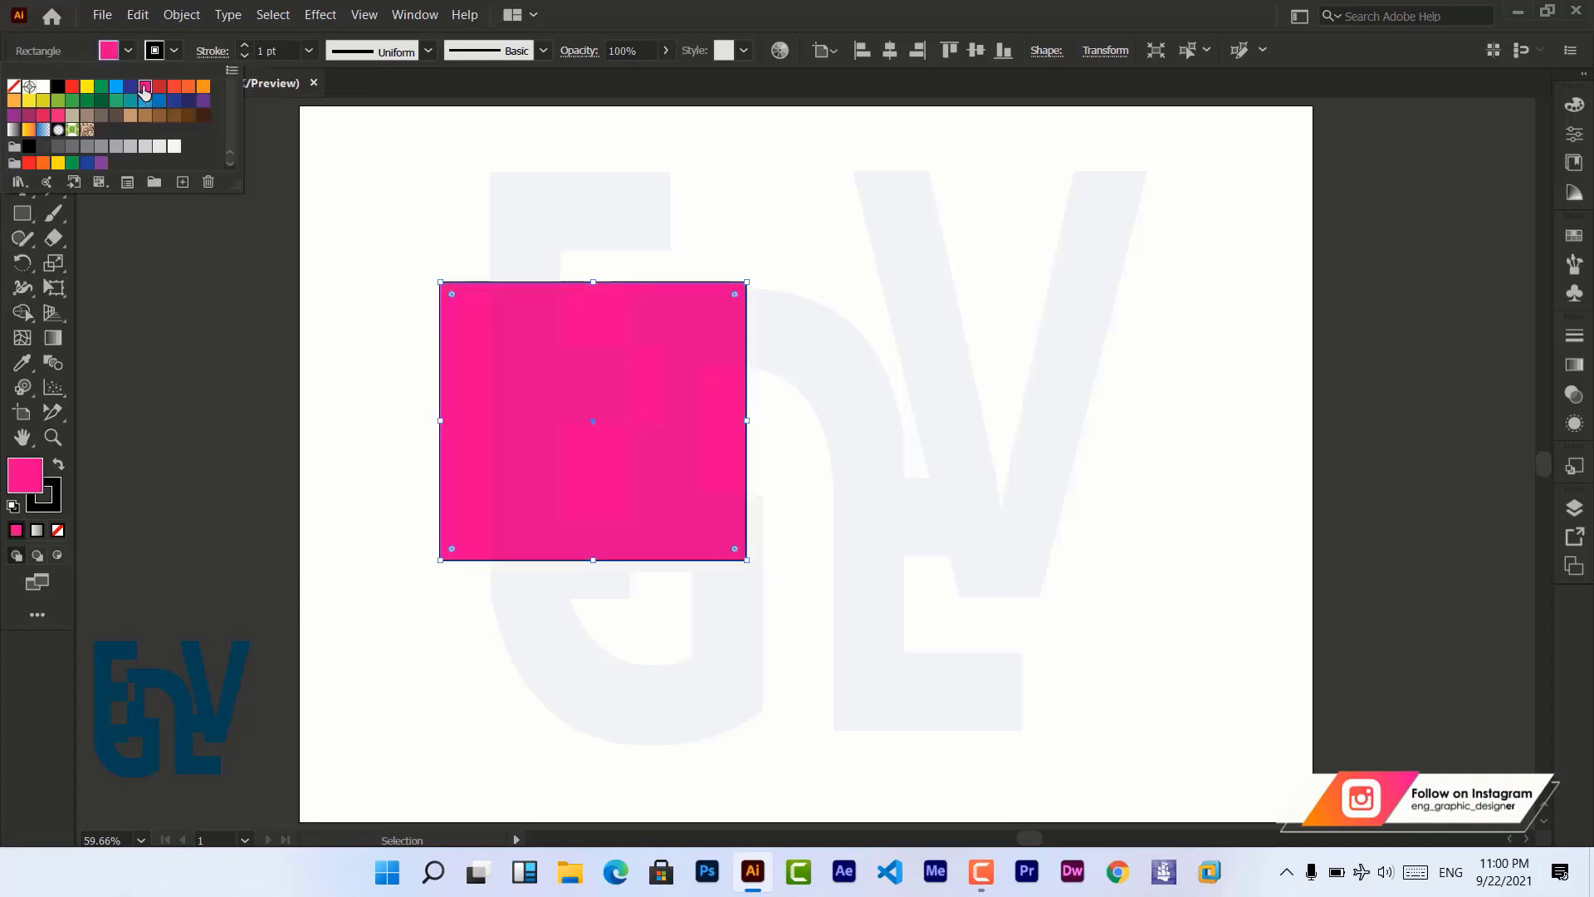
pyautogui.click(132, 58)
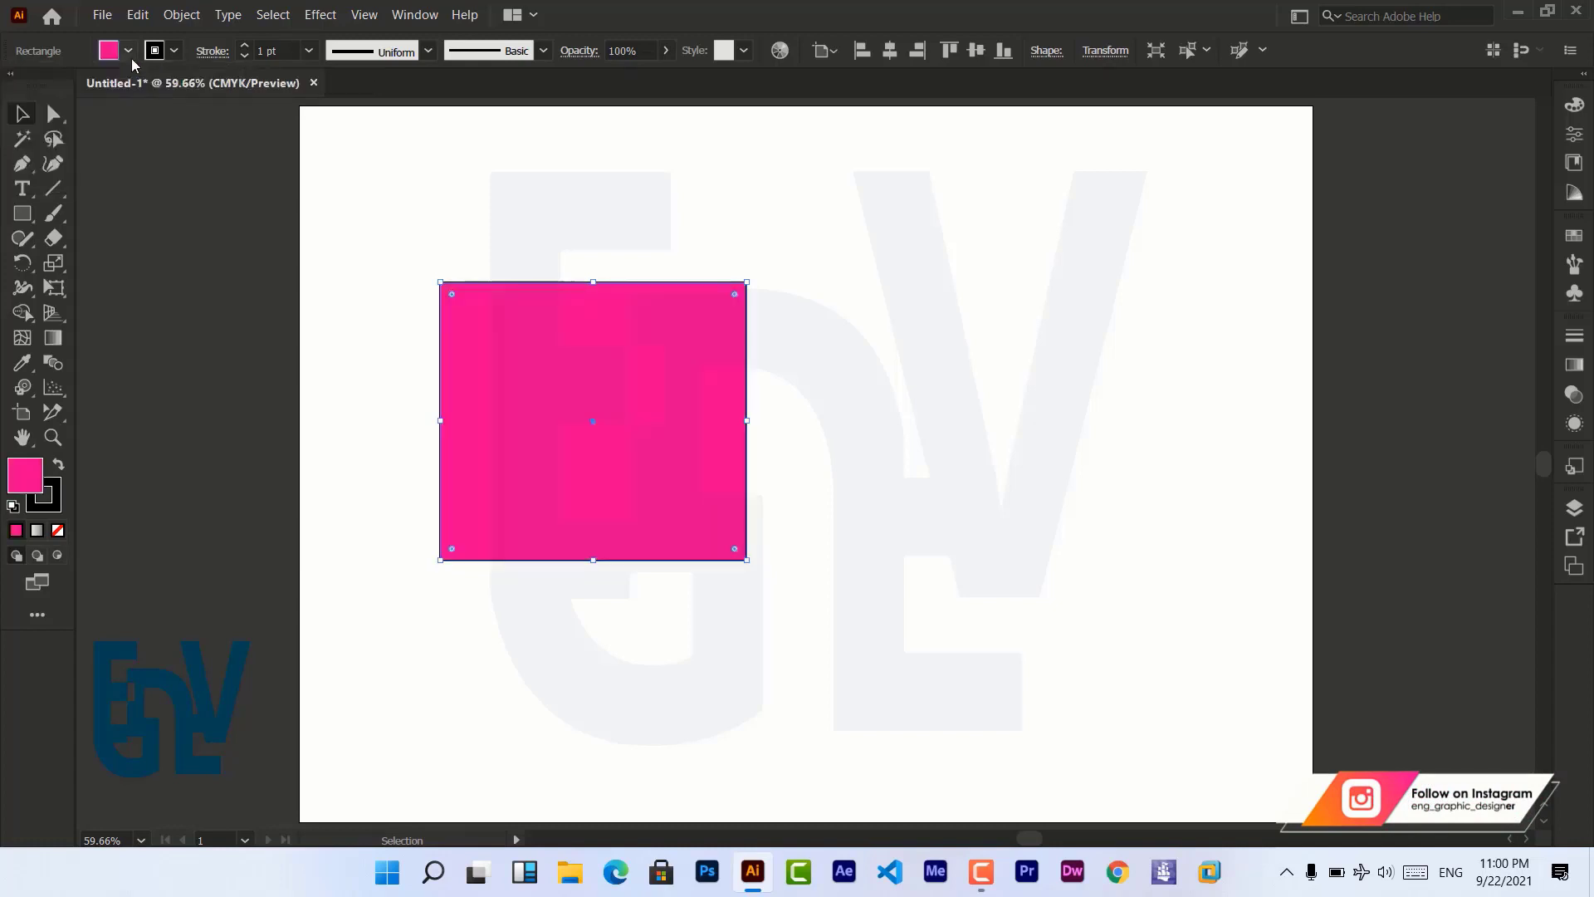
pyautogui.click(246, 48)
pyautogui.click(246, 47)
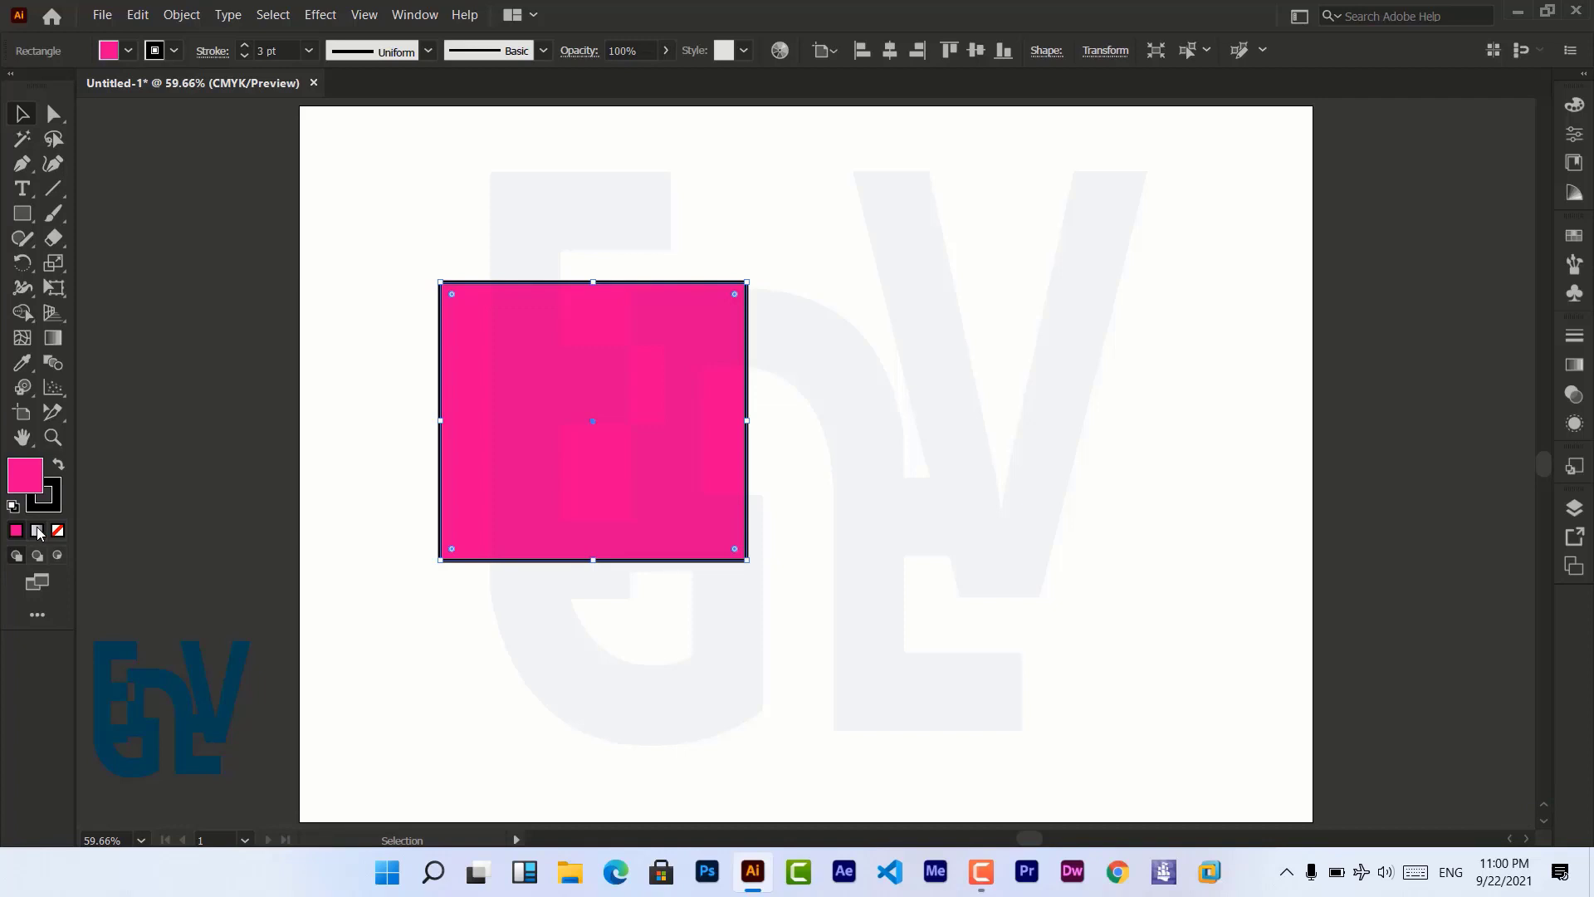
# Apply the grey gradient as the rectangle's fill and set its stroke to none.
pyautogui.click(37, 531)
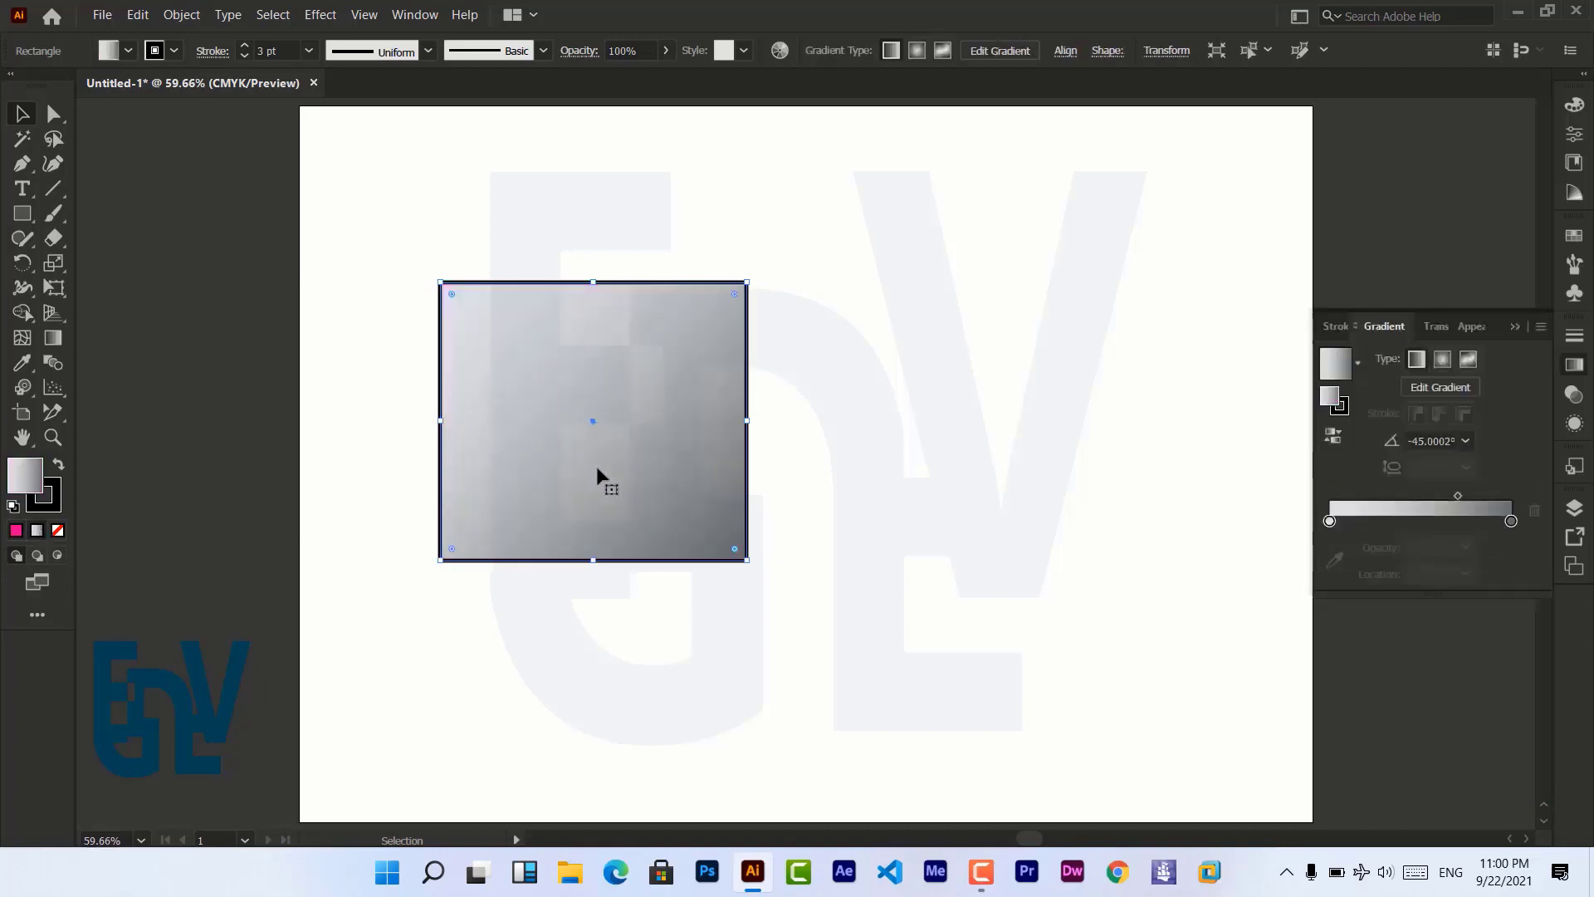
pyautogui.click(172, 53)
pyautogui.click(14, 87)
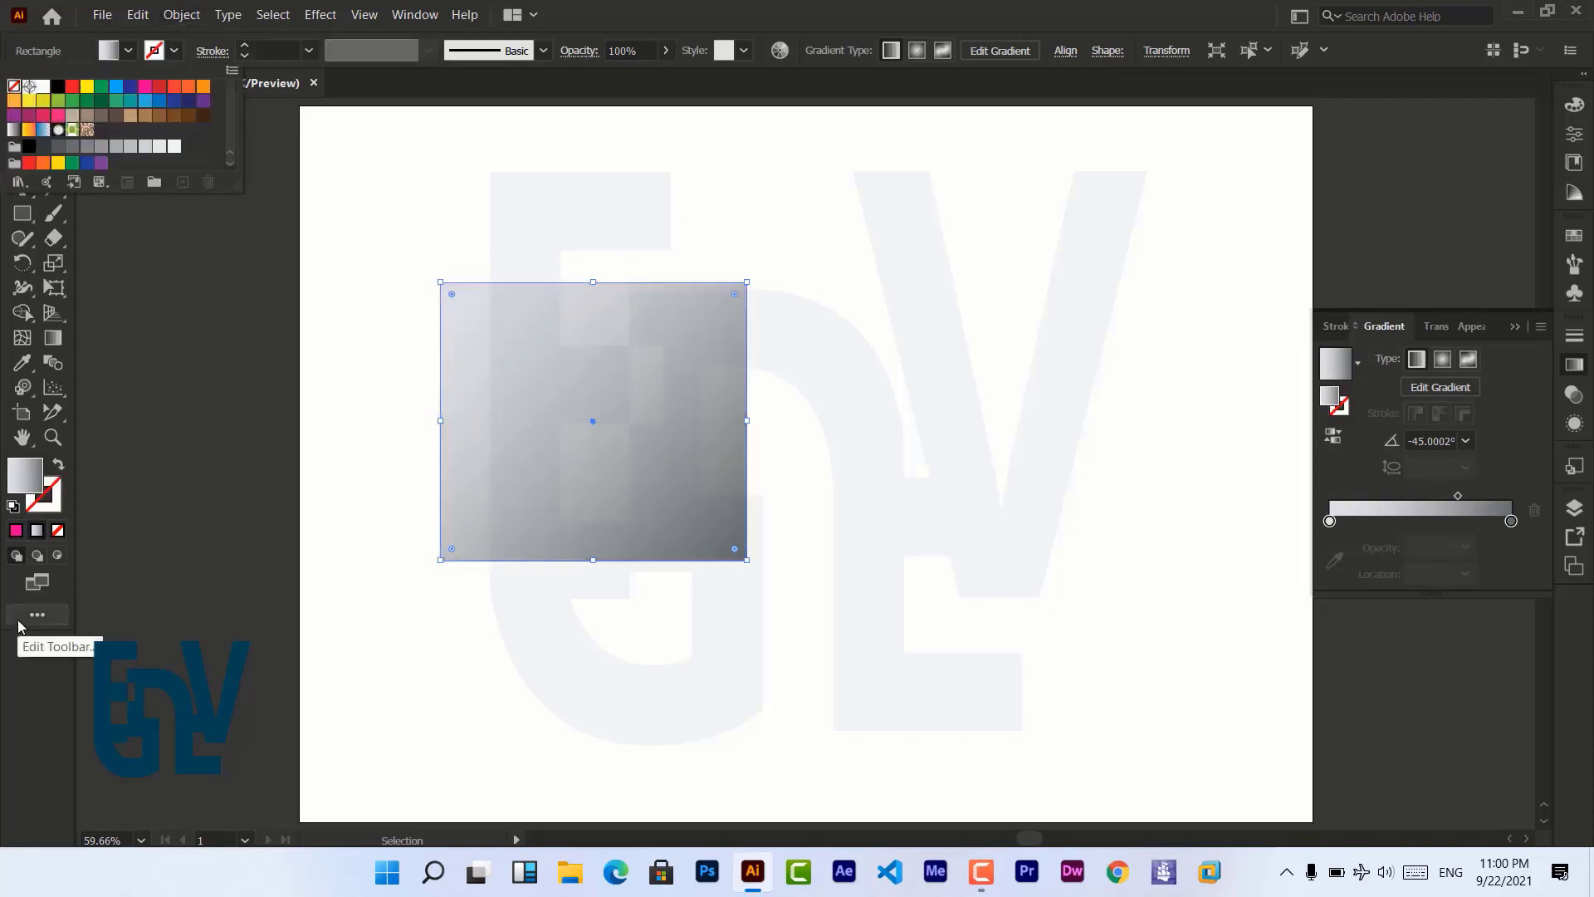
# Move the gradient rectangle to the middle of the artboard and open it in isolation mode.
pyautogui.click(581, 418)
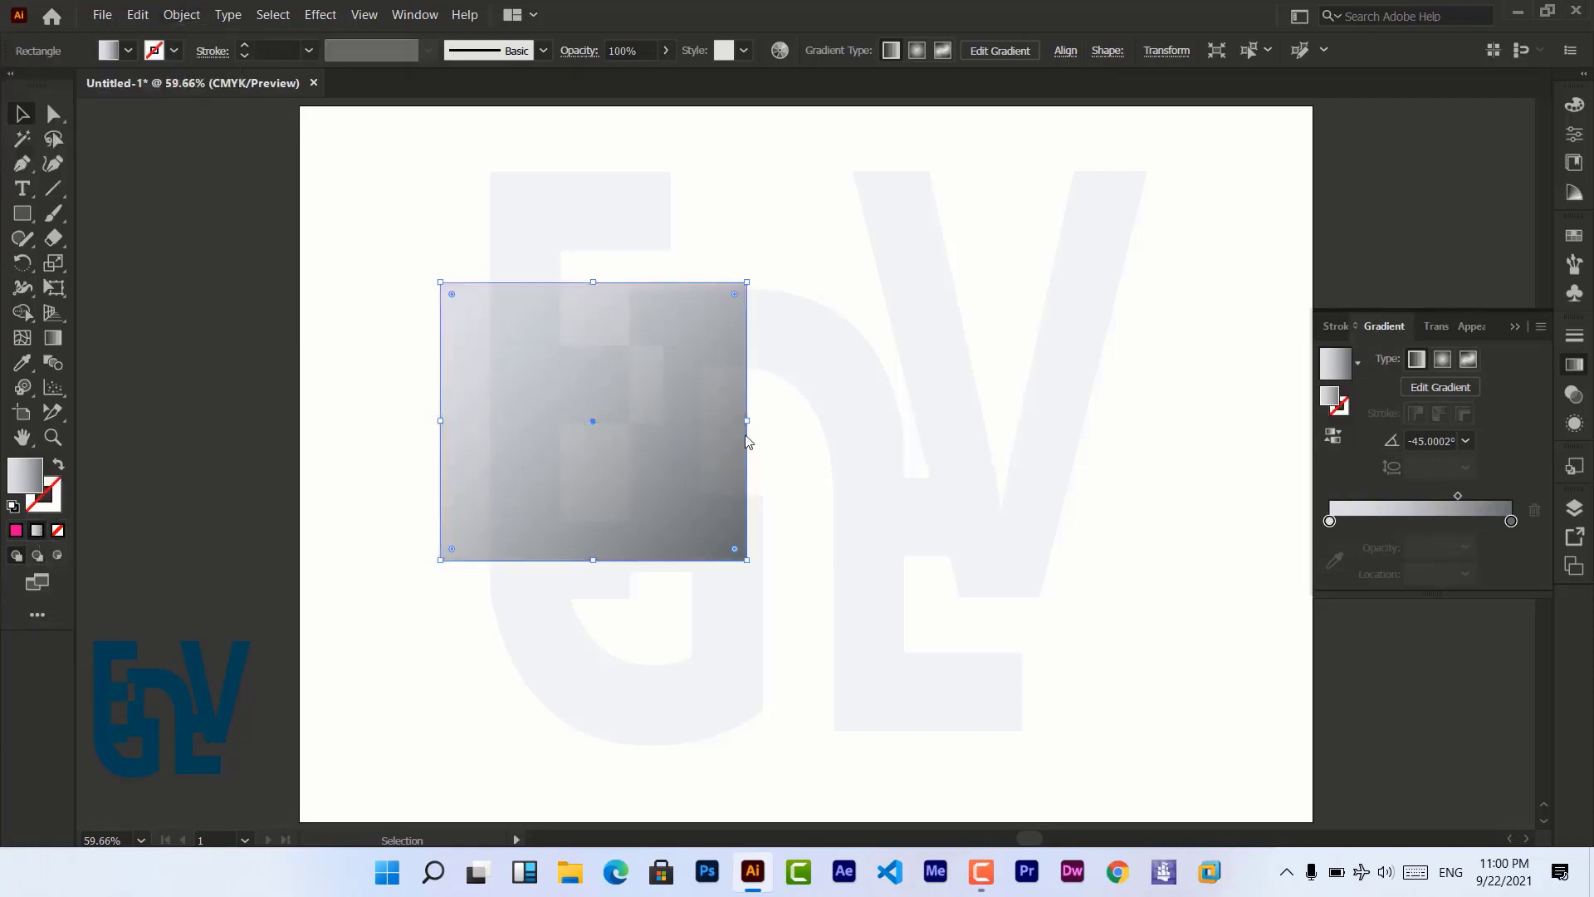
pyautogui.moveTo(511, 349); pyautogui.dragTo(744, 390)
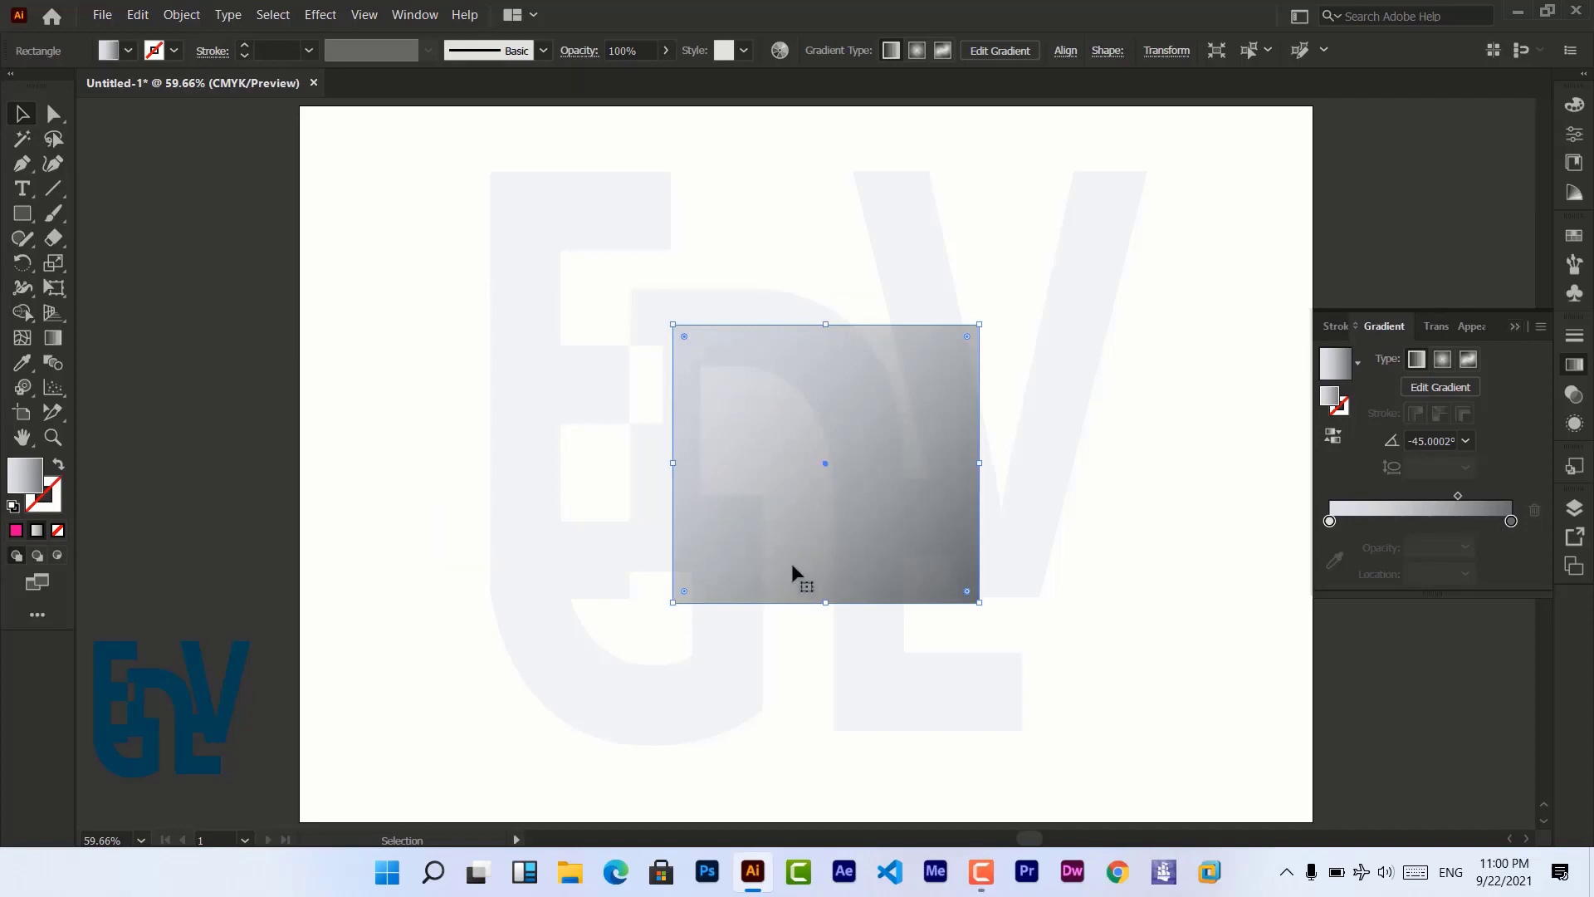
pyautogui.doubleClick(721, 484)
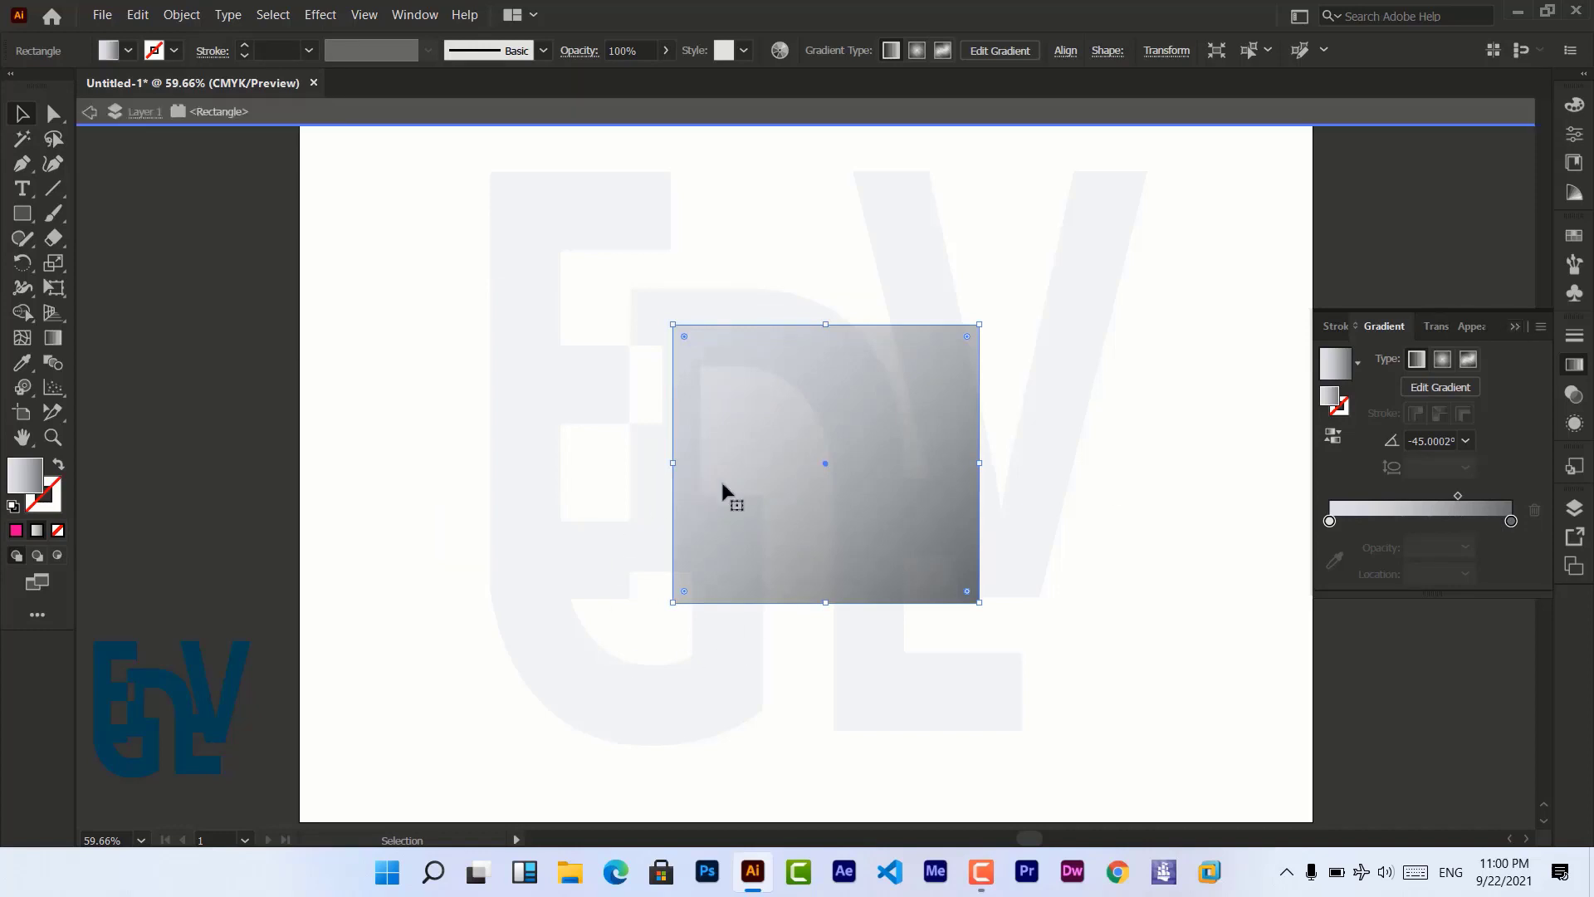
# Undo the rectangle's last move and gradient fill back to the pink version, and set its stroke to none.
pyautogui.hotkey('ctrl', 'z')
pyautogui.hotkey('ctrl', 'z')
pyautogui.hotkey('ctrl', 'z')
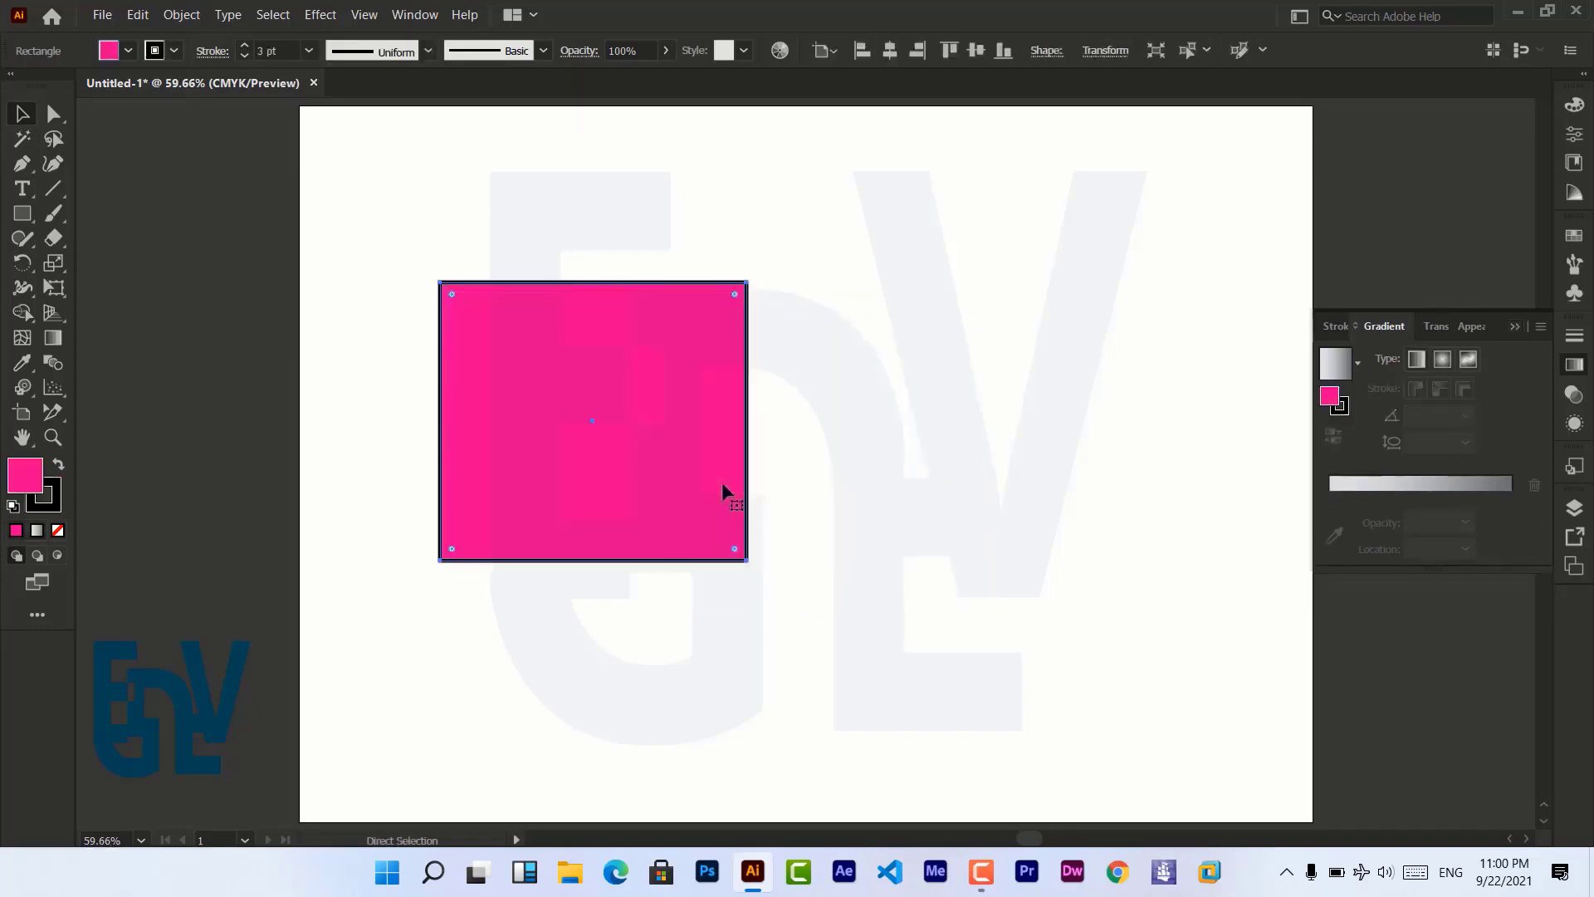
pyautogui.press('v')
pyautogui.click(129, 51)
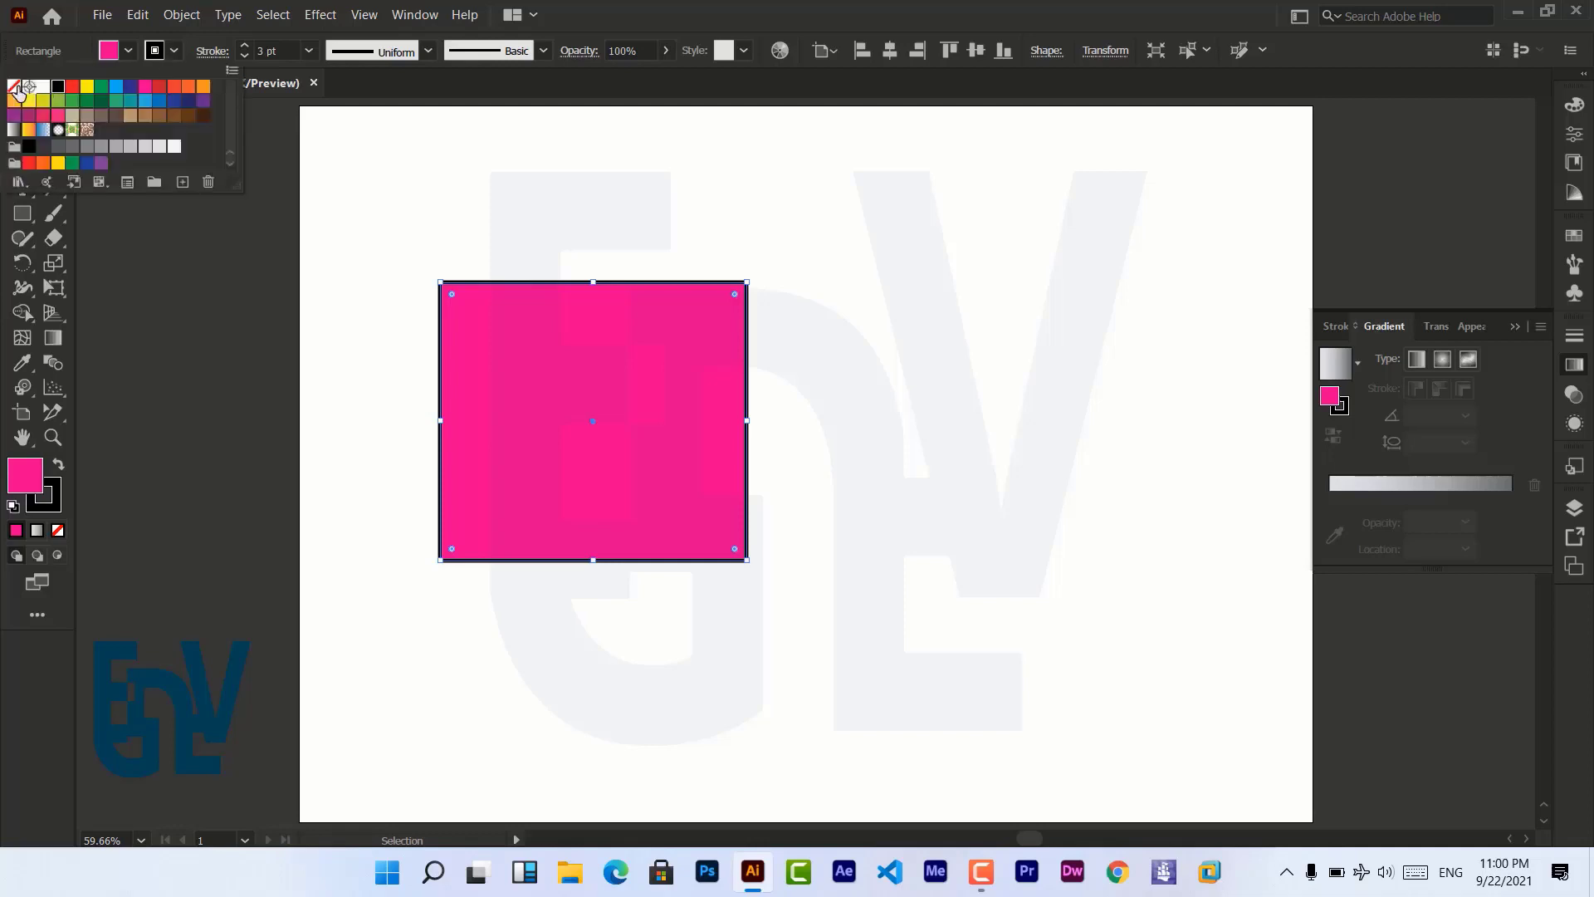
pyautogui.click(14, 85)
# Fill the rectangle with white and move it to the middle of the artboard.
pyautogui.click(131, 52)
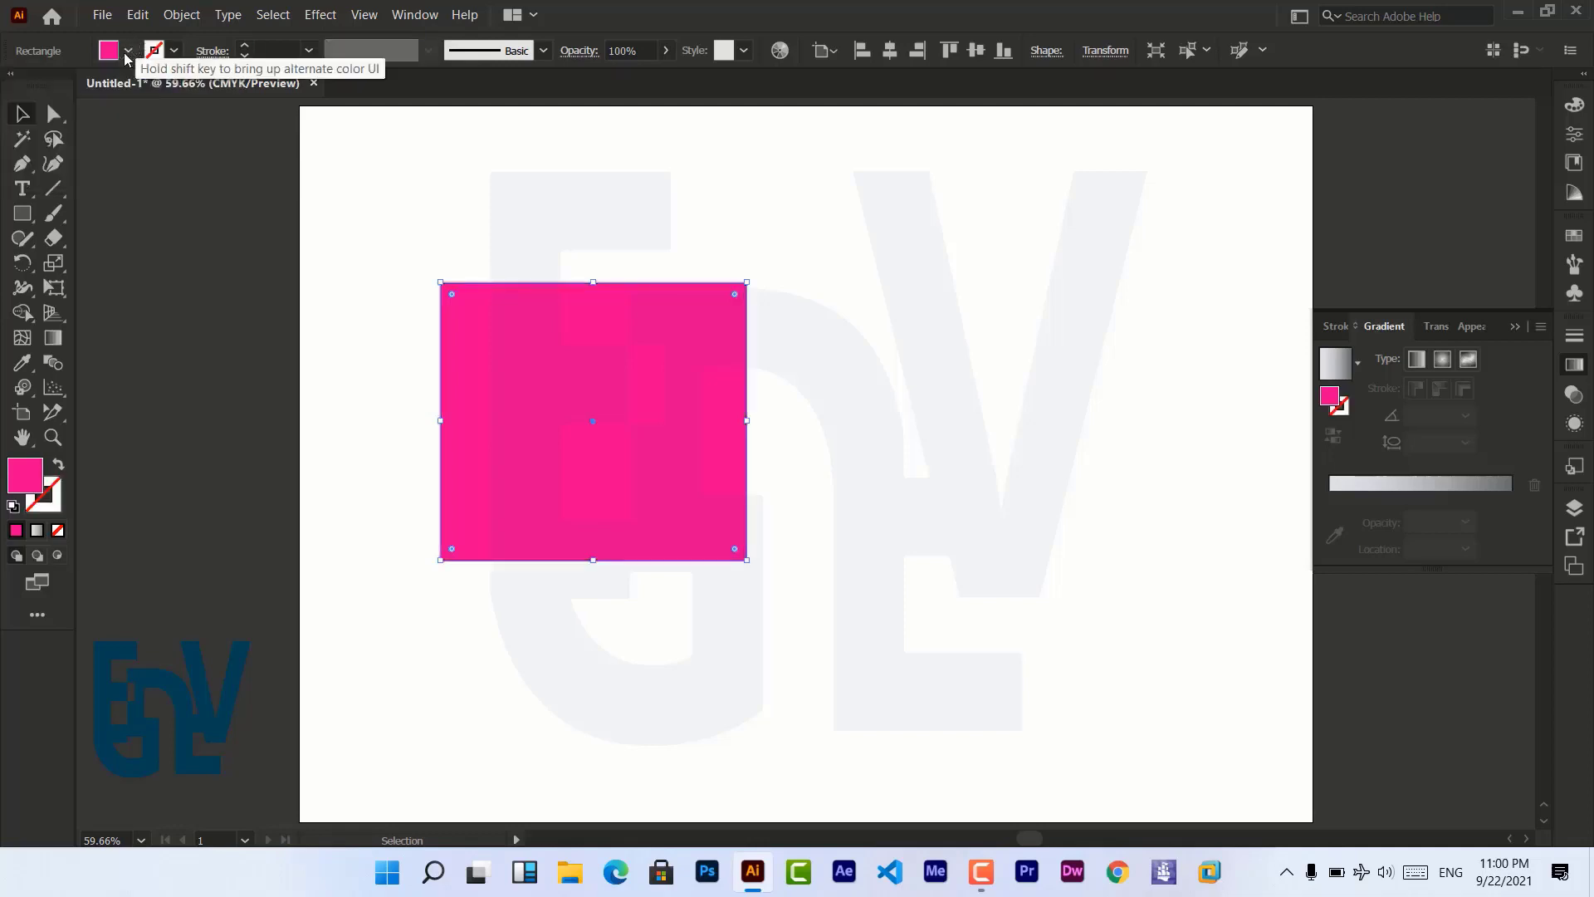
pyautogui.click(132, 54)
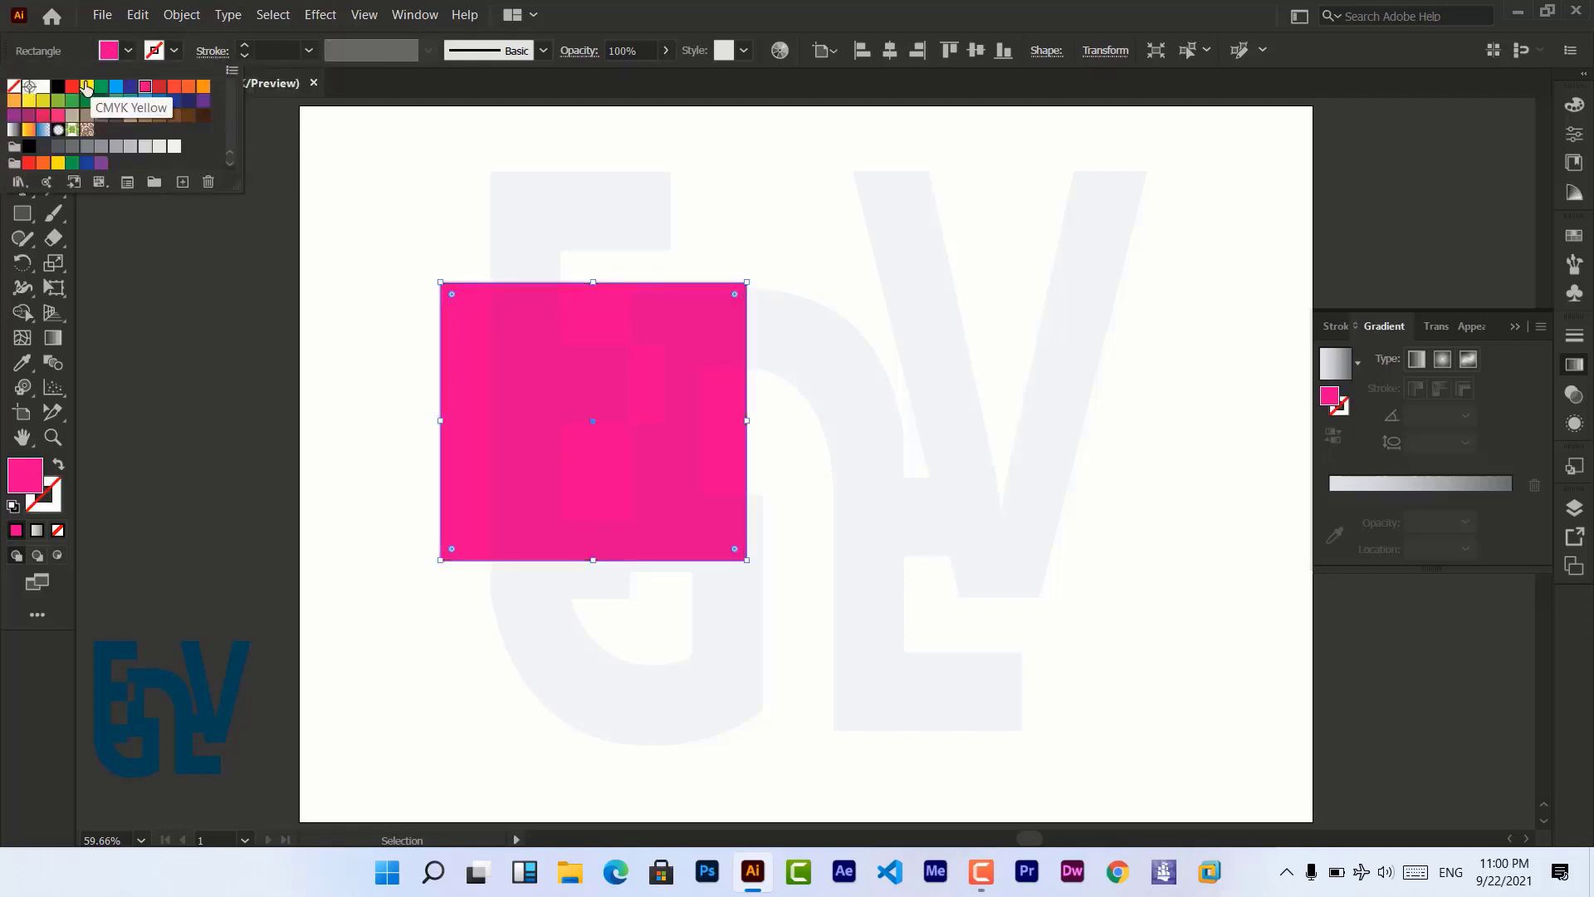
pyautogui.click(43, 87)
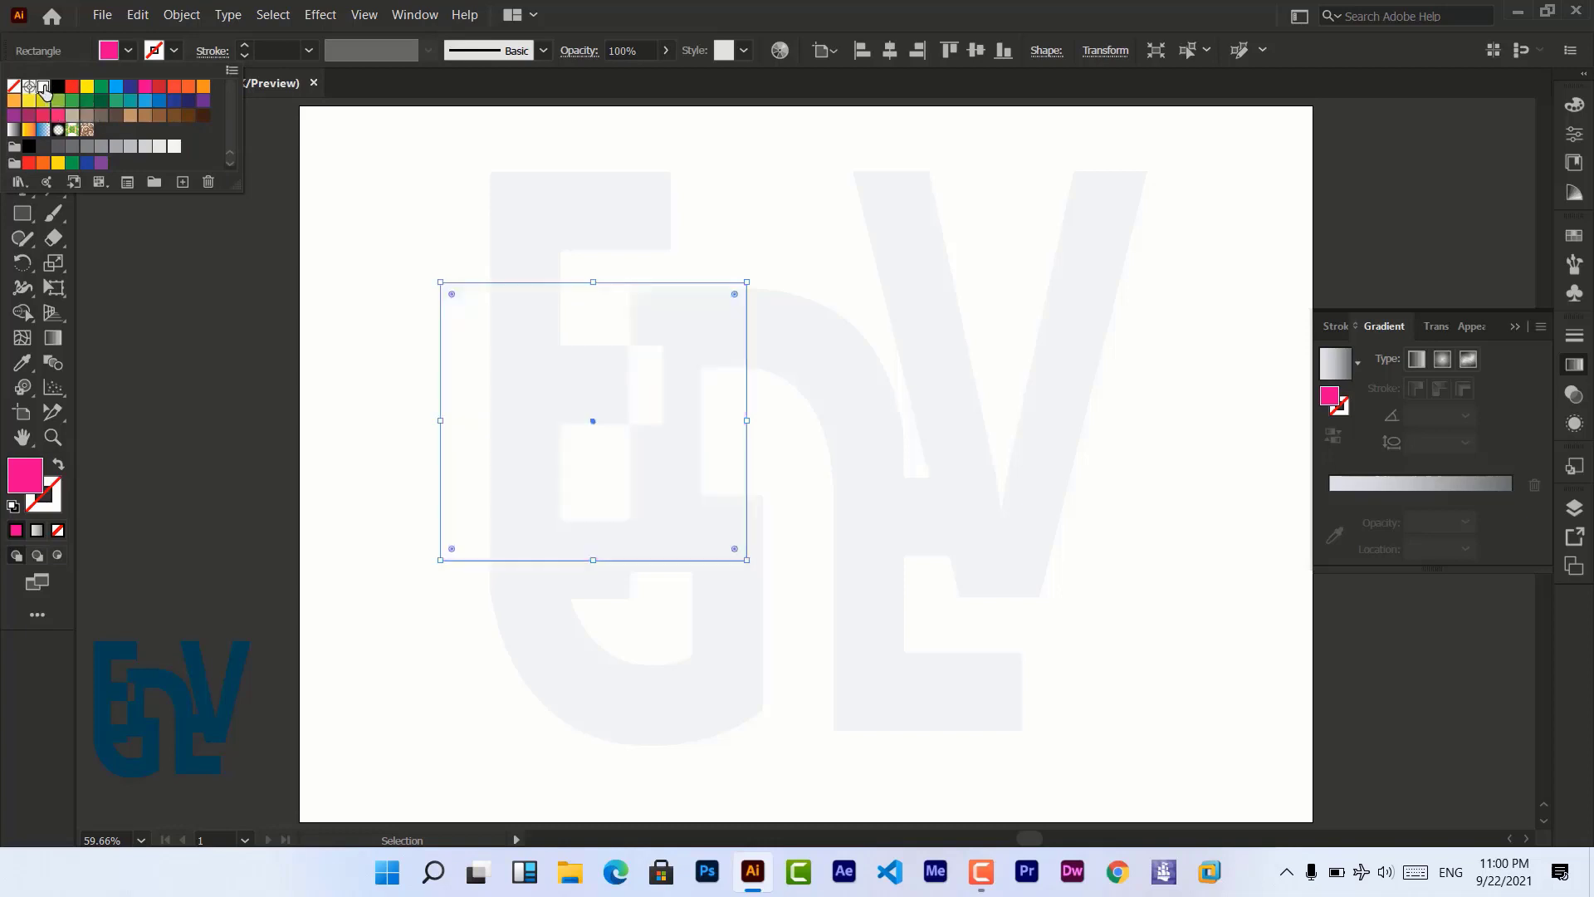
pyautogui.click(226, 297)
pyautogui.click(189, 287)
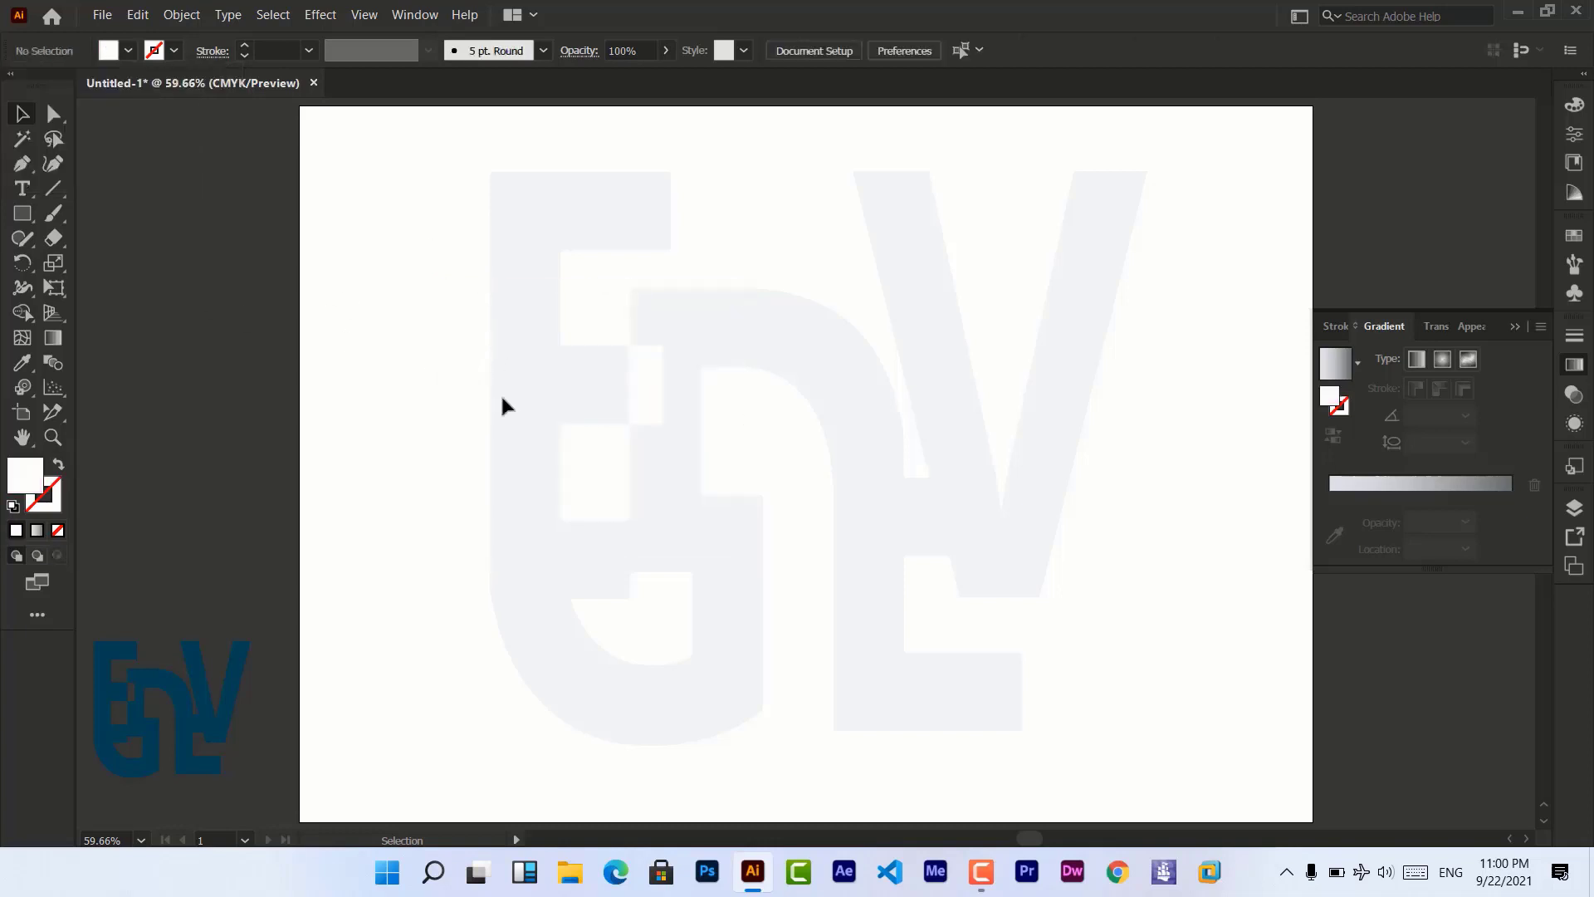
pyautogui.moveTo(562, 424); pyautogui.dragTo(774, 495)
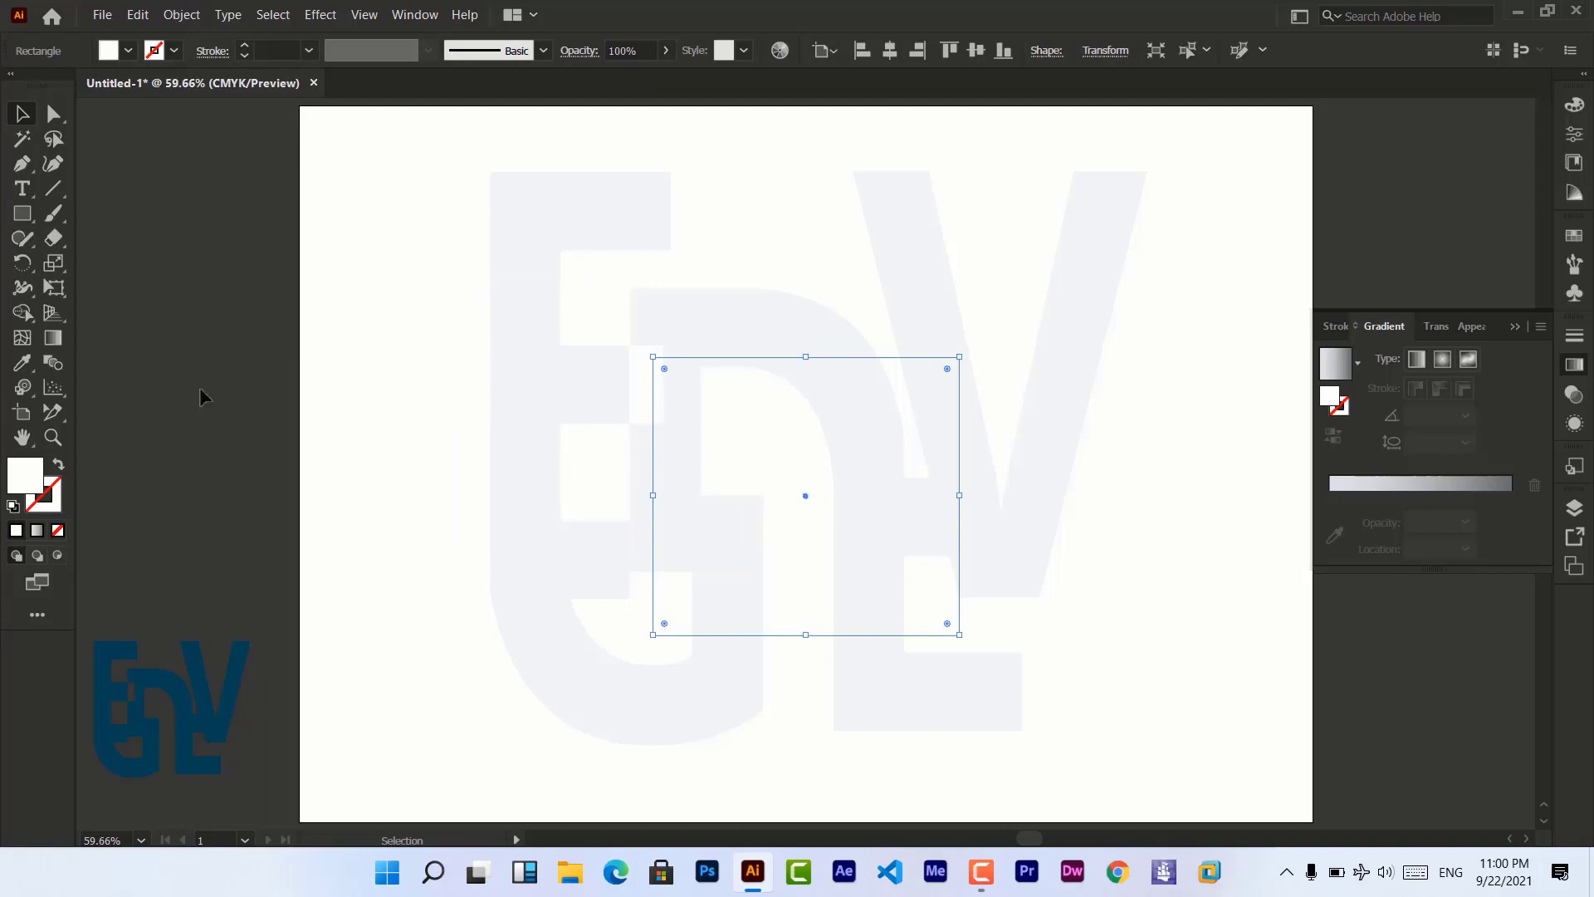
# Draw a small white rectangle with rounded corners outside the artboard's upper-left corner, and delete the extra copy below it.
pyautogui.click(22, 214)
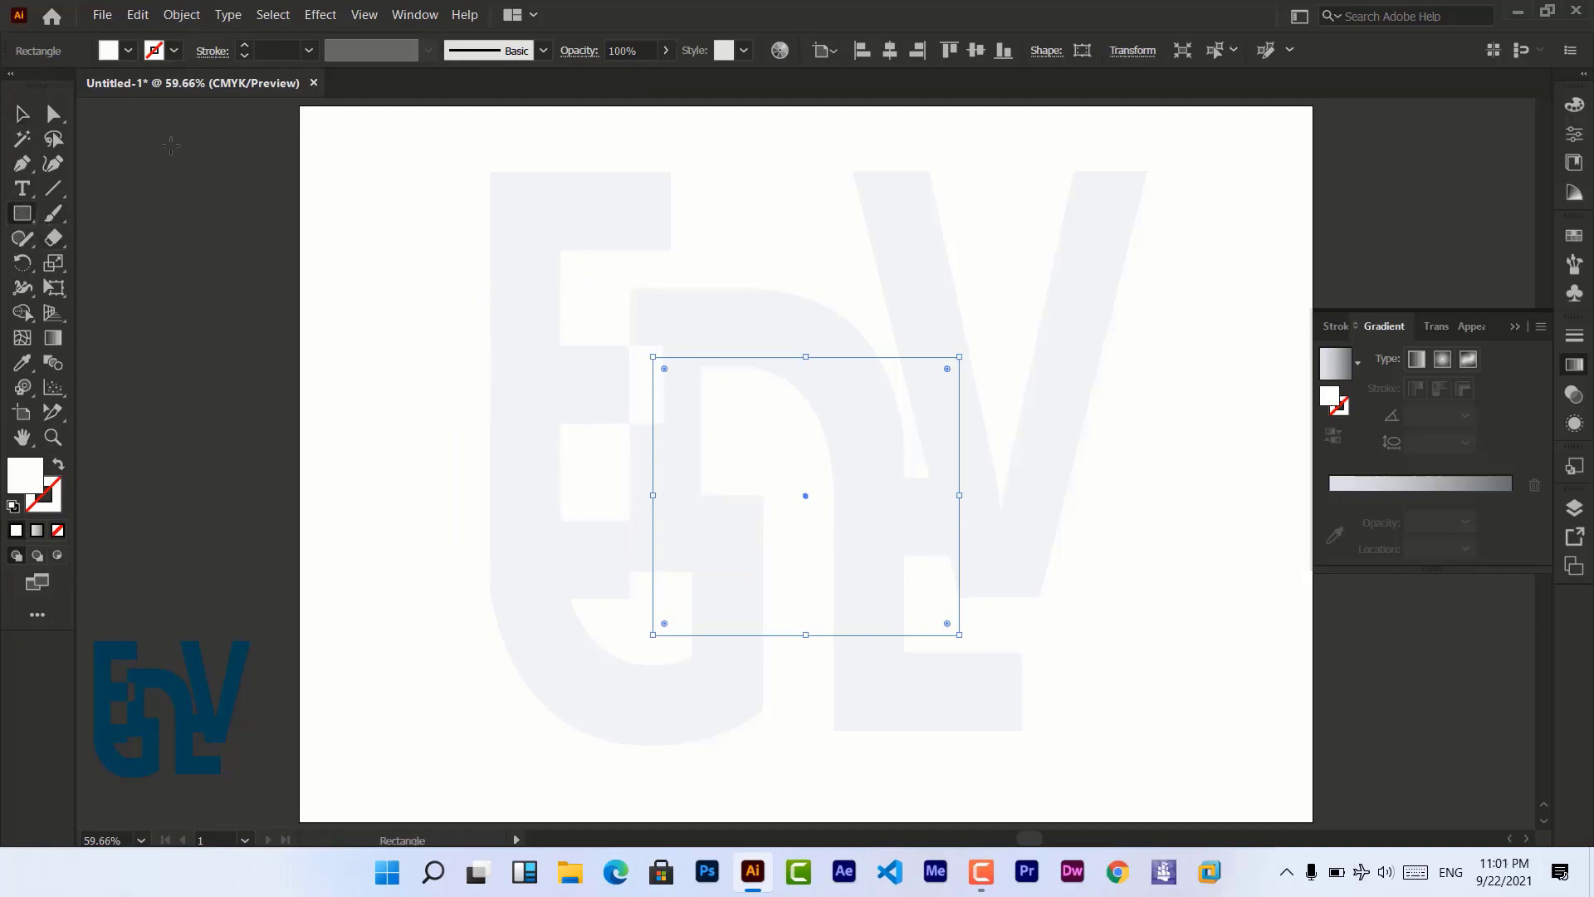
pyautogui.moveTo(171, 145); pyautogui.dragTo(238, 228)
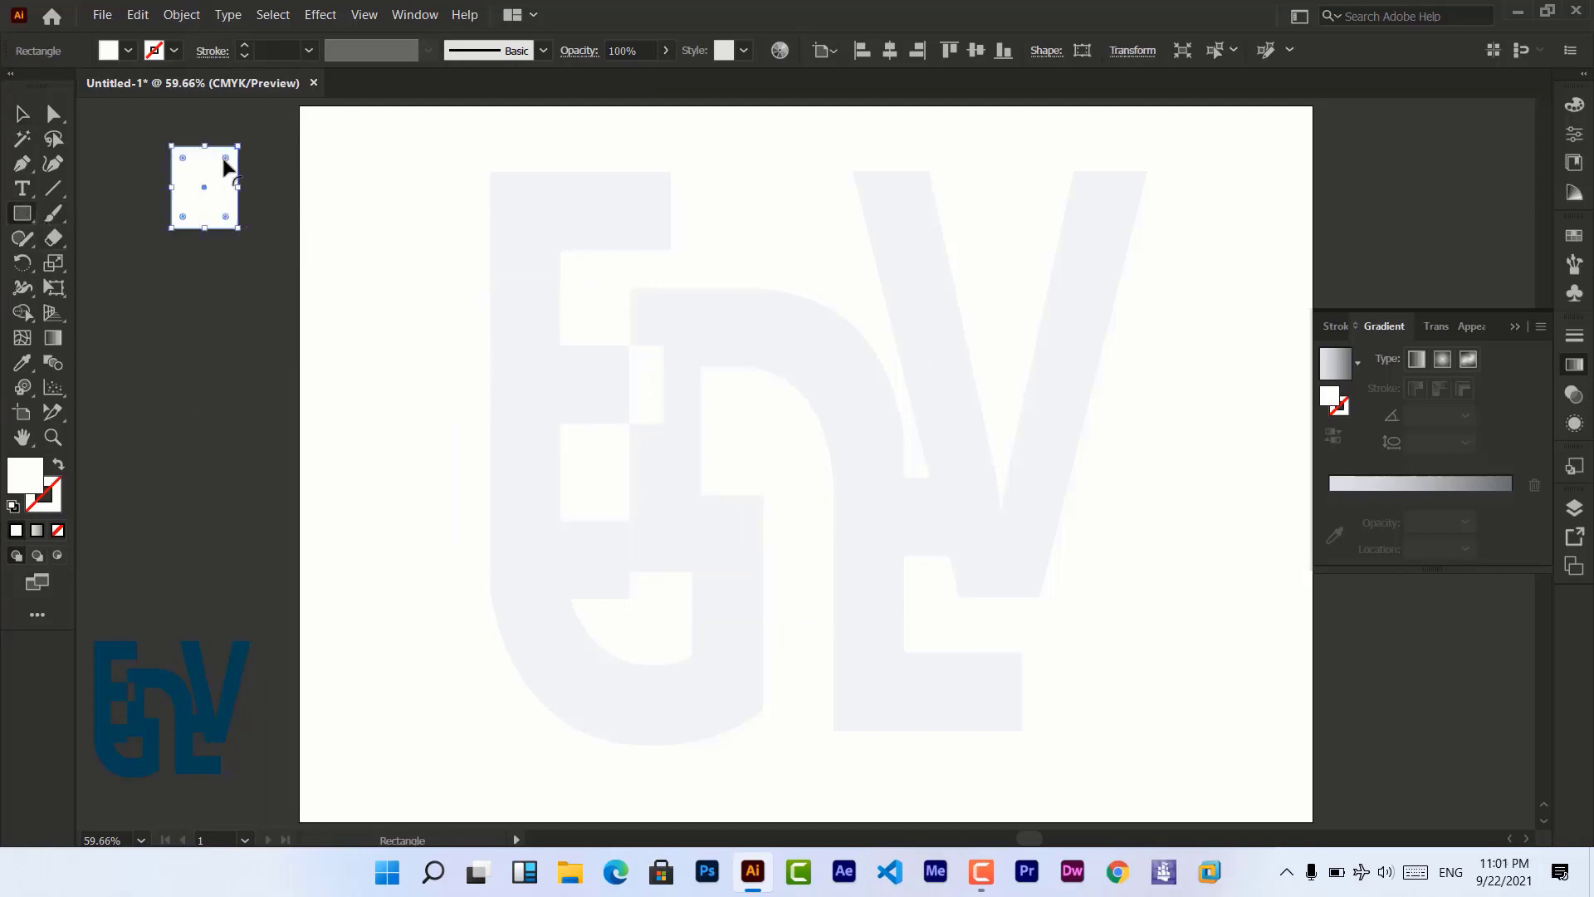
pyautogui.moveTo(224, 160); pyautogui.dragTo(190, 290)
pyautogui.click(23, 116)
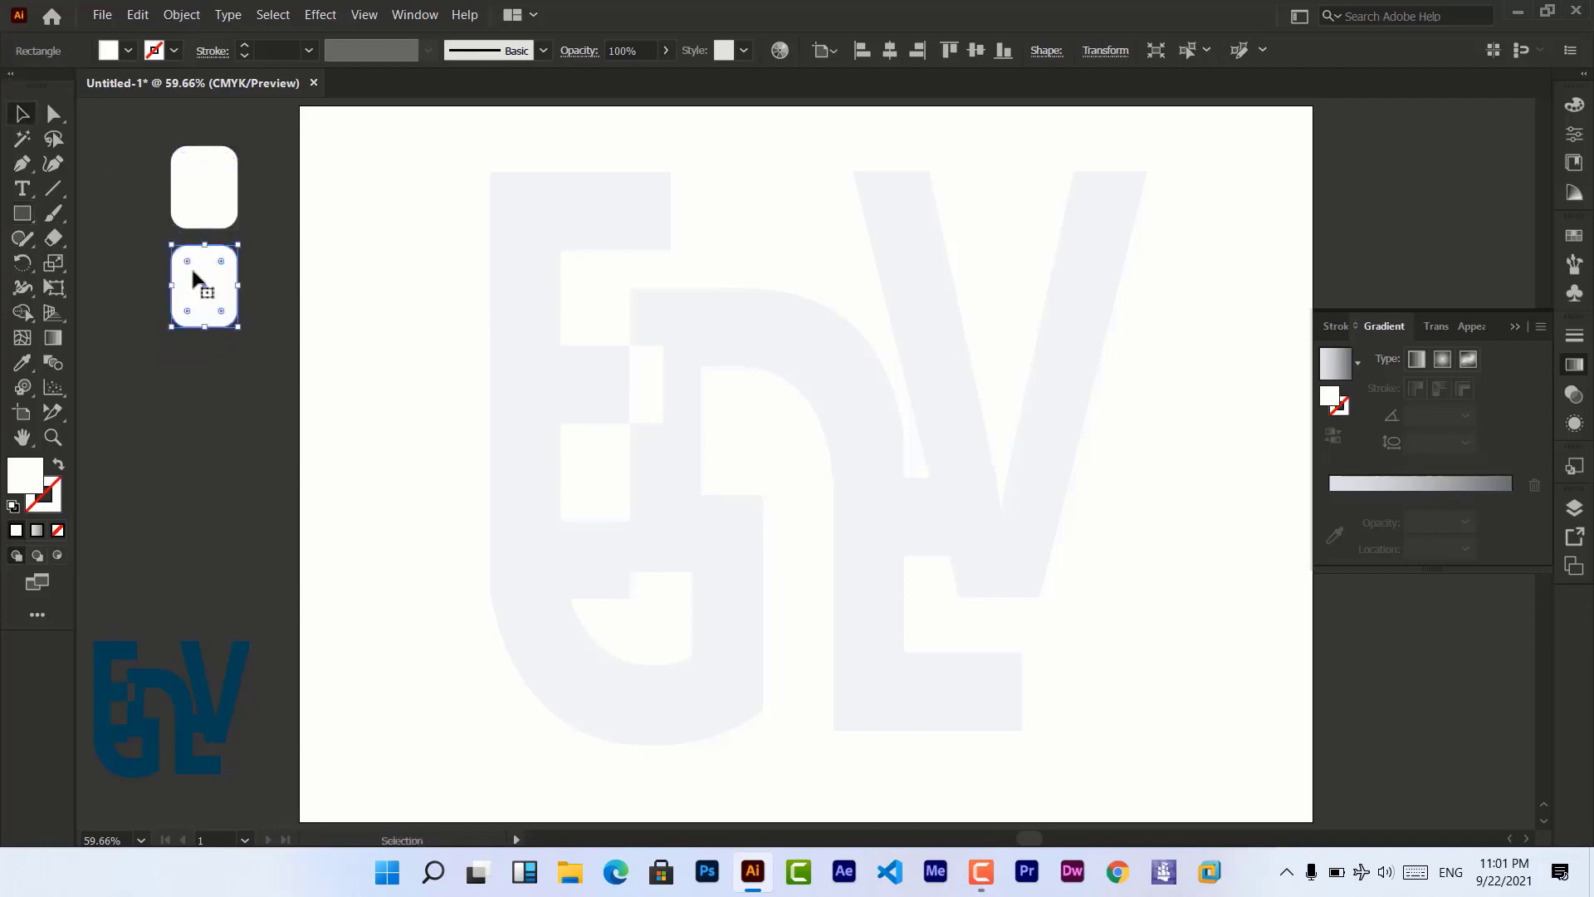
pyautogui.press('Delete')
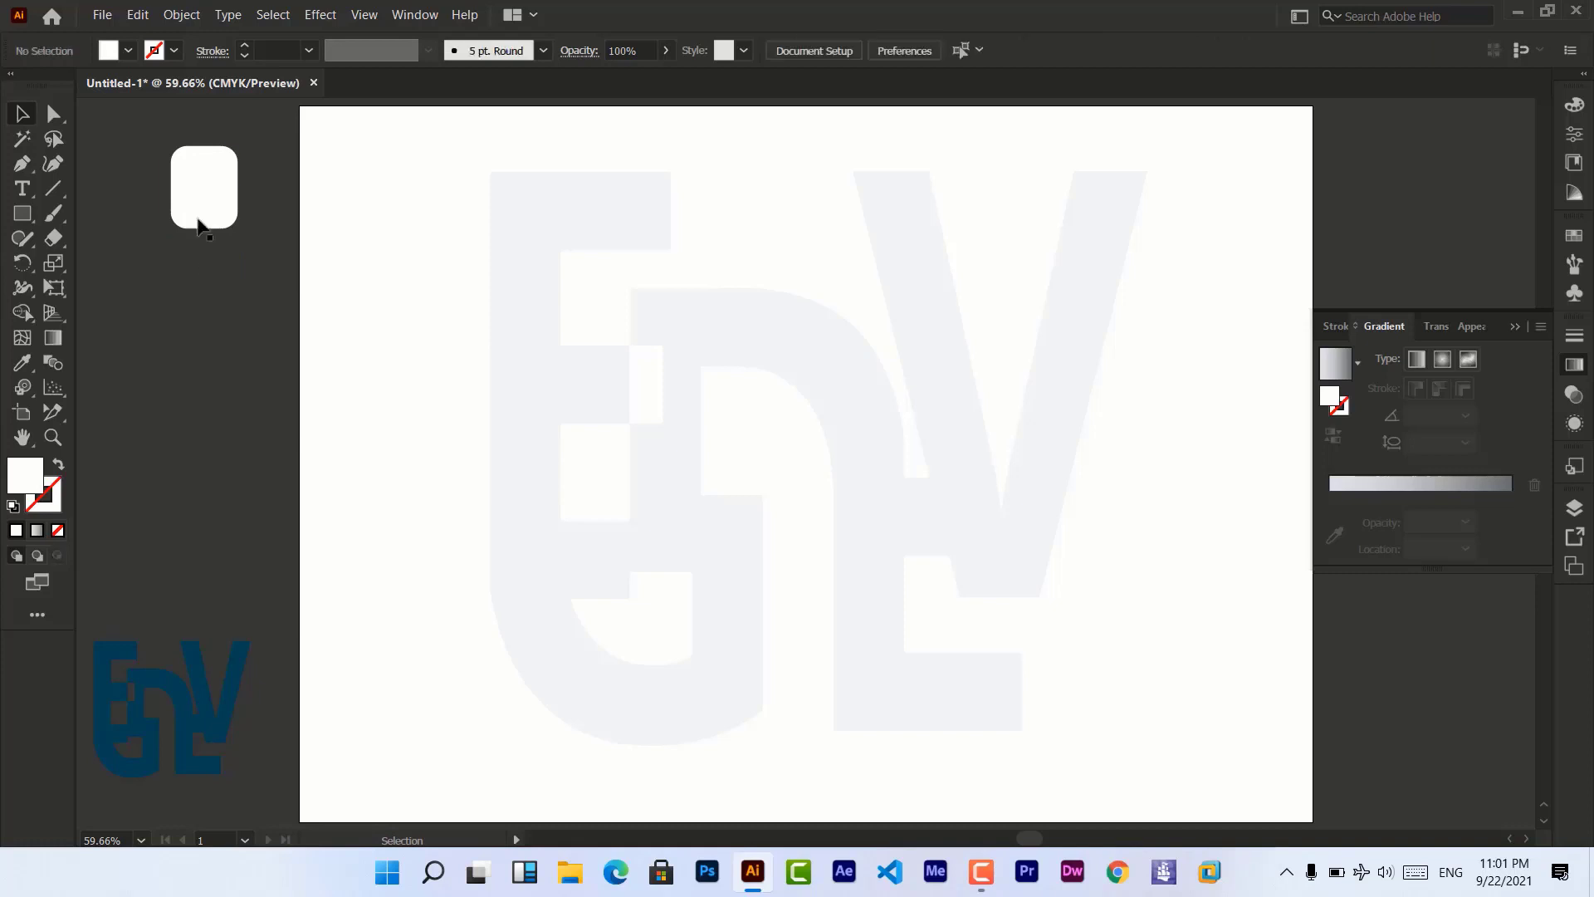
# Duplicate the small rounded rectangle straight down and repeat the copy three times to form an evenly spaced column of five.
pyautogui.click(196, 193)
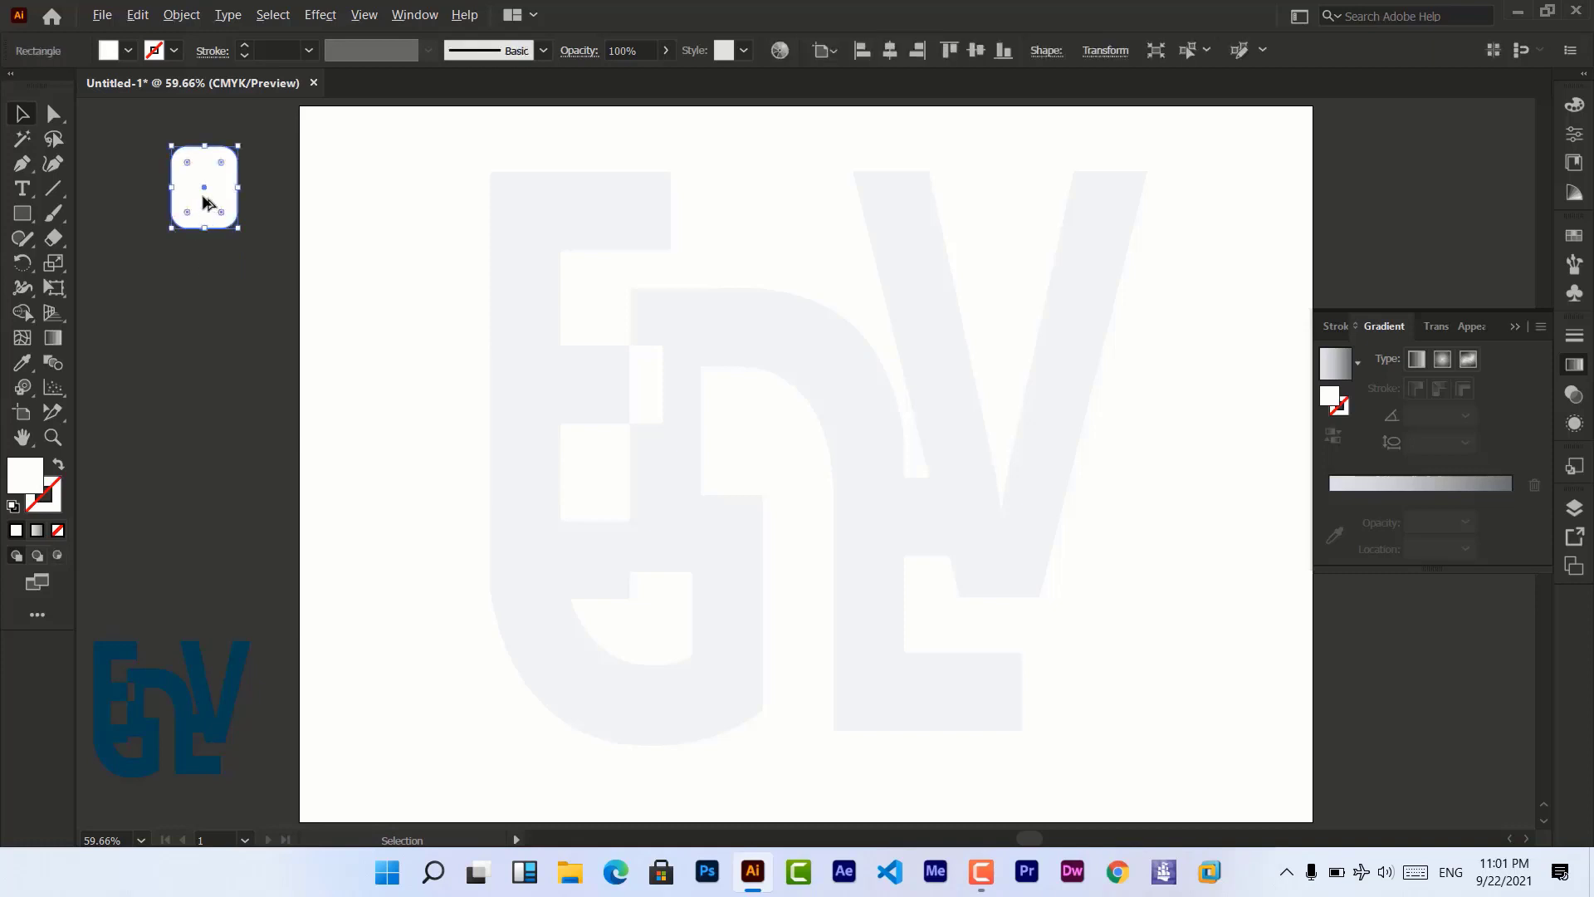
pyautogui.moveTo(205, 202); pyautogui.dragTo(205, 295)
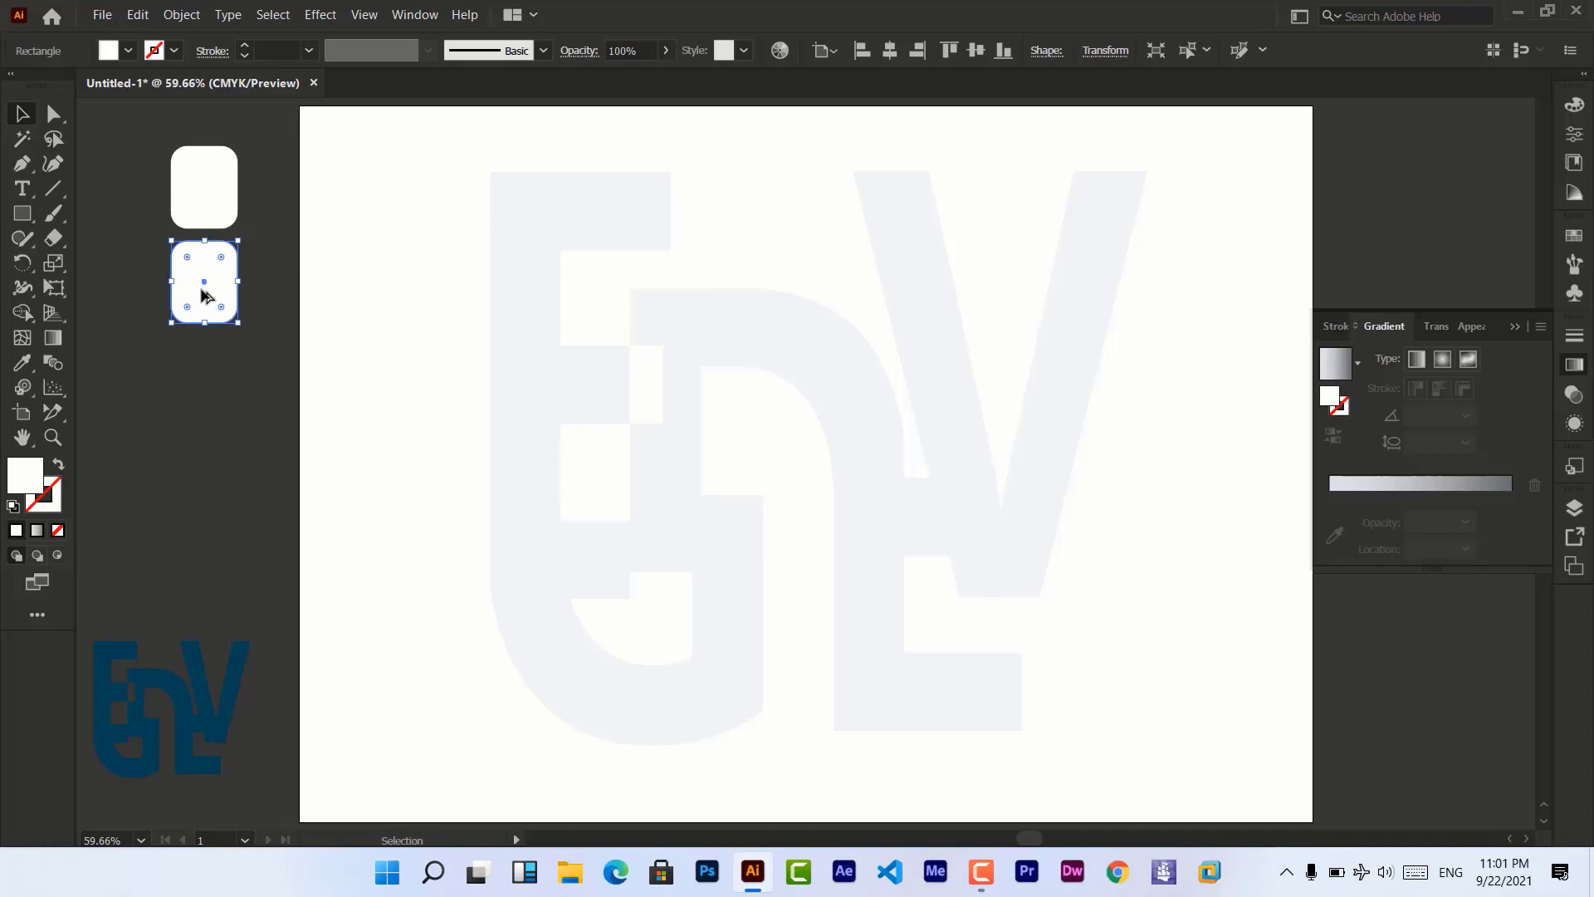
pyautogui.press('a')
pyautogui.hotkey('ctrl', 'd')
pyautogui.hotkey('ctrl', 'd')
pyautogui.hotkey('ctrl', 'd')
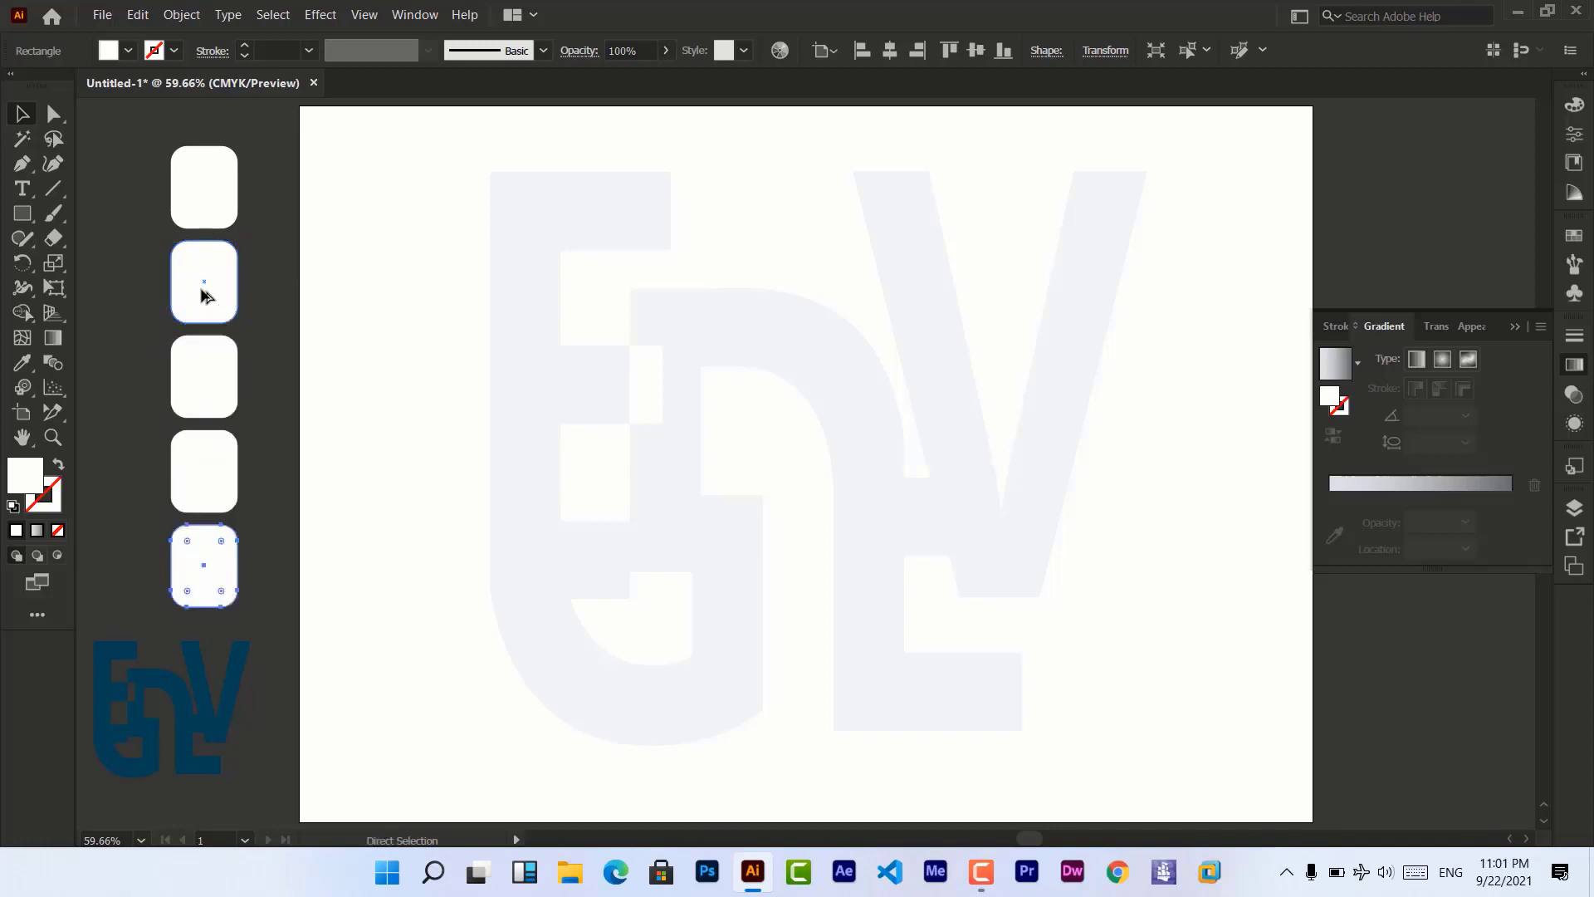
pyautogui.press('v')
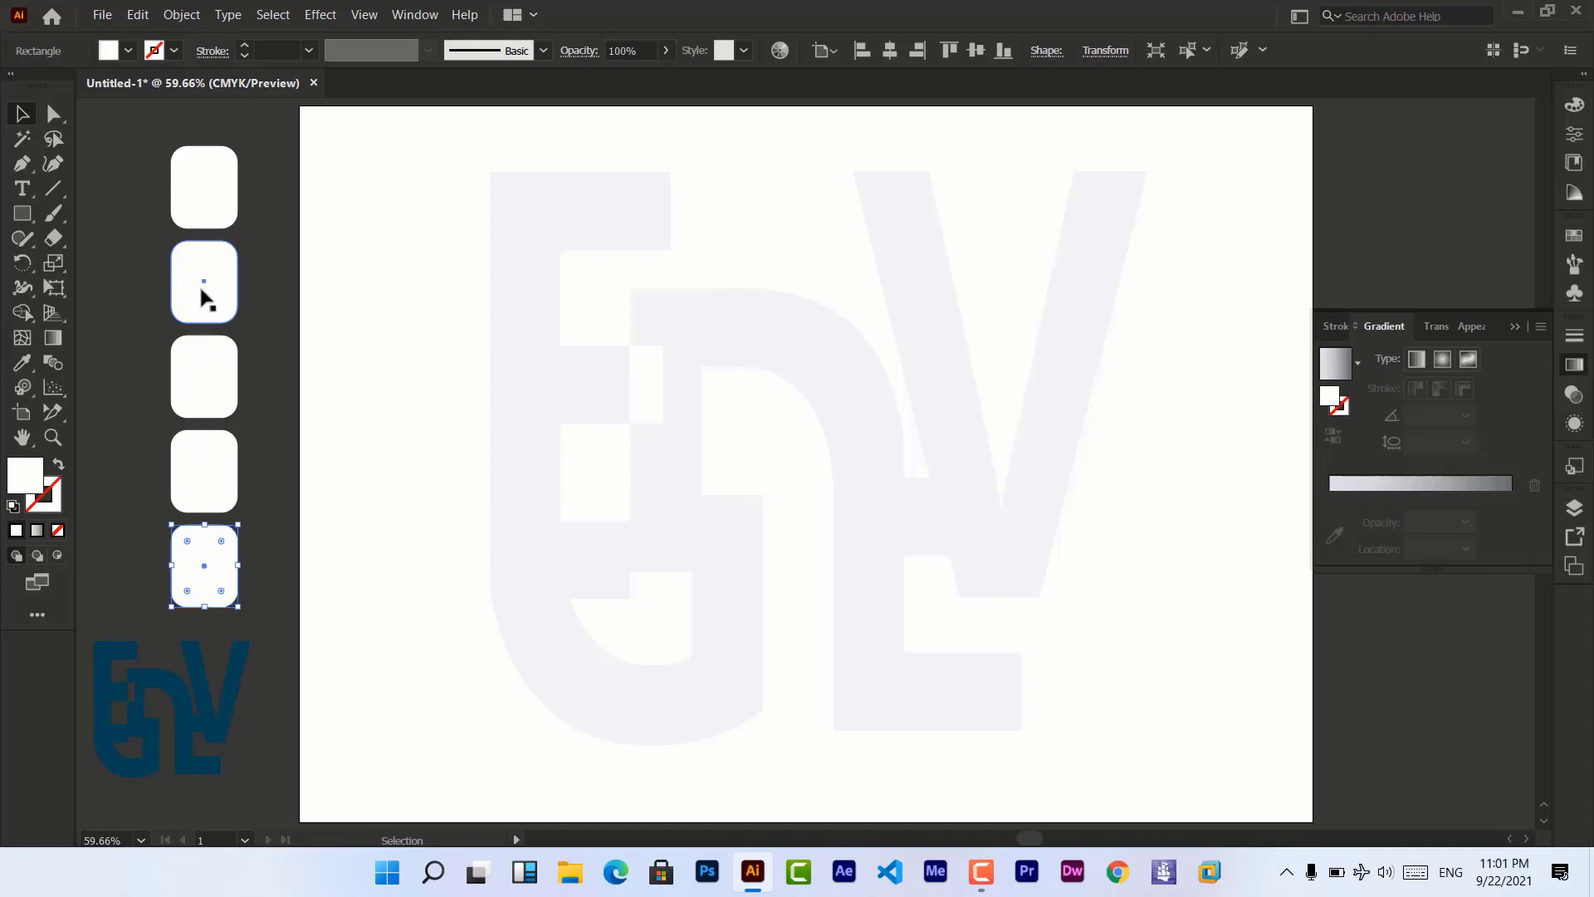
# Fill the second rounded rectangle in the column with dark green and the top one with red.
pyautogui.click(204, 287)
pyautogui.click(130, 52)
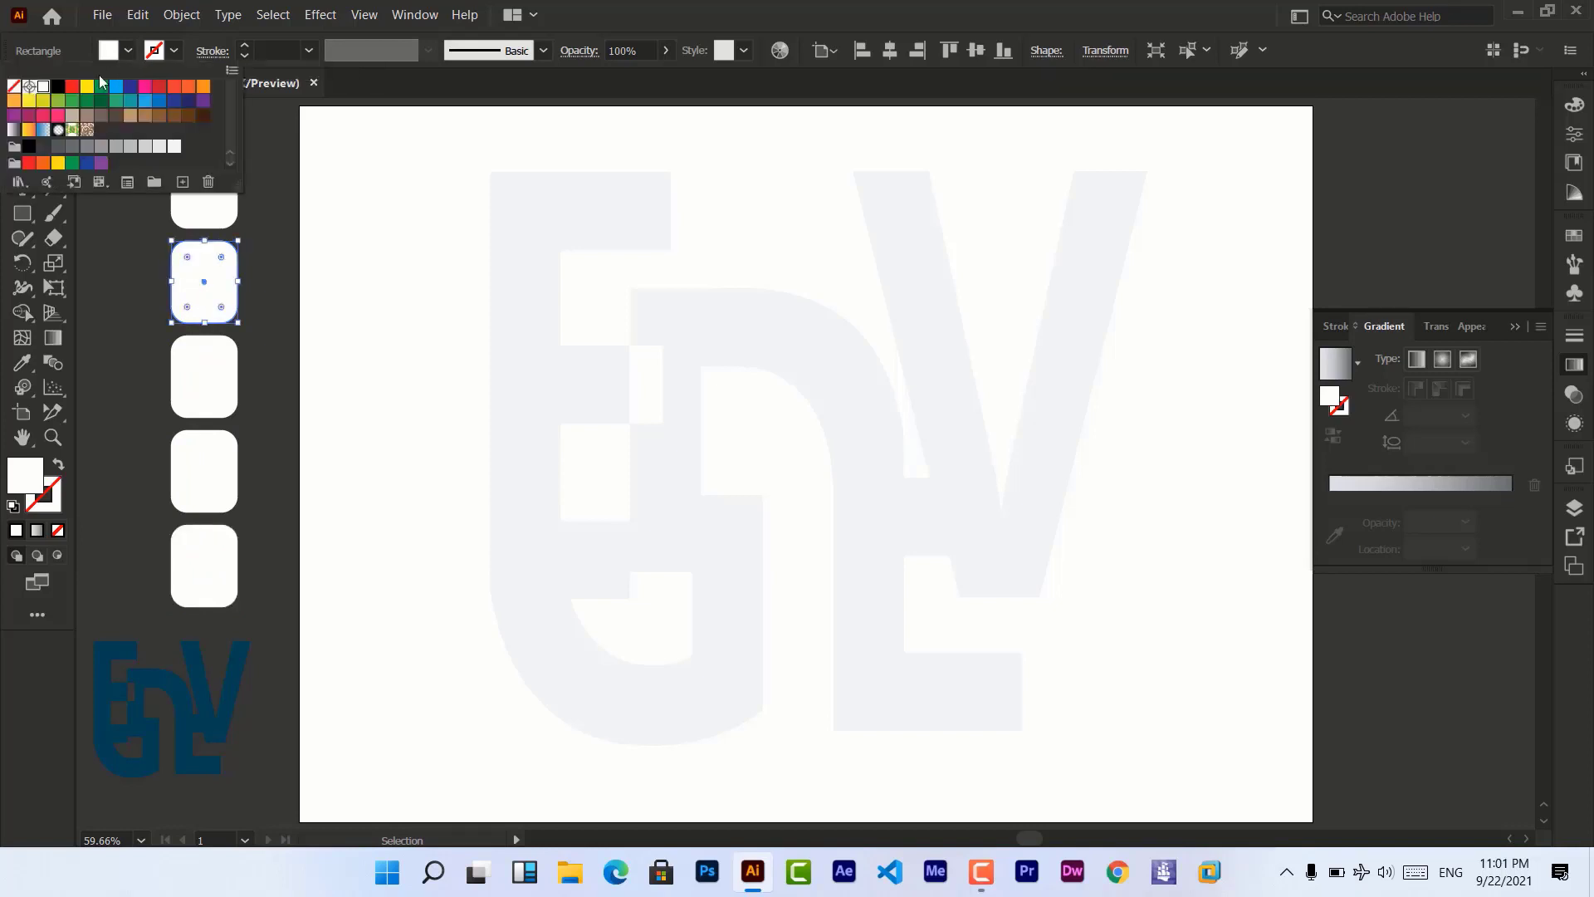
pyautogui.click(87, 101)
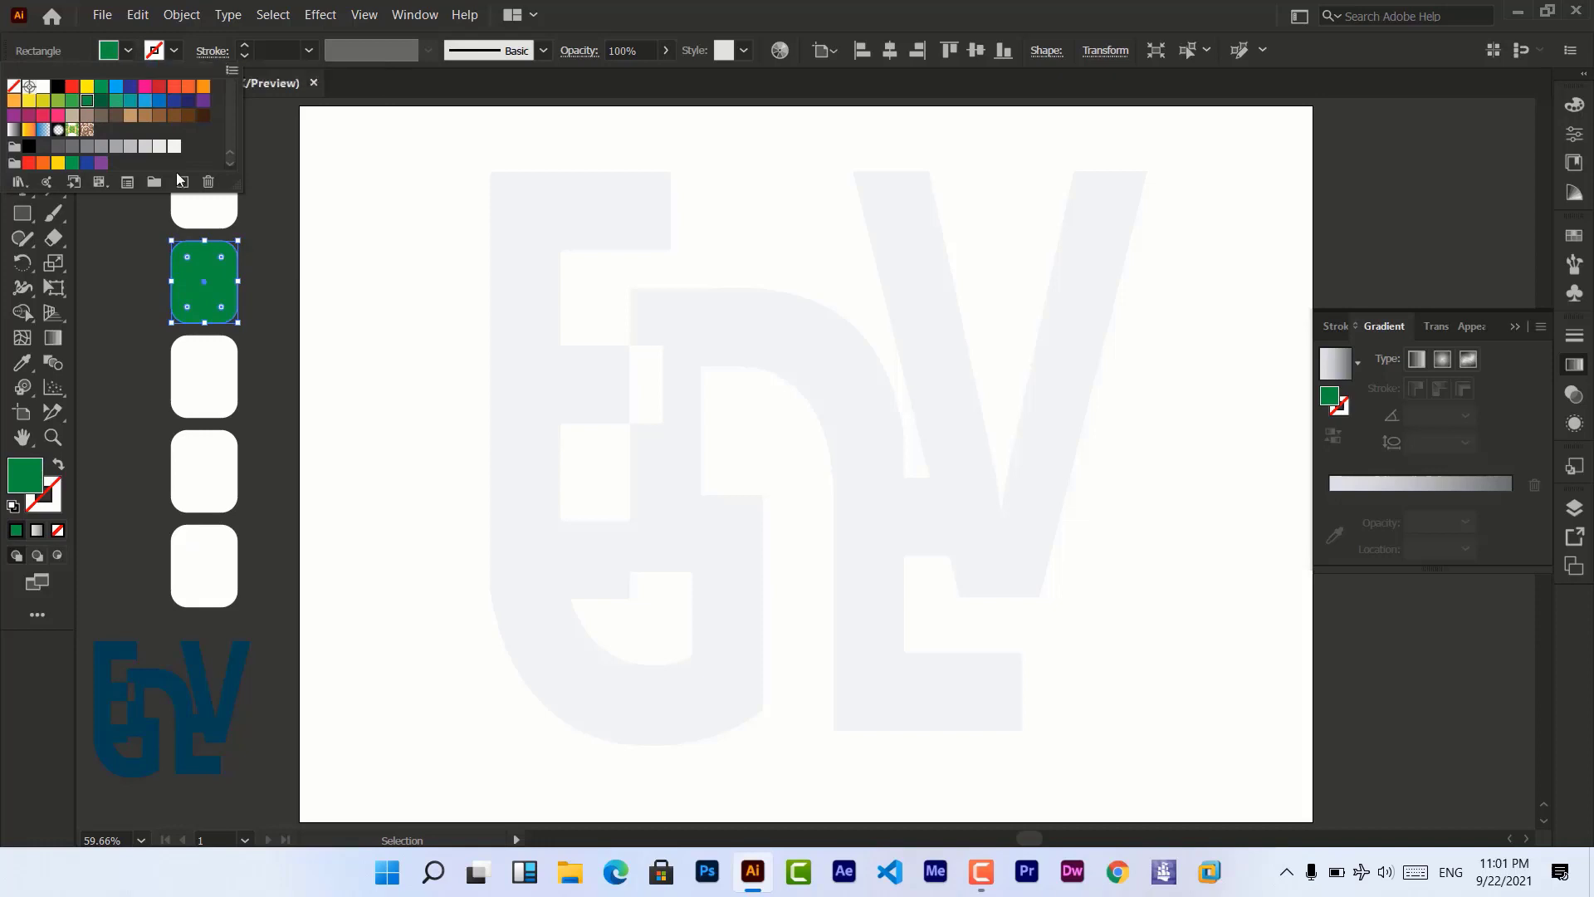
pyautogui.click(206, 215)
pyautogui.click(205, 218)
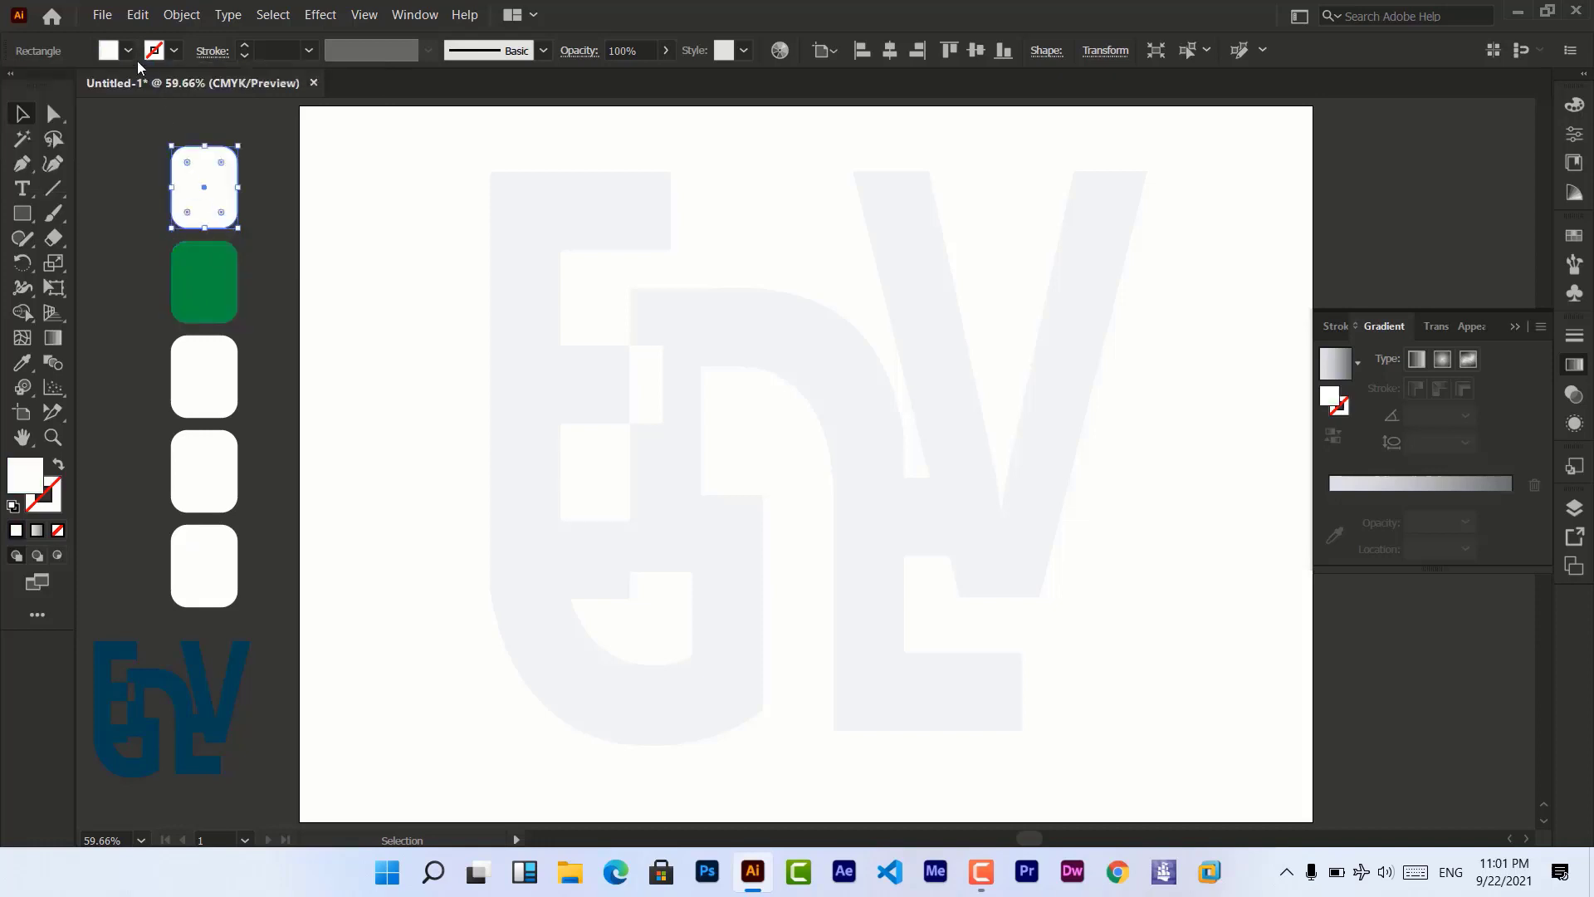
pyautogui.click(129, 51)
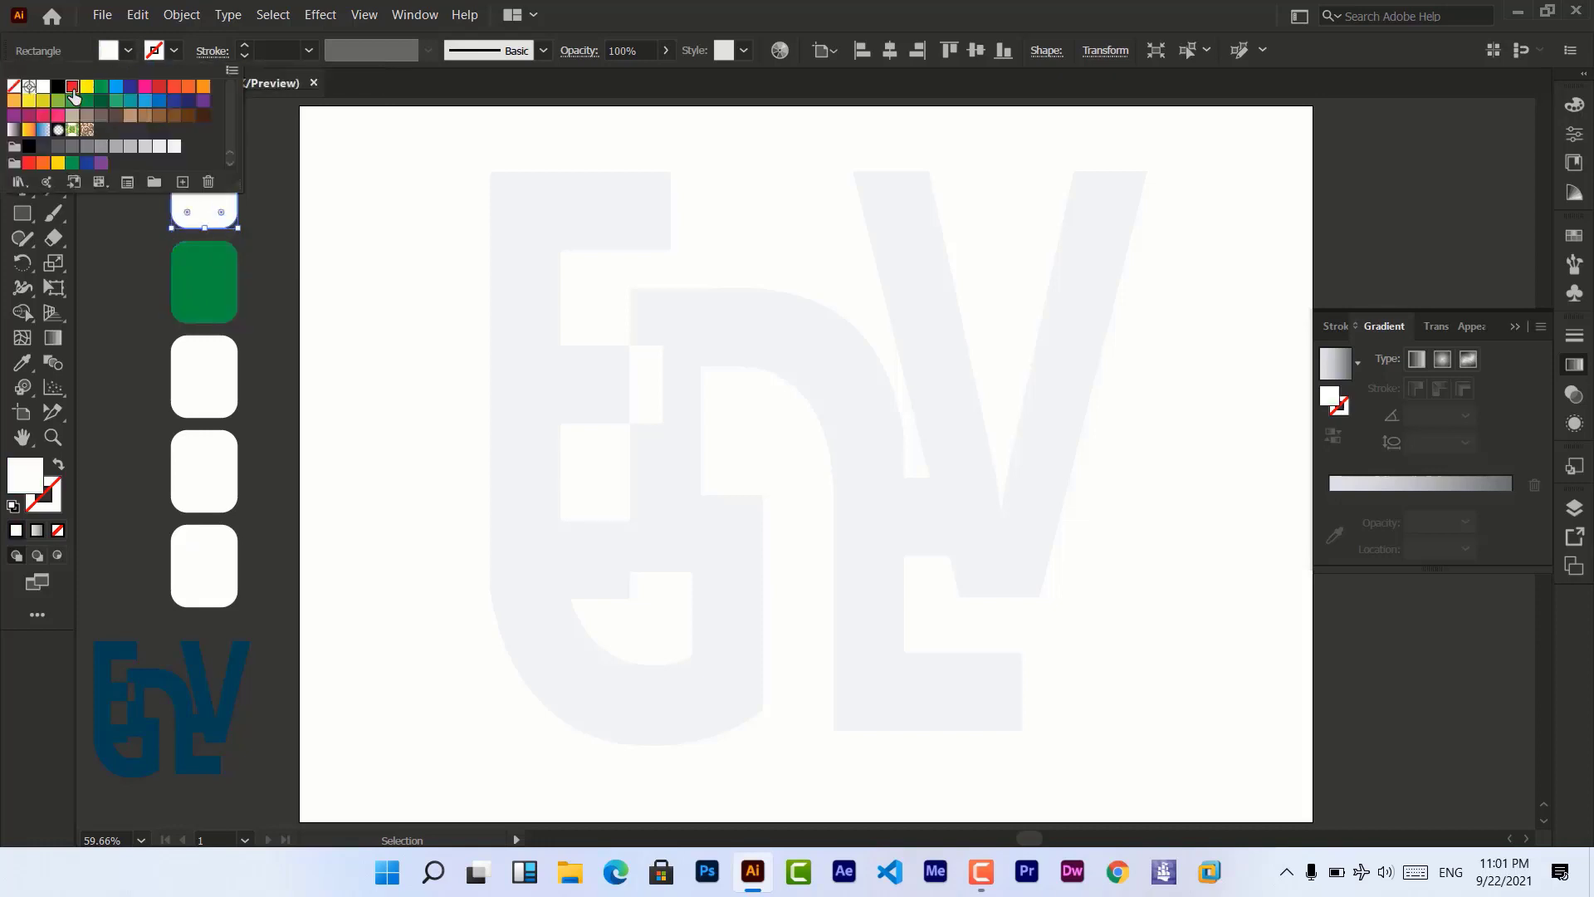
pyautogui.click(72, 86)
pyautogui.click(131, 55)
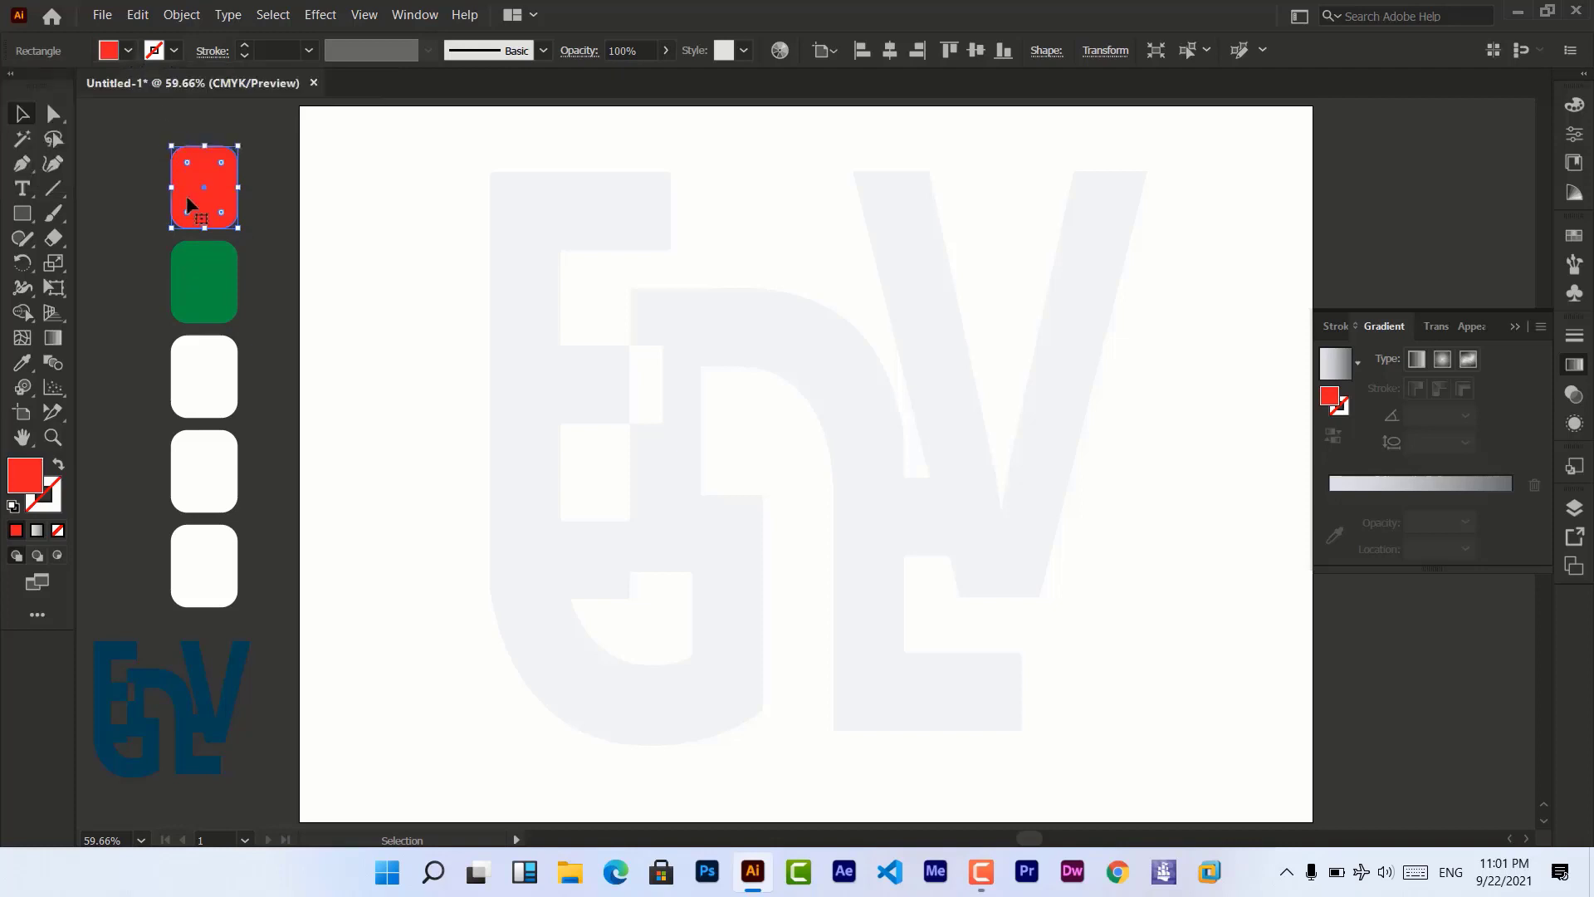
# Fill the third rounded rectangle with CMYK Yellow and the fourth with light blue.
pyautogui.click(203, 388)
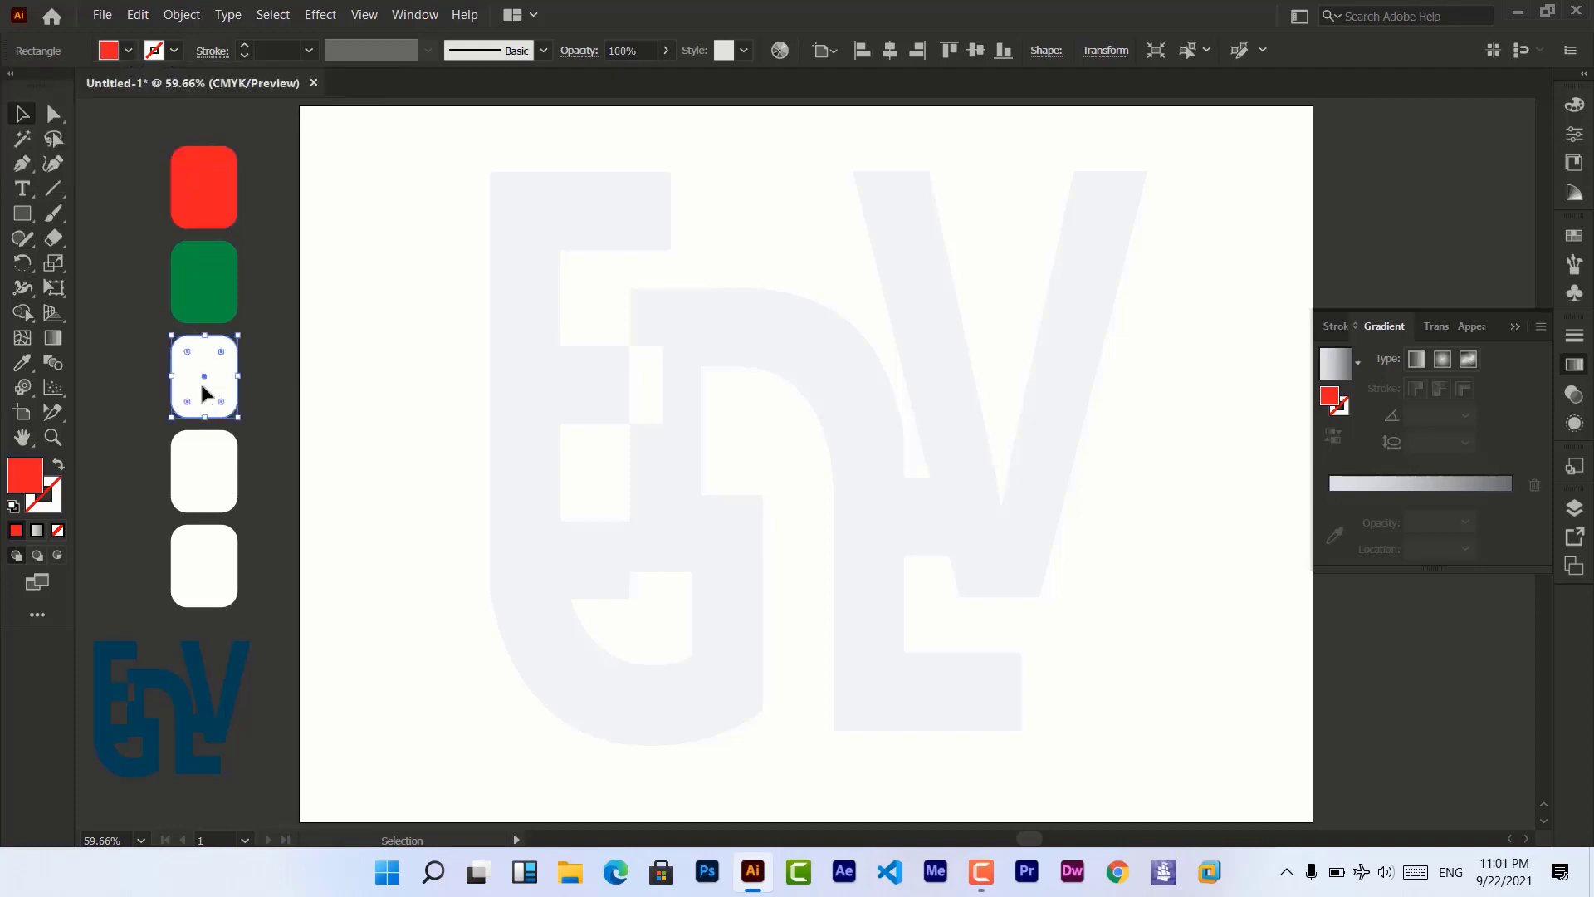
pyautogui.click(130, 51)
pyautogui.click(86, 87)
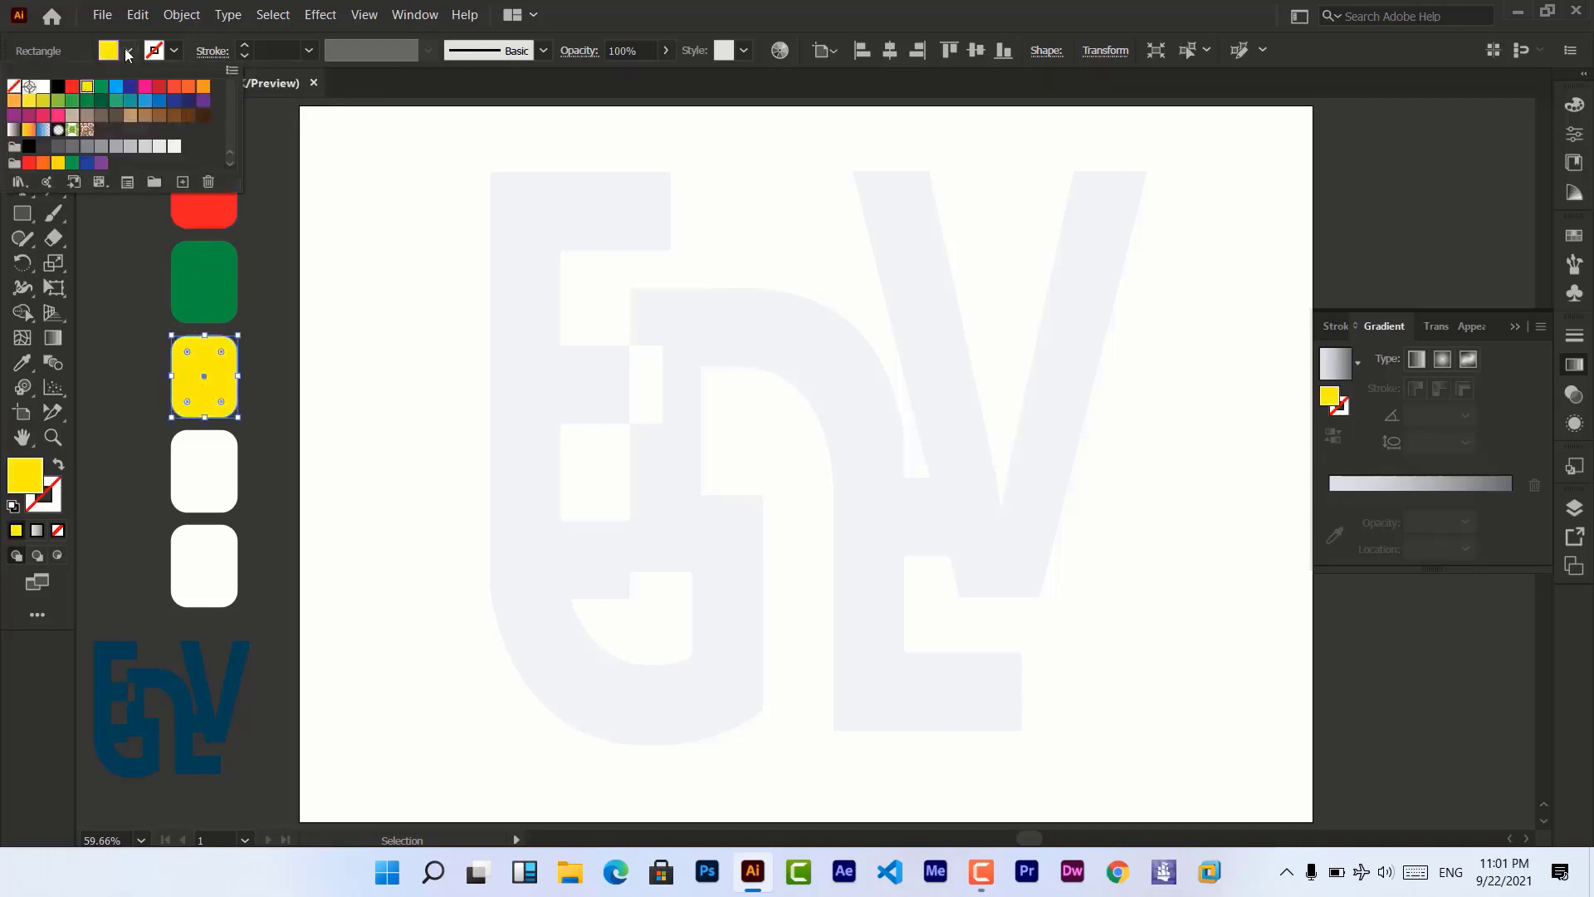
pyautogui.click(181, 462)
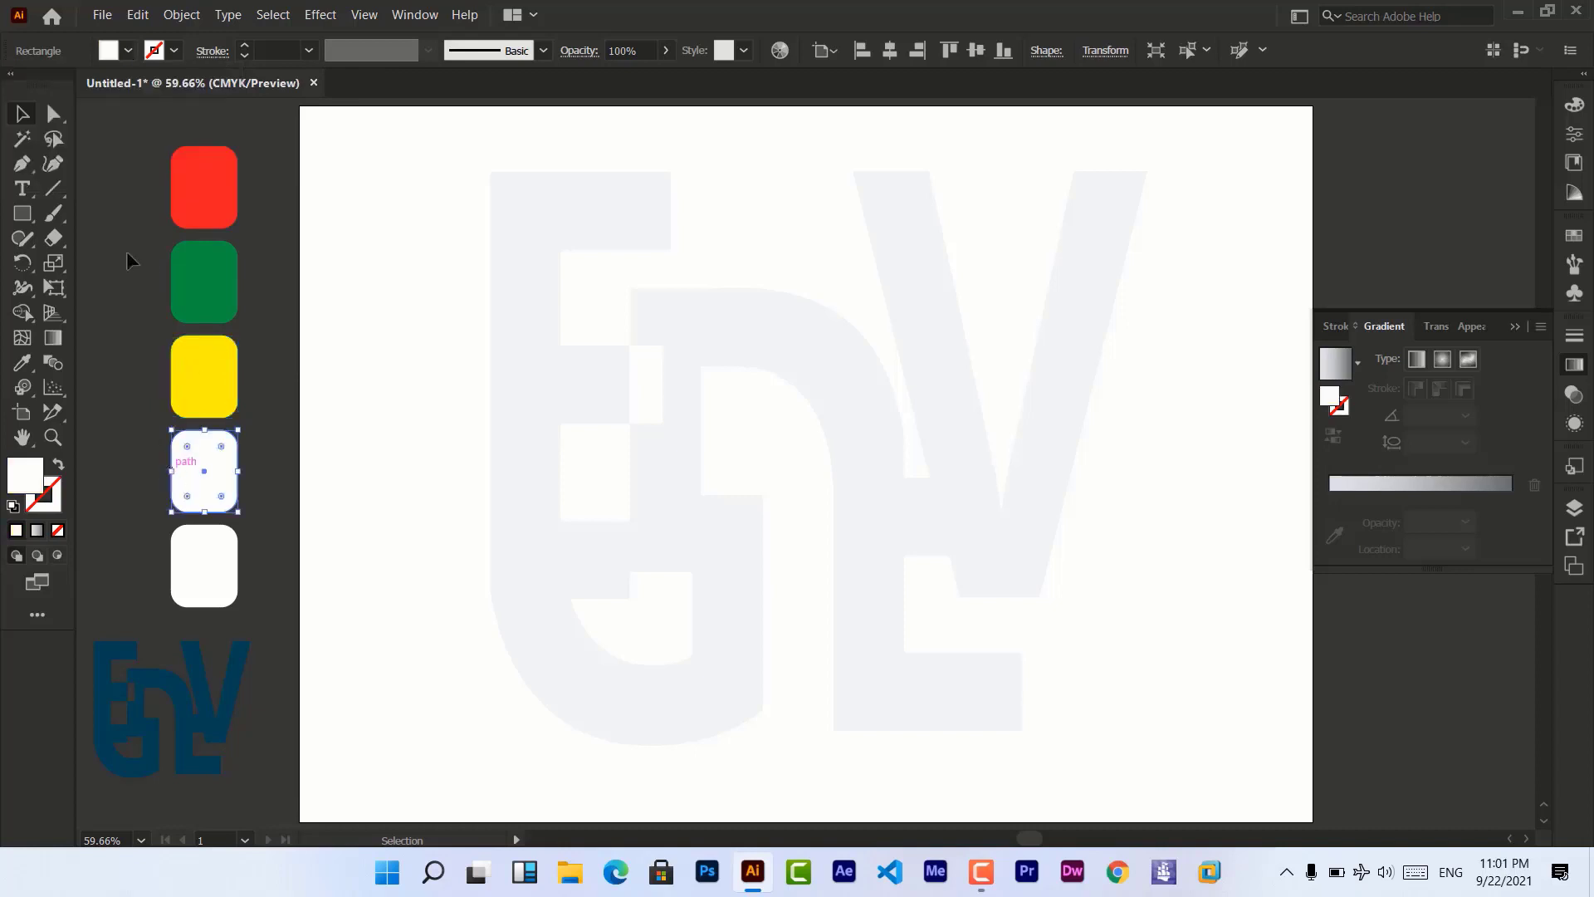
pyautogui.click(128, 51)
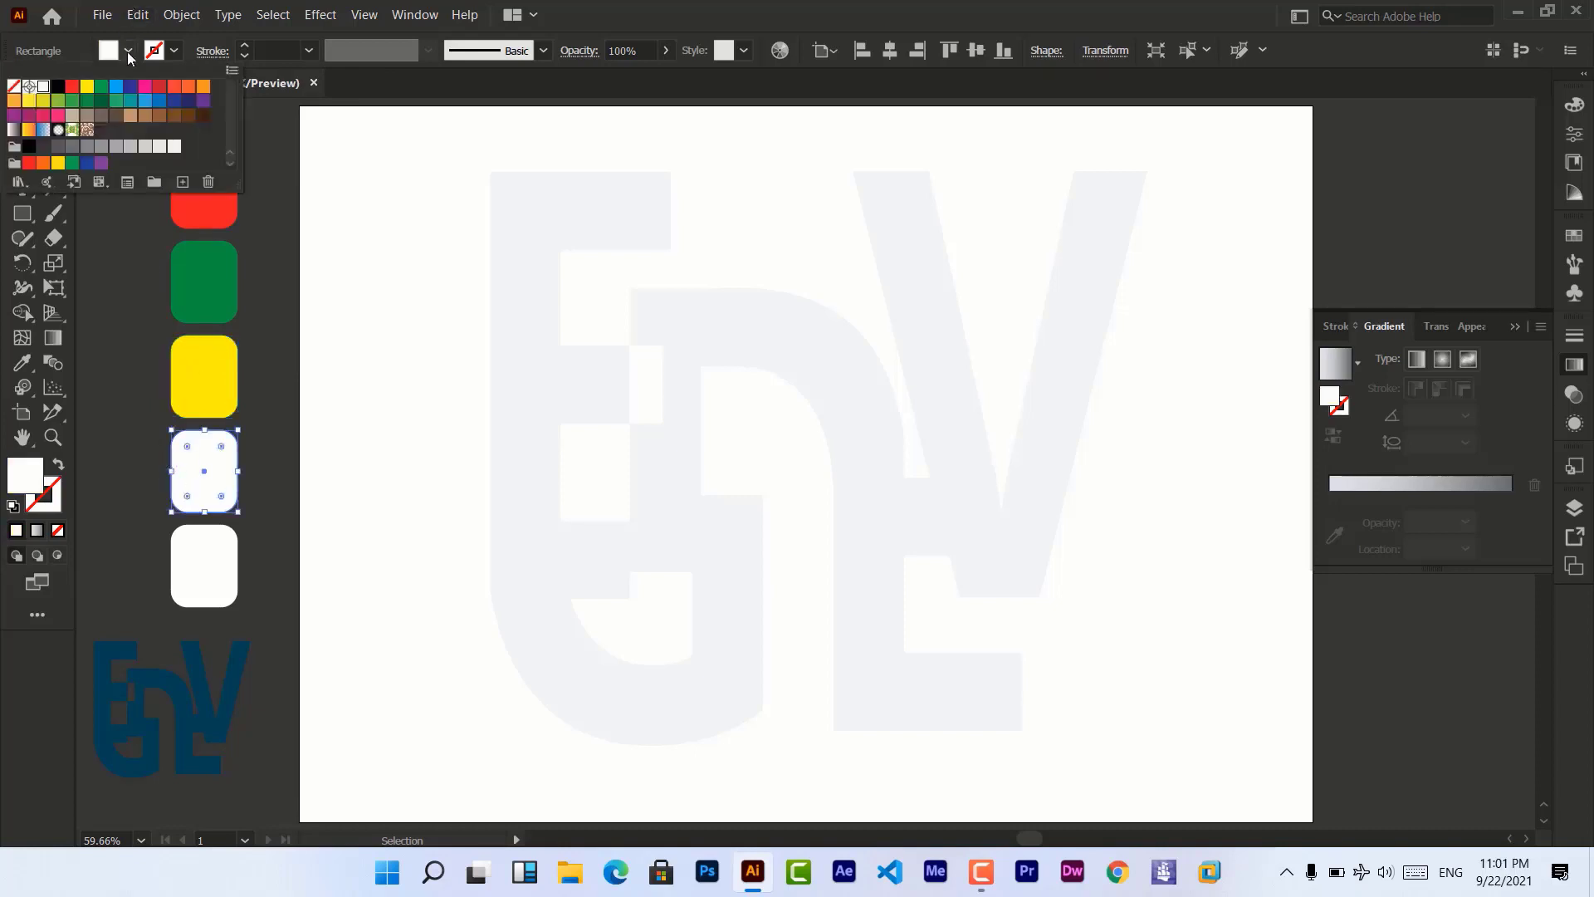
pyautogui.click(158, 97)
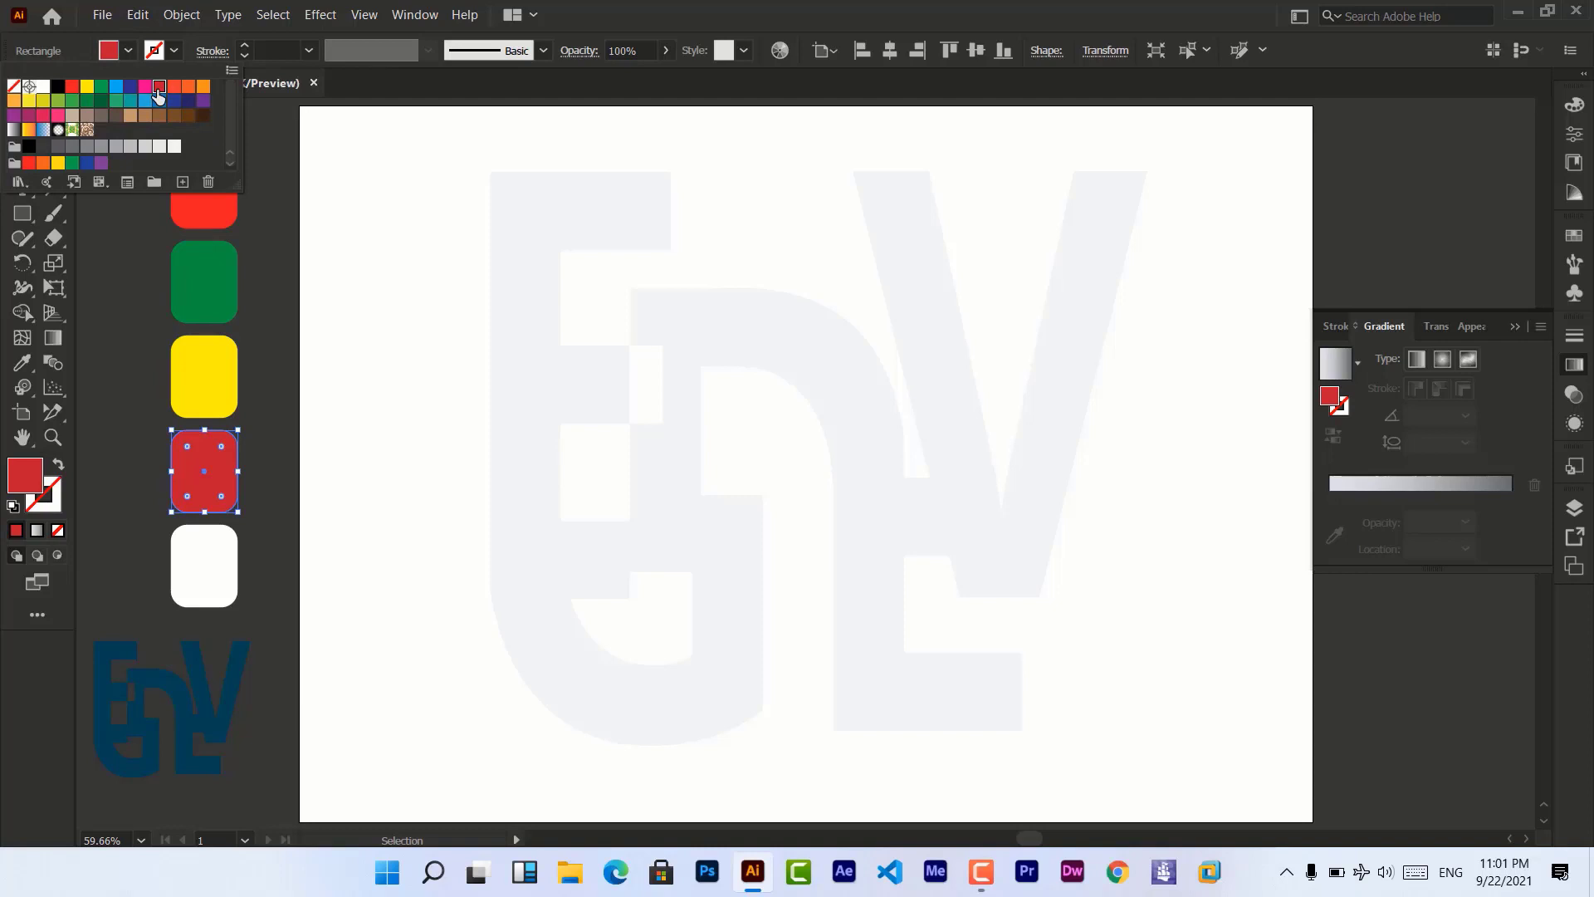
pyautogui.click(117, 87)
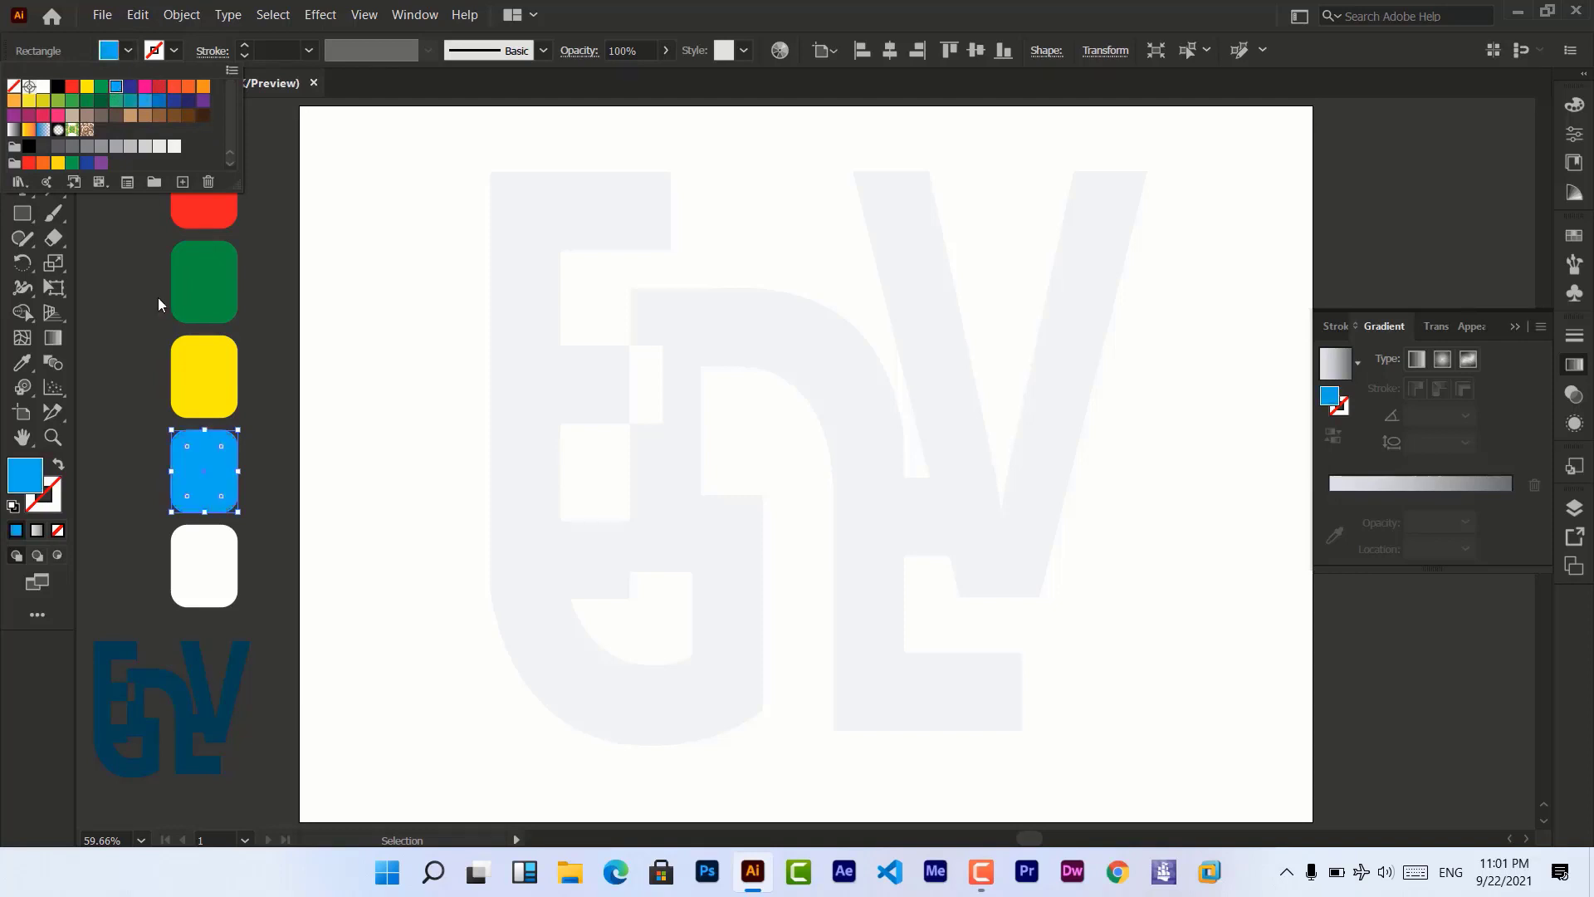
# Fill the lowest rounded rectangle with the orange swatch C=0 M=50 Y=100 K=0 and leave isolation mode.
pyautogui.doubleClick(197, 567)
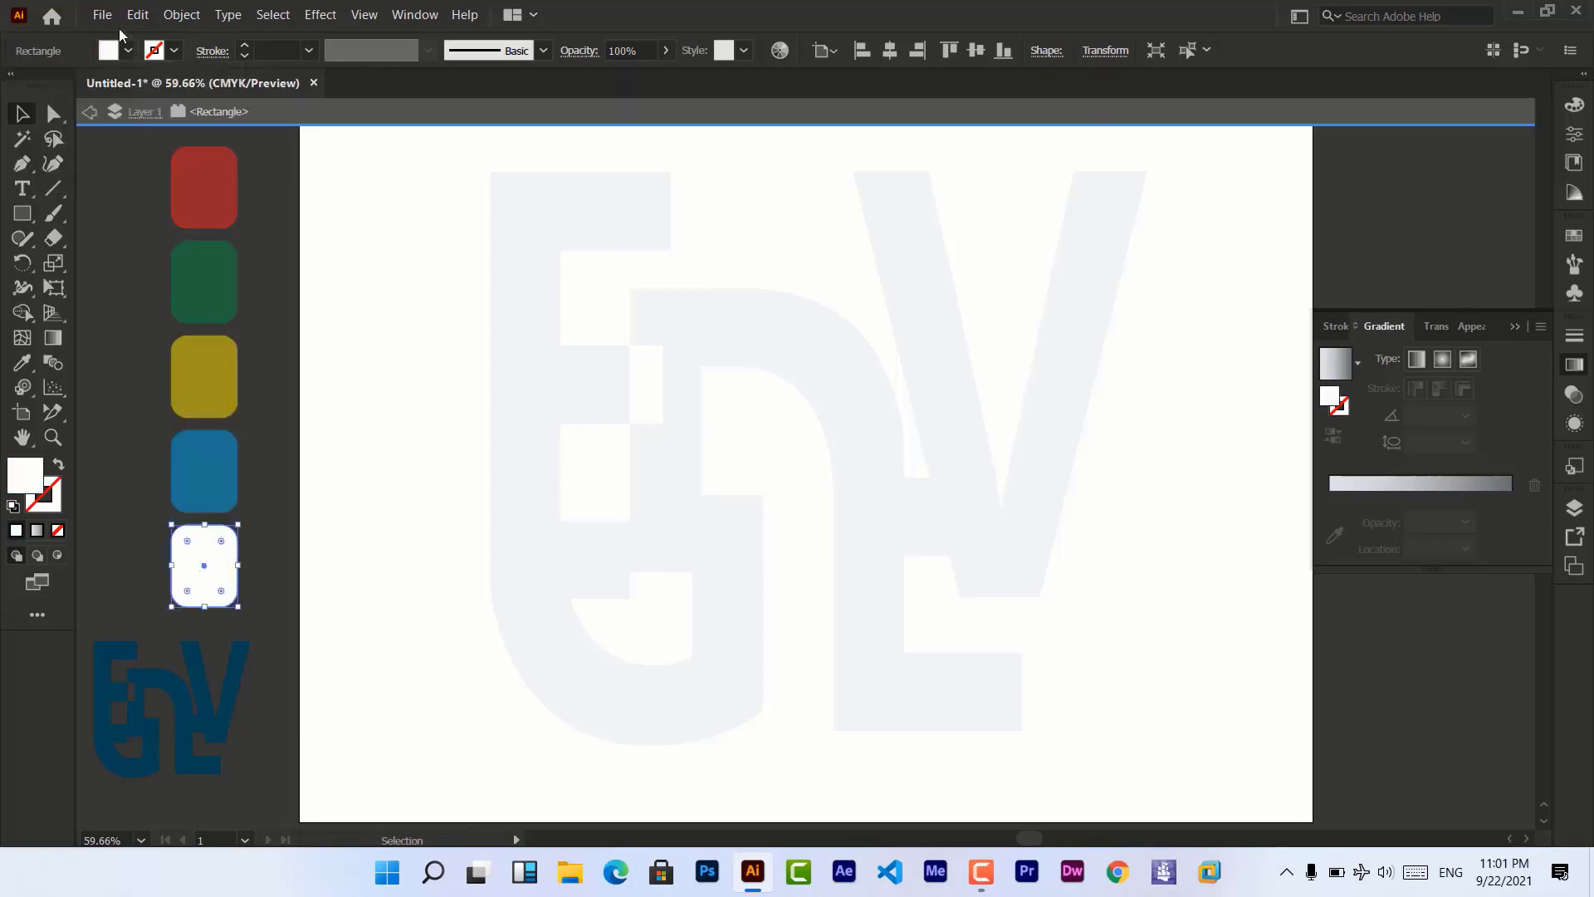
pyautogui.click(128, 50)
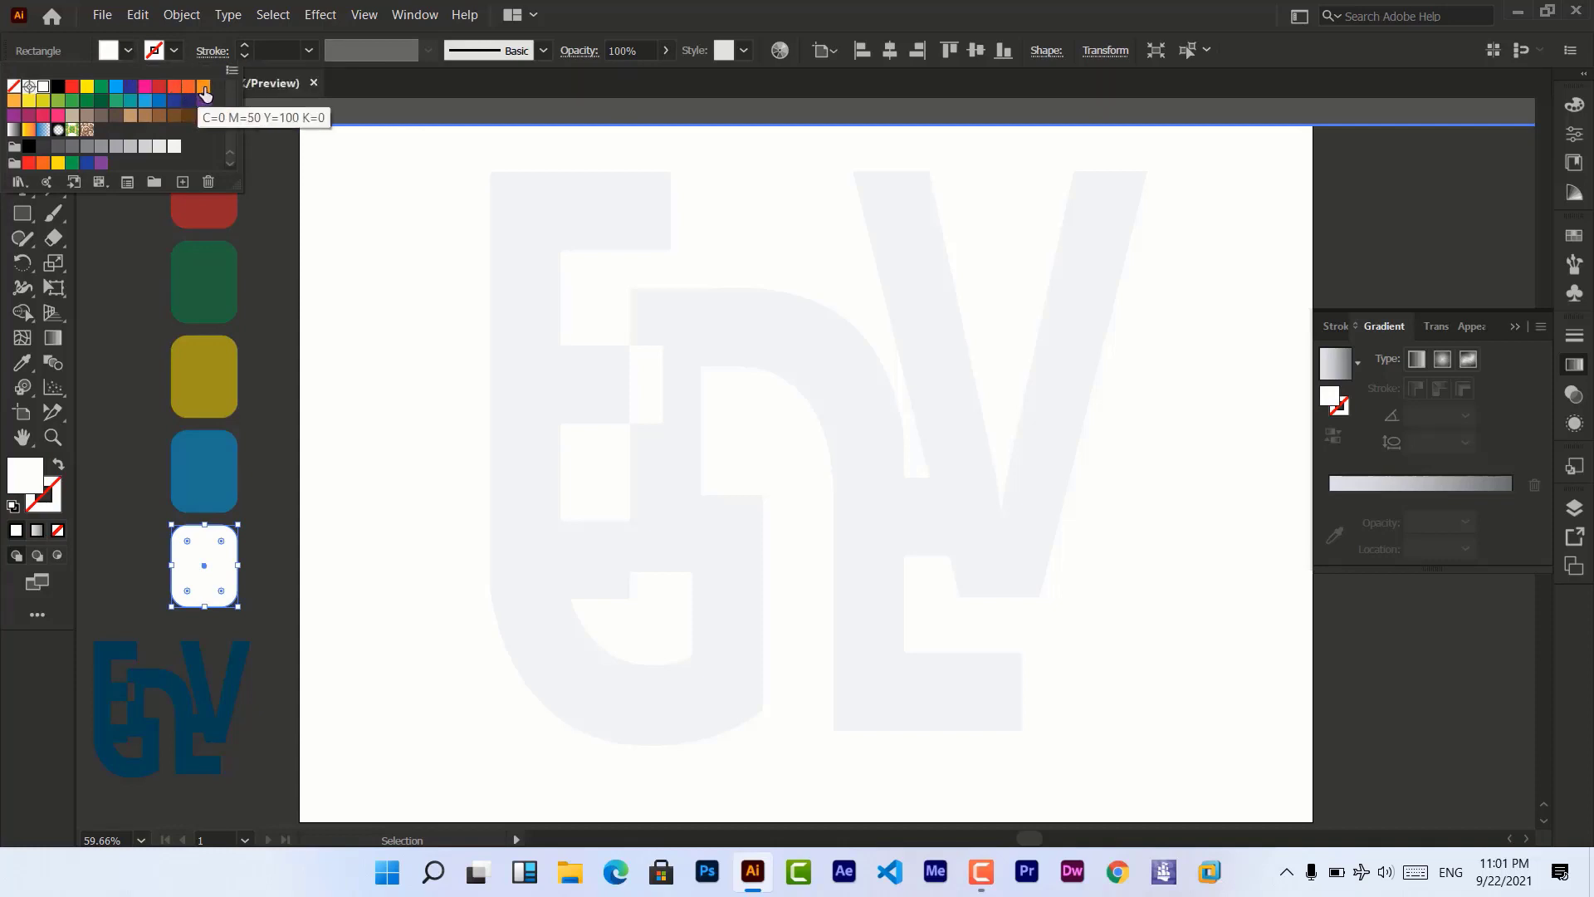
pyautogui.click(205, 91)
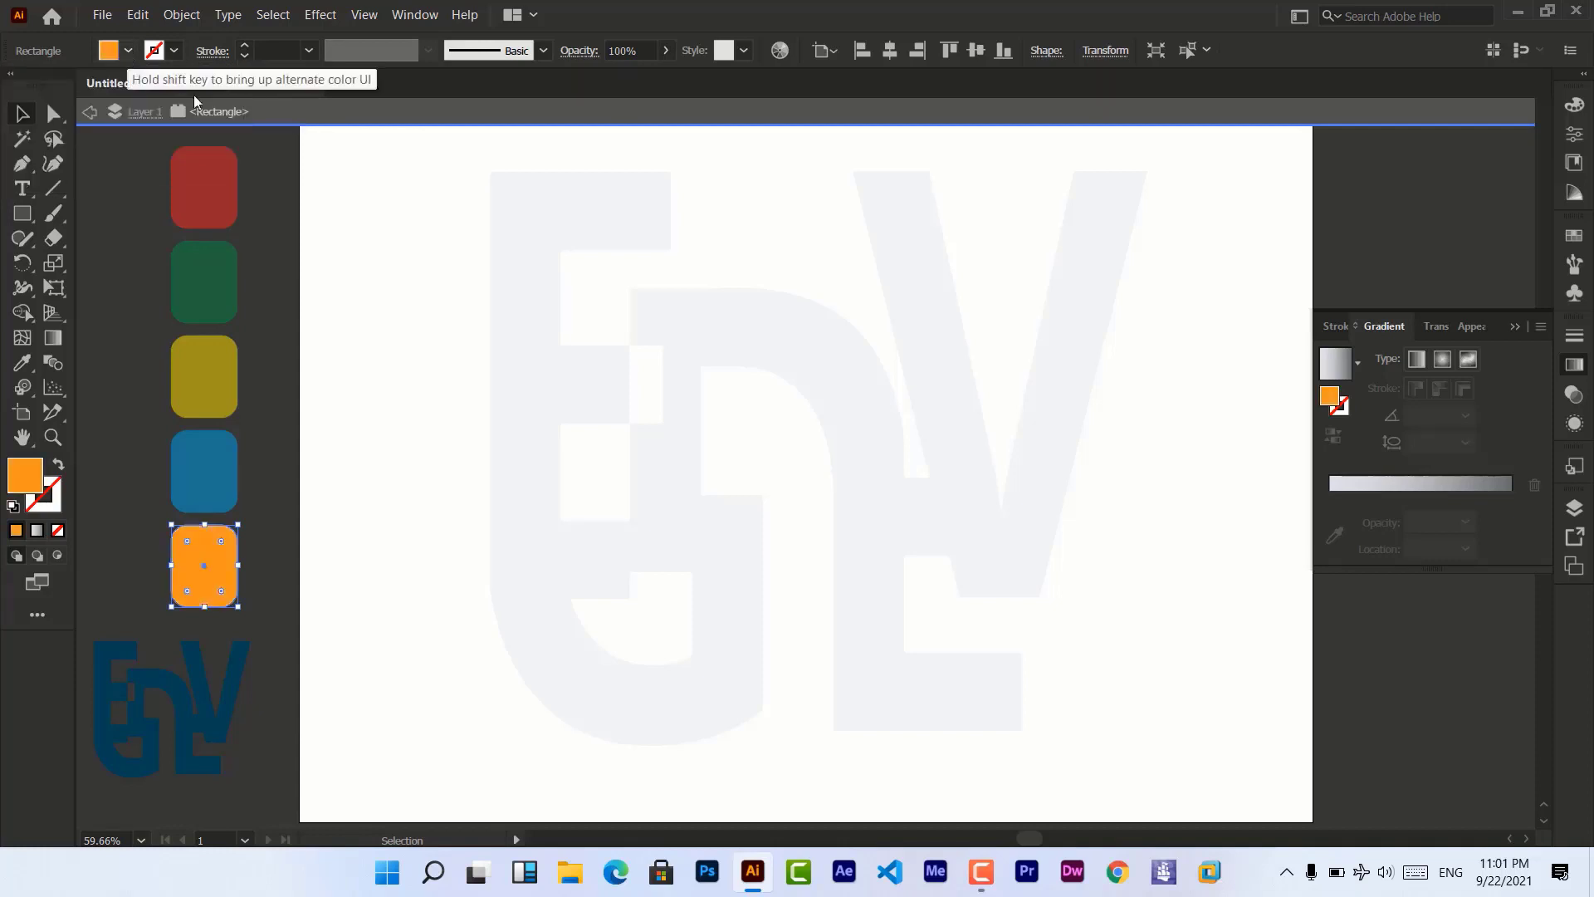
pyautogui.click(862, 117)
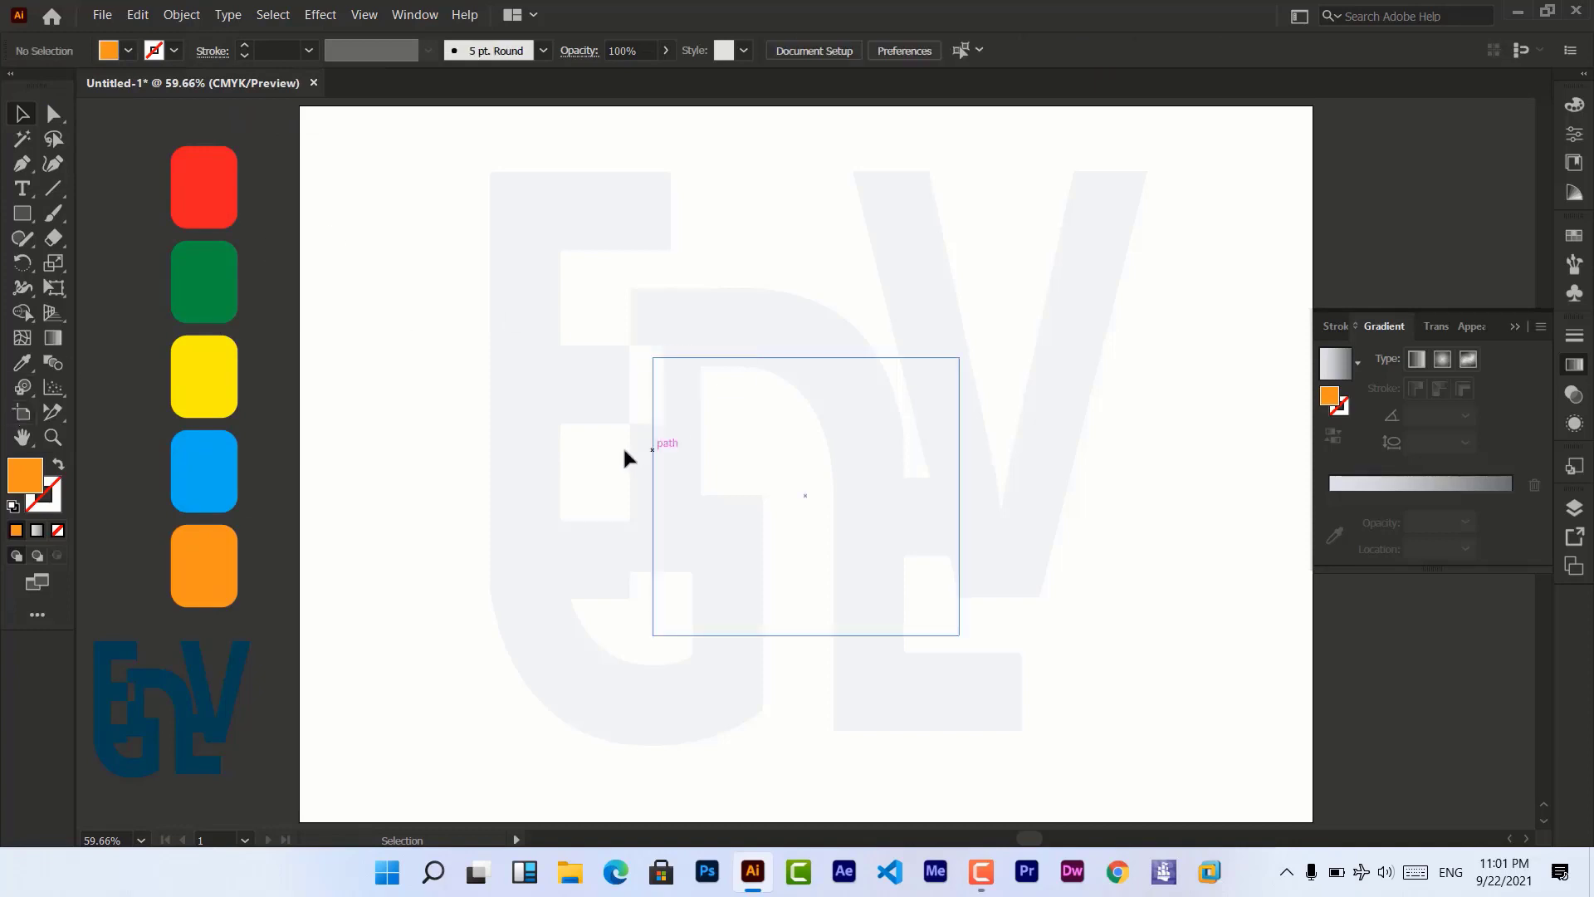
# Move the large white rectangle toward the artboard's left side and widen it by extending its right edge.
pyautogui.moveTo(677, 441); pyautogui.dragTo(560, 413)
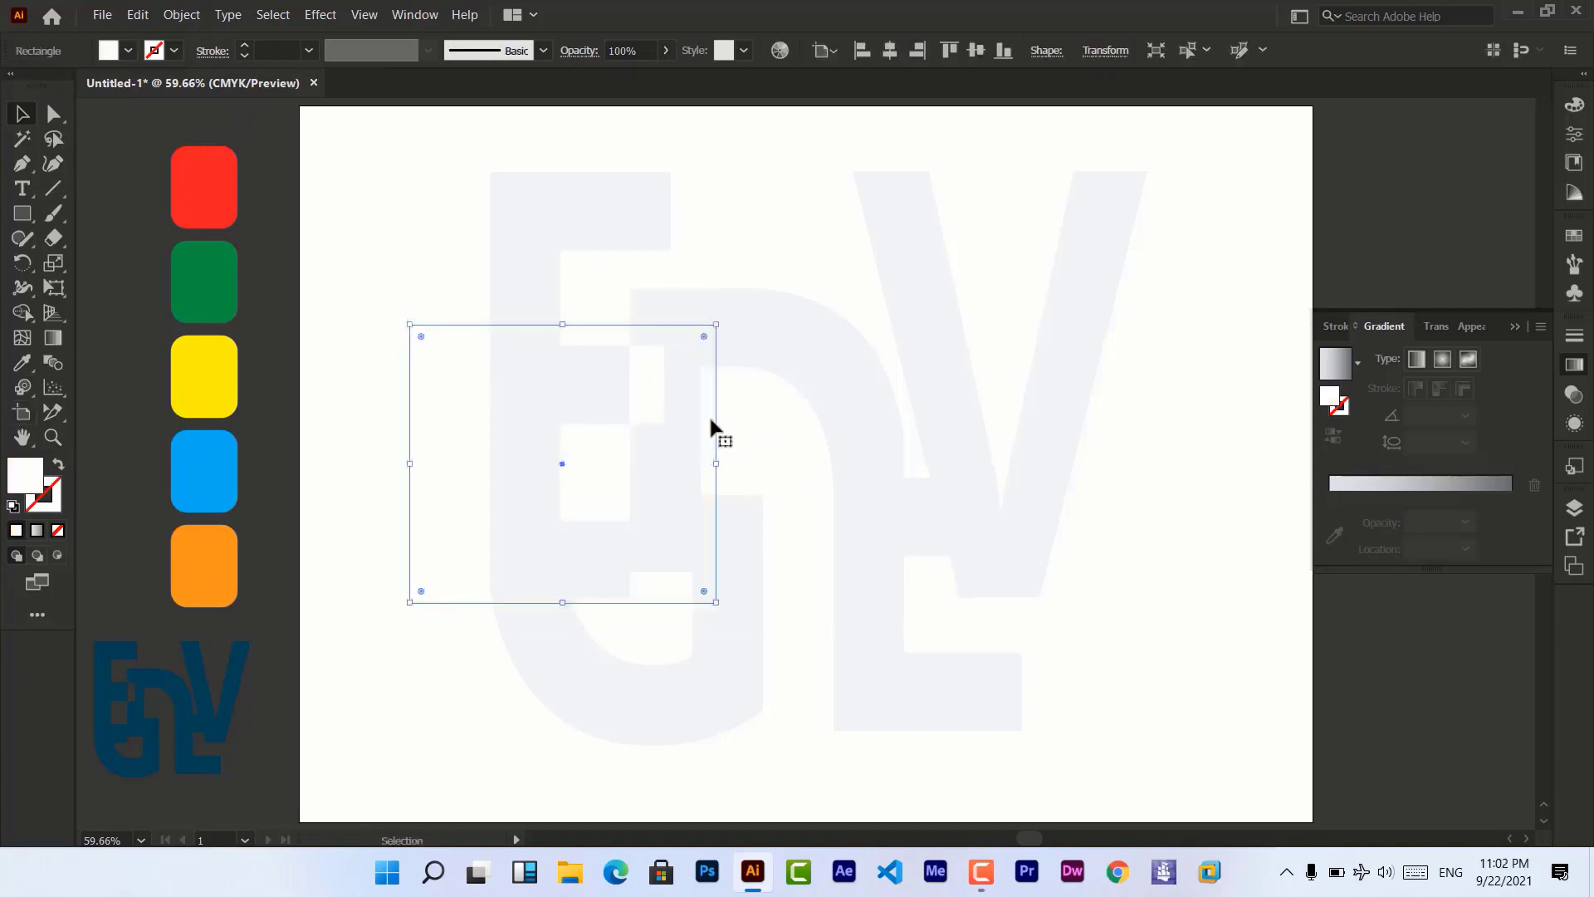
pyautogui.moveTo(722, 465); pyautogui.dragTo(942, 463)
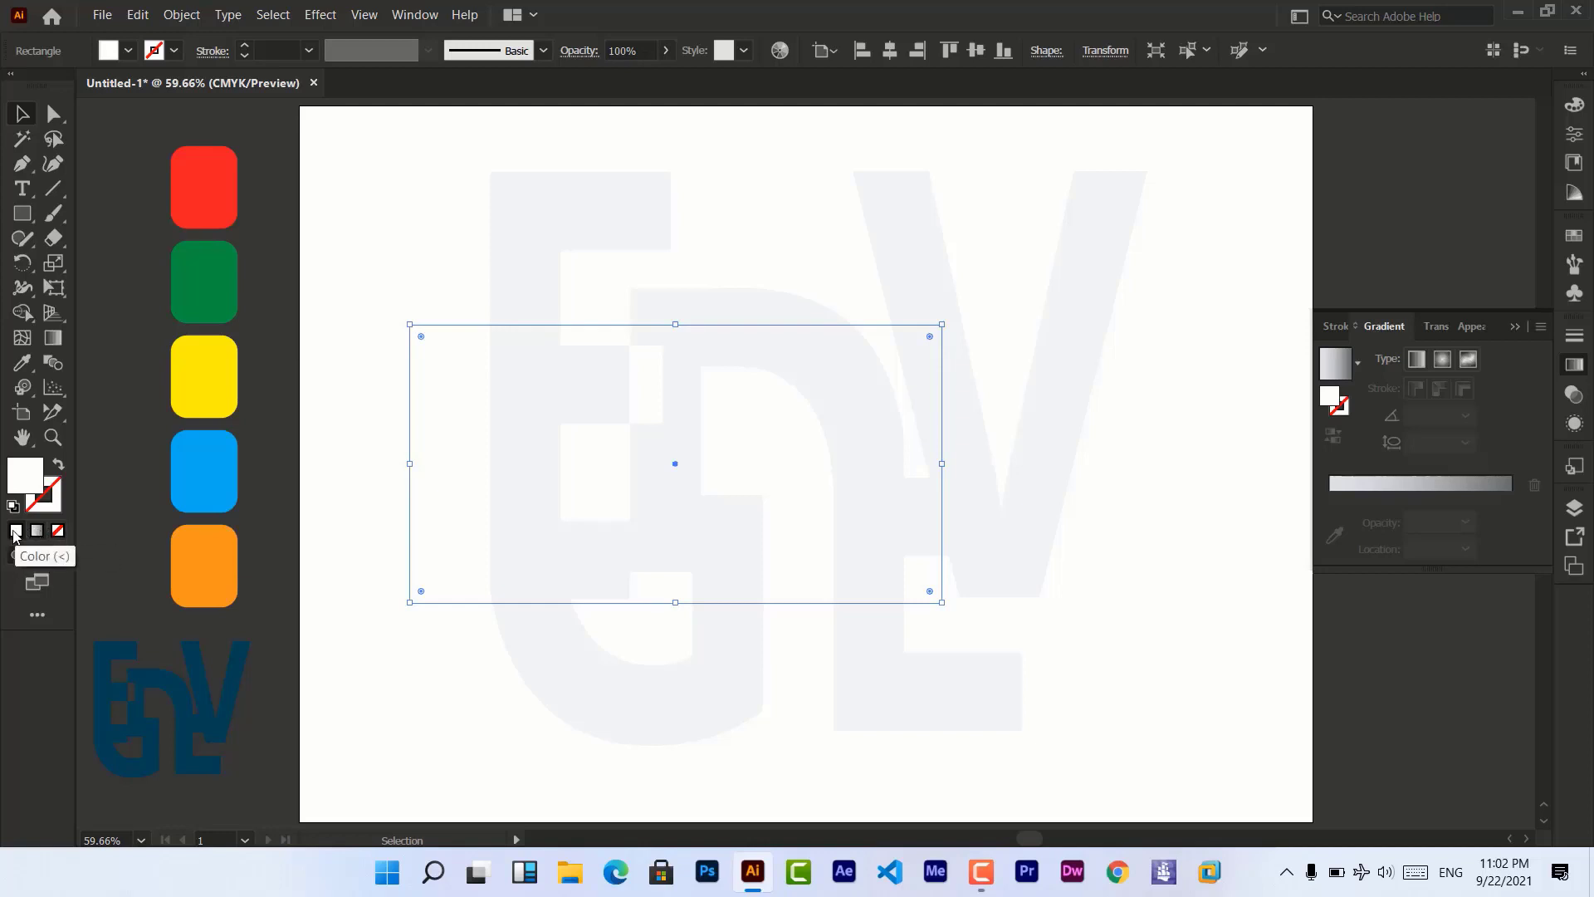
# Try CMYK Yellow as the wide rectangle's fill and return the fill to white.
pyautogui.click(129, 51)
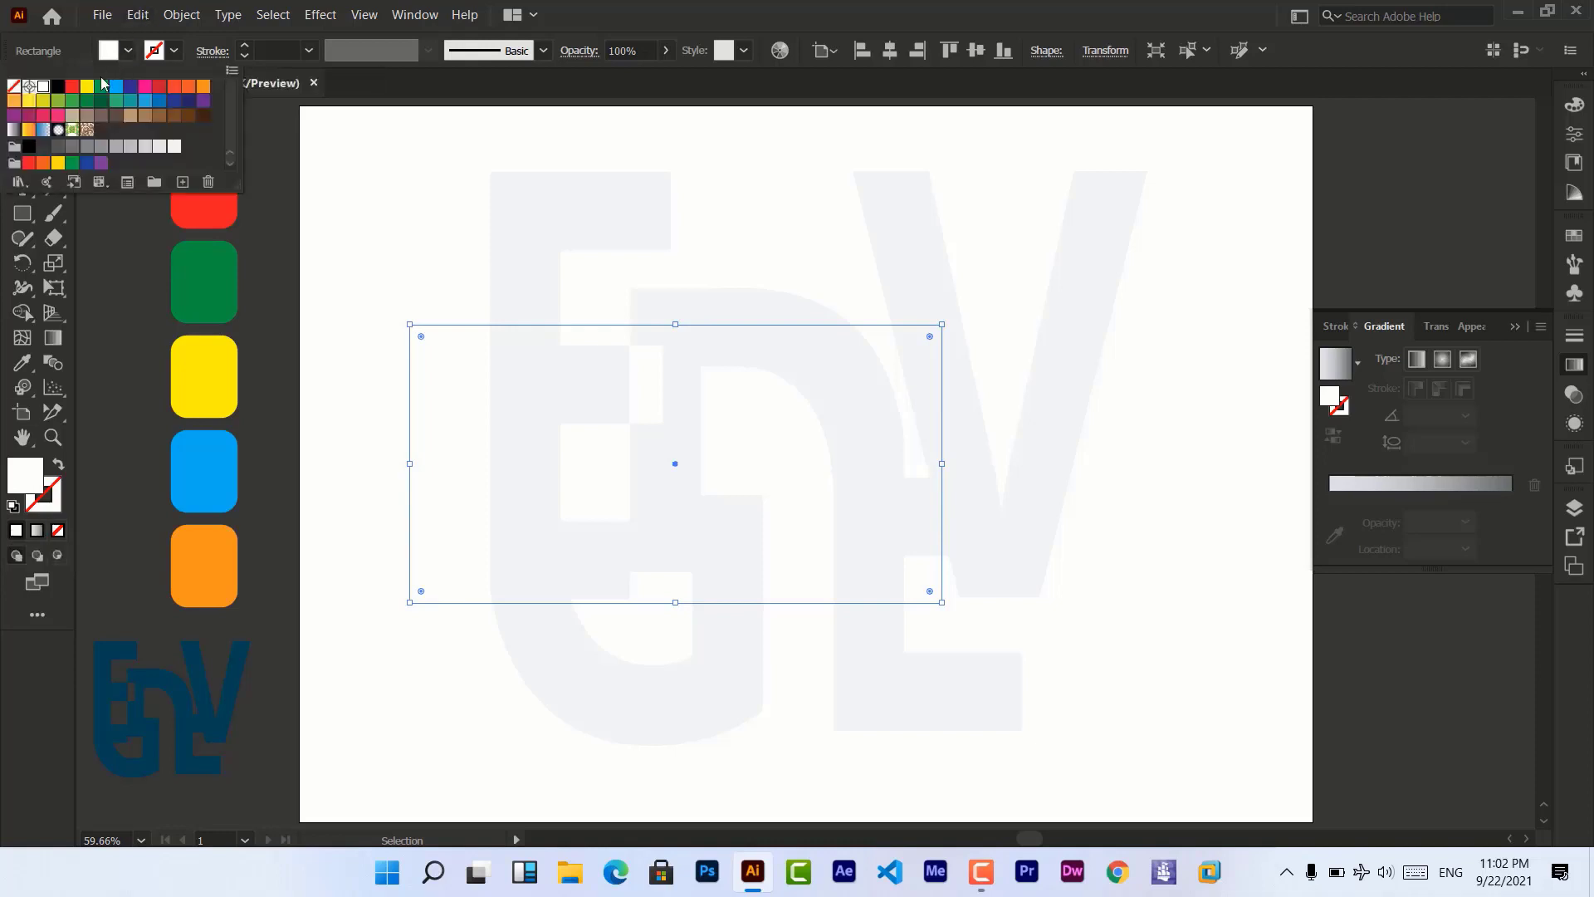
pyautogui.click(87, 87)
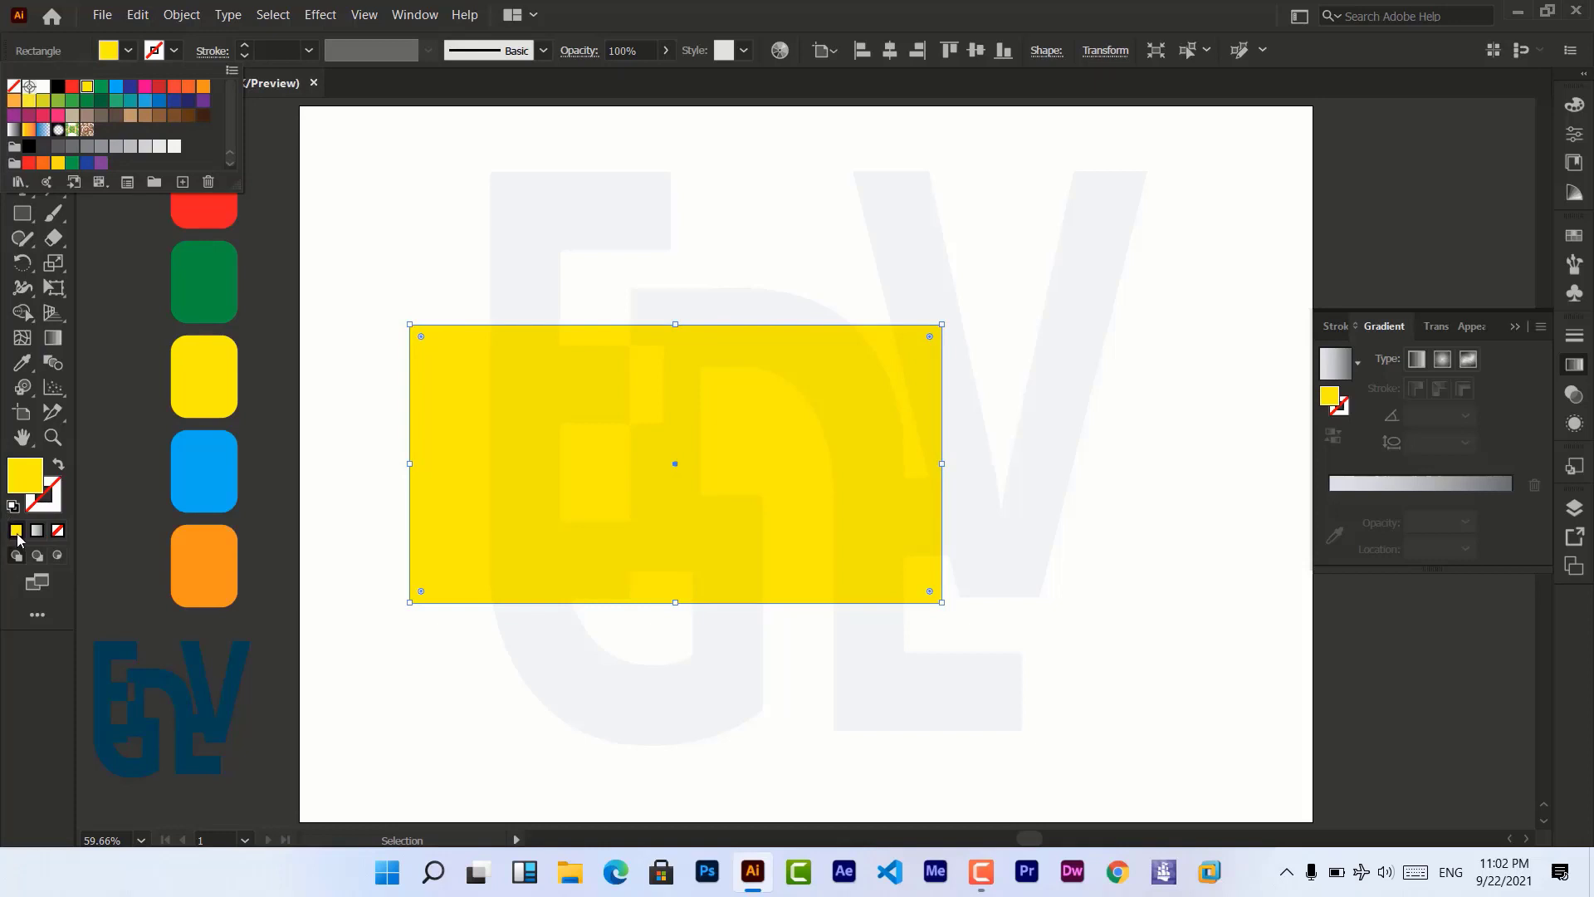
pyautogui.click(43, 86)
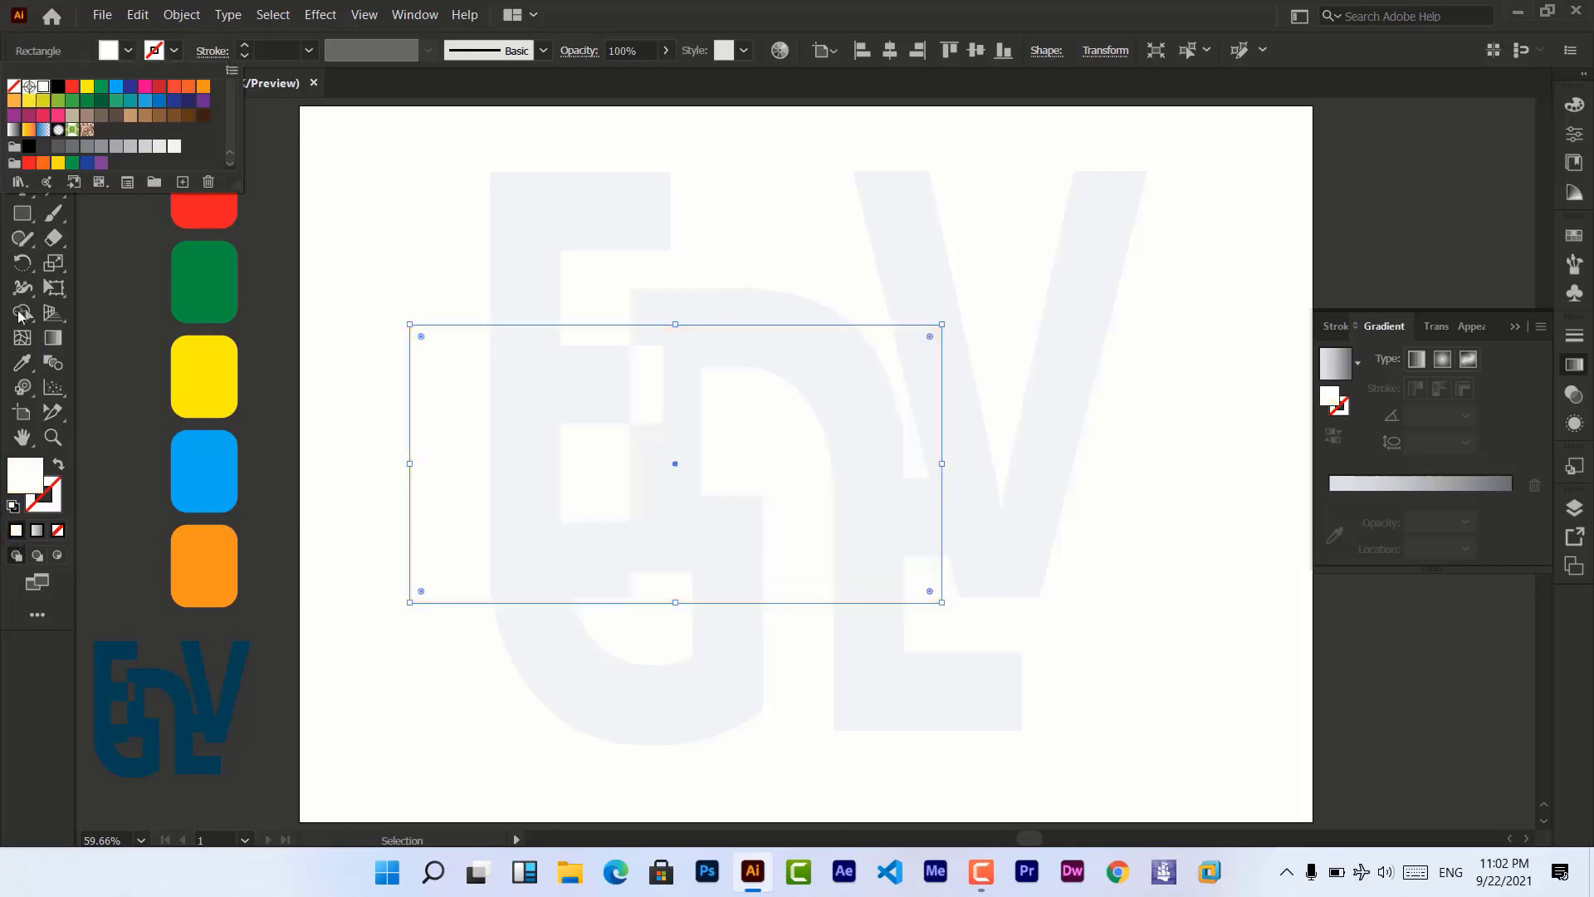
# Apply a linear gradient fill to the wide rectangle and add four color stops between its two end stops.
pyautogui.click(37, 536)
pyautogui.click(37, 533)
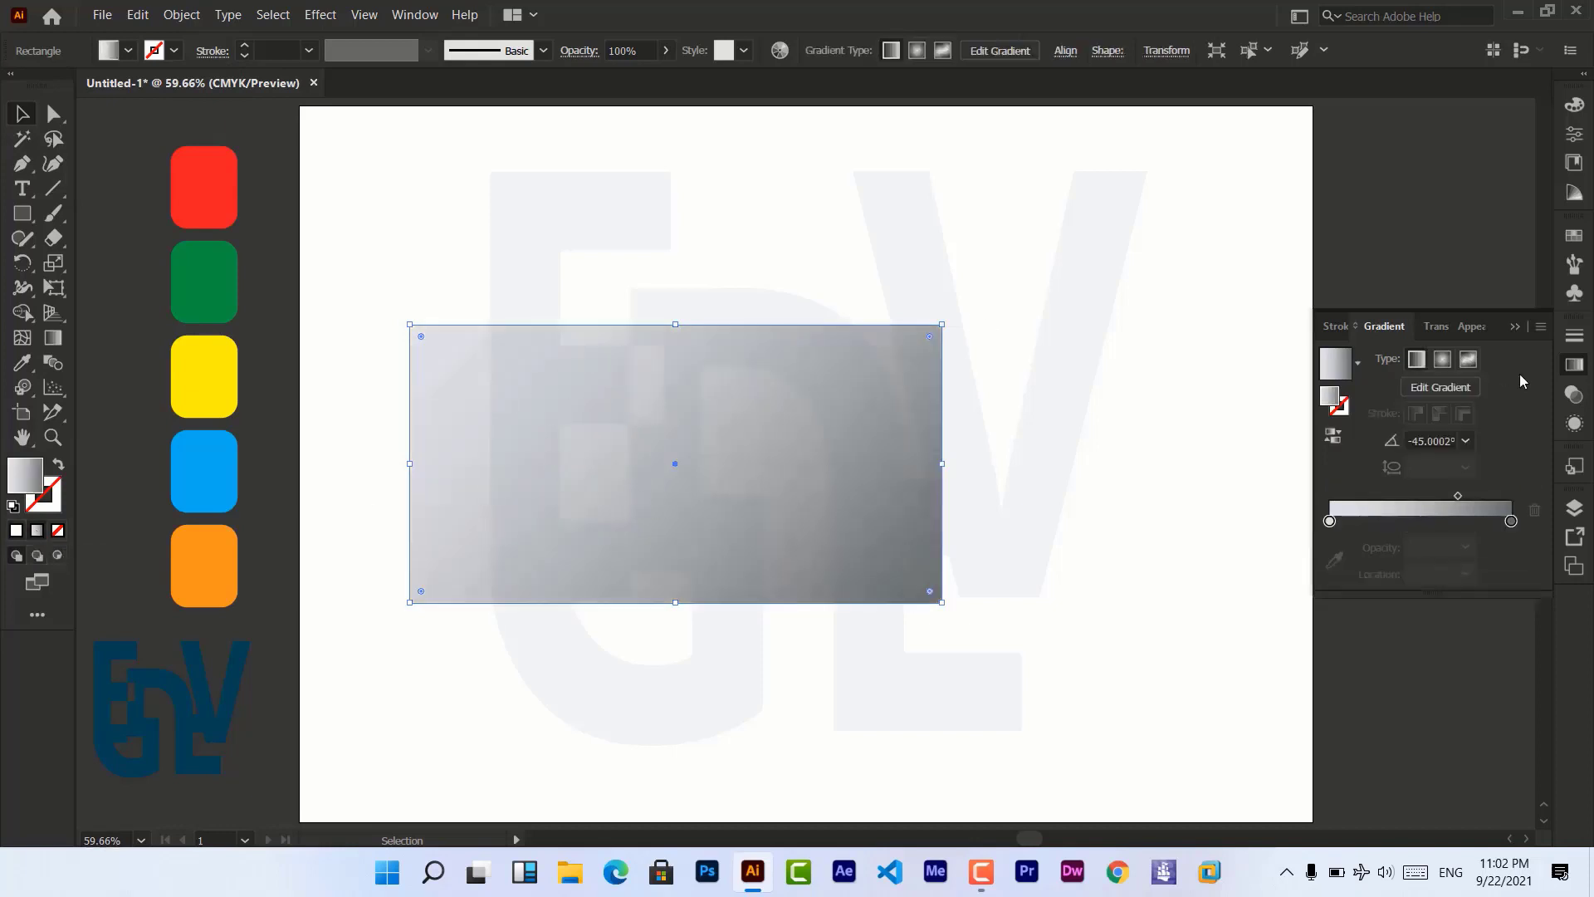
pyautogui.click(1511, 521)
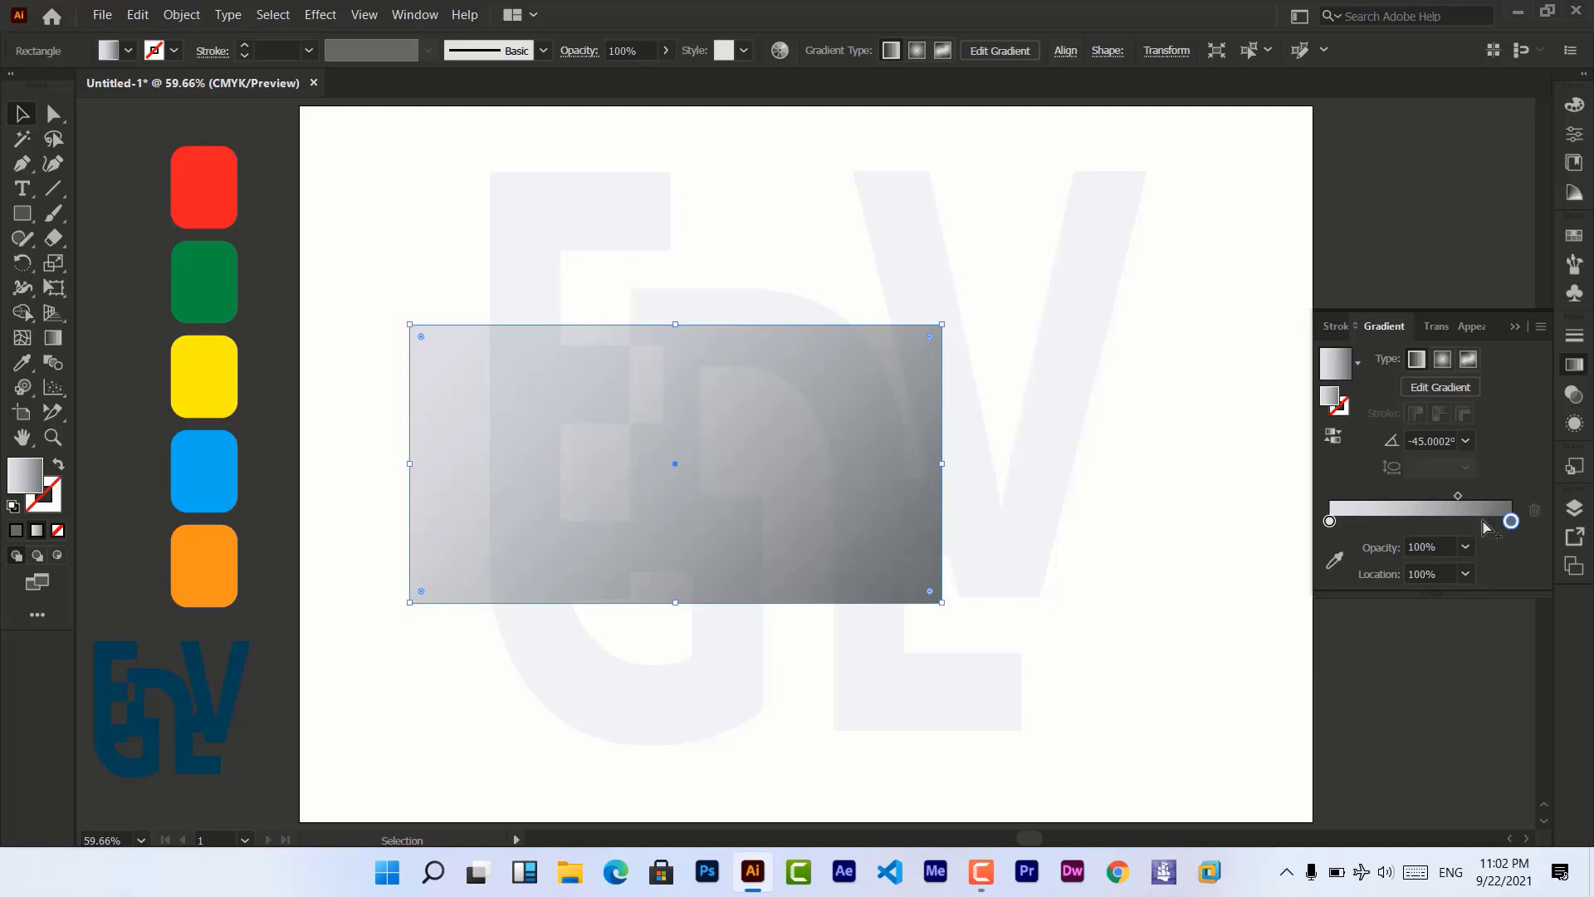
pyautogui.click(1481, 523)
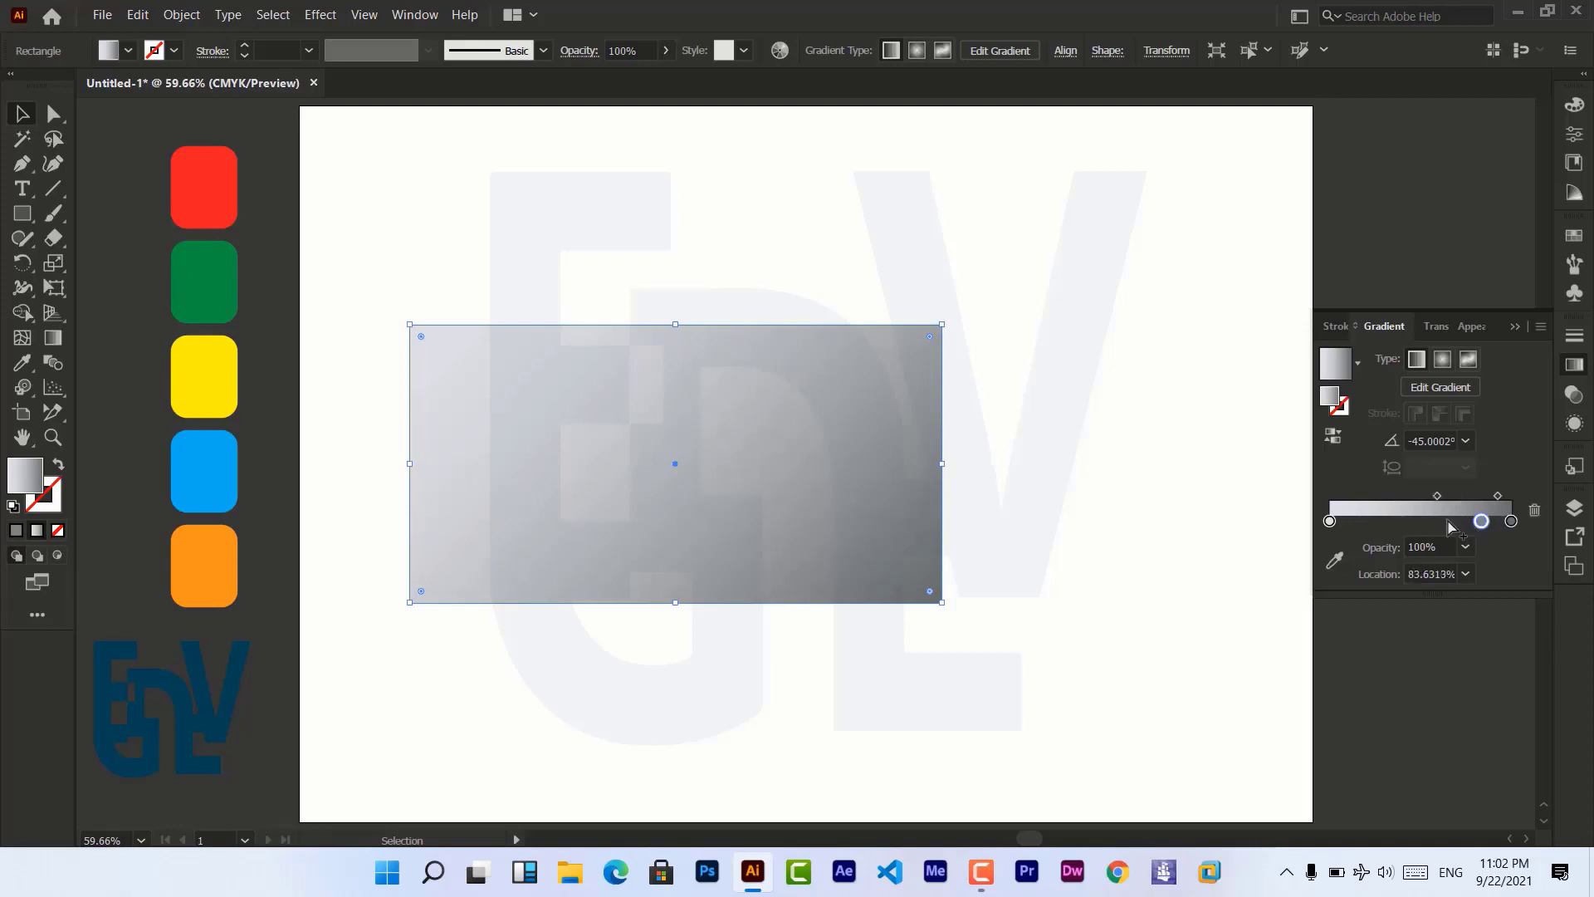
pyautogui.click(1448, 522)
pyautogui.click(1406, 520)
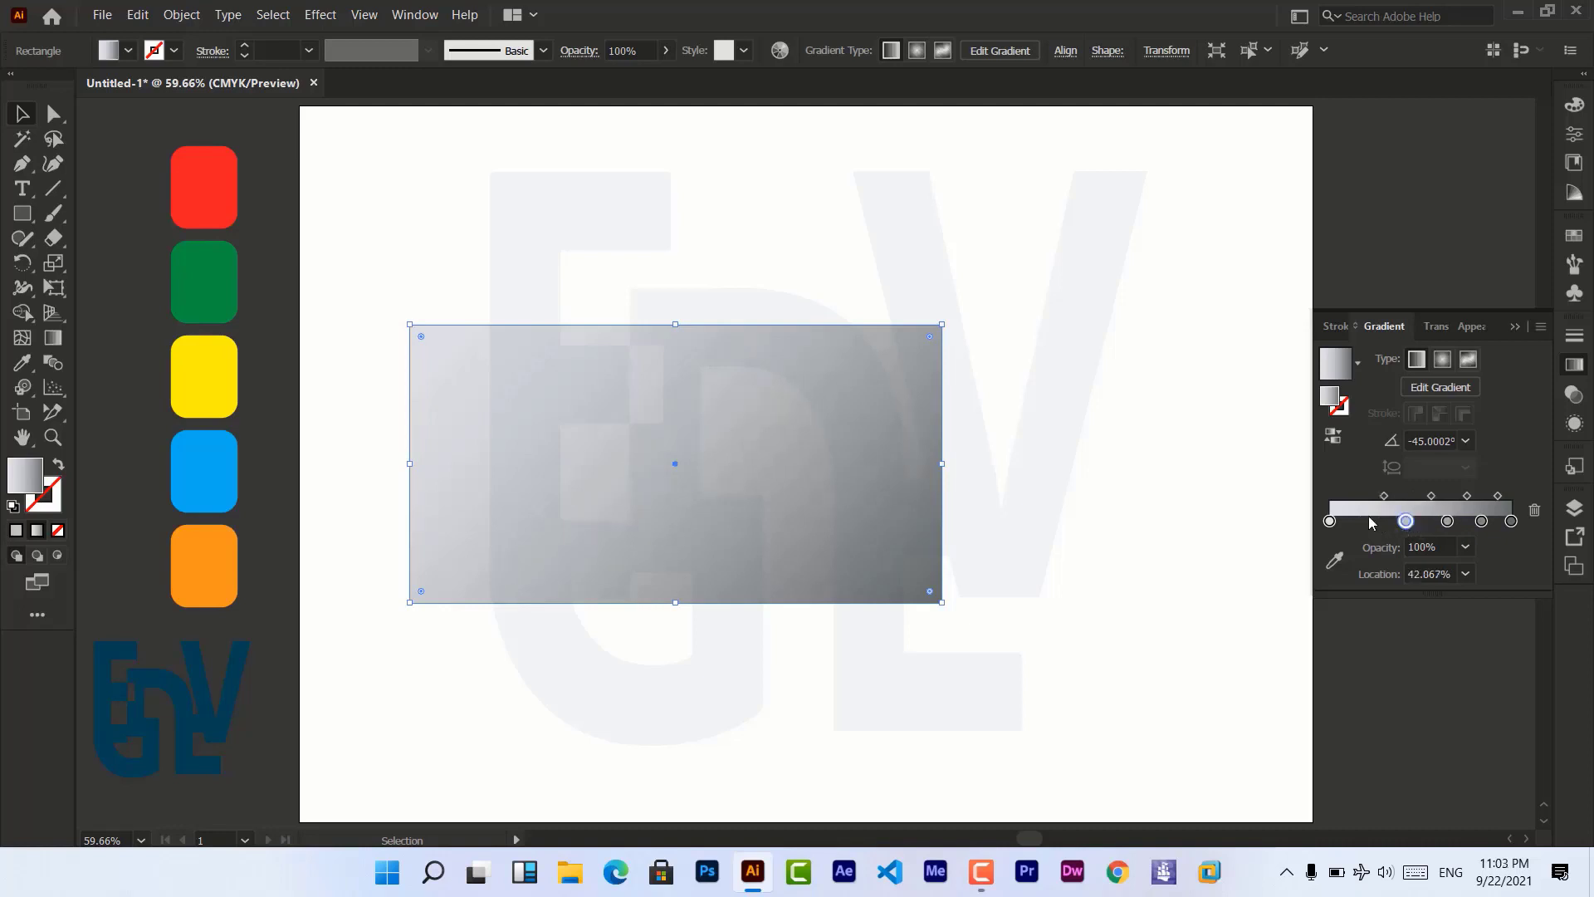
pyautogui.click(1368, 521)
# Try sampling the red rounded rectangle's color onto the gradient's last stop.
pyautogui.click(1511, 521)
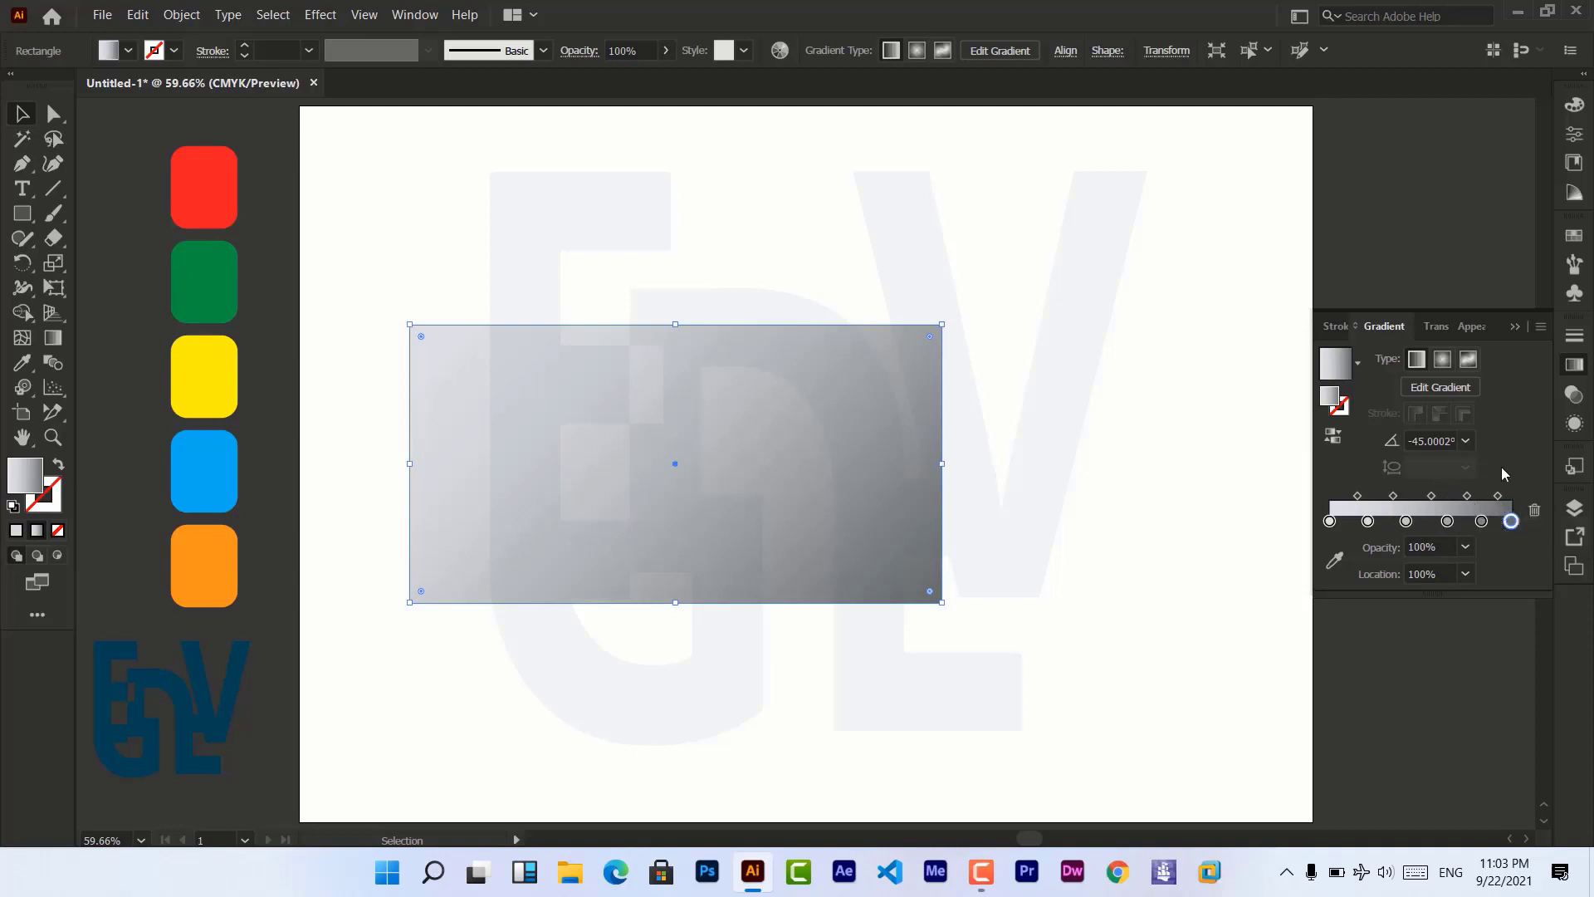
pyautogui.click(1334, 563)
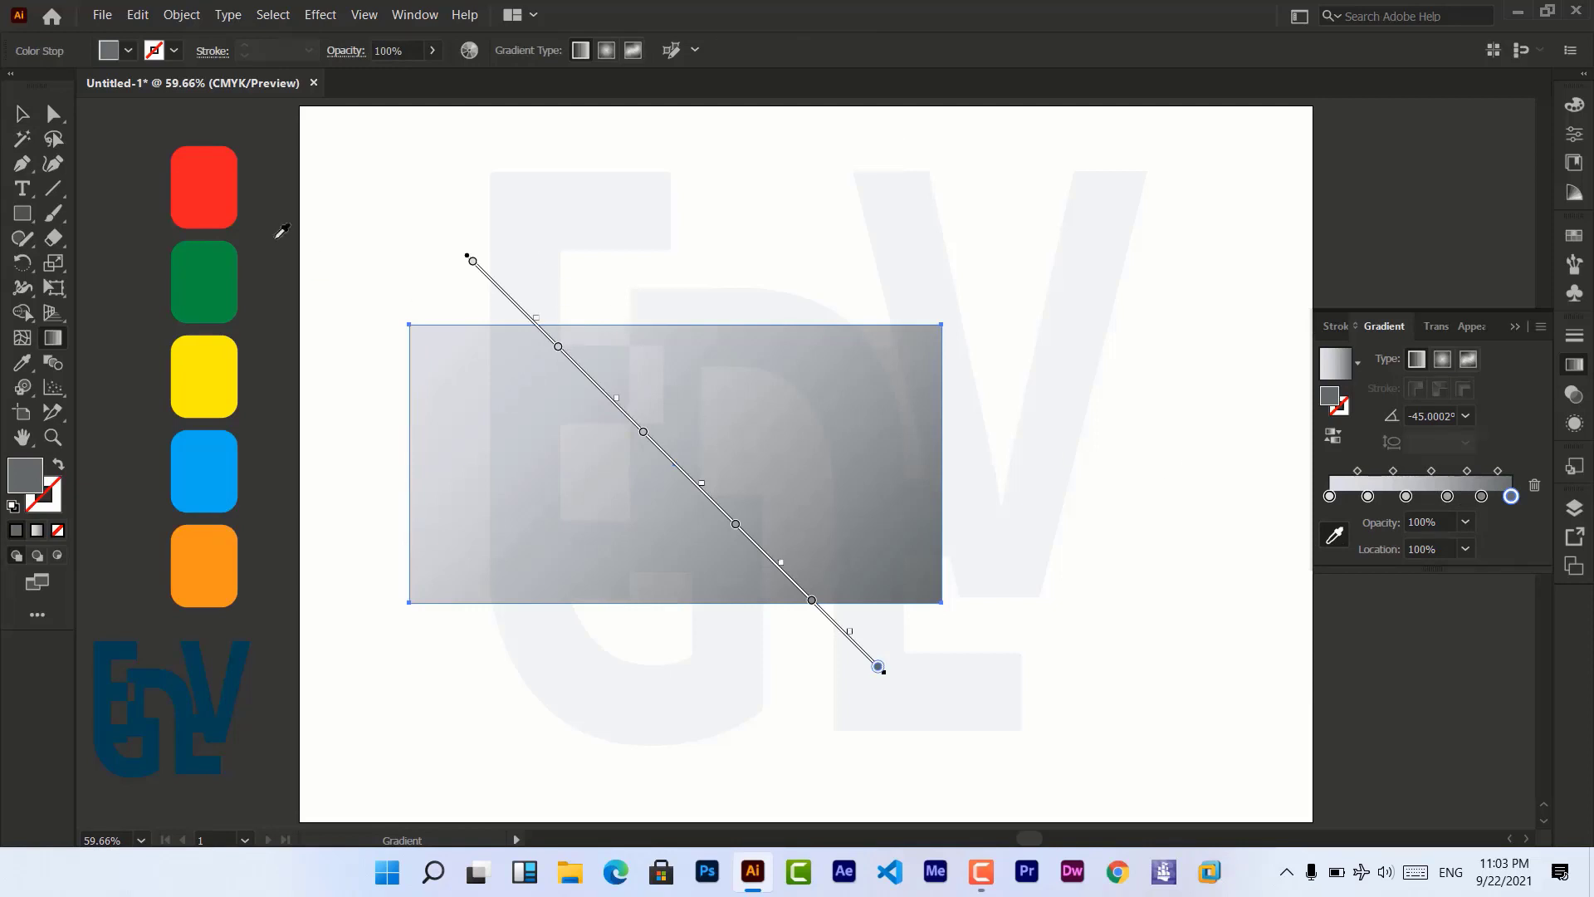
pyautogui.click(214, 179)
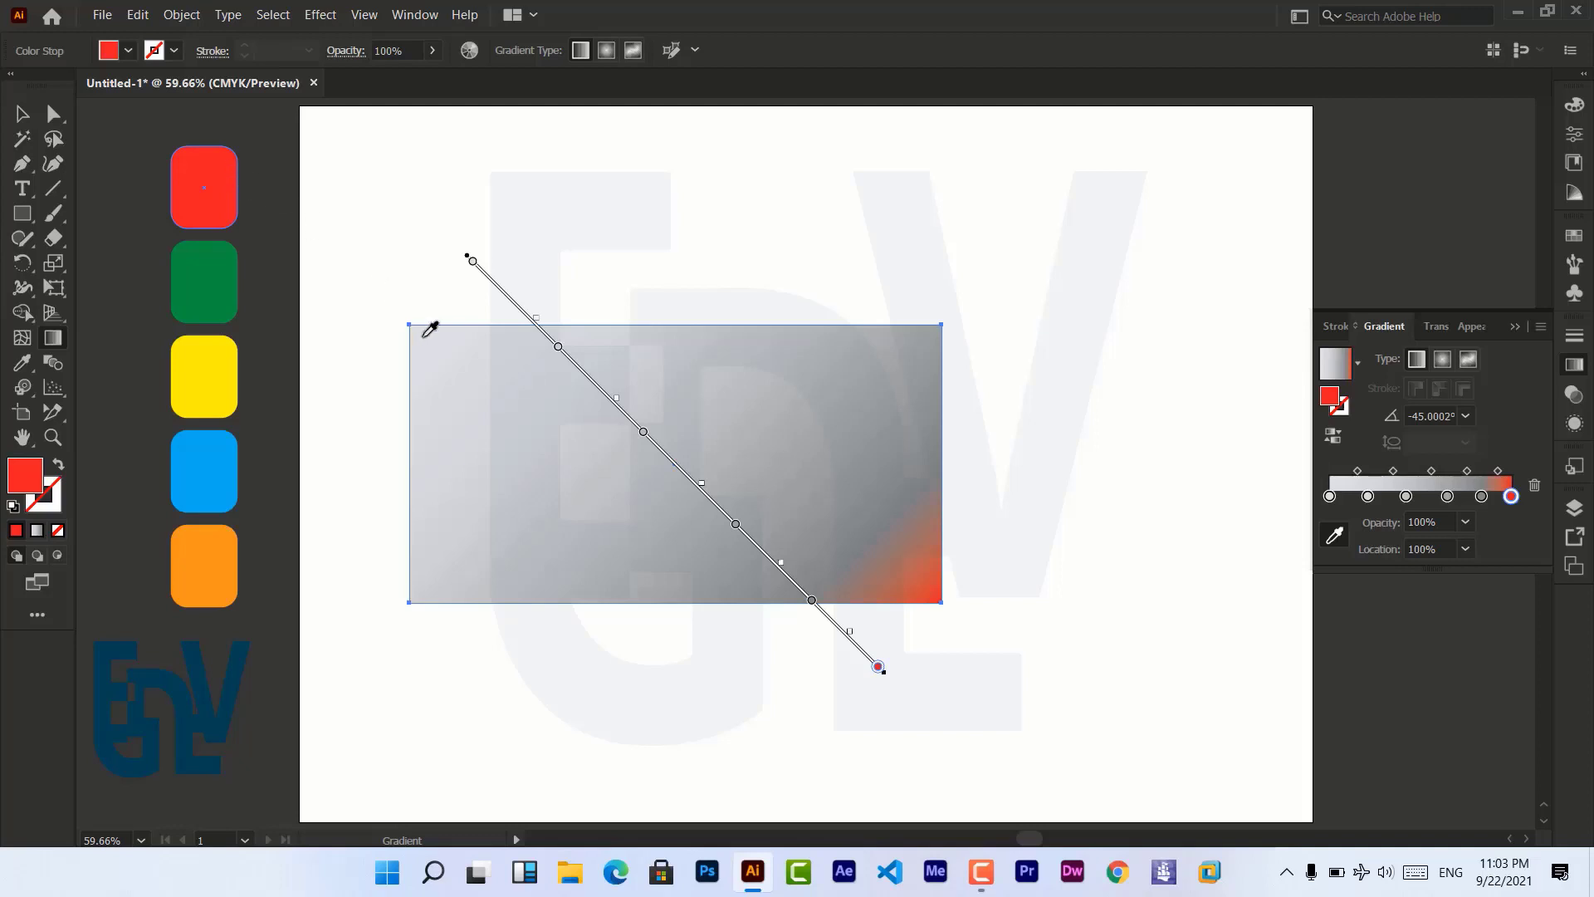
pyautogui.click(938, 565)
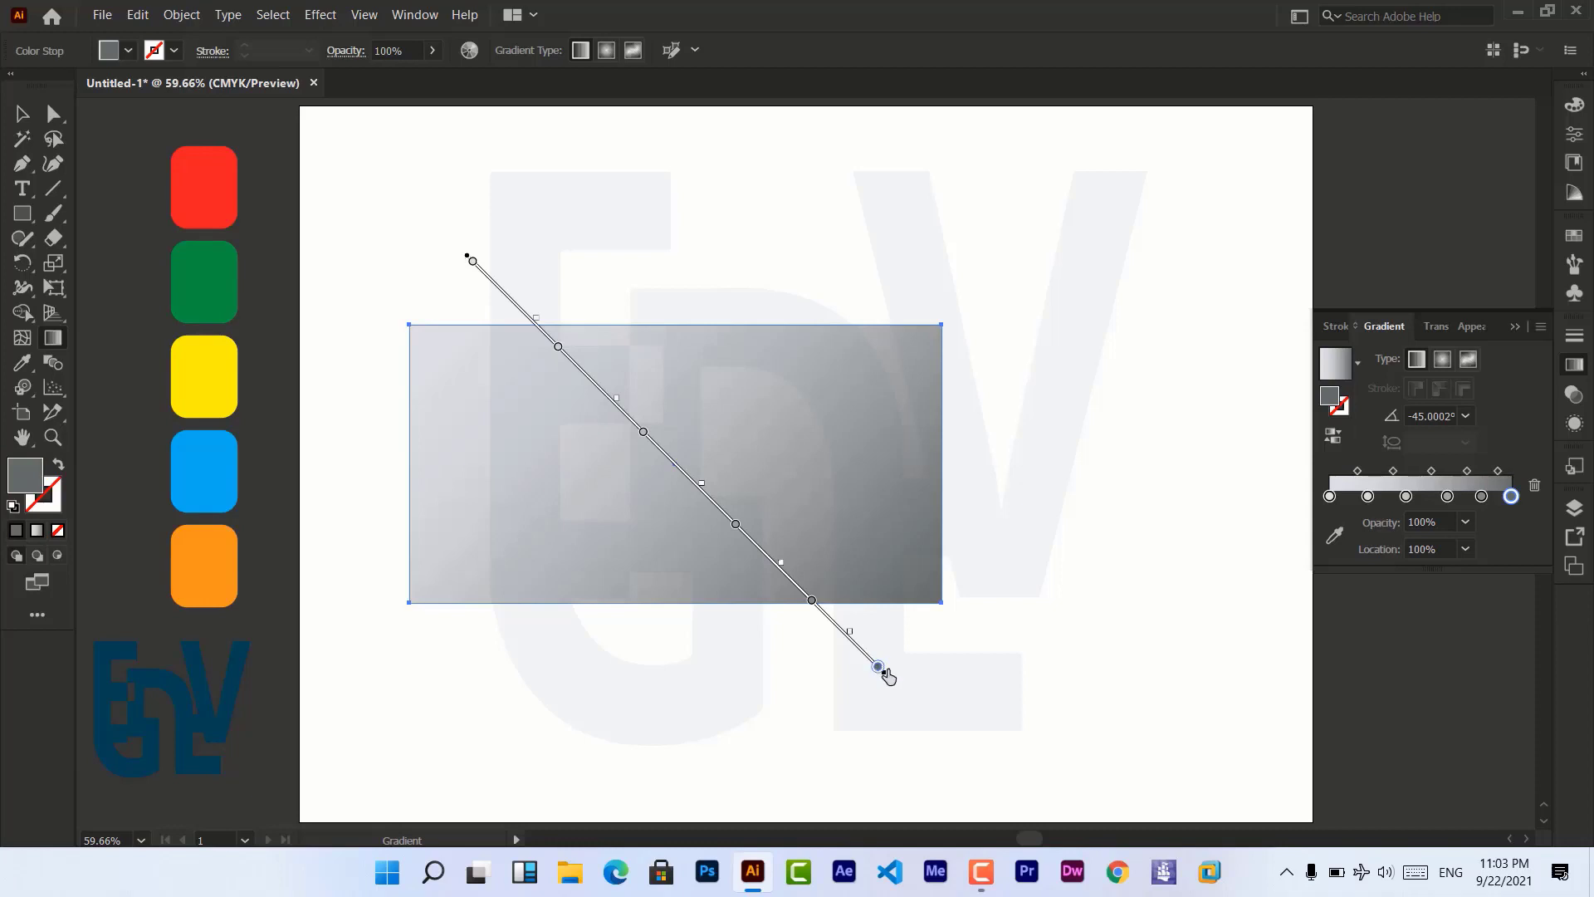
# Reorient the gradient to run nearly horizontally and sample the red rounded rectangle's color onto its last stop.
pyautogui.moveTo(884, 673)
pyautogui.mouseDown()
pyautogui.moveTo(950, 532)
pyautogui.moveTo(979, 381)
pyautogui.moveTo(914, 226)
pyautogui.moveTo(938, 291)
pyautogui.moveTo(929, 263)
pyautogui.mouseUp()
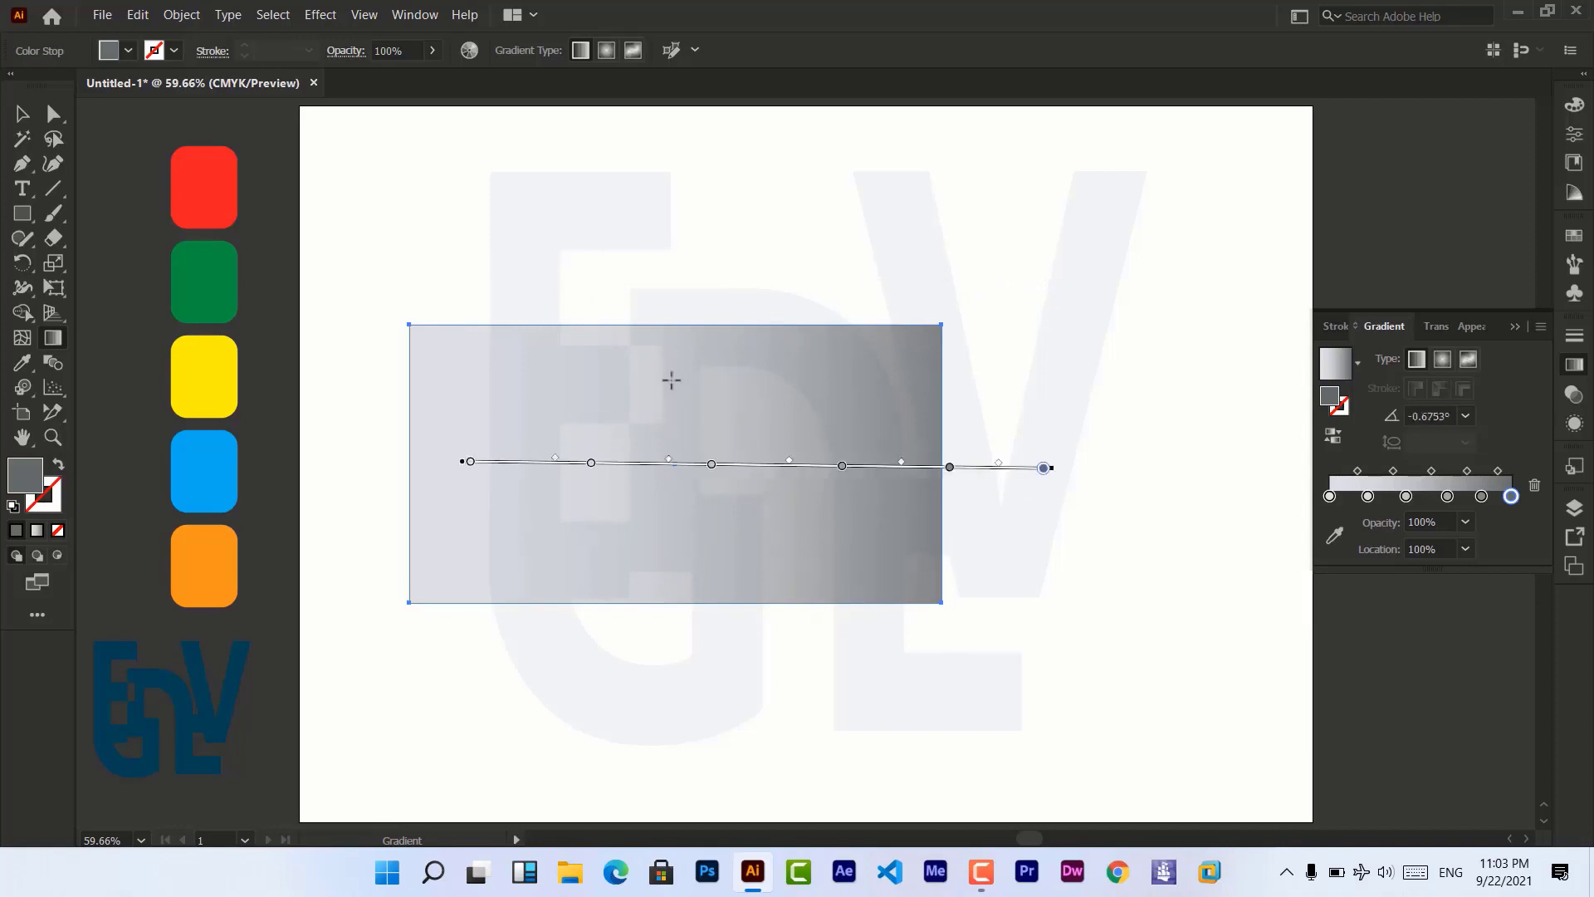
pyautogui.click(1337, 536)
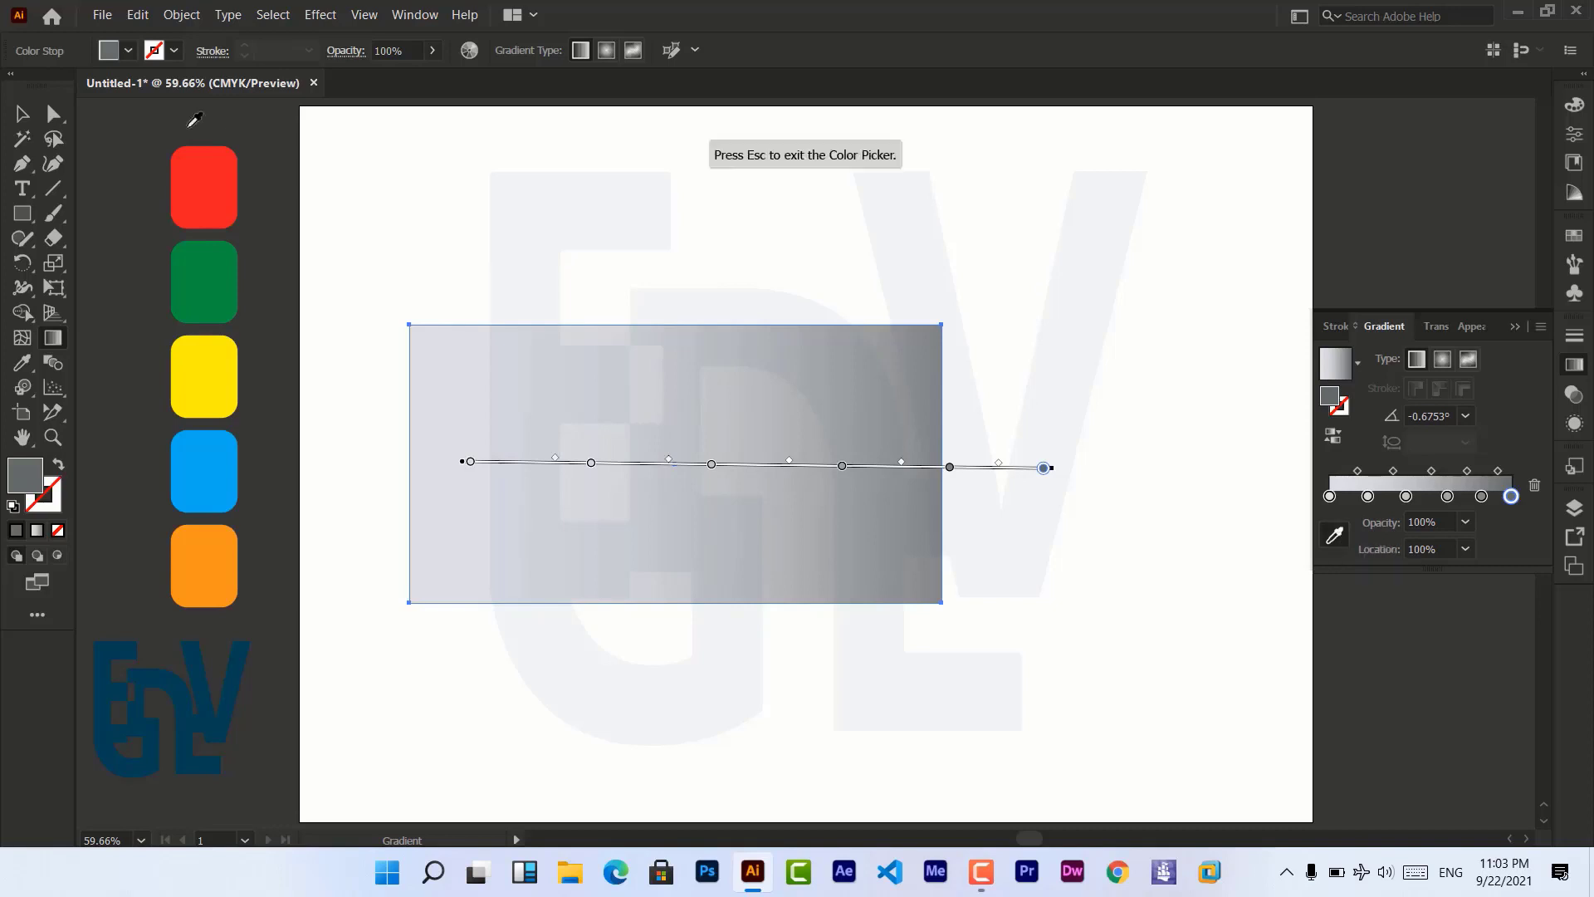
pyautogui.click(207, 198)
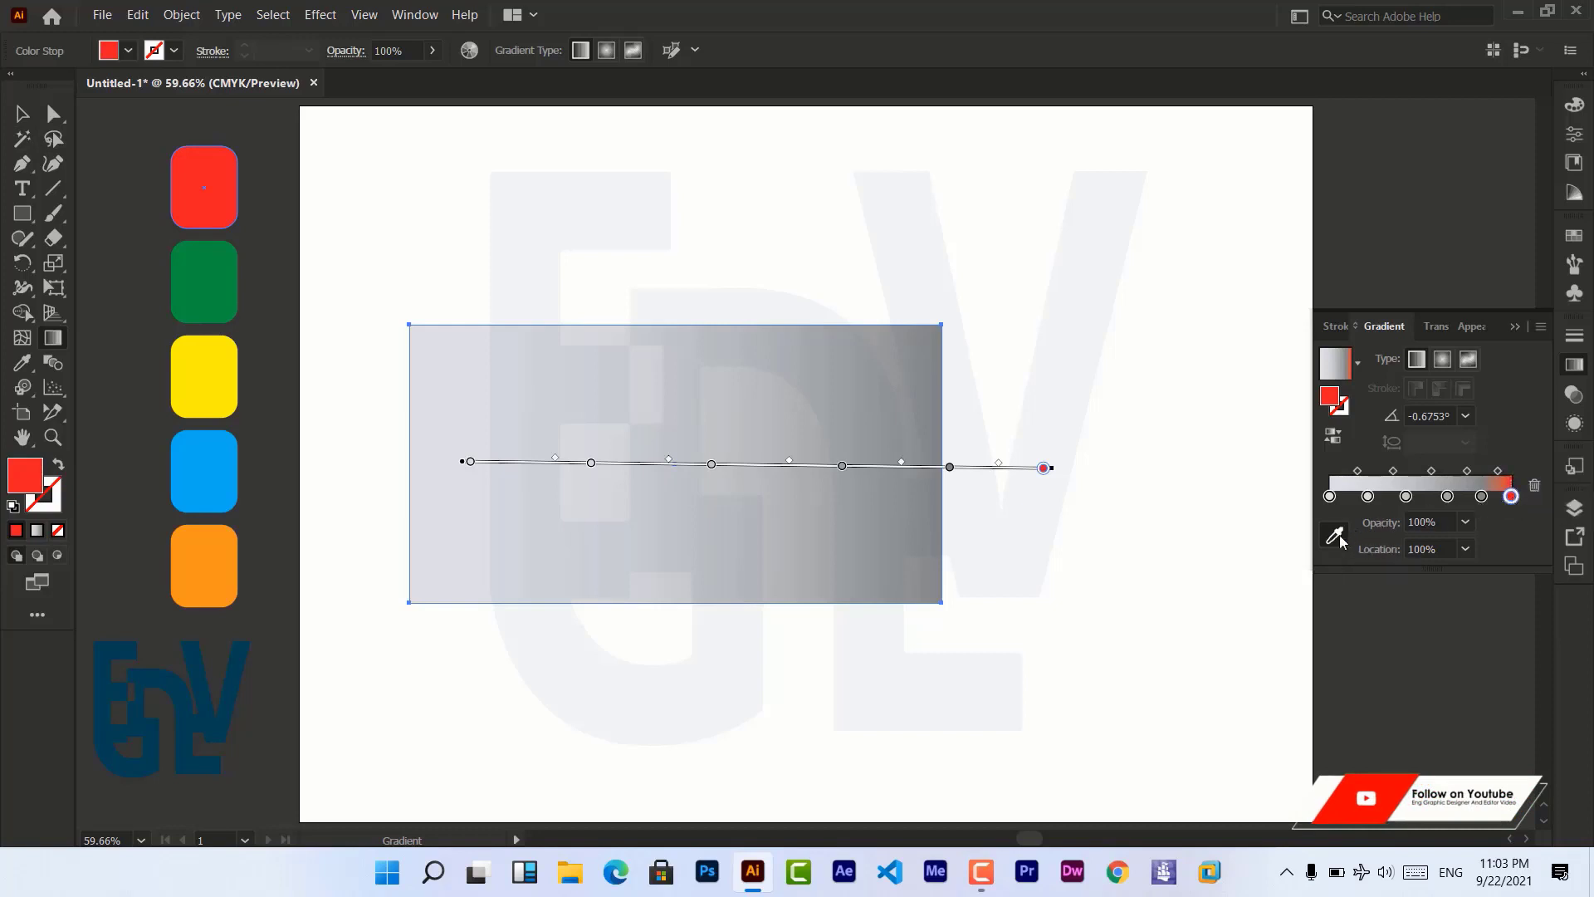
# Delete the dark gray stop next to the red one and place the red stop at about 90%.
pyautogui.moveTo(1043, 468); pyautogui.dragTo(938, 467)
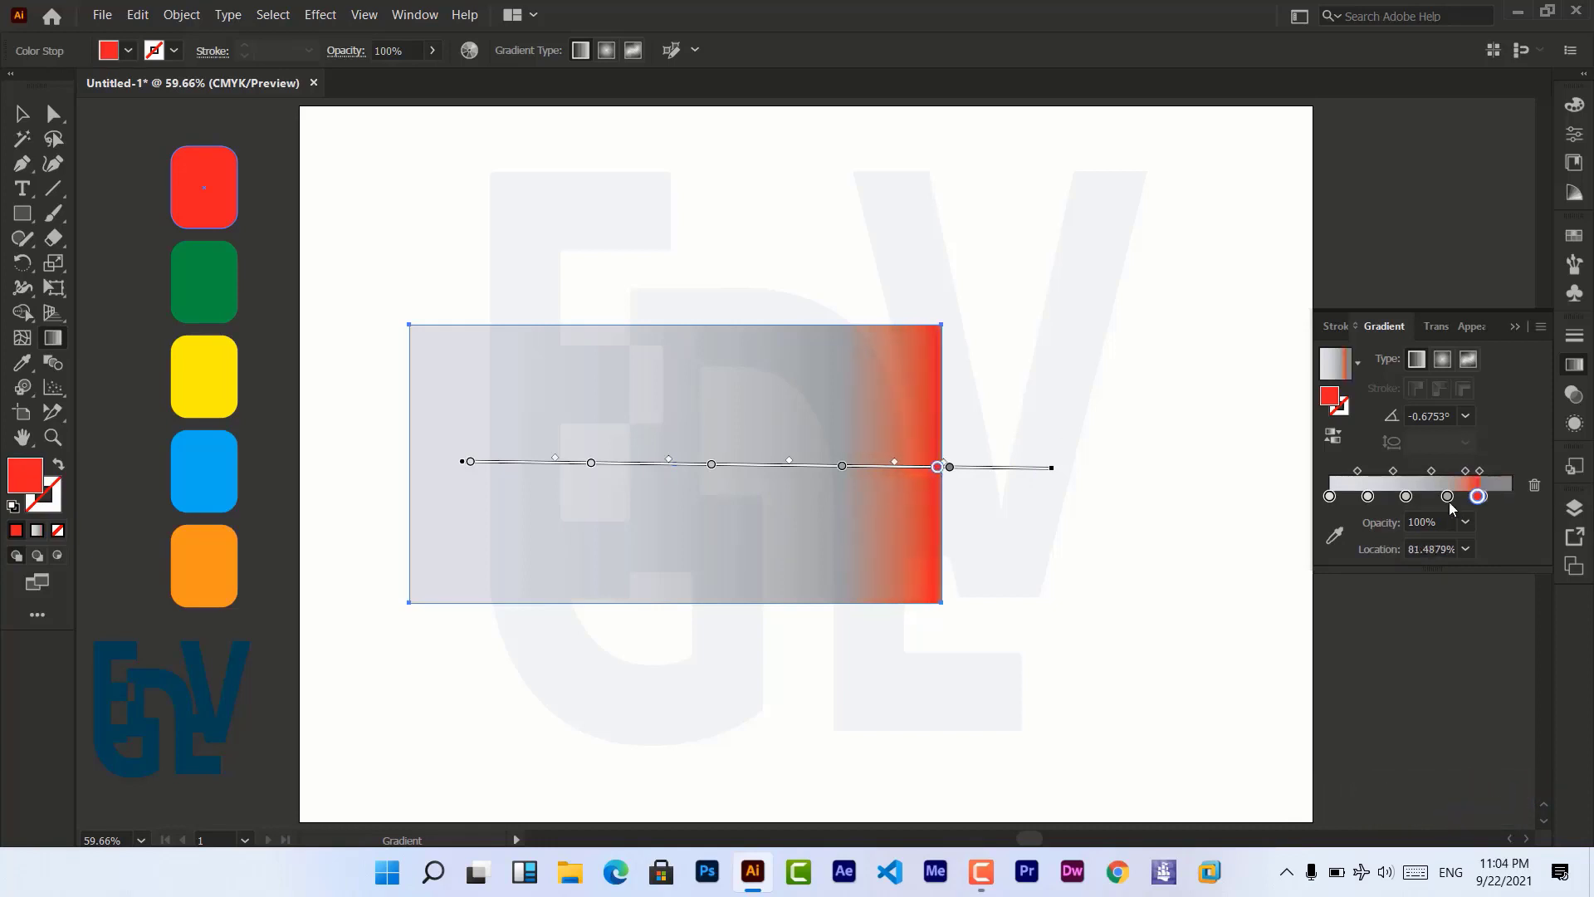
pyautogui.click(1510, 498)
pyautogui.click(1534, 487)
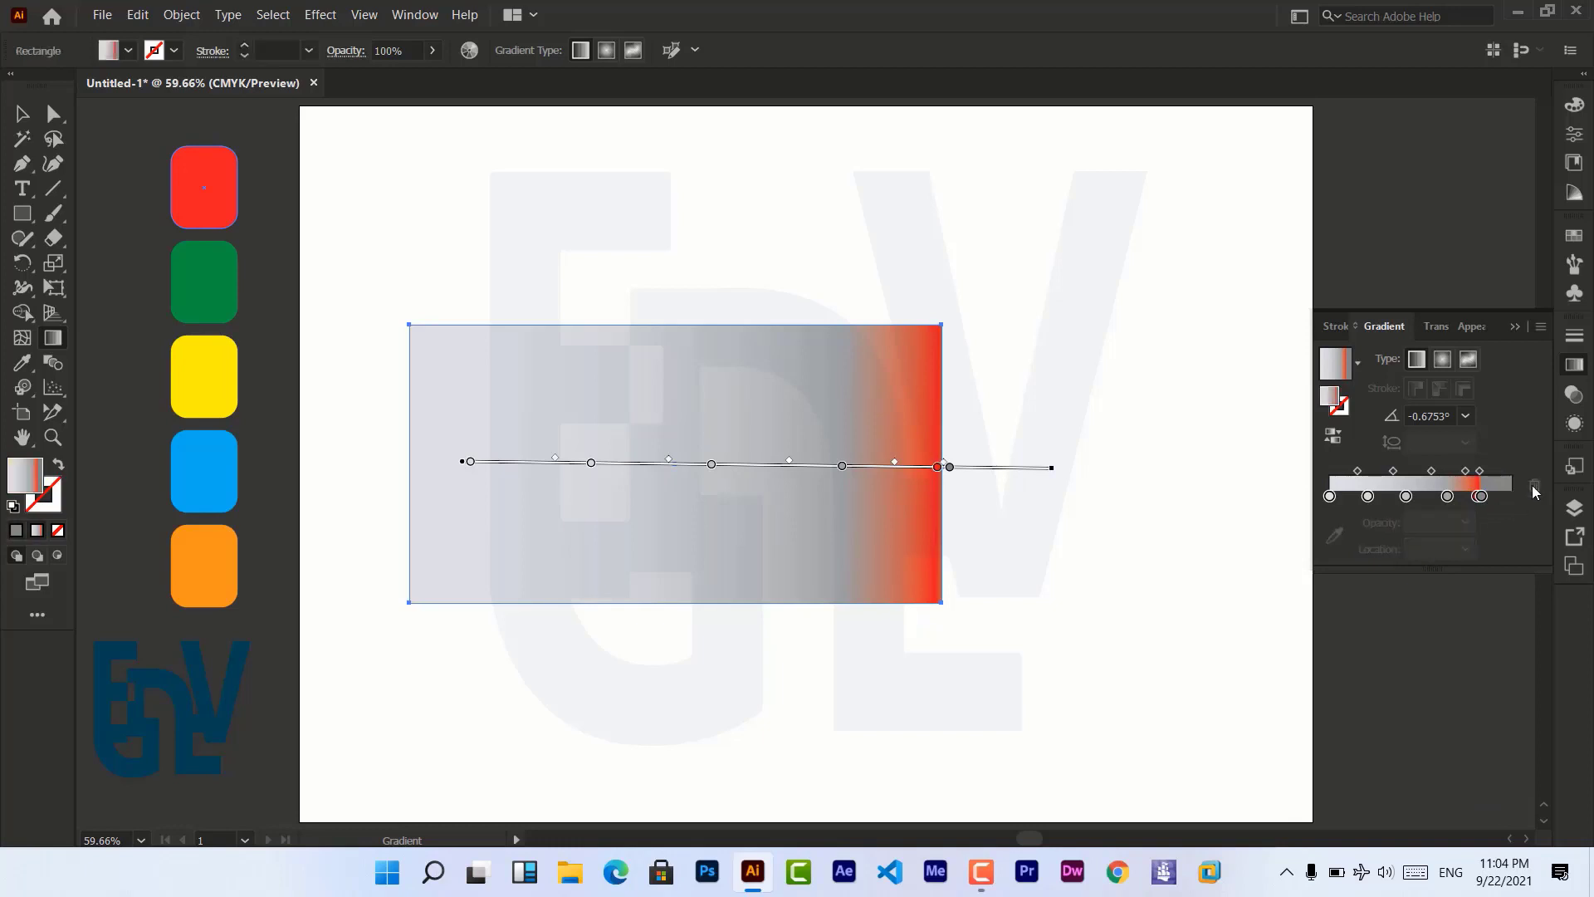
pyautogui.click(1482, 496)
pyautogui.click(1511, 498)
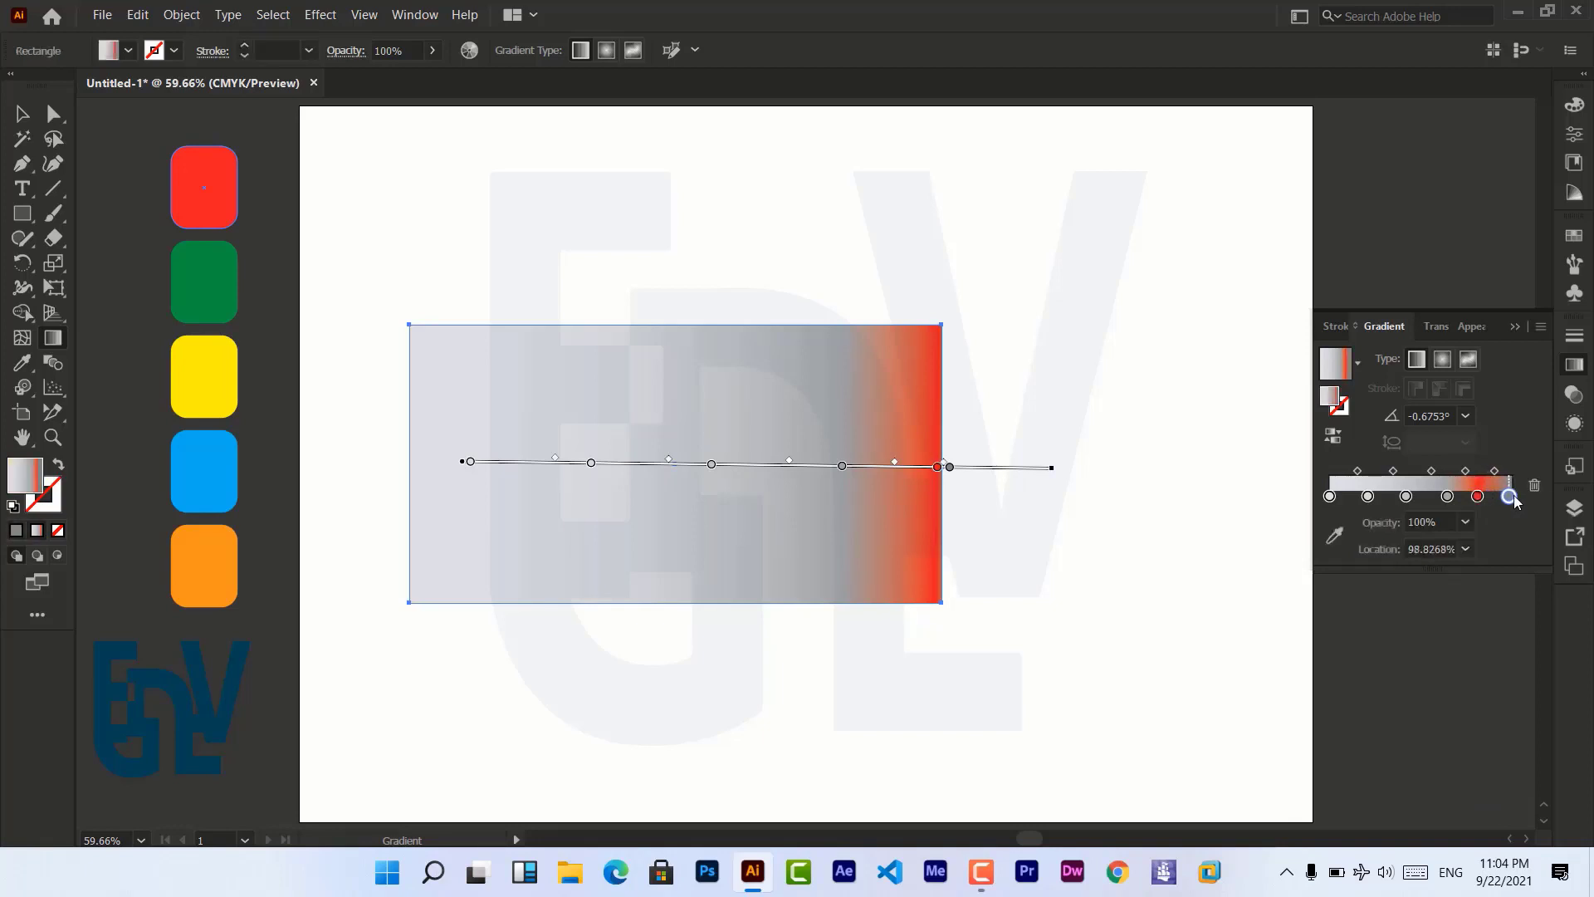
pyautogui.click(1534, 487)
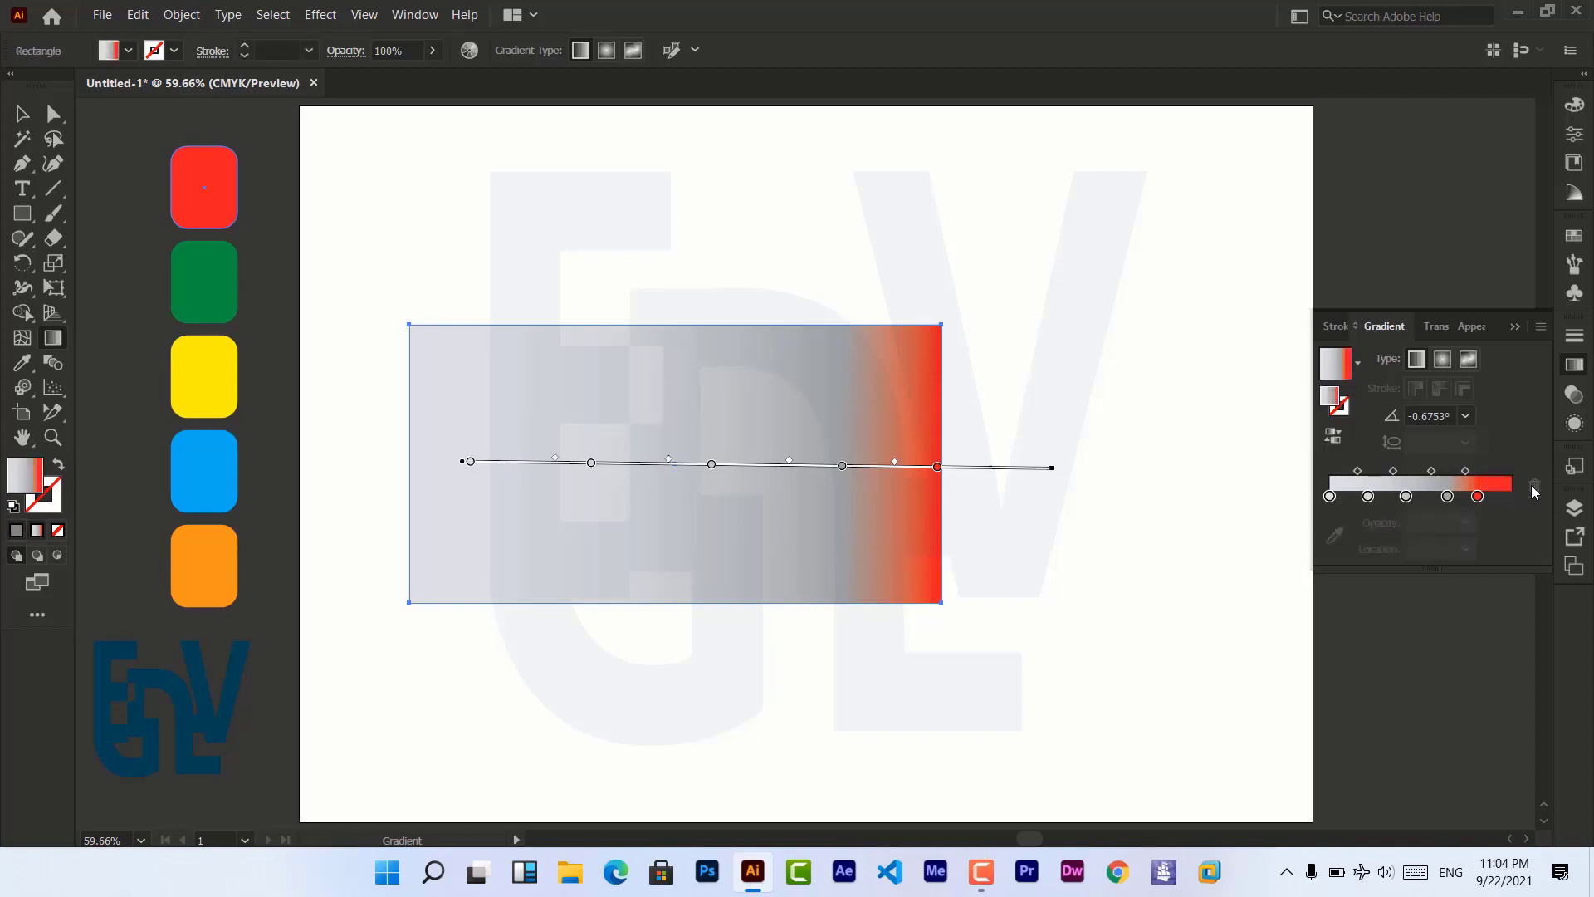
pyautogui.moveTo(1481, 501); pyautogui.dragTo(1494, 501)
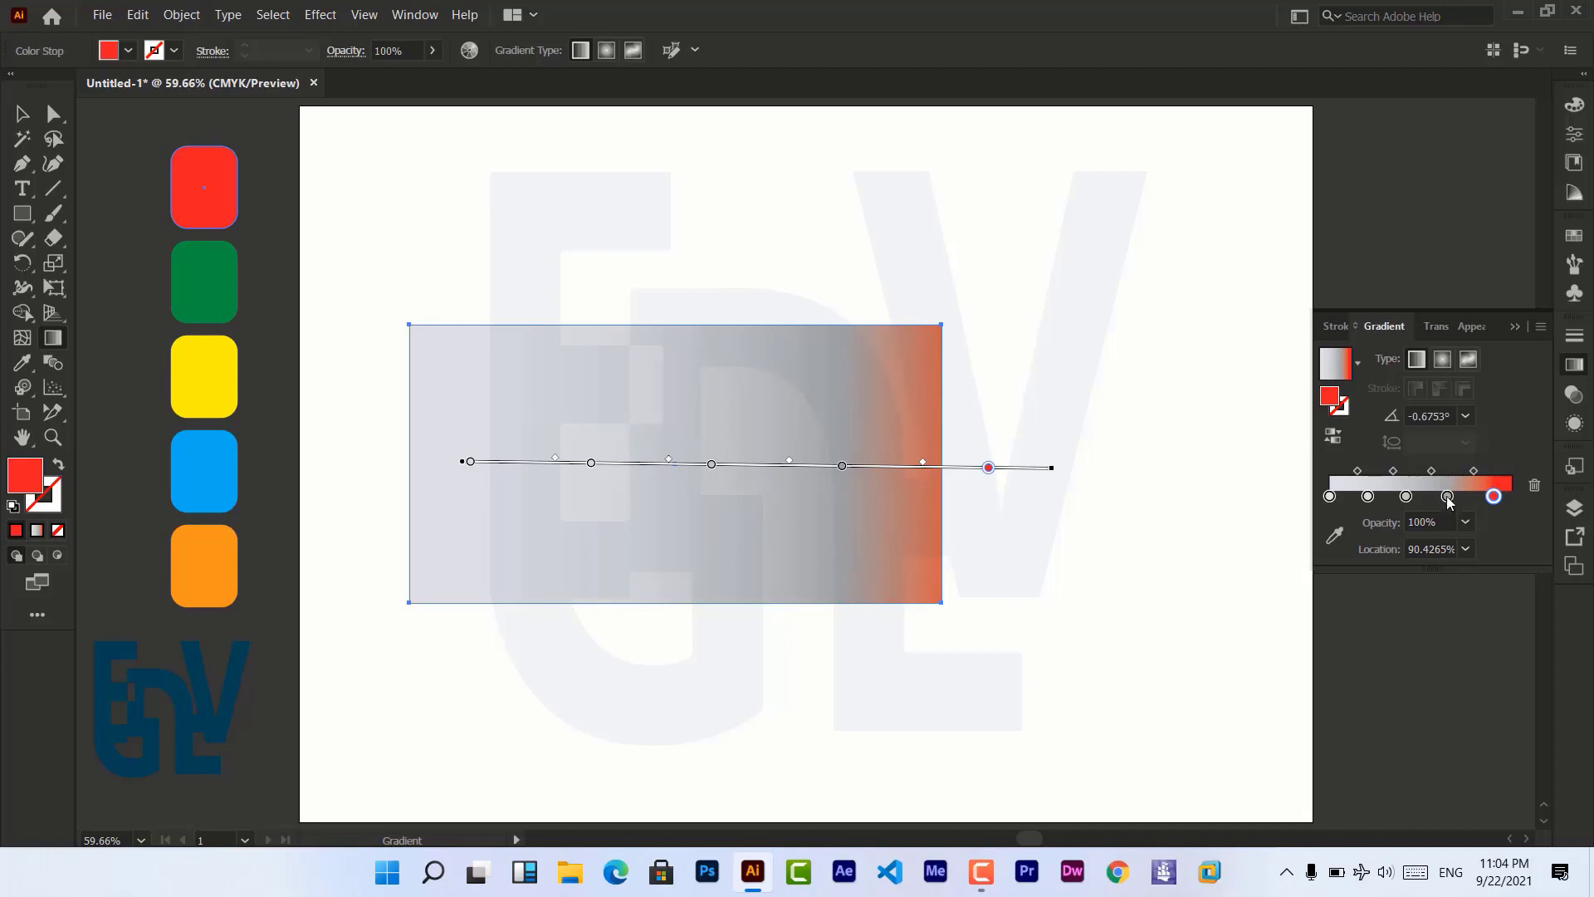
# Color the stop at about 65% green and the one at about 42% yellow by sampling the rounded rectangles.
pyautogui.click(1447, 497)
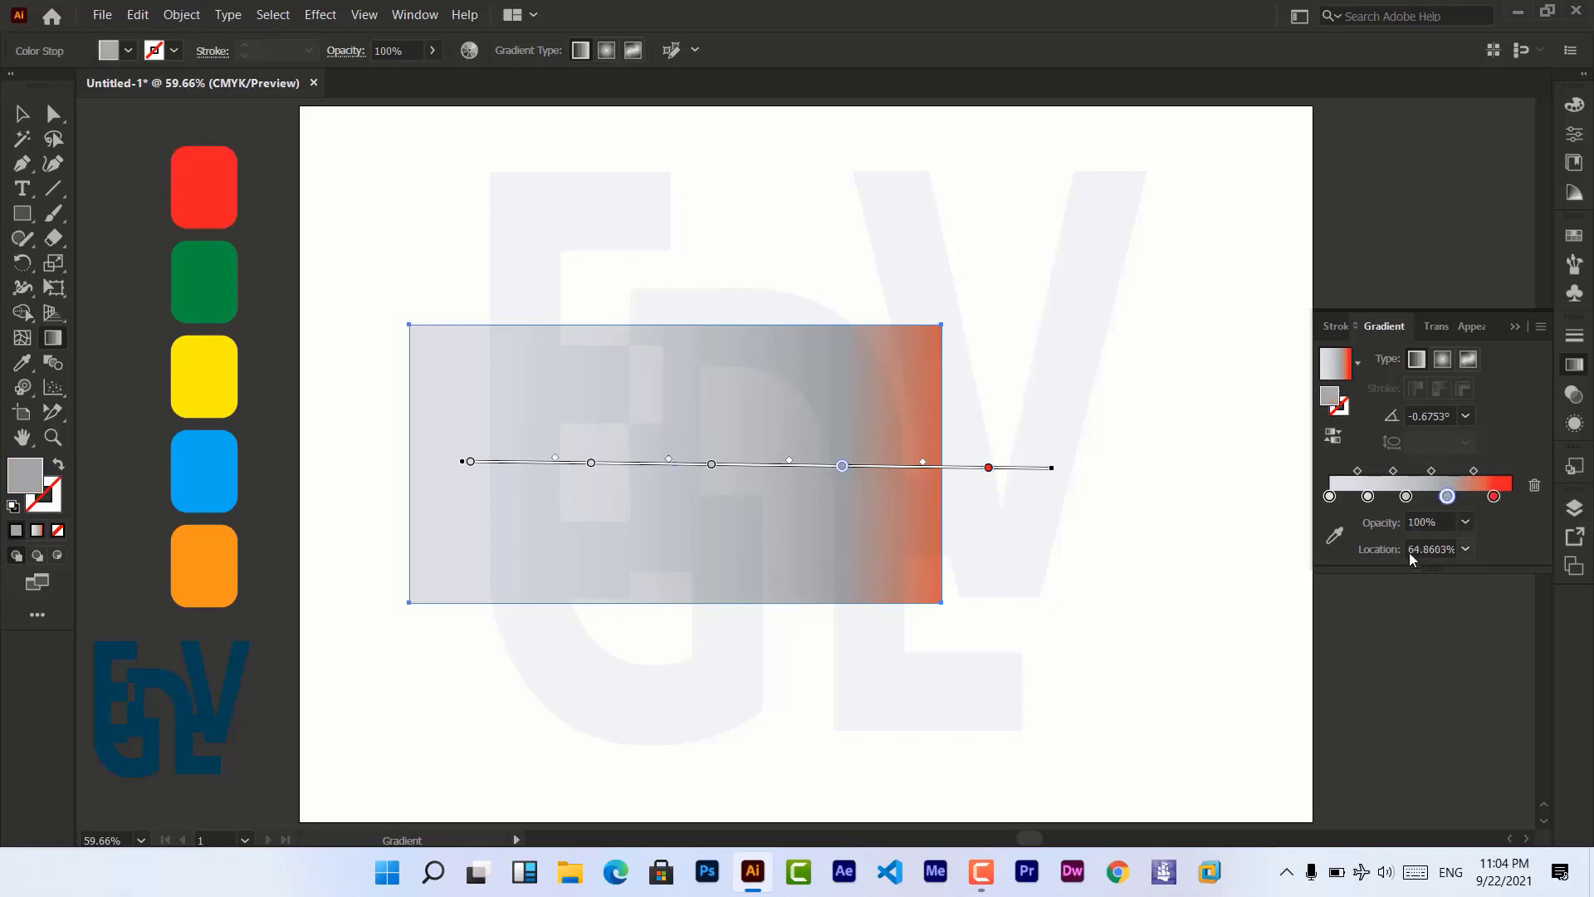
pyautogui.click(1334, 537)
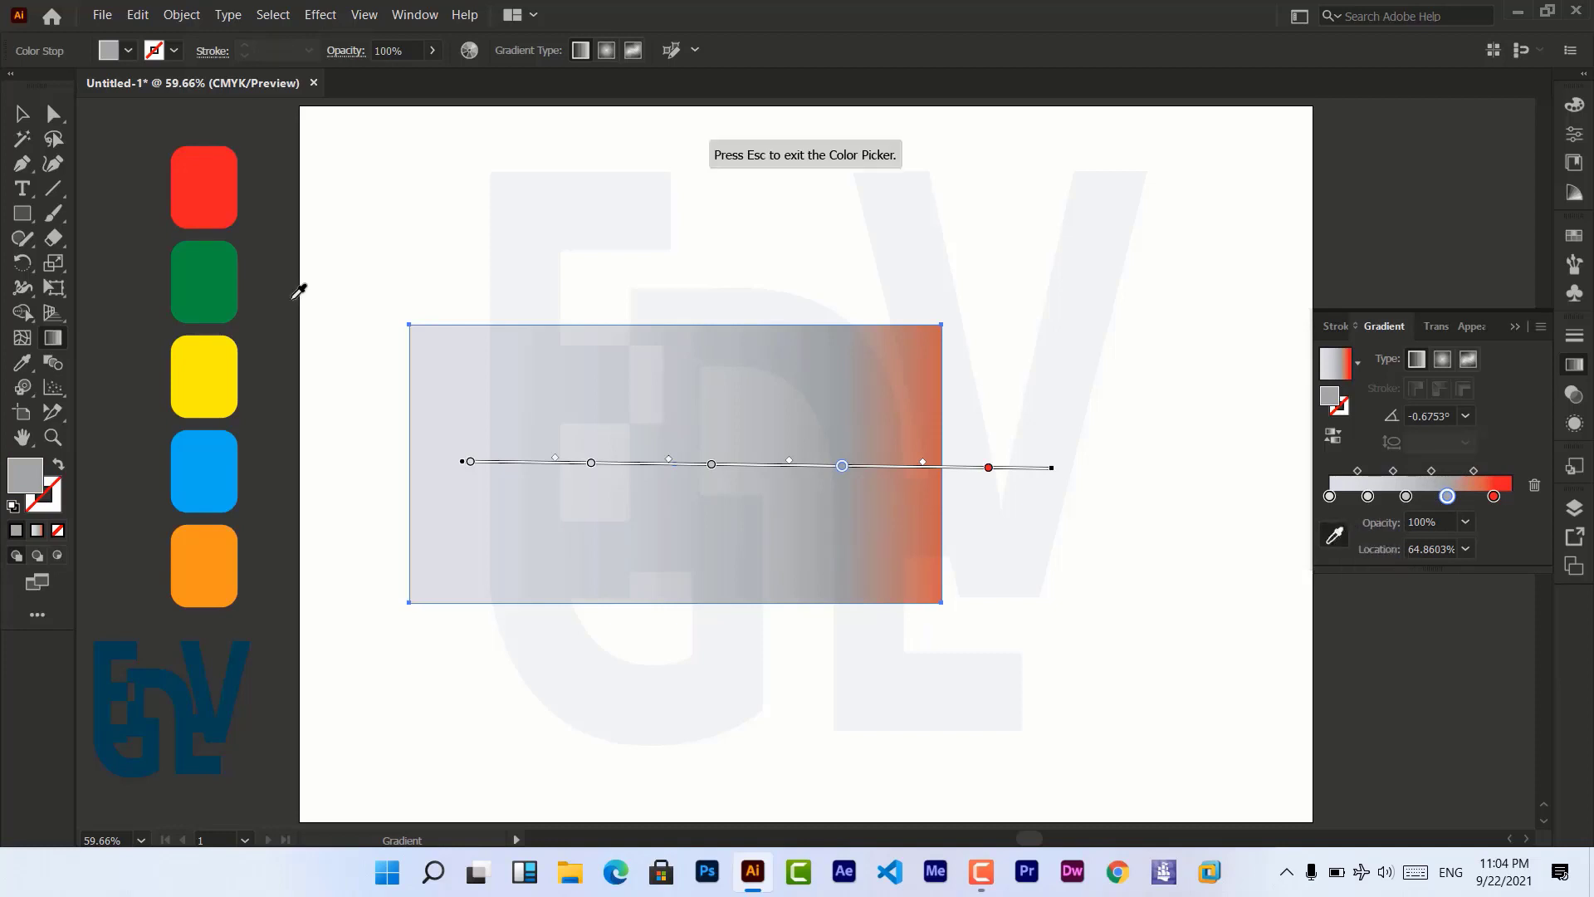
pyautogui.click(193, 279)
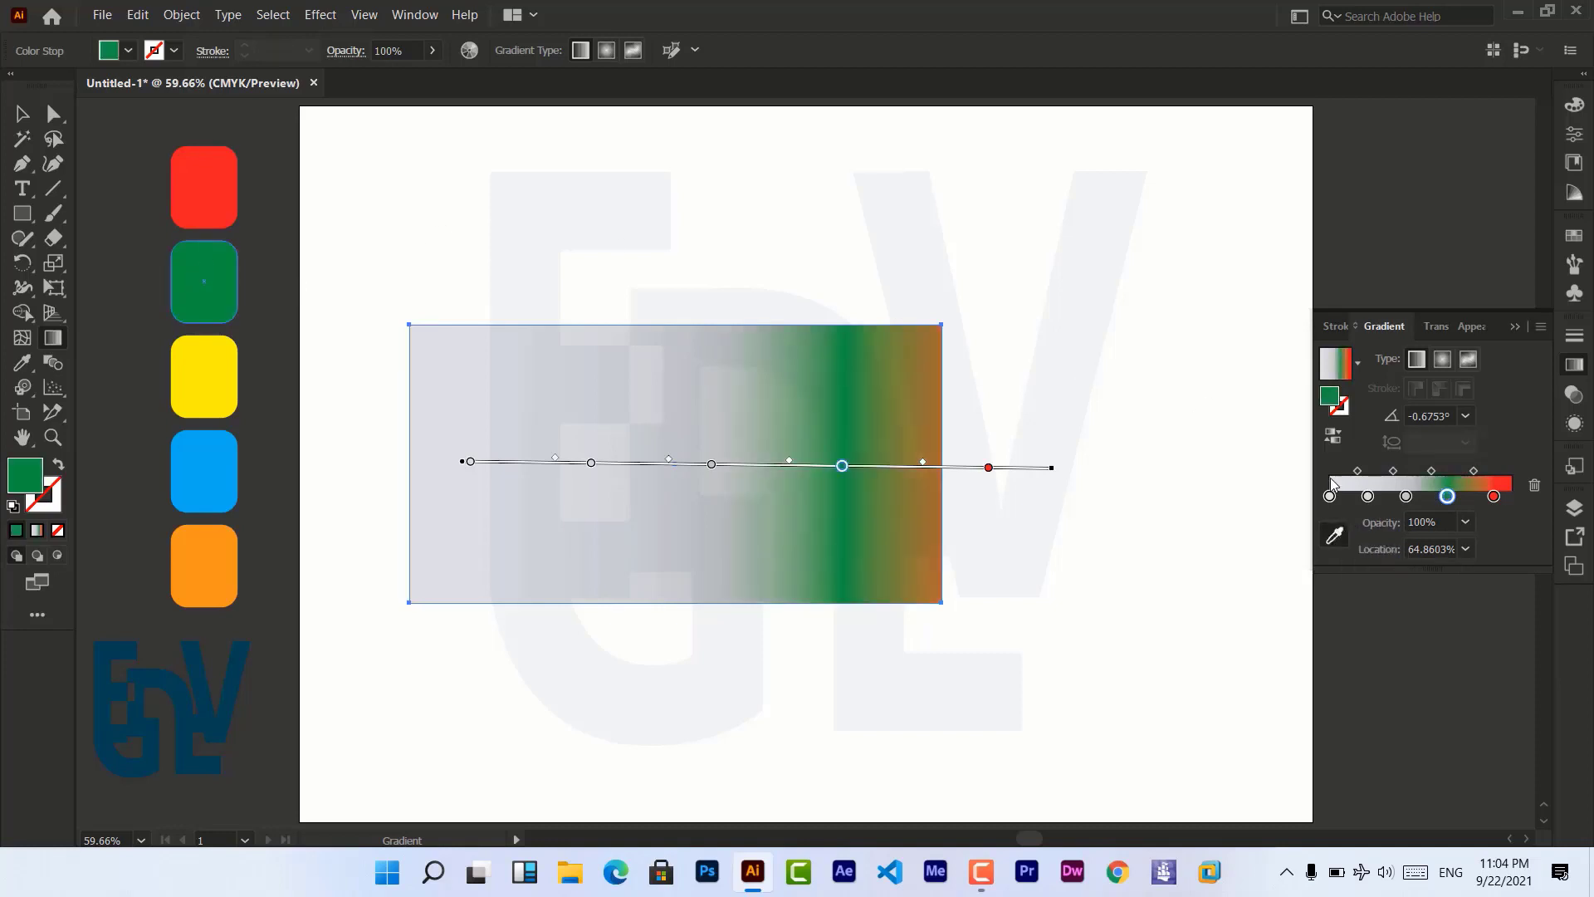
pyautogui.click(1405, 497)
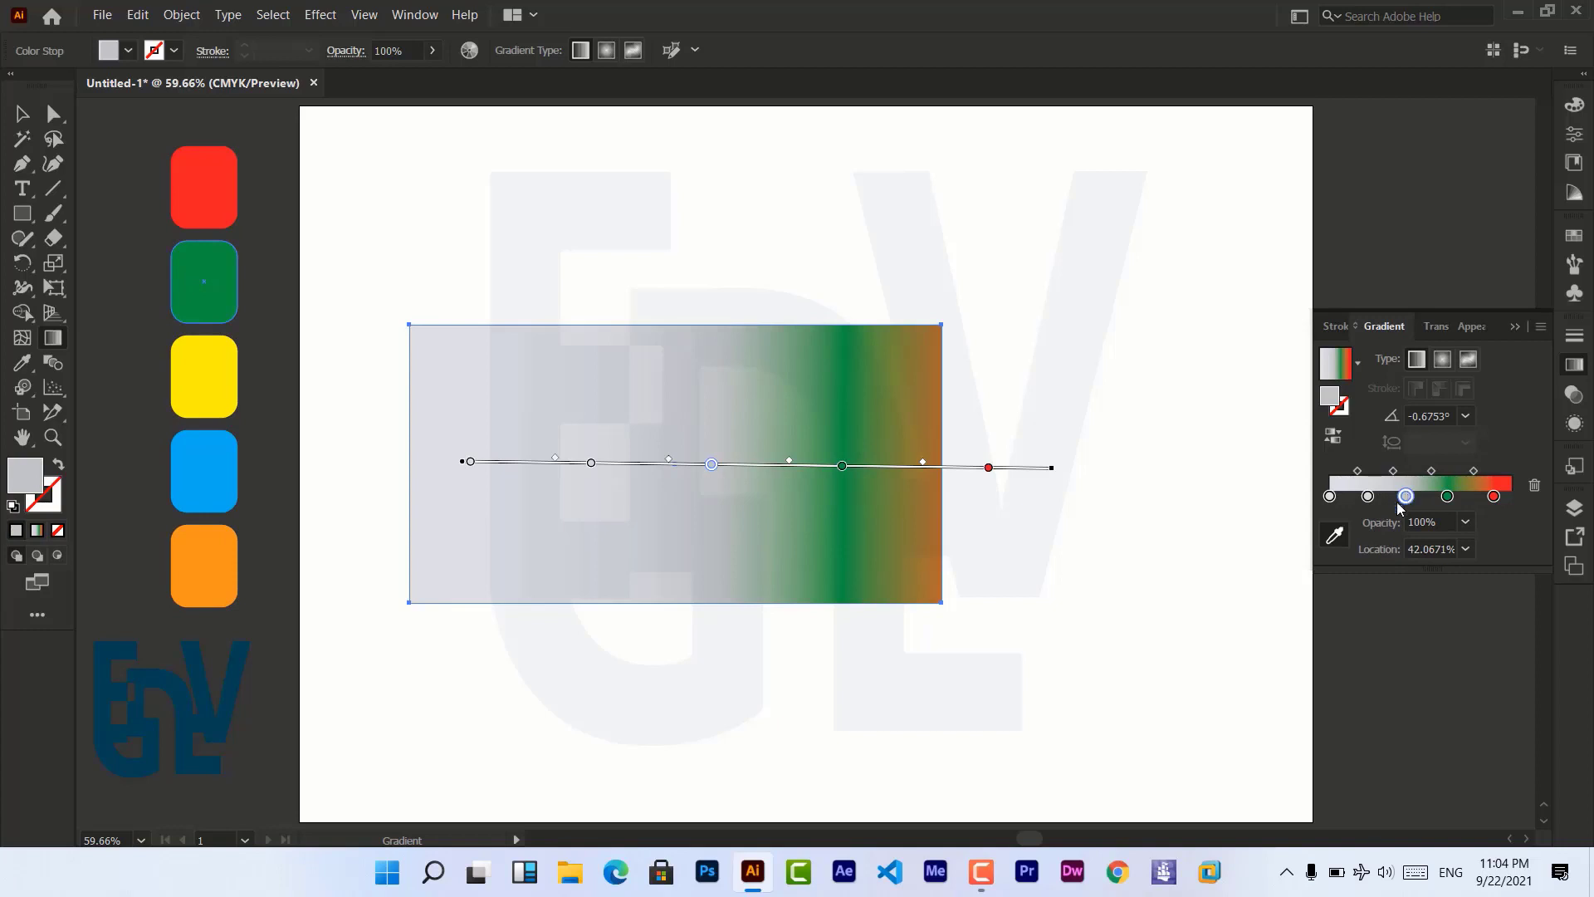
pyautogui.click(1334, 536)
pyautogui.click(224, 369)
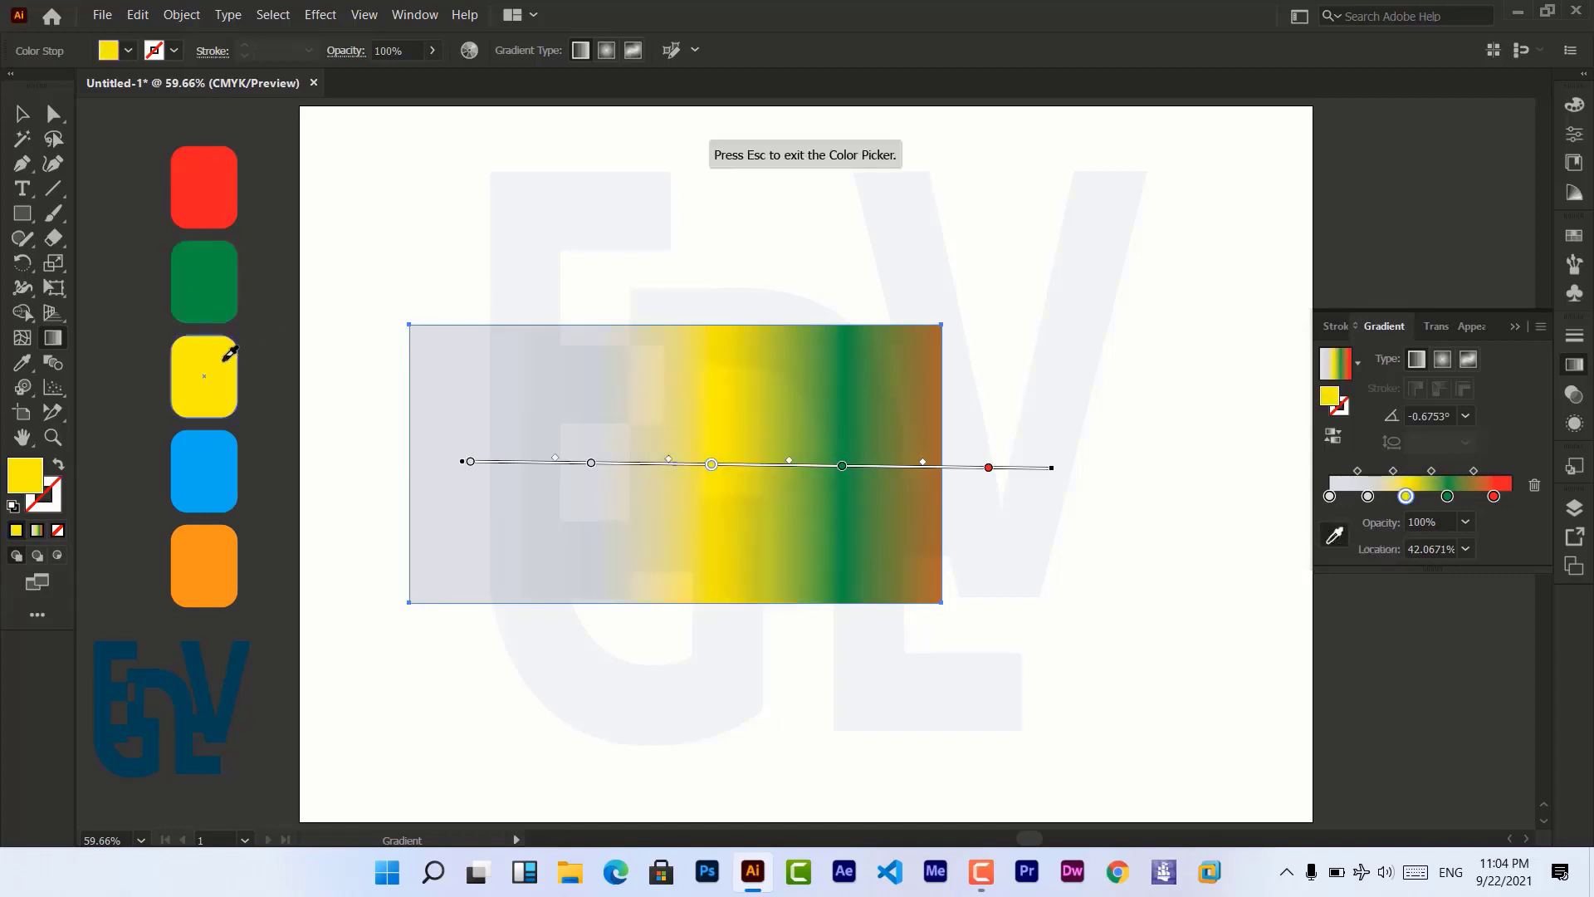
# Color the stop at about 21% blue and the first stop orange by sampling the matching rounded rectangles.
pyautogui.click(1367, 496)
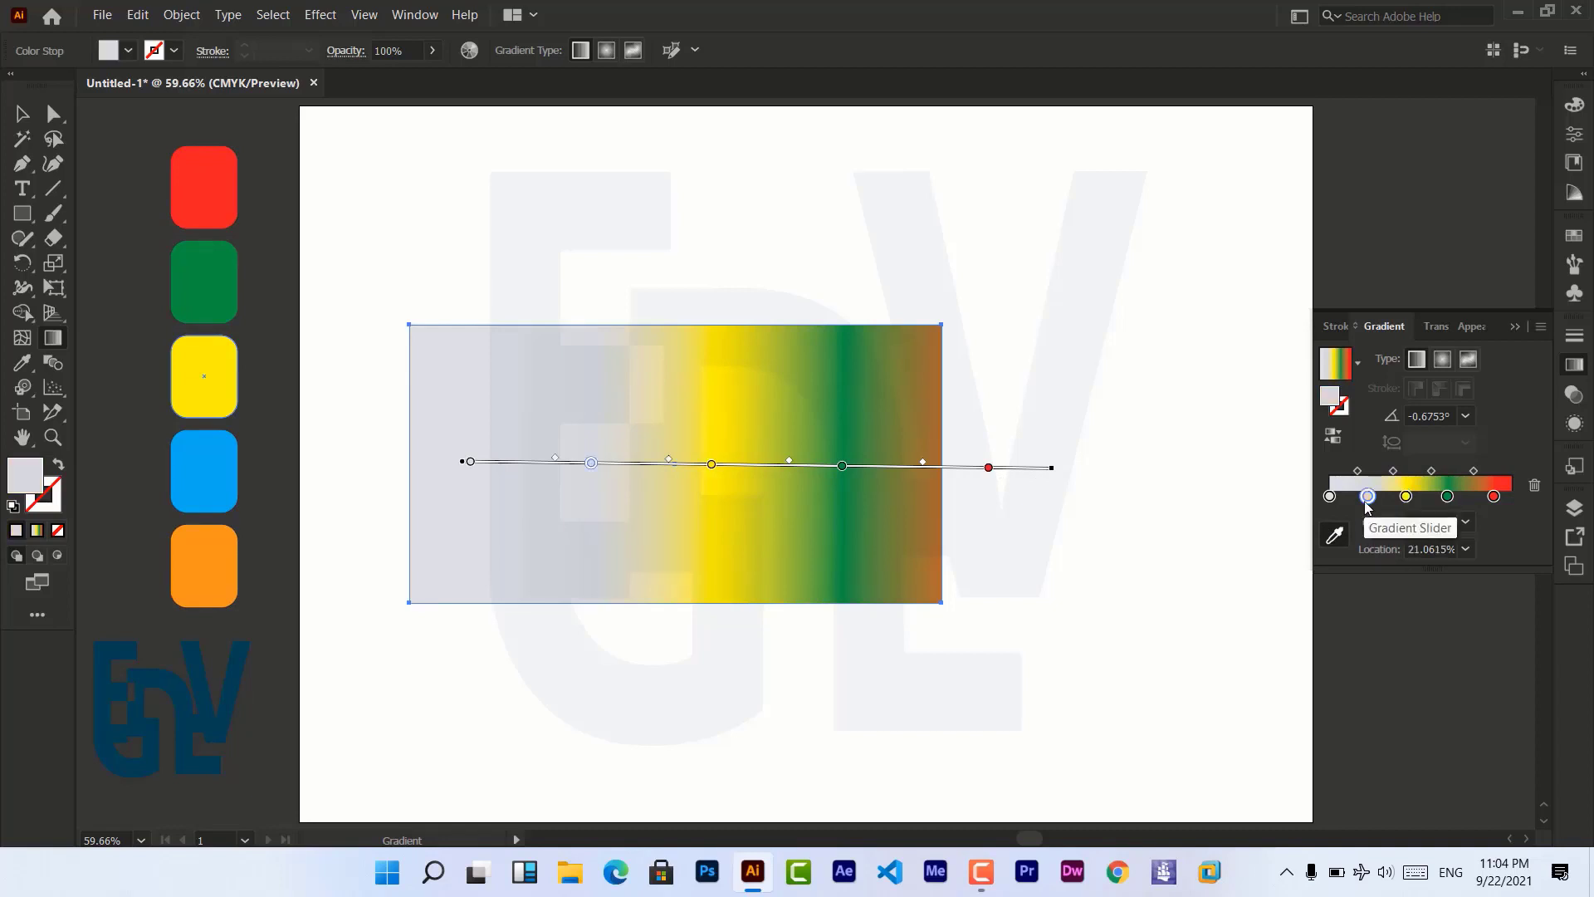
pyautogui.click(1335, 537)
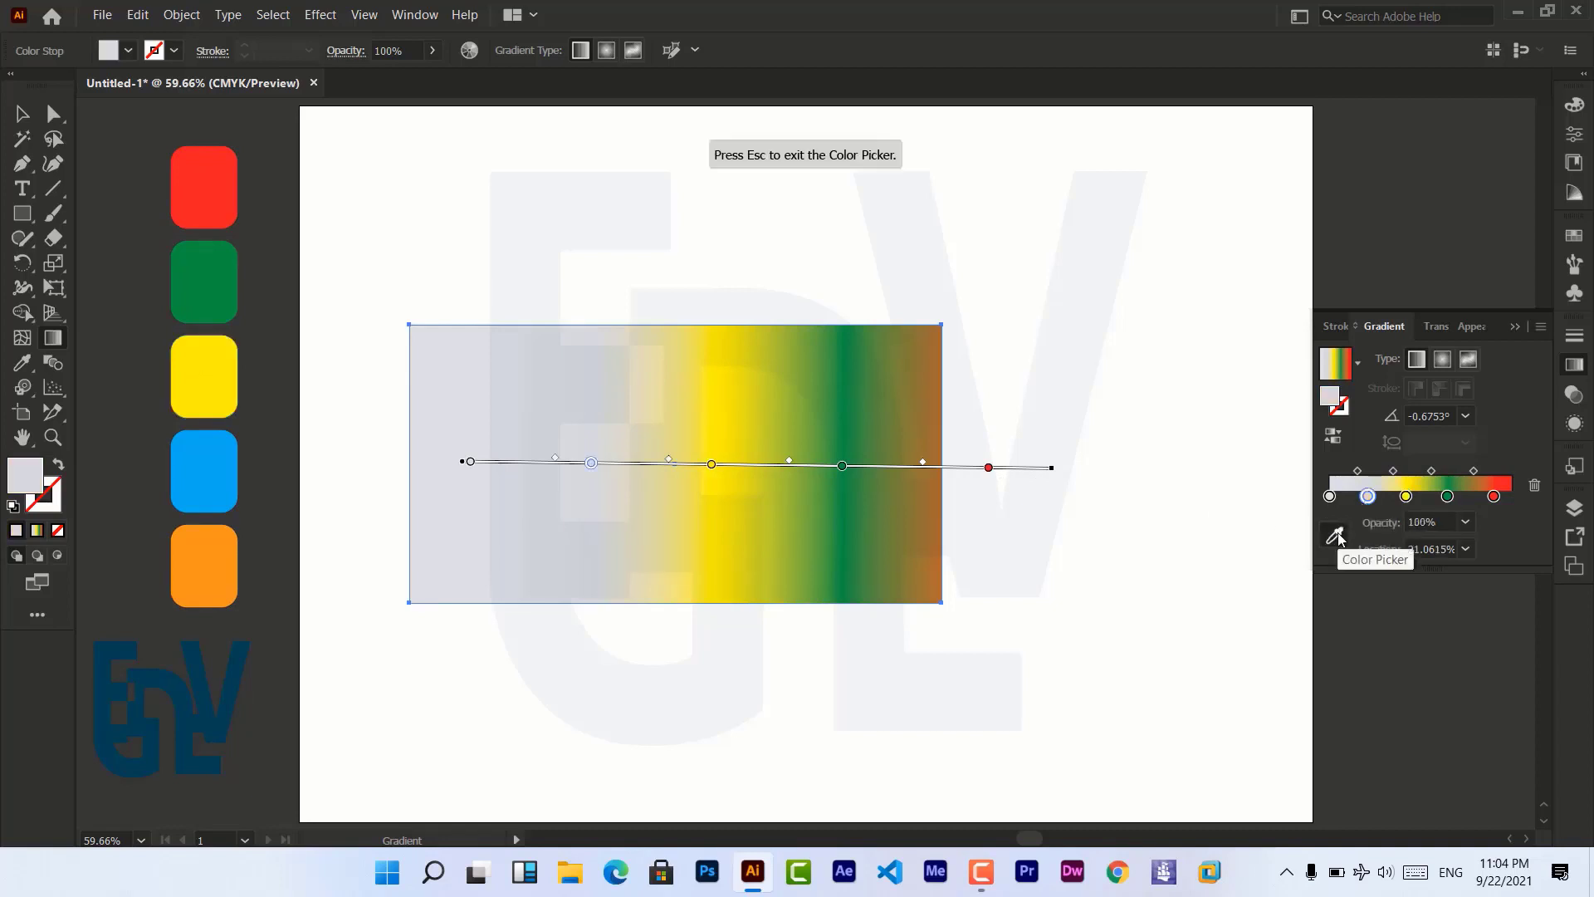
pyautogui.click(210, 465)
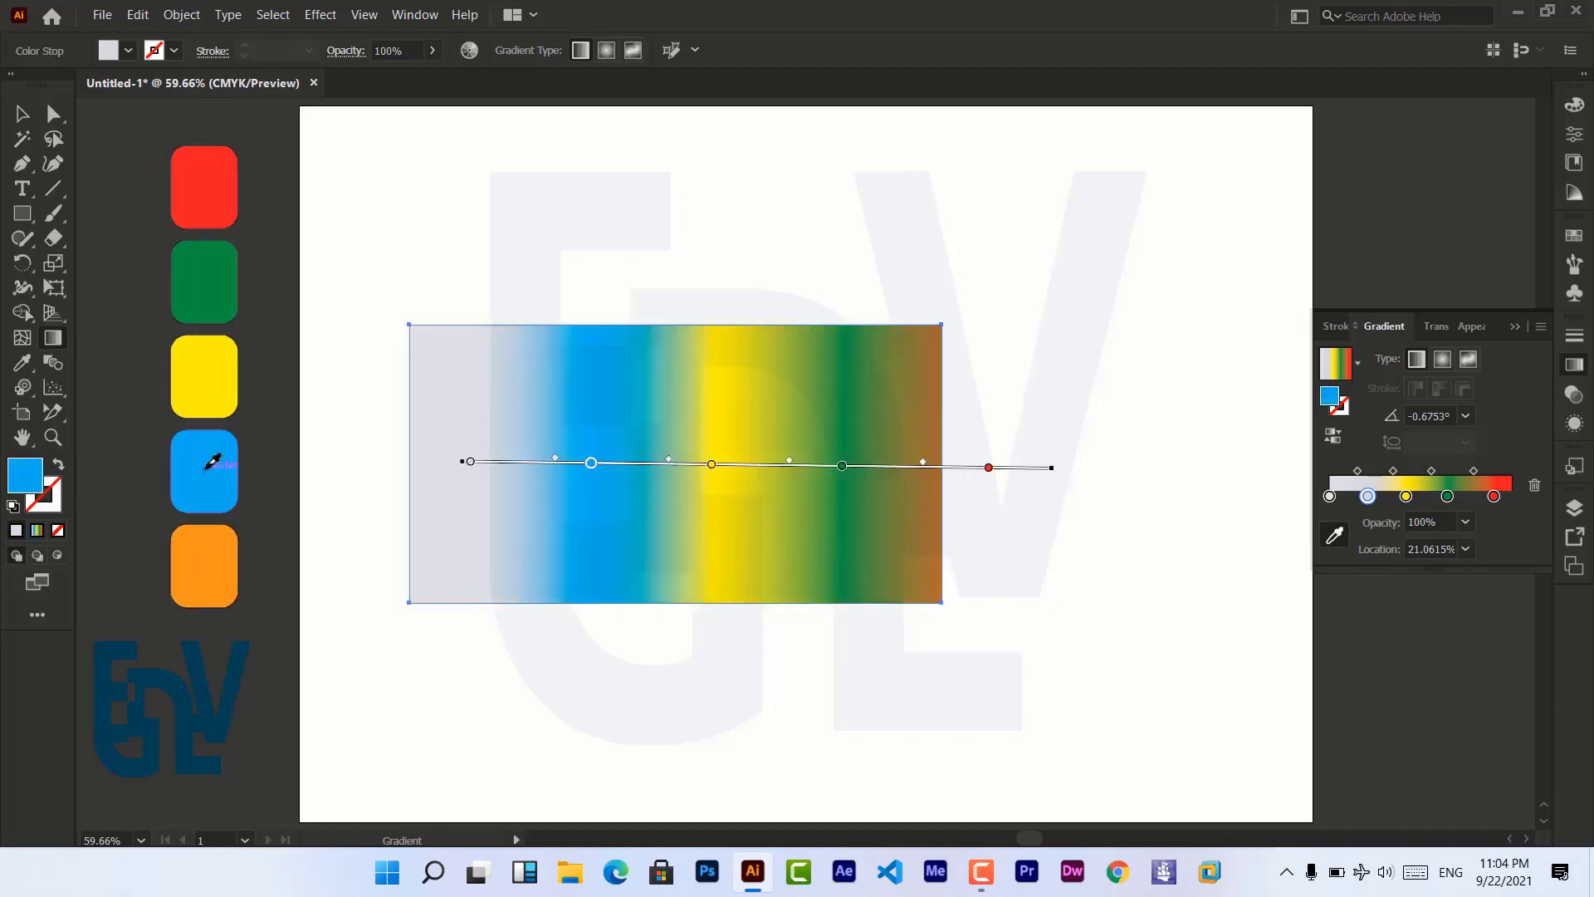
pyautogui.click(1329, 496)
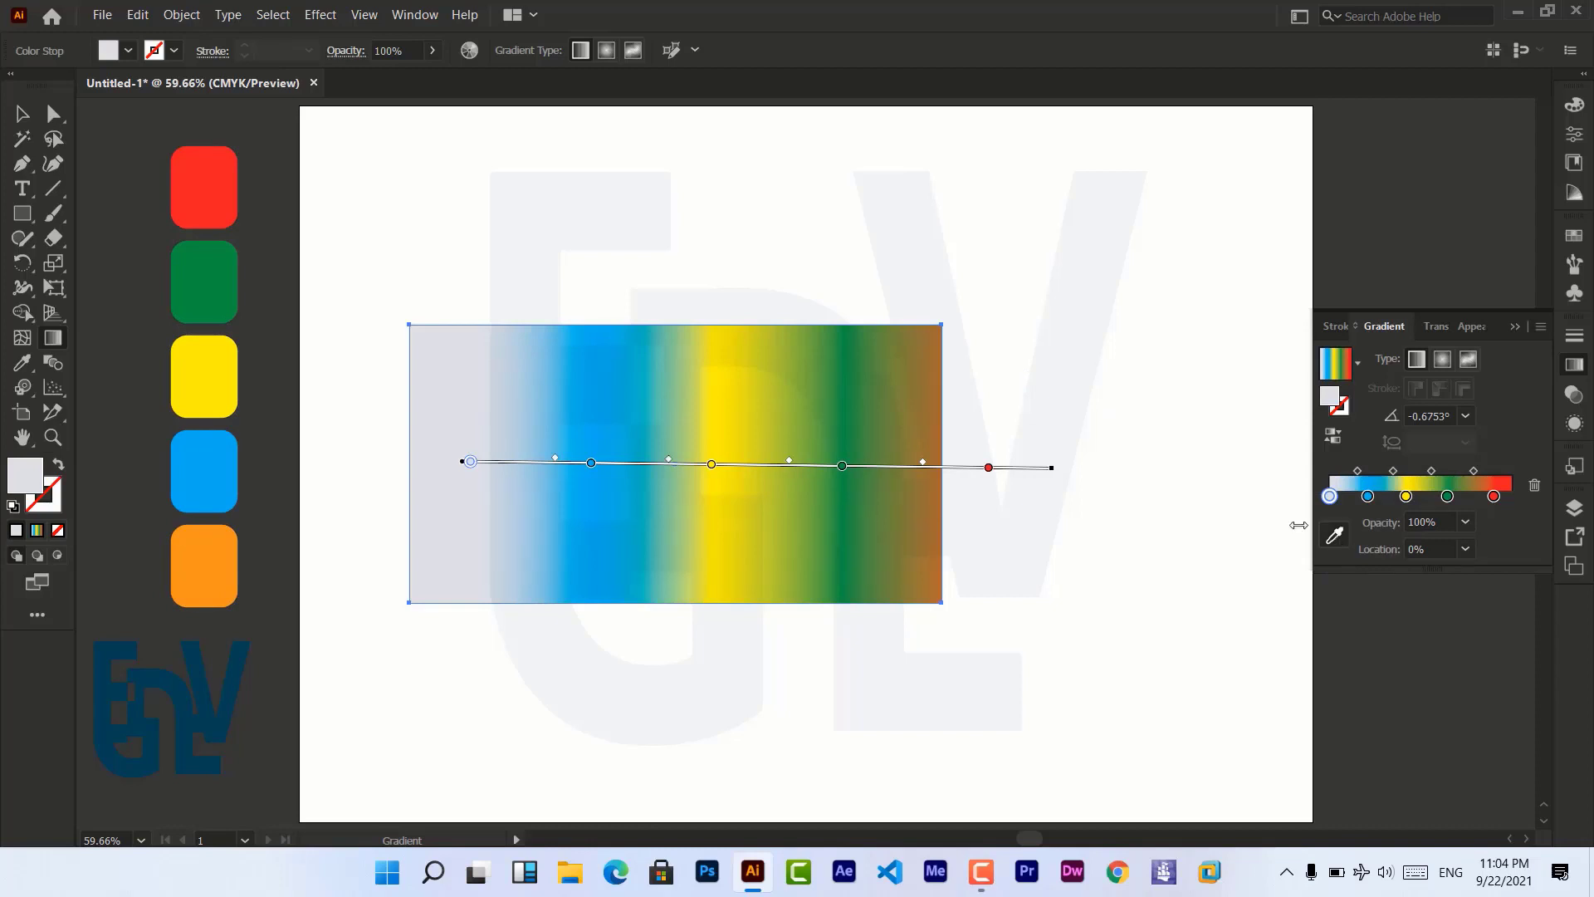
pyautogui.click(1334, 535)
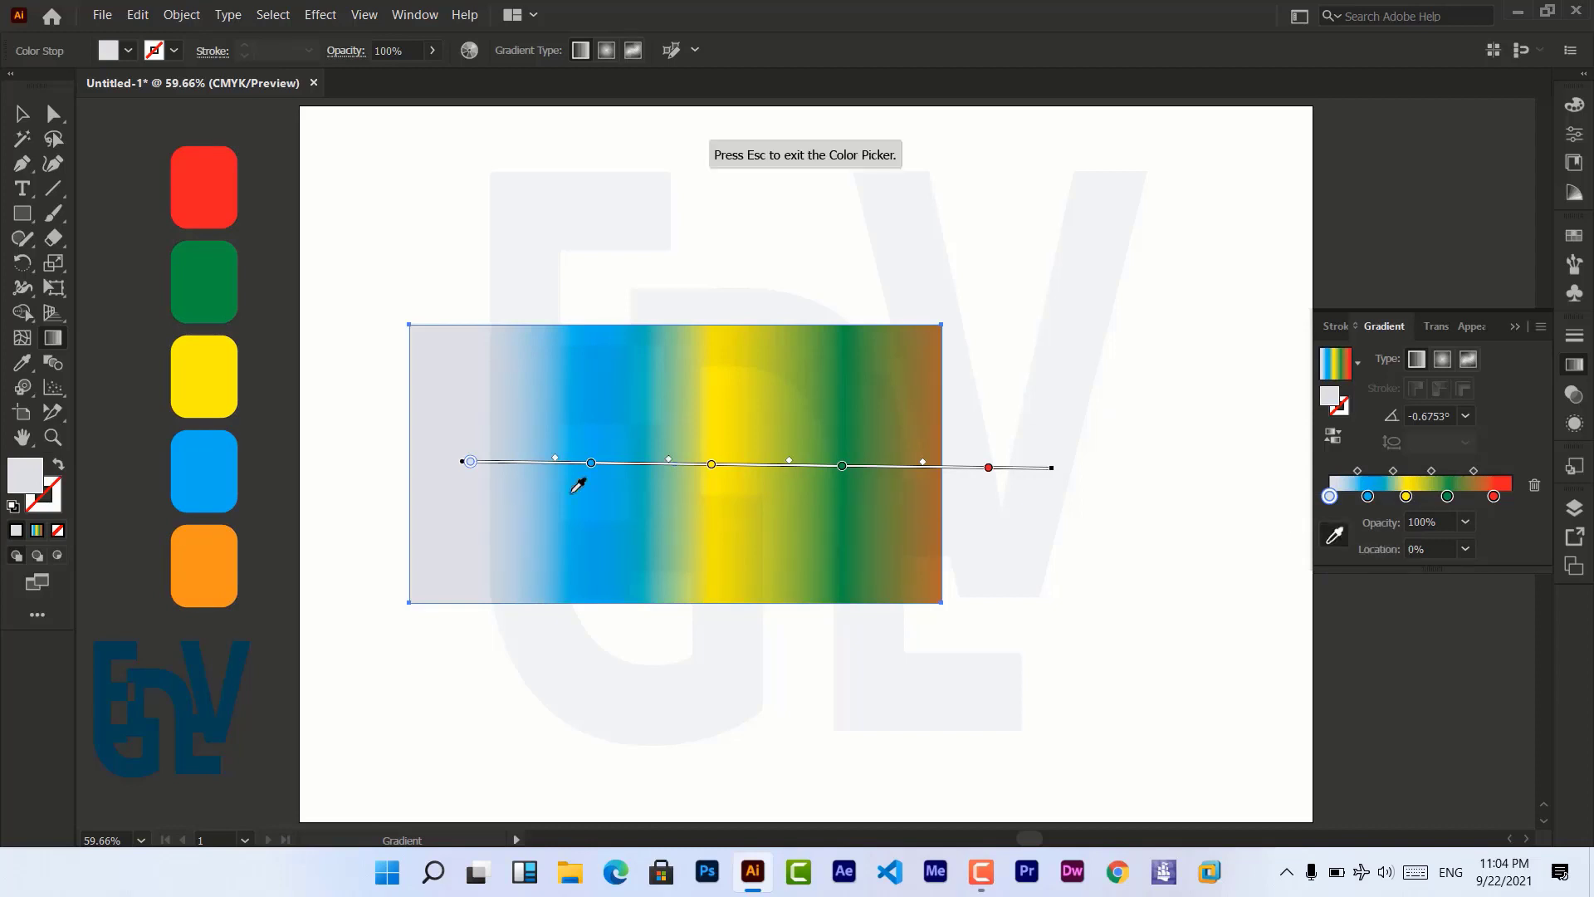
pyautogui.click(222, 552)
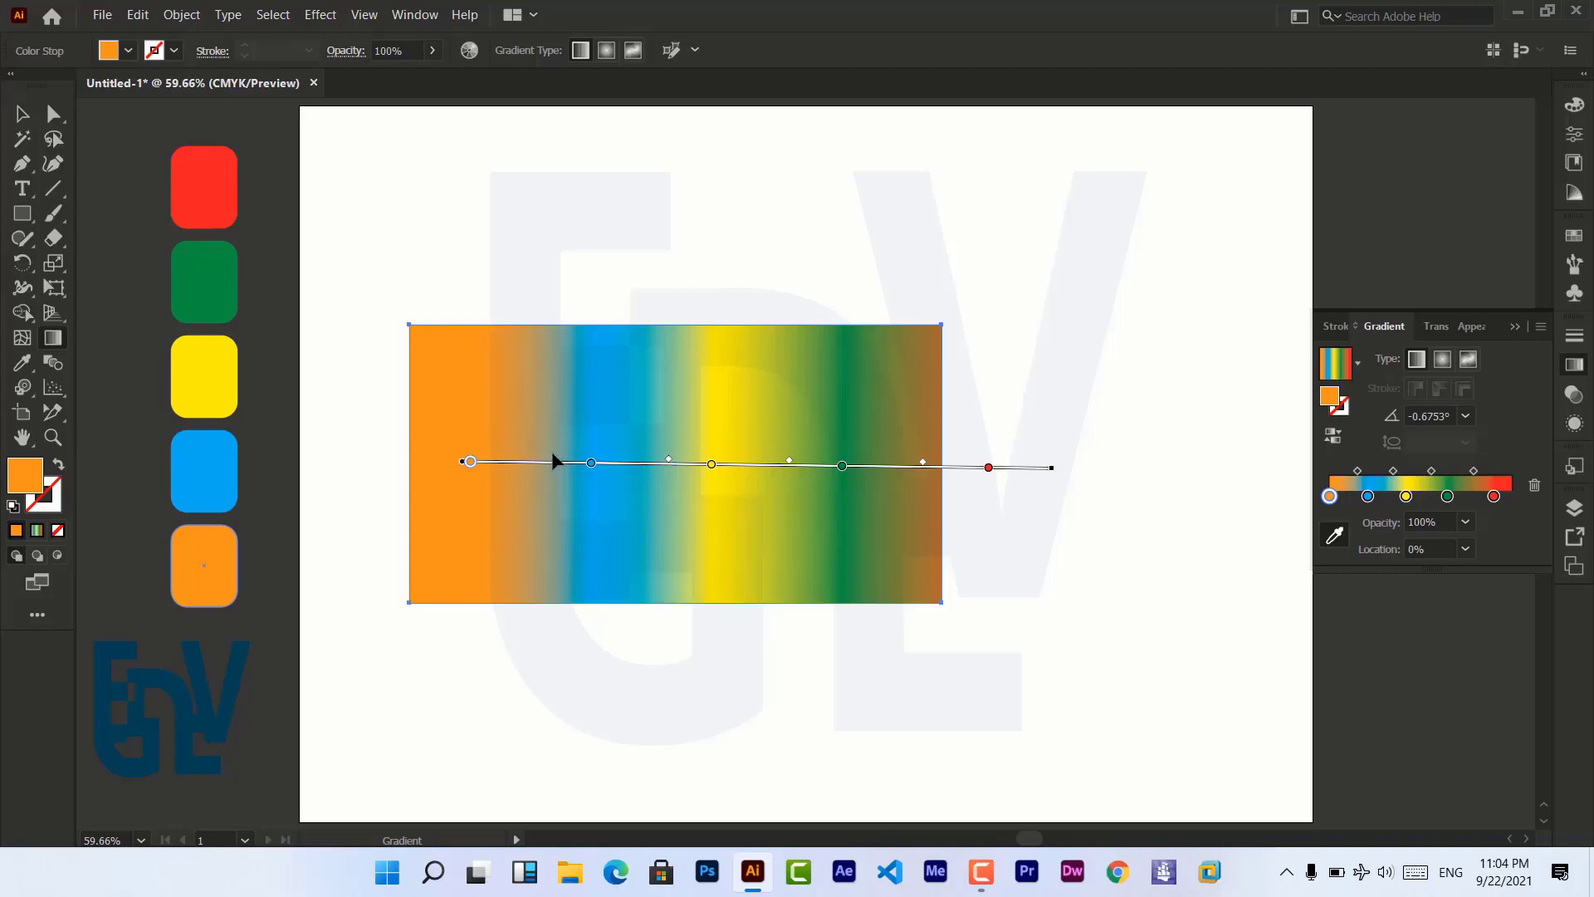
# Move the orange stop to about 4% and shift the blue-yellow, yellow-green and green-red midpoints toward the orange end.
pyautogui.moveTo(552, 459); pyautogui.dragTo(492, 462)
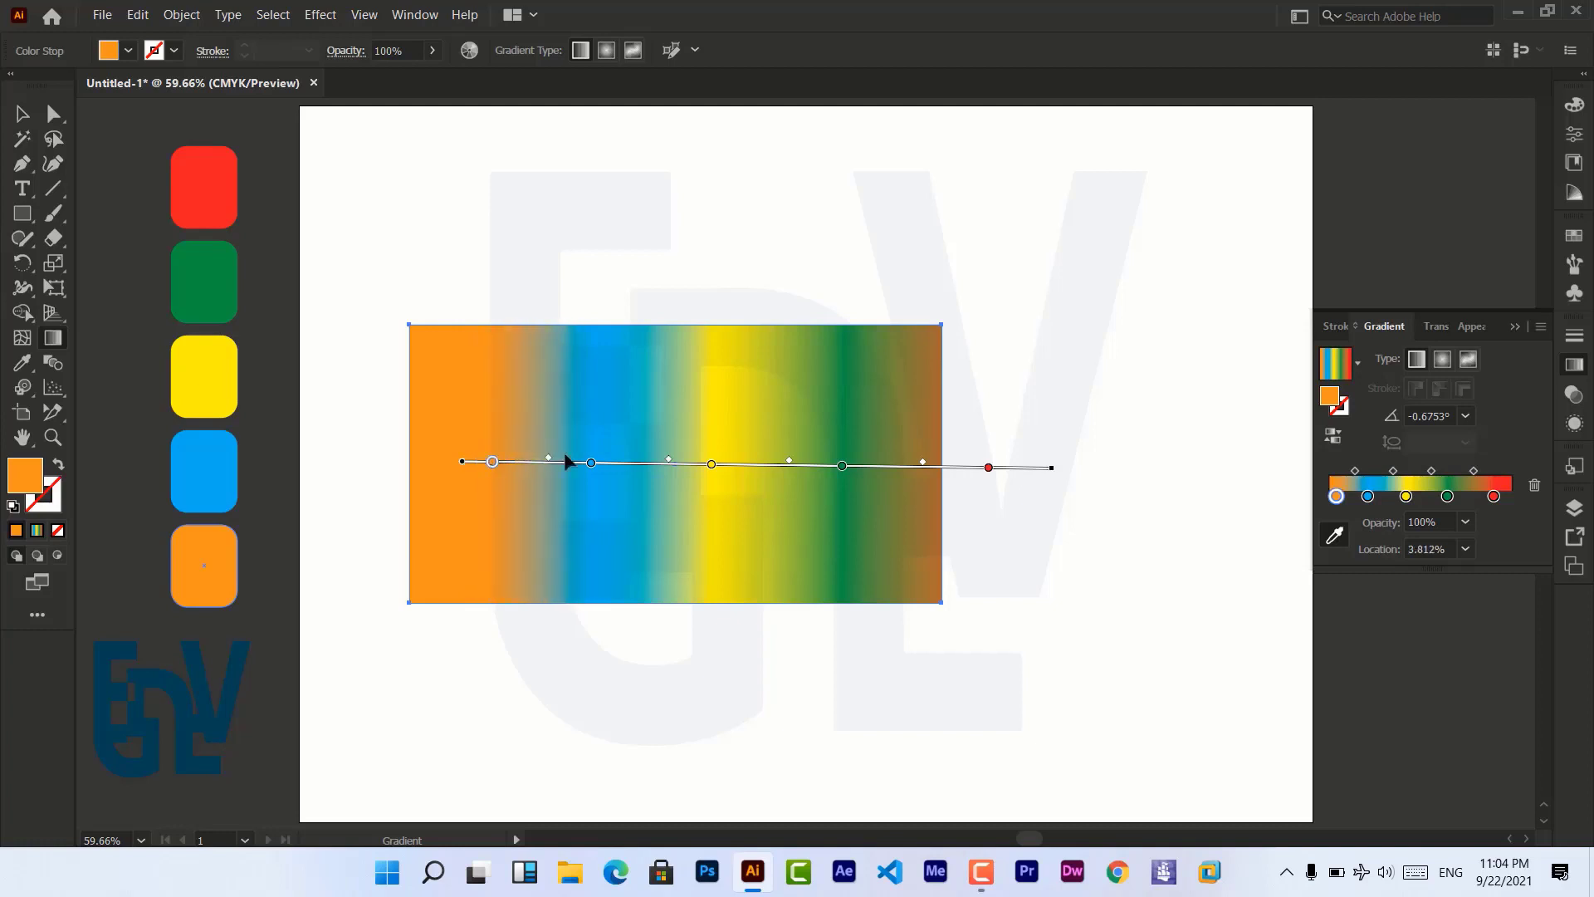
pyautogui.moveTo(671, 467)
pyautogui.mouseDown()
pyautogui.moveTo(644, 470)
pyautogui.moveTo(658, 467)
pyautogui.mouseUp()
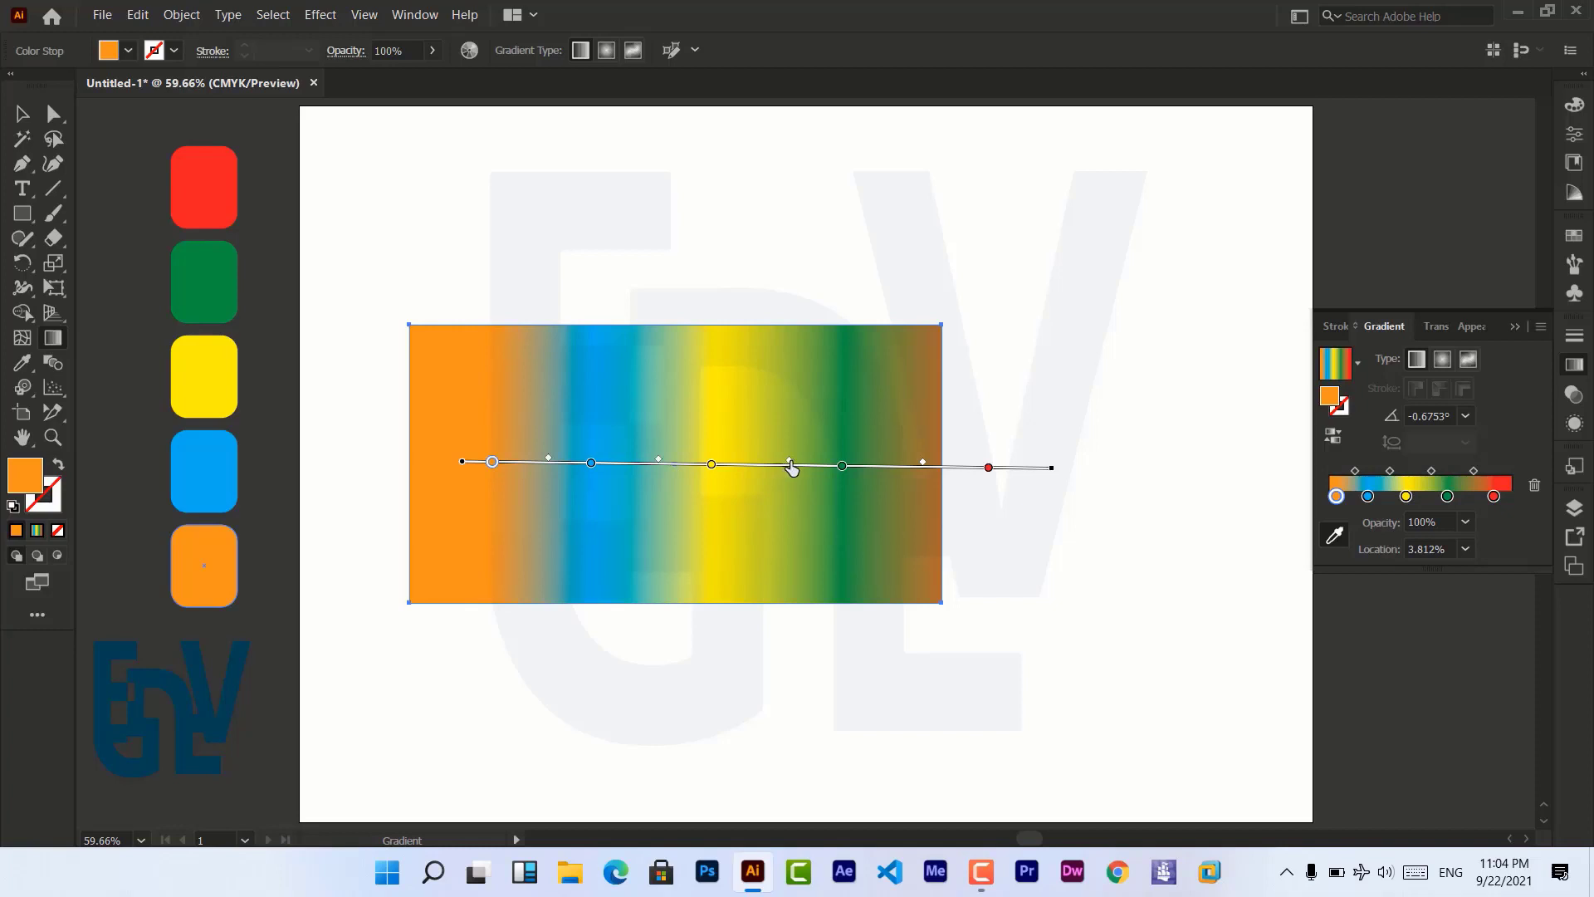
pyautogui.moveTo(788, 462)
pyautogui.mouseDown()
pyautogui.moveTo(814, 468)
pyautogui.moveTo(772, 471)
pyautogui.mouseUp()
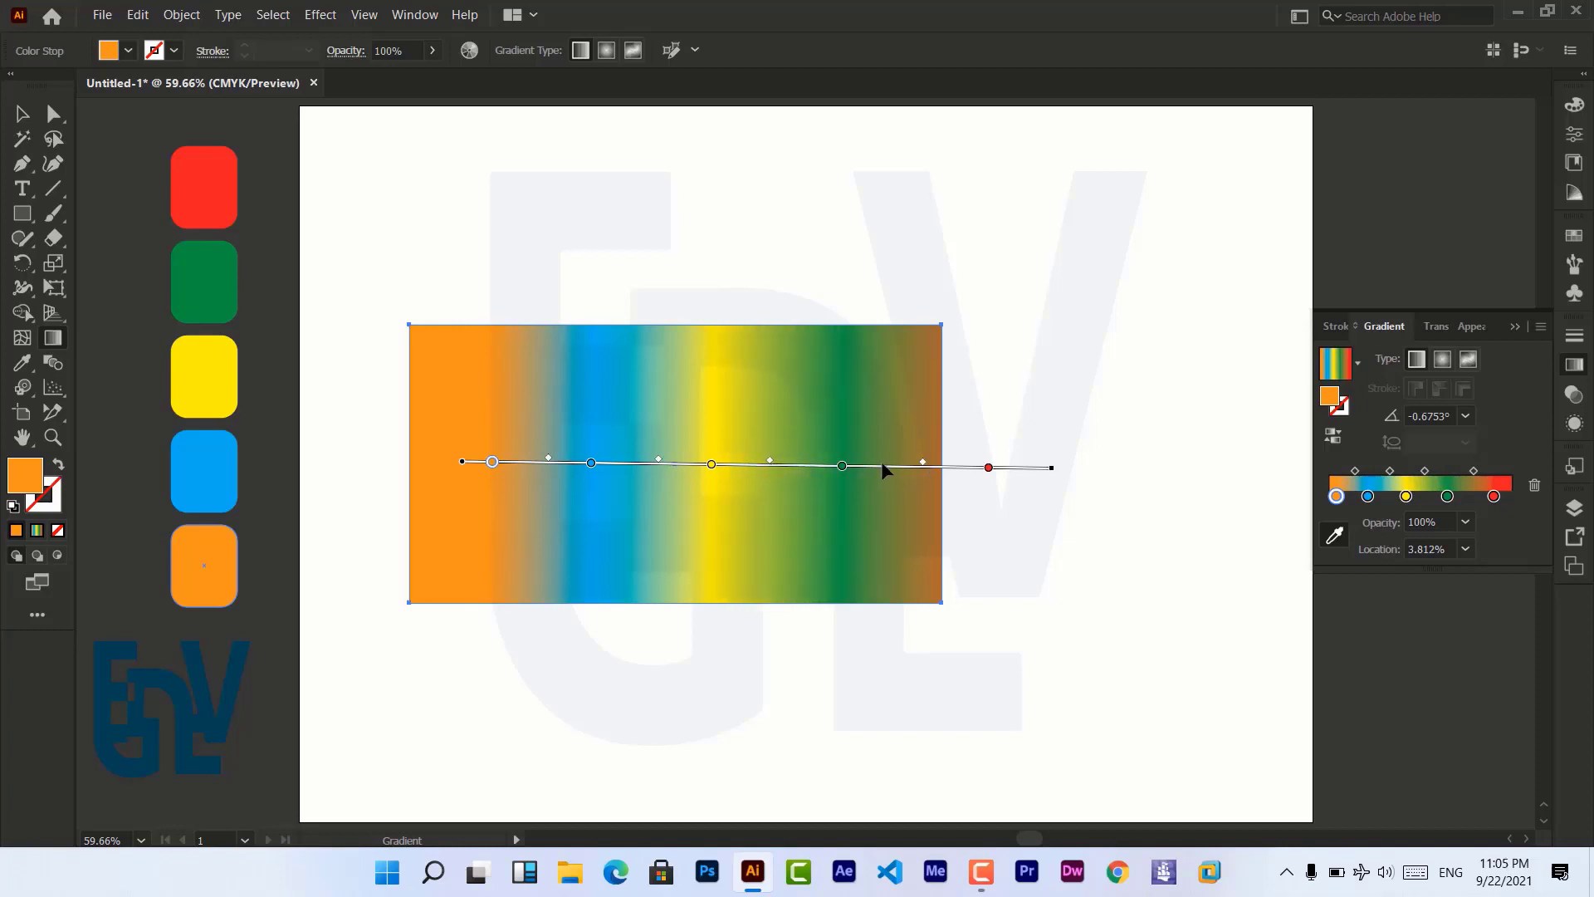
pyautogui.moveTo(925, 469); pyautogui.dragTo(899, 470)
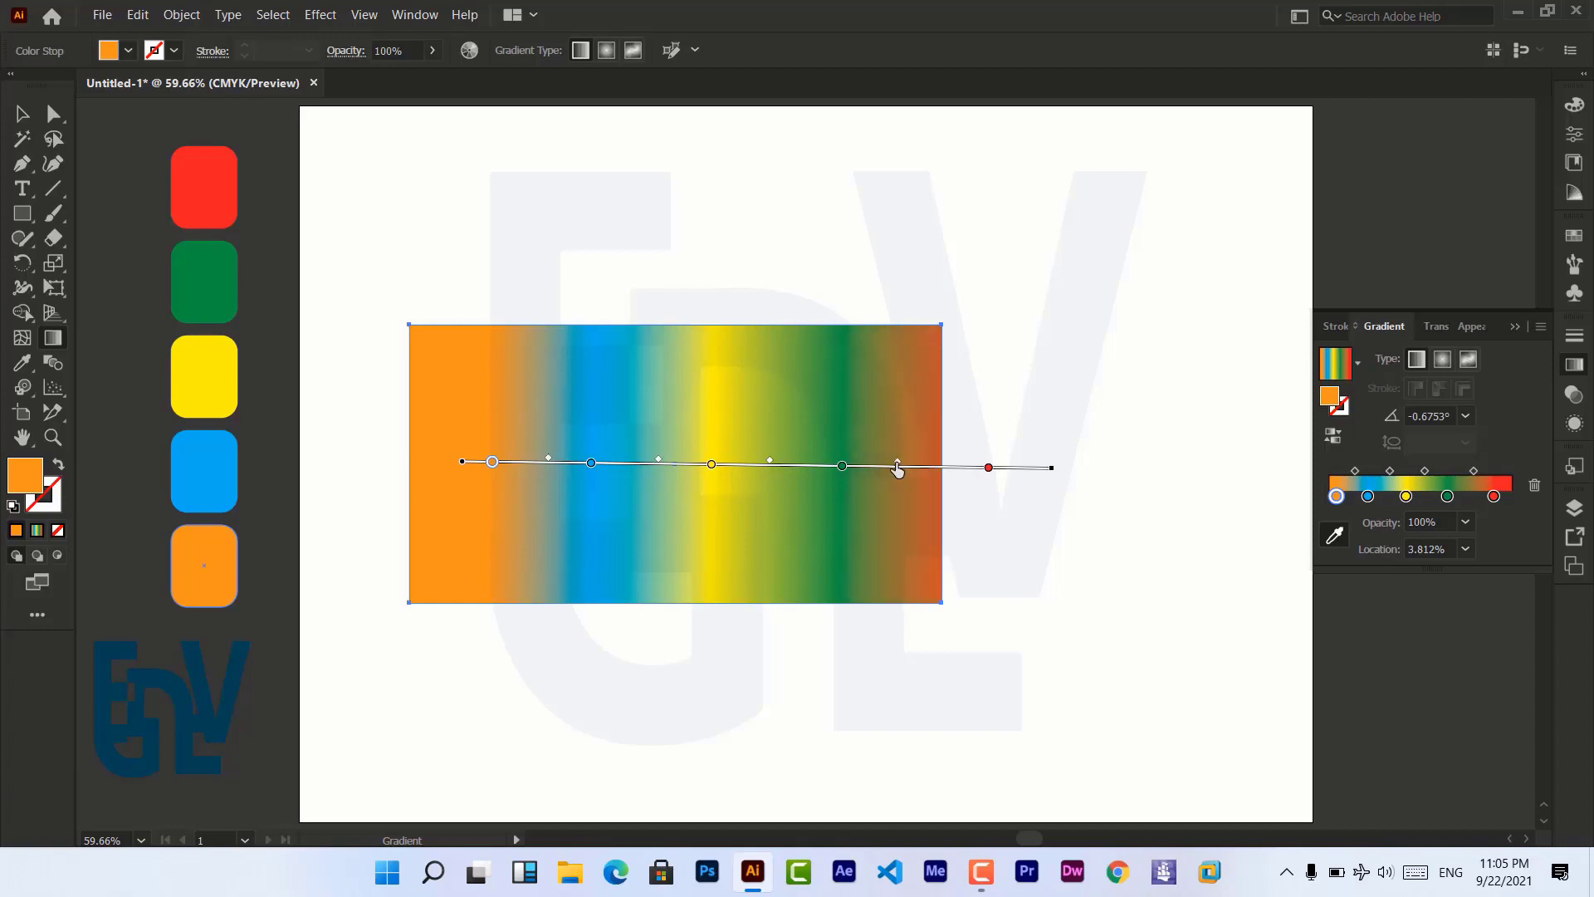
# Add a stop at about 52.5% between yellow and green, move the yellow stop to about 37%, and deselect the rectangle.
pyautogui.click(780, 467)
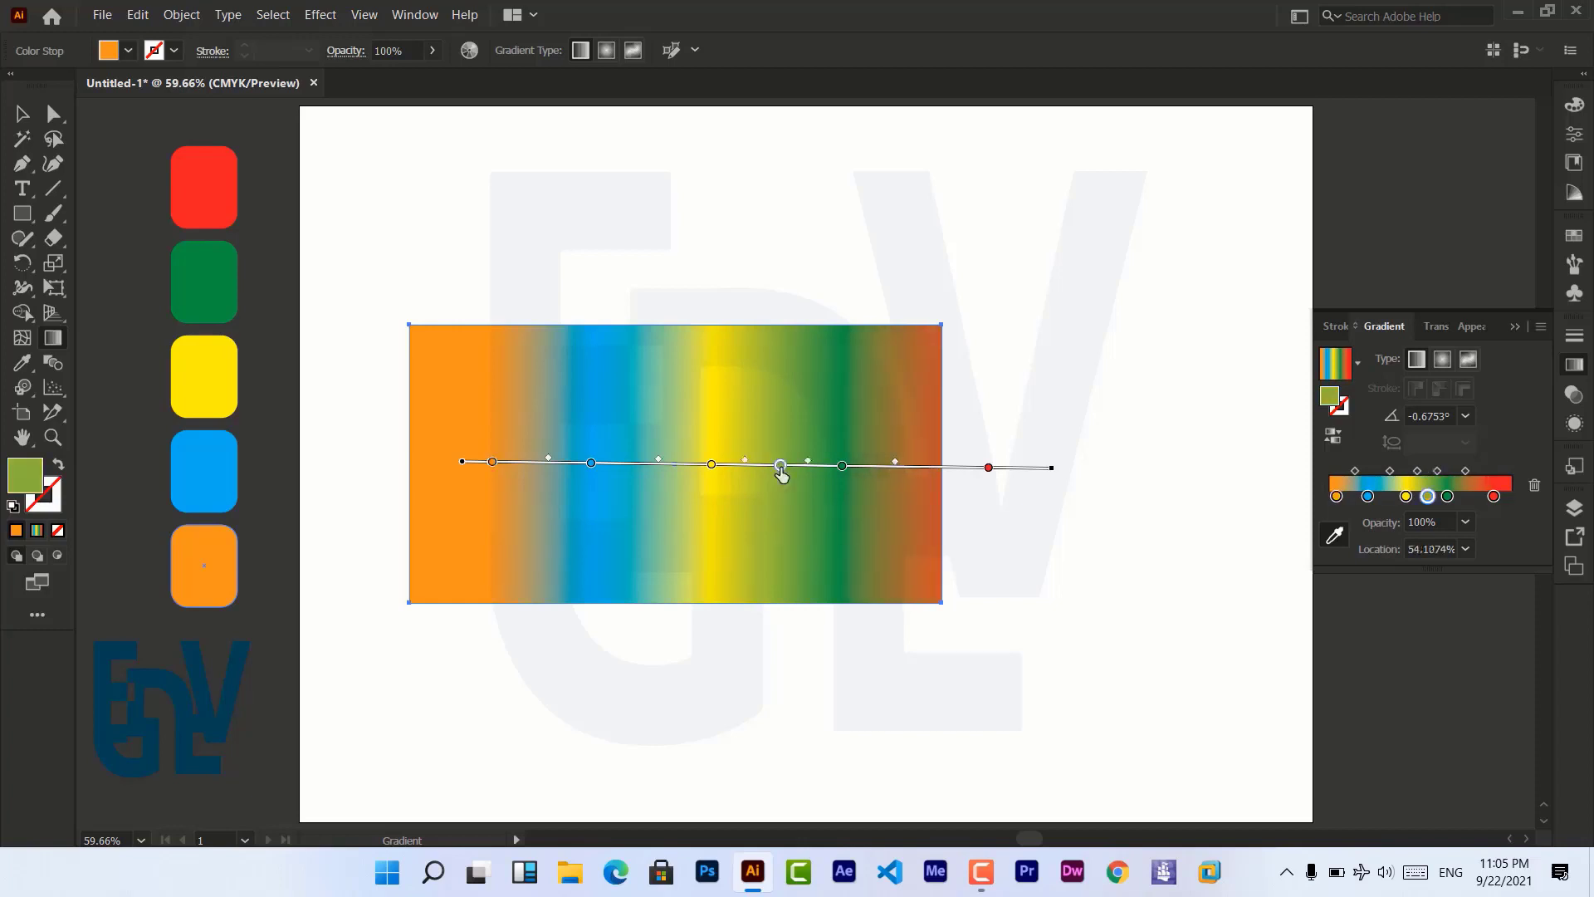
pyautogui.moveTo(782, 467); pyautogui.dragTo(685, 465)
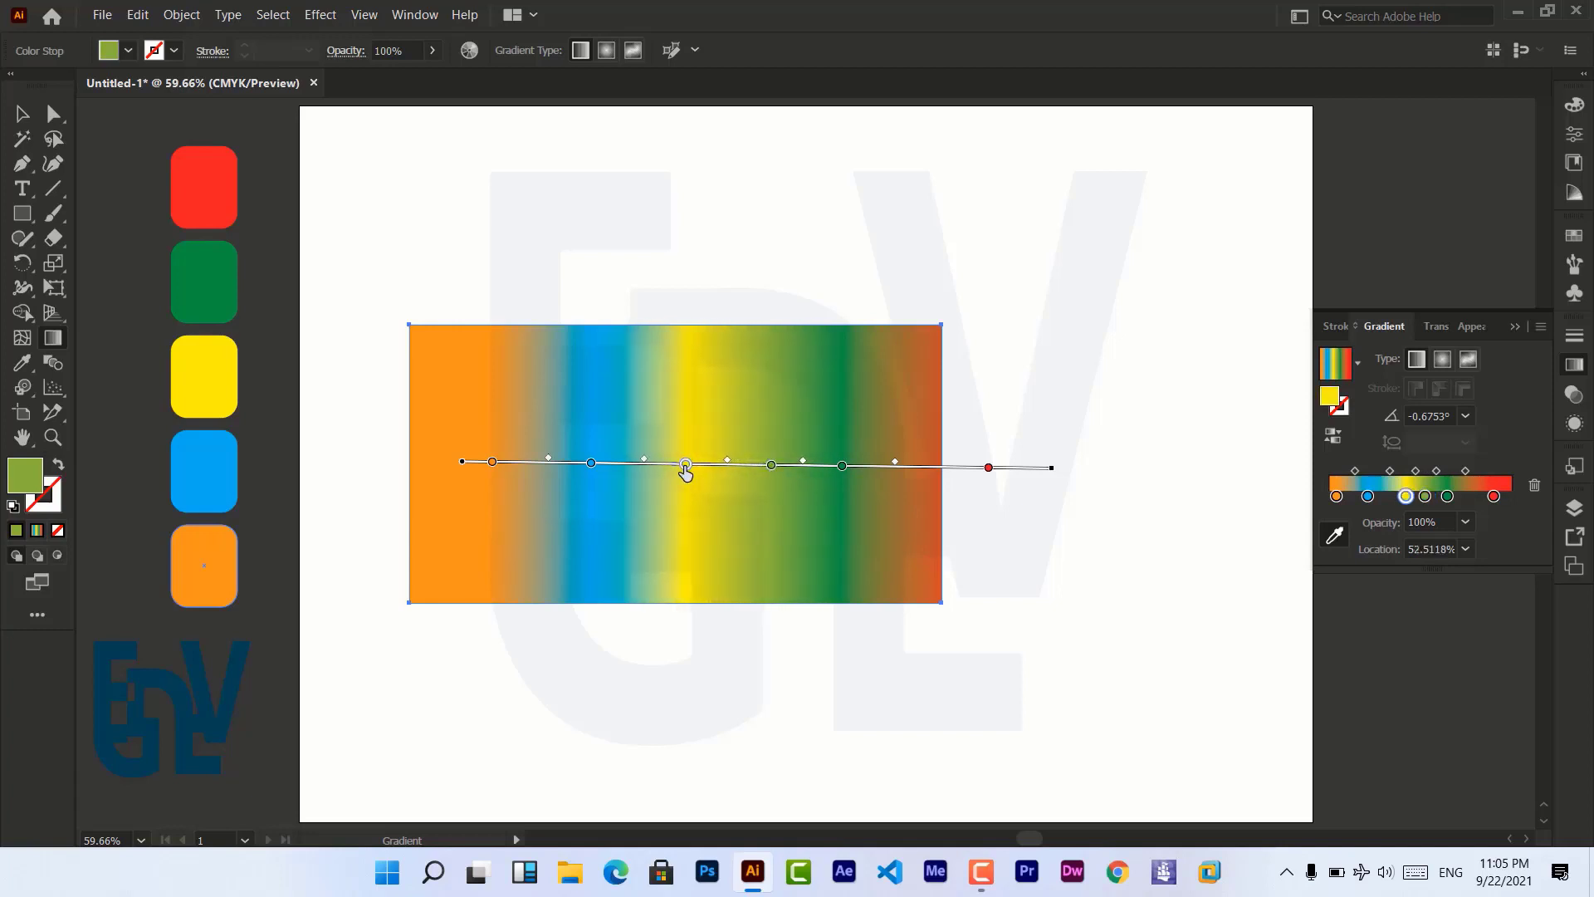
pyautogui.click(23, 113)
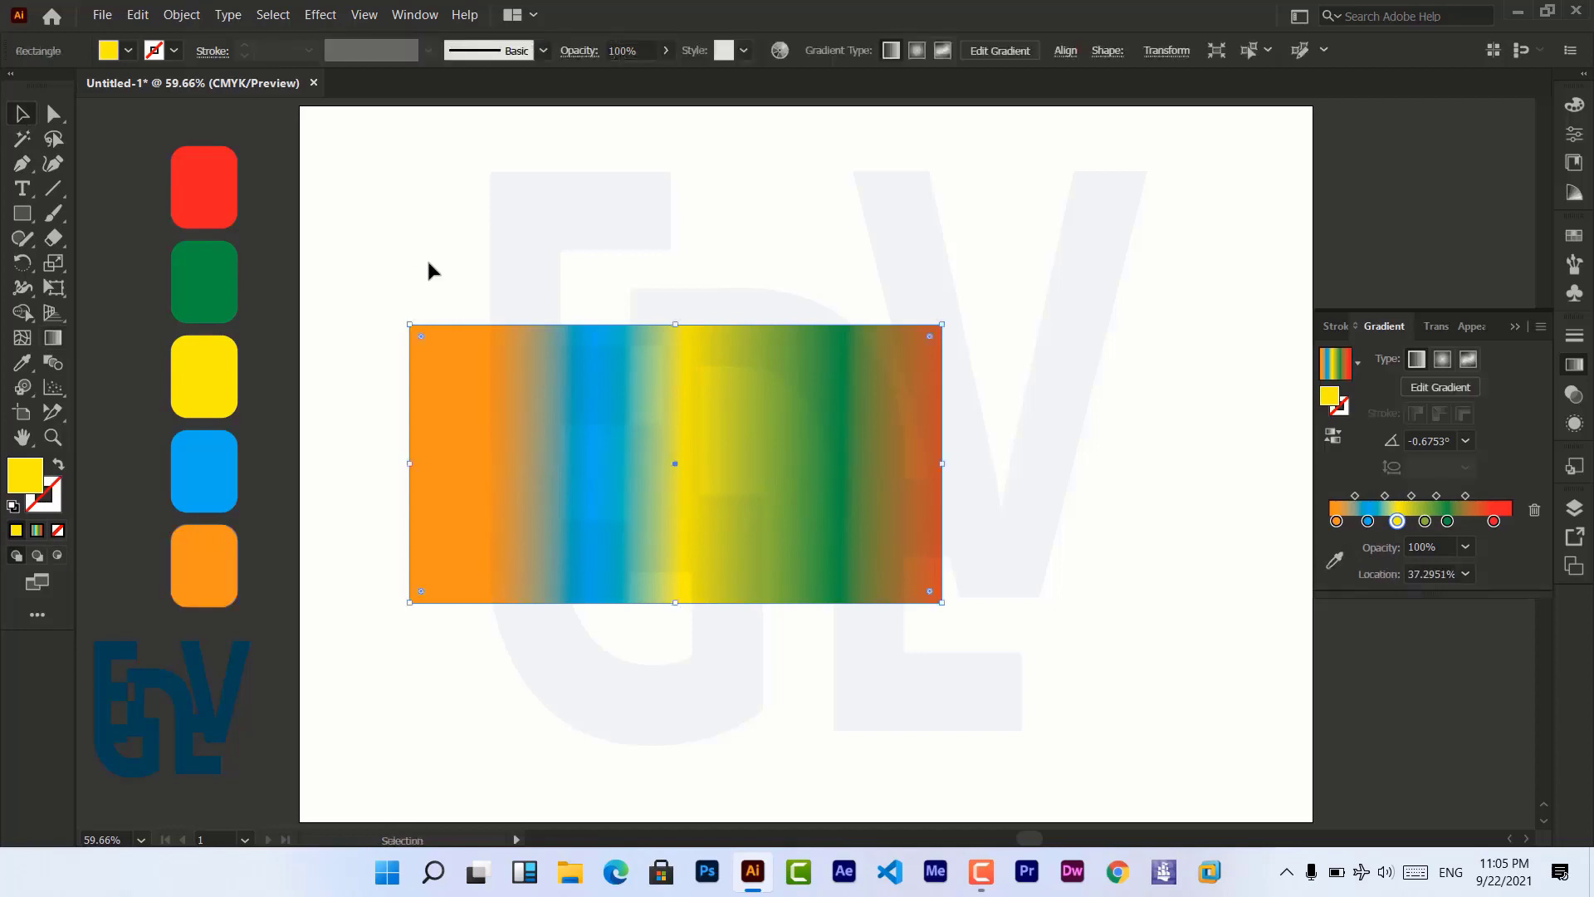
pyautogui.click(426, 258)
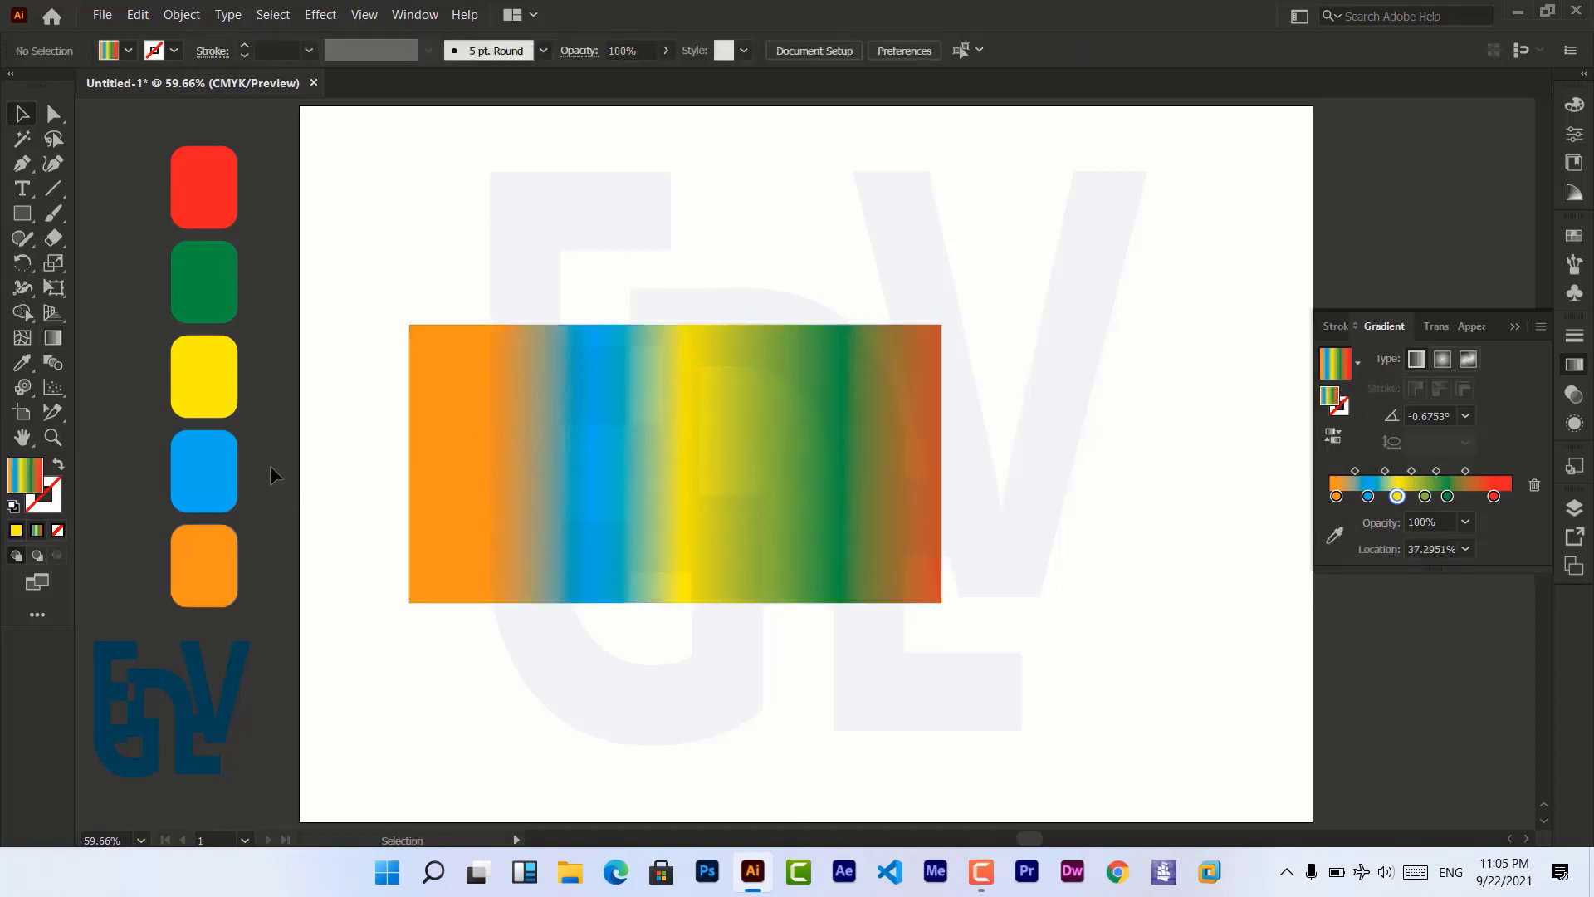
# Delete the column of rounded rectangles and the wide gradient rectangle, and close the gradient settings.
pyautogui.moveTo(125, 127); pyautogui.dragTo(249, 631)
pyautogui.press('Delete')
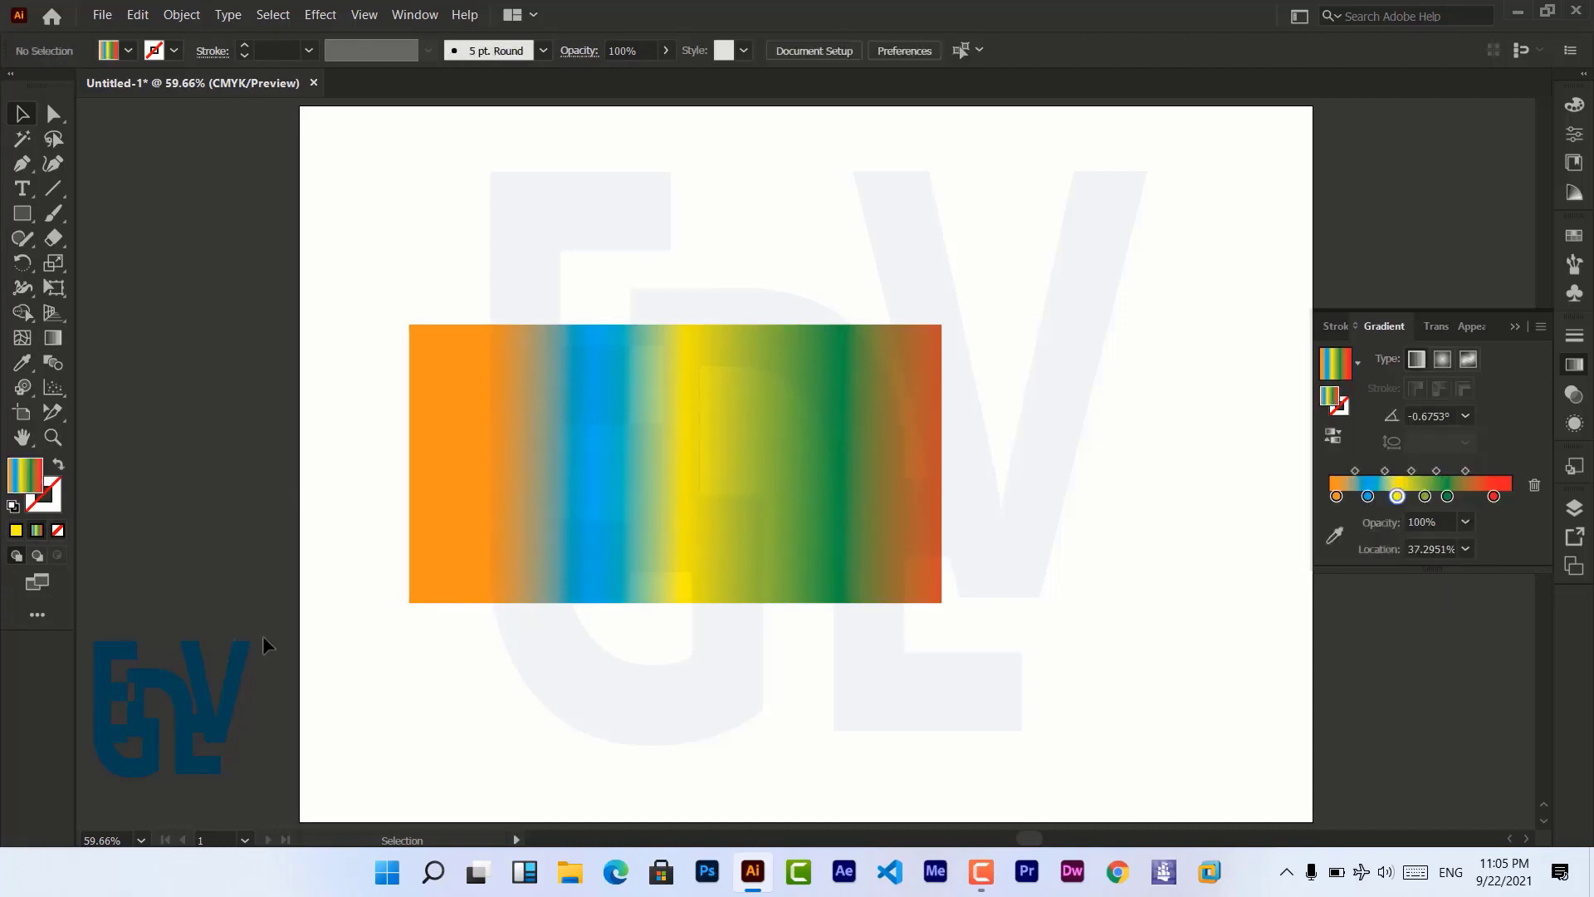
pyautogui.click(518, 483)
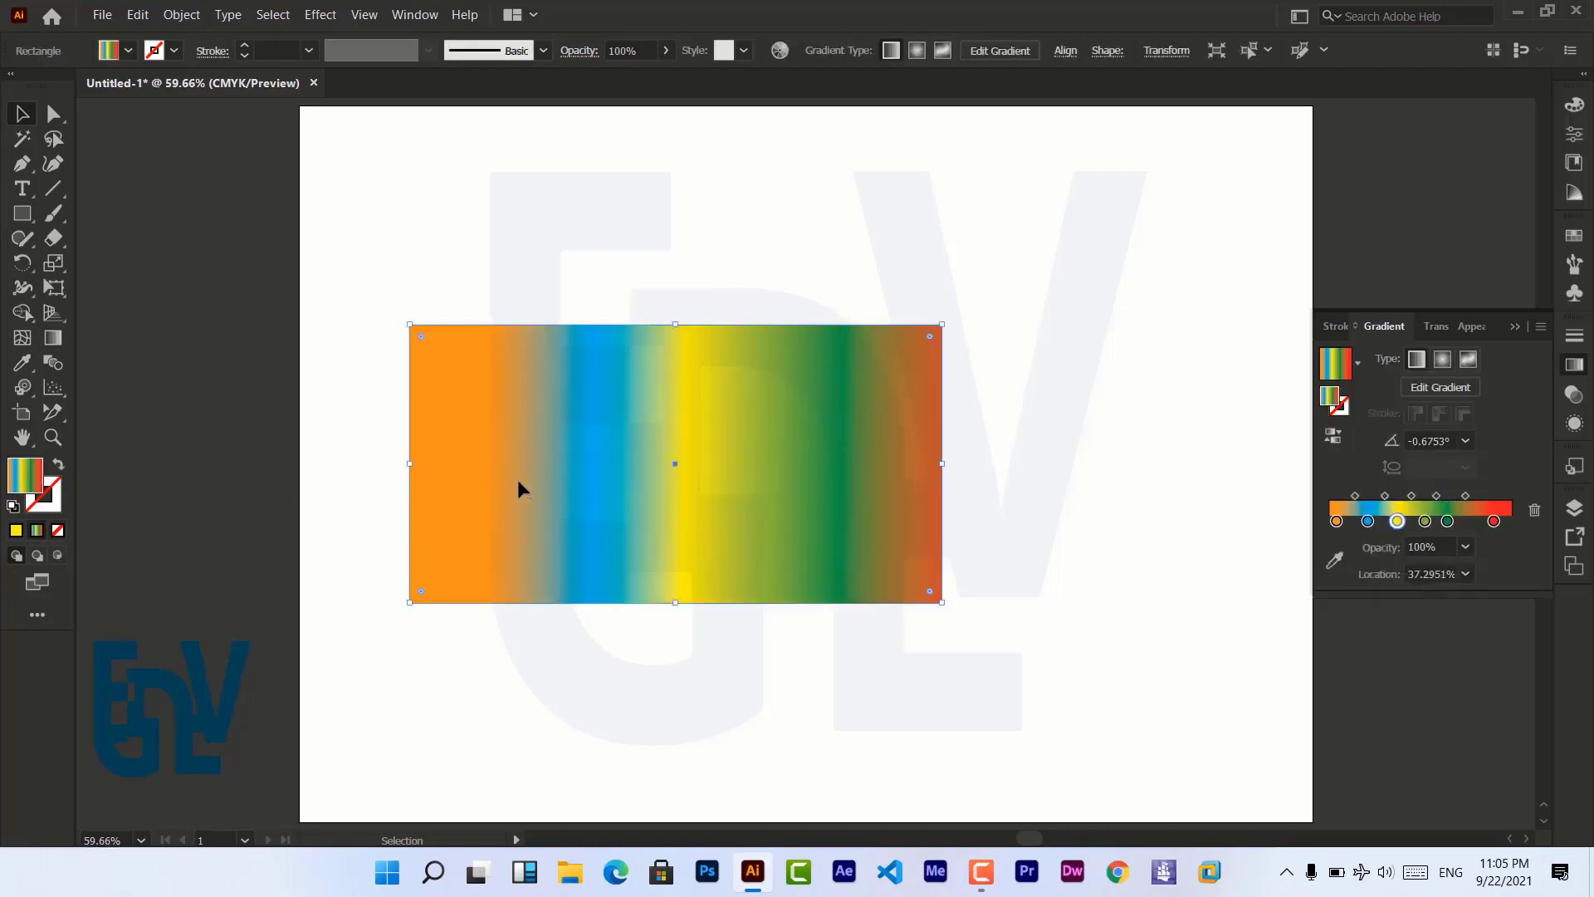
pyautogui.press('Delete')
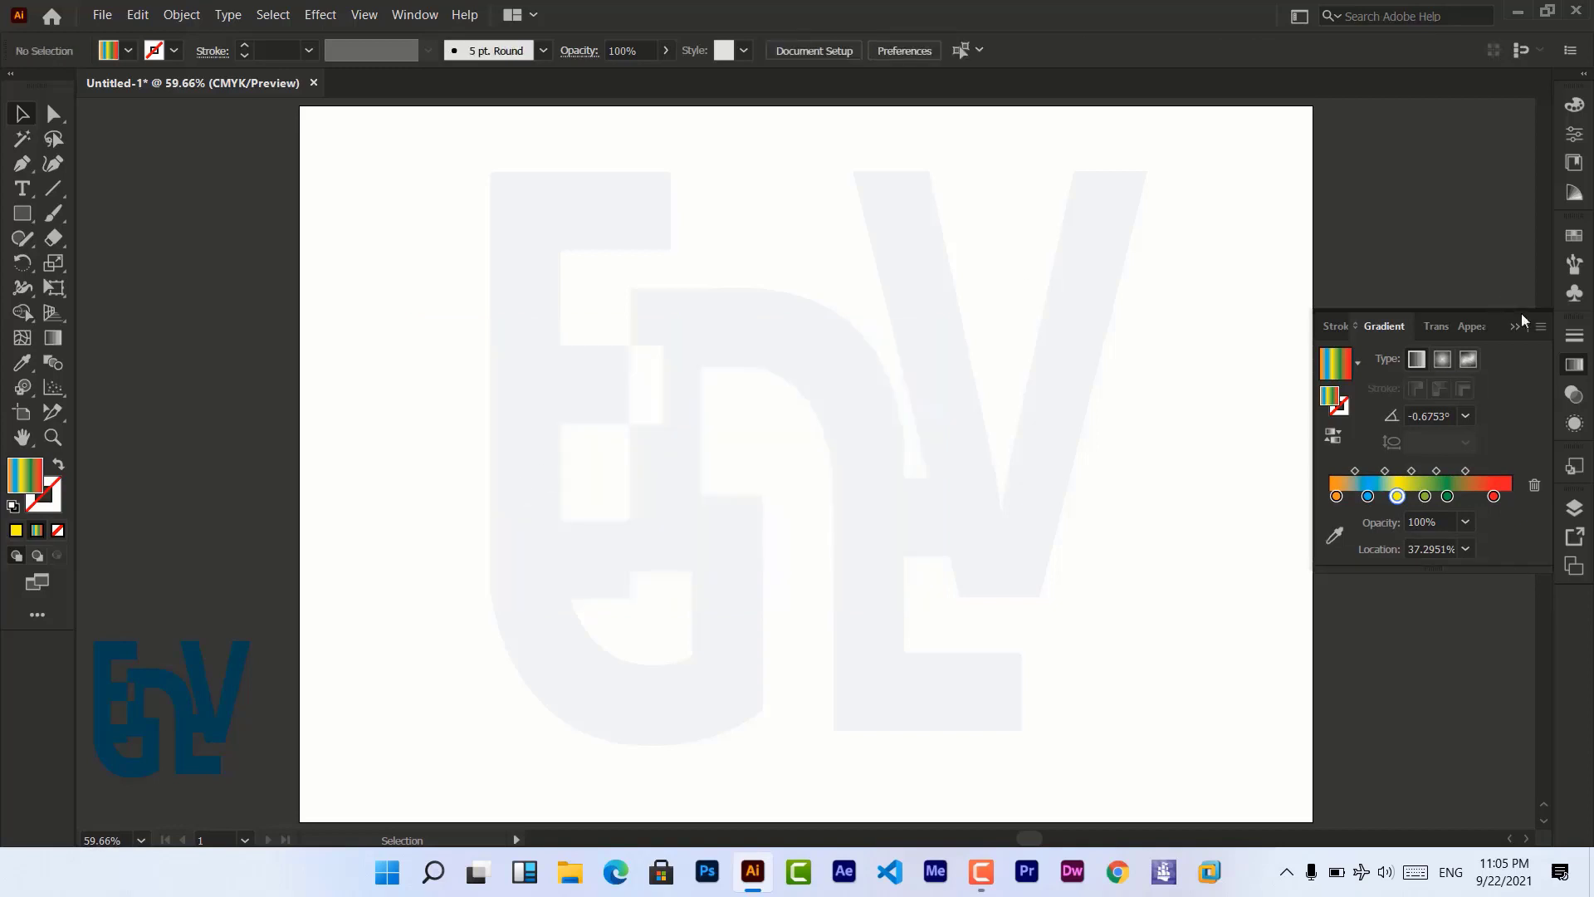
pyautogui.click(1516, 328)
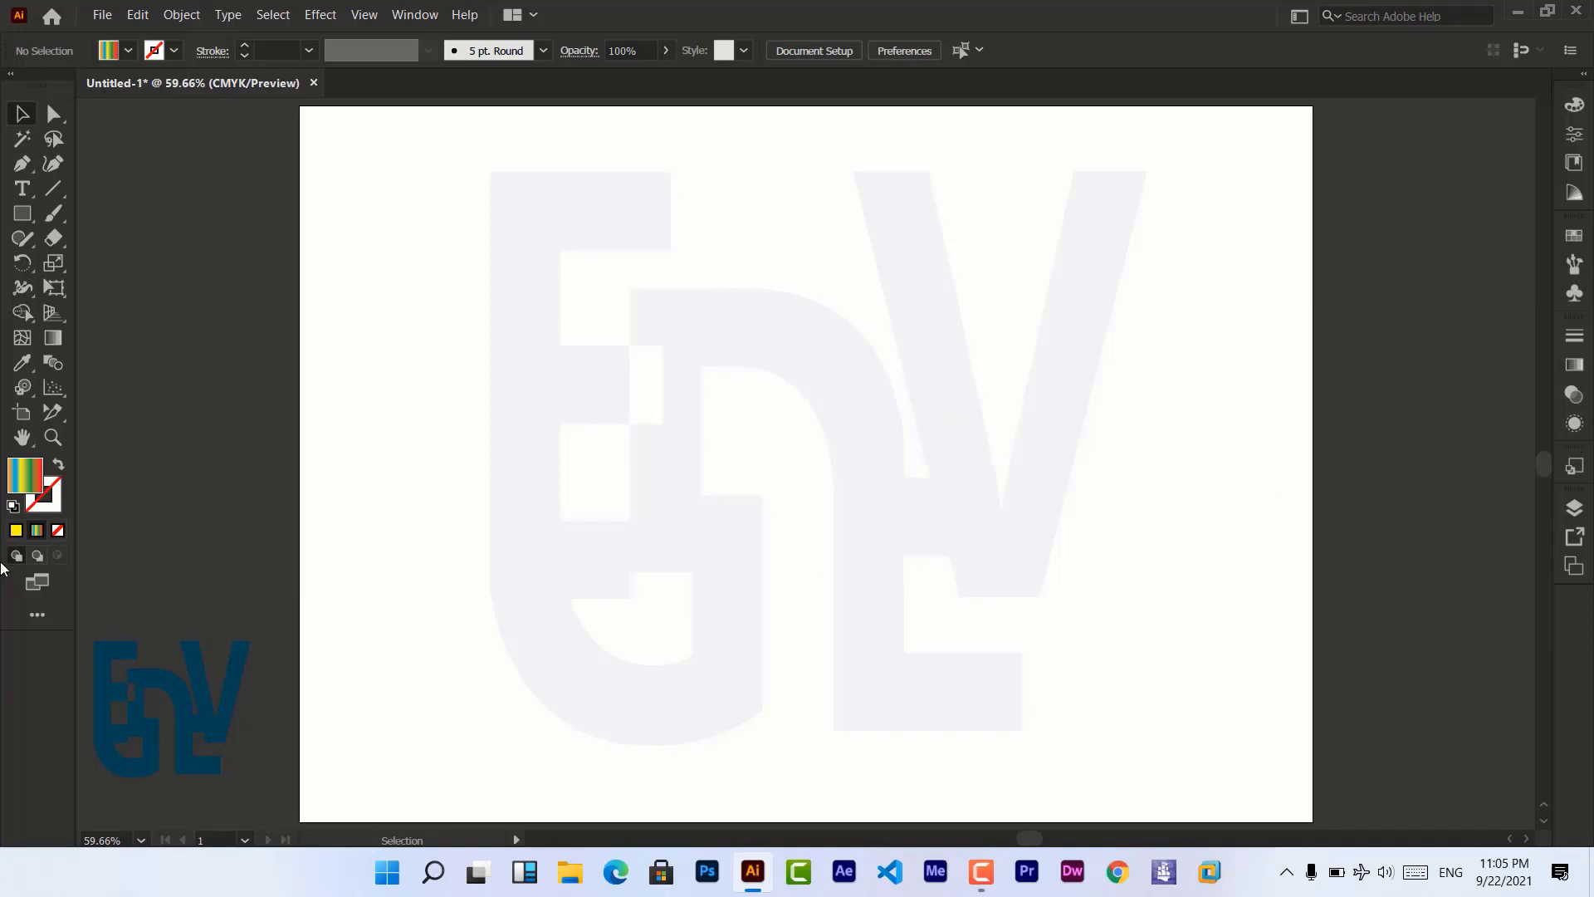
pyautogui.hotkey('ctrl', 'p')
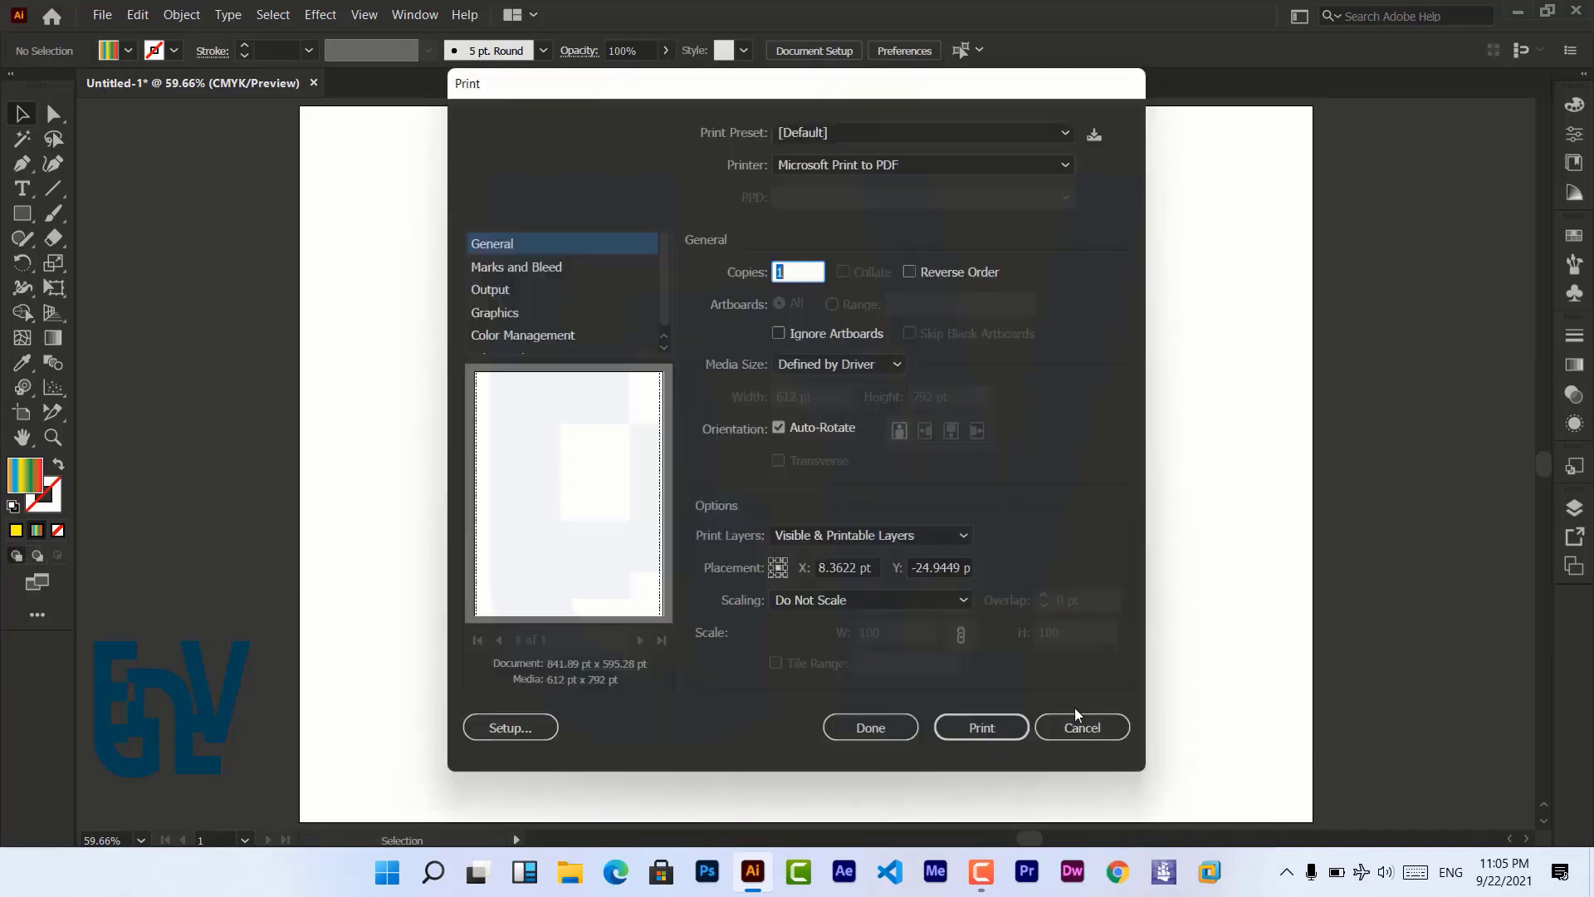
pyautogui.click(1081, 729)
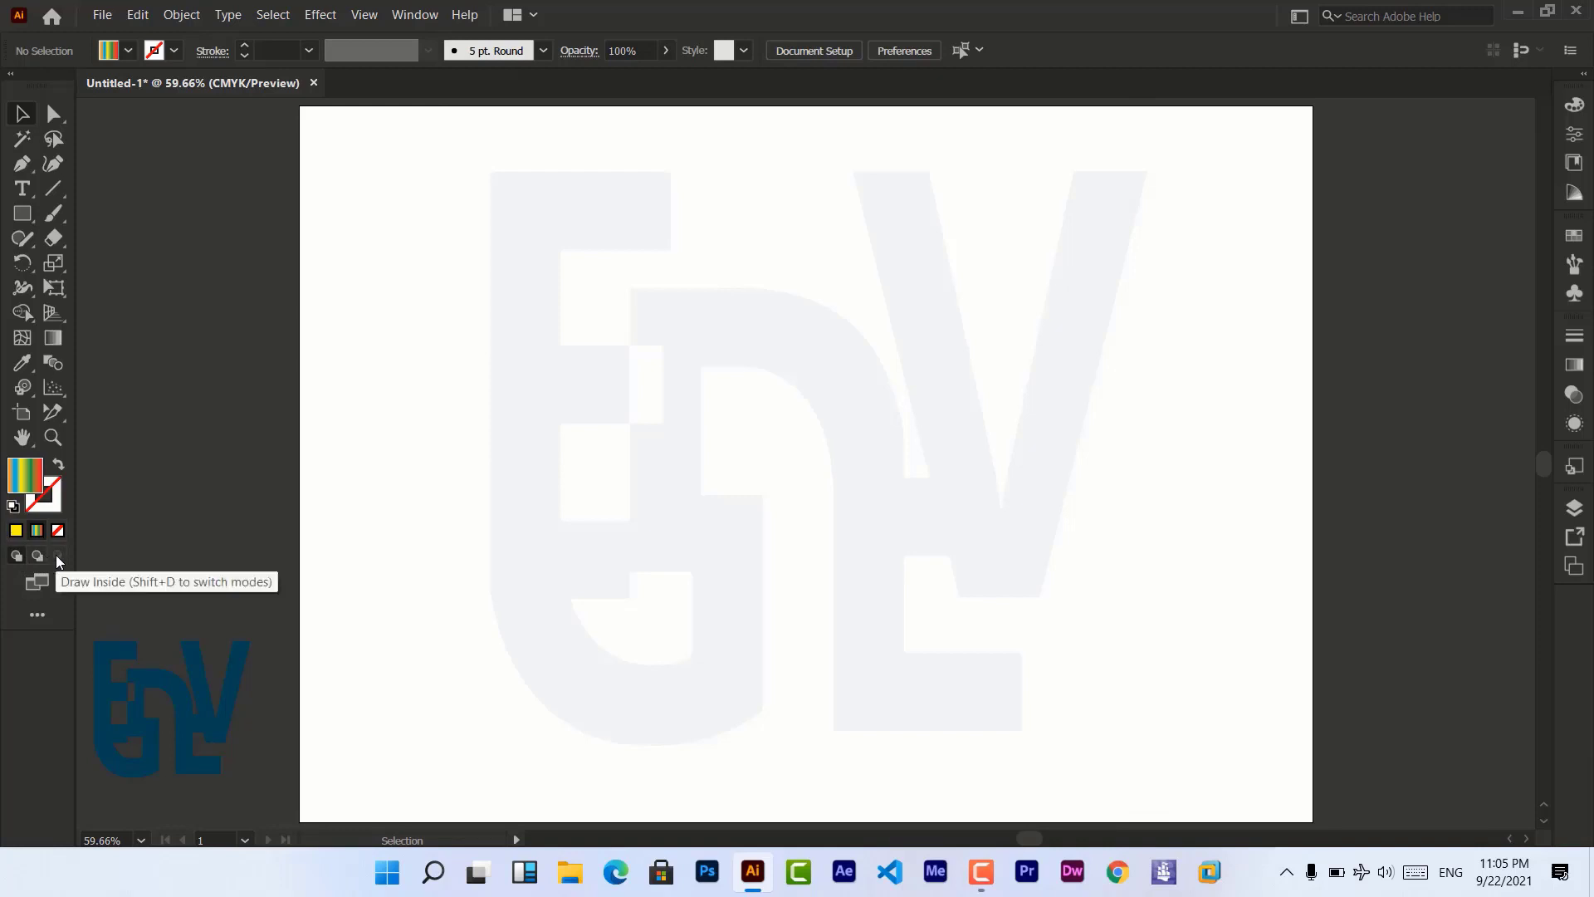
# Draw a nearly square rectangle over the E of the watermark, fill it yellow, and turn on Draw Inside mode for it.
pyautogui.click(18, 214)
pyautogui.moveTo(455, 291); pyautogui.dragTo(648, 502)
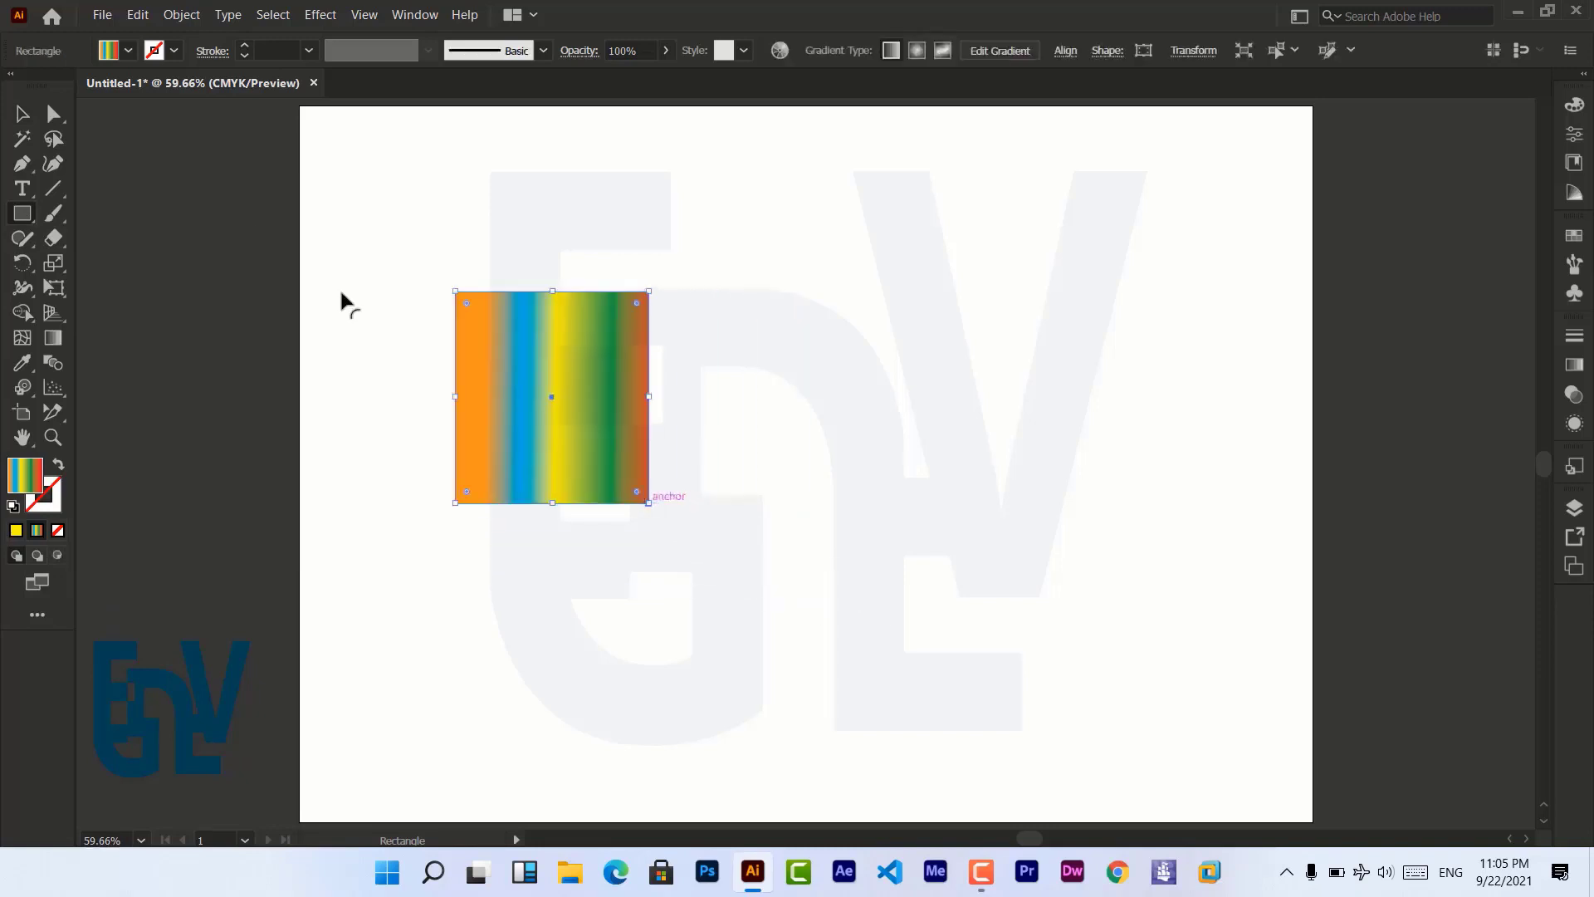
pyautogui.click(128, 50)
pyautogui.click(88, 85)
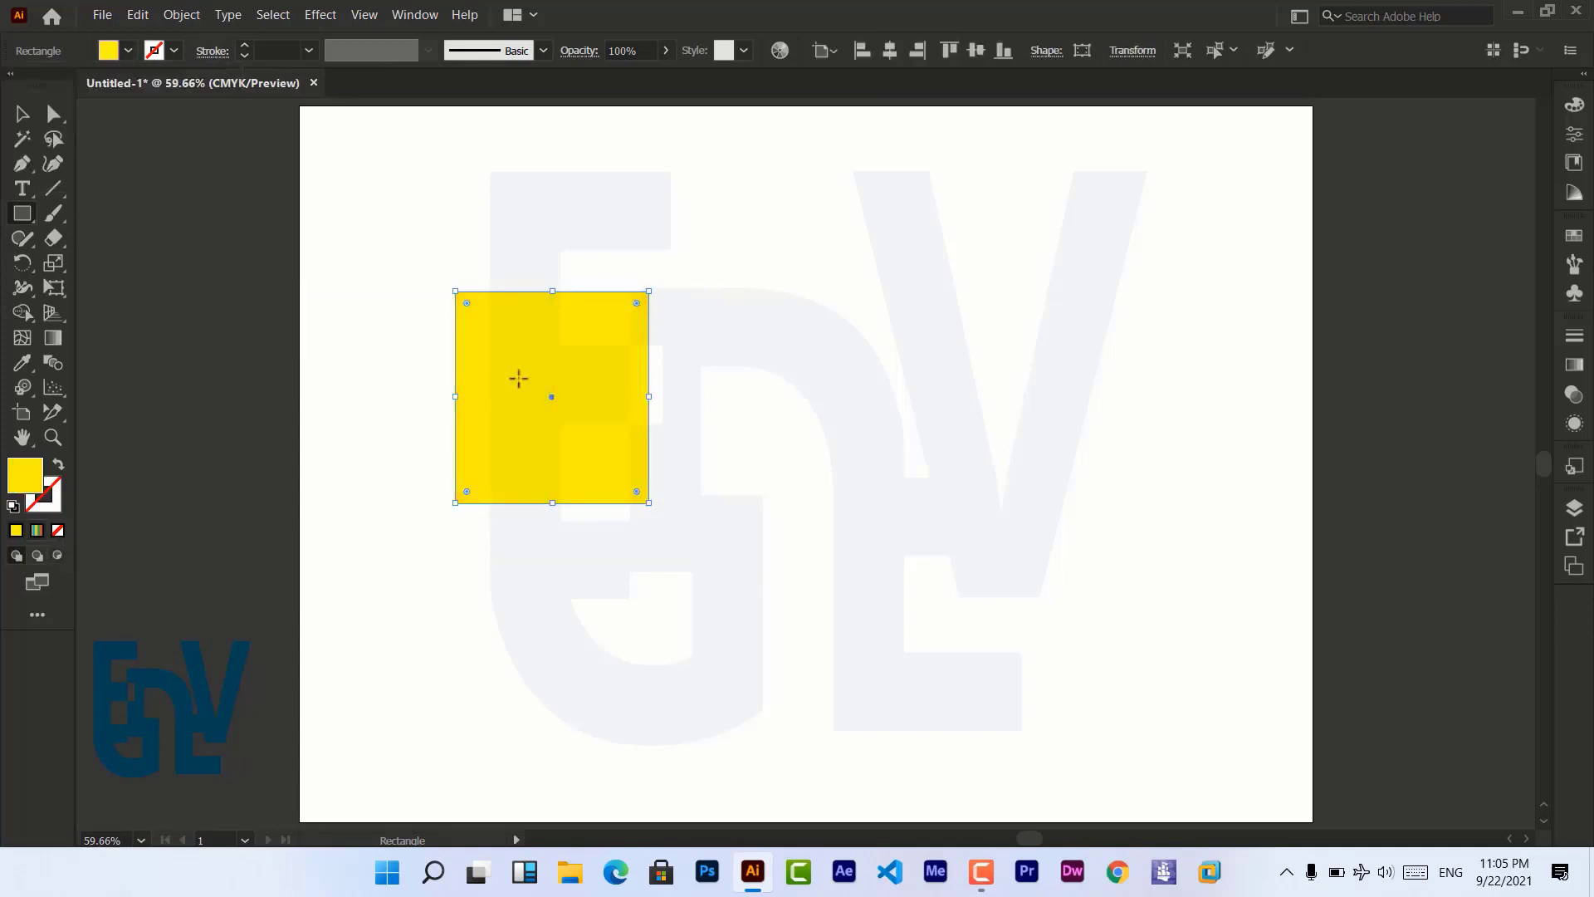
pyautogui.click(22, 114)
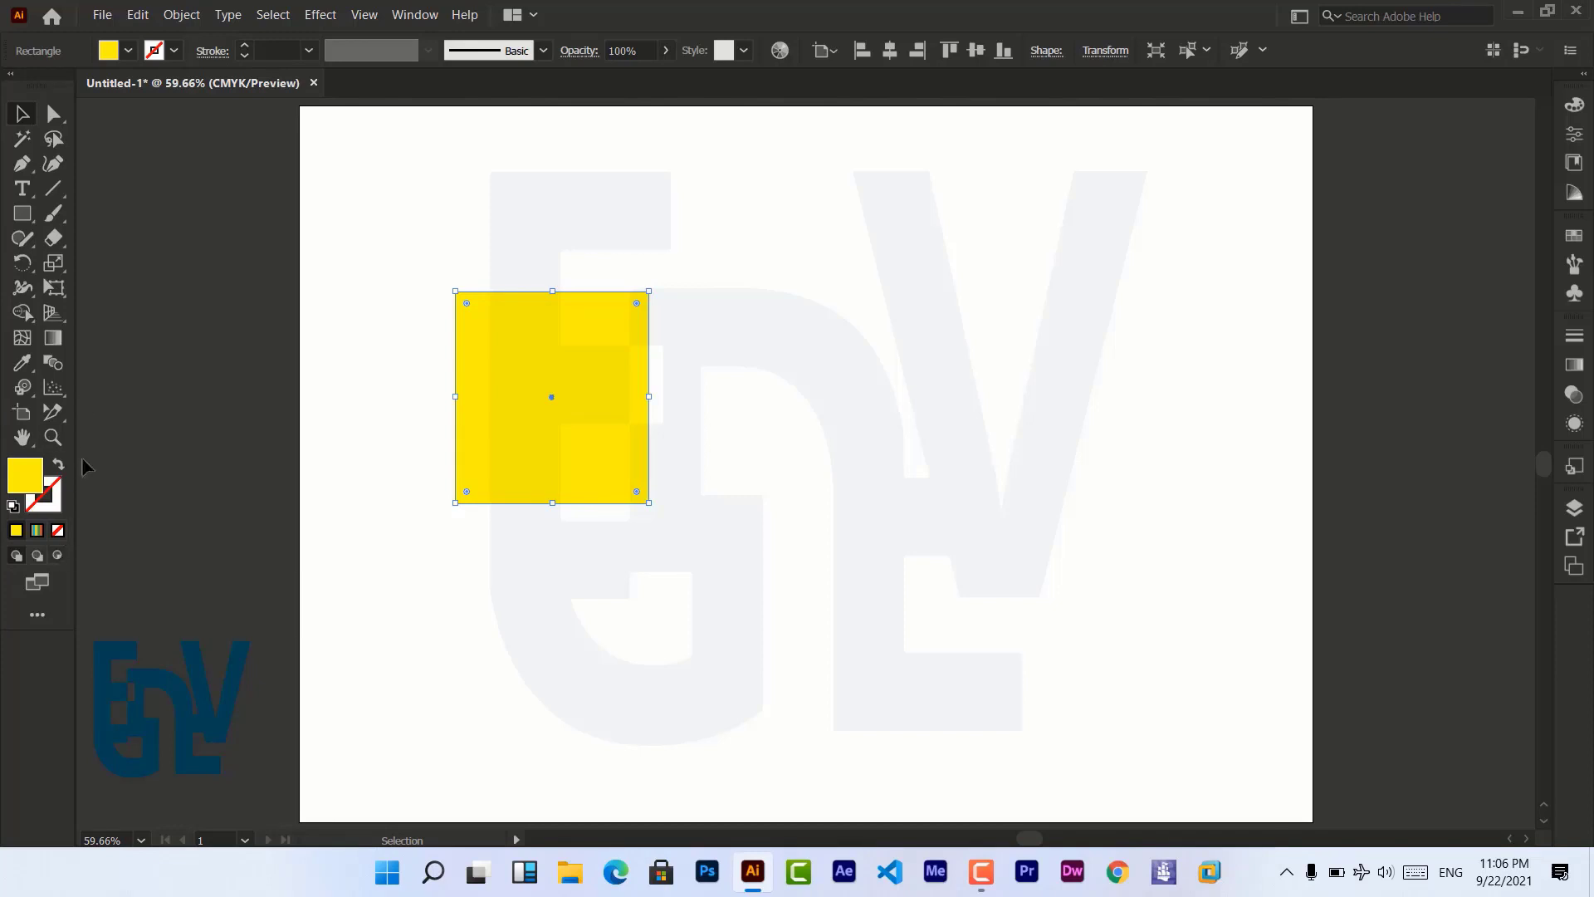
pyautogui.click(59, 555)
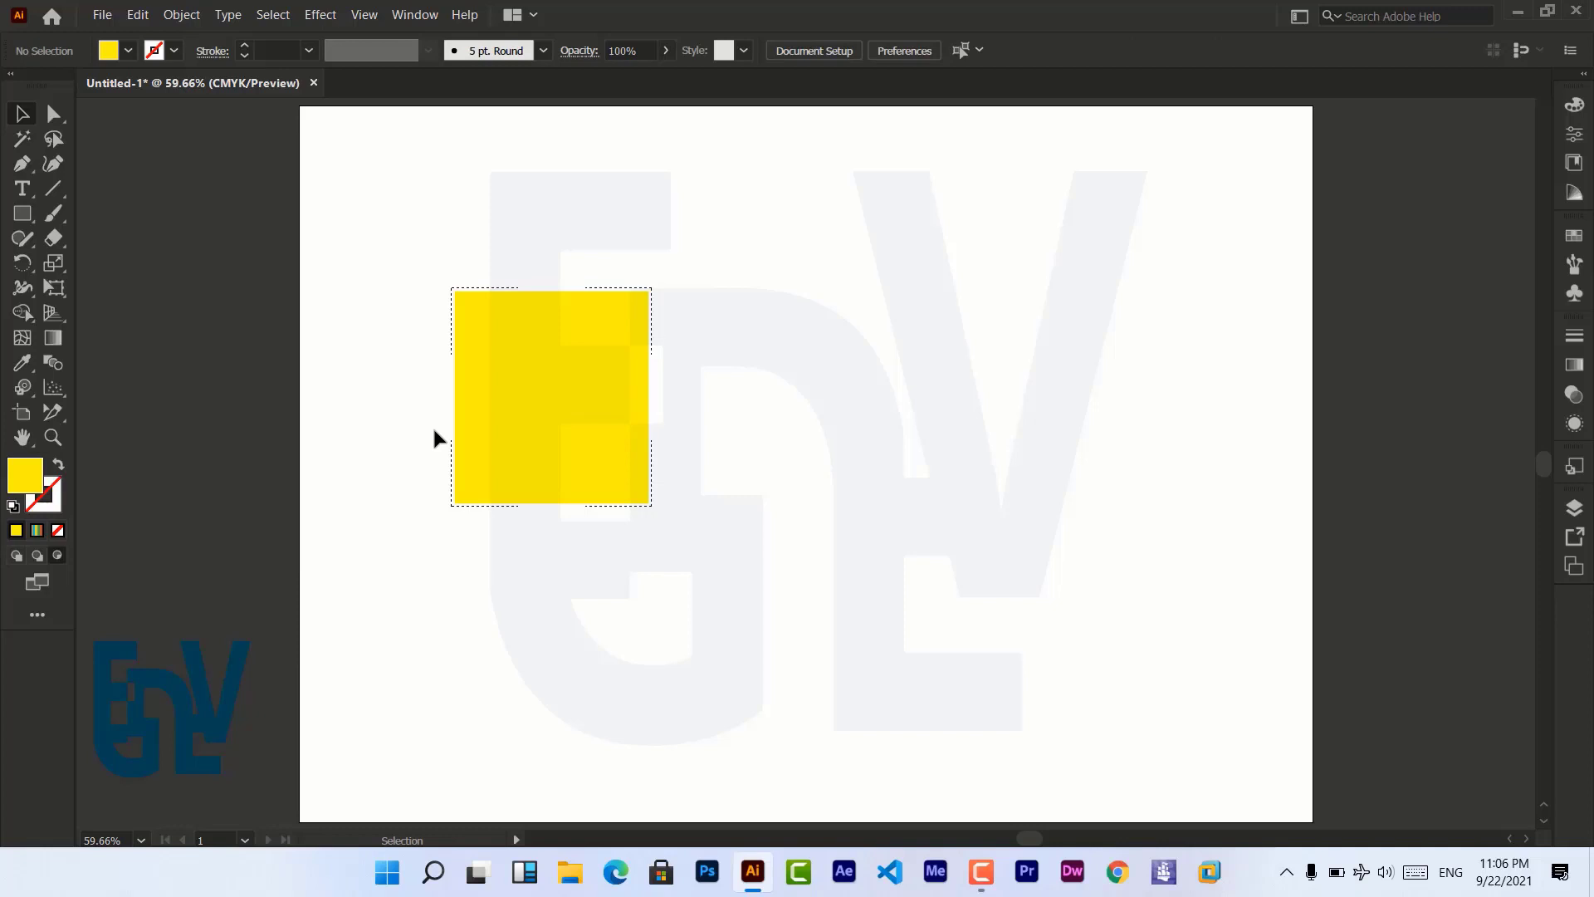
pyautogui.click(106, 21)
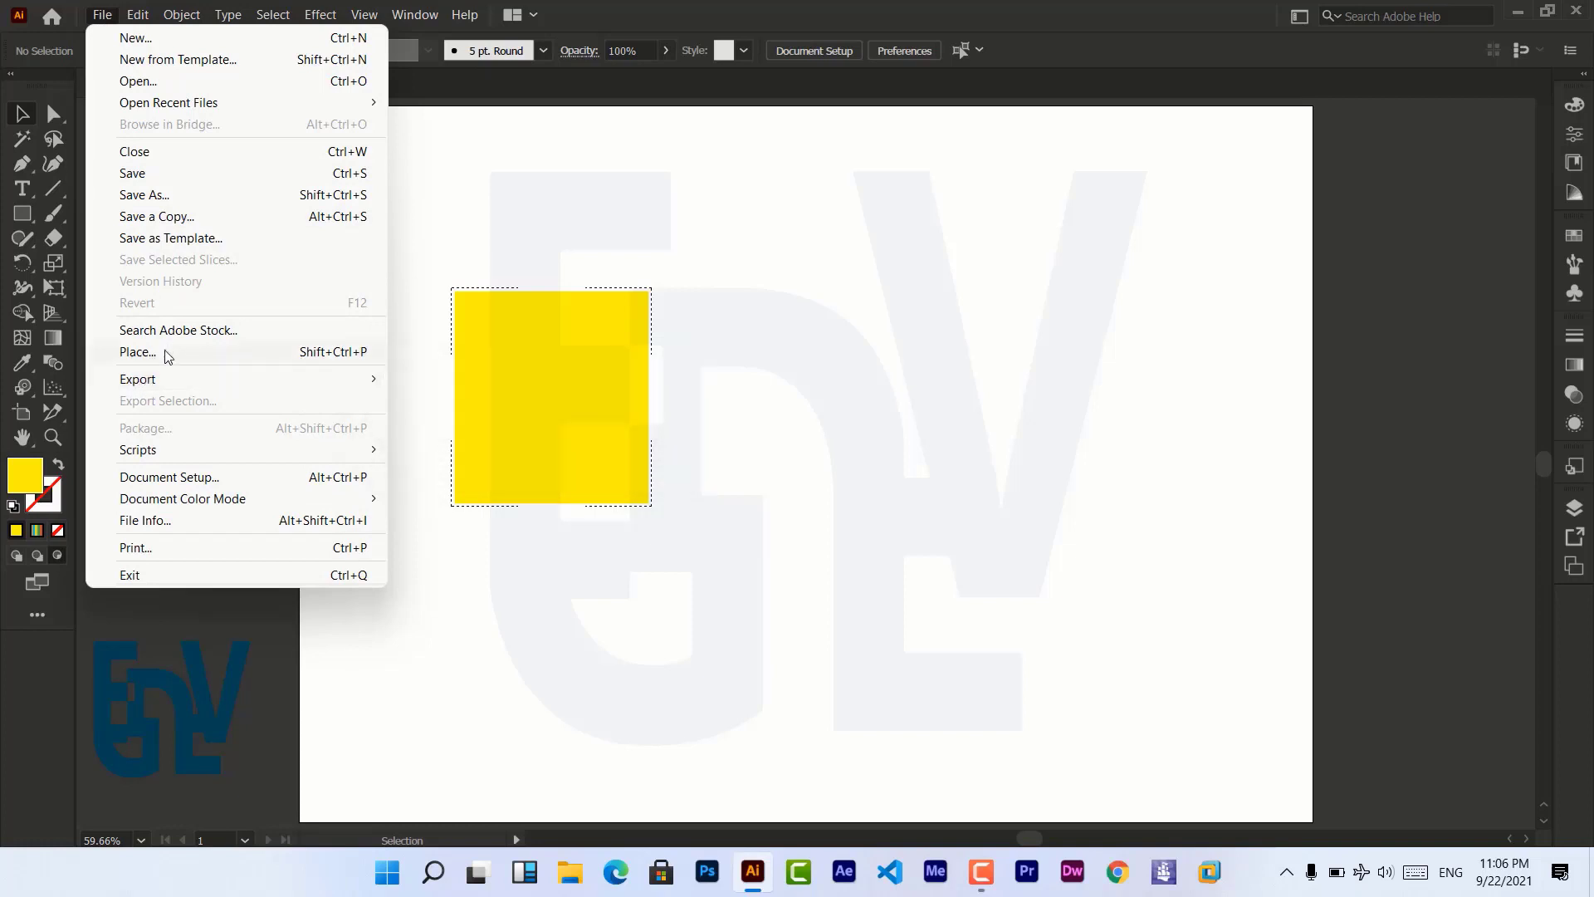
pyautogui.click(137, 352)
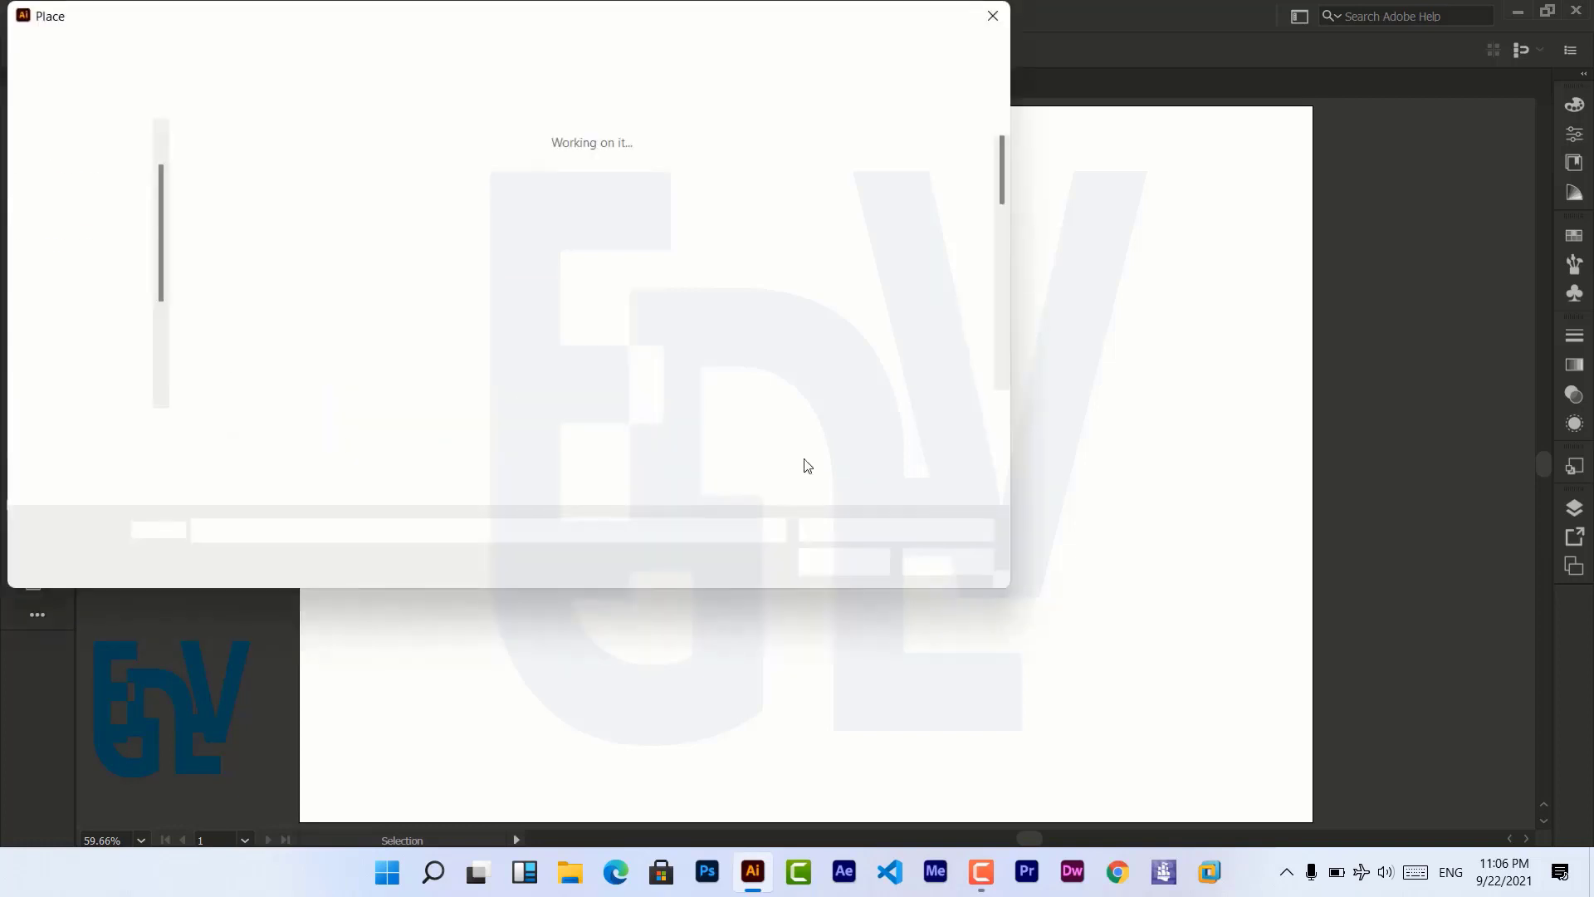
pyautogui.click(948, 561)
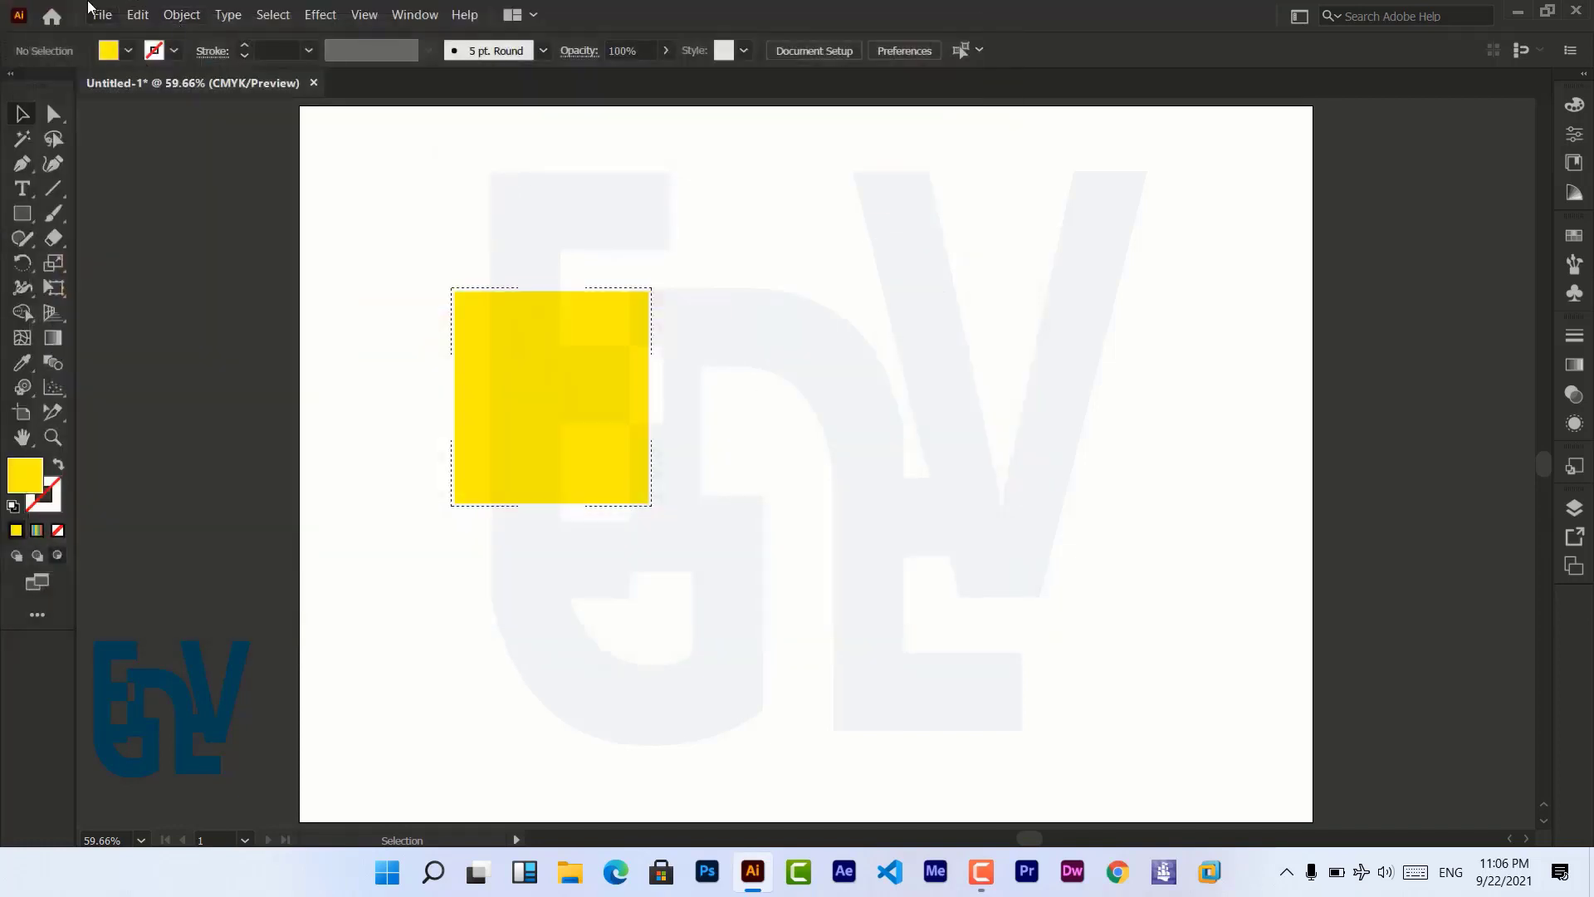
# Choose the Window 11-01 image from the desktop's Disktop > Dis folder for placing as a linked file.
pyautogui.click(99, 15)
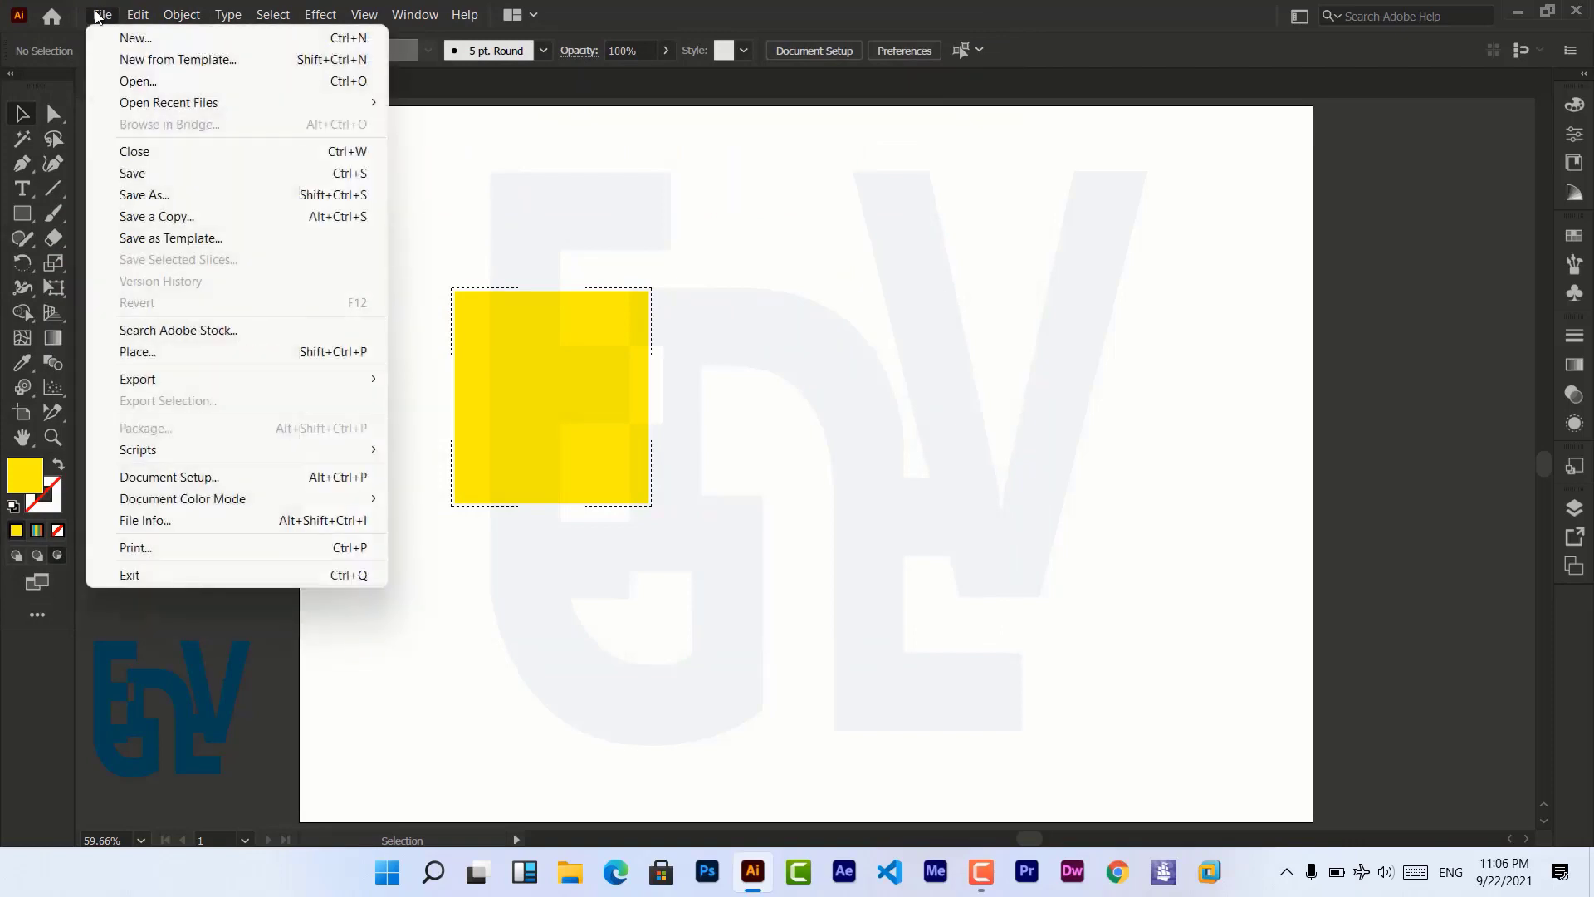
pyautogui.click(147, 352)
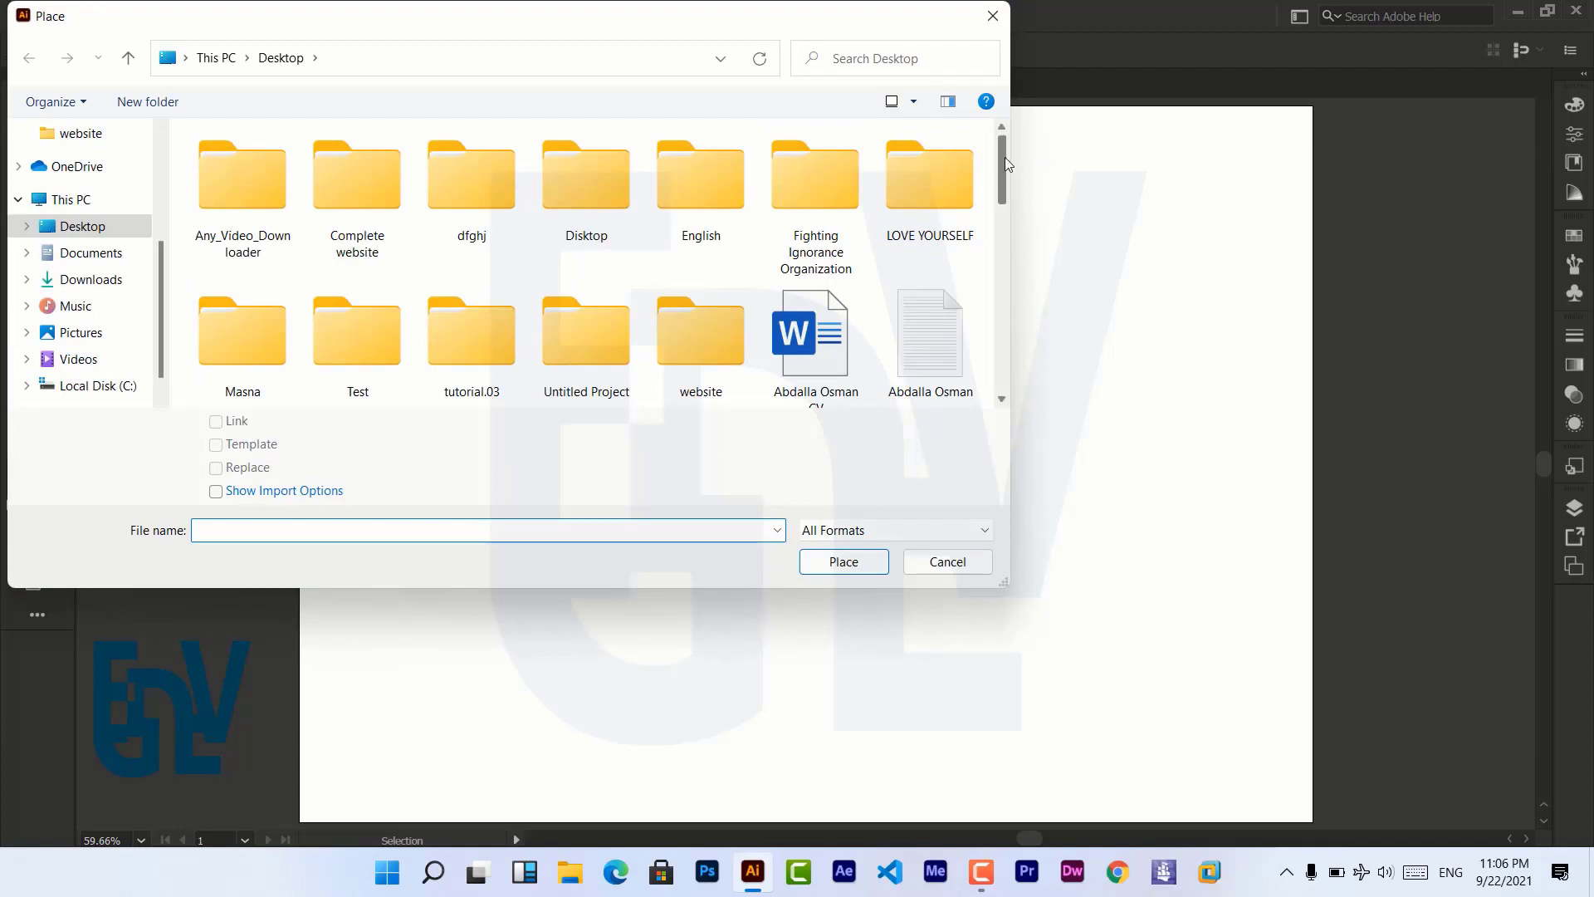
pyautogui.doubleClick(579, 202)
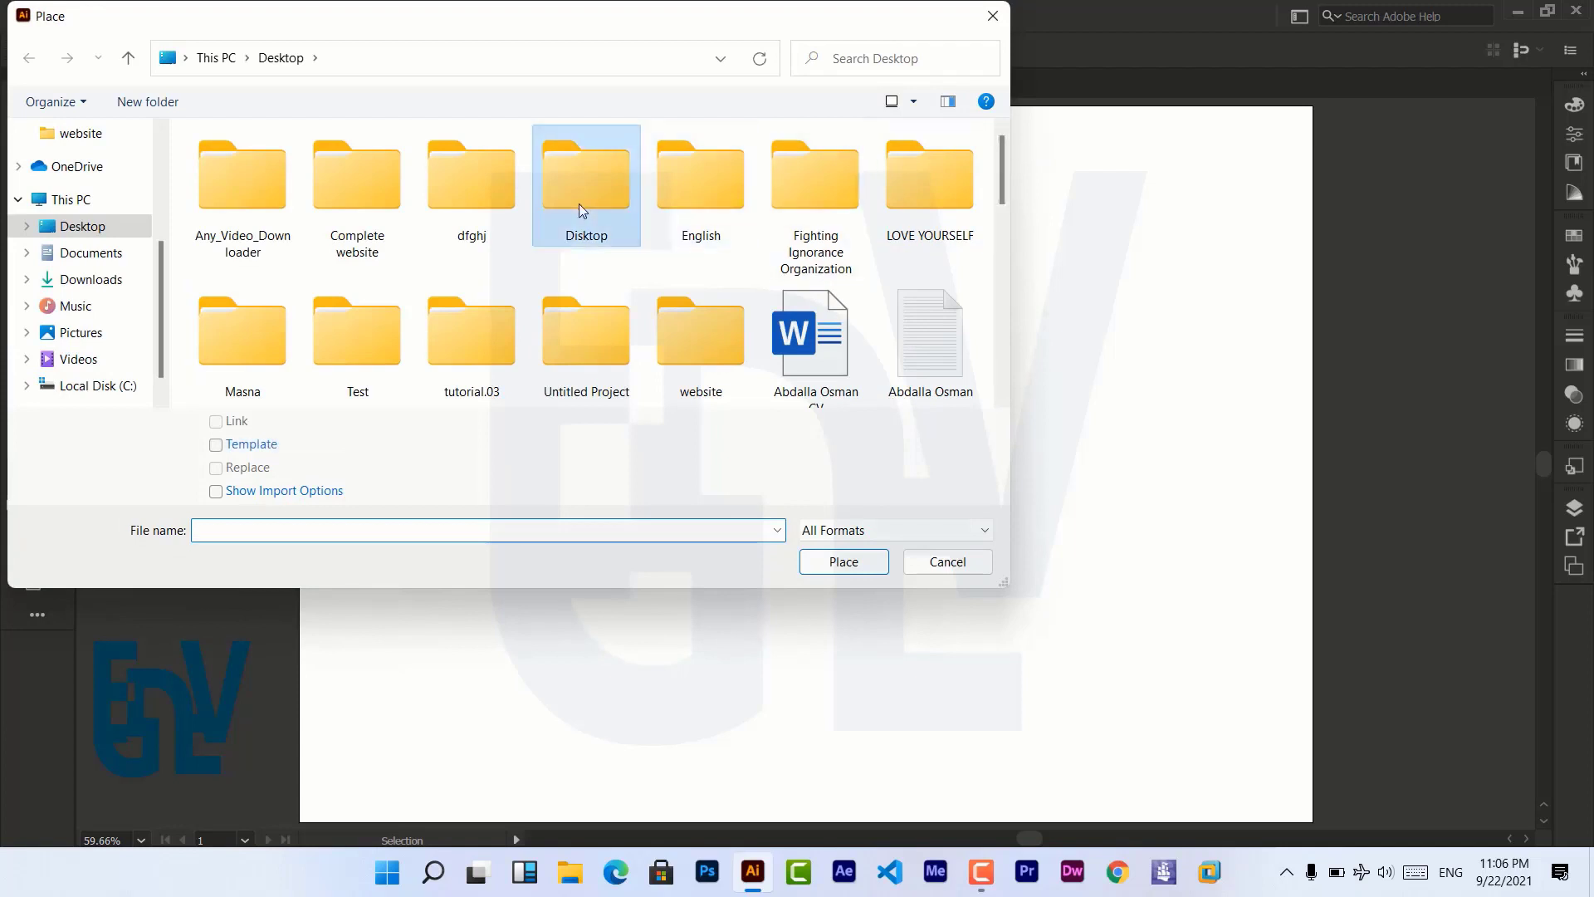
pyautogui.doubleClick(674, 221)
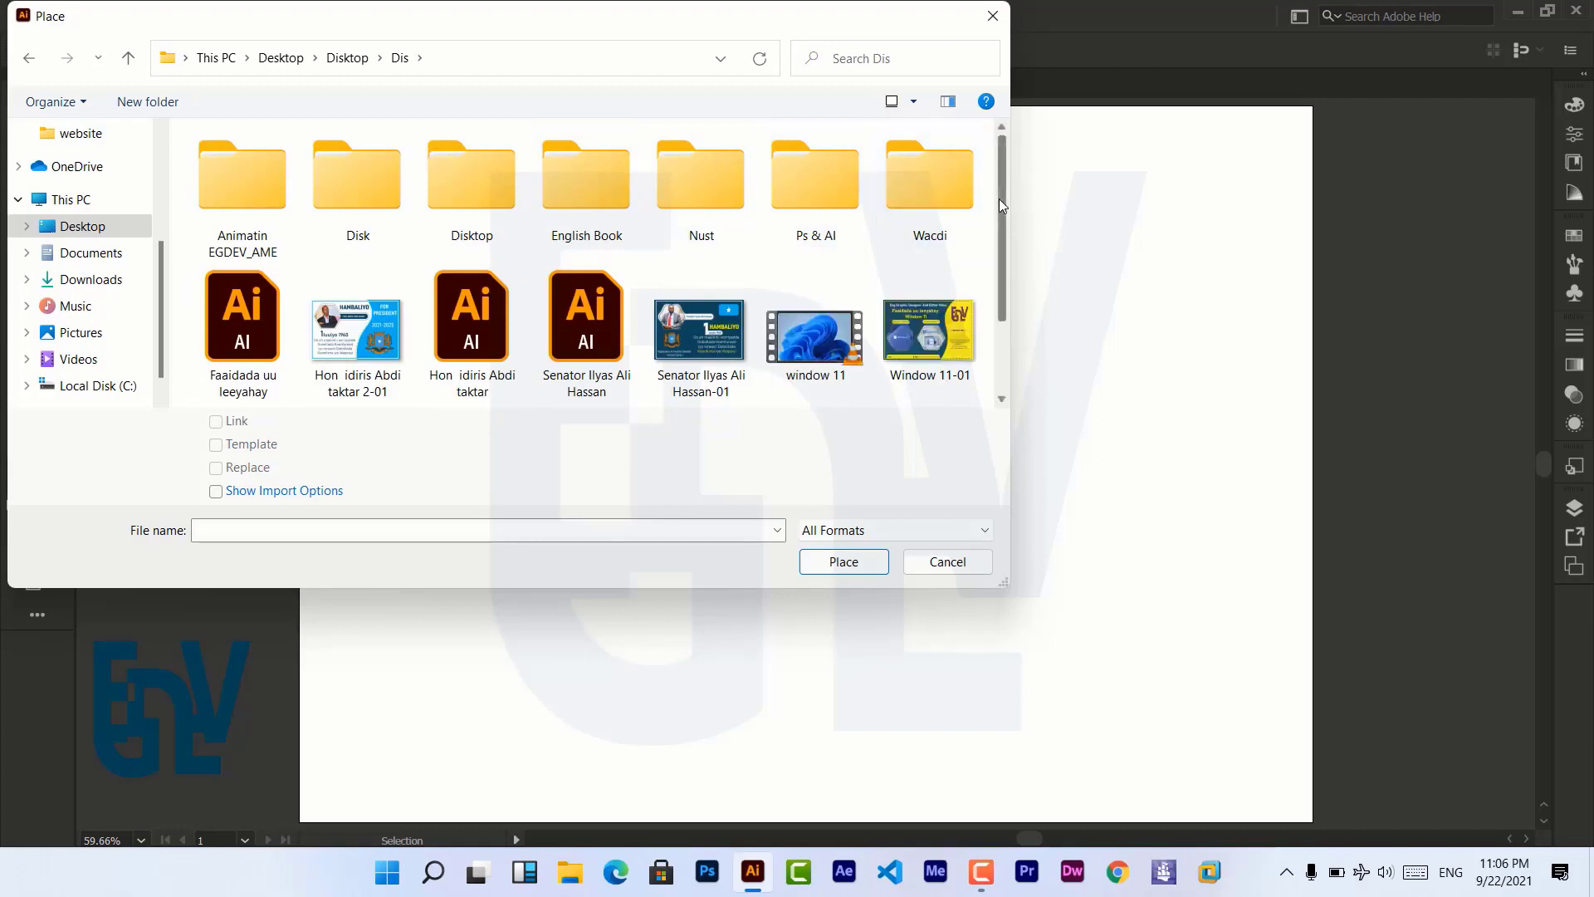
pyautogui.moveTo(999, 198); pyautogui.dragTo(1000, 311)
pyautogui.scroll(2, 999, 310)
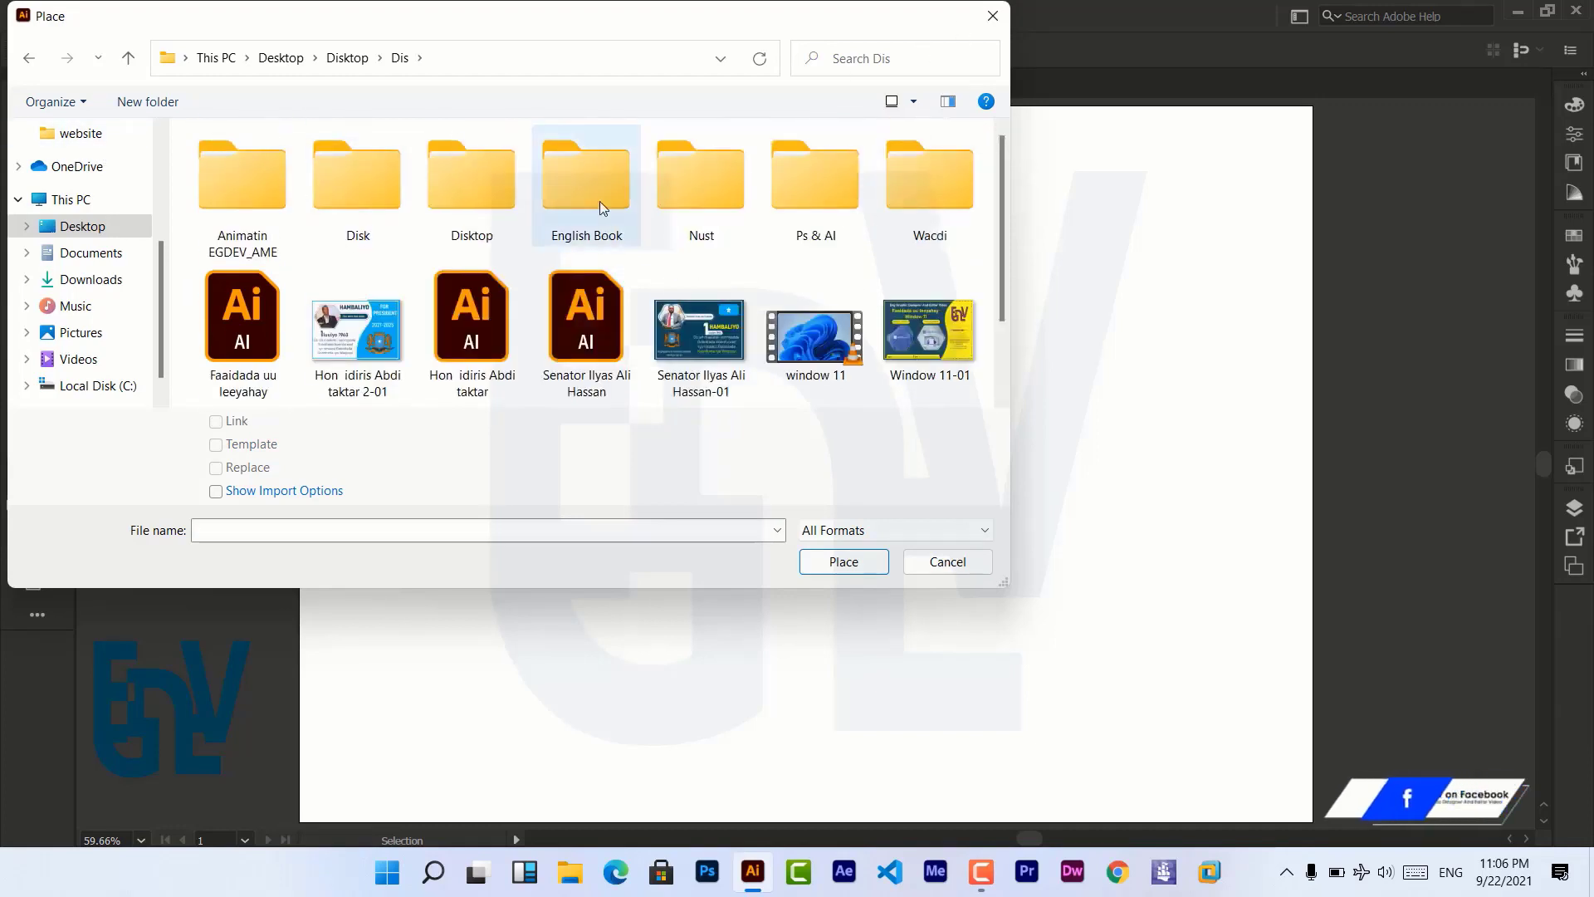
pyautogui.click(975, 329)
pyautogui.click(843, 561)
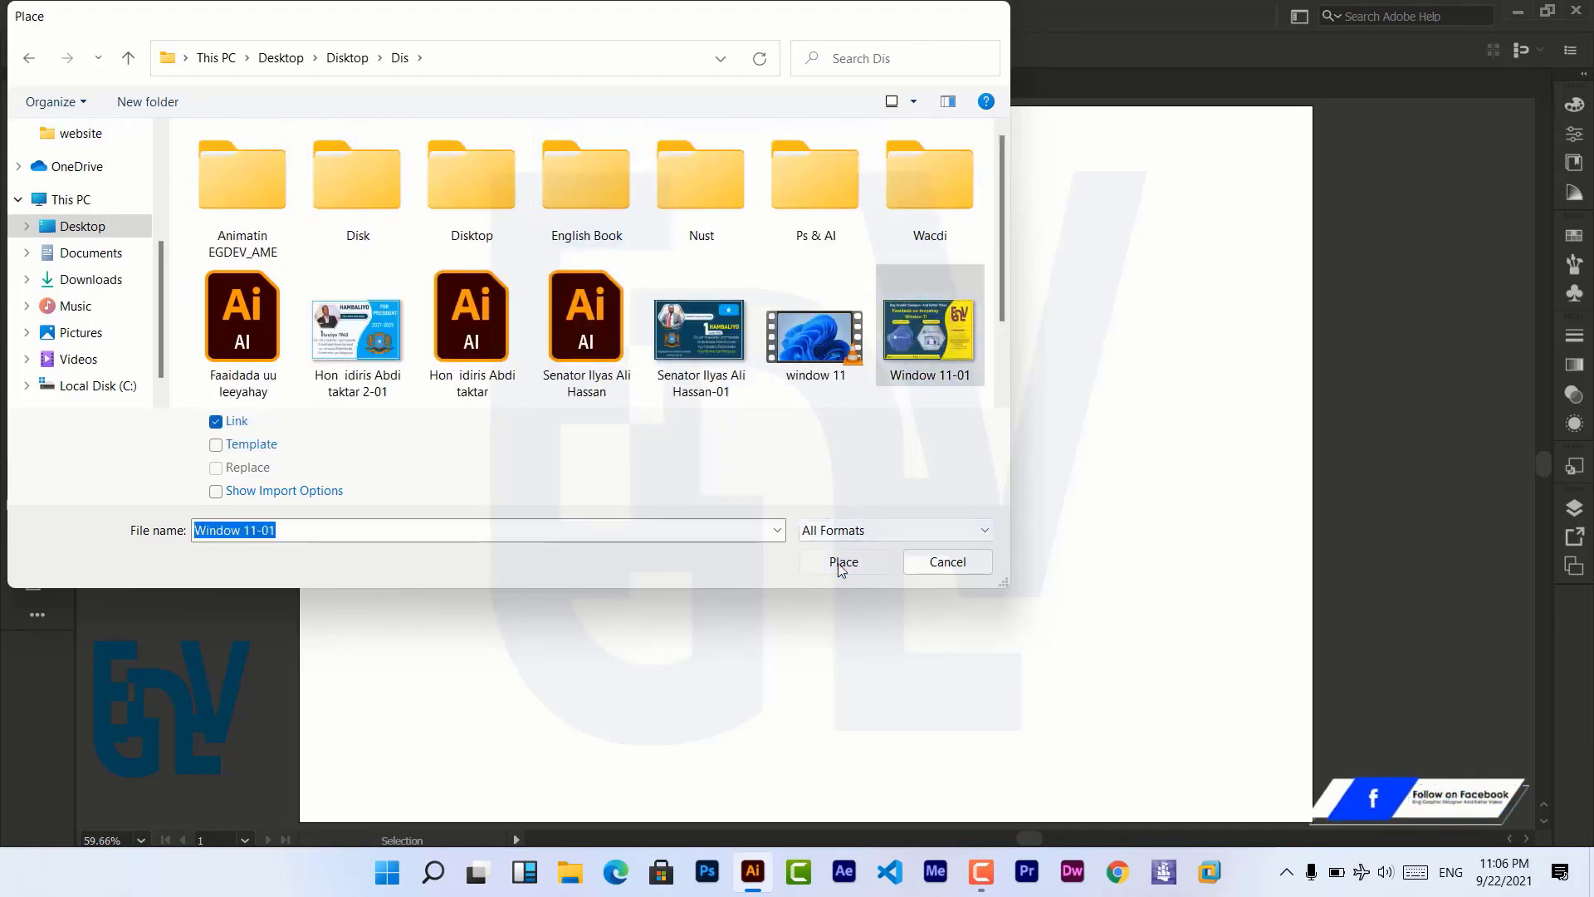
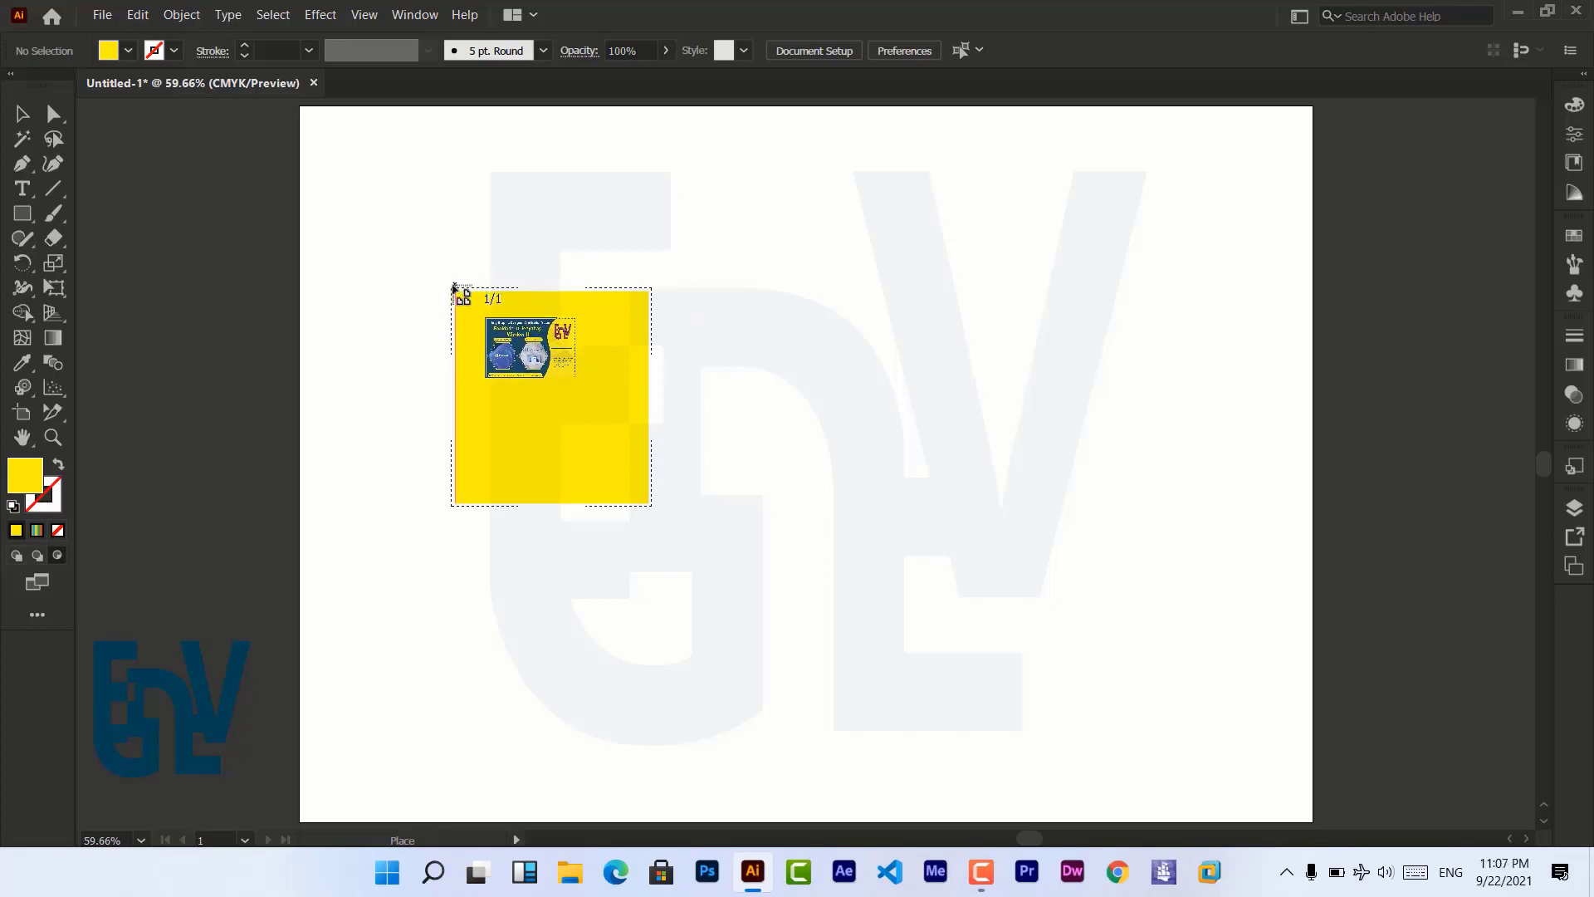
# Place the image inside the yellow rectangle, shift it slightly up and left within the frame, and leave Draw Inside mode.
pyautogui.moveTo(453, 287); pyautogui.dragTo(814, 643)
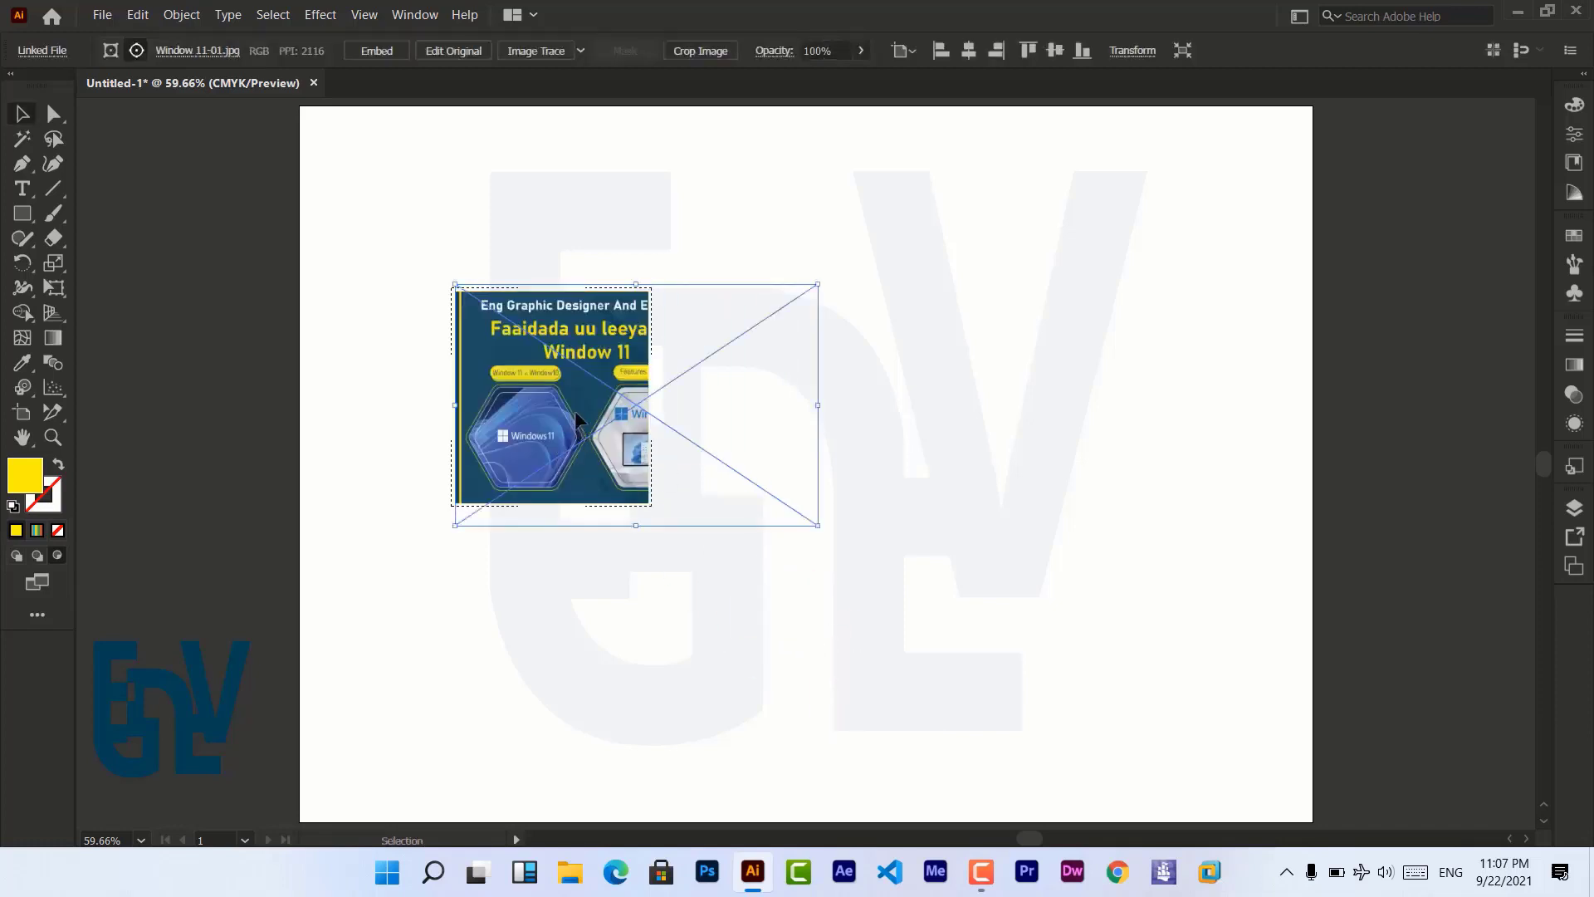
pyautogui.moveTo(579, 419); pyautogui.dragTo(533, 399)
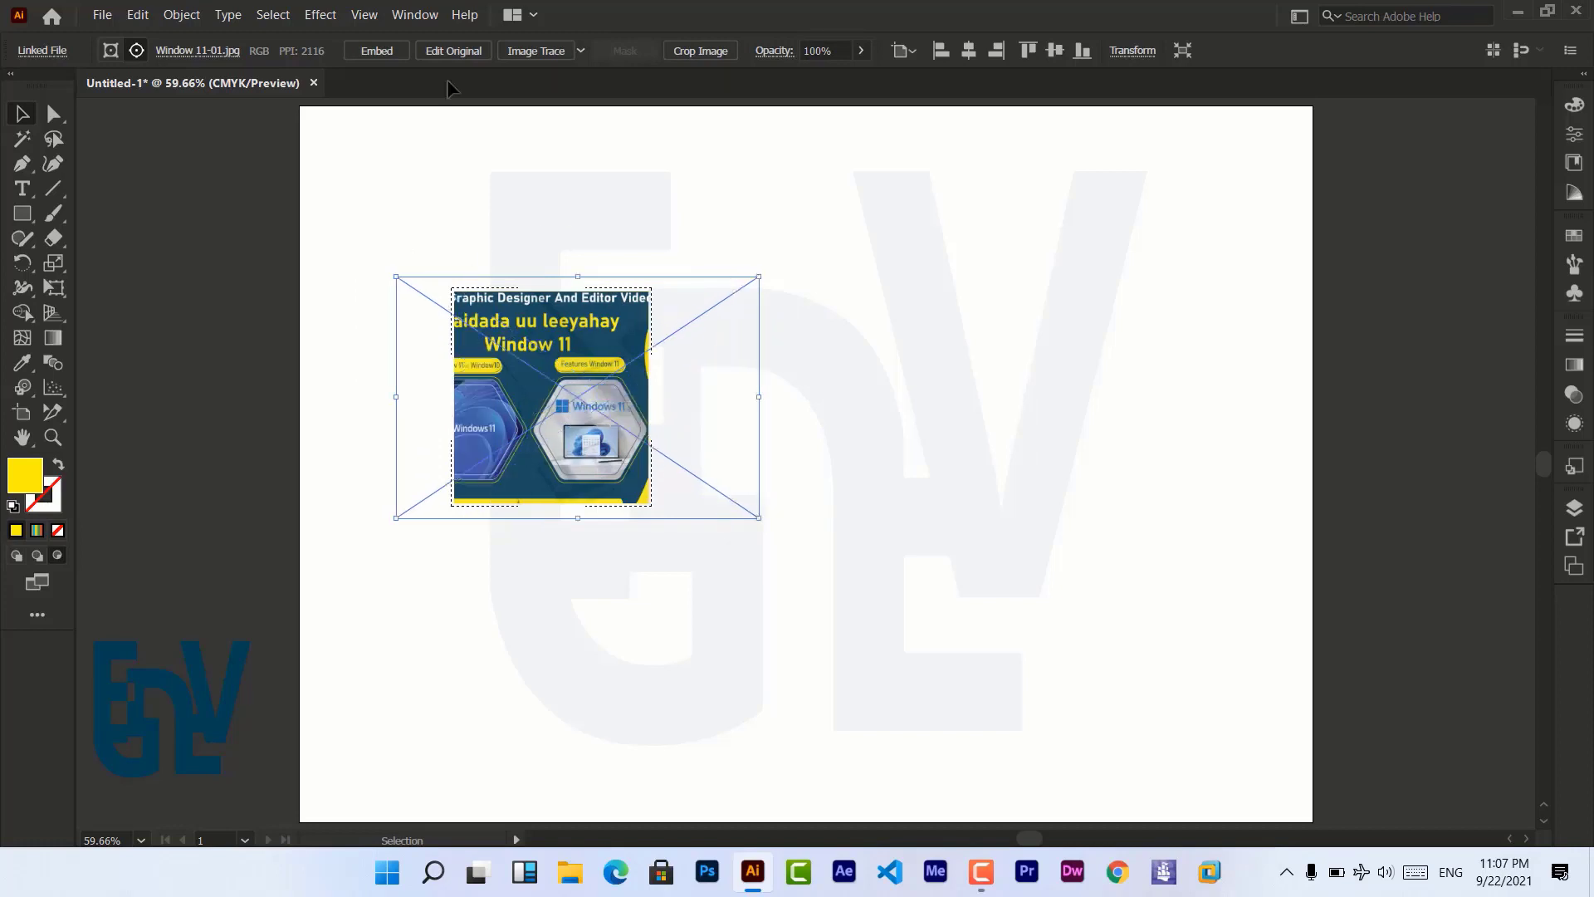
pyautogui.click(594, 230)
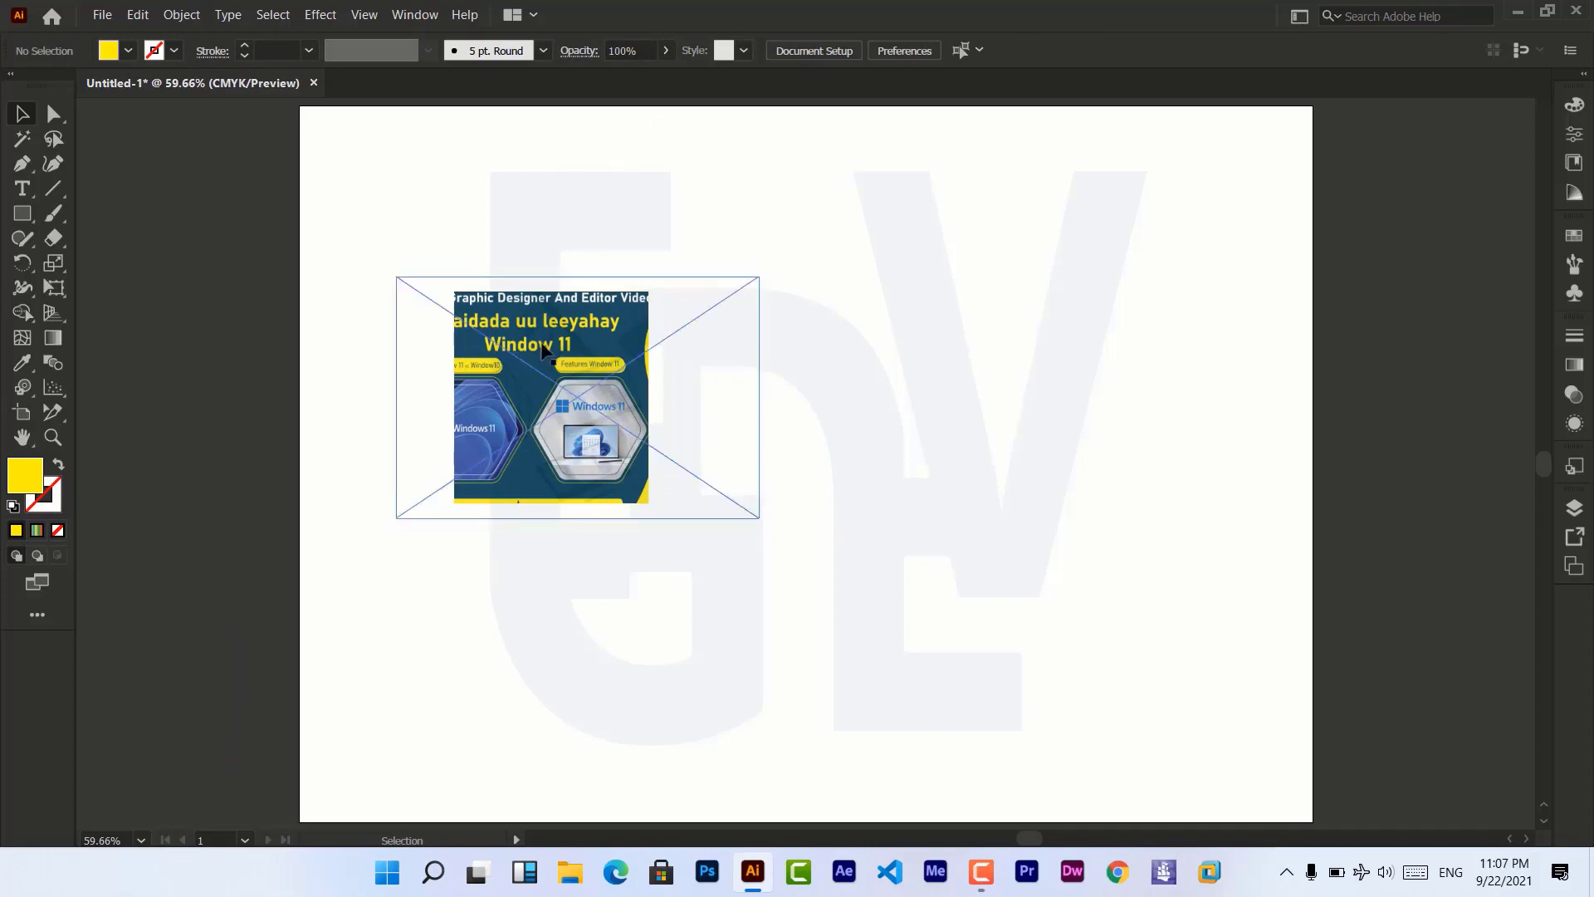
# Isolate the clip group, select its clipping rectangle, and give it a 5 pt stroke.
pyautogui.hotkey('ctrl', '1')
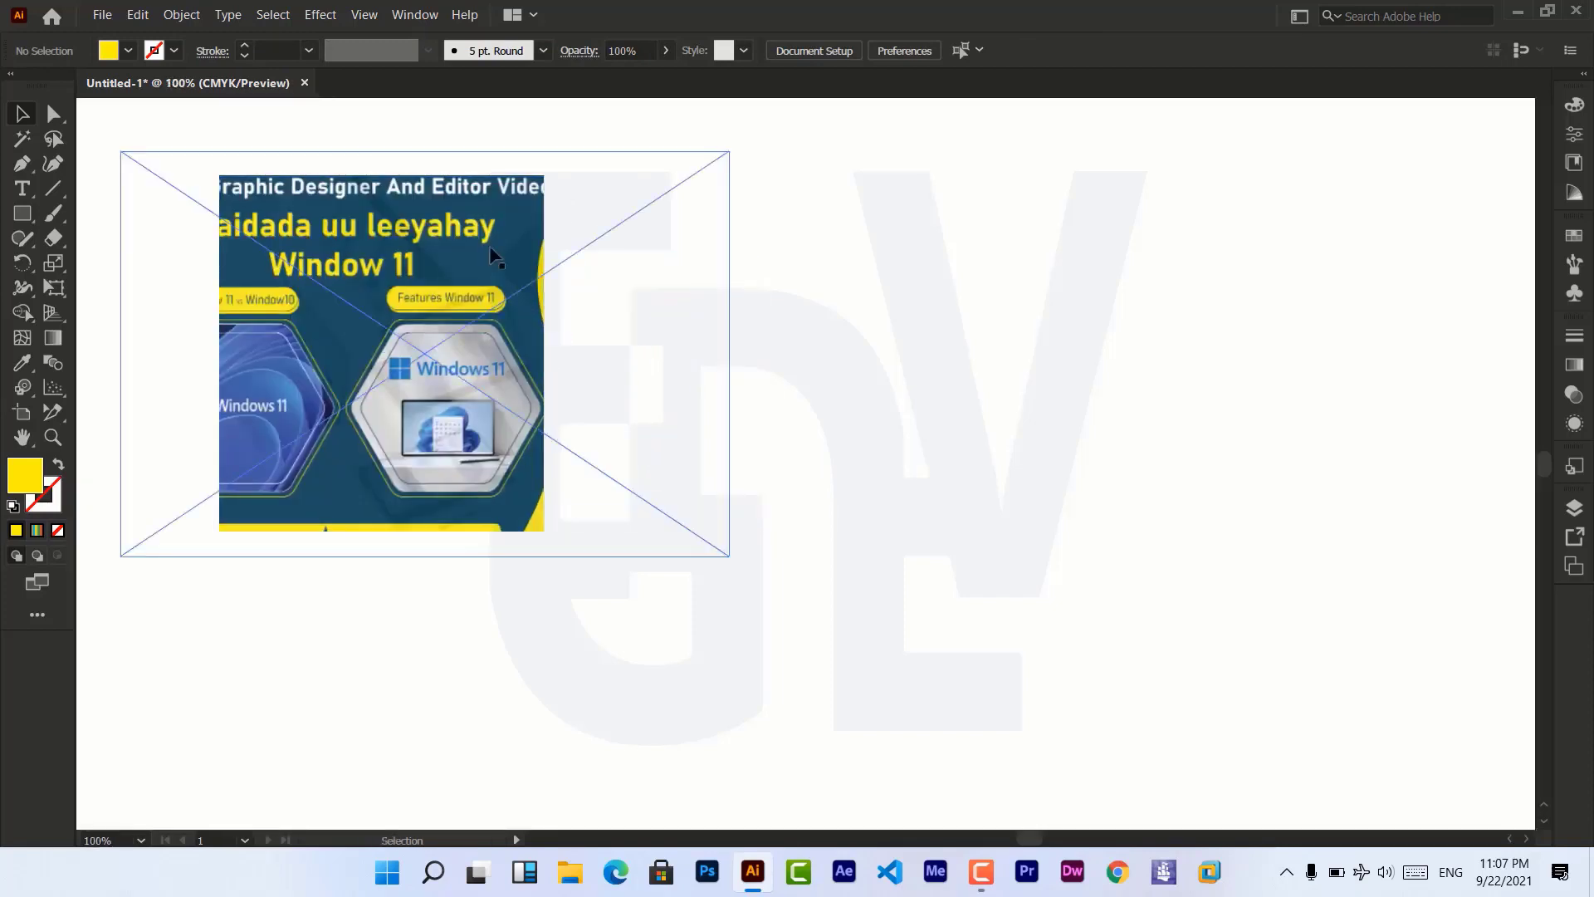
pyautogui.doubleClick(526, 181)
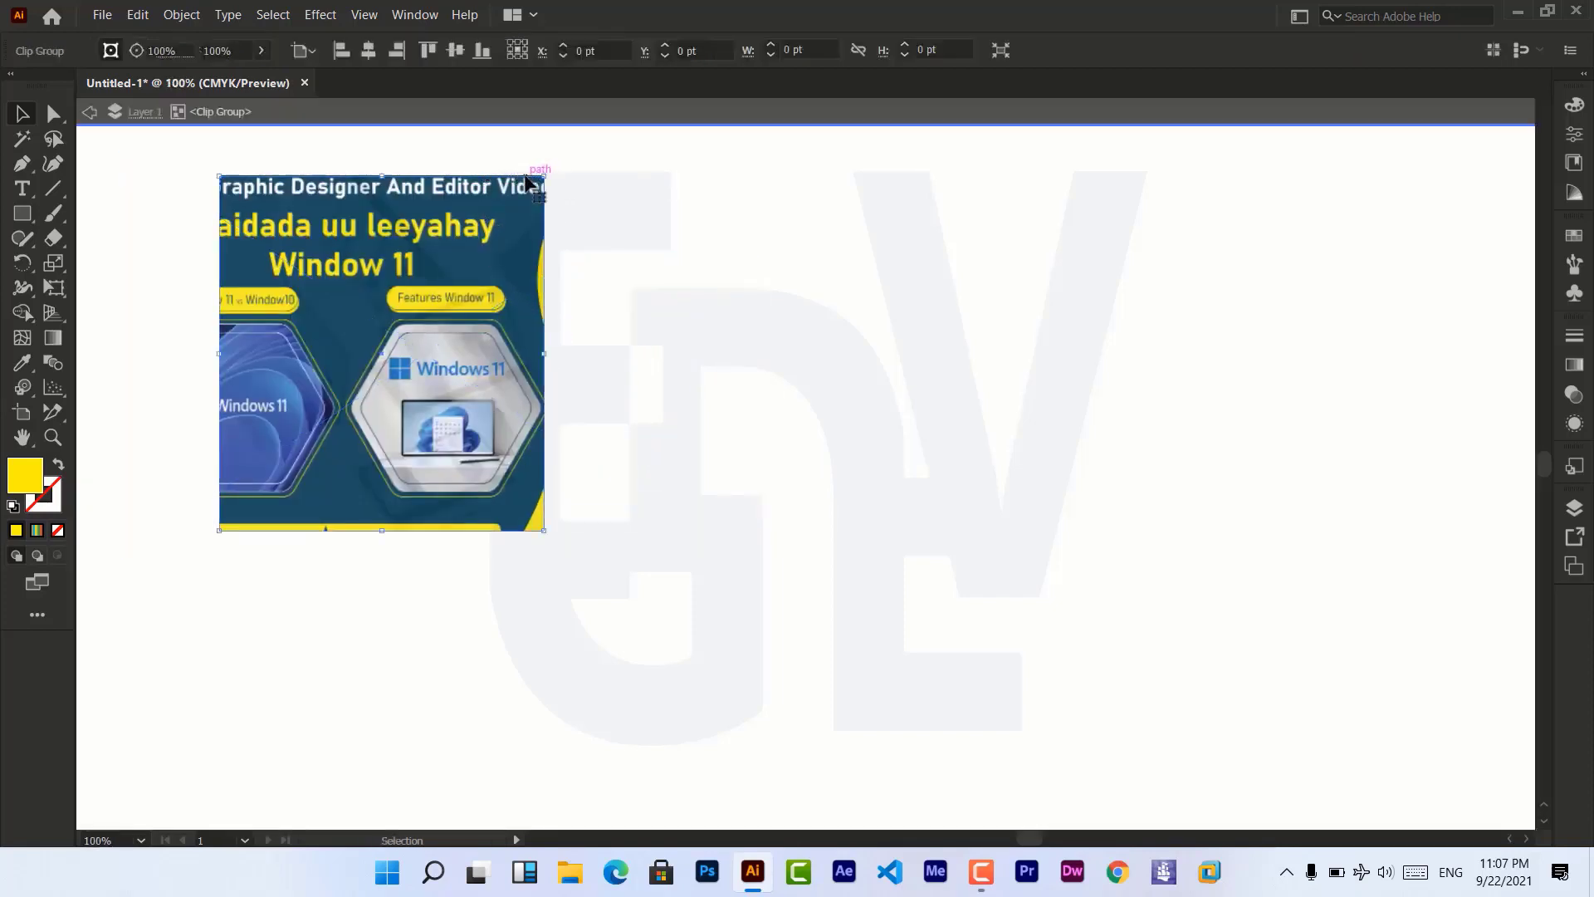
pyautogui.click(525, 181)
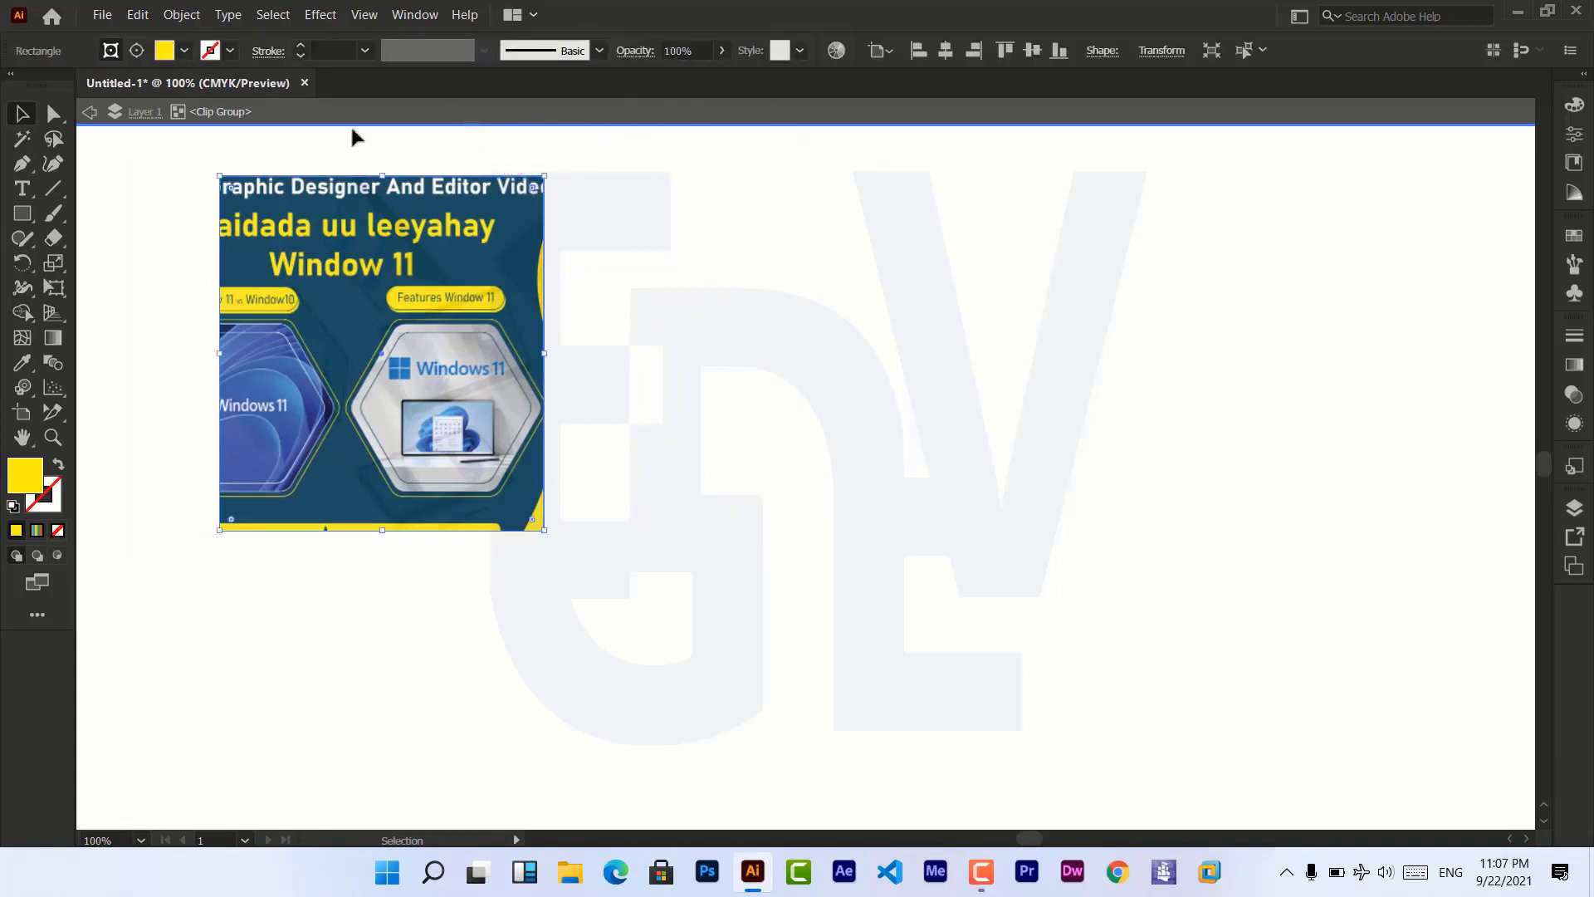
pyautogui.click(301, 47)
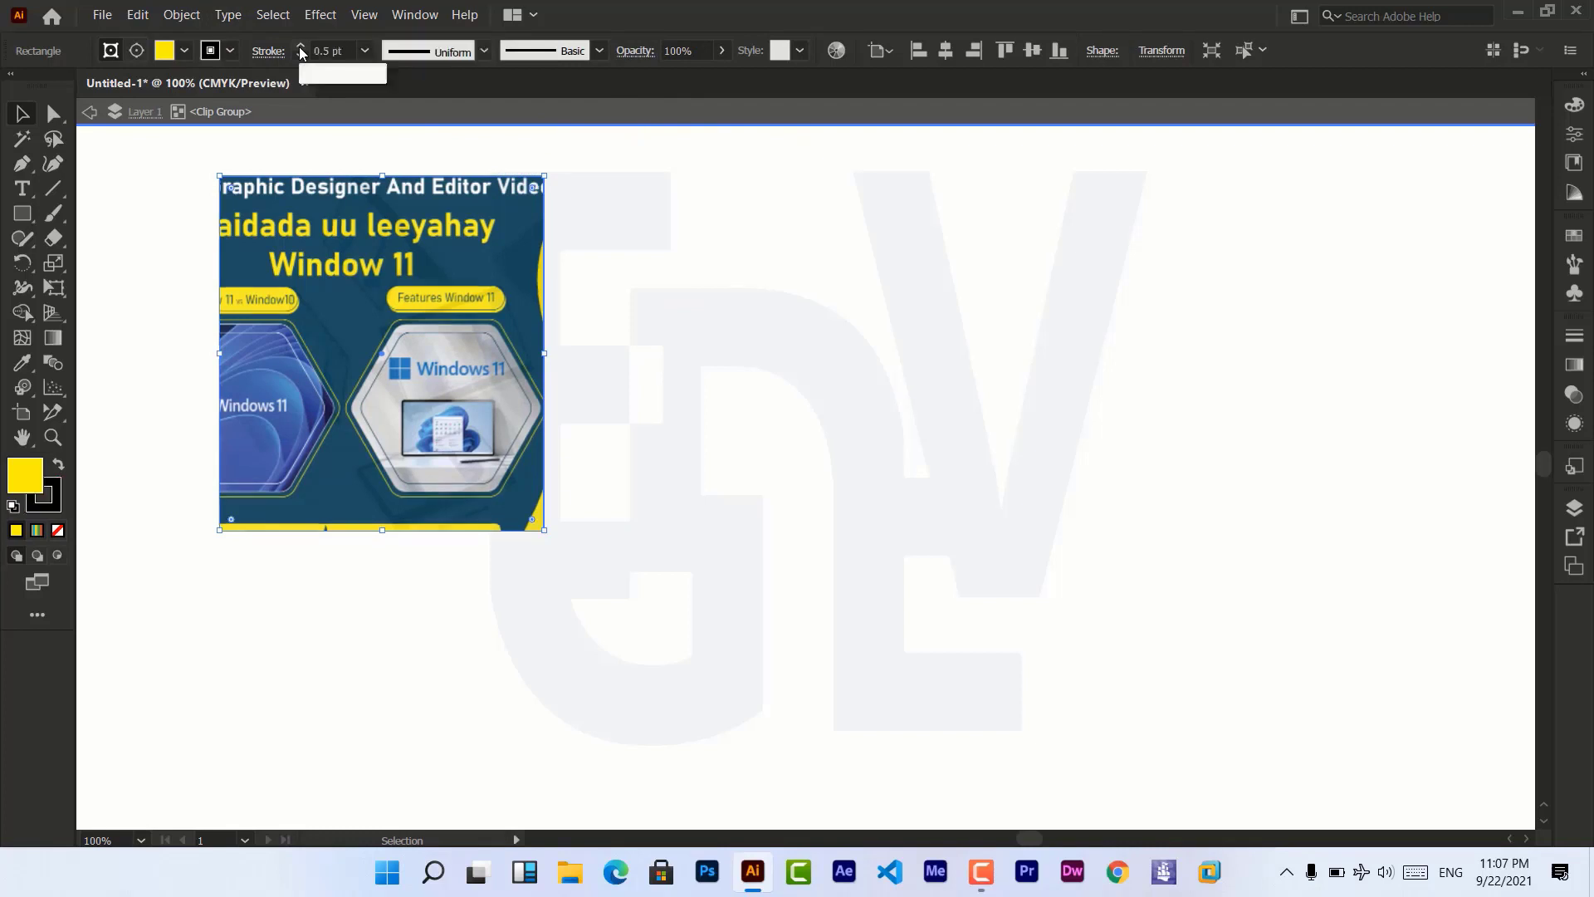
pyautogui.click(300, 46)
pyautogui.click(300, 46)
pyautogui.click(300, 46)
pyautogui.click(301, 46)
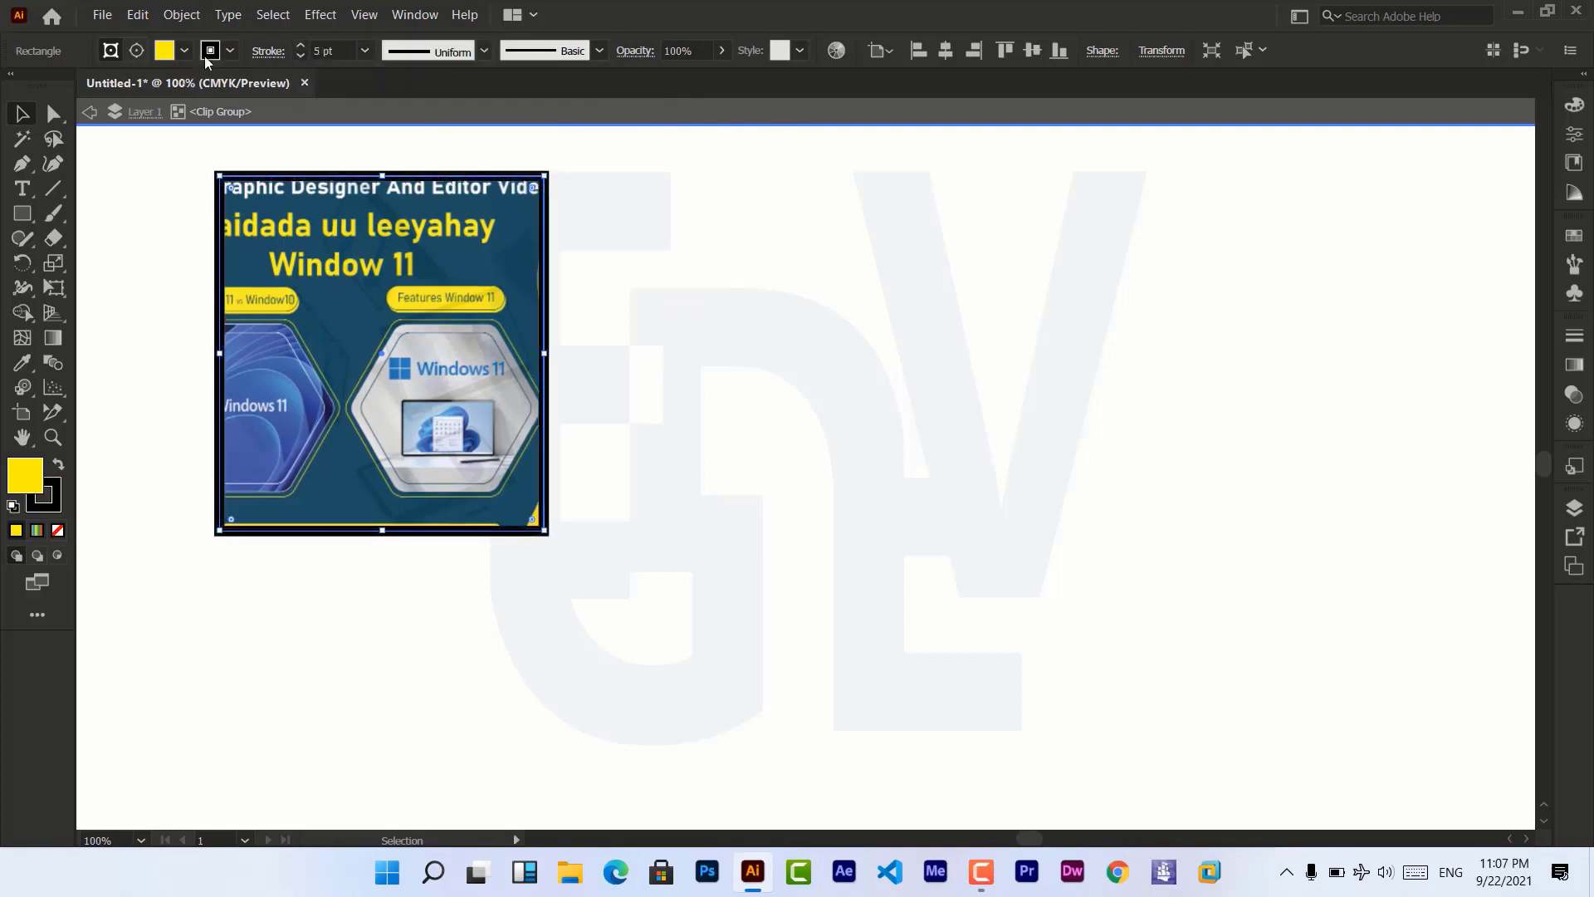
# Color the clipping rectangle's stroke orange and reduce its weight to 3 pt.
pyautogui.click(229, 52)
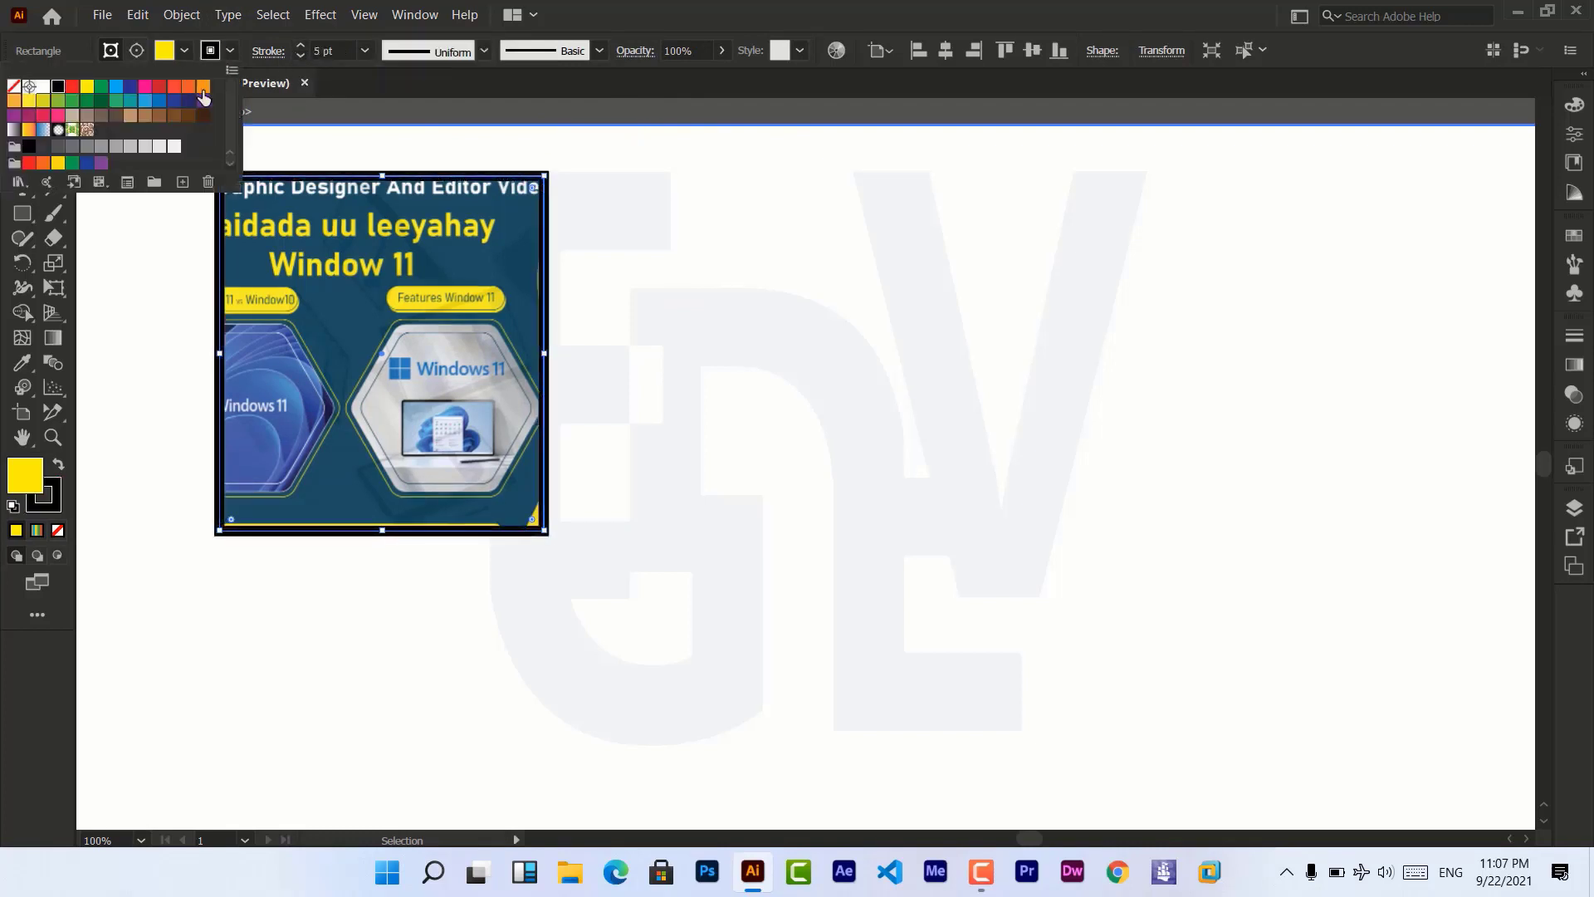
pyautogui.click(204, 87)
pyautogui.click(302, 53)
pyautogui.click(301, 55)
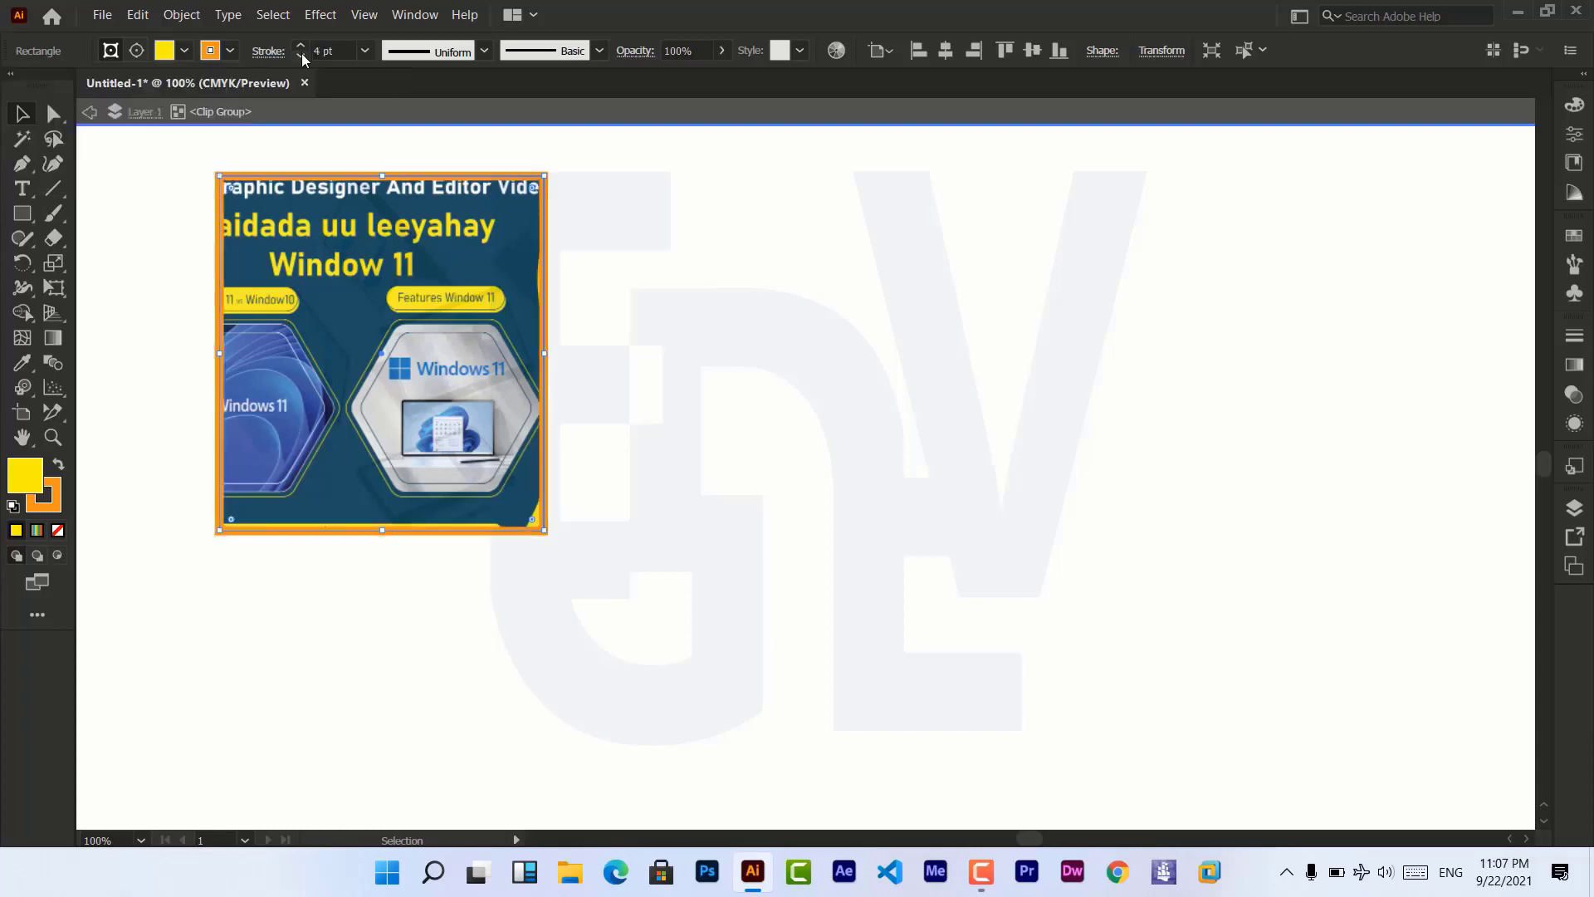
pyautogui.click(300, 55)
# Recolor the clipping rectangle's stroke blue after trying the dark brown C=50 M=70 Y=80 K=70 swatch, and exit isolation mode.
pyautogui.click(231, 52)
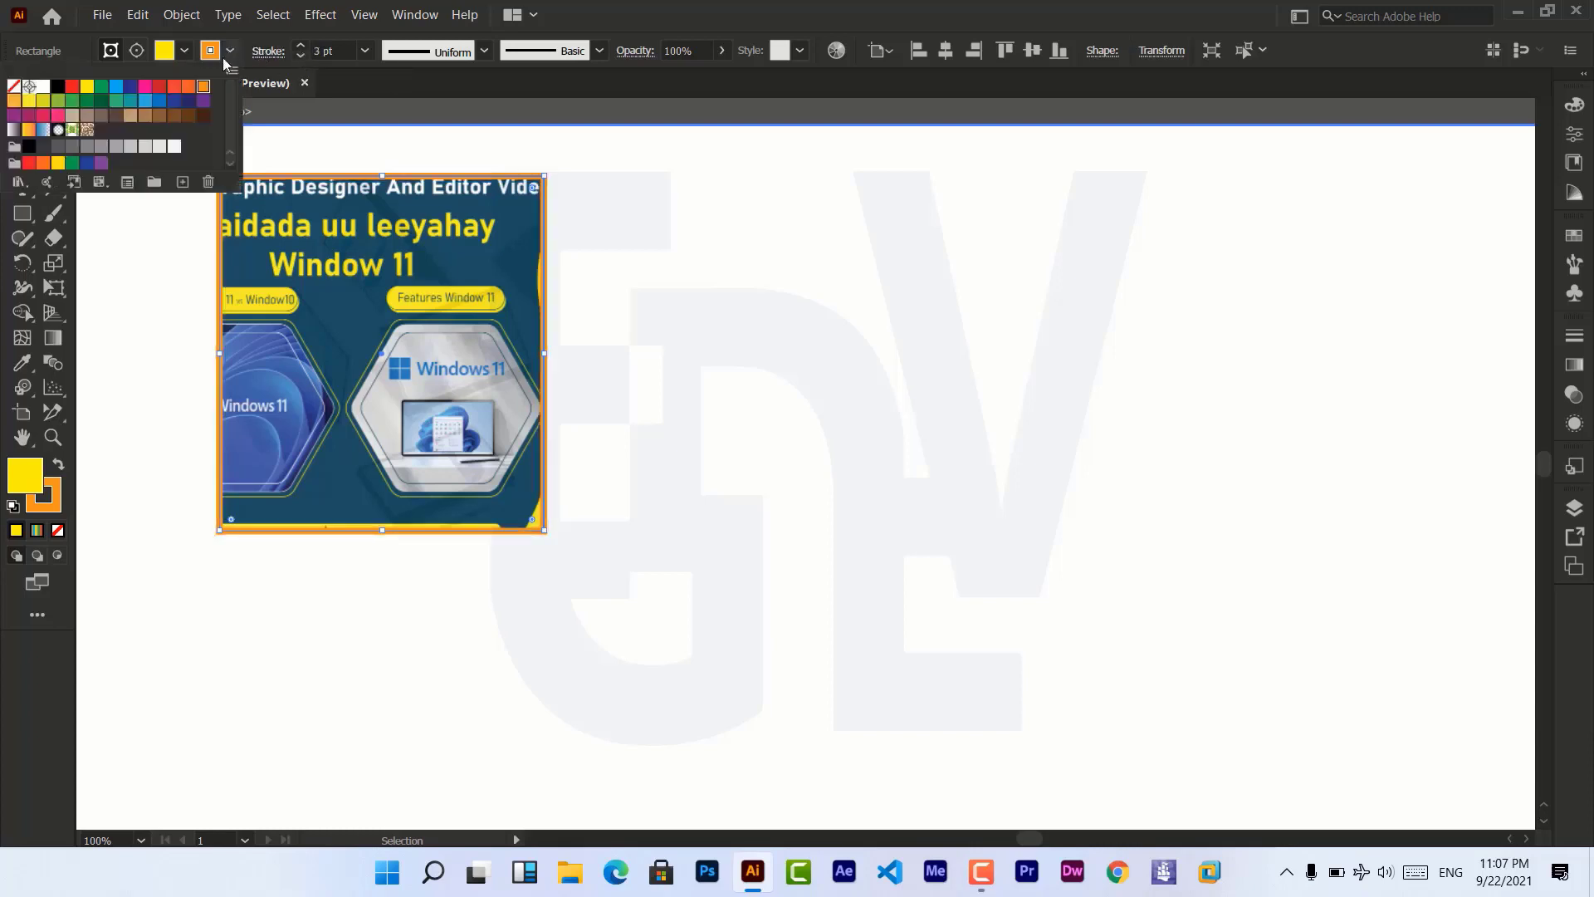
pyautogui.click(203, 117)
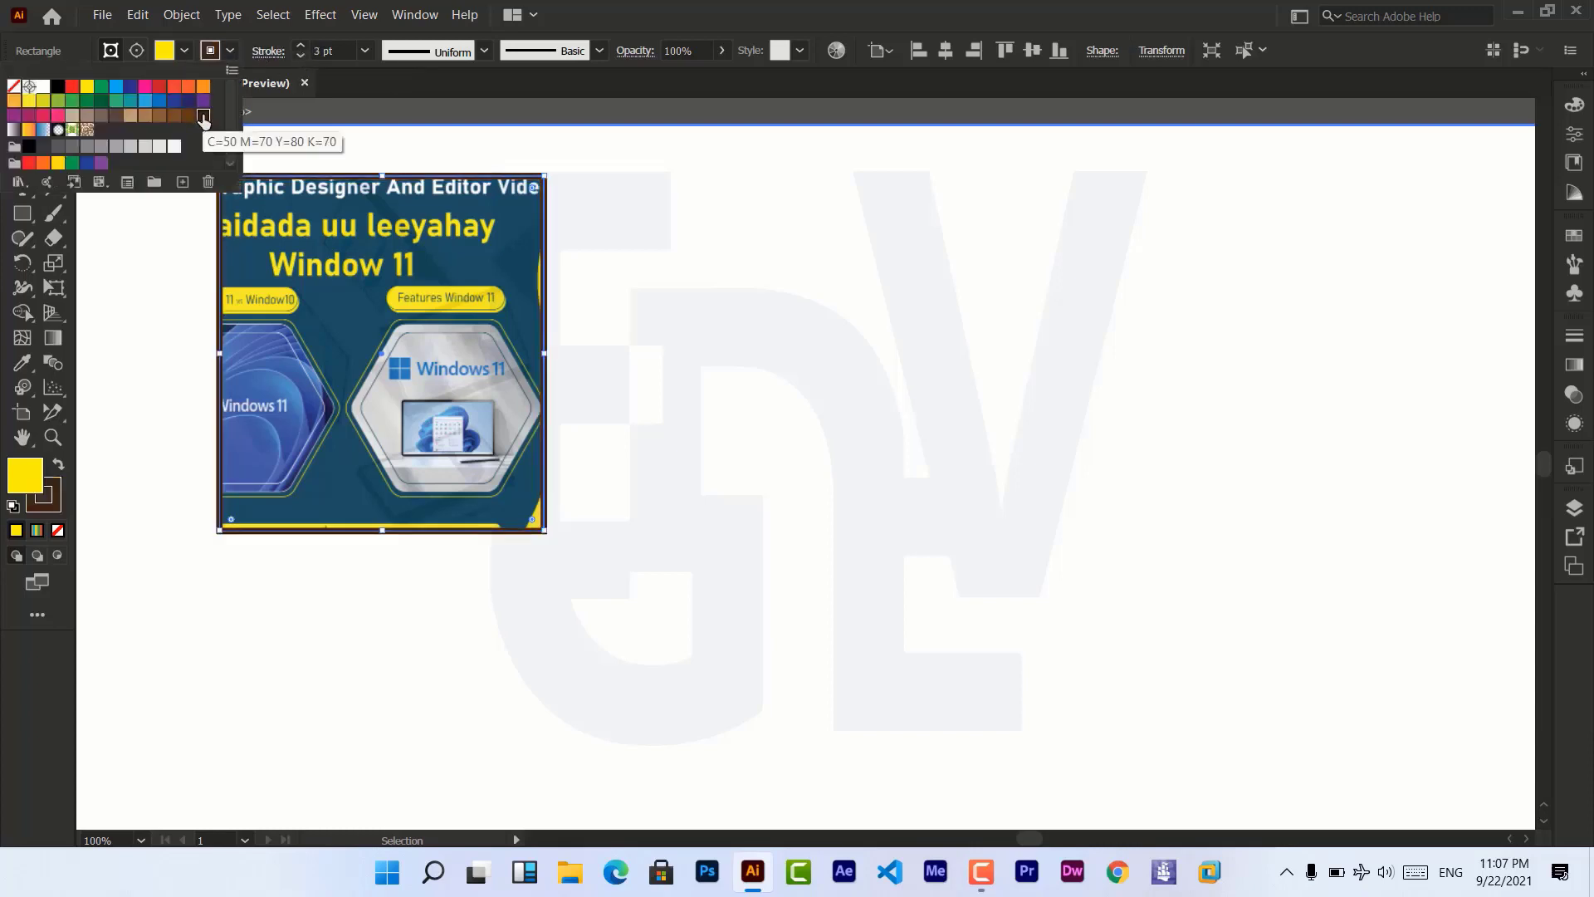
pyautogui.click(116, 86)
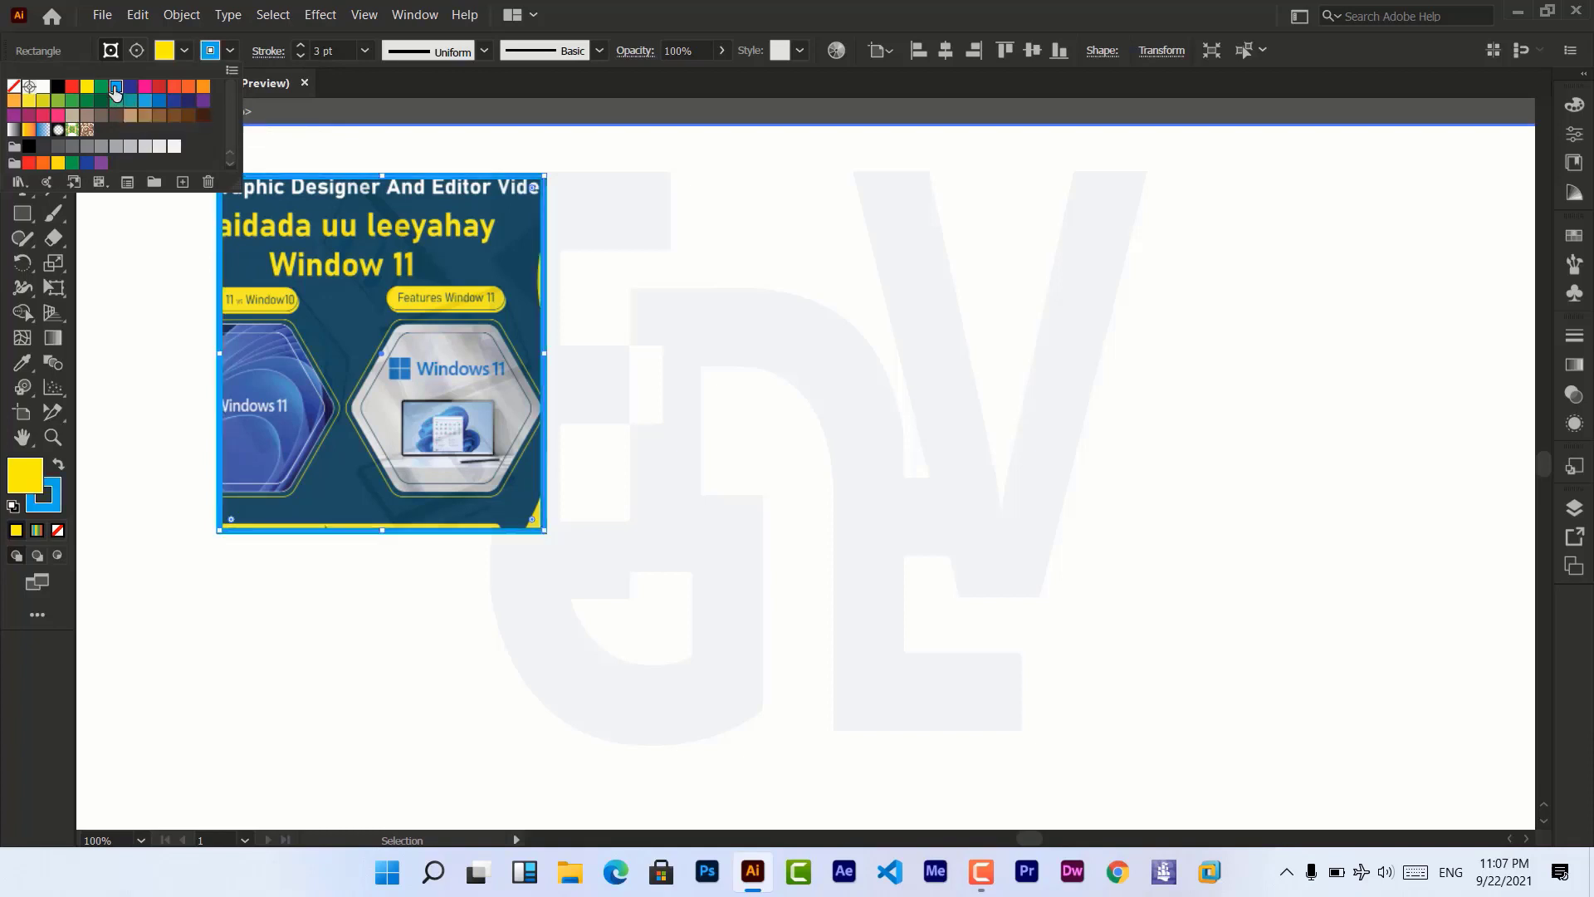
pyautogui.click(622, 321)
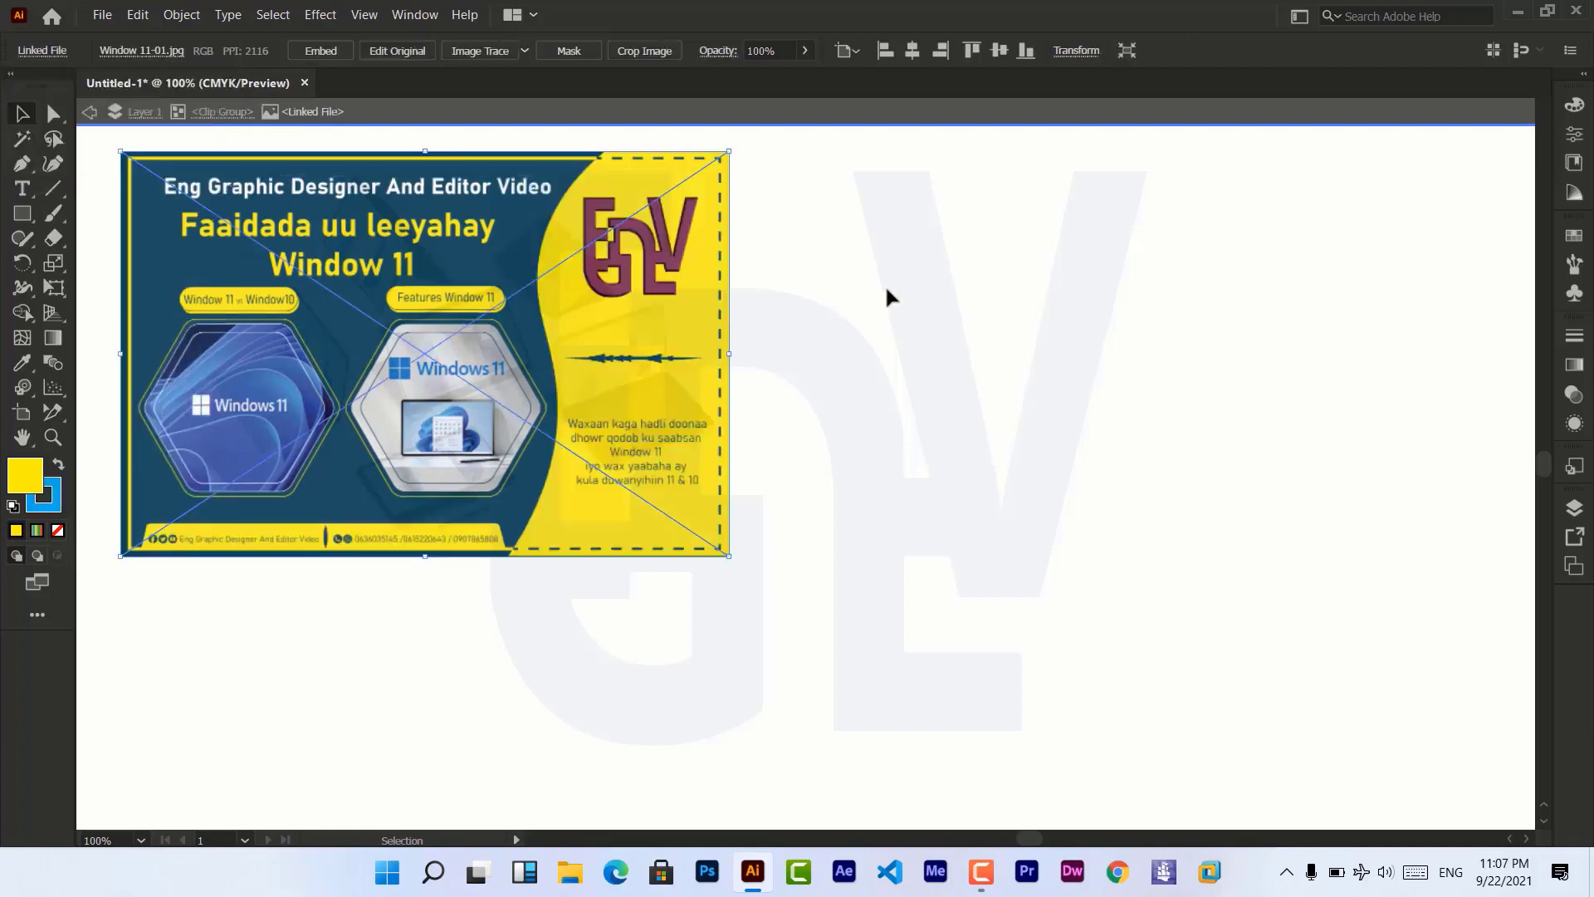
pyautogui.doubleClick(933, 374)
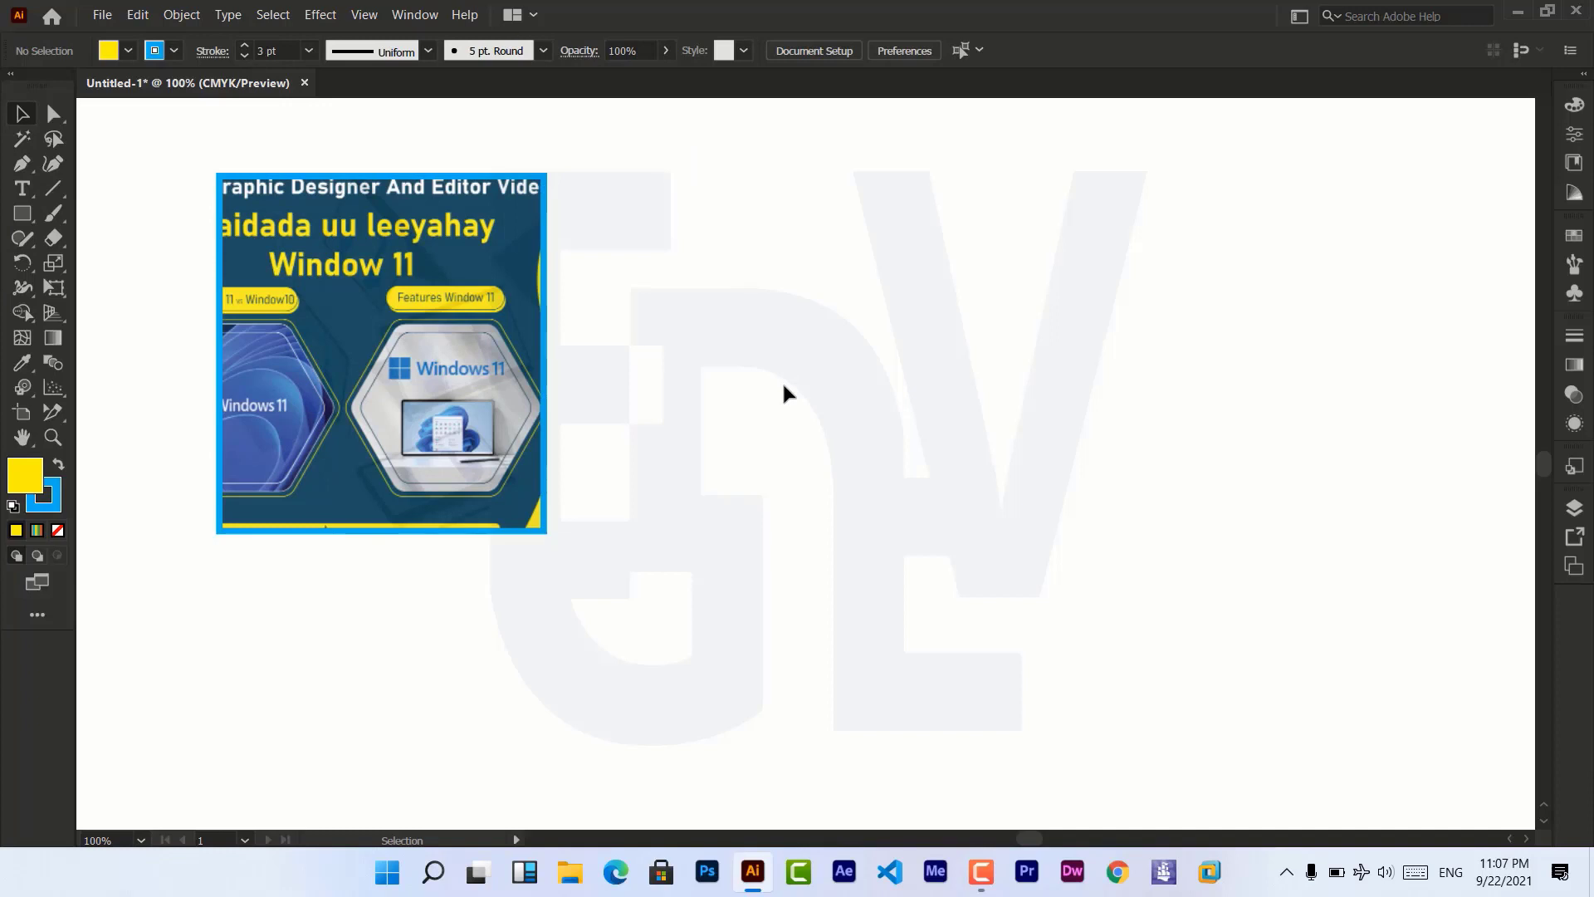
# Move the blue-framed clip group to the middle of the artboard and delete it.
pyautogui.click(367, 310)
pyautogui.moveTo(364, 301); pyautogui.dragTo(755, 400)
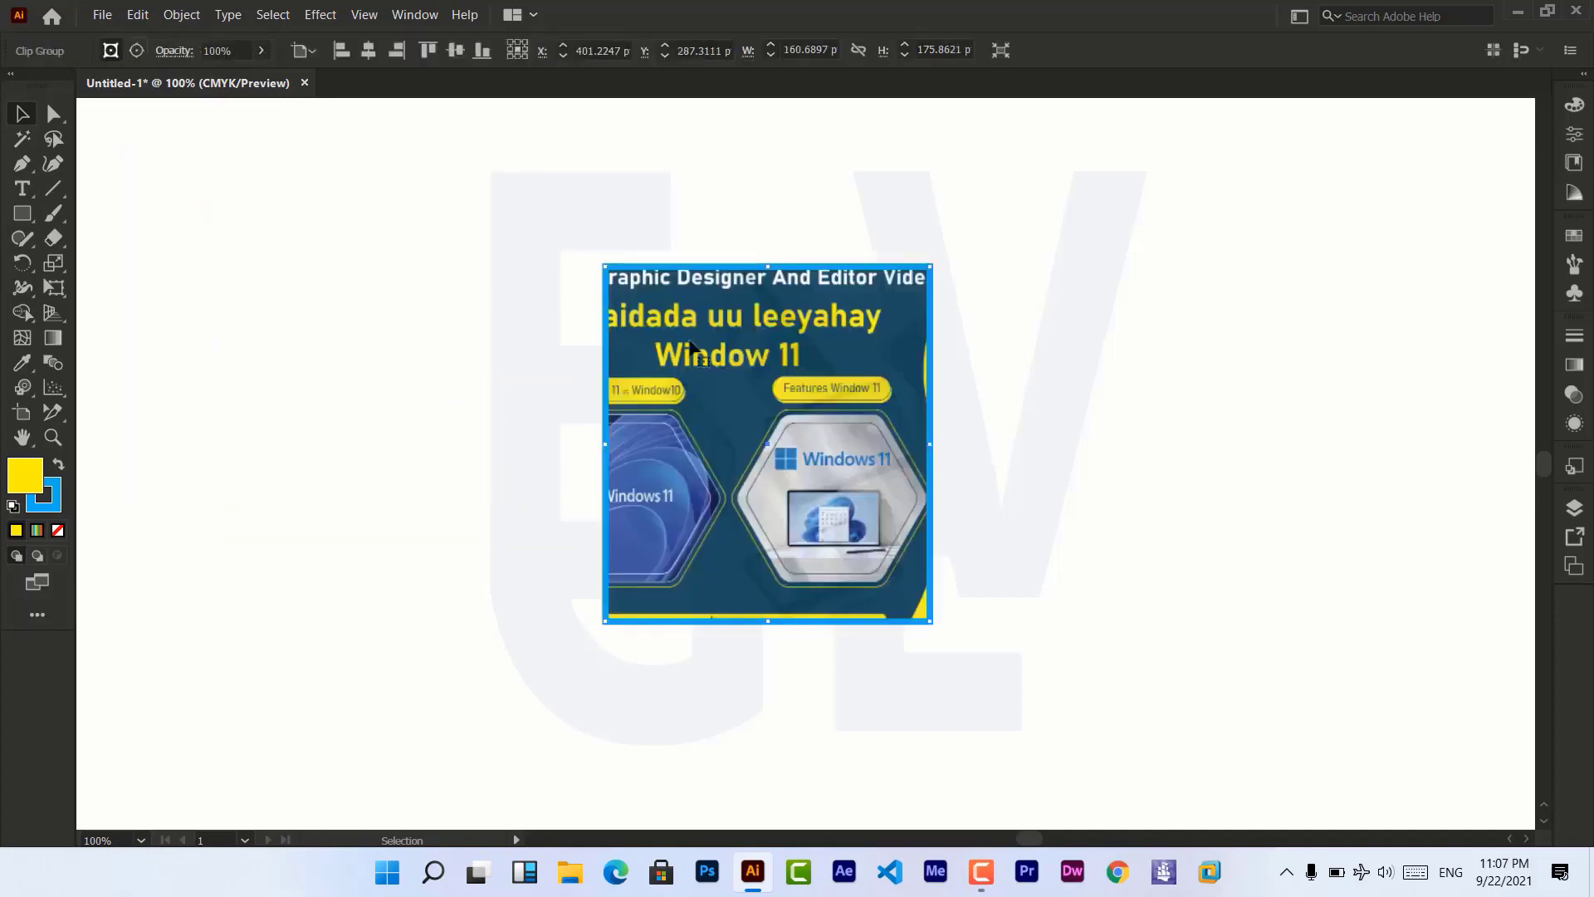
pyautogui.press('Delete')
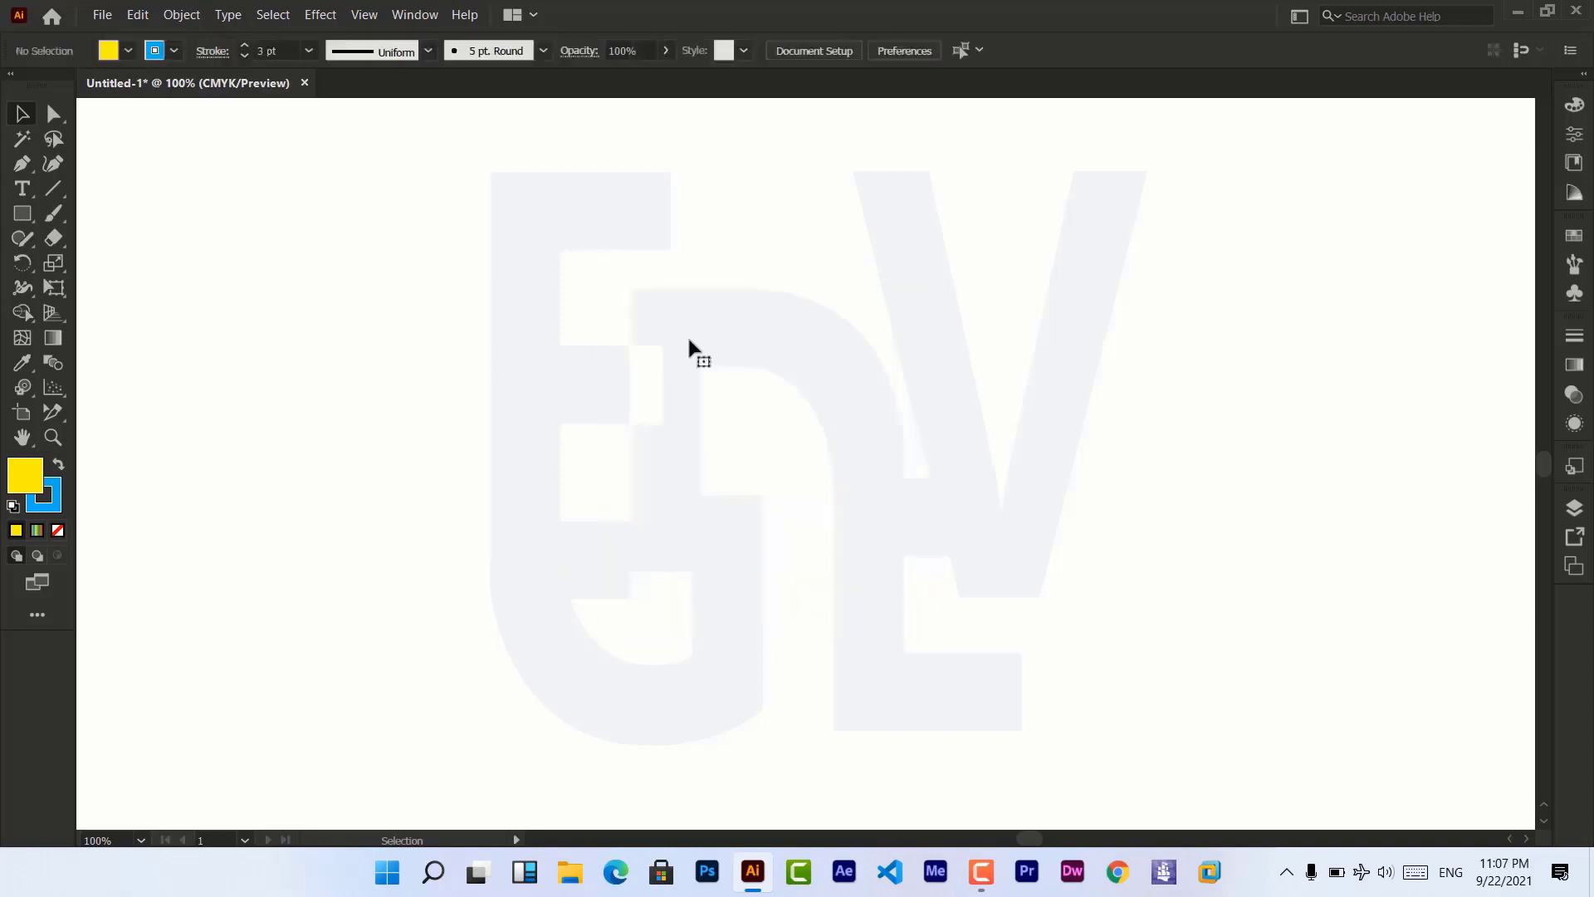
# Draw a wide yellow rectangle with a 3 pt blue stroke on the upper-left part of the artboard.
pyautogui.hotkey('ctrl', '0')
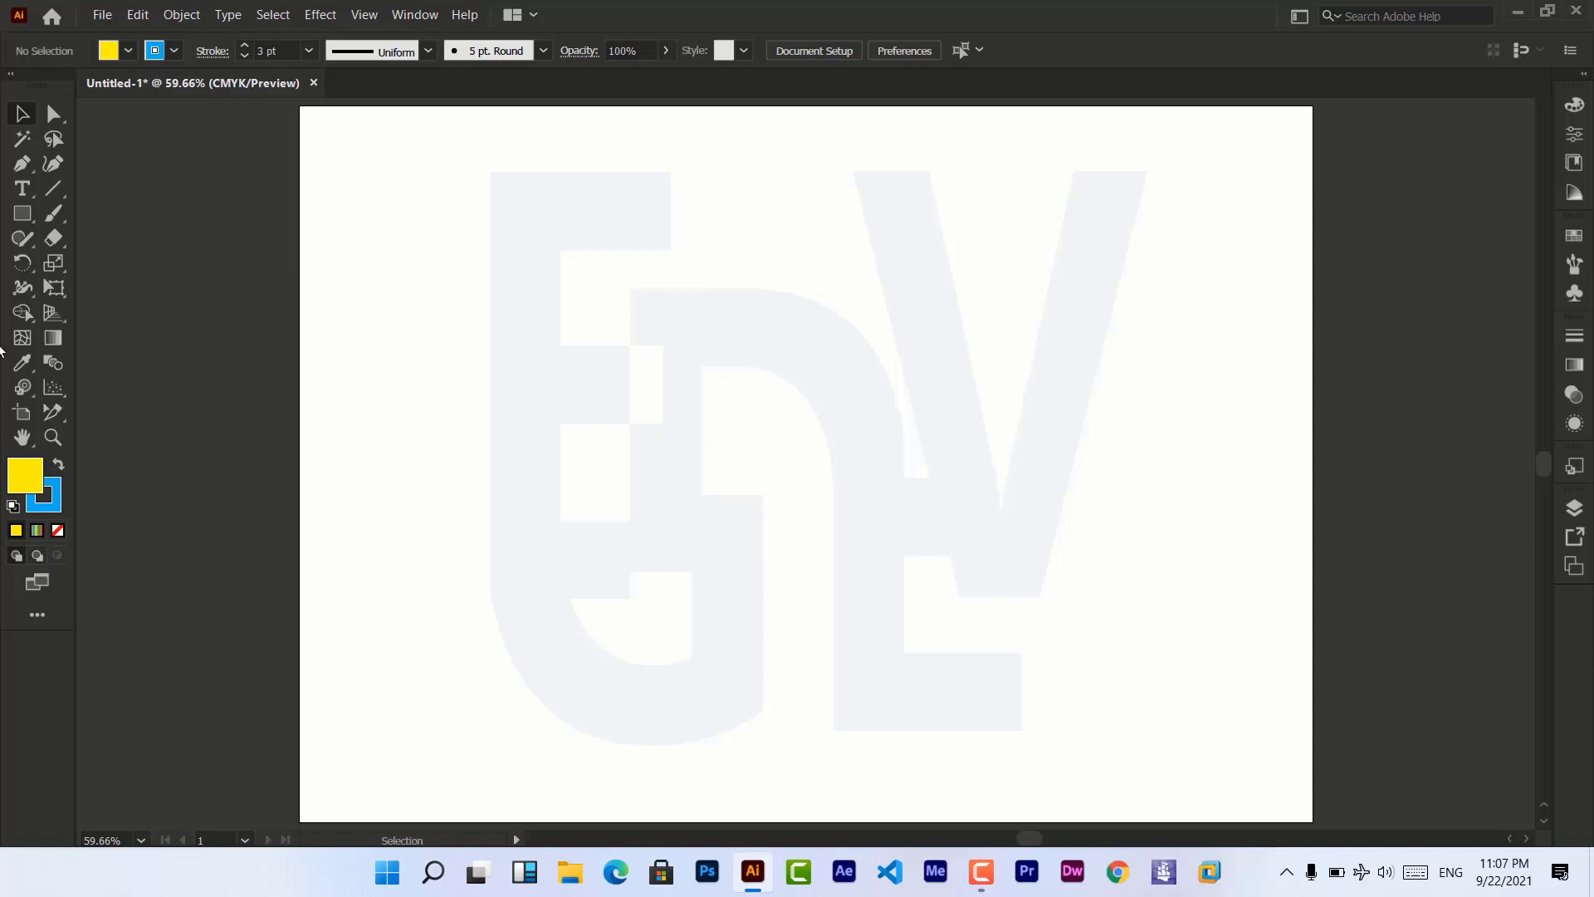
pyautogui.click(23, 214)
pyautogui.moveTo(437, 286); pyautogui.dragTo(793, 509)
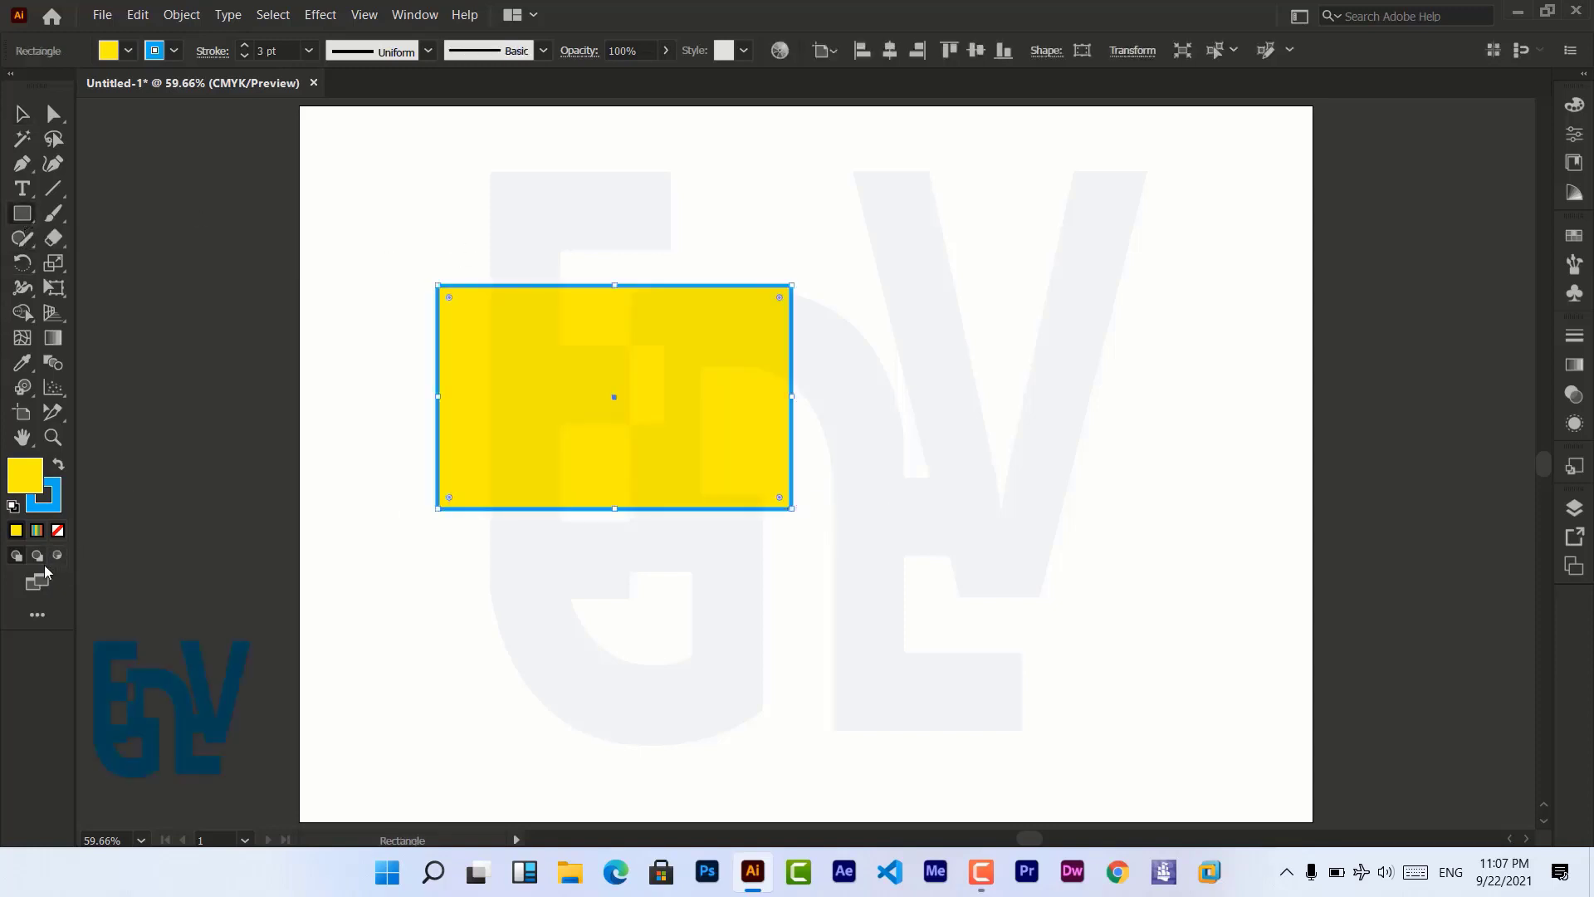
# Place the linked image Window 11-01 in Draw Behind mode, sized slightly larger than the yellow rectangle in front of it.
pyautogui.click(102, 15)
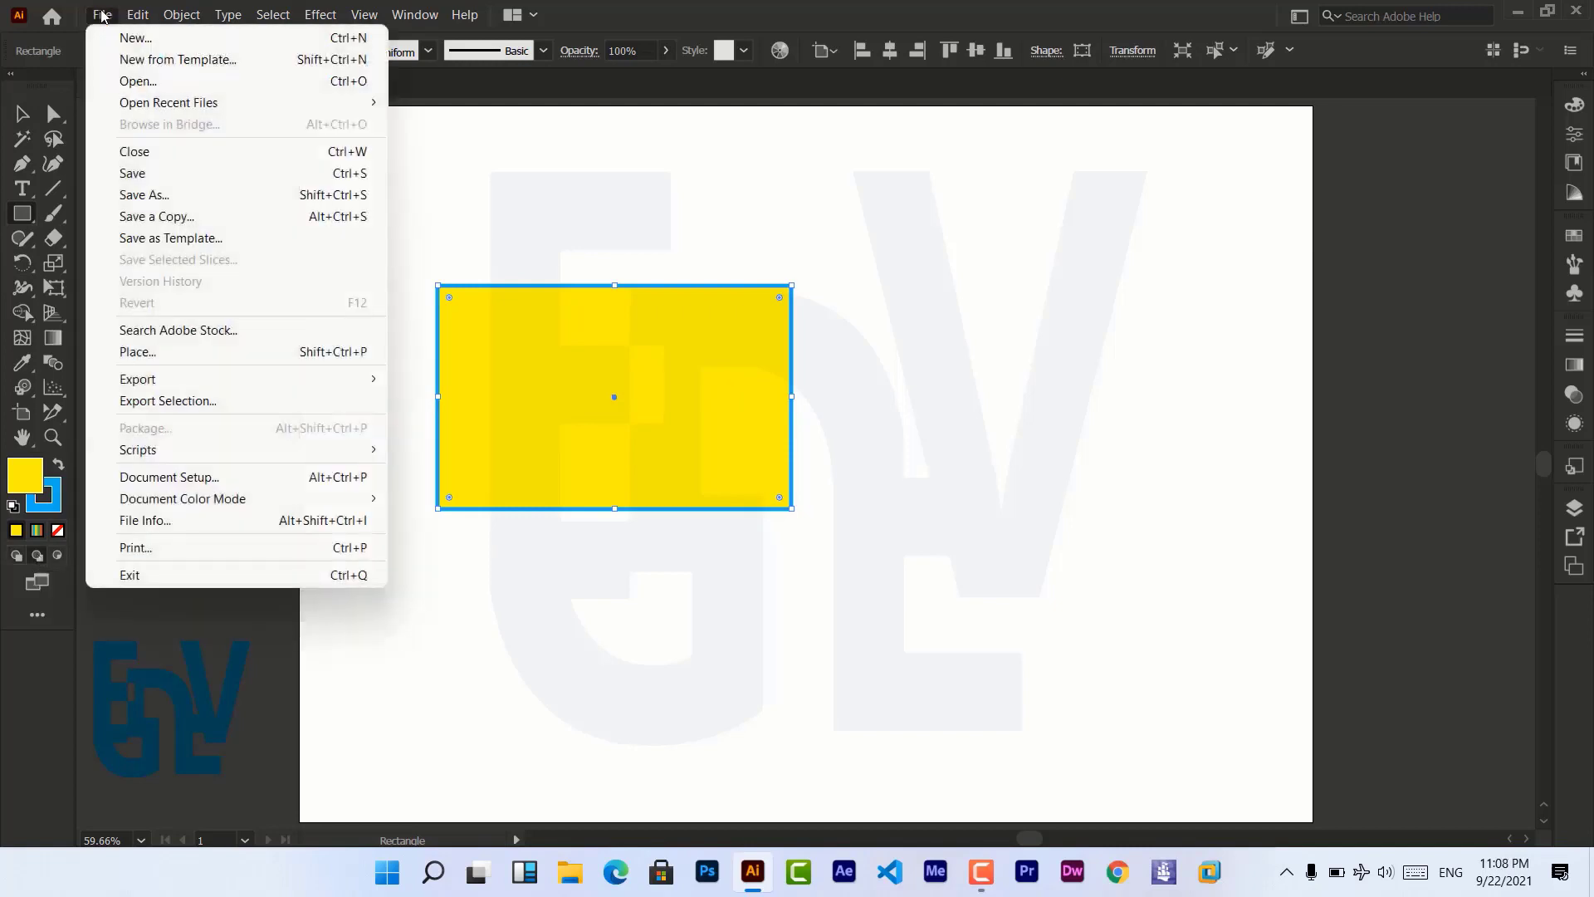
pyautogui.click(161, 352)
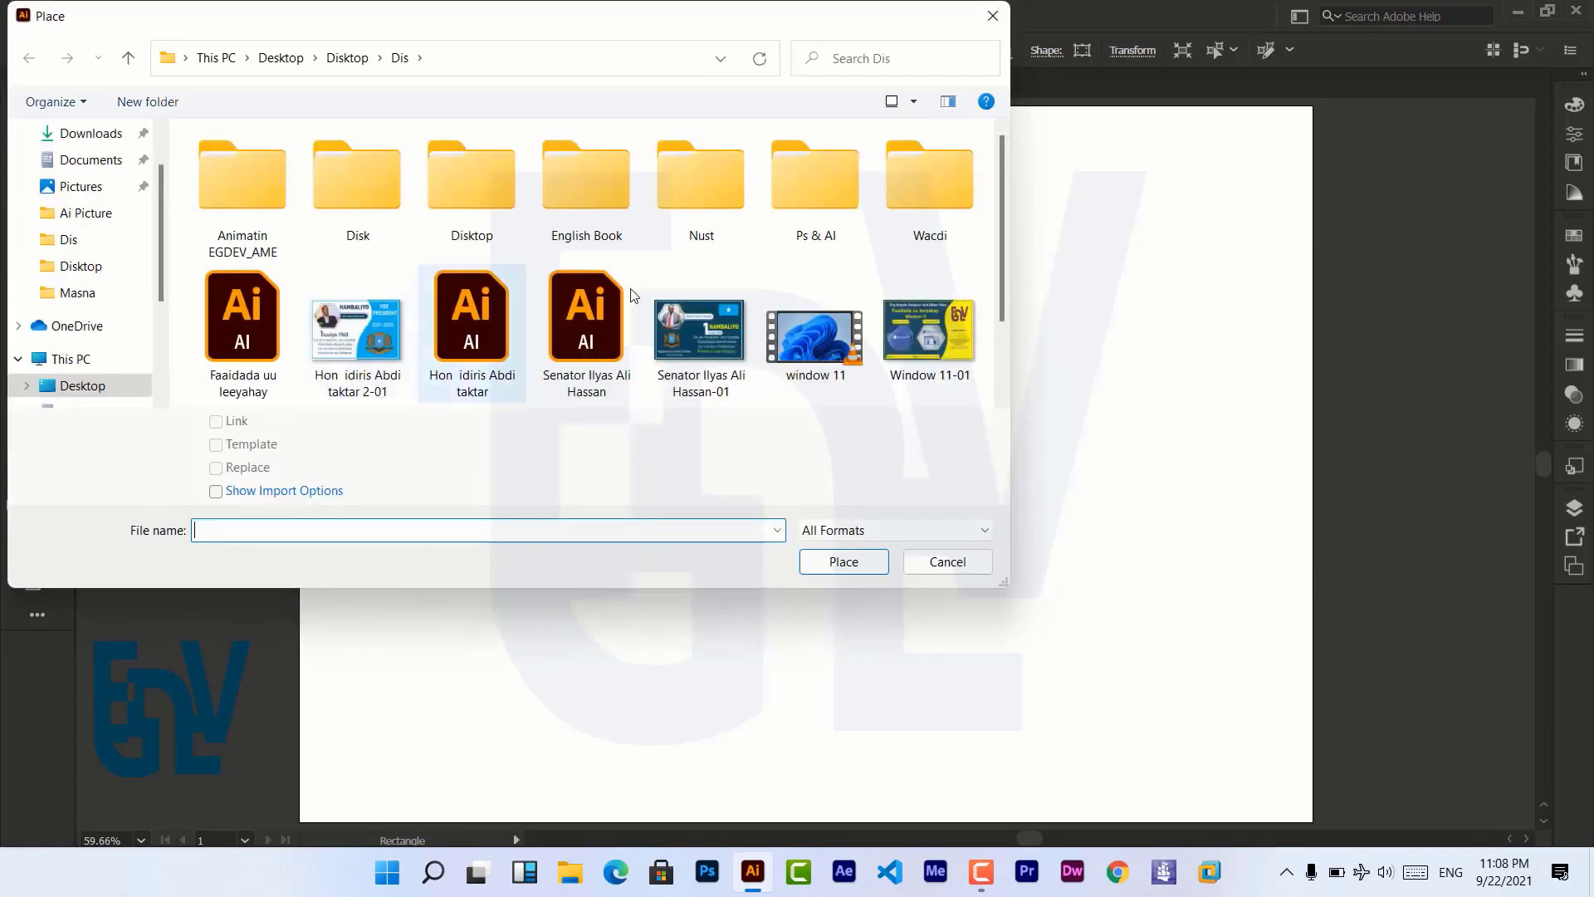
pyautogui.click(928, 332)
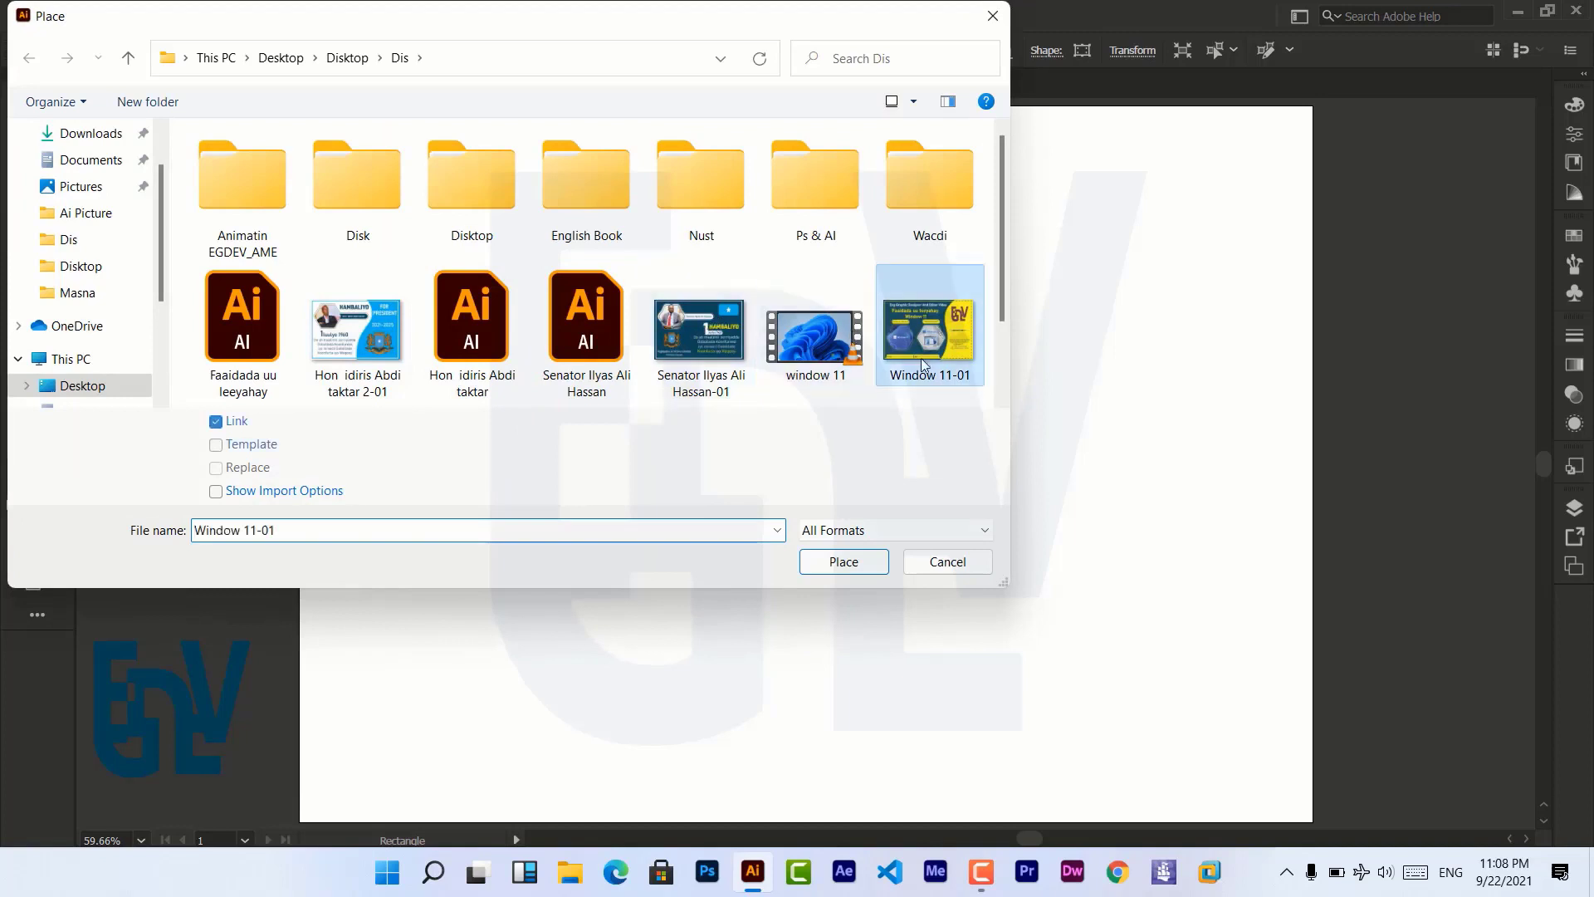
pyautogui.click(844, 562)
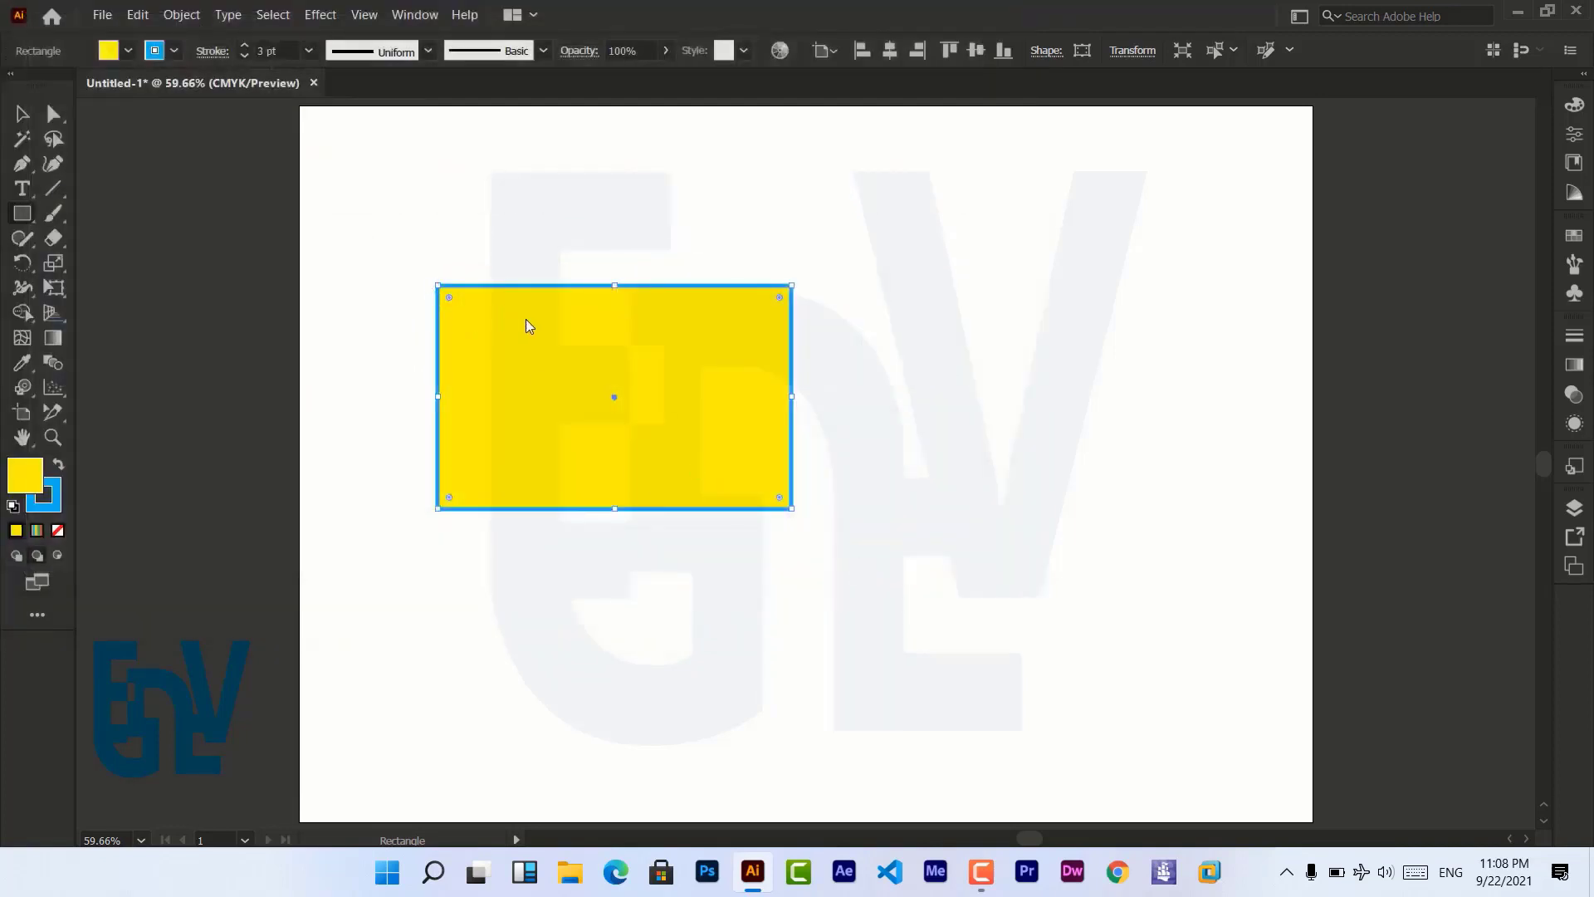
pyautogui.moveTo(421, 267); pyautogui.dragTo(916, 561)
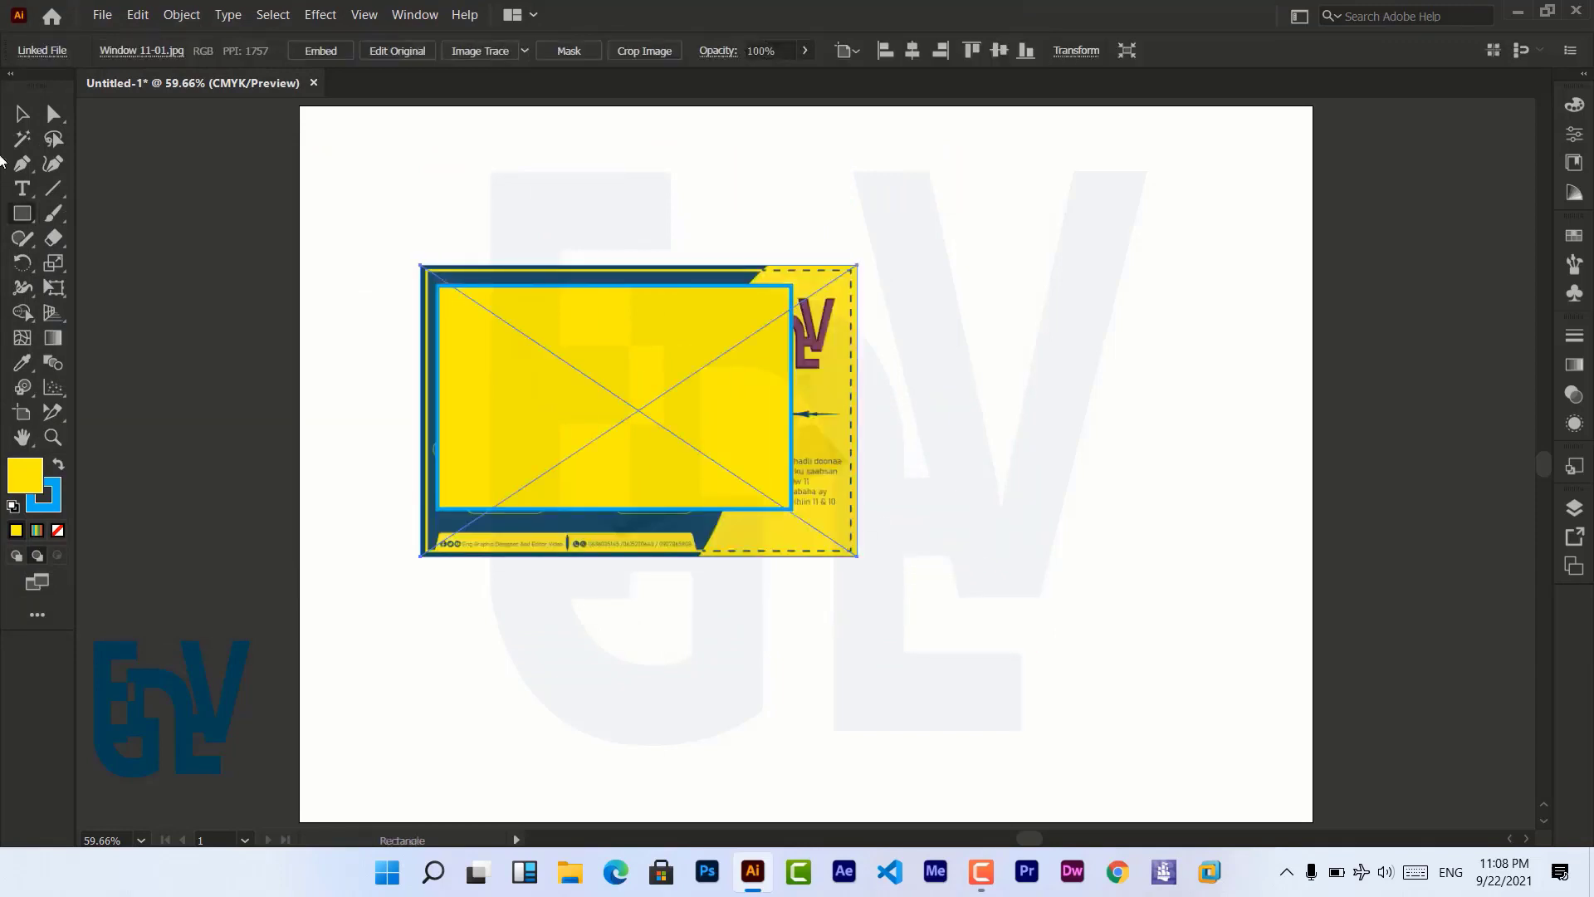
# Reposition the placed image and the yellow rectangle to demonstrate their stacking order, and delete the image.
pyautogui.click(23, 114)
pyautogui.click(943, 348)
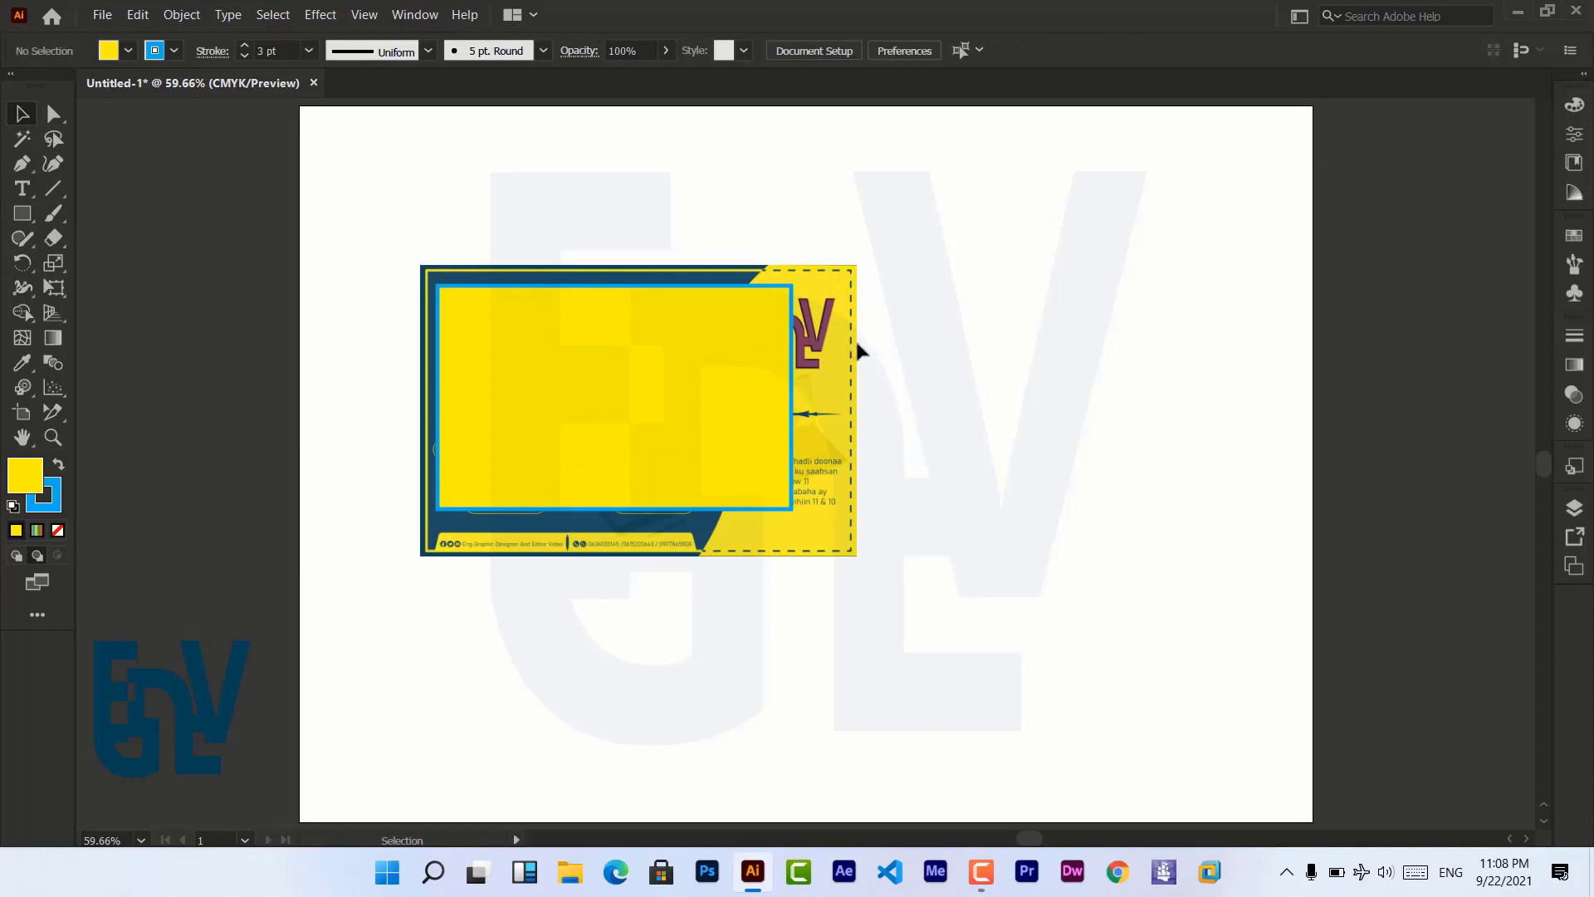
pyautogui.moveTo(826, 348); pyautogui.dragTo(1038, 247)
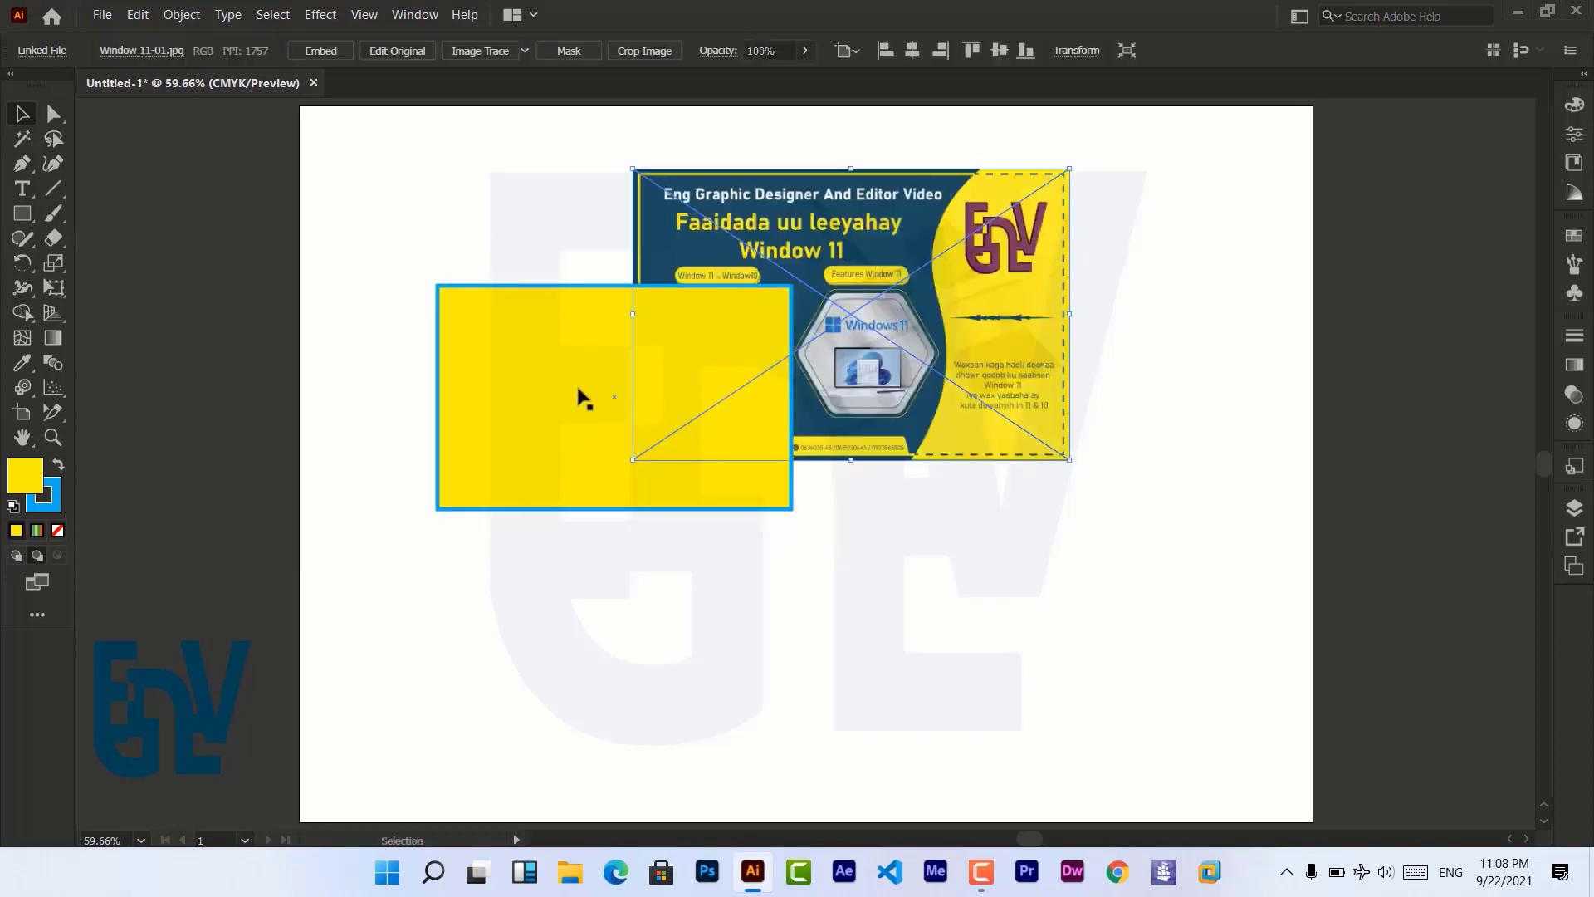
pyautogui.moveTo(578, 394); pyautogui.dragTo(803, 363)
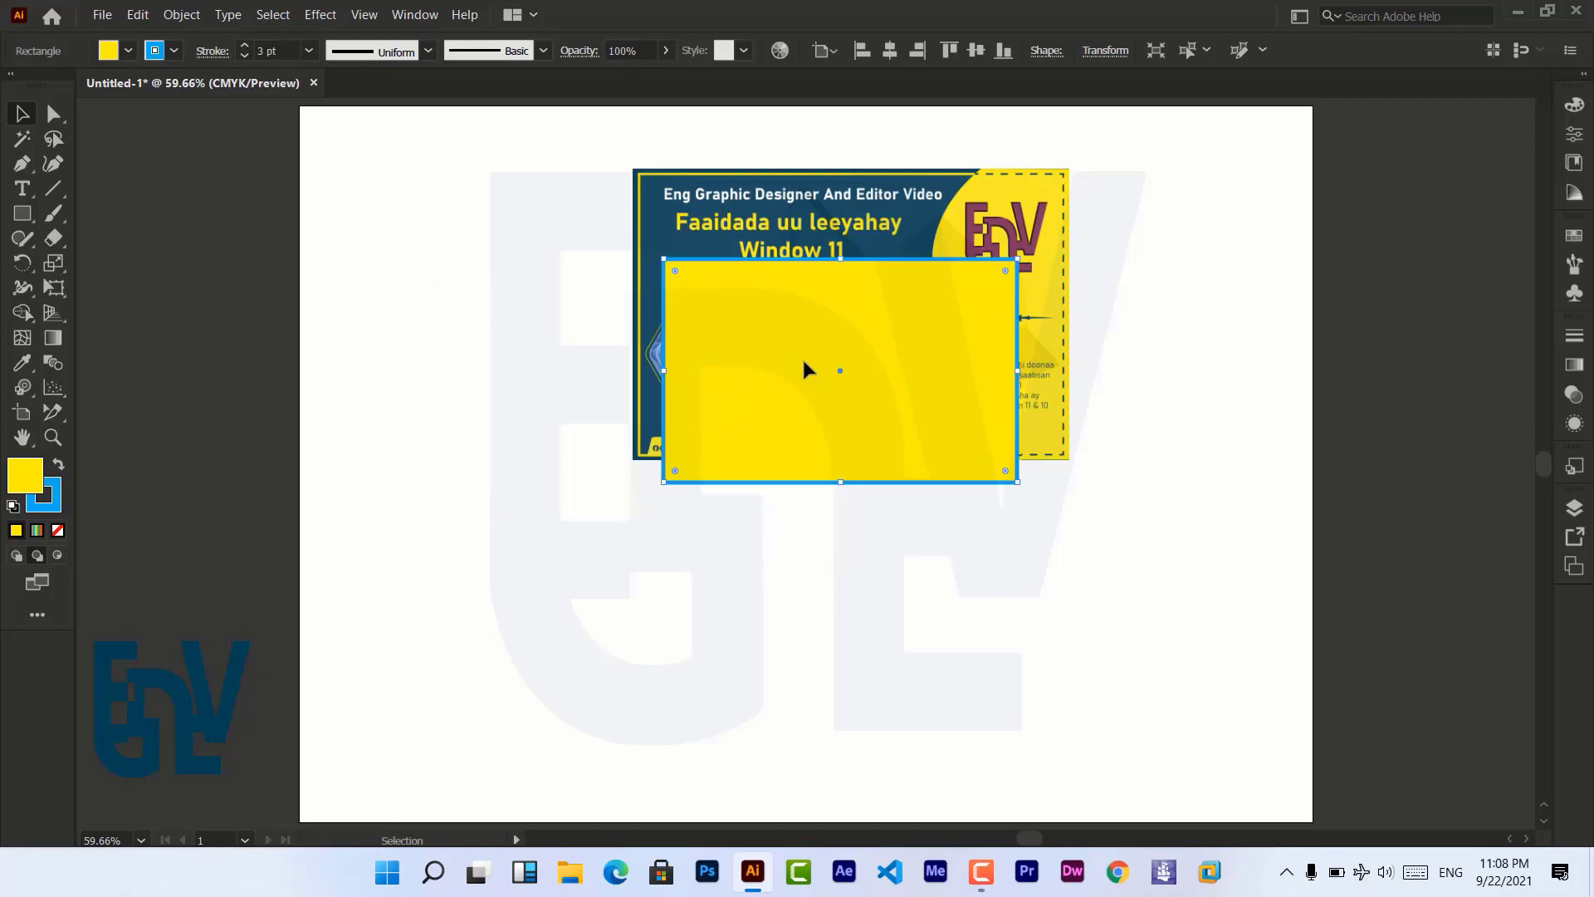
pyautogui.click(726, 191)
pyautogui.press('Delete')
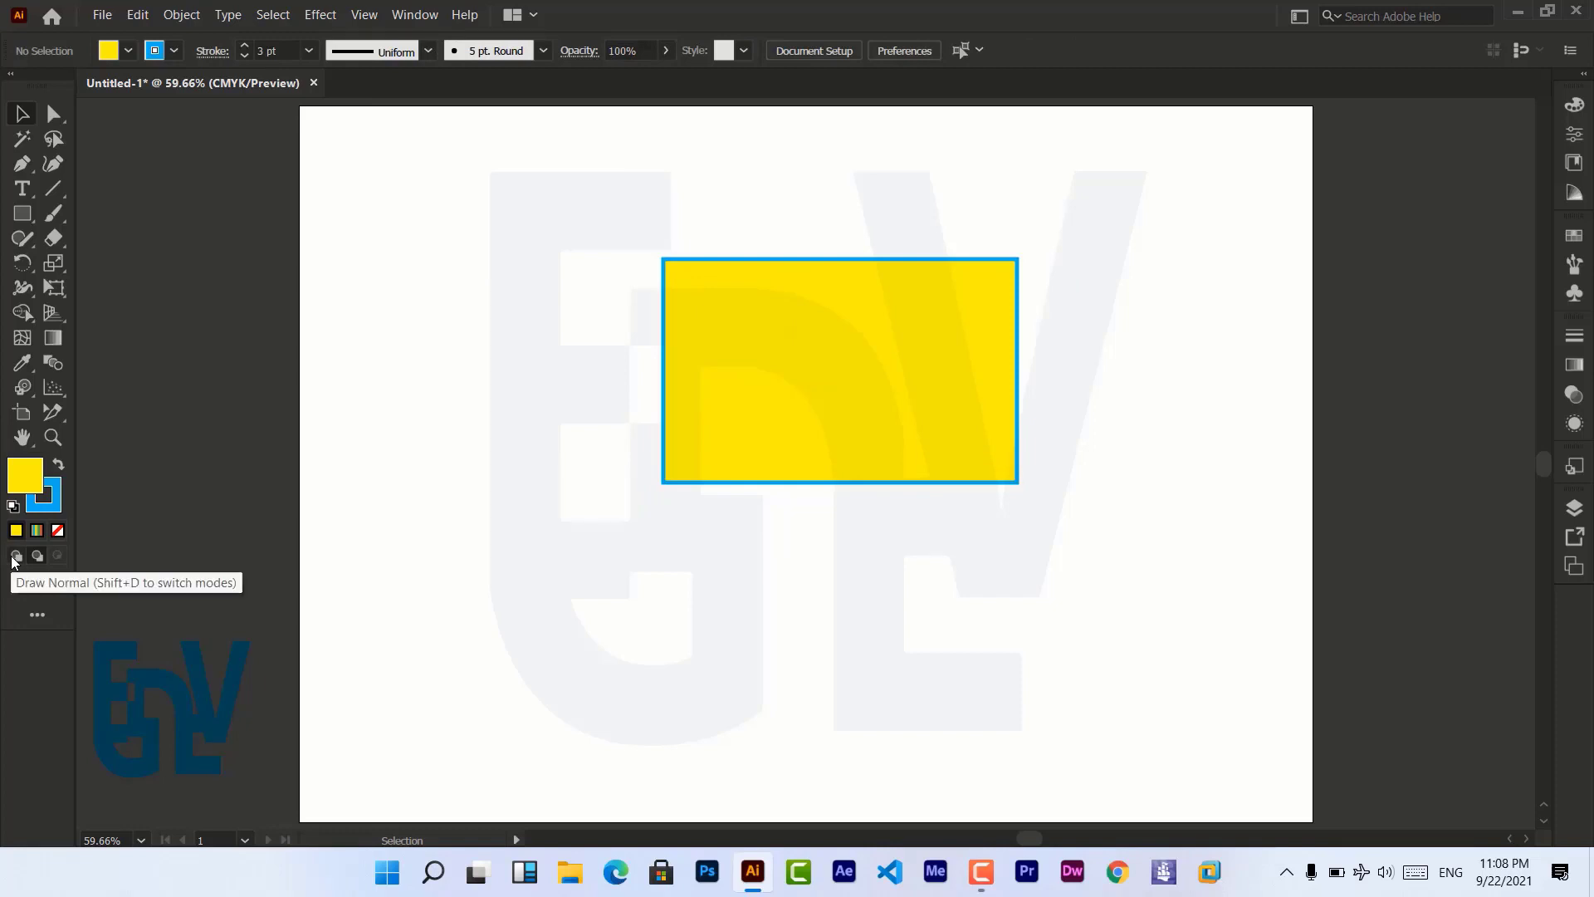
# Duplicate the yellow rectangle with the copy stacked behind the original, and delete the rear copy.
pyautogui.moveTo(822, 341); pyautogui.dragTo(764, 328)
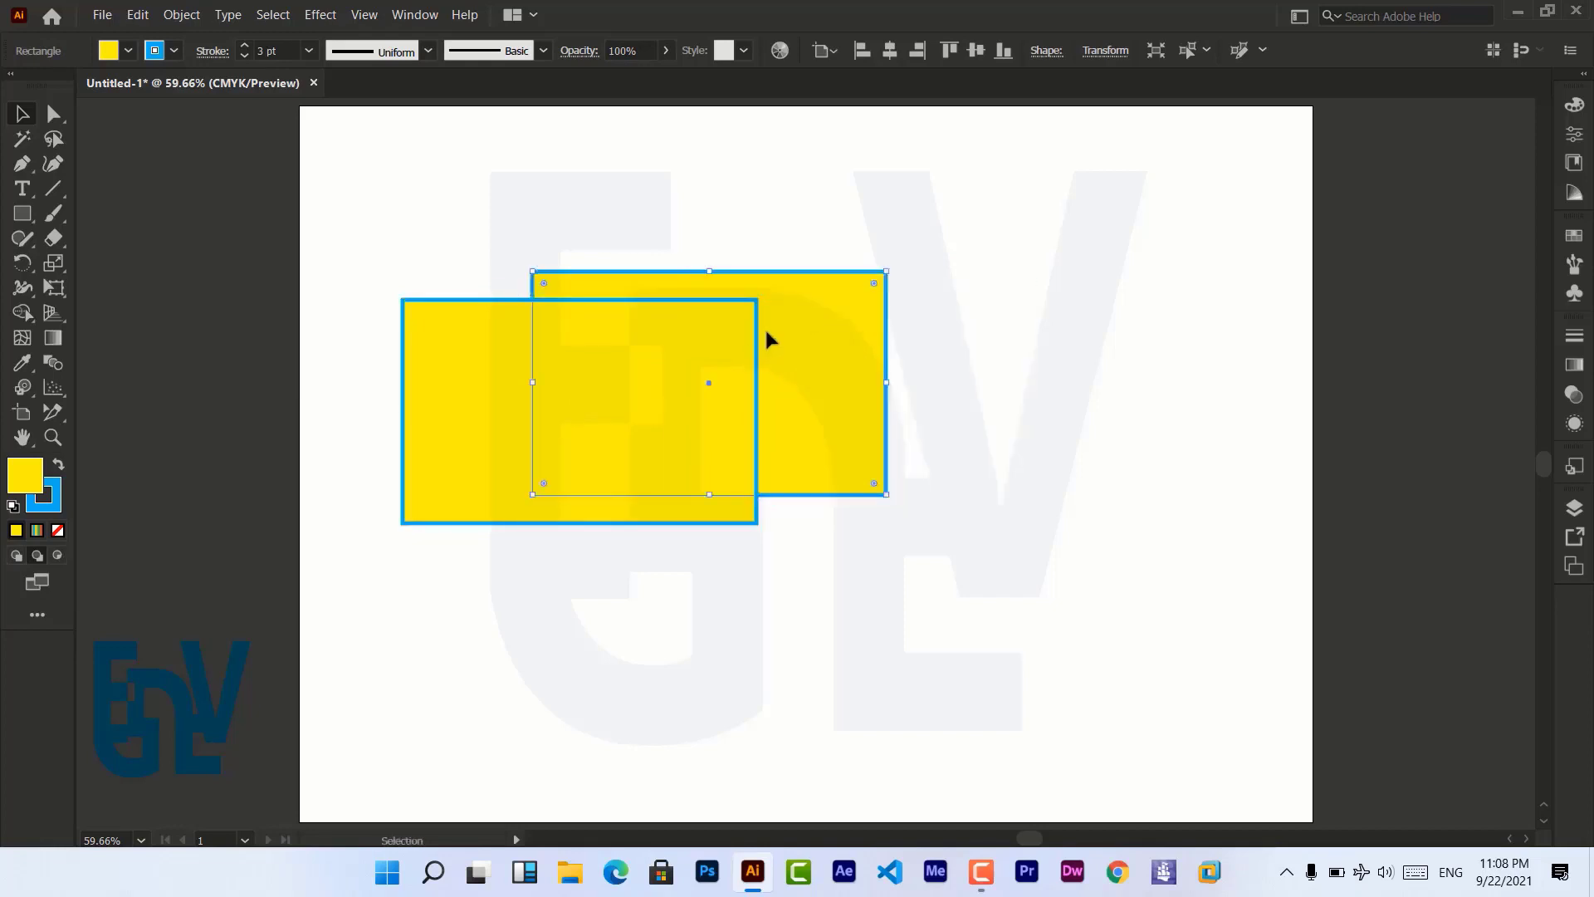
pyautogui.click(523, 239)
pyautogui.click(877, 352)
pyautogui.press('Delete')
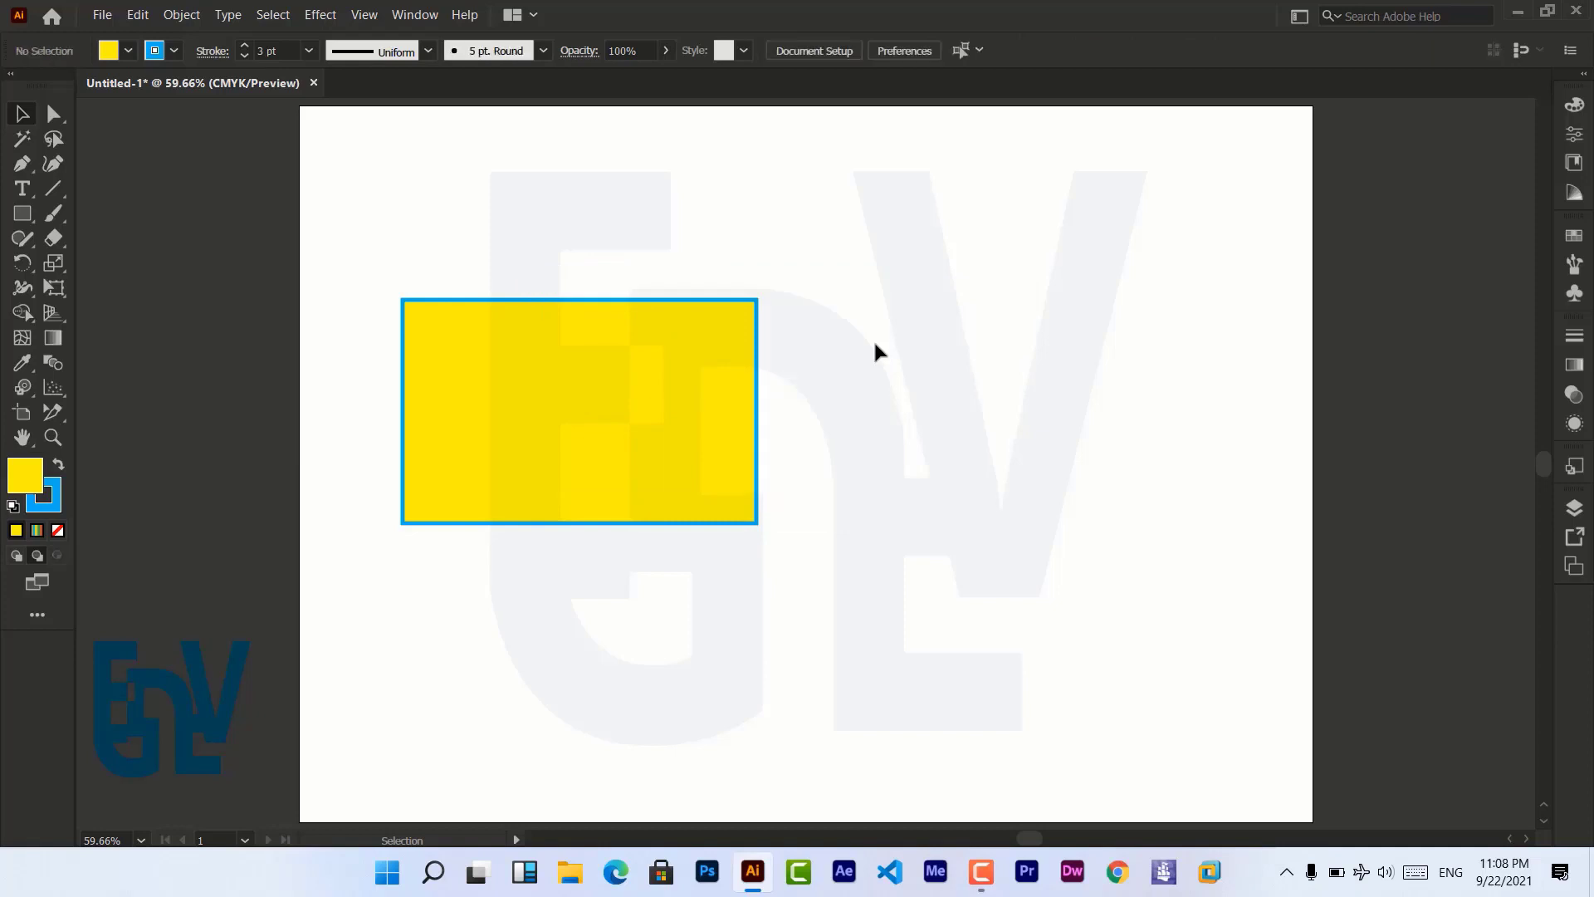
# Examine the full list of available tools in the All Tools drawer and close it.
pyautogui.click(36, 615)
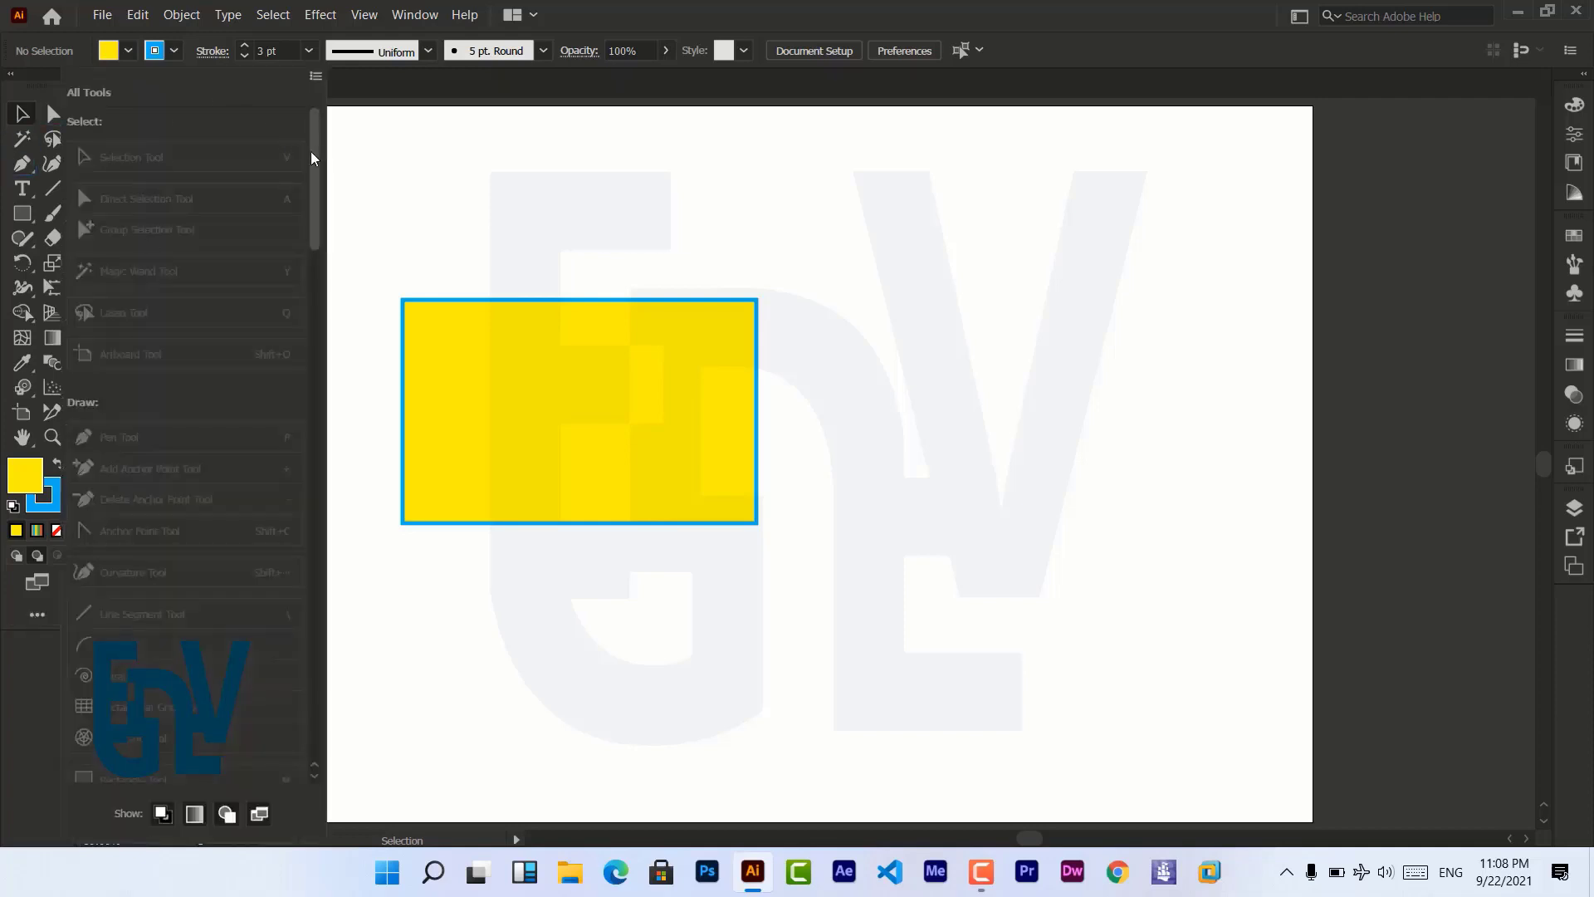
pyautogui.scroll(-10, 287, 427)
pyautogui.scroll(4, 273, 715)
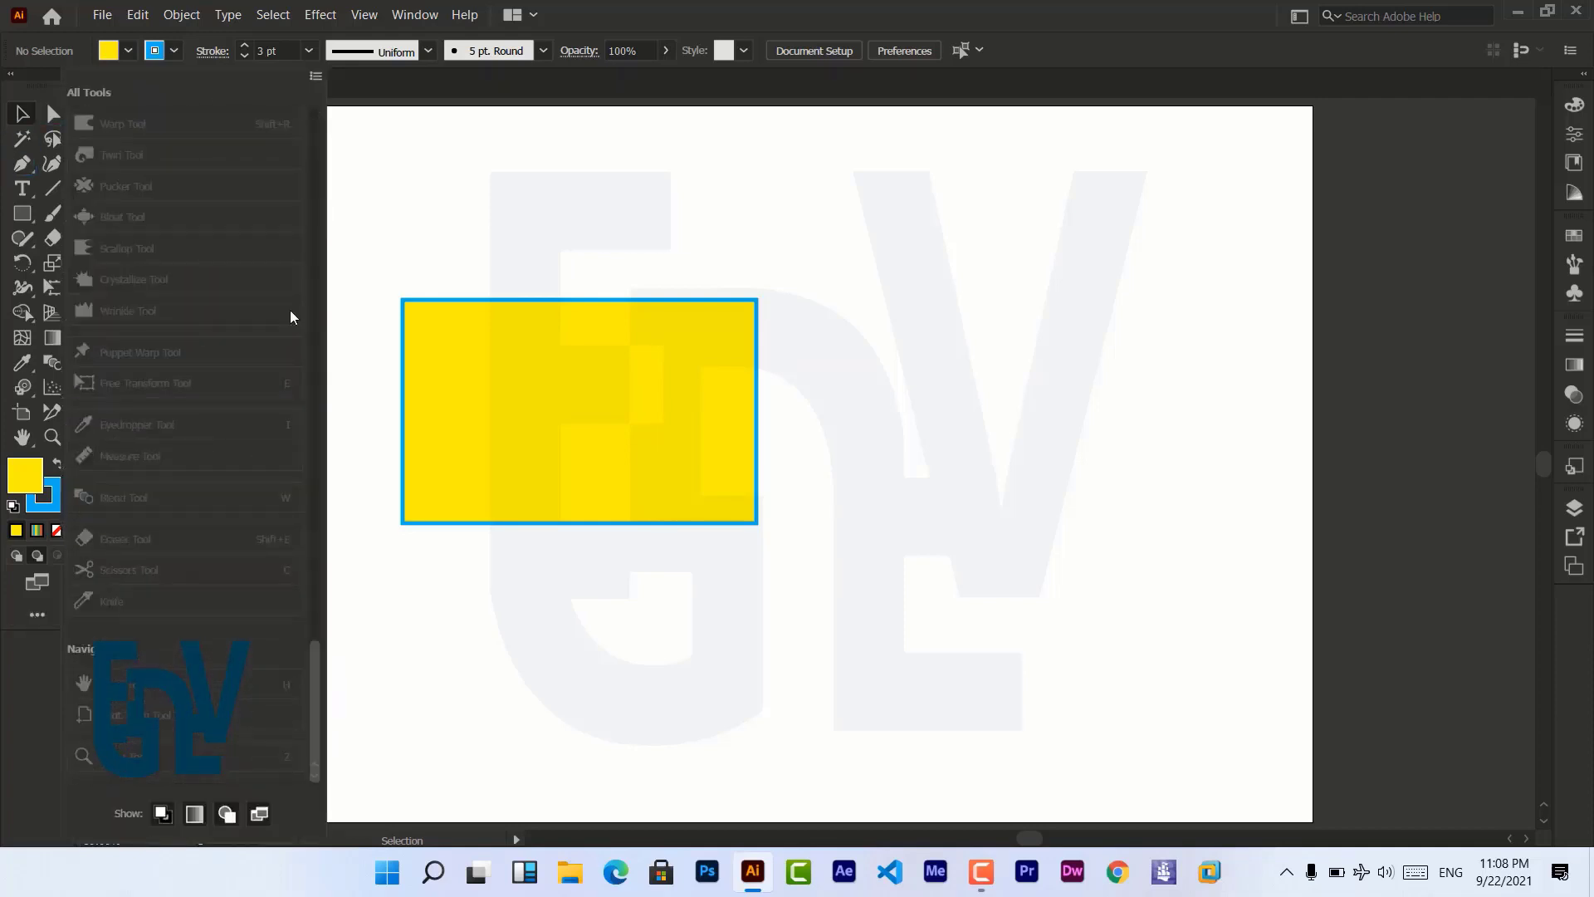
pyautogui.scroll(-6, 286, 707)
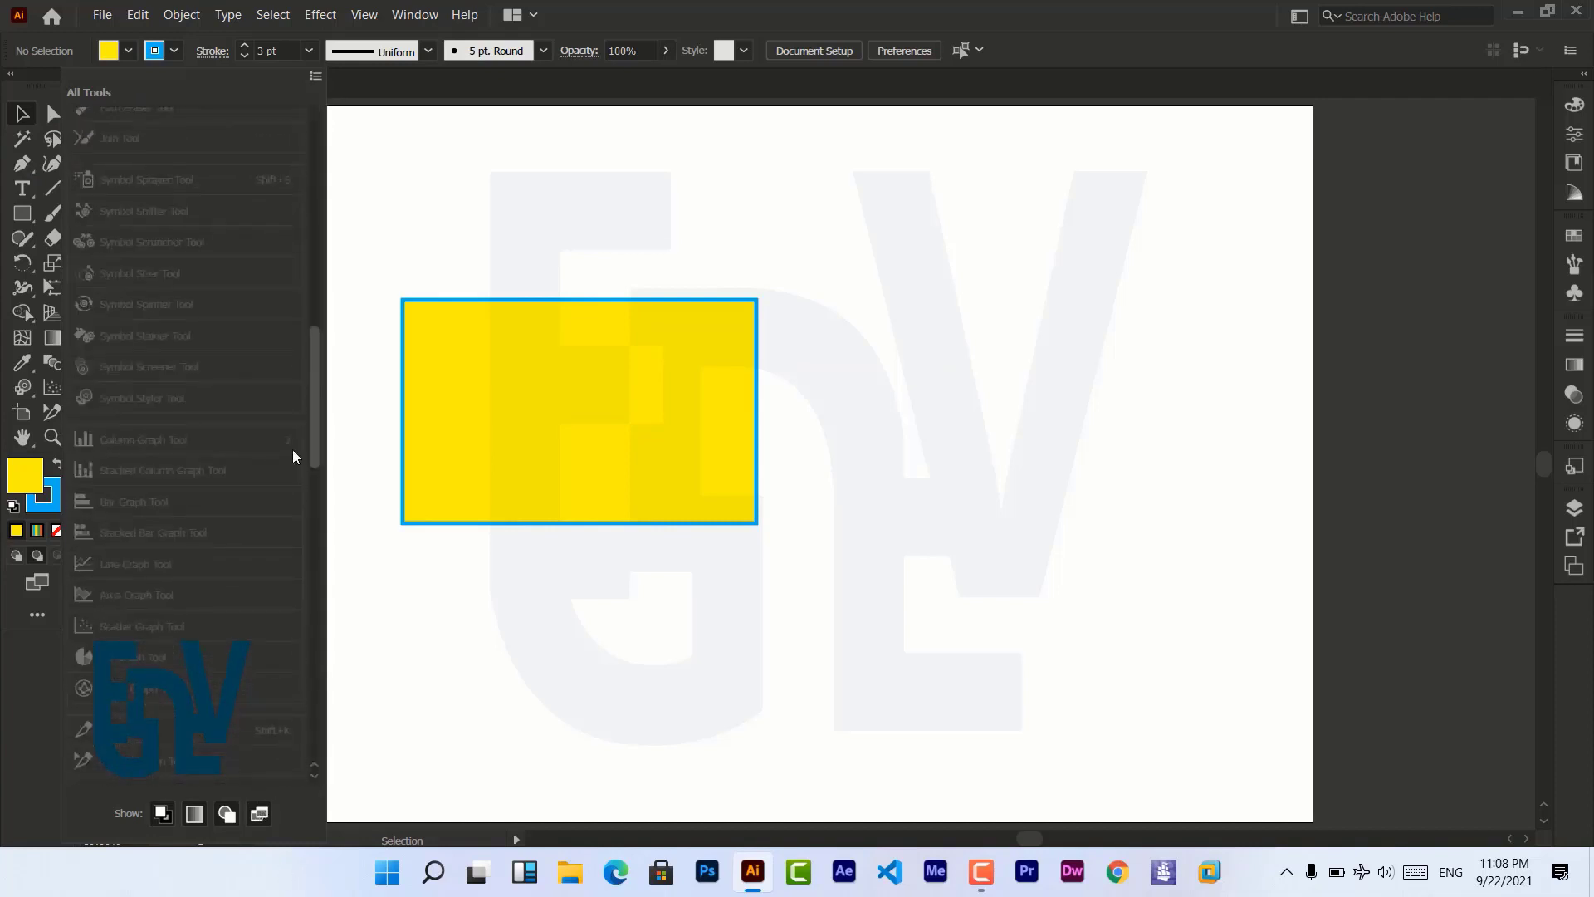
pyautogui.scroll(12, 292, 450)
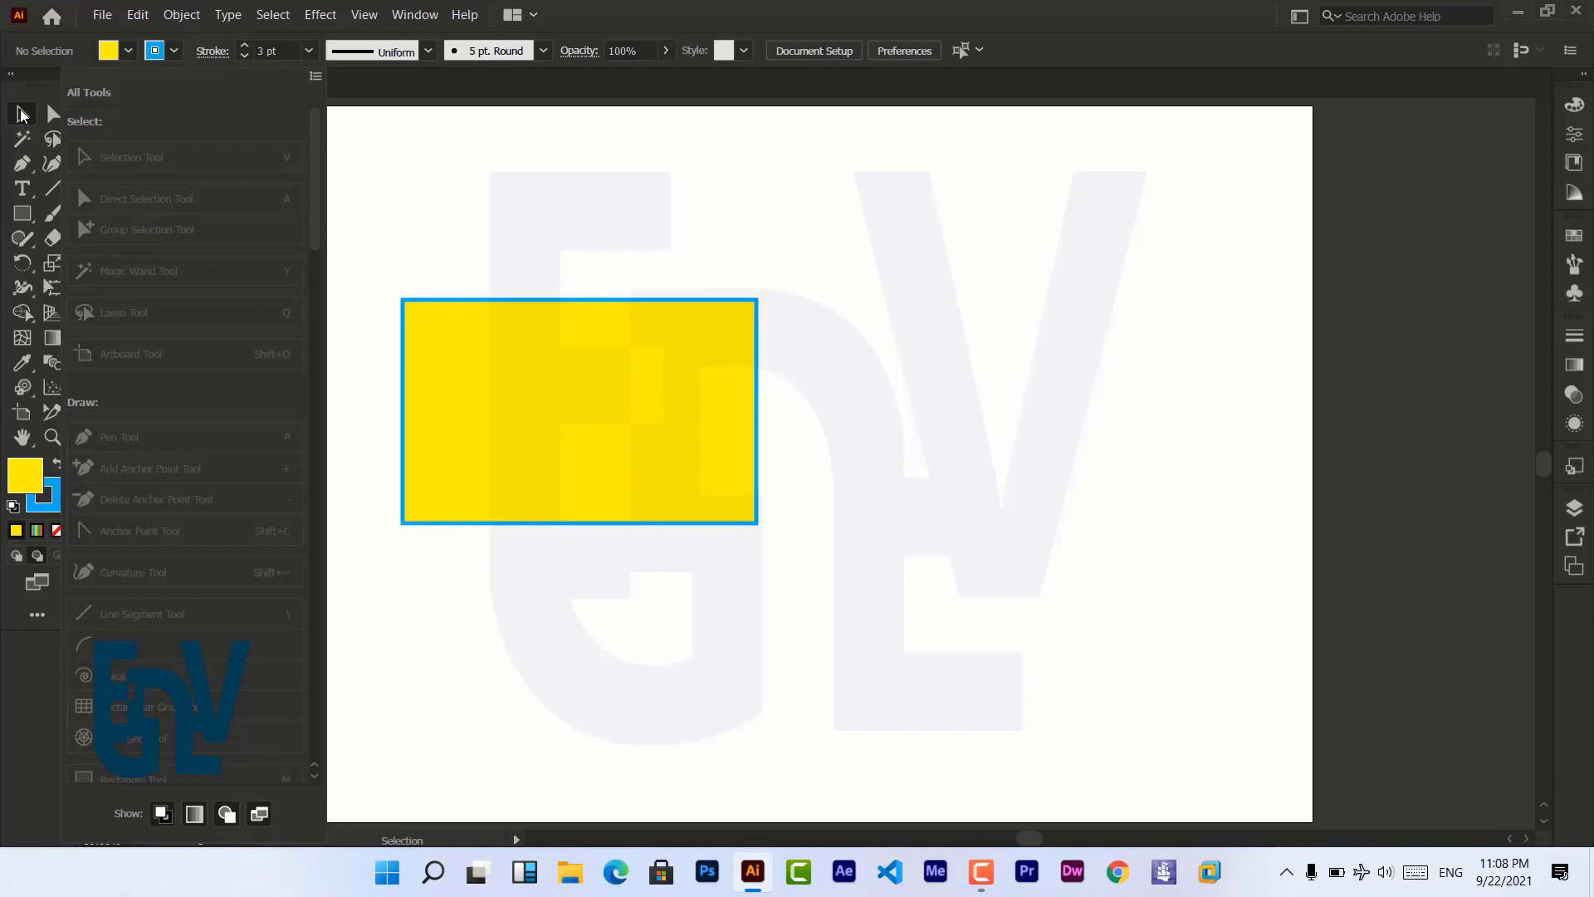
pyautogui.click(361, 93)
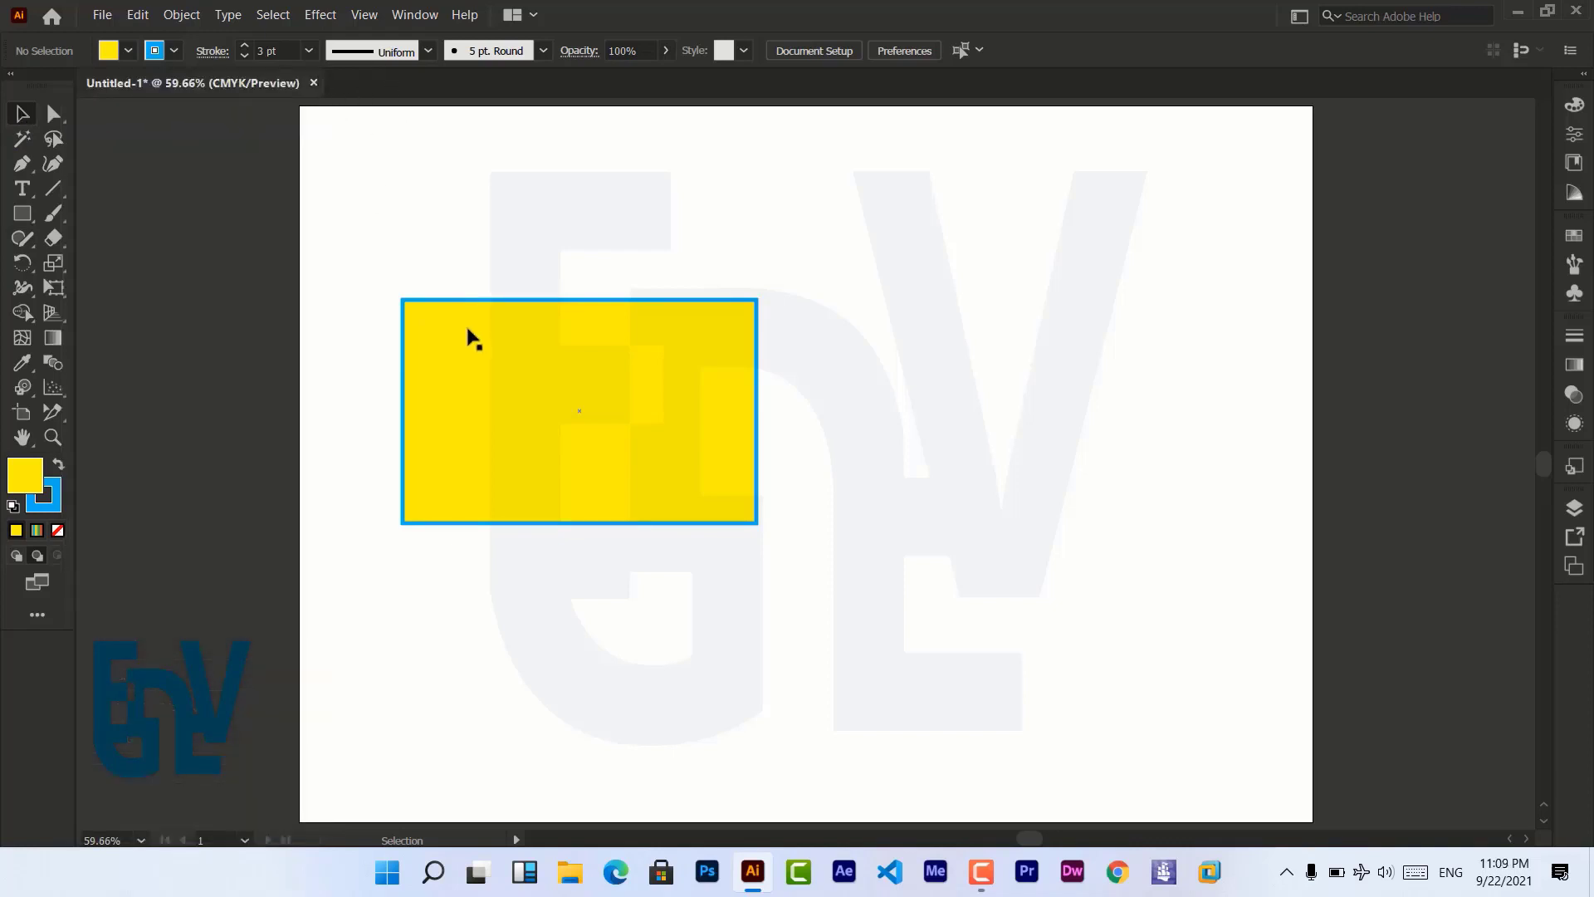
# Delete the remaining yellow rectangle from the artboard.
pyautogui.moveTo(634, 425); pyautogui.dragTo(778, 412)
pyautogui.press('Delete')
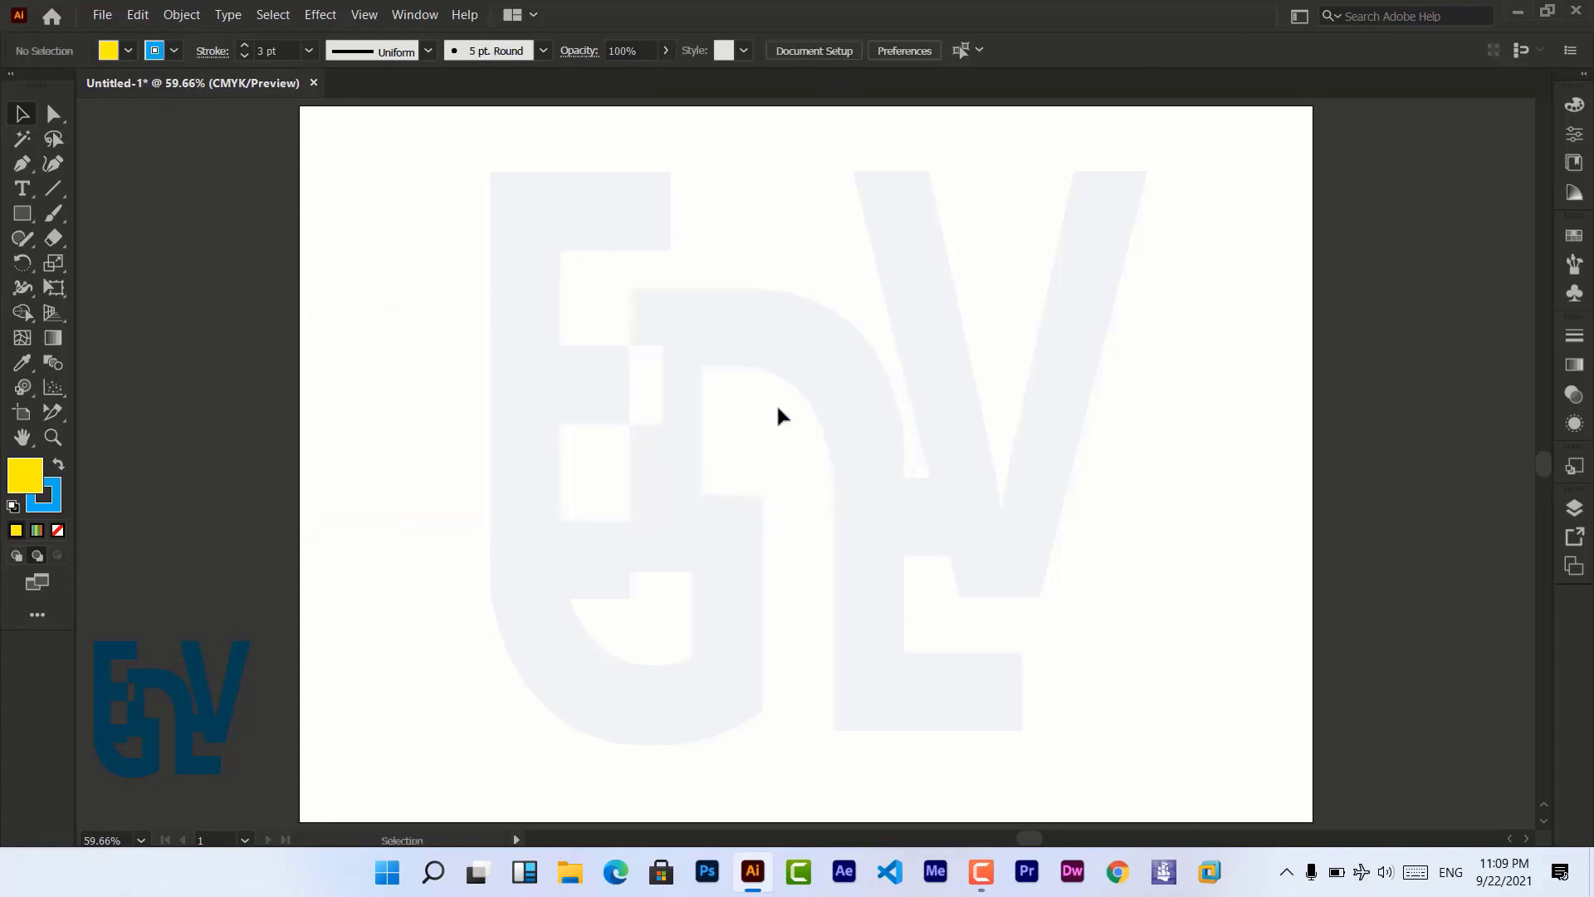